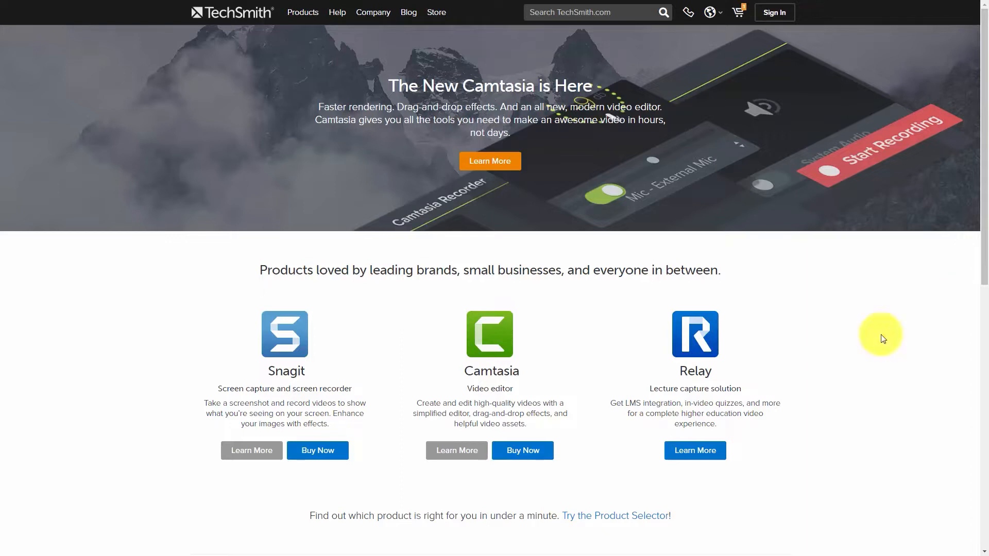
Open the Camtasia purchase page and add Camtasia Maintenance to the purchase options.
left_click(515, 456)
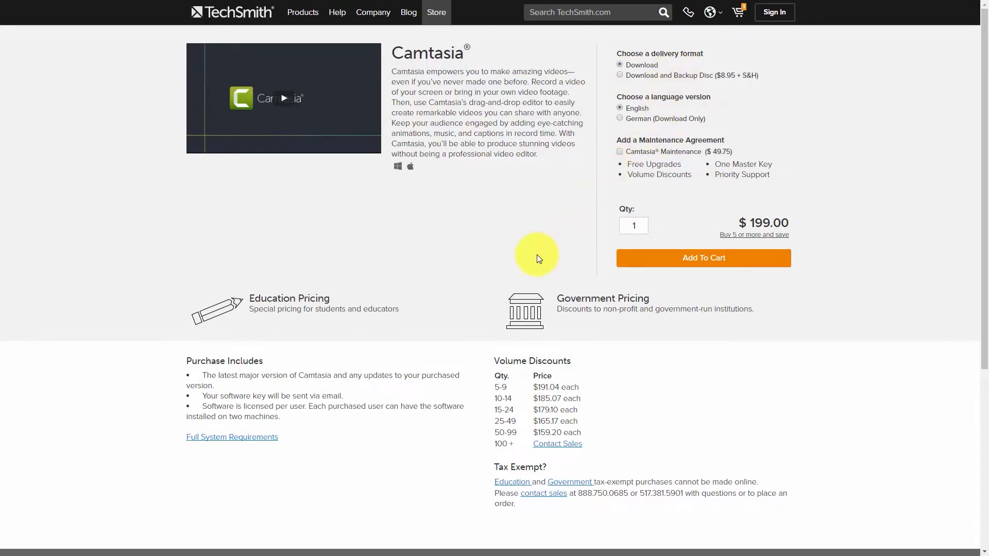
left_click(653, 164)
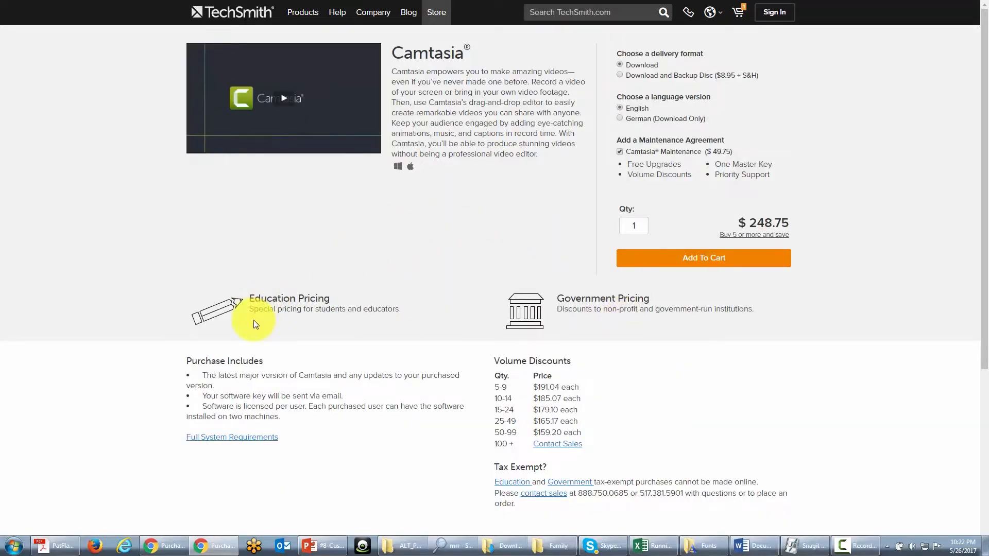
Examine Camtasia's full system requirements and open the feature-specific requirements for Windows.
left_click(213, 442)
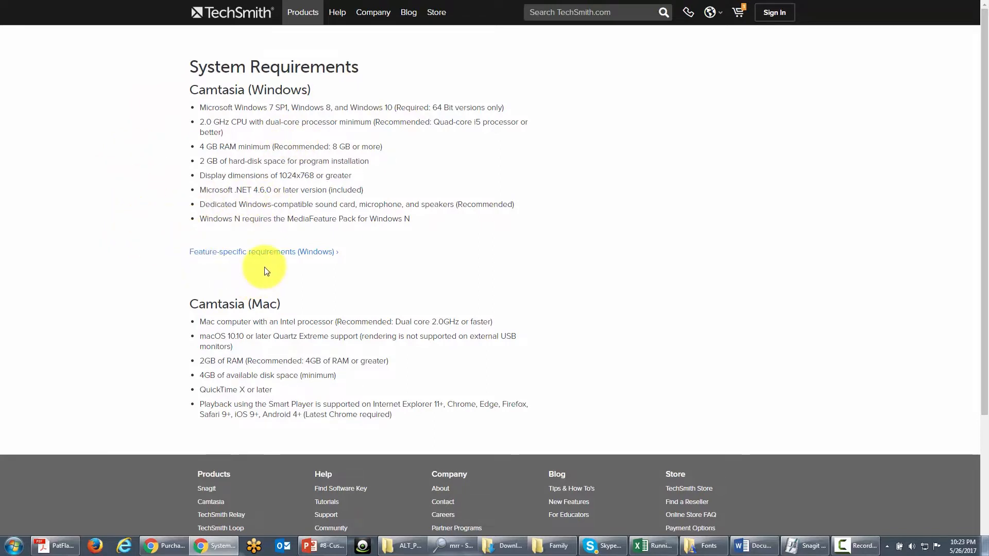
left_click(264, 253)
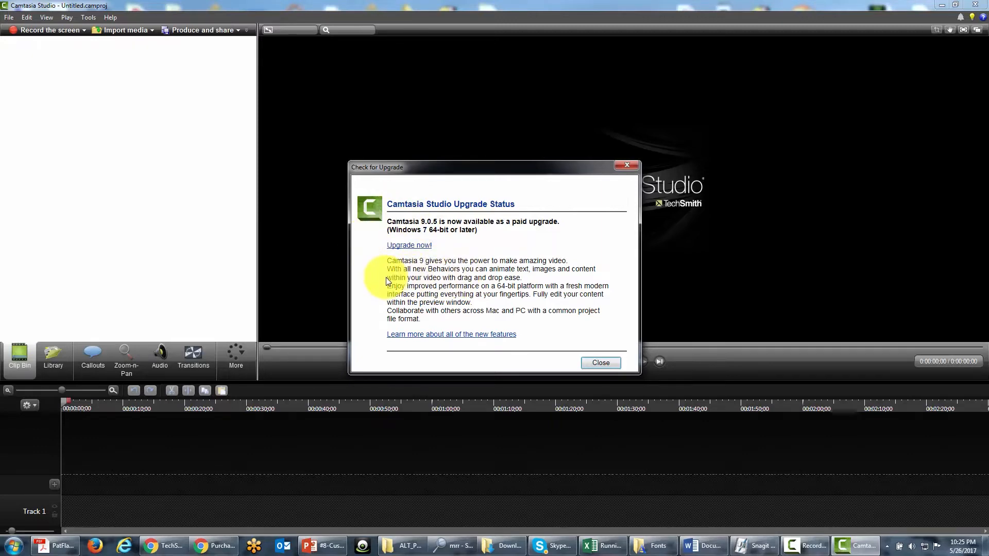
From Camtasia Studio's upgrade notice, add the Camtasia Upgrade with Camtasia Upgrade Maintenance to the shopping cart.
left_click(401, 246)
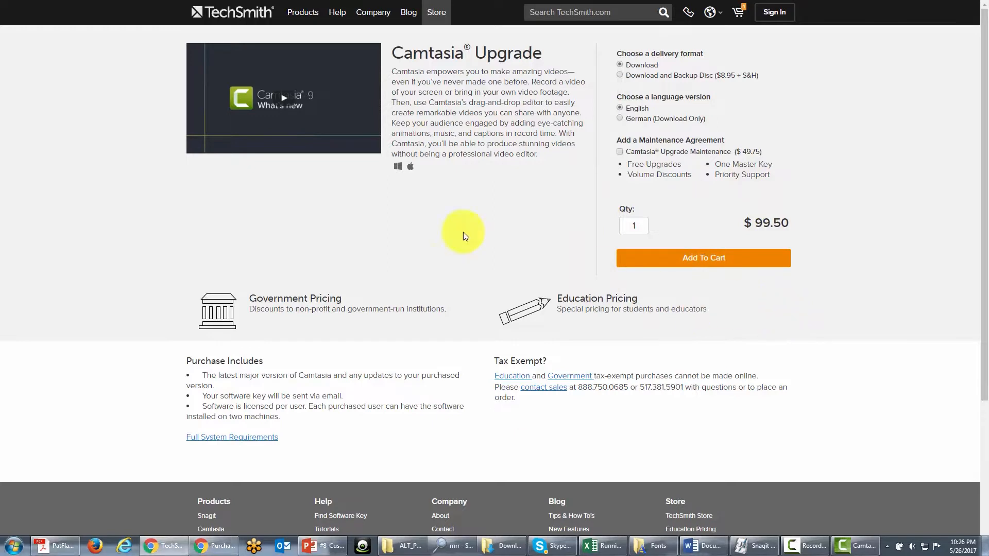
left_click(620, 152)
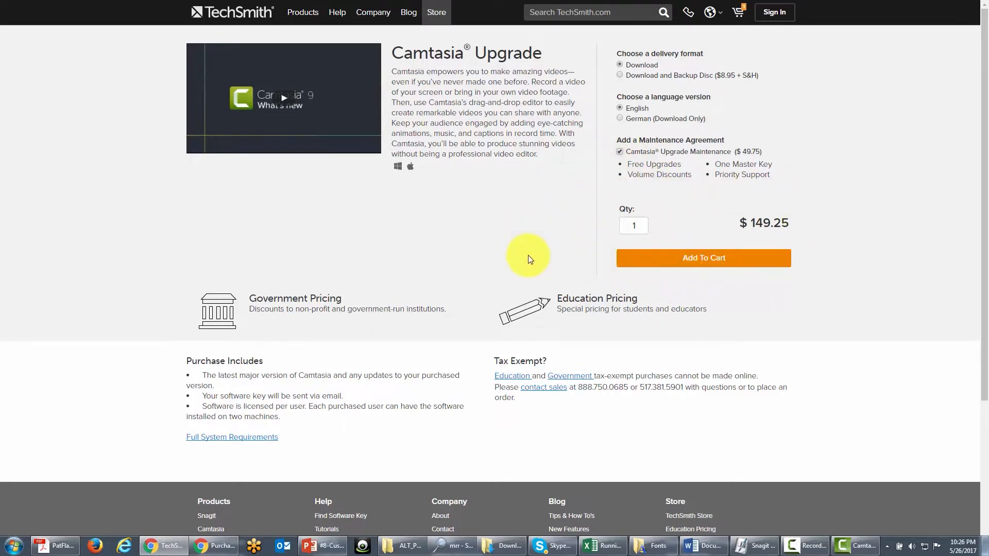
left_click(703, 261)
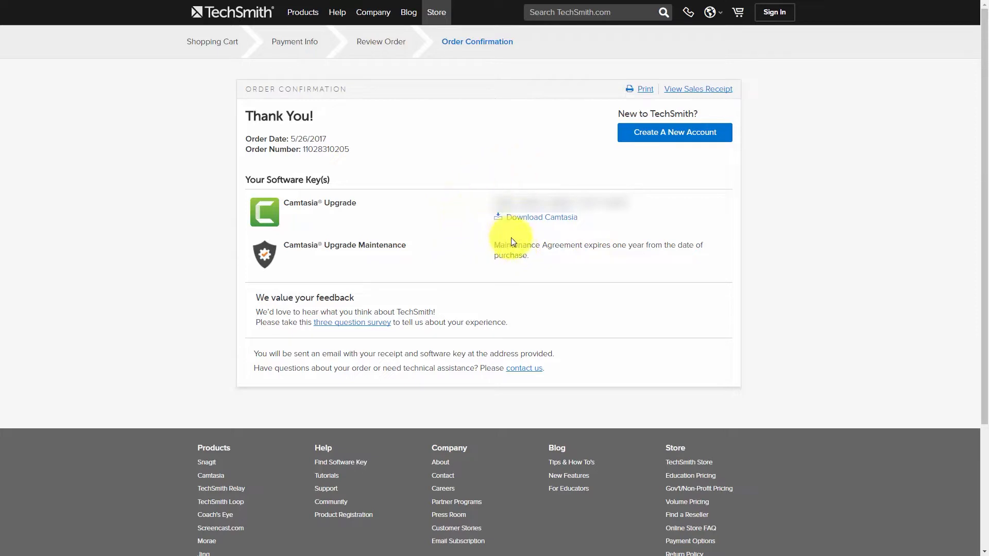
Download the Camtasia installer as camtasia.exe into the camtasia 9 folder and run it.
left_click(537, 221)
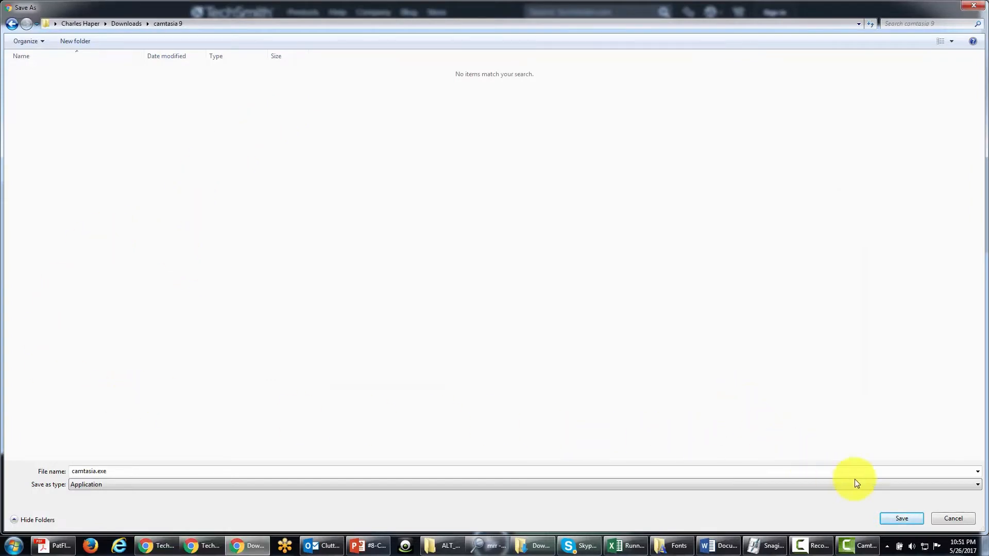
left_click(901, 518)
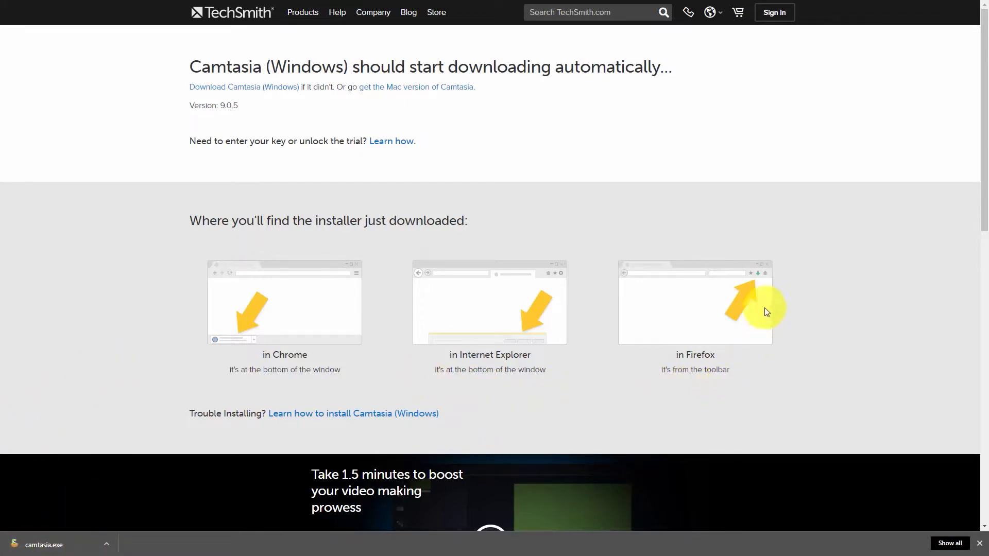
left_click(50, 549)
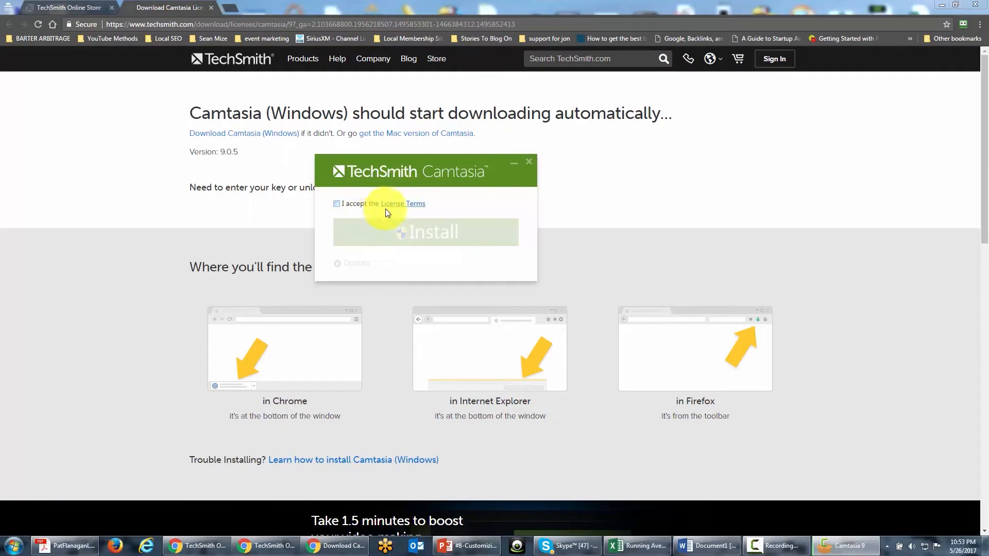
Examine the General Grant and the General and Cross Platform Use sections of the installer's license terms.
left_click(423, 209)
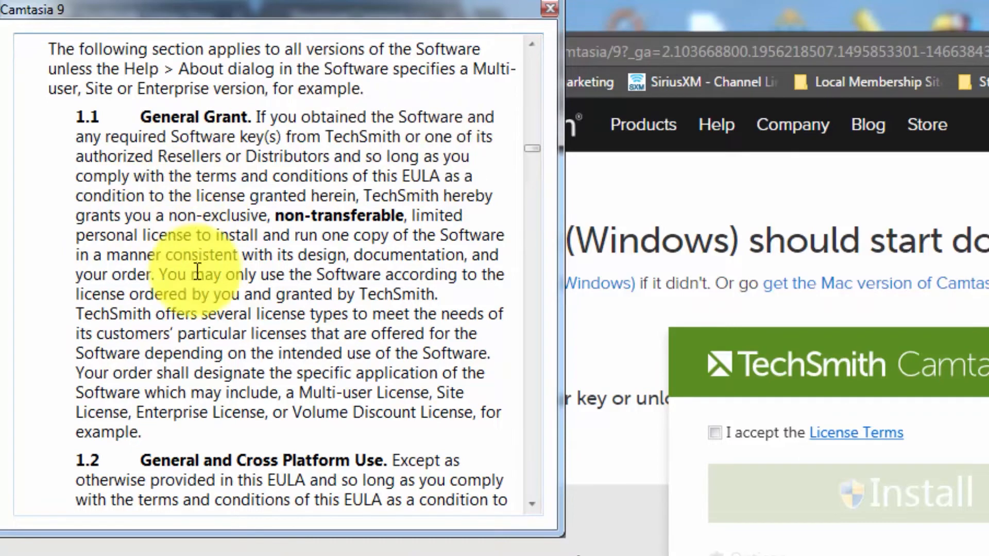
scroll(166, 294, "down", 6)
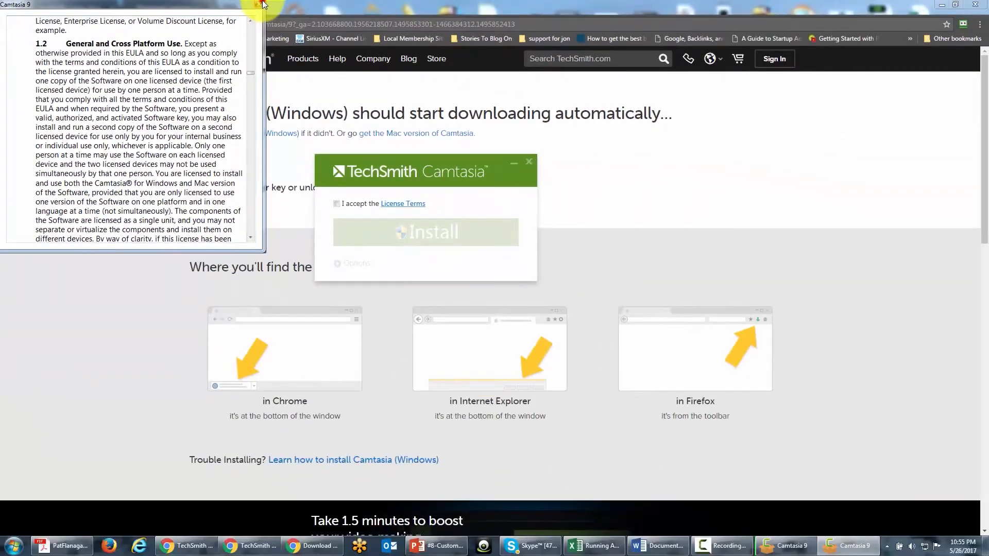
left_click(260, 4)
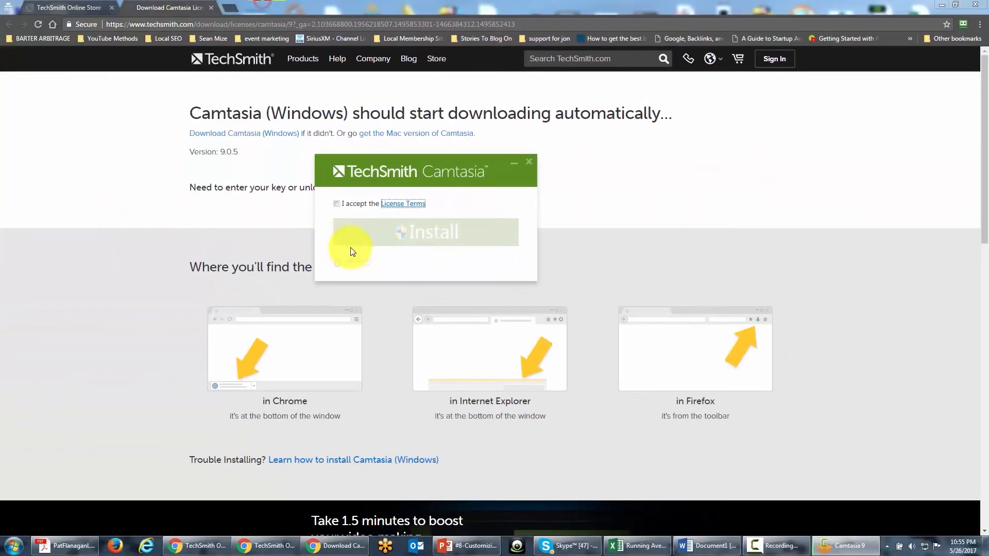
Accept the license terms and install Camtasia.
left_click(337, 202)
left_click(410, 239)
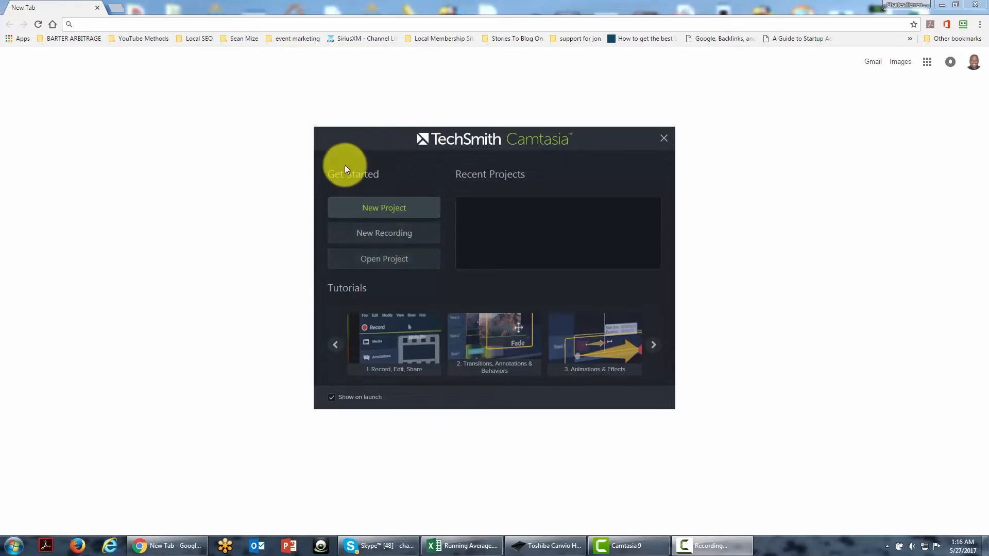
Start a new Camtasia project and check for available Camtasia updates.
left_click(373, 211)
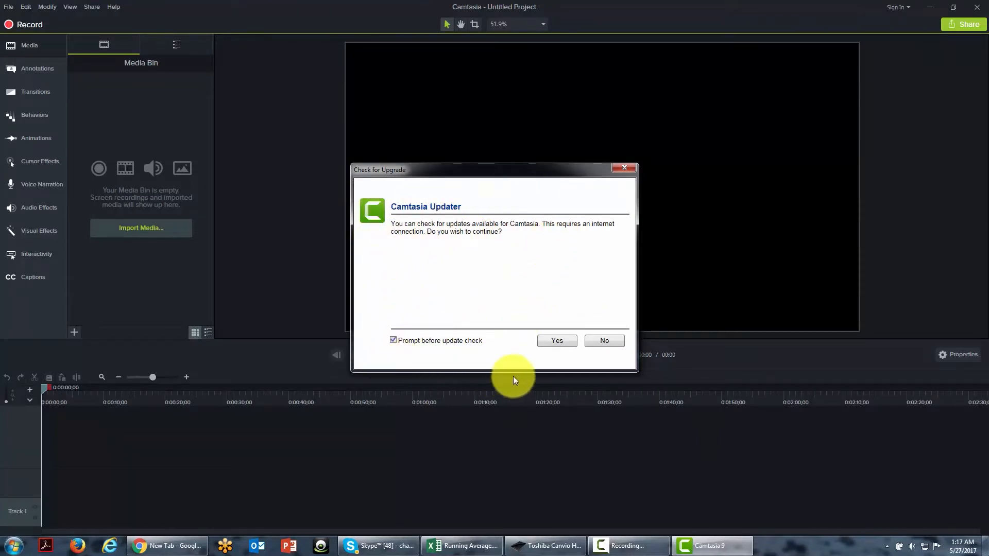
left_click(565, 342)
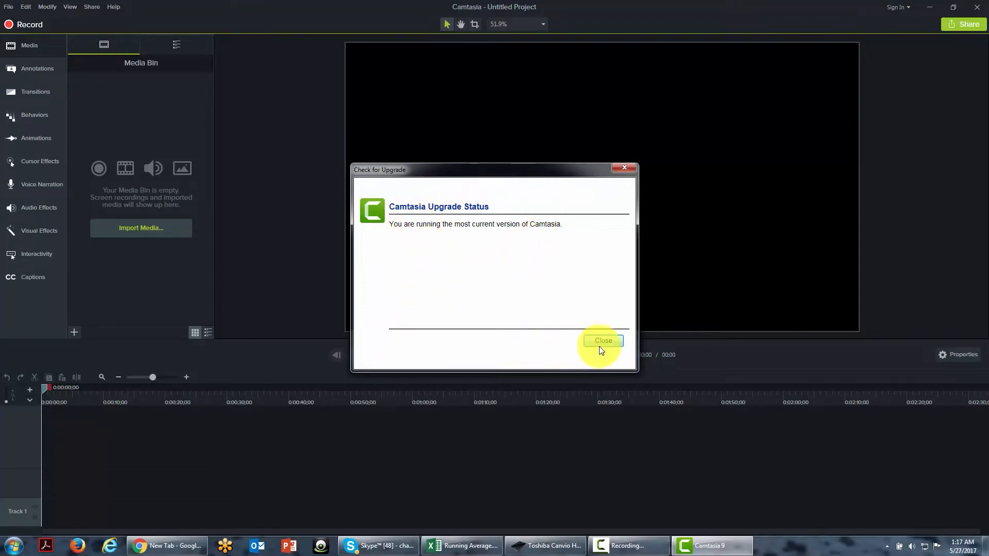
left_click(167, 415)
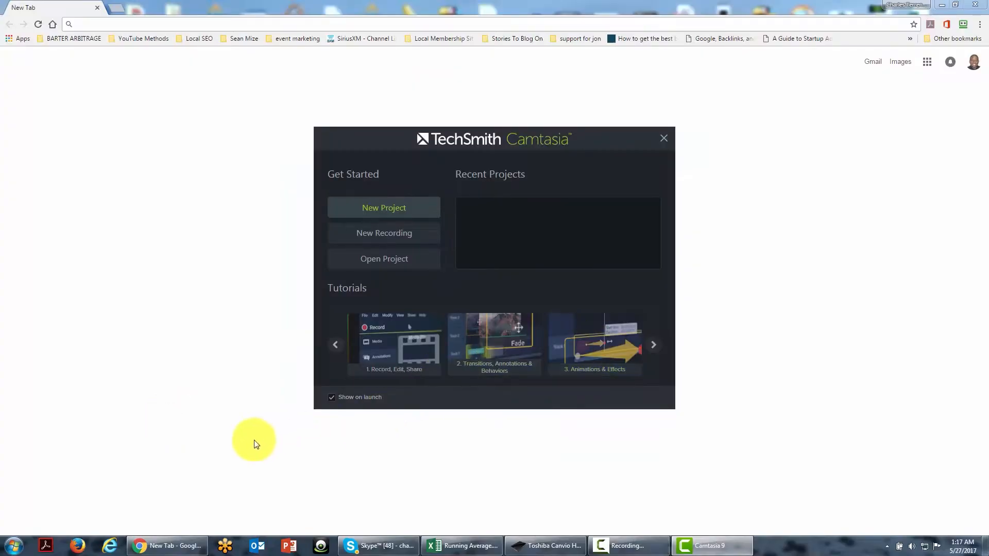
Try to open the project 0001-Creating-Your-Account-And-Creating-Your-Channel.camproj, declining its conversion to the current version.
left_click(361, 235)
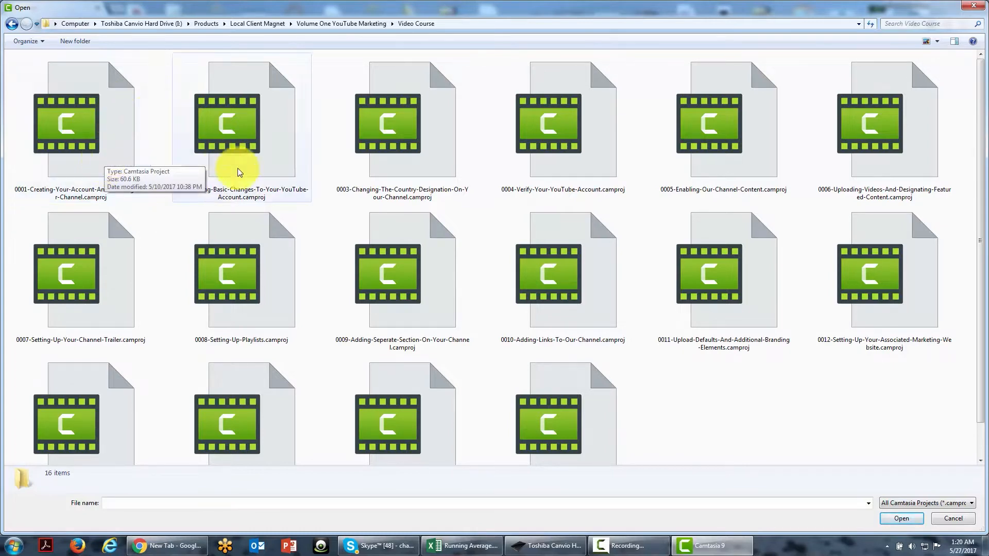
left_click(82, 127)
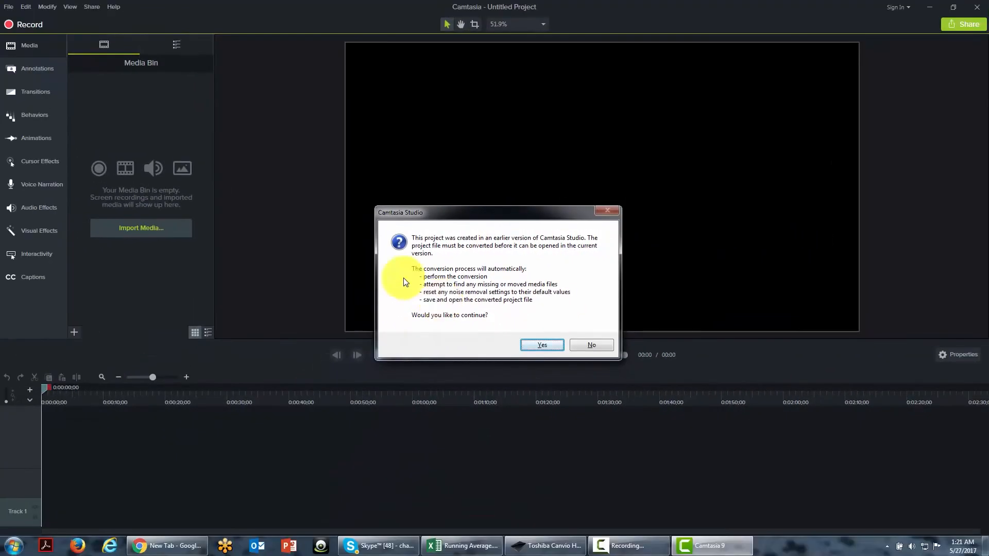
left_click(581, 345)
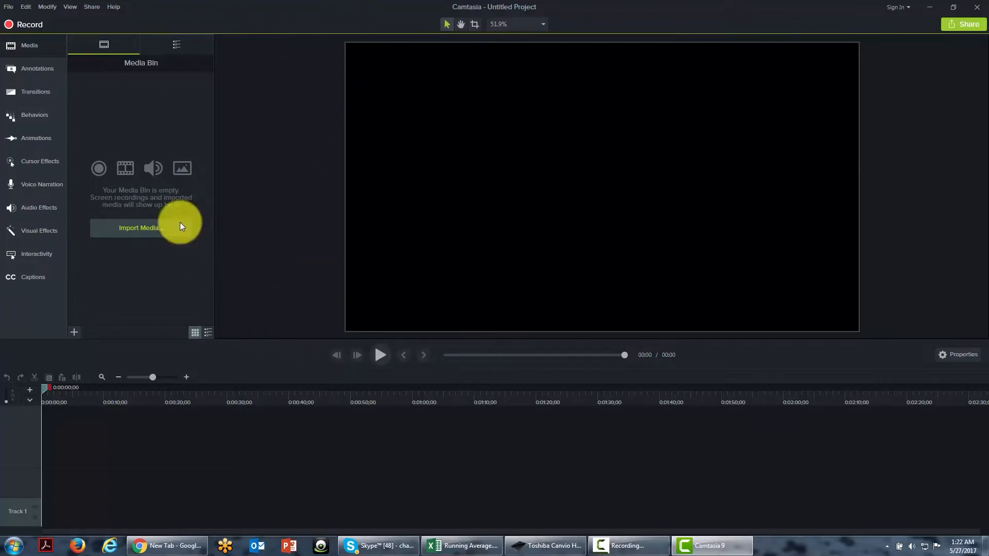
Launch Camtasia 9's screen recorder with the Record the Screen task.
left_click(24, 25)
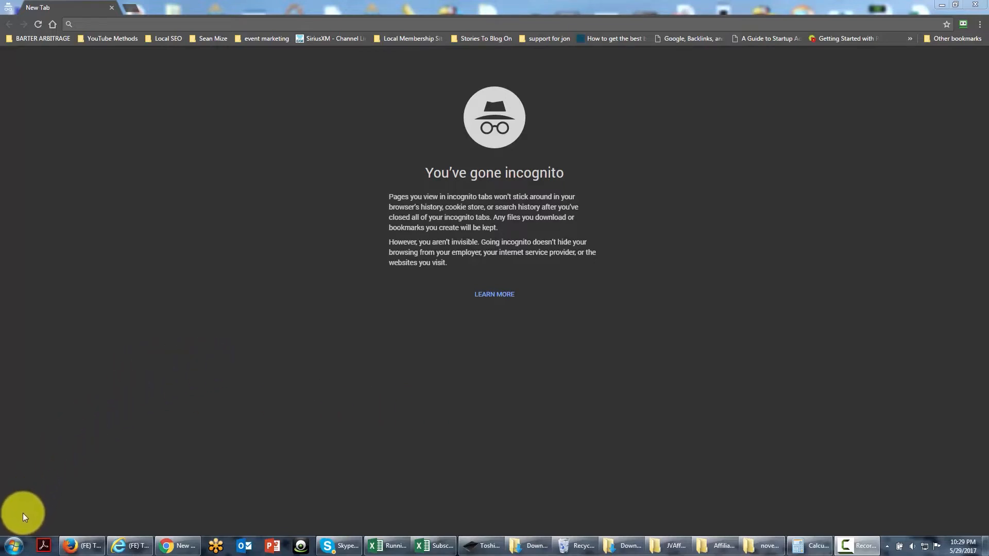
left_click(14, 547)
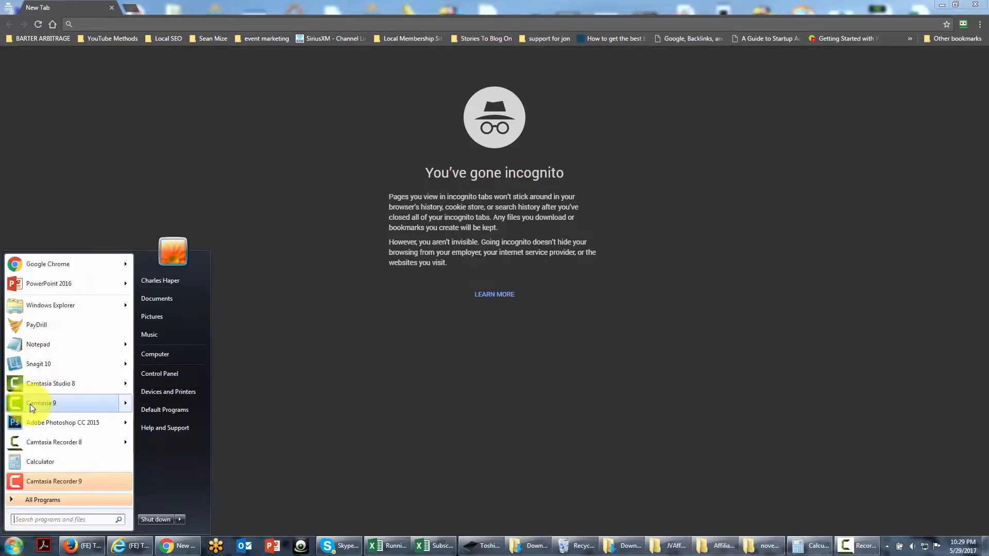
mouse_move(30, 404)
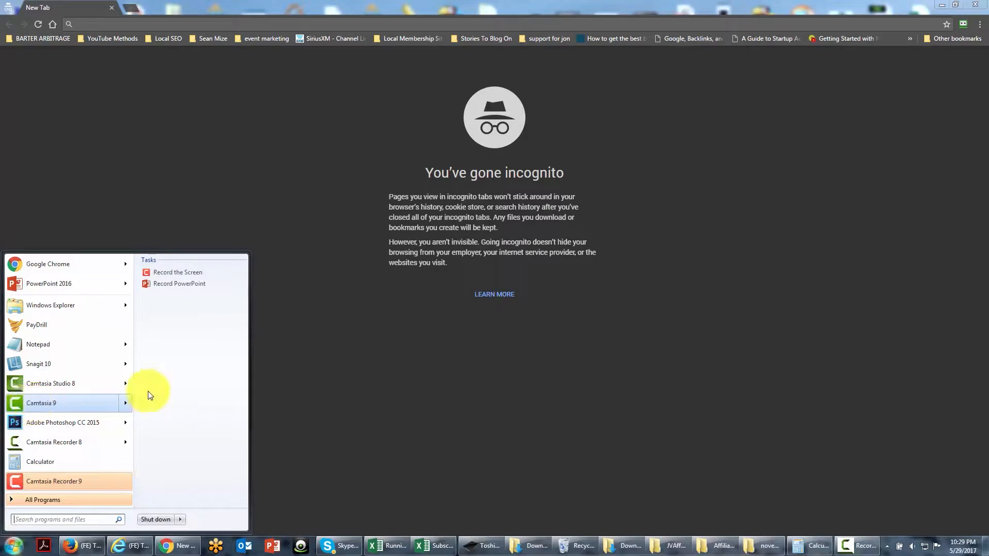
left_click(159, 273)
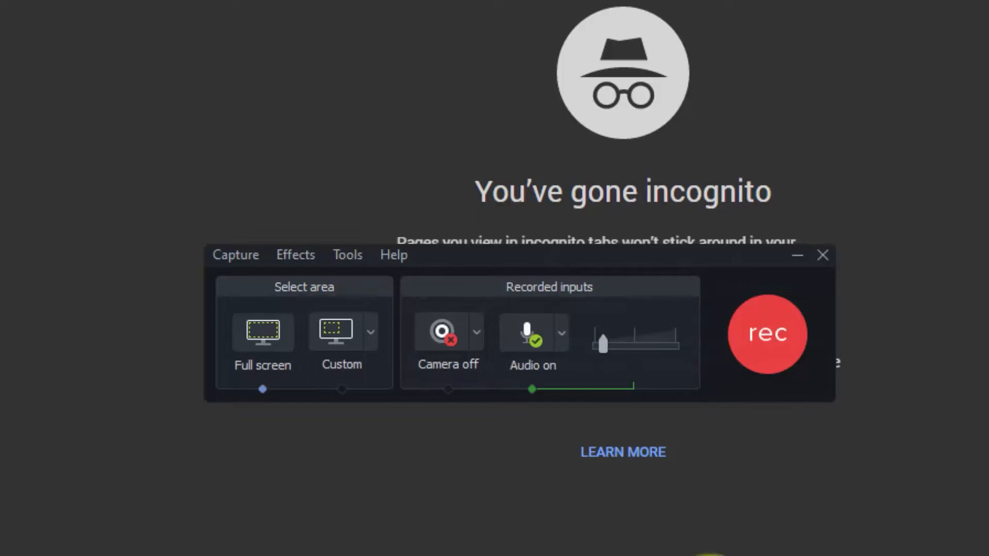
Examine the recorder's audio source options and its webcam source options.
left_click(563, 335)
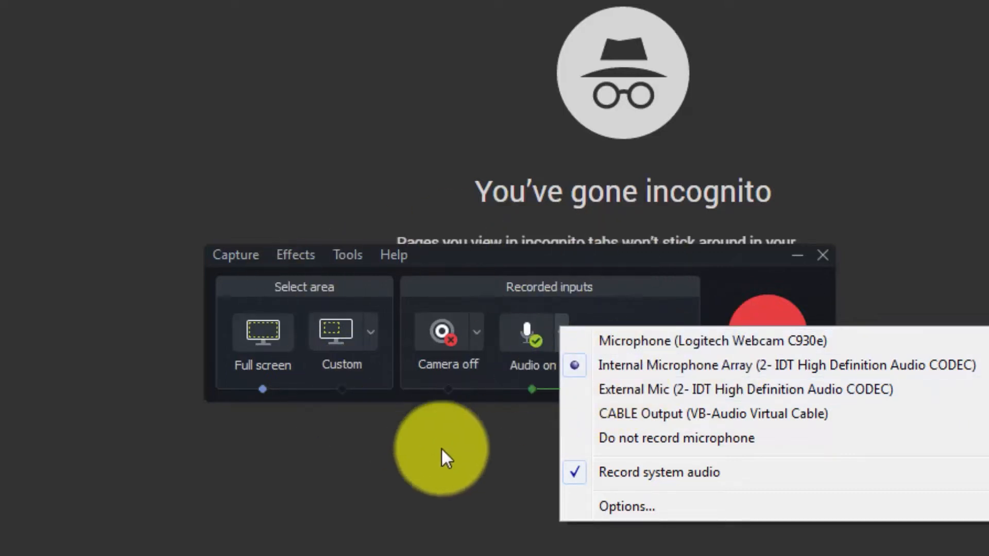
left_click(495, 550)
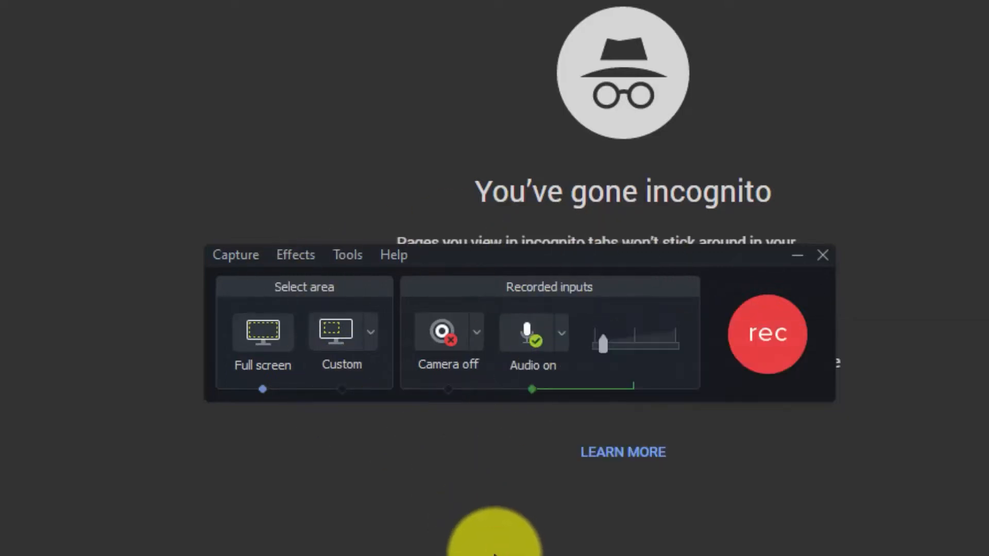
left_click(476, 332)
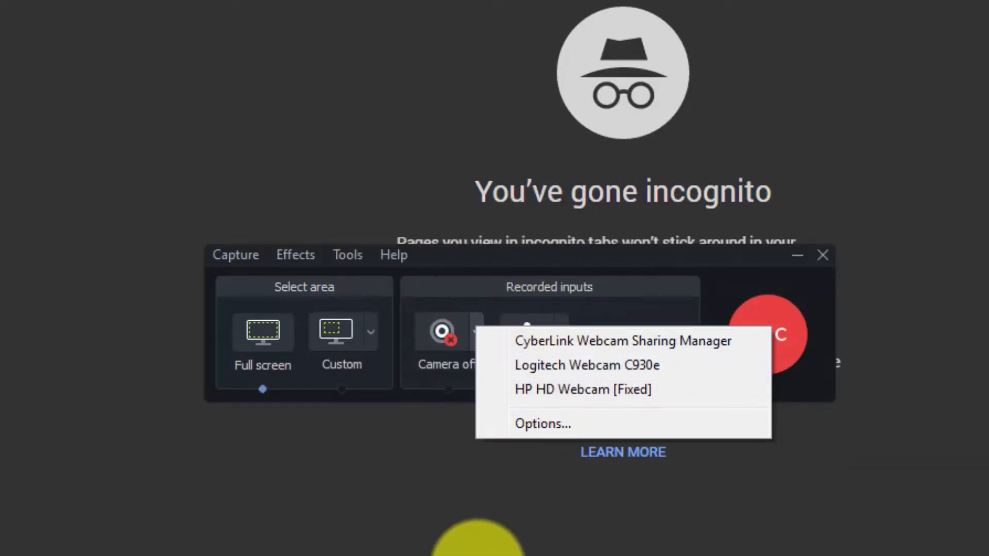
left_click(482, 555)
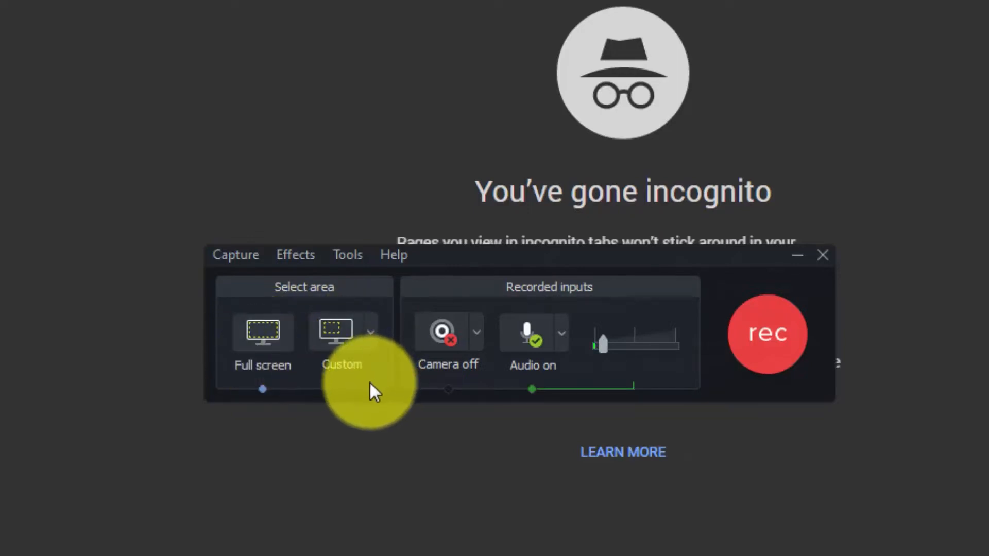
Try a custom recording area moved inward and resized to about 1102 × 620, and return to full screen.
left_click(332, 340)
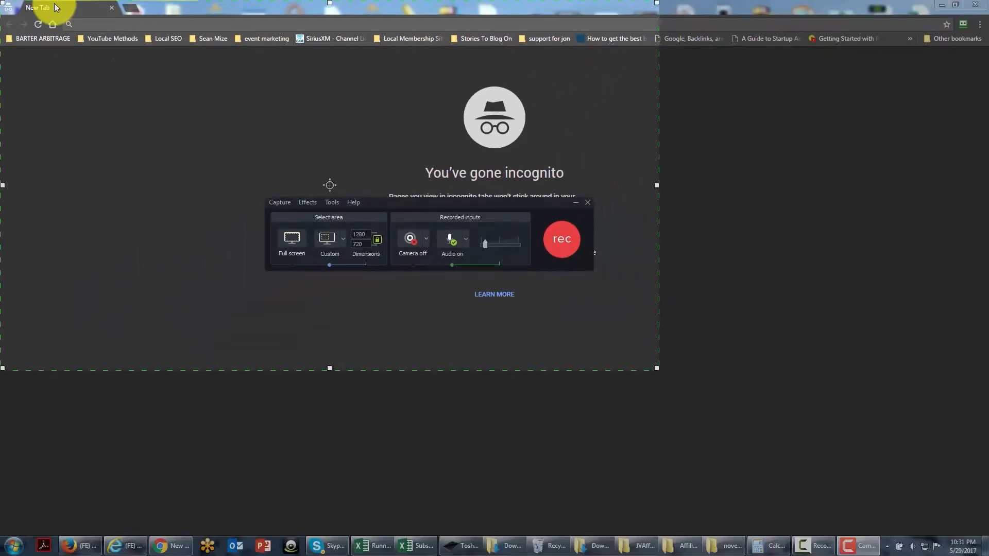
left_click_drag(29, 3, 216, 74)
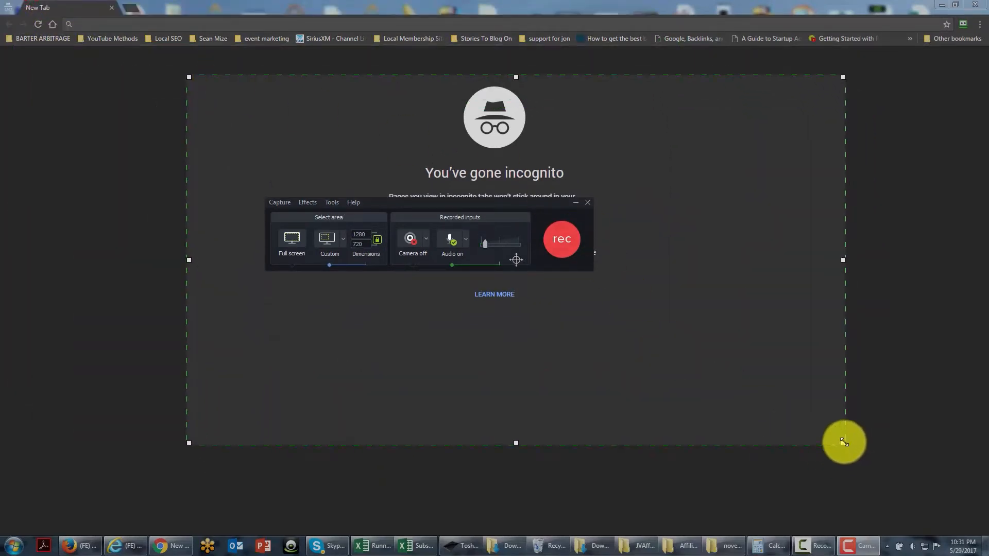
left_click_drag(844, 443, 706, 391)
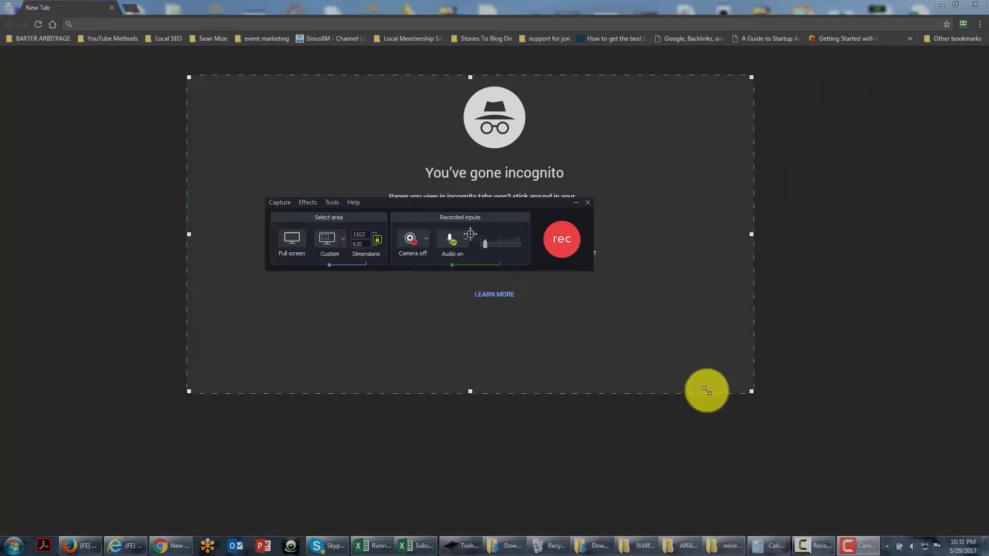
left_click(291, 242)
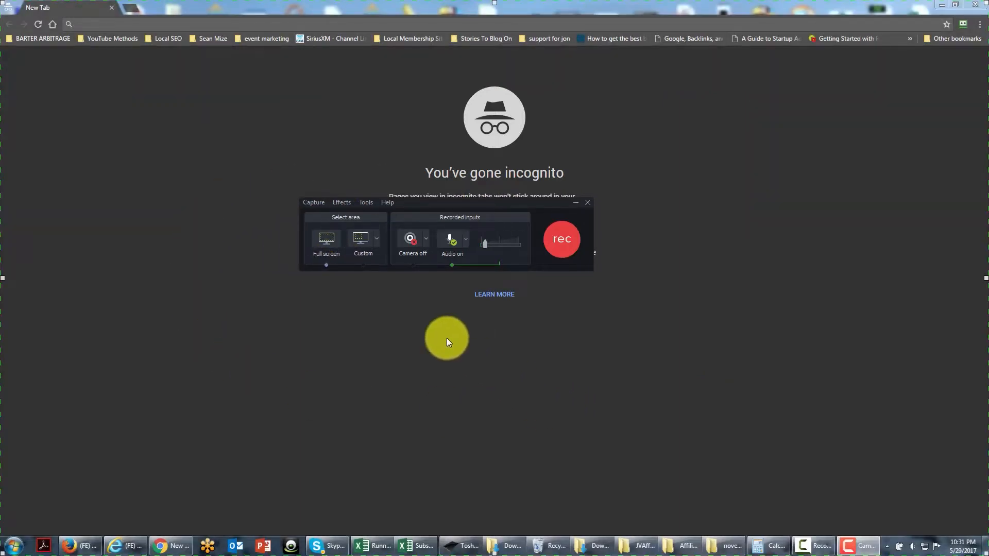
Try a custom 1280 × 720 recording area moved to the middle of the display, and return to full screen.
left_click(359, 244)
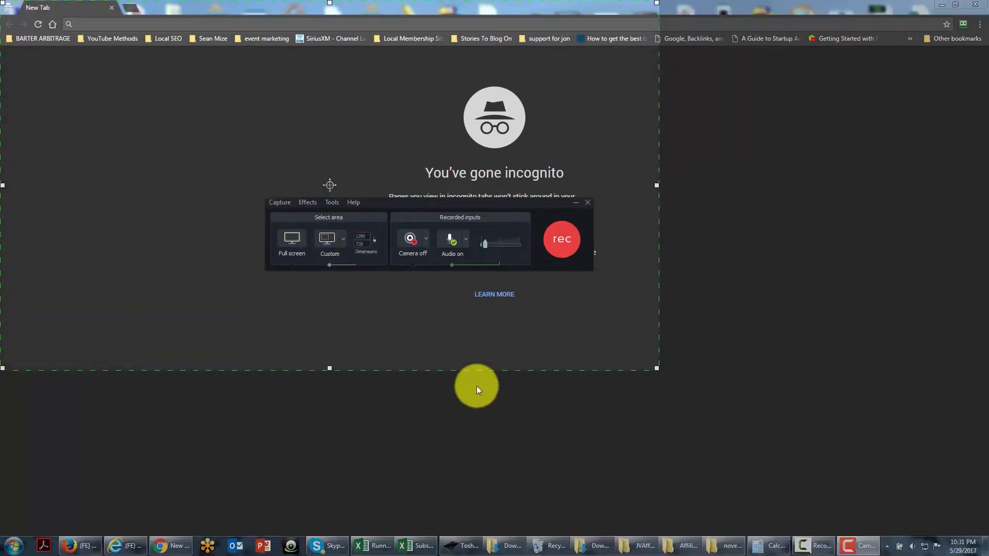
left_click(200, 236)
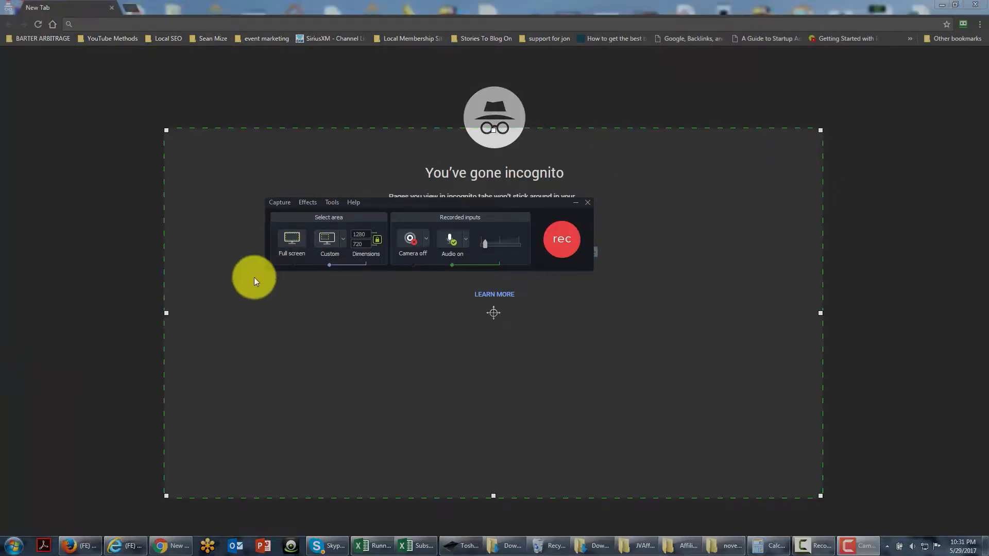
left_click(293, 241)
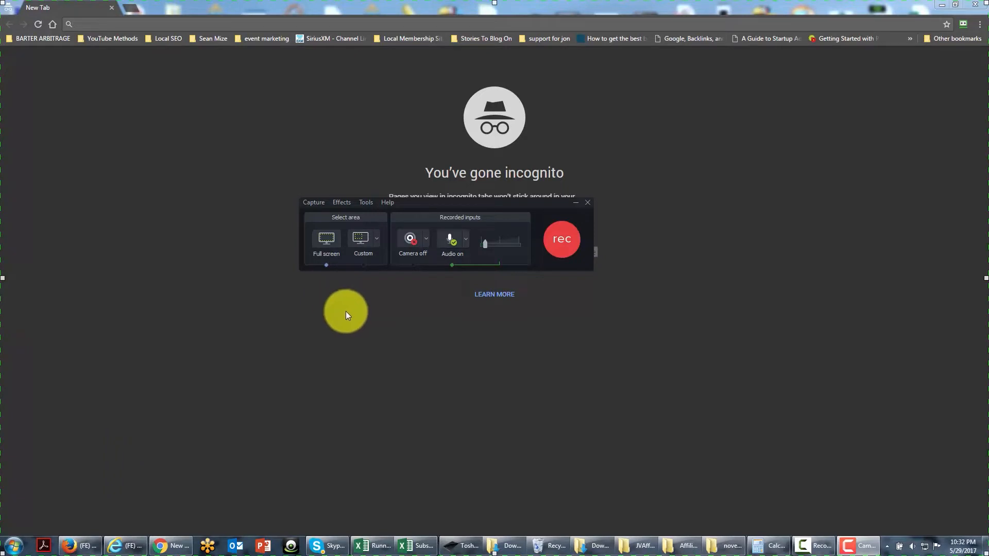
Try locking the recording area to the open Excel window.
left_click(312, 203)
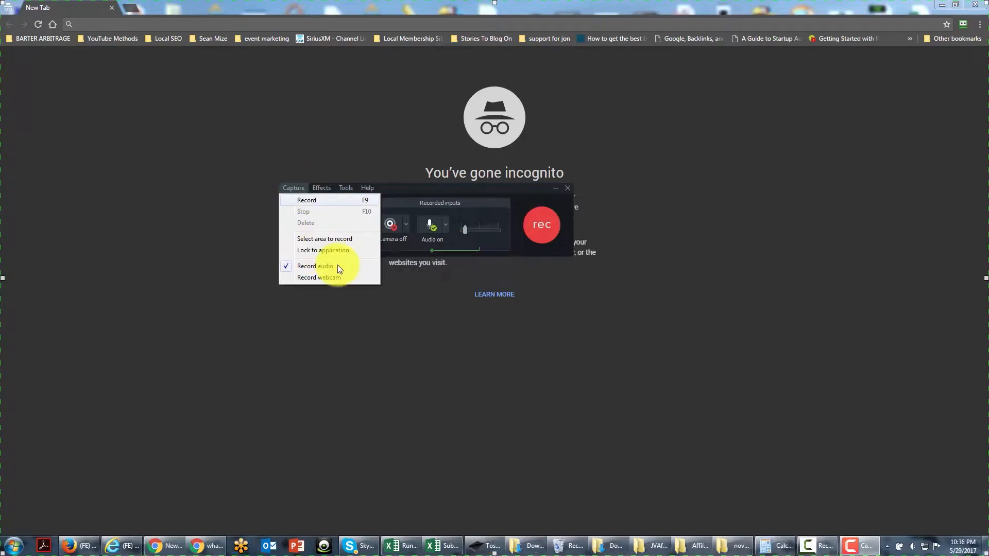
left_click(312, 252)
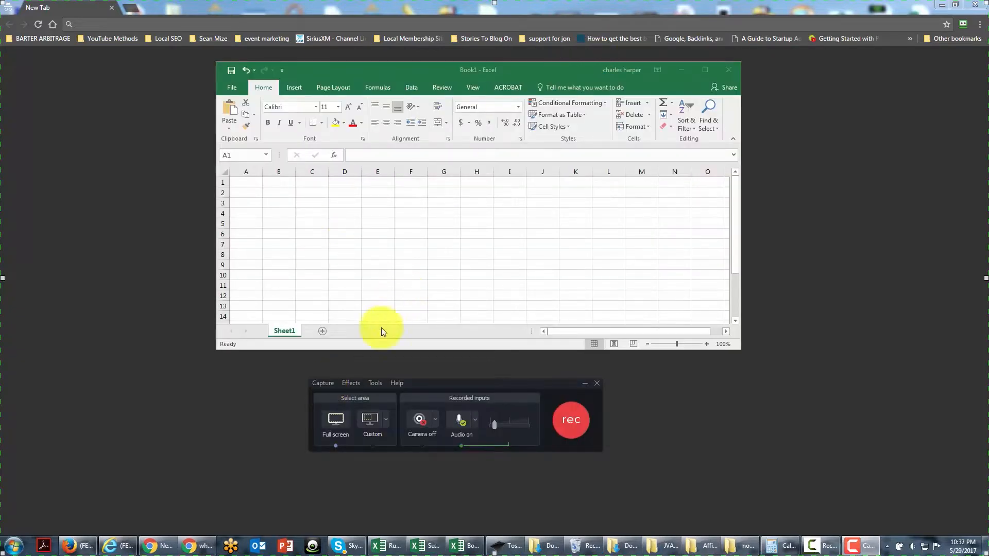
left_click(320, 383)
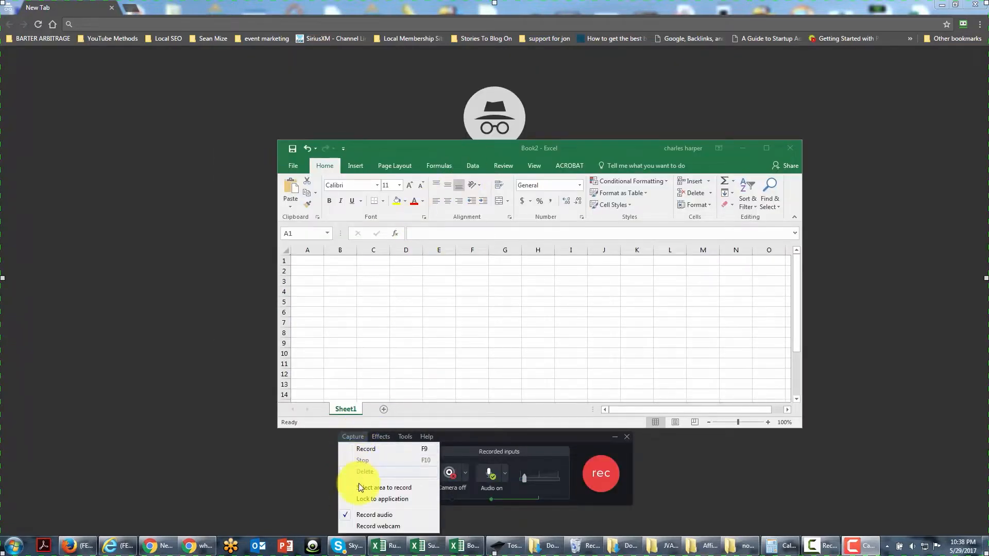
left_click(363, 500)
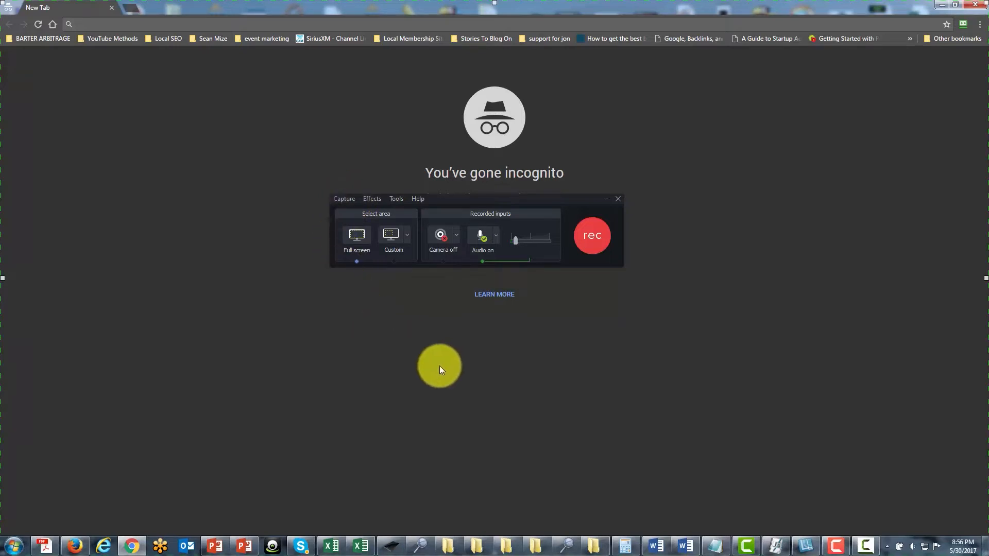
Add elapsed time to the time/date system stamp in the effects options, and view the available time/date formats.
left_click(373, 200)
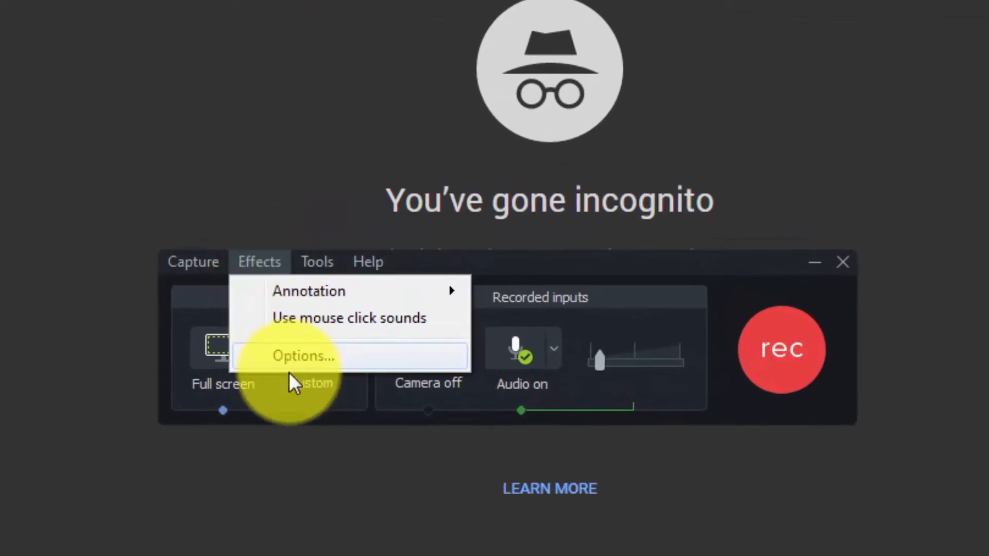
mouse_move(410, 295)
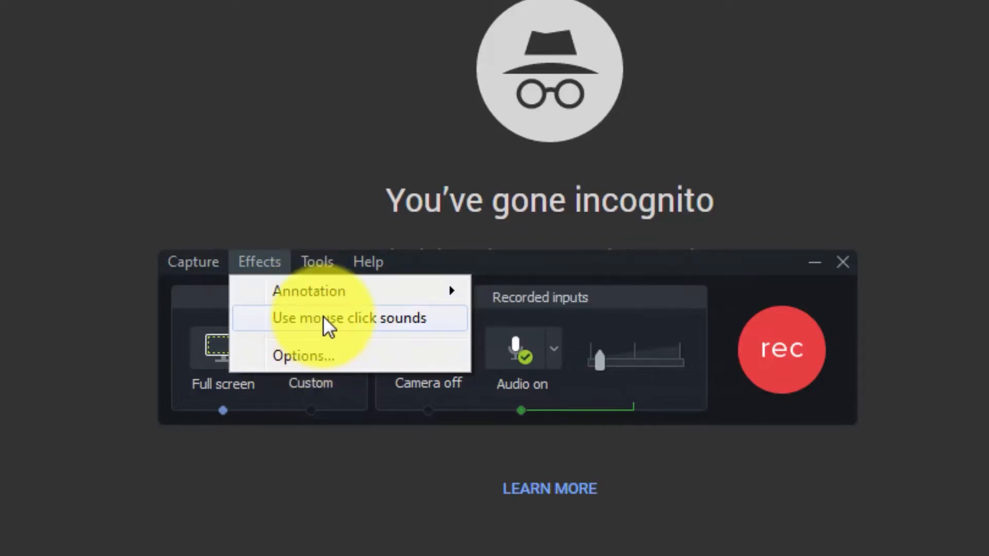
left_click(304, 361)
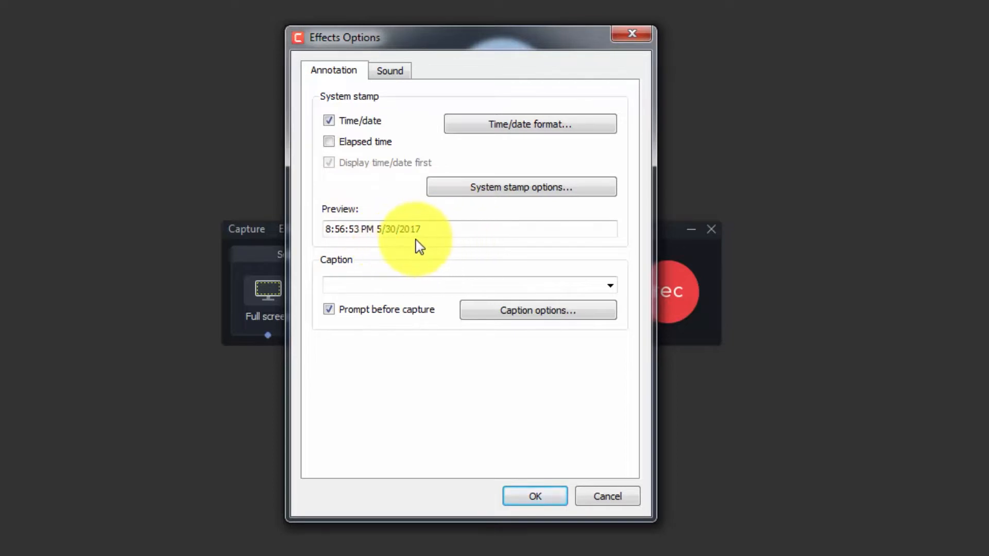
left_click(330, 142)
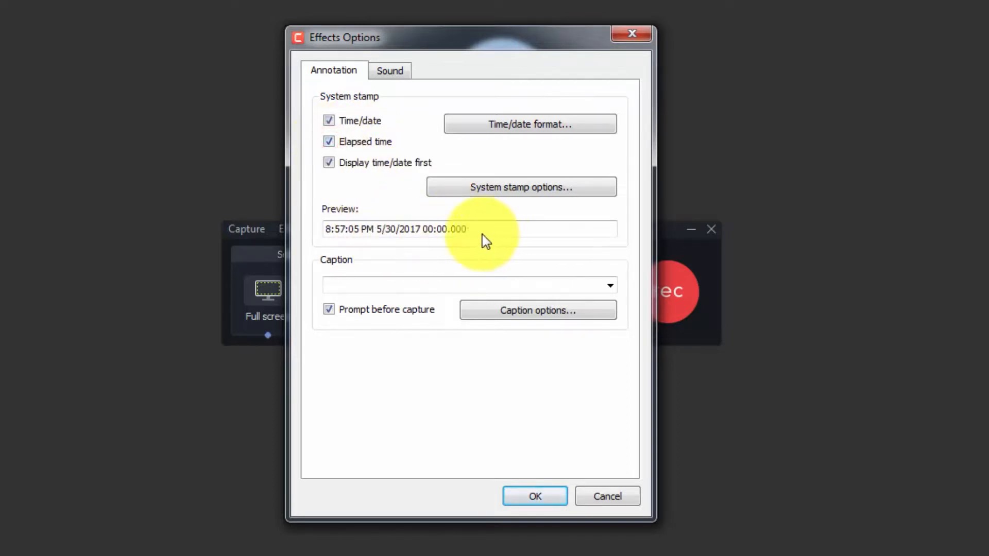
left_click(330, 141)
left_click(332, 162)
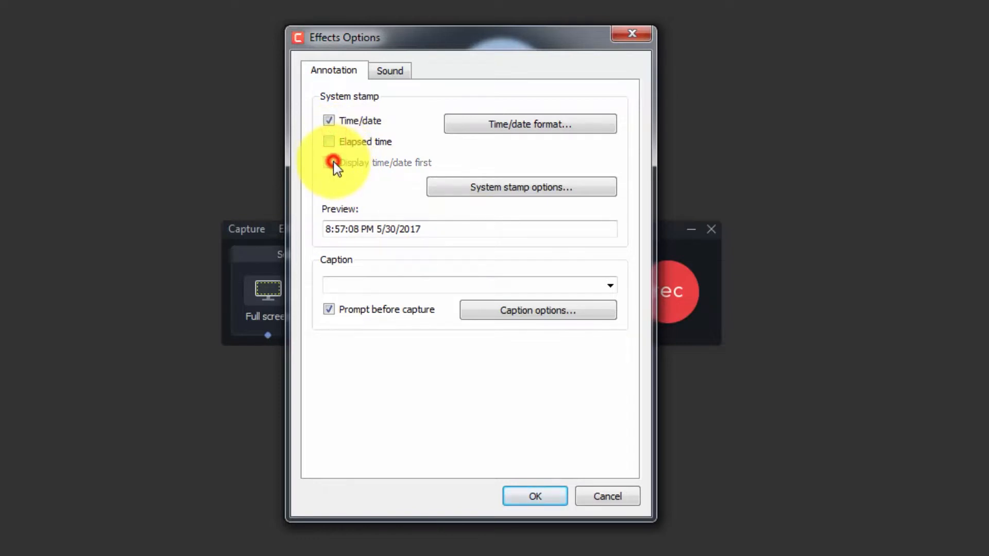
left_click(329, 121)
left_click(329, 121)
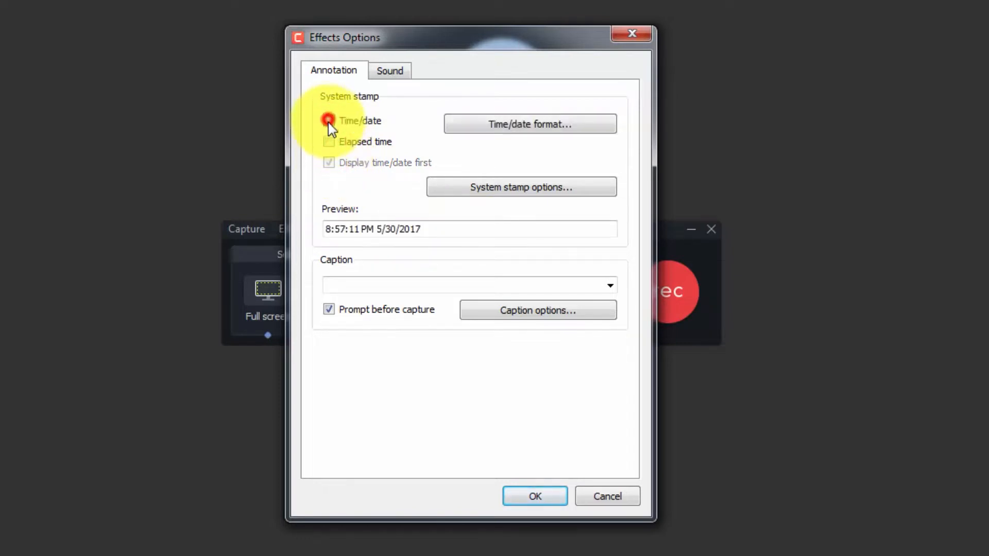
left_click(329, 142)
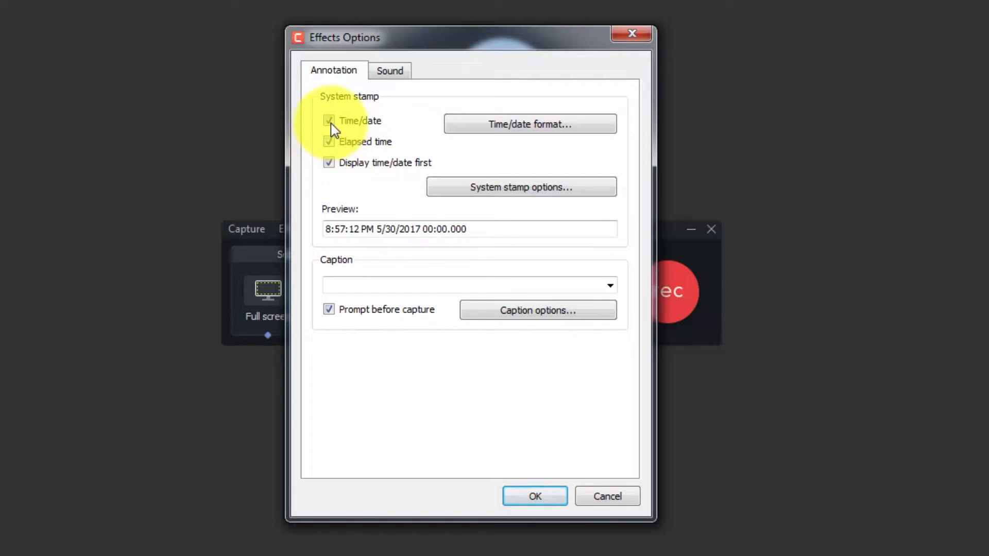
left_click(503, 125)
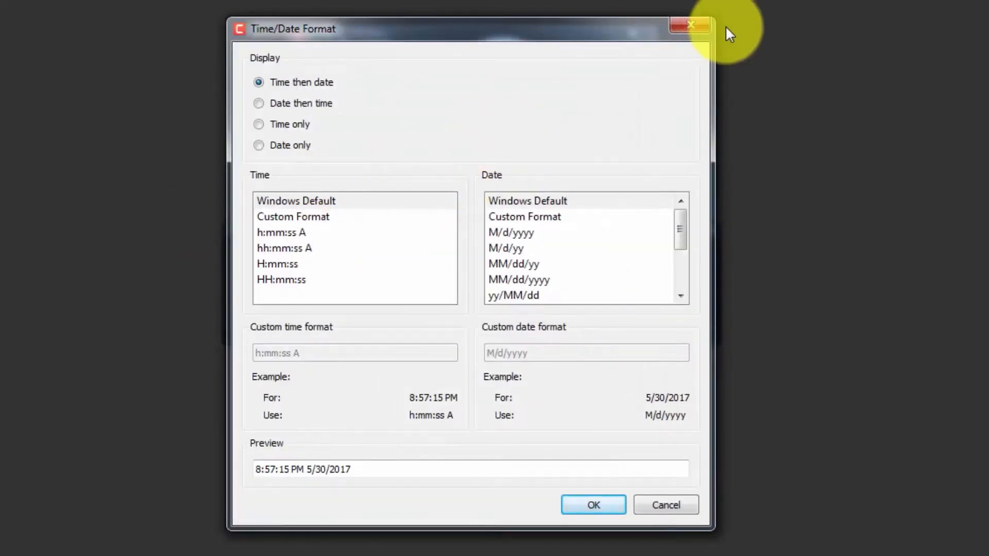
left_click(690, 25)
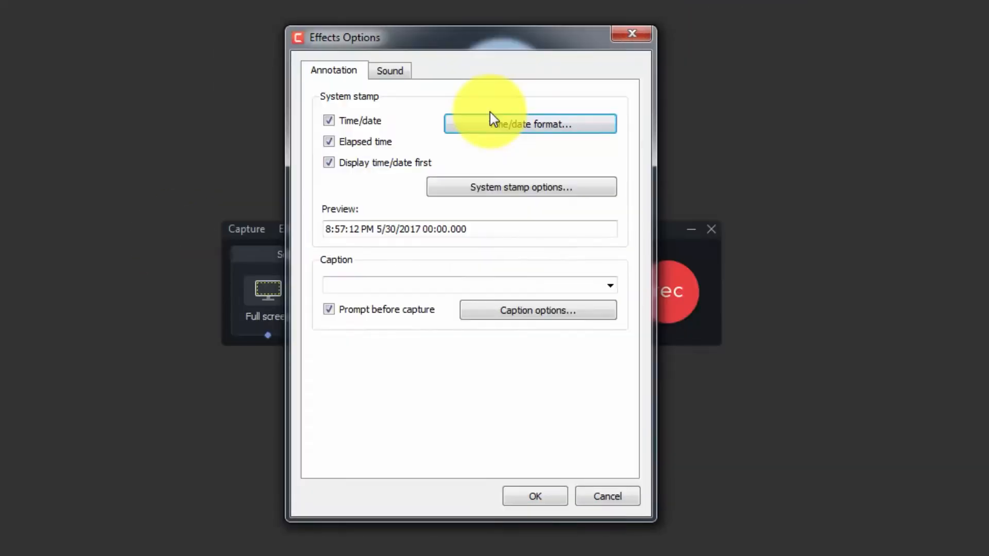
Enter the caption "Create Video wth Camtasia 9" and try the caption positions, keeping it at bottom centre.
left_click(387, 282)
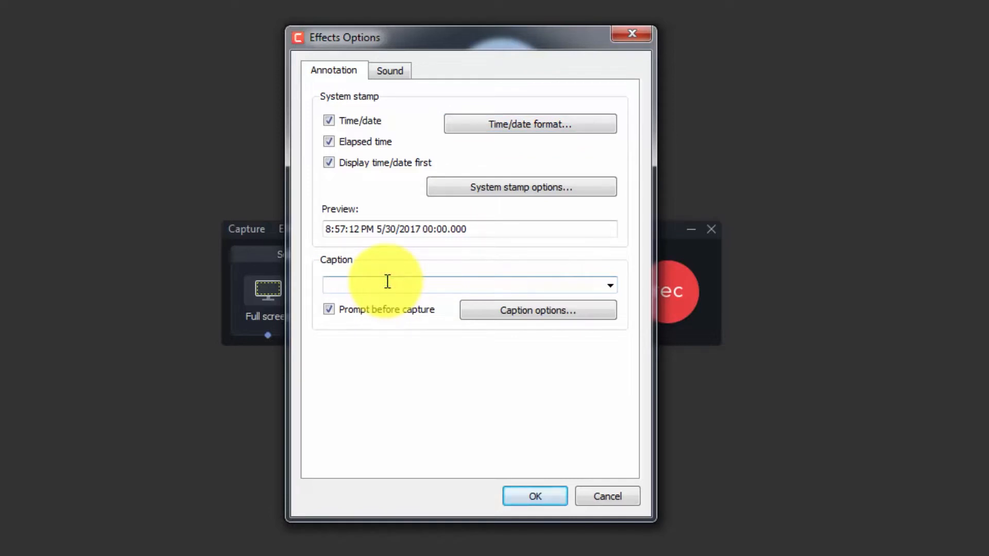
type("Create Video with Camtasia 9")
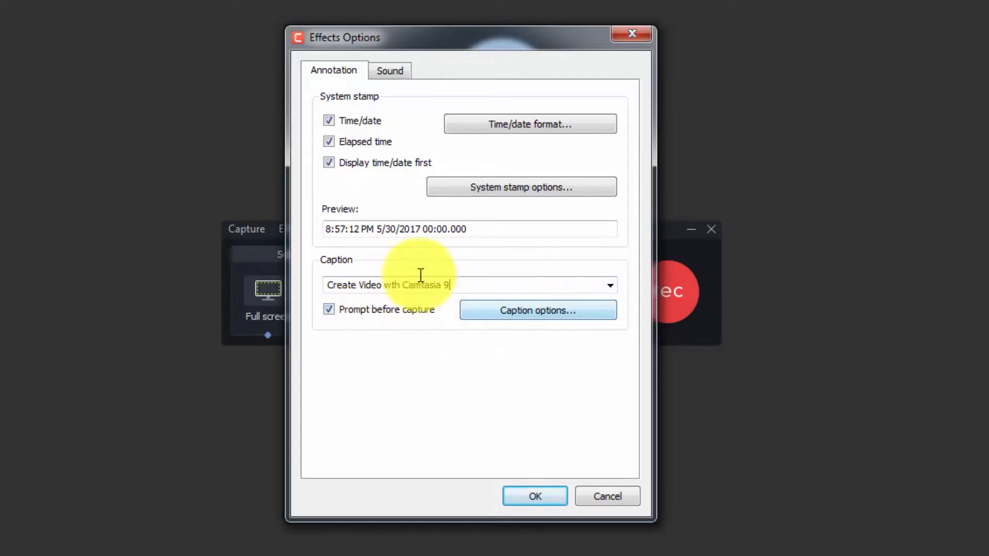
left_click(490, 314)
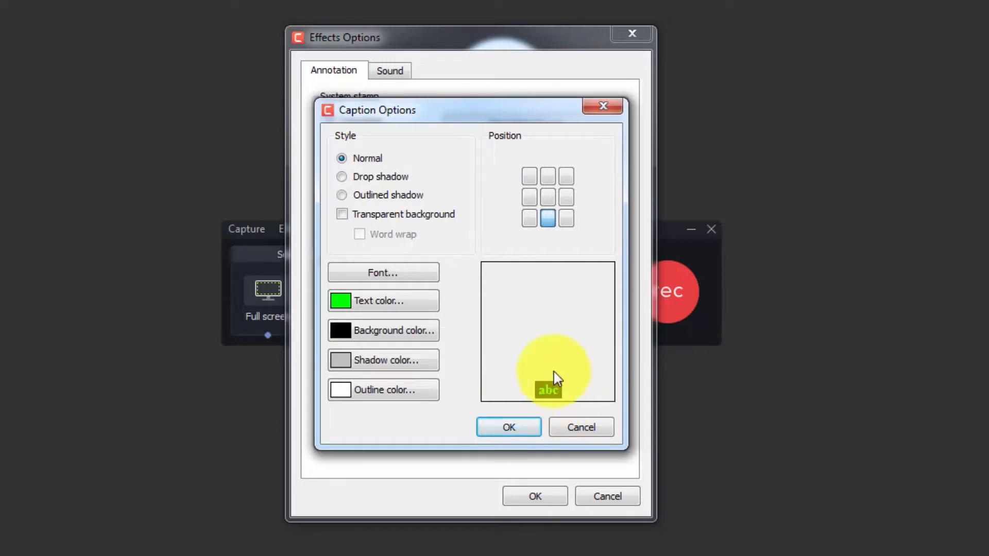
left_click(551, 183)
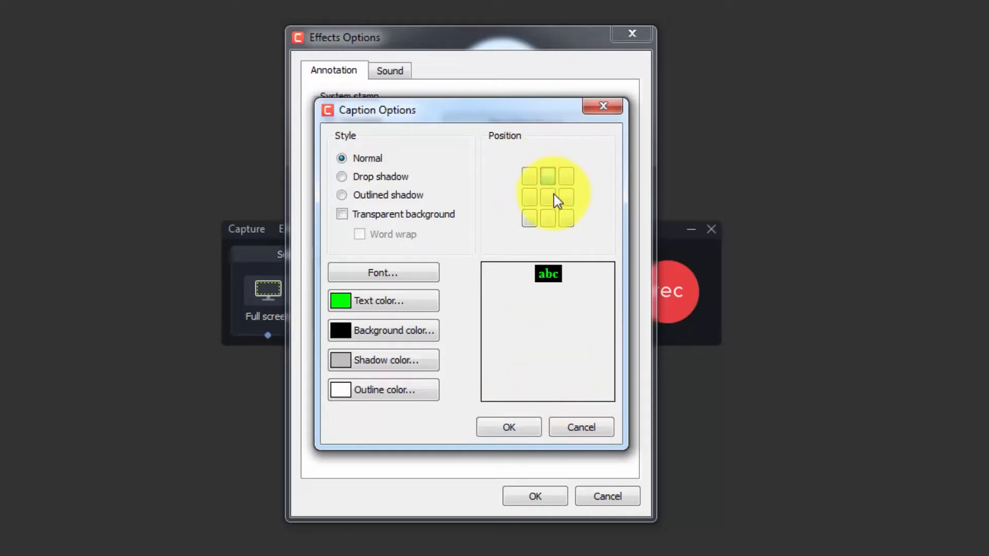
left_click(553, 195)
left_click(548, 220)
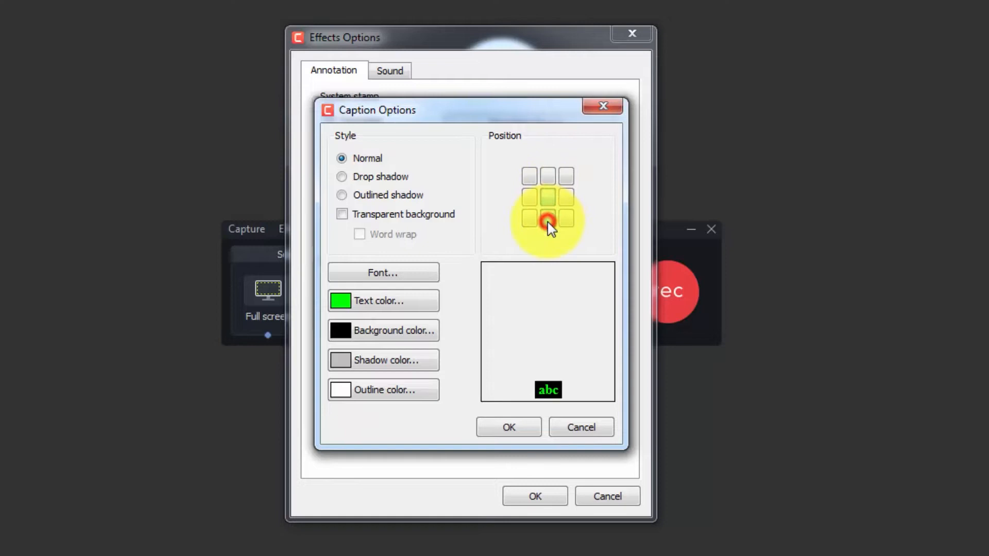
Choose a different caption font, set the text color to red, and accept the caption options.
left_click(382, 273)
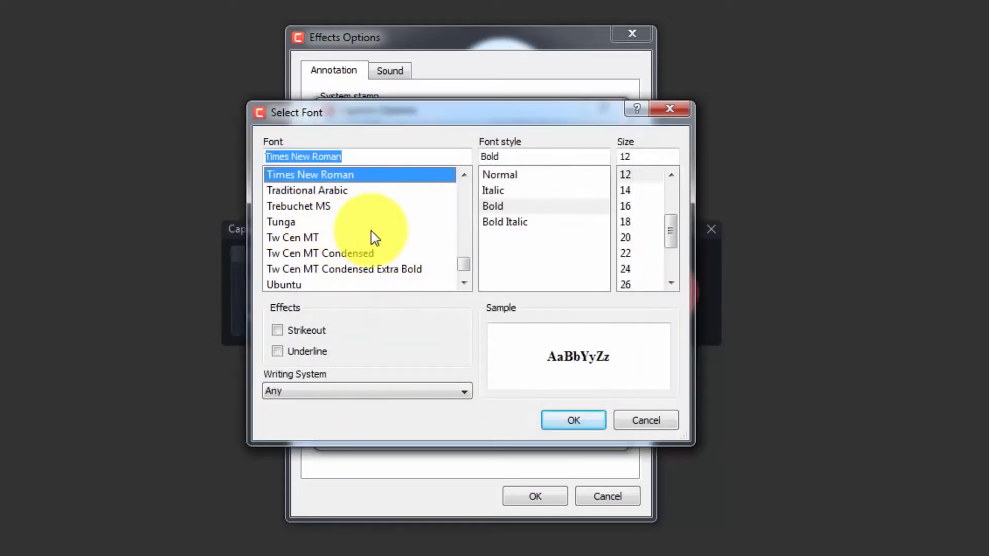
left_click(465, 254)
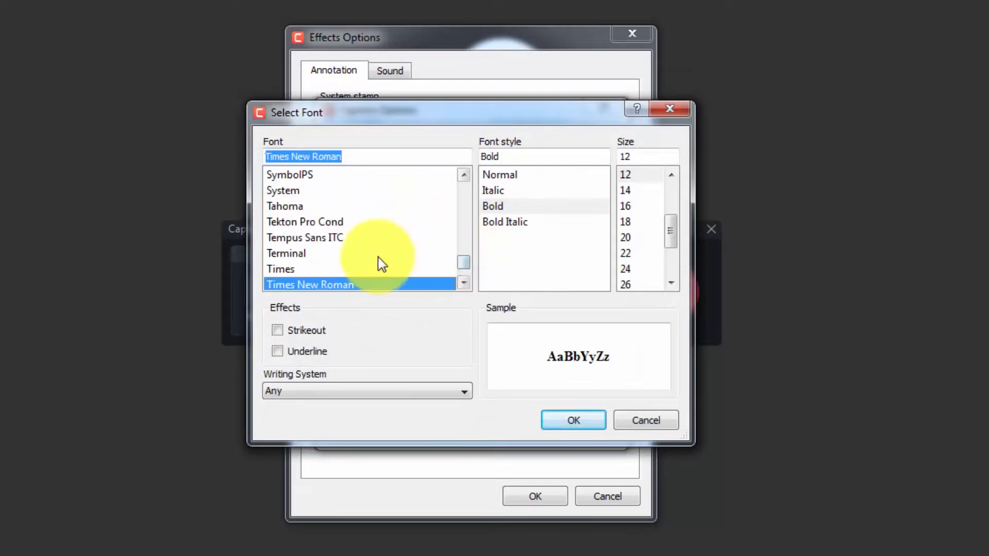
scroll(361, 258, "down", 2)
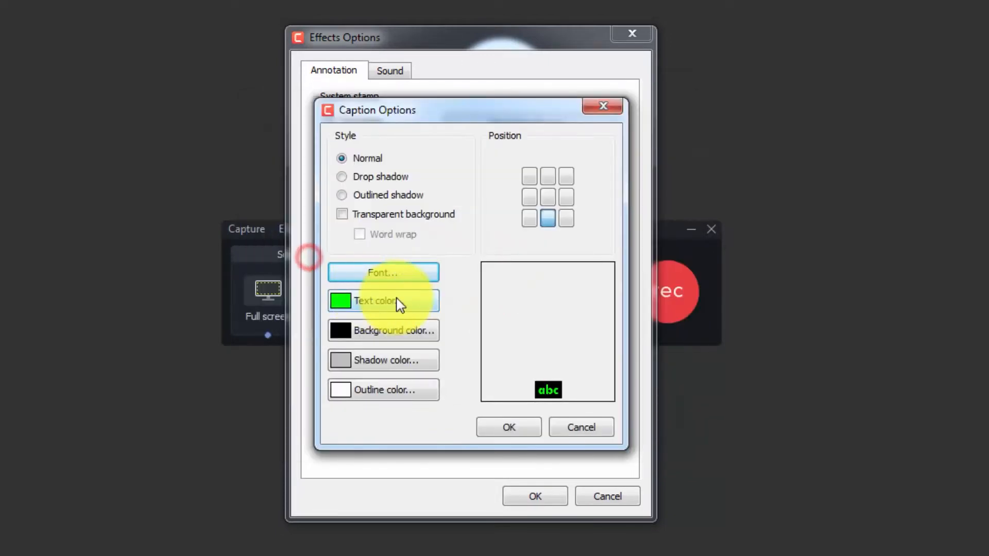
left_click(397, 299)
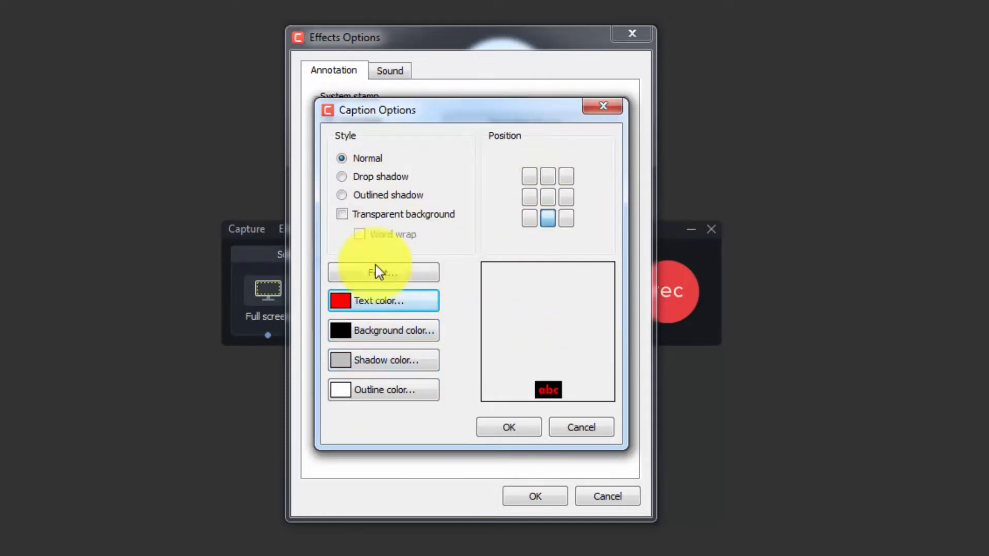
left_click(508, 429)
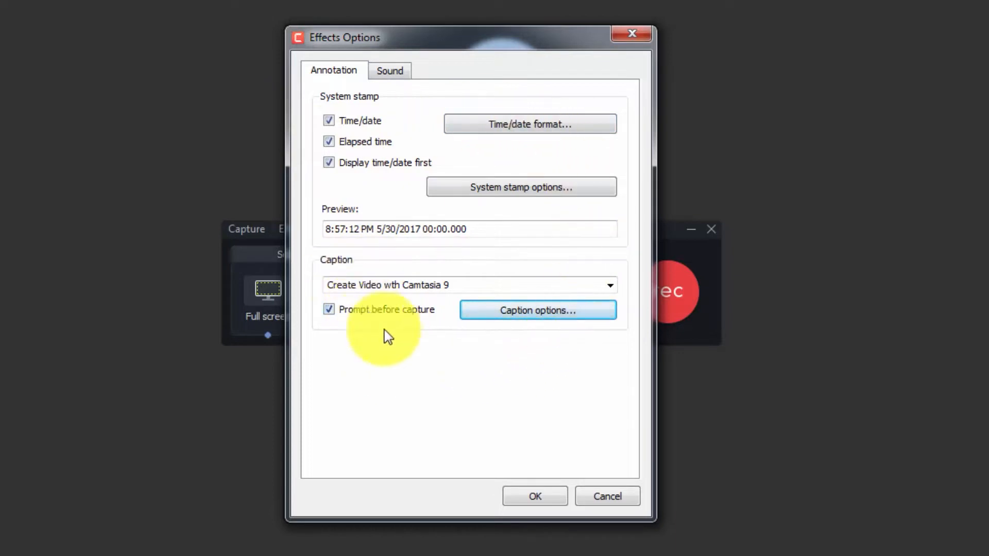
Play the mouse button down and up sound effects, and accept the effects options.
left_click(391, 70)
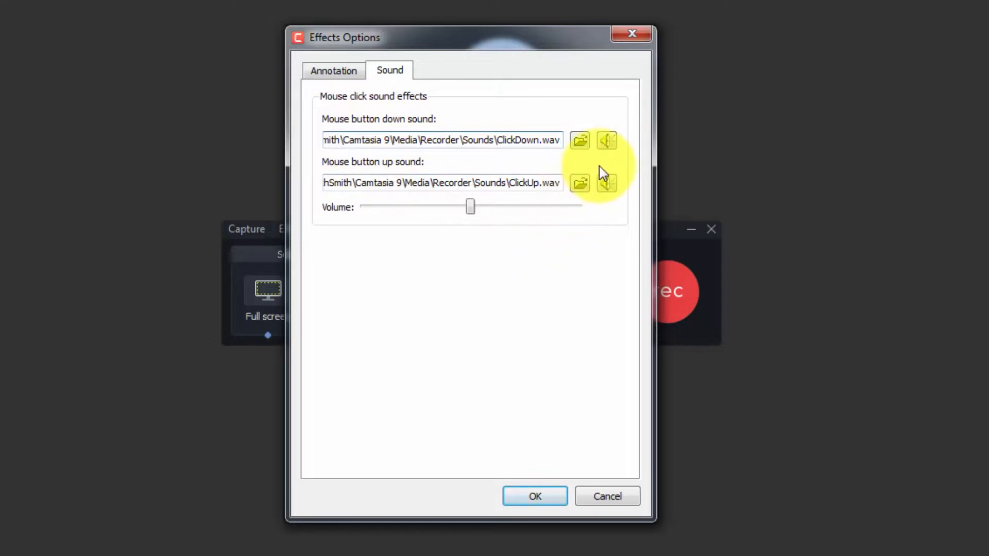
left_click(606, 140)
left_click(605, 140)
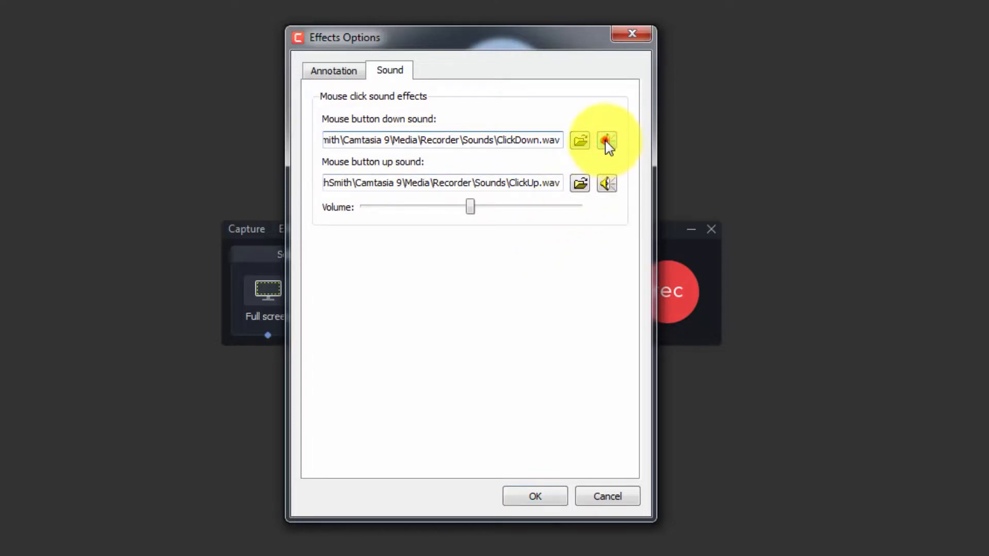
left_click(605, 140)
left_click(603, 184)
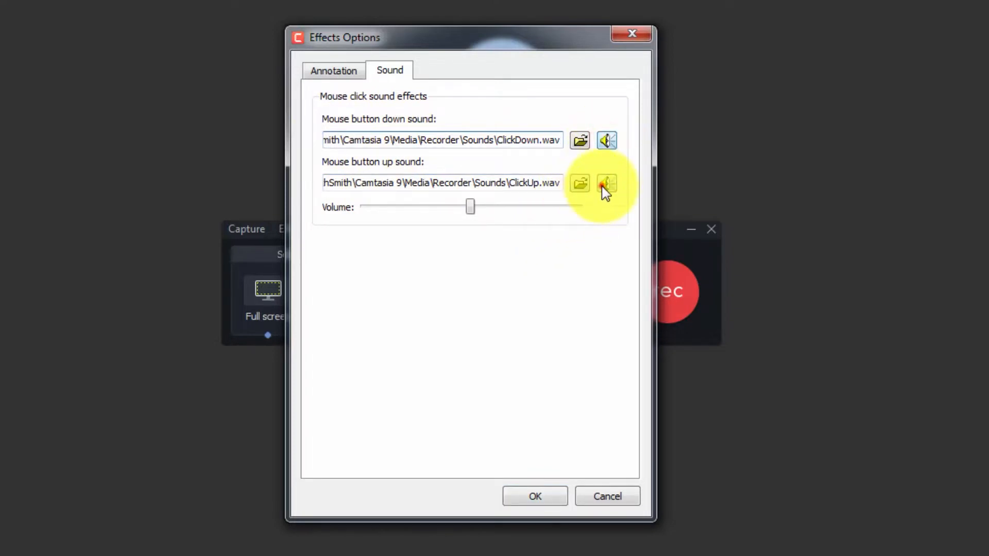
left_click(603, 186)
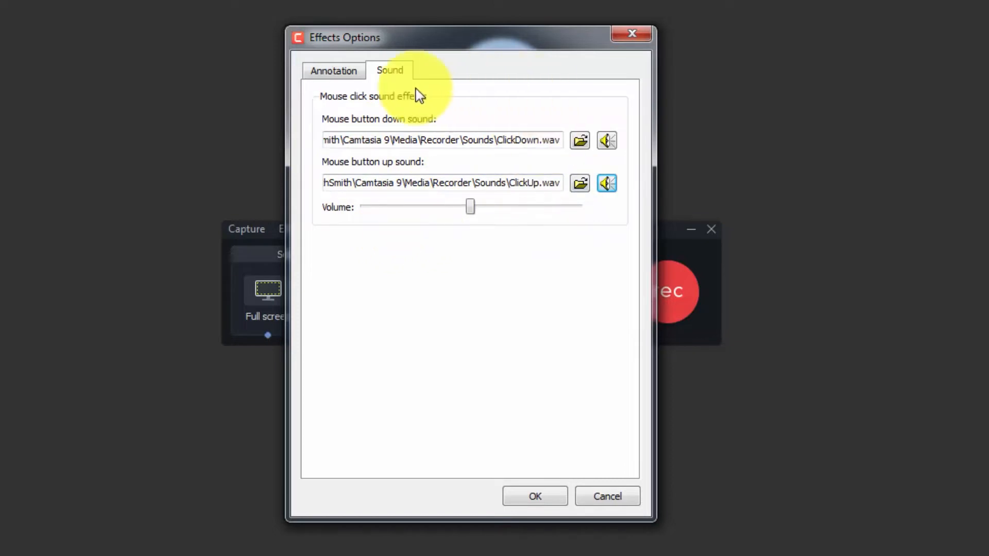
left_click(339, 71)
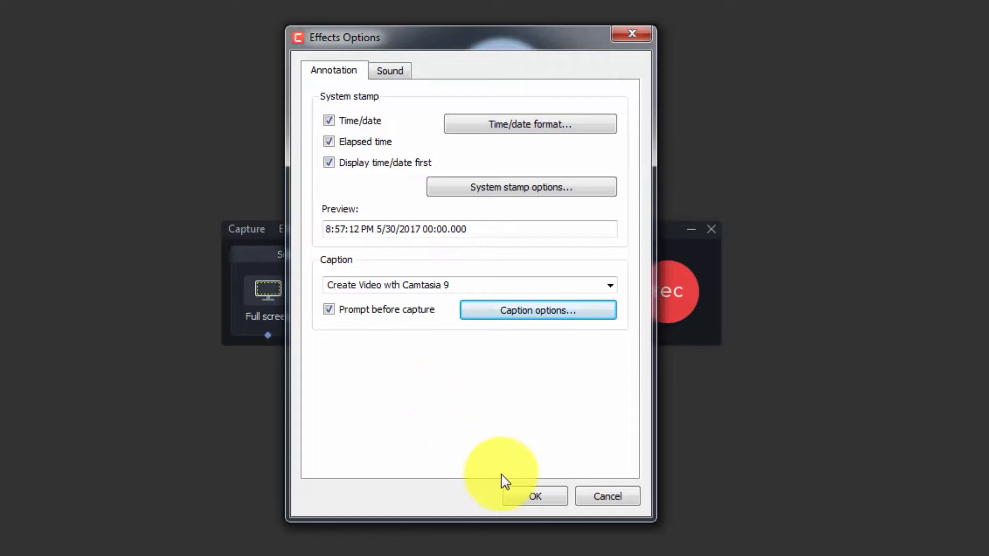
left_click(533, 496)
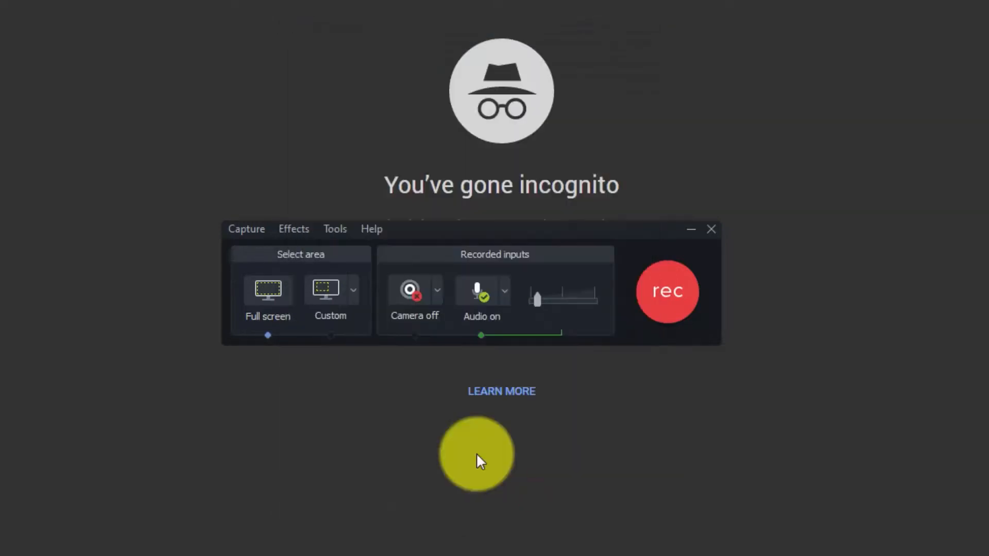
Enable both the system stamp and caption annotations for the recording, and check that they are ticked.
left_click(291, 230)
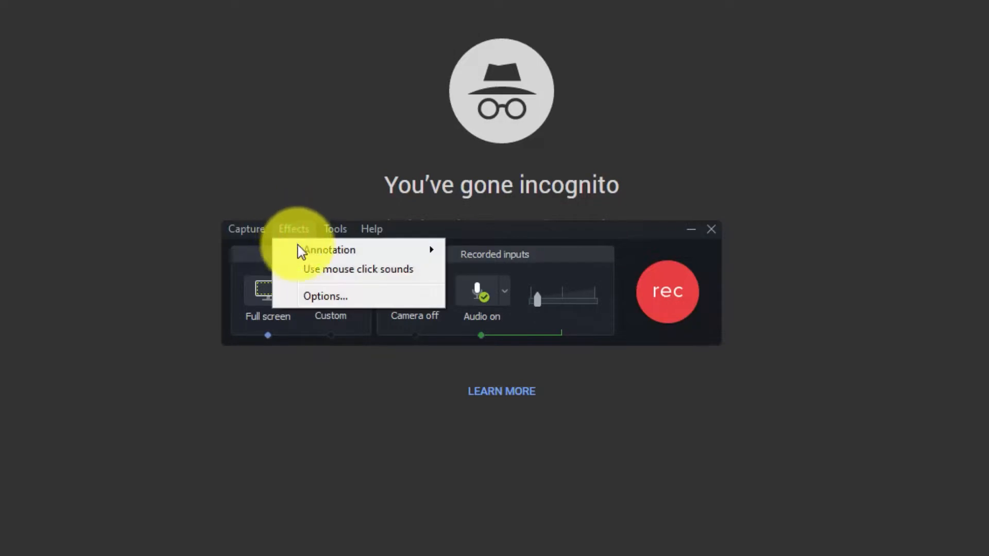
mouse_move(304, 251)
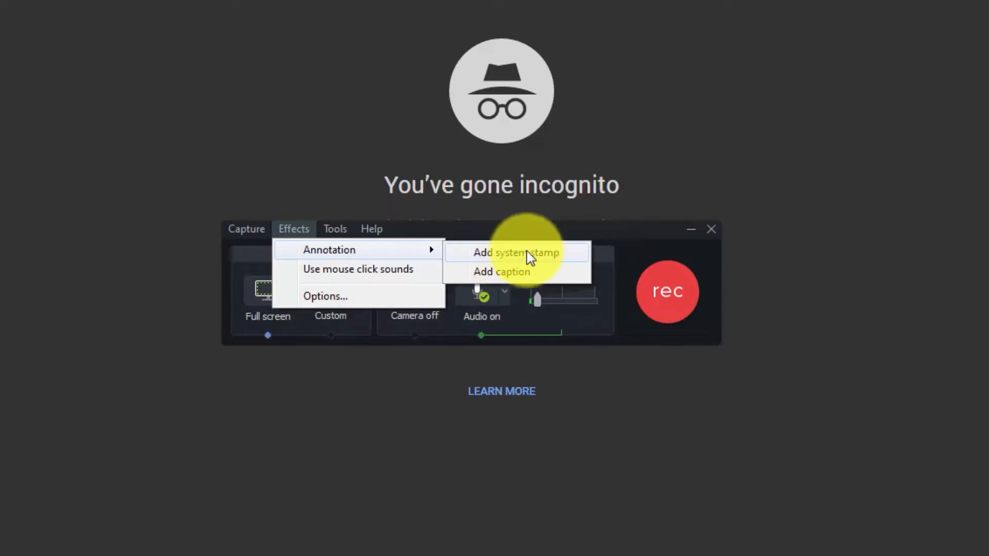
left_click(505, 255)
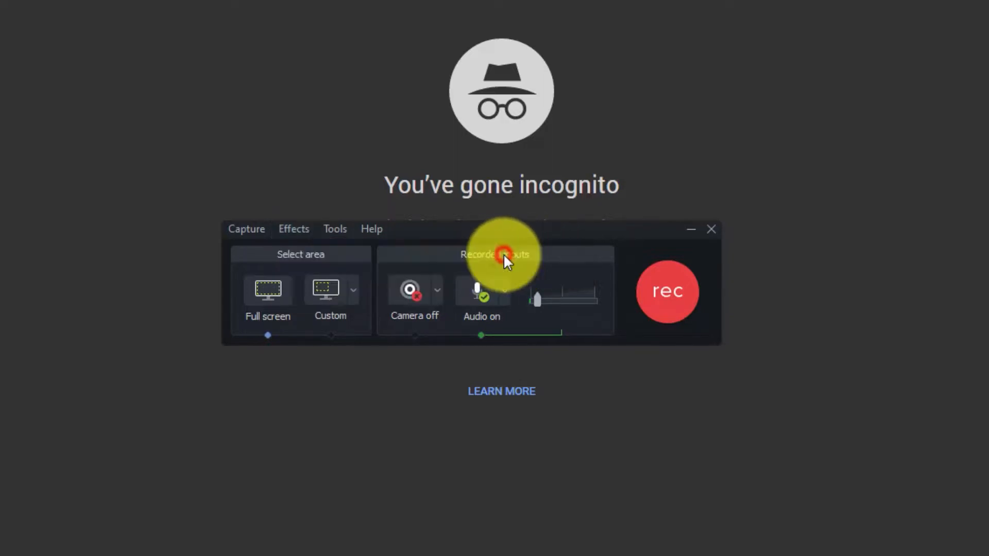
left_click(345, 230)
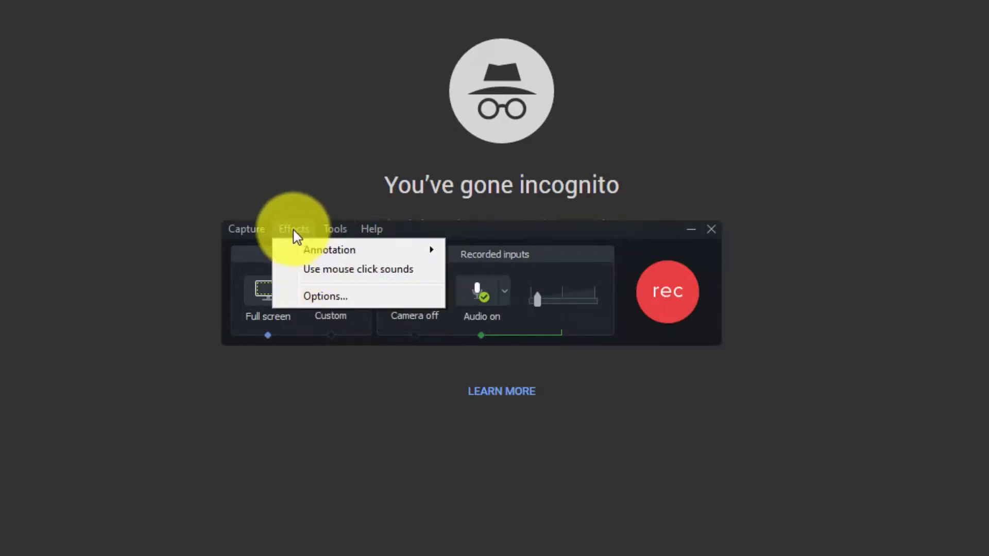
mouse_move(412, 250)
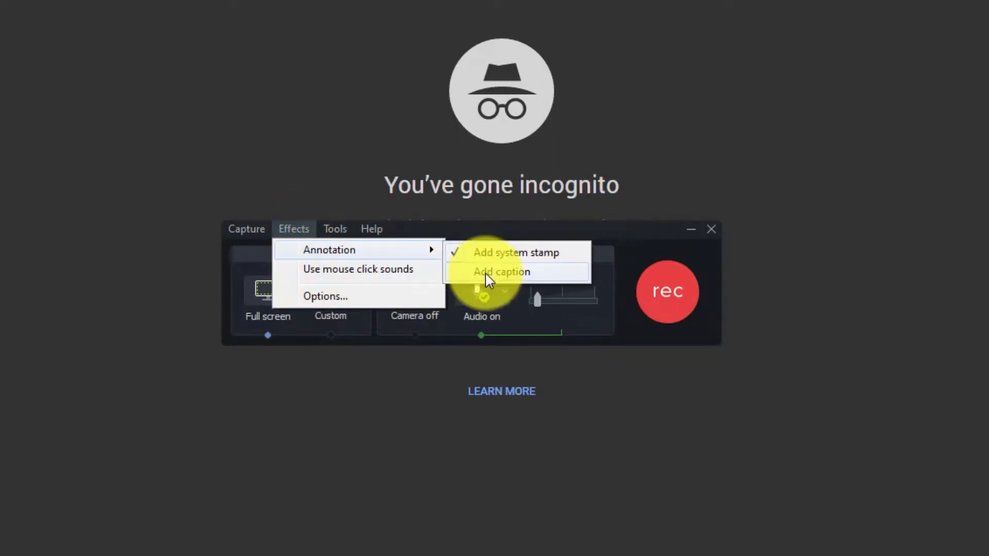
left_click(486, 275)
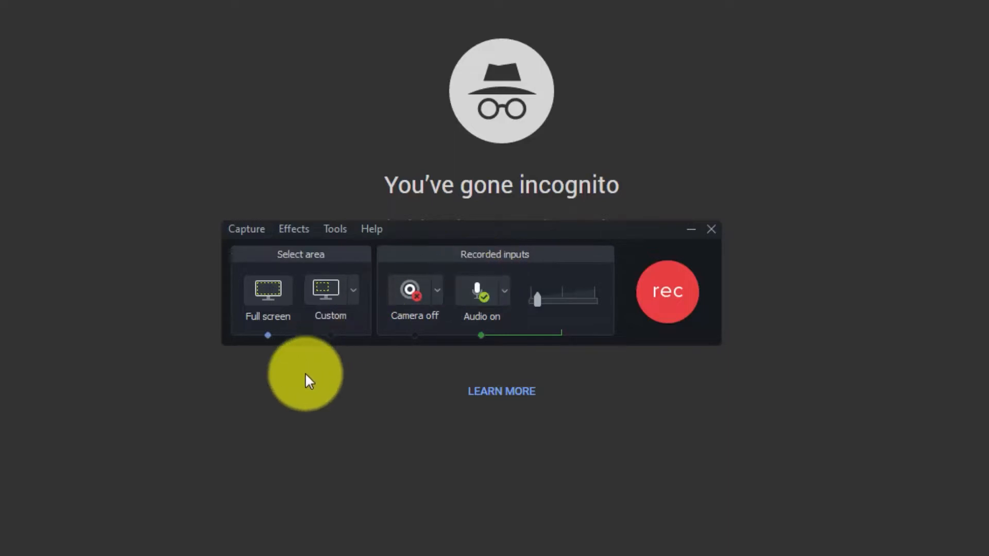
left_click(288, 229)
mouse_move(371, 251)
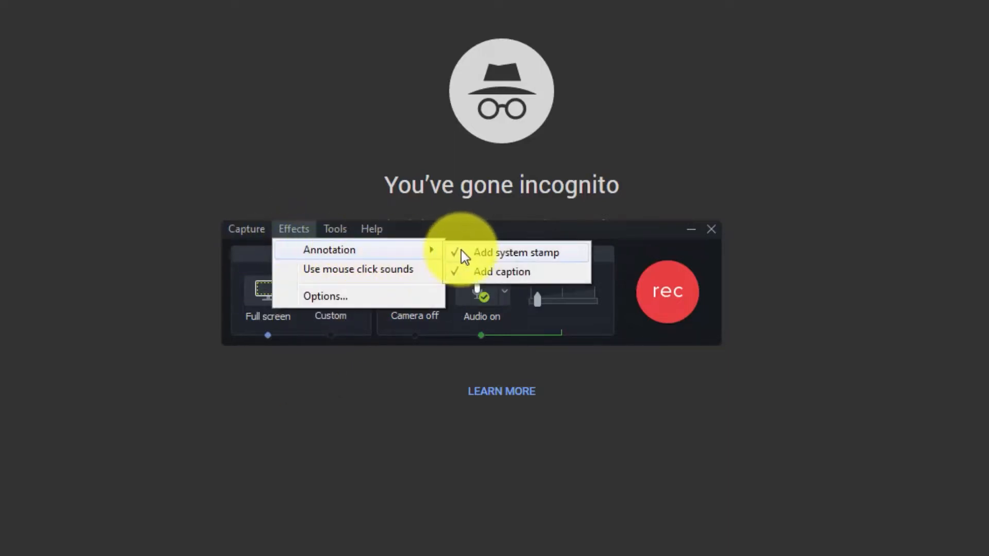
Turn off the system stamp annotation for the recording.
left_click(467, 252)
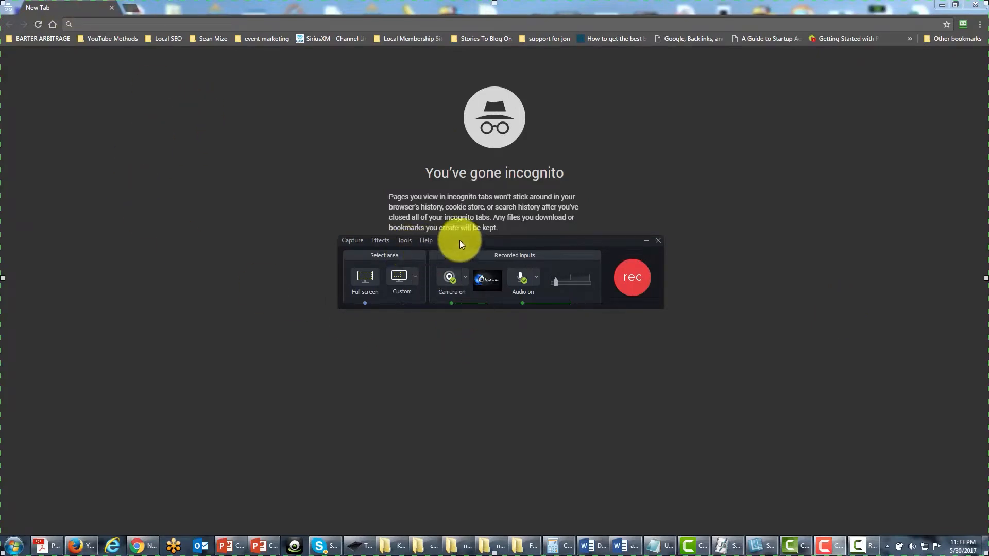
Open the Camtasia editor from the recorder, and open the Screencast.com website from there as well.
left_click(405, 240)
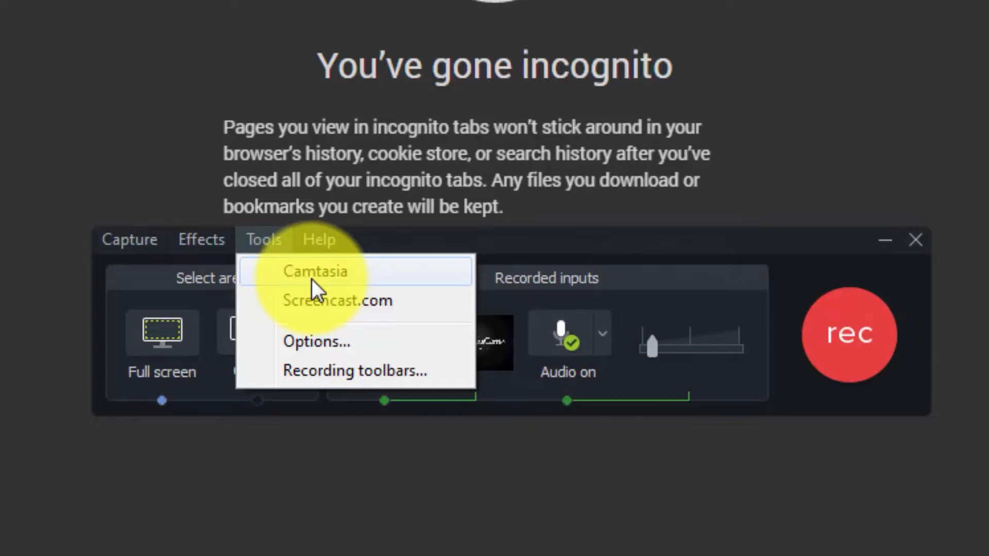
left_click(311, 280)
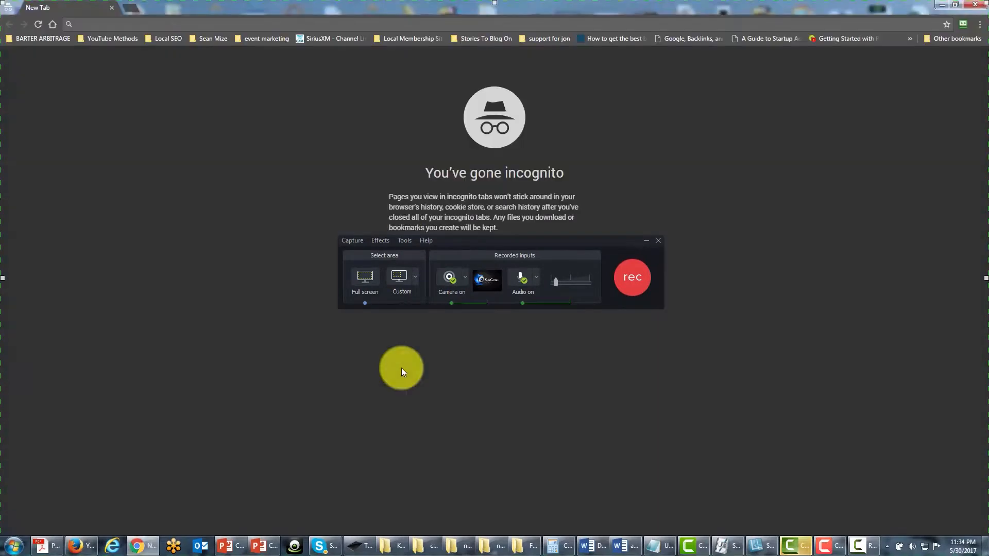
left_click(404, 240)
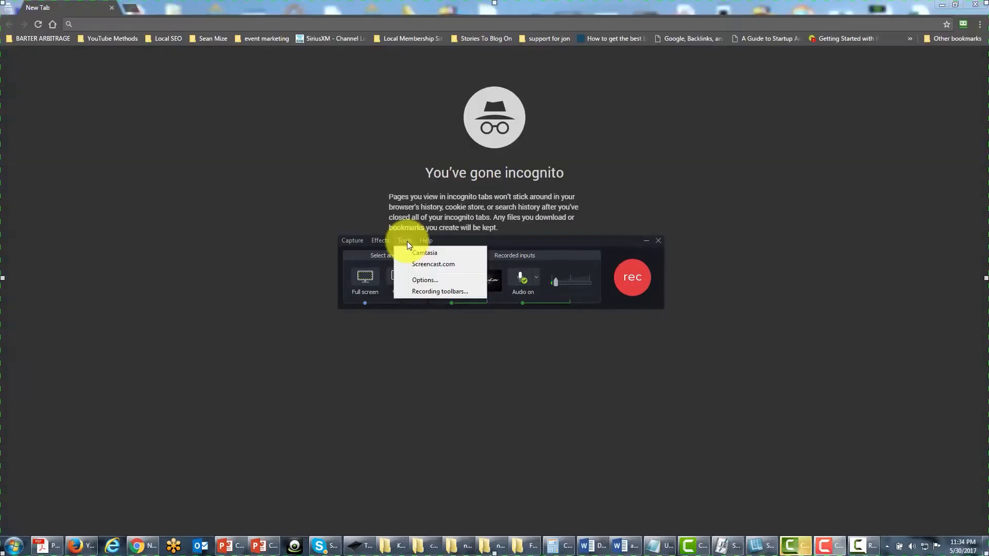
left_click(426, 265)
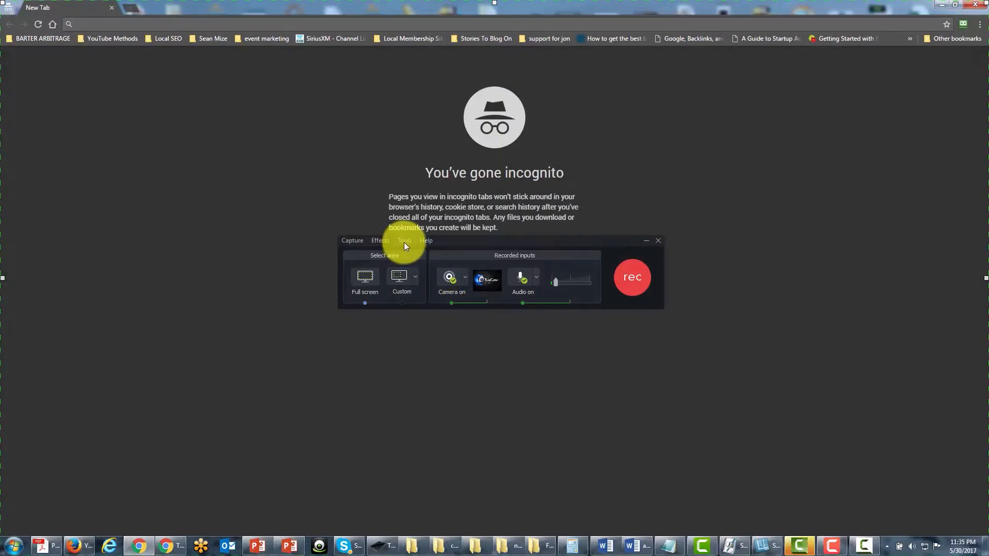
Open the recorder's tools options and review the hotkeys for Record/Pause, Stop, Marker, ScreenDraw, Select Region and Hide Tray Icon.
left_click(405, 240)
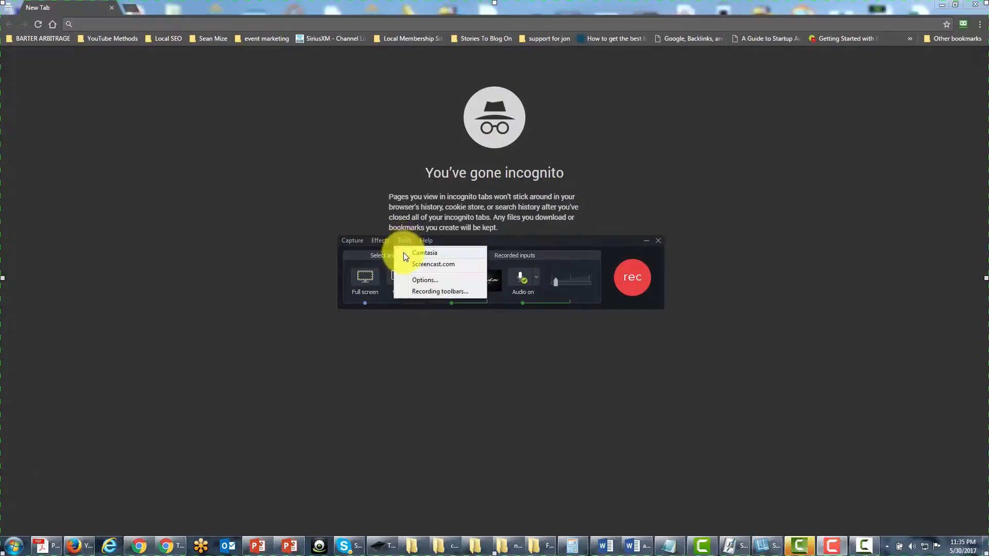
left_click(416, 279)
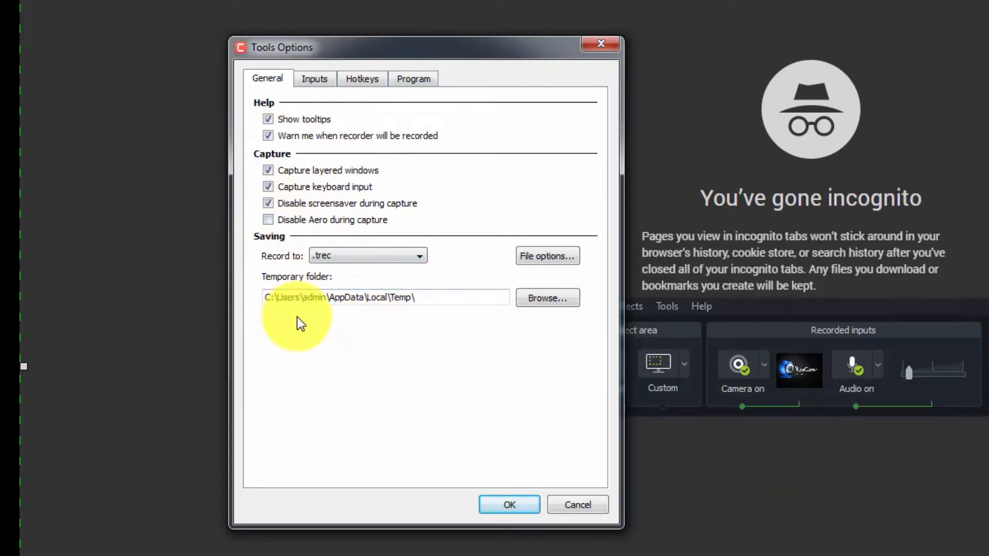
left_click(358, 79)
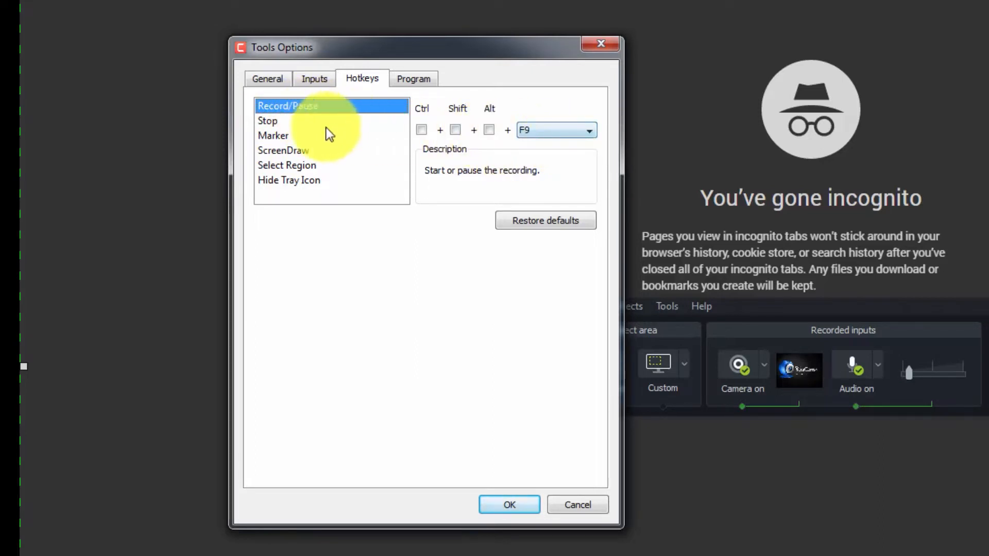
left_click(270, 121)
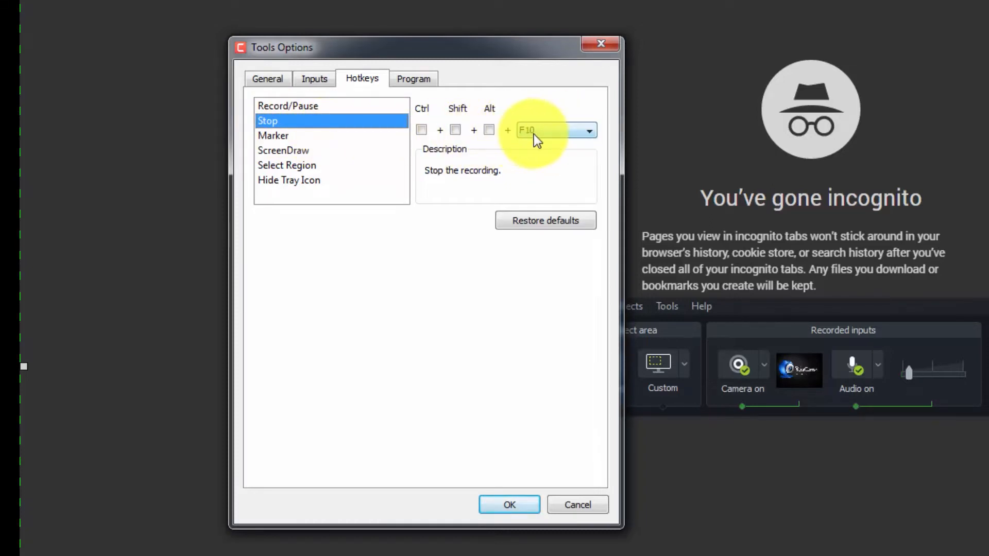
left_click(282, 135)
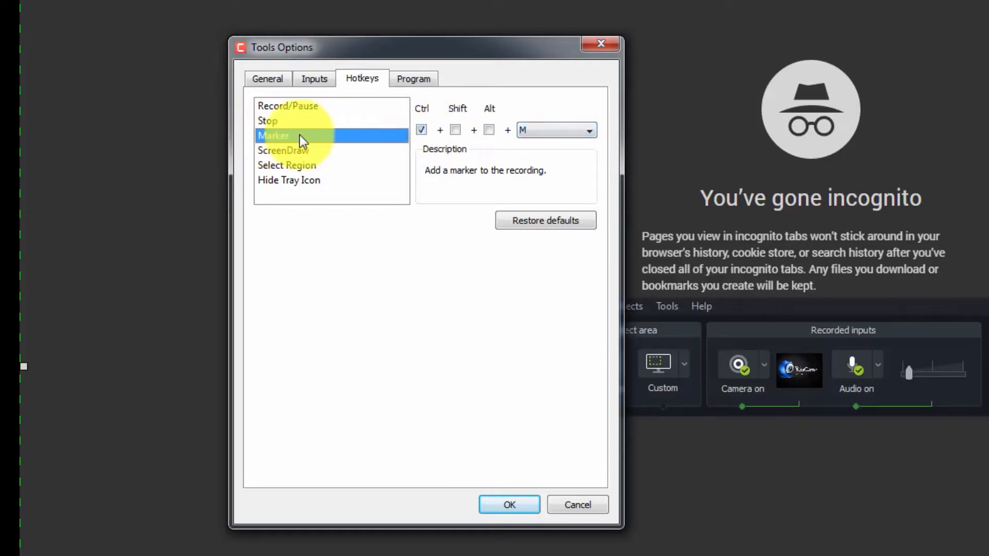
left_click(273, 149)
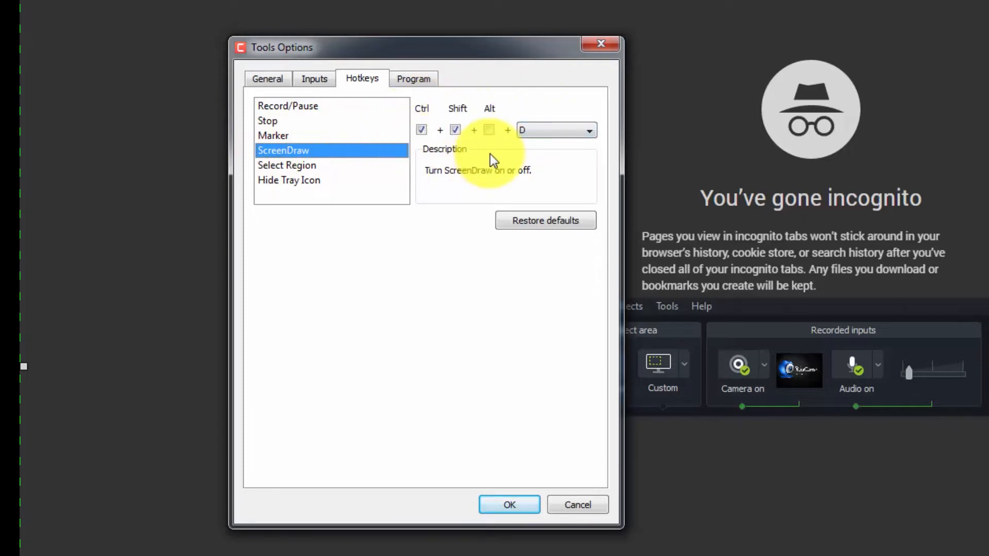
left_click(304, 165)
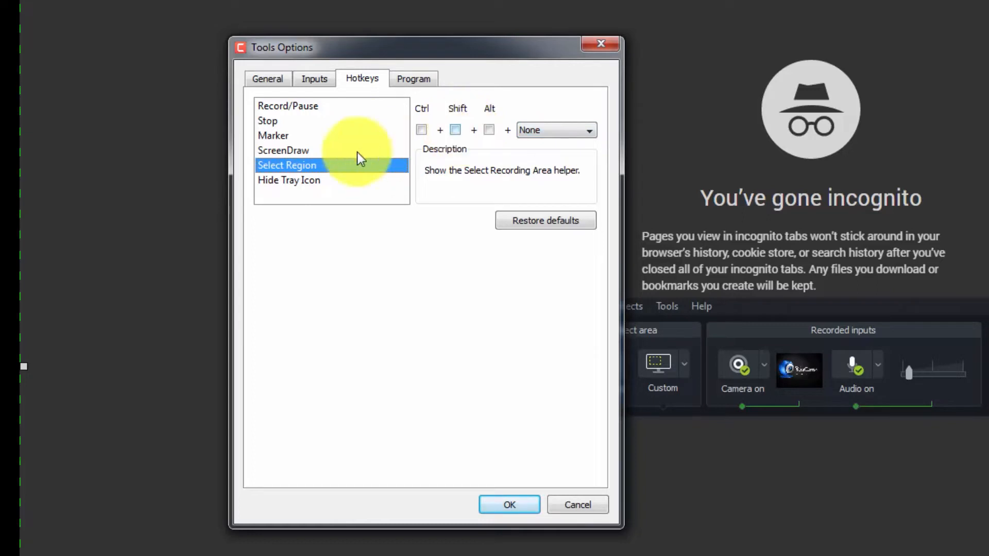
left_click(305, 179)
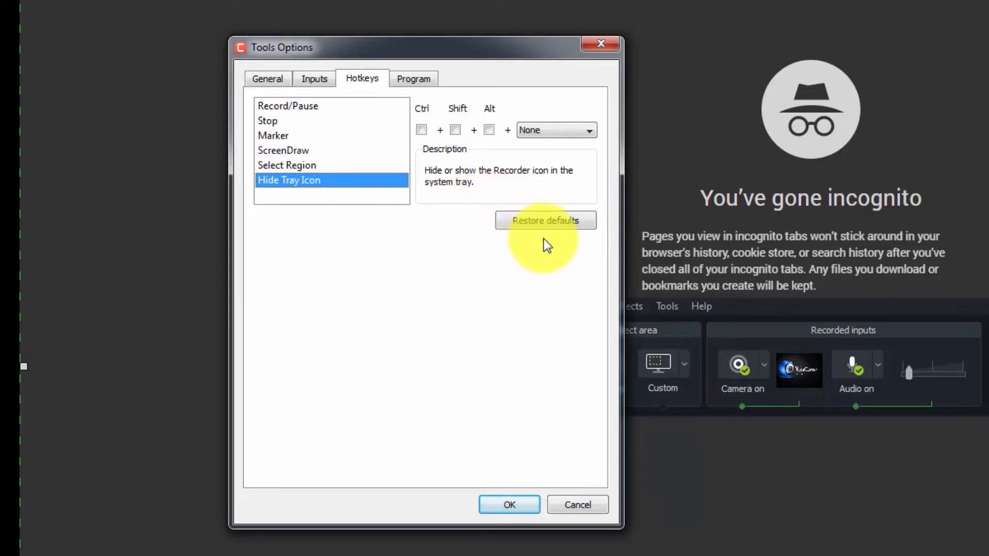
left_click(290, 110)
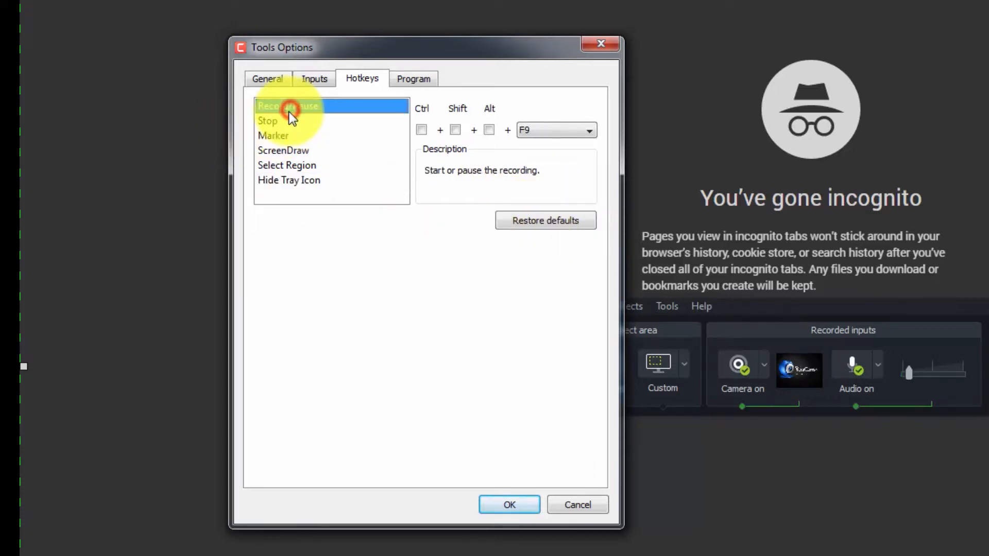
Try .avi as the recording file format in the general options, and set it back to .trec.
left_click(272, 80)
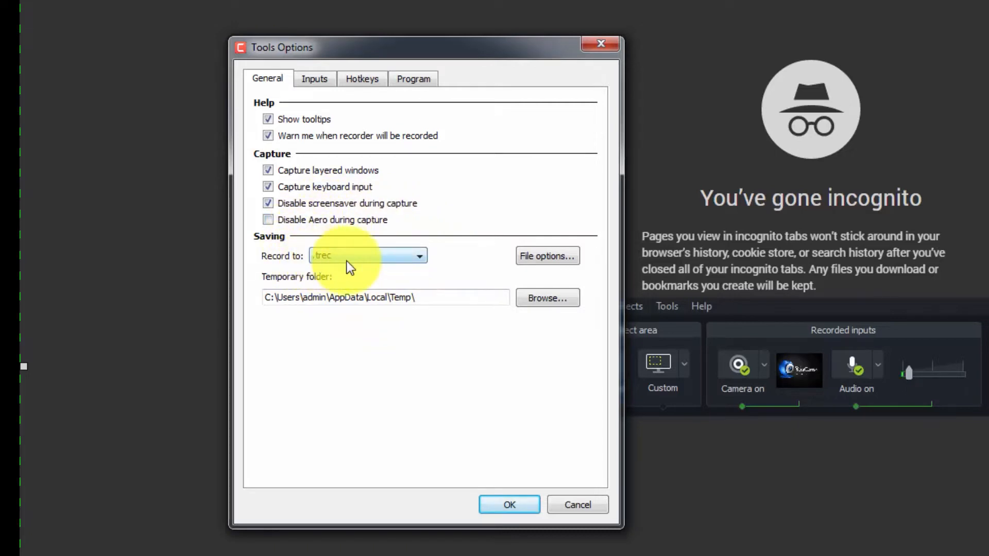
left_click(421, 257)
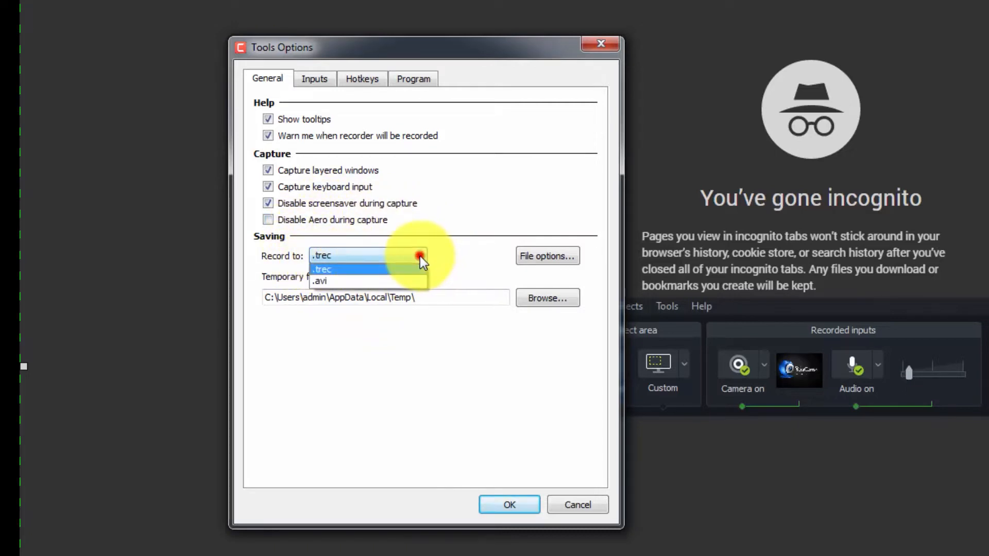
left_click(406, 281)
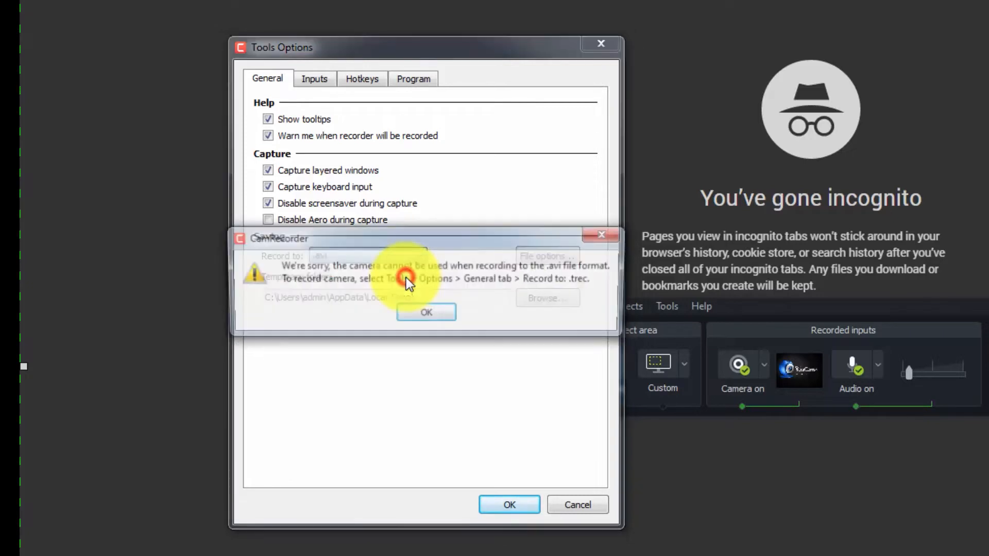
left_click(423, 308)
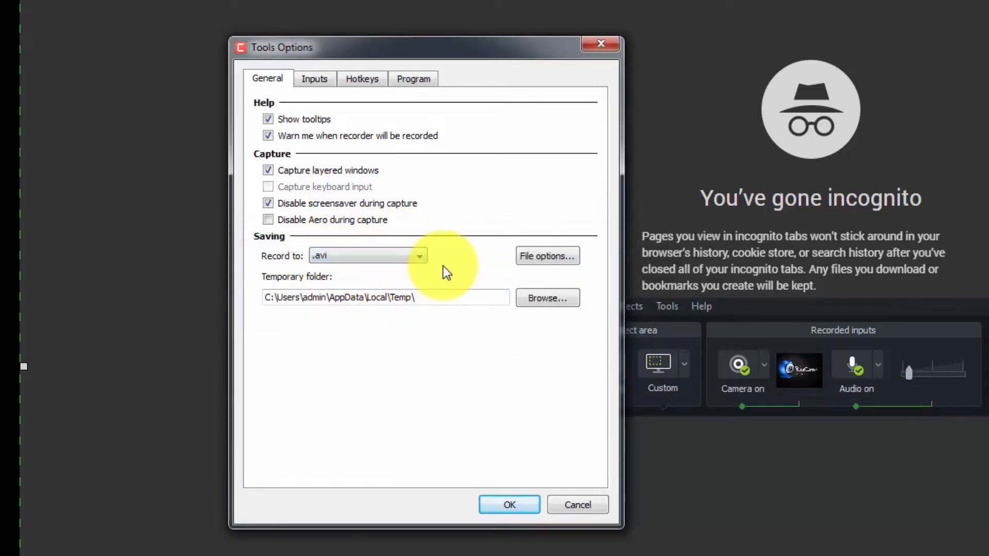
left_click(418, 255)
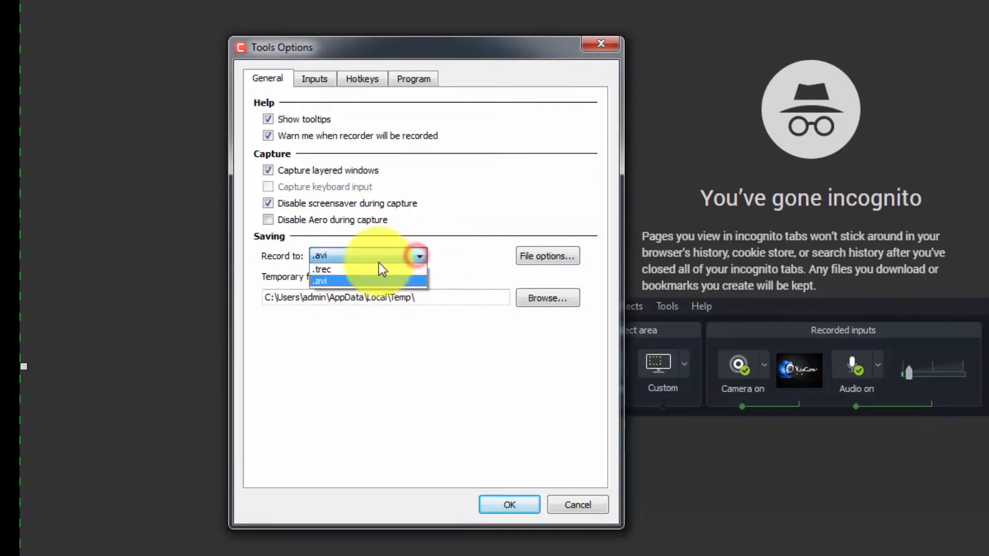
left_click(377, 269)
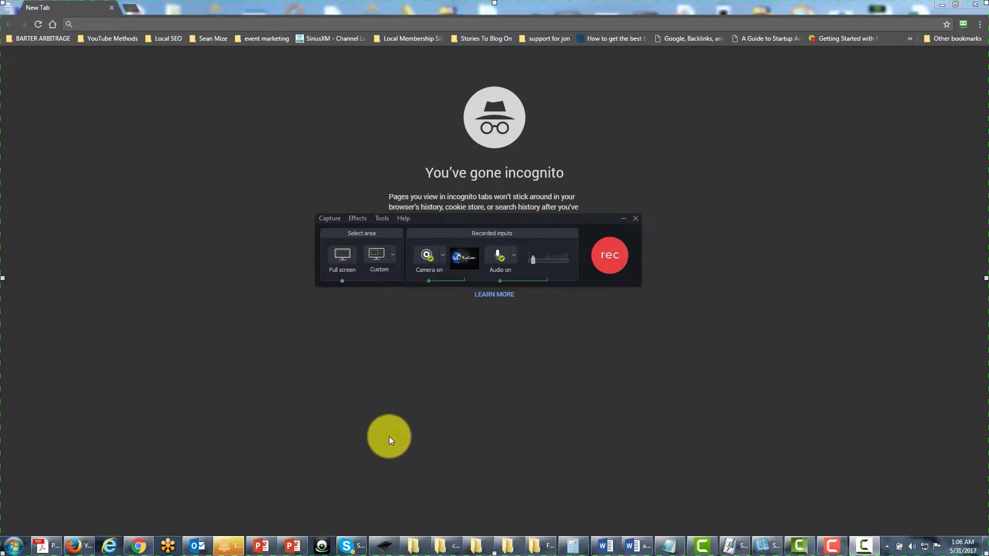
left_click(403, 218)
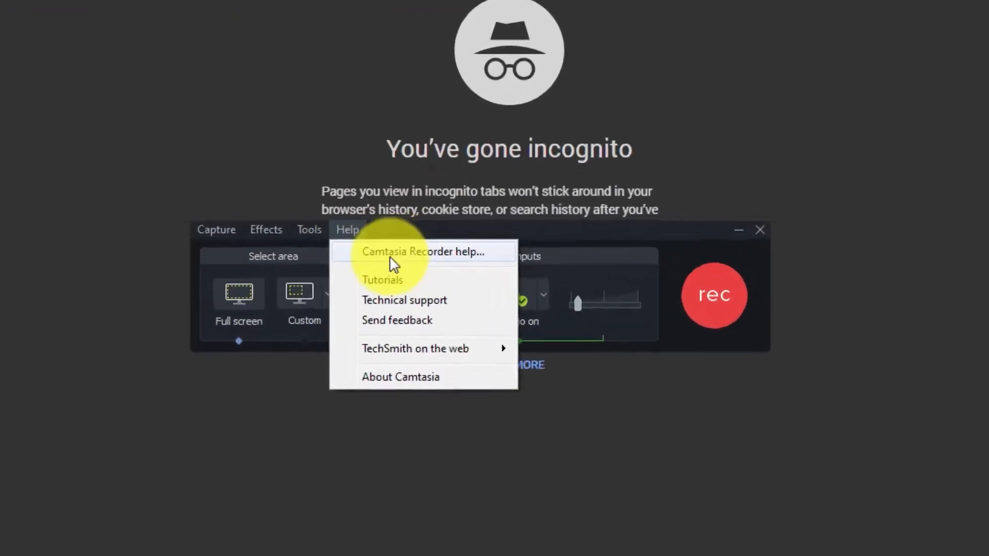
left_click(622, 249)
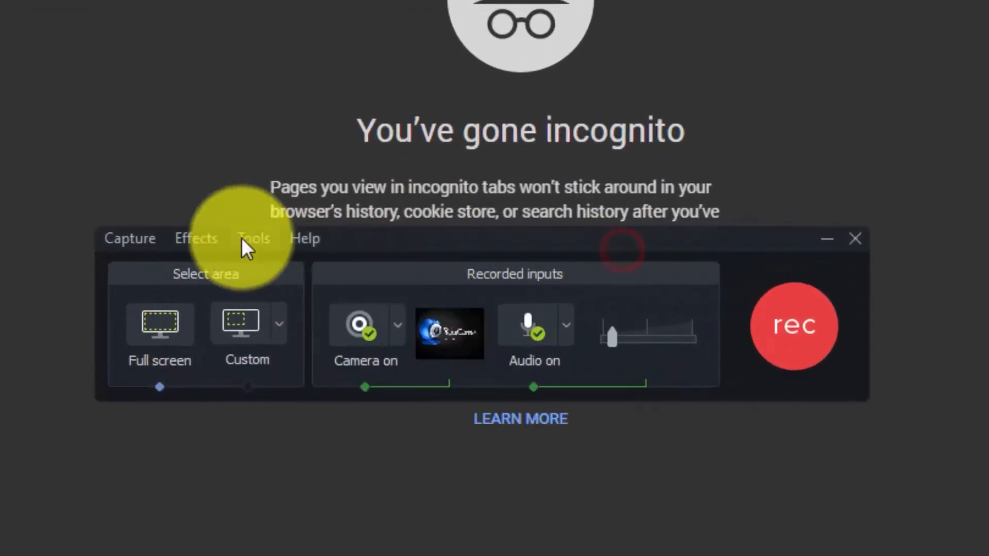
left_click(311, 242)
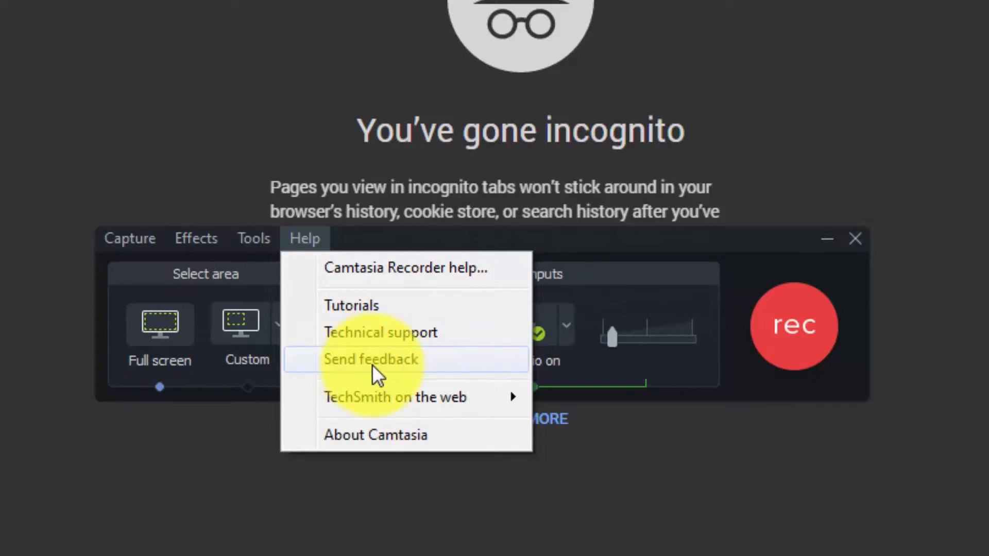
left_click(678, 232)
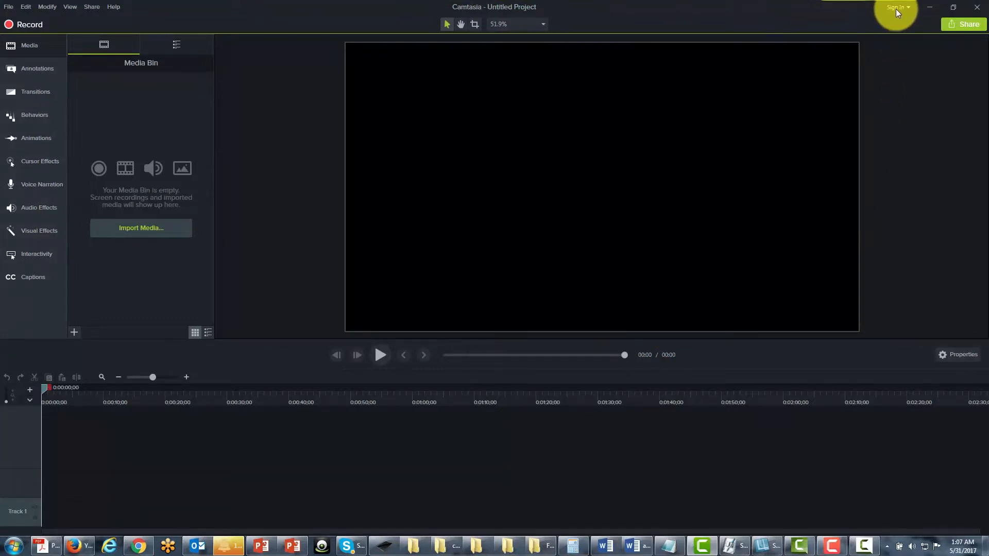
Open the sign-in options in the Camtasia editor, and open technical support from the recorder's help resources.
left_click(910, 7)
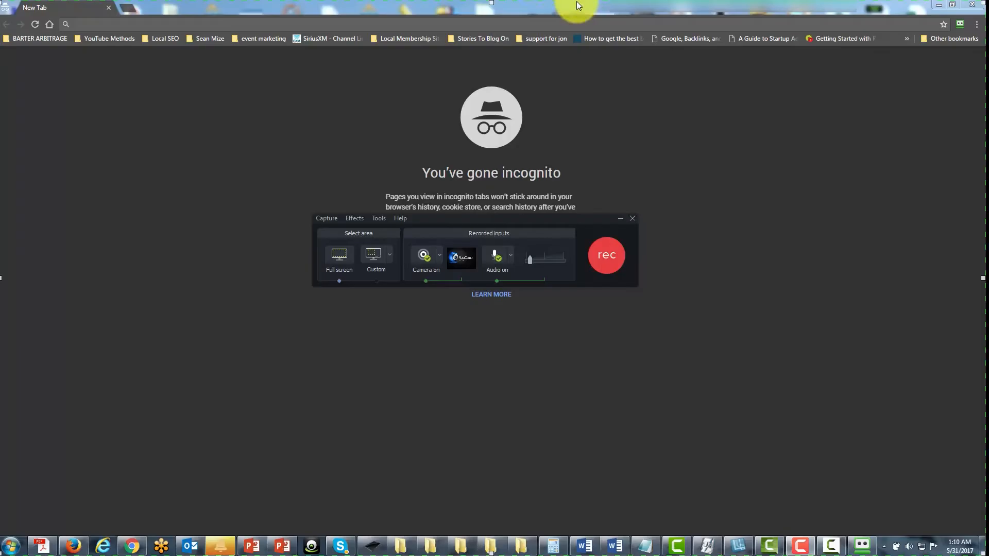
left_click(400, 218)
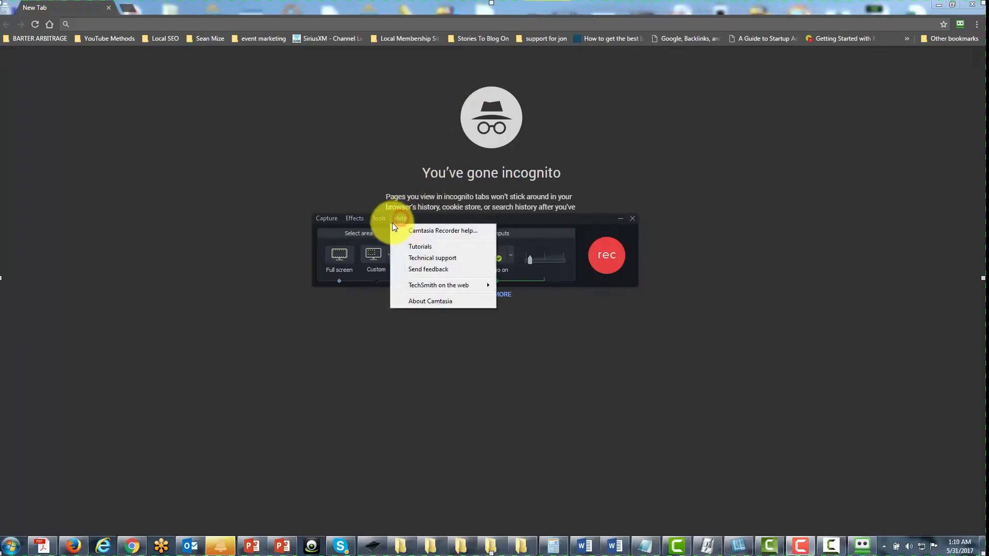
left_click(426, 258)
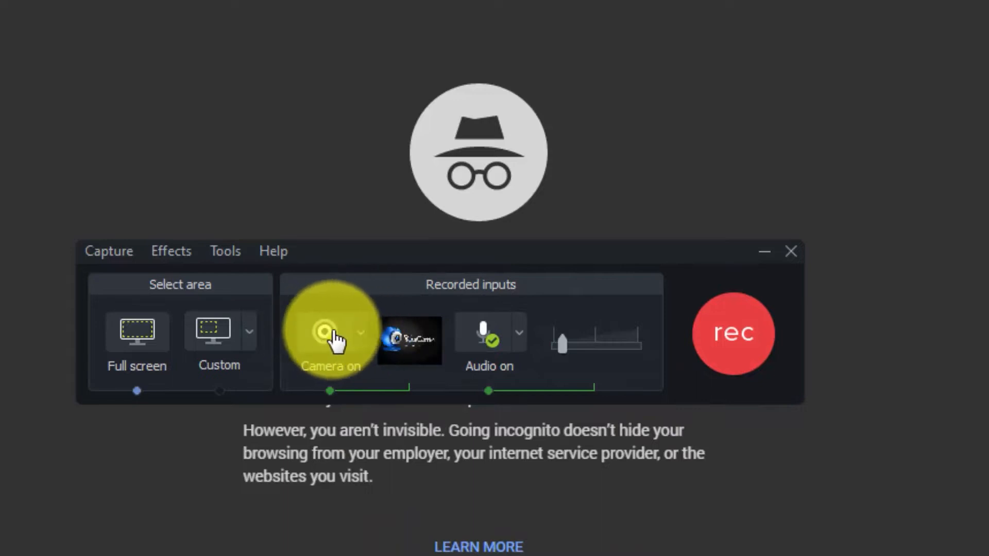
Open the camera options from the recorder and review the available camera devices, keeping the CyberLink Webcam Sharing Manager.
left_click(360, 335)
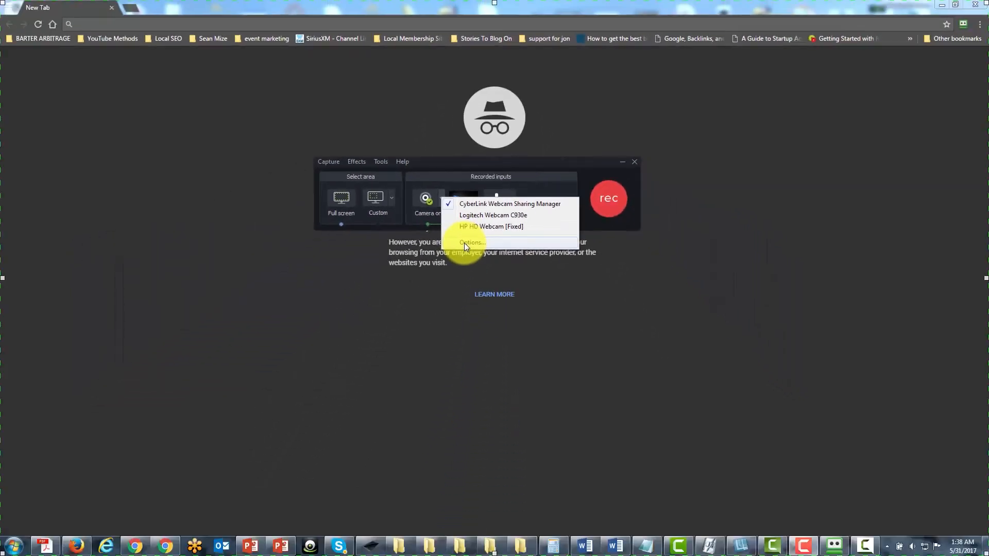
left_click(465, 243)
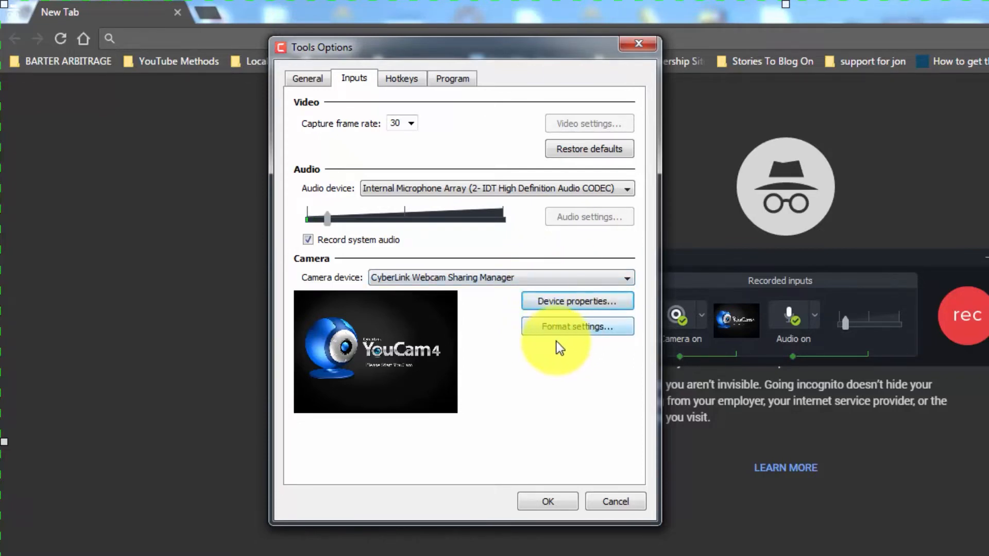
left_click(624, 281)
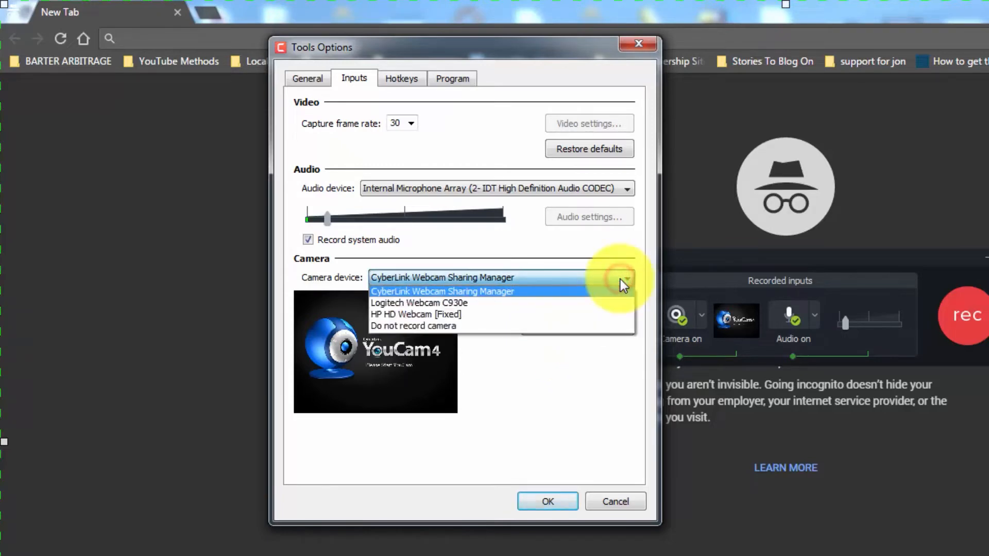
left_click(585, 399)
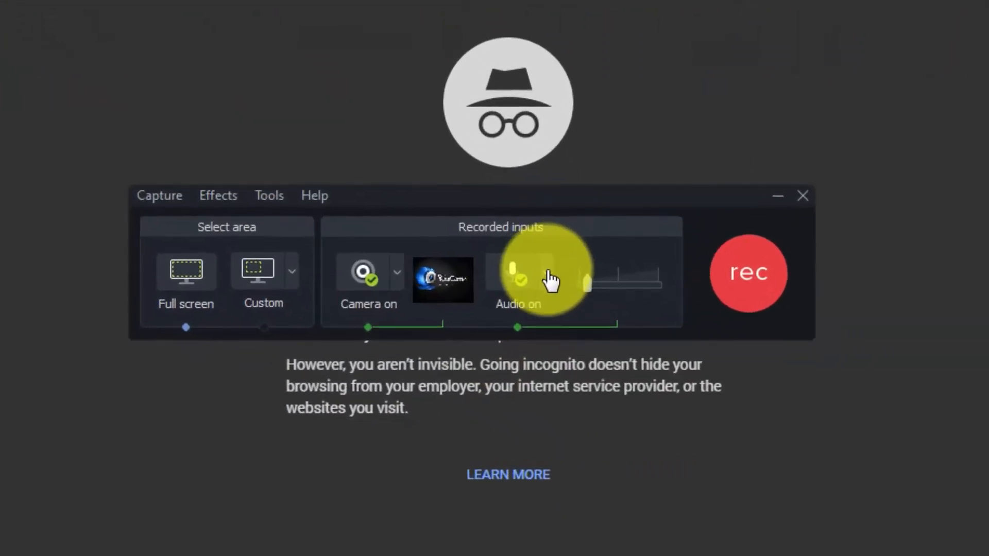
Open the recorder's audio options, raise the input volume slightly, and review the audio devices, keeping the Internal Microphone Array.
left_click(546, 277)
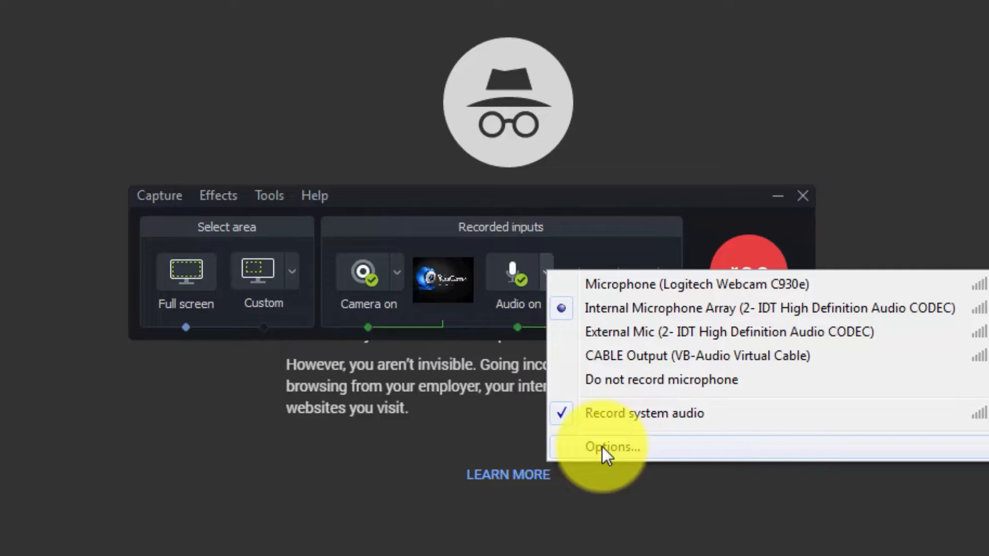
left_click(602, 447)
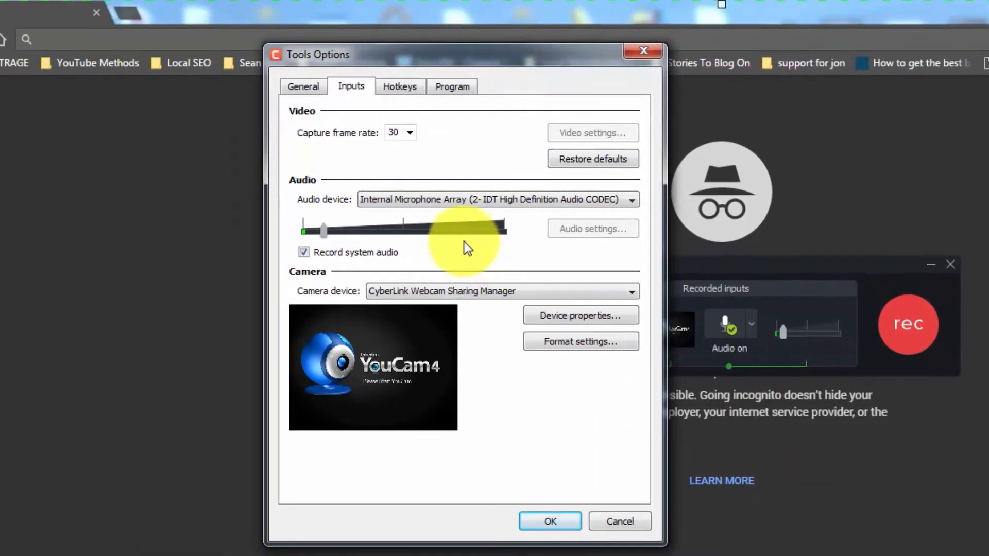
mouse_move(323, 230)
left_mouse_down()
mouse_move(409, 234)
mouse_move(330, 232)
left_mouse_up()
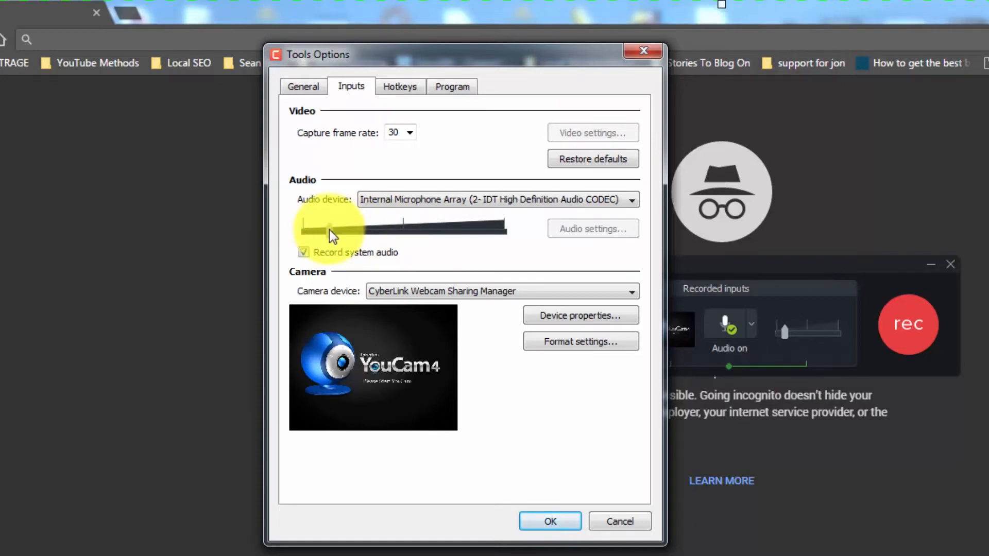
left_click(620, 202)
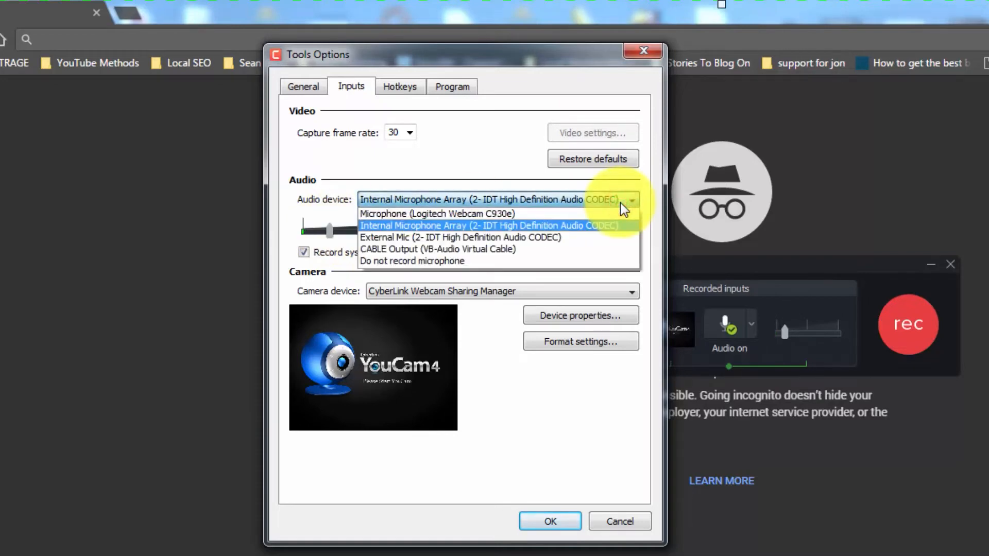
left_click(620, 202)
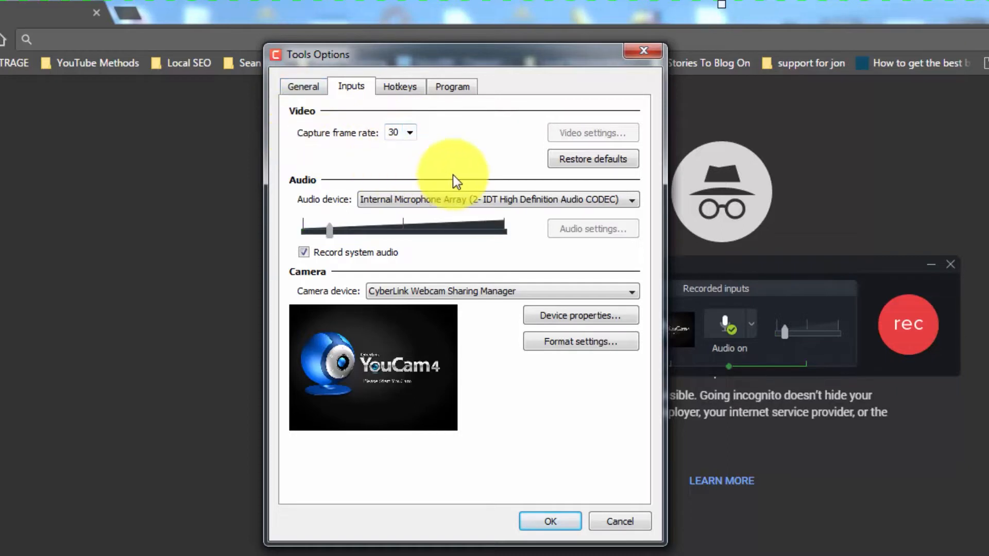
Review the available capture frame rates, keep 30, and accept the input options.
left_click(408, 133)
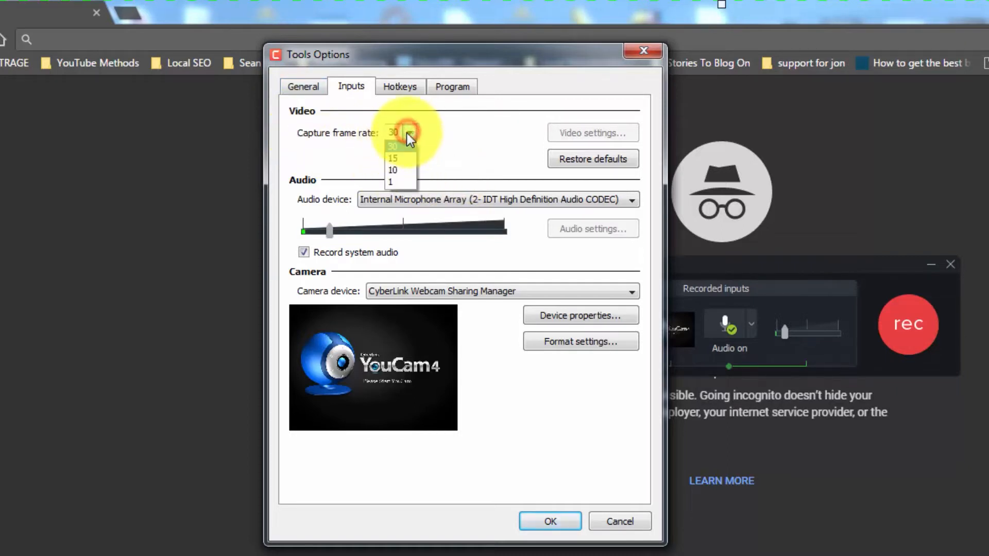
left_click(400, 163)
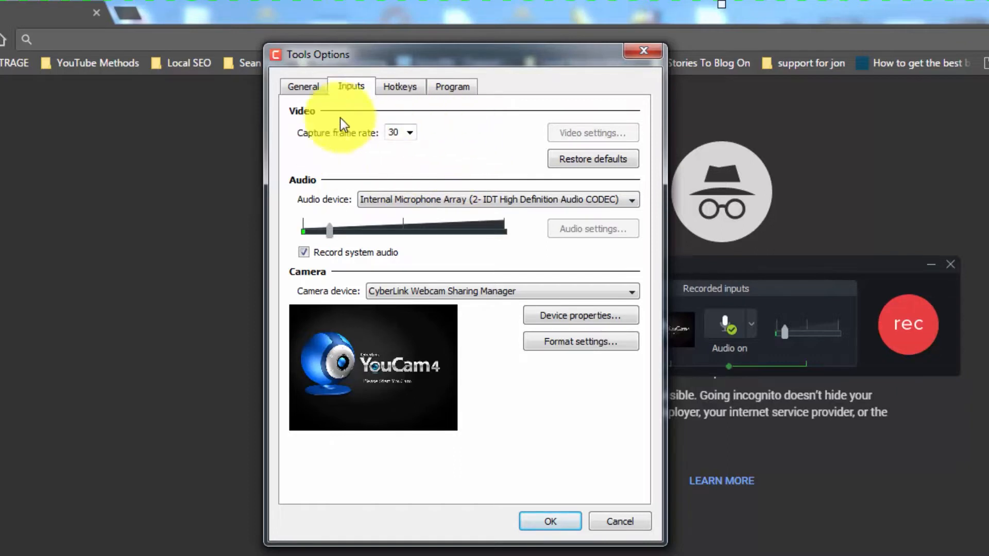
left_click(410, 133)
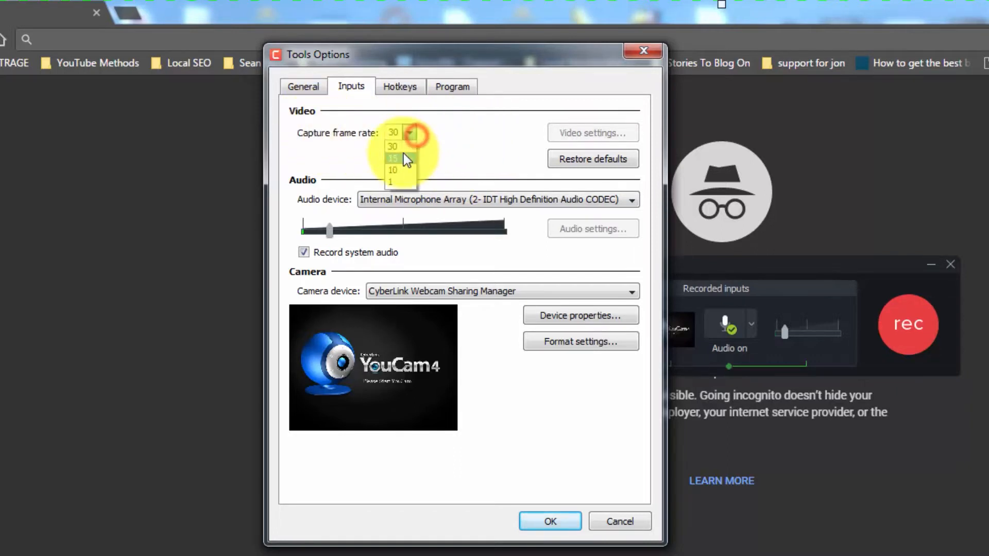
left_click(441, 129)
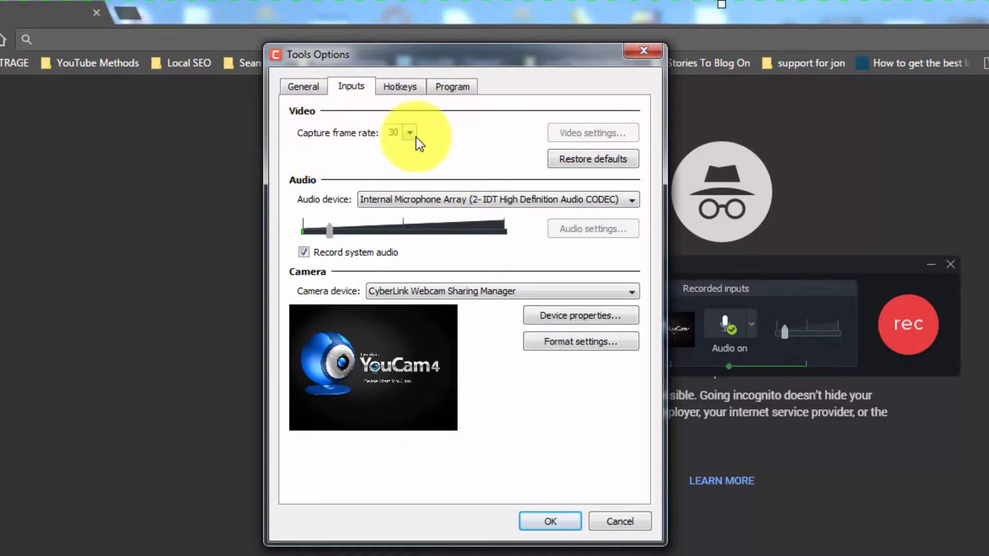
left_click(547, 521)
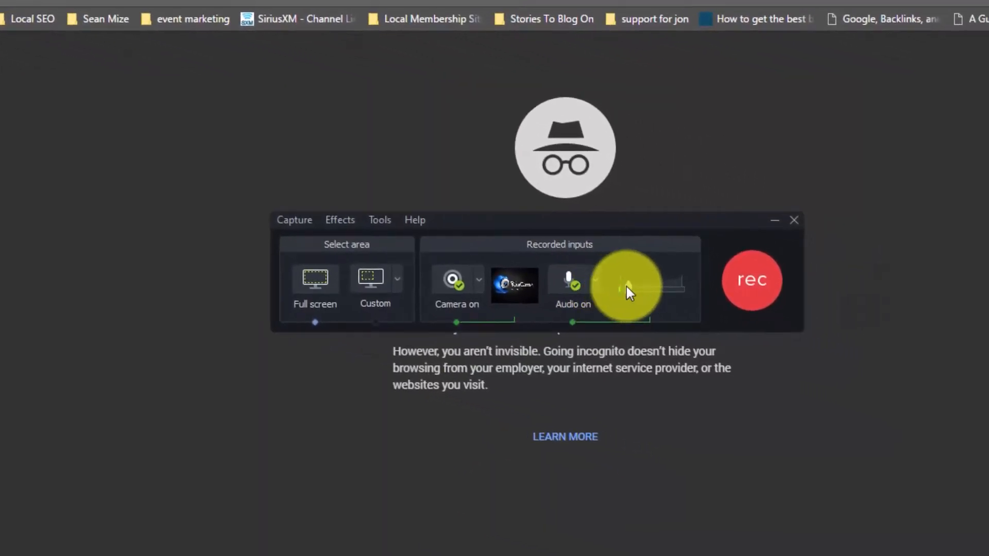
Try a higher audio input volume on the recorder, and lower it back to near its previous level.
left_click_drag(626, 287, 661, 287)
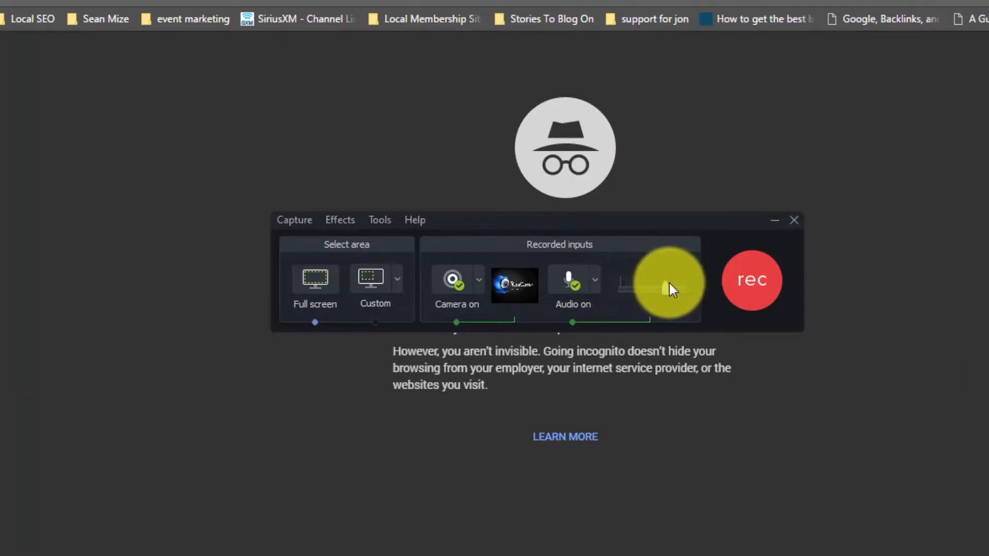
left_click_drag(662, 284, 629, 285)
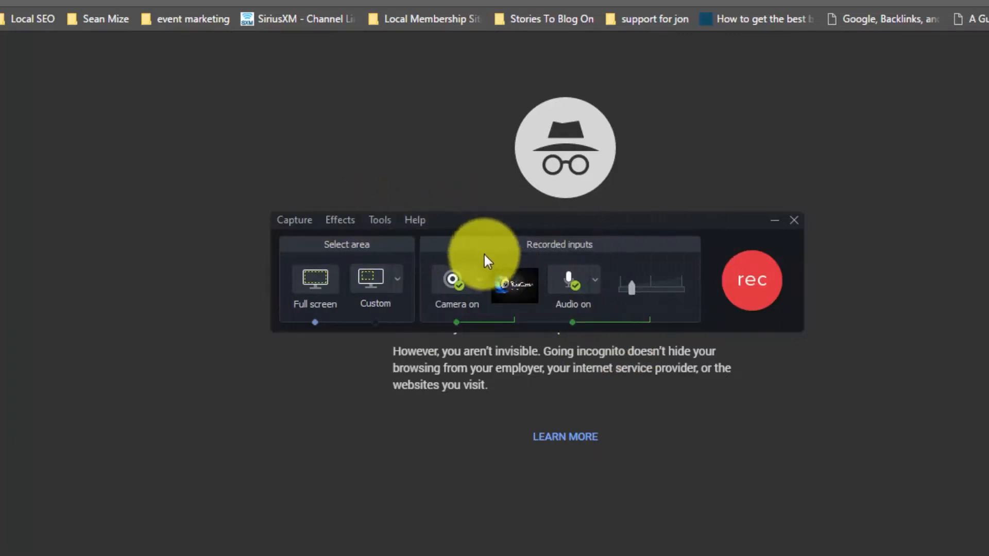
Check the recorder's camera preview, and open the list of custom recording area dimensions.
mouse_move(522, 293)
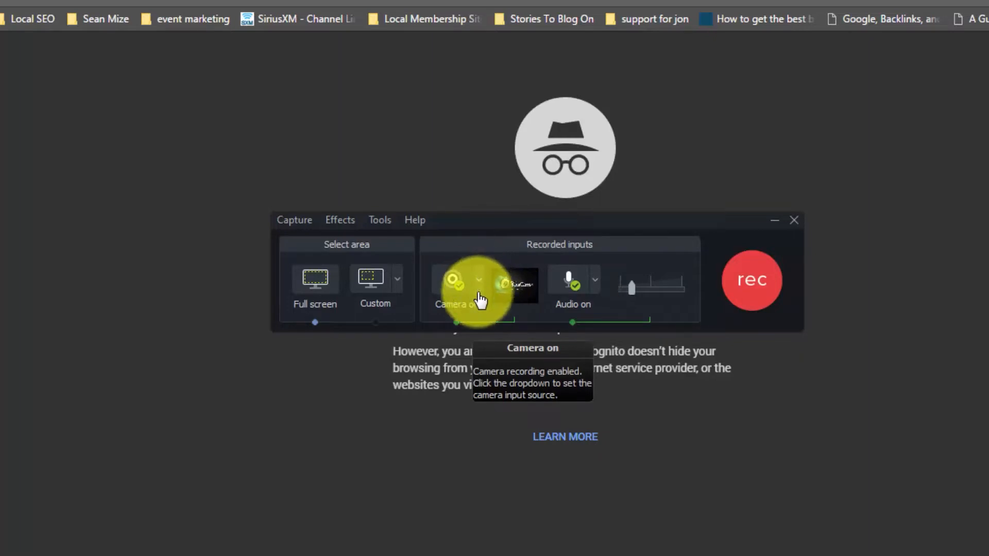
mouse_move(509, 280)
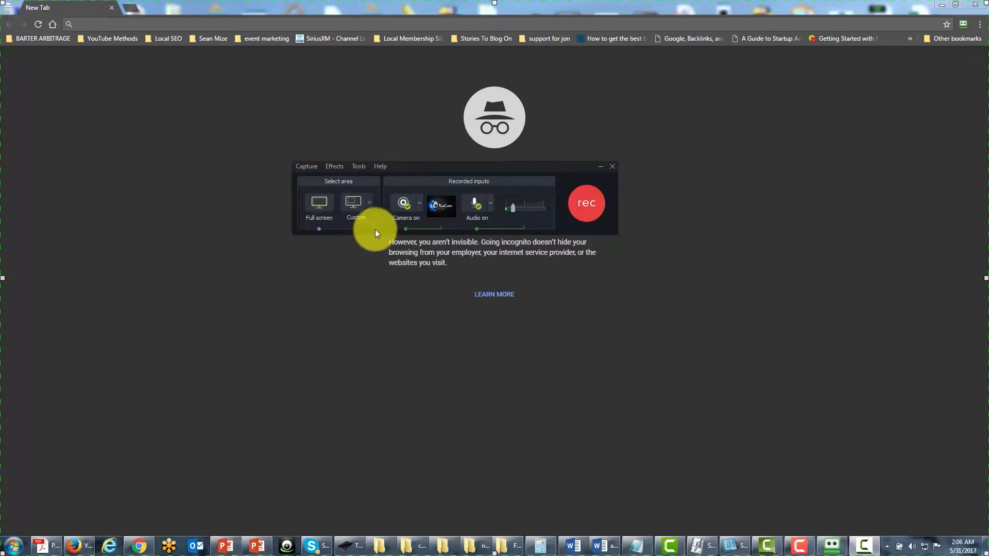
left_click(369, 202)
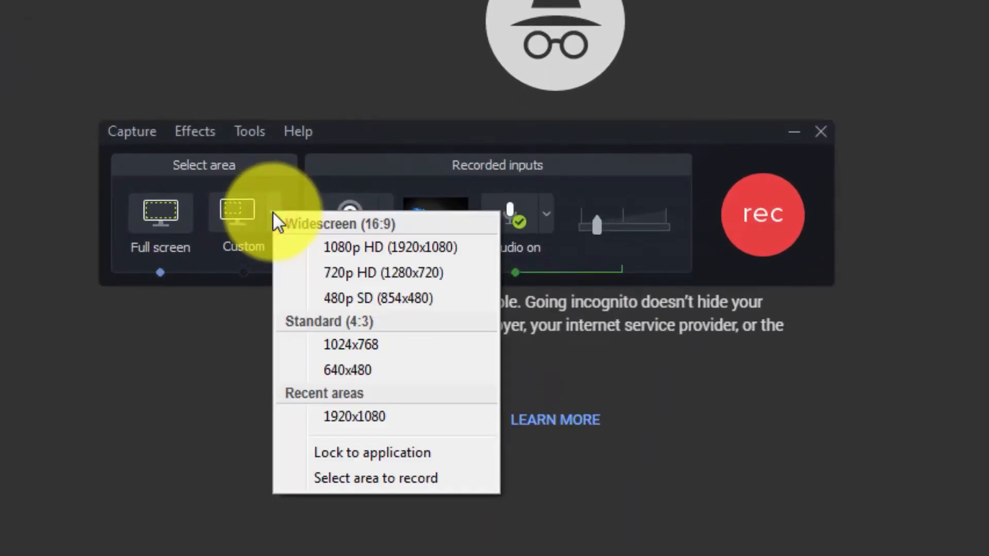
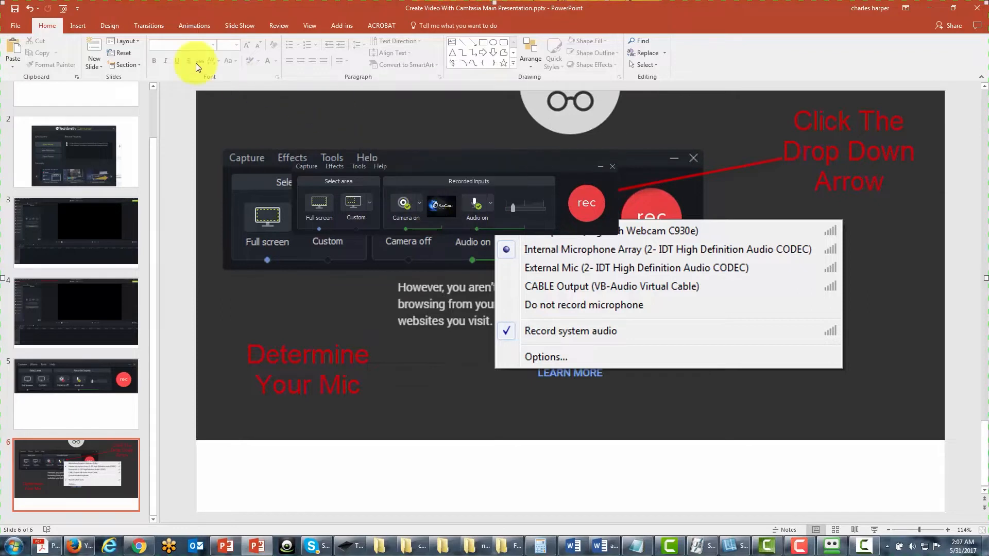
Review the presentation's slide size choices, Standard (4:3) and Widescreen (16:9), without applying one.
left_click(112, 26)
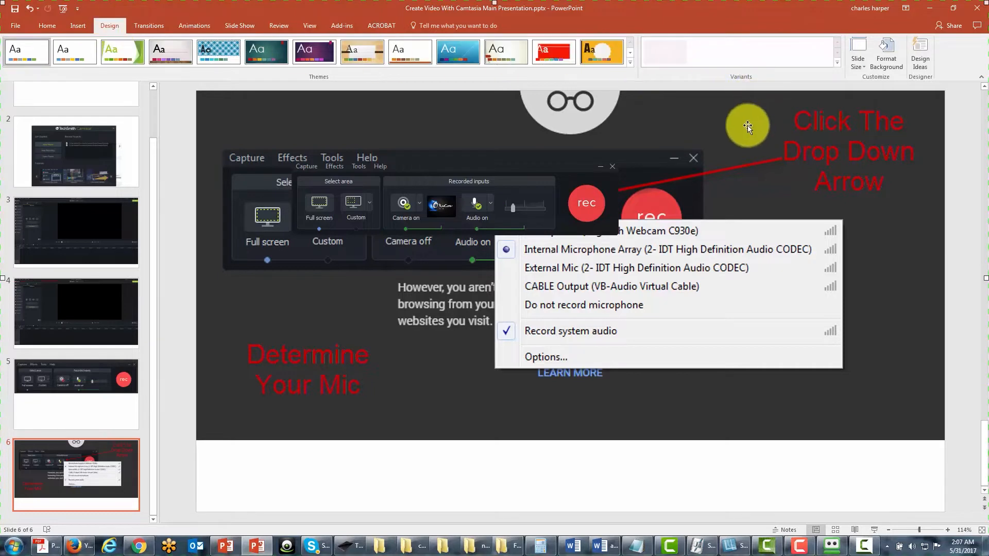
left_click(866, 66)
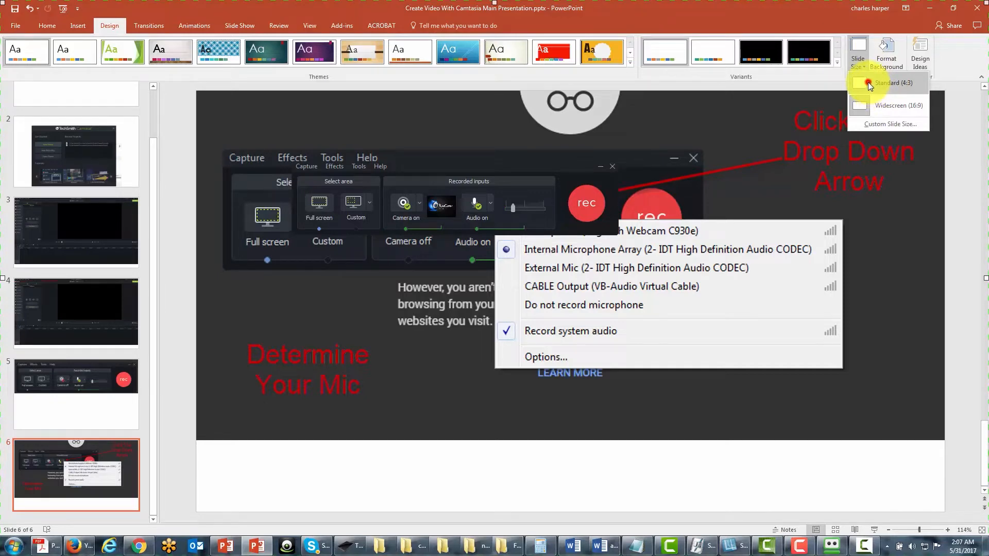
left_click(868, 82)
key("Escape")
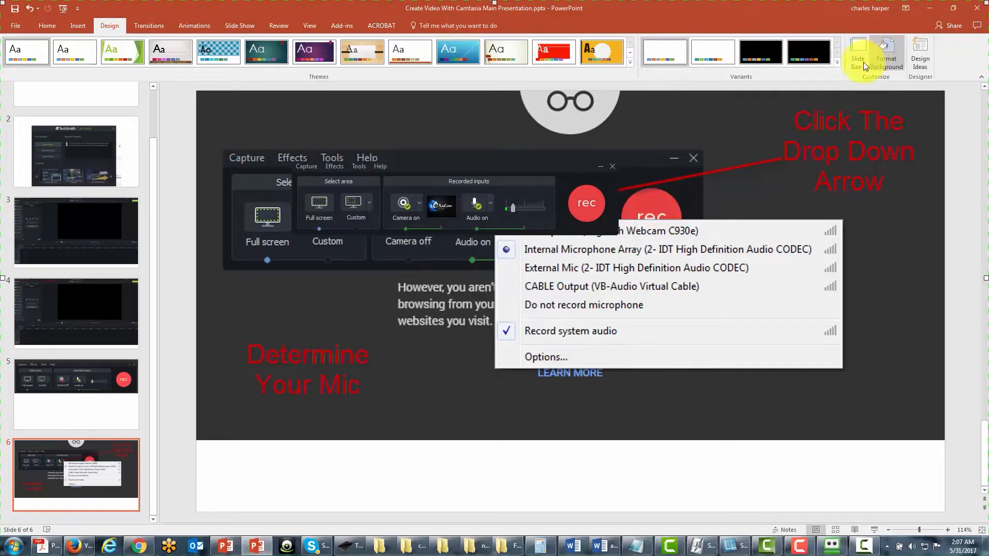
left_click(863, 61)
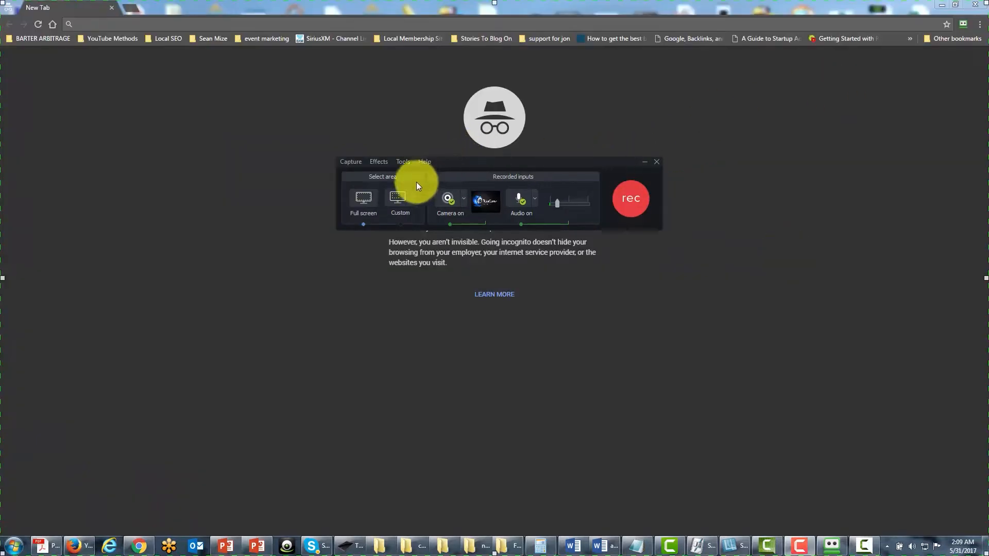
Switch to the Camtasia recorder and review its custom recording area dimensions, camera preview and list of webcams.
left_click(414, 199)
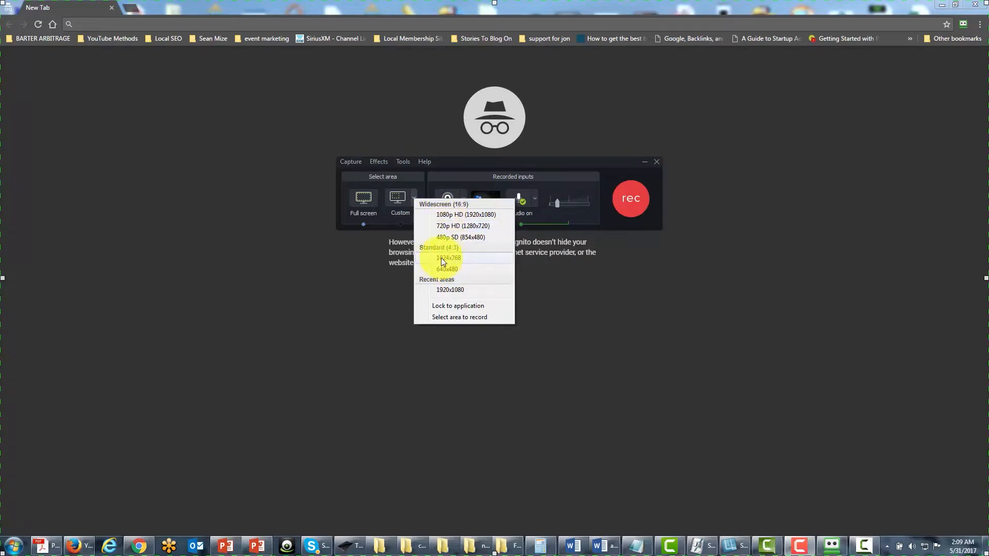
left_click(473, 205)
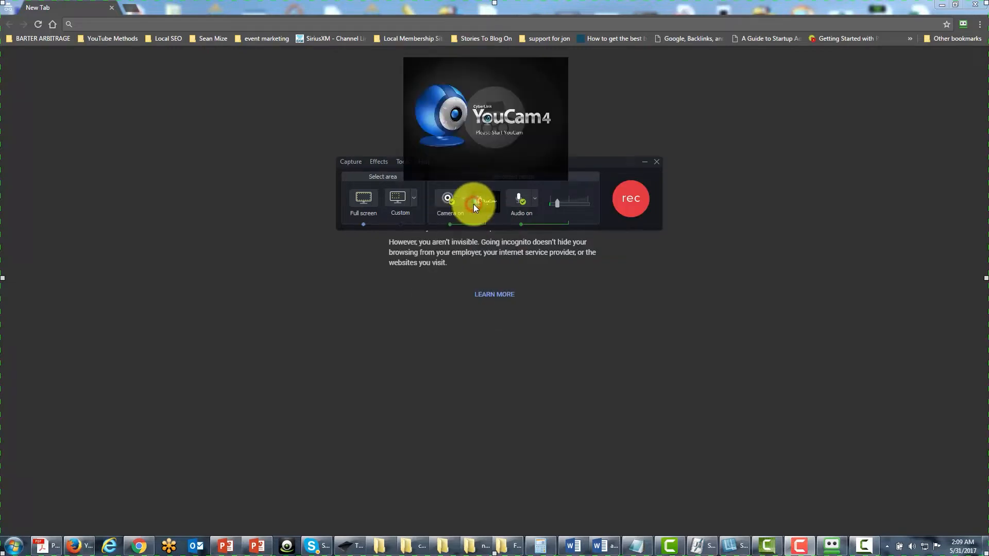
left_click(461, 203)
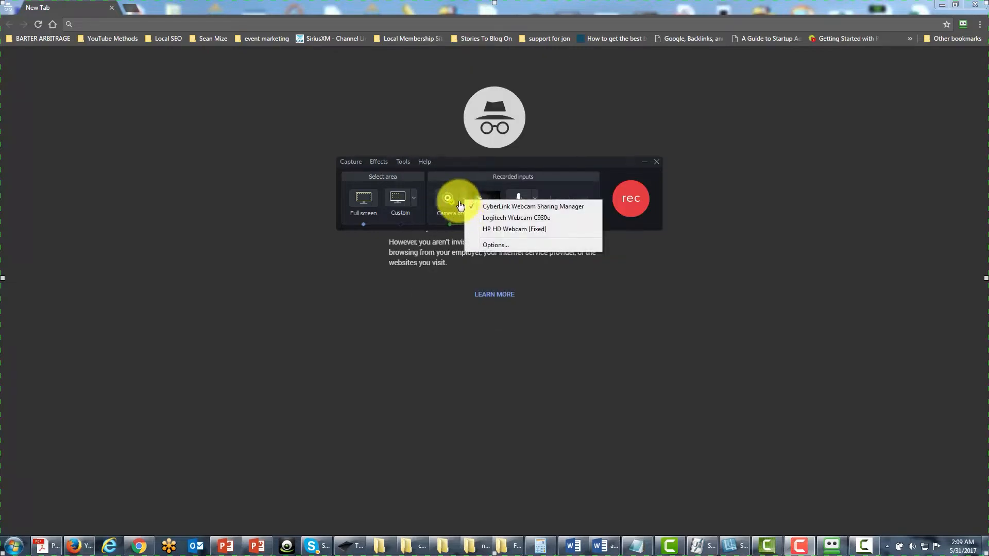
left_click(412, 196)
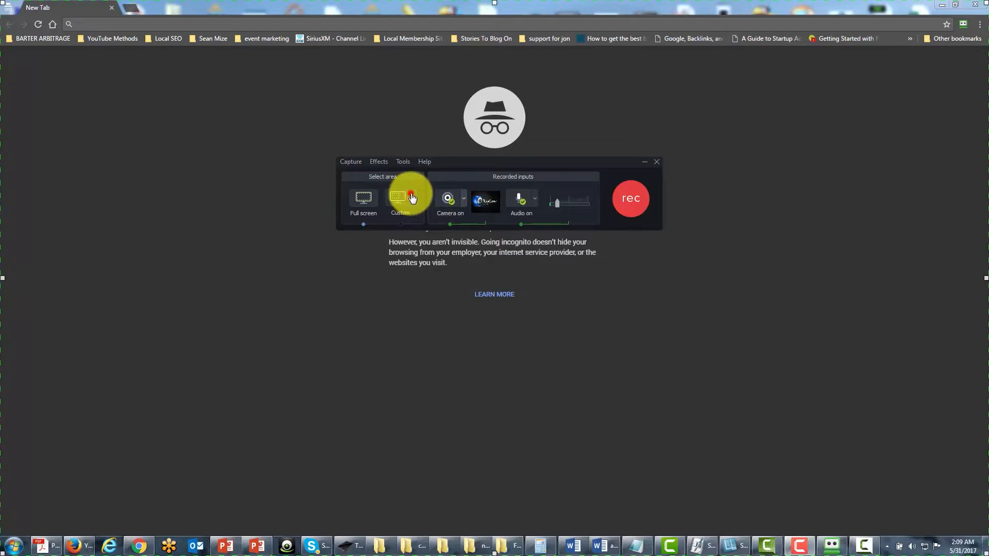
Turn on Lock to application for the custom recording area, and turn it off again.
left_click(412, 197)
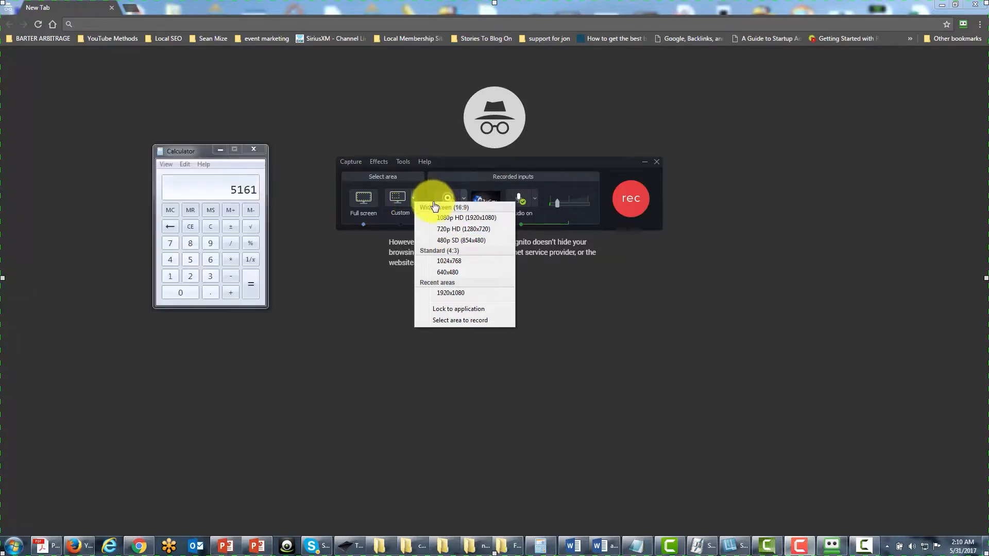
left_click(441, 310)
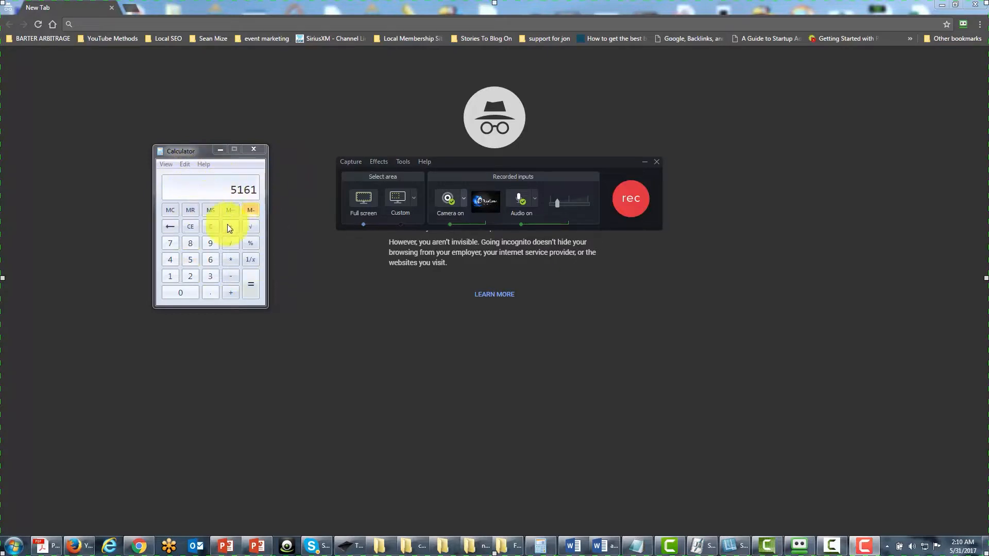
left_click(414, 197)
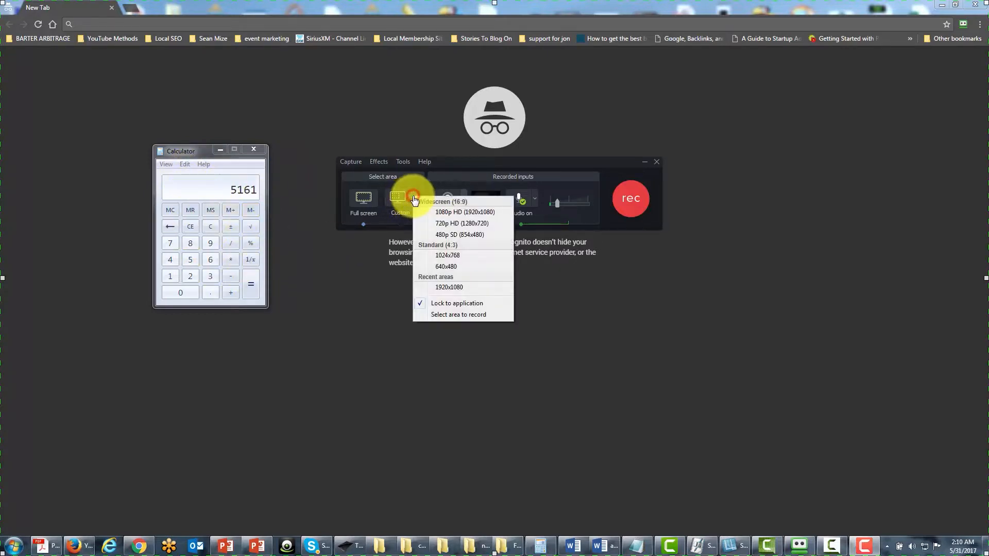
left_click(424, 305)
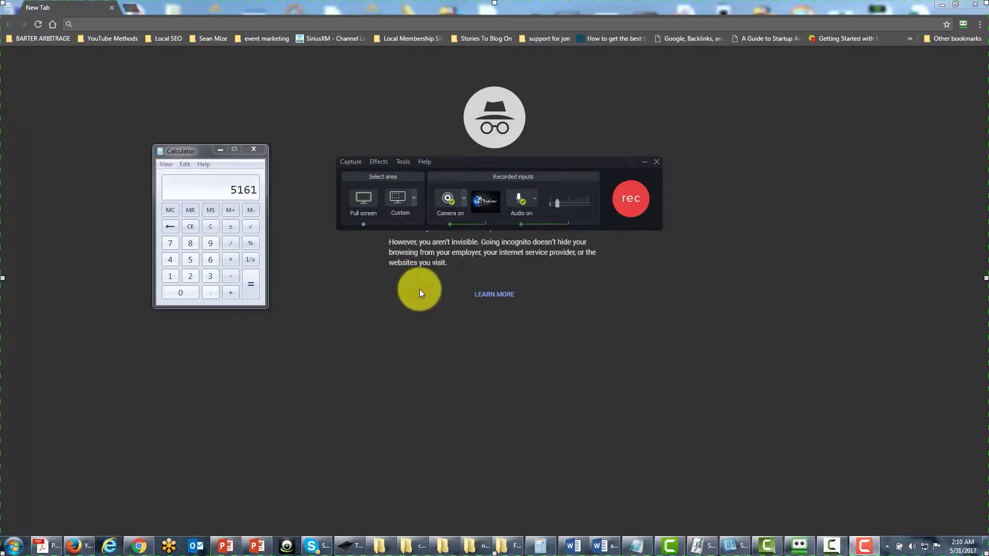
Try a custom recording area reduced to 1081 by 608 and shifted slightly right, and return to full screen.
left_click(399, 201)
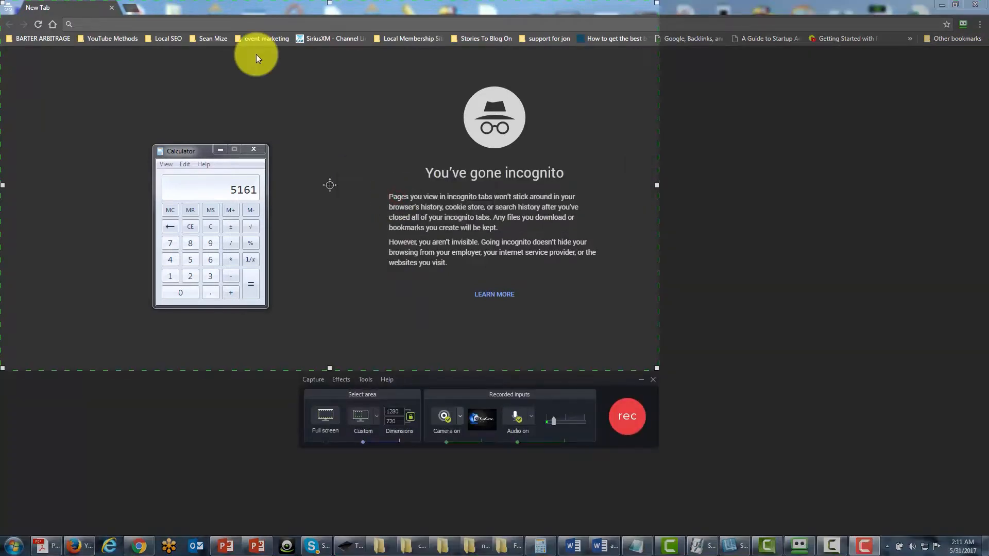
left_click(190, 82)
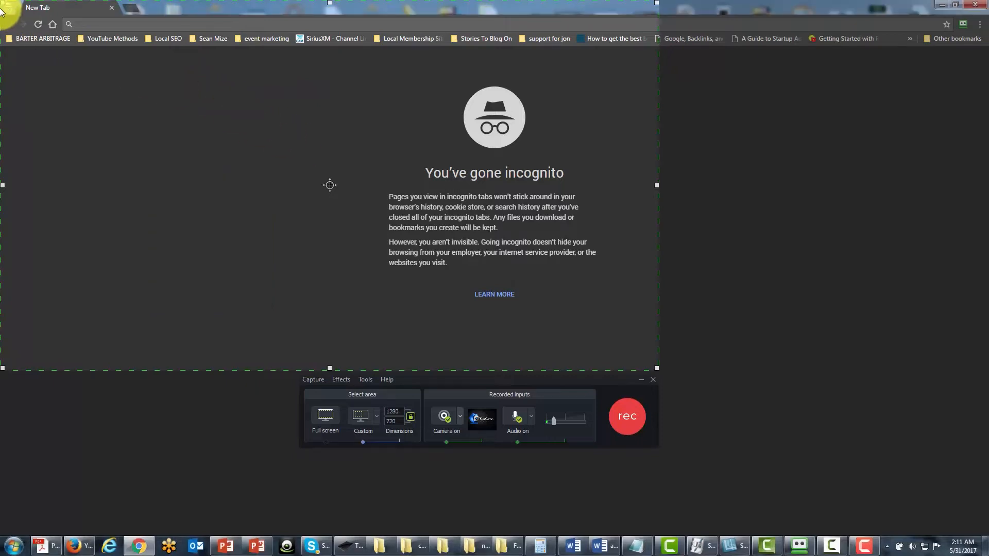
left_click_drag(4, 4, 106, 88)
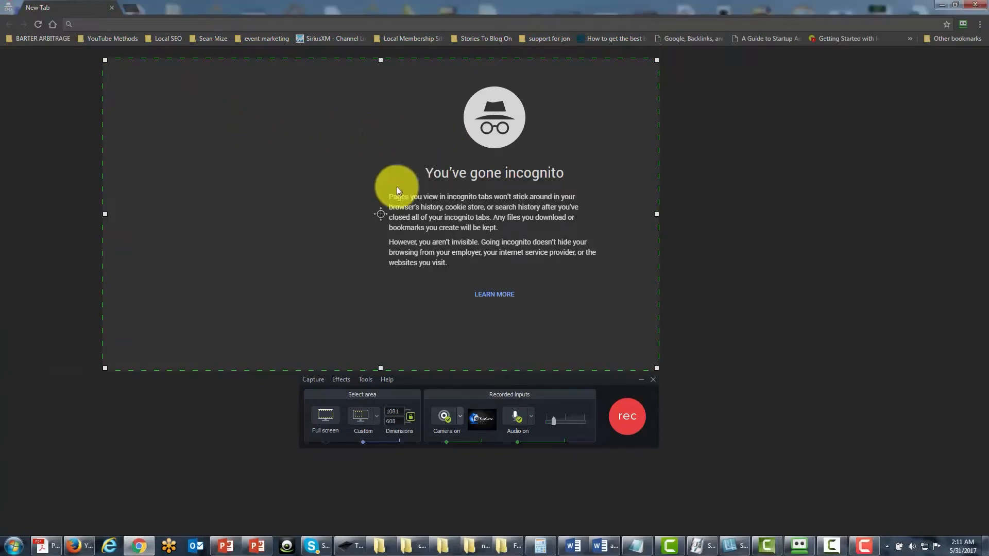
left_click_drag(377, 212, 402, 215)
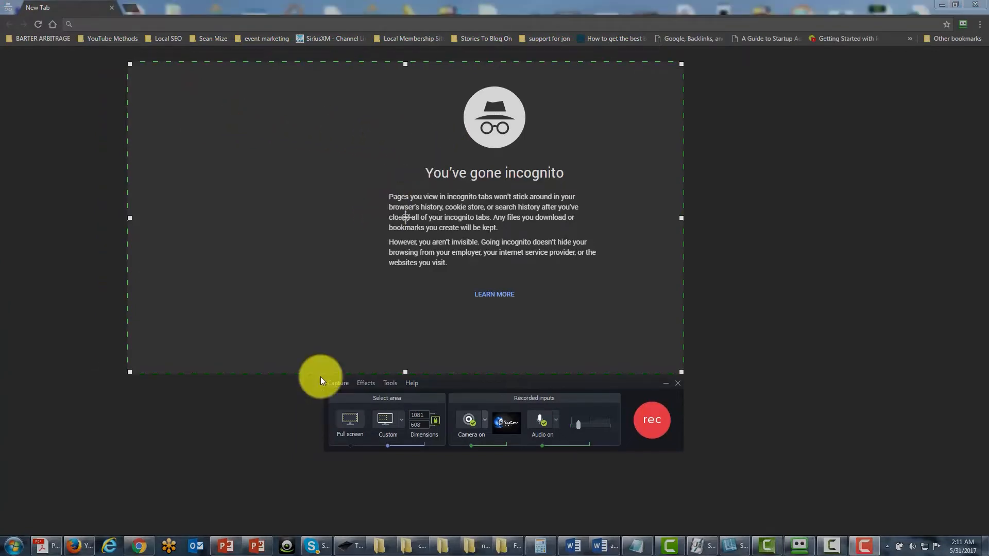
left_click(351, 423)
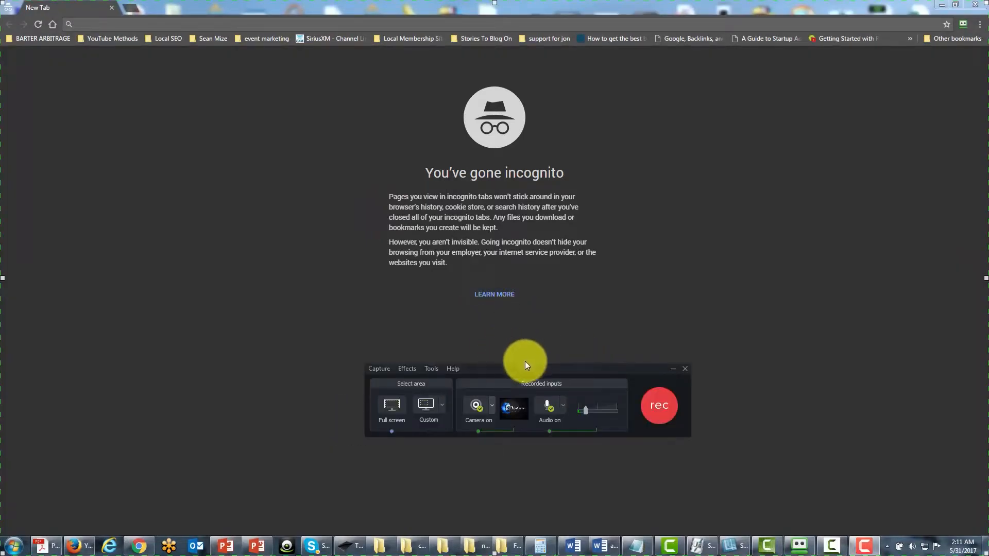
Move the recorder window beyond the right edge of the recorded screen and bring it back to the middle.
left_click_drag(525, 365, 523, 341)
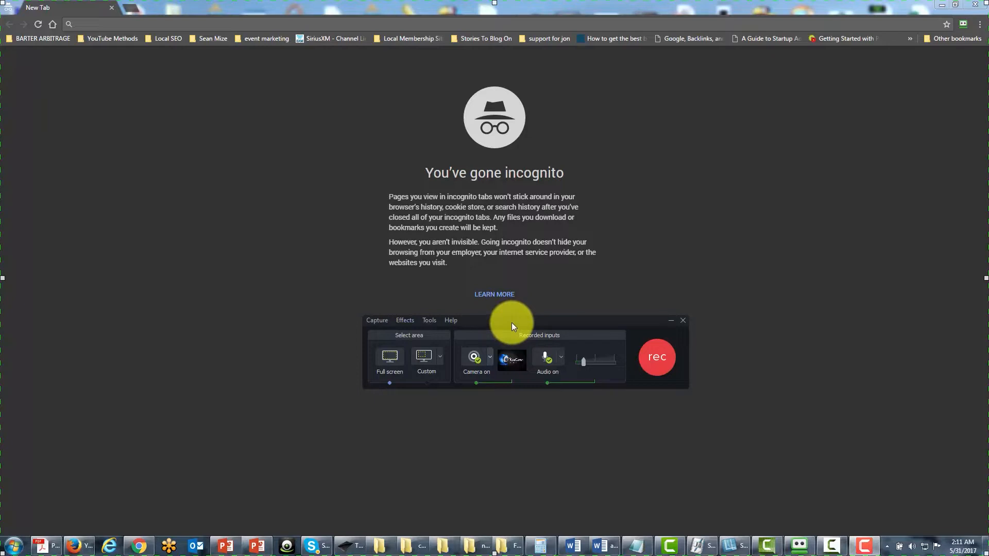
left_click_drag(511, 323, 988, 323)
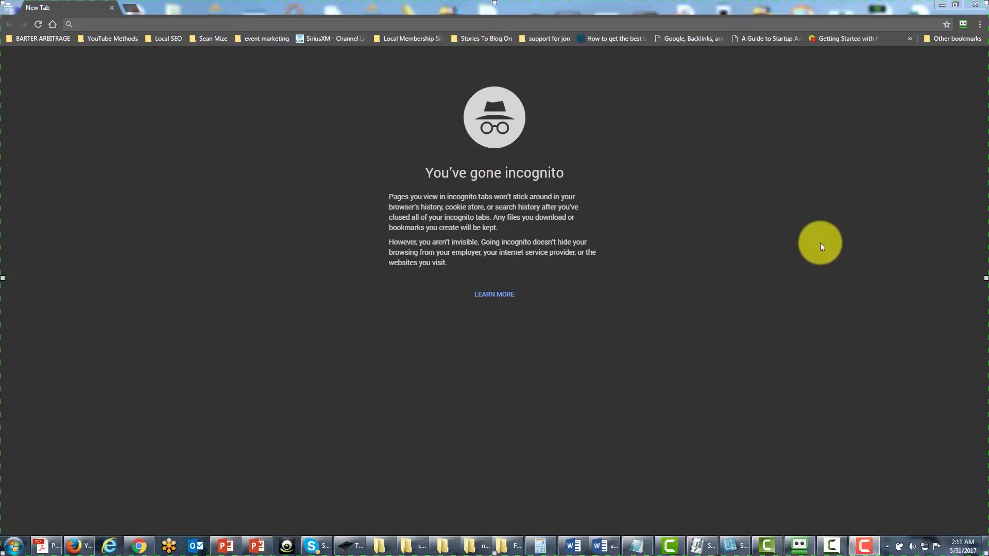
left_click_drag(988, 261, 430, 298)
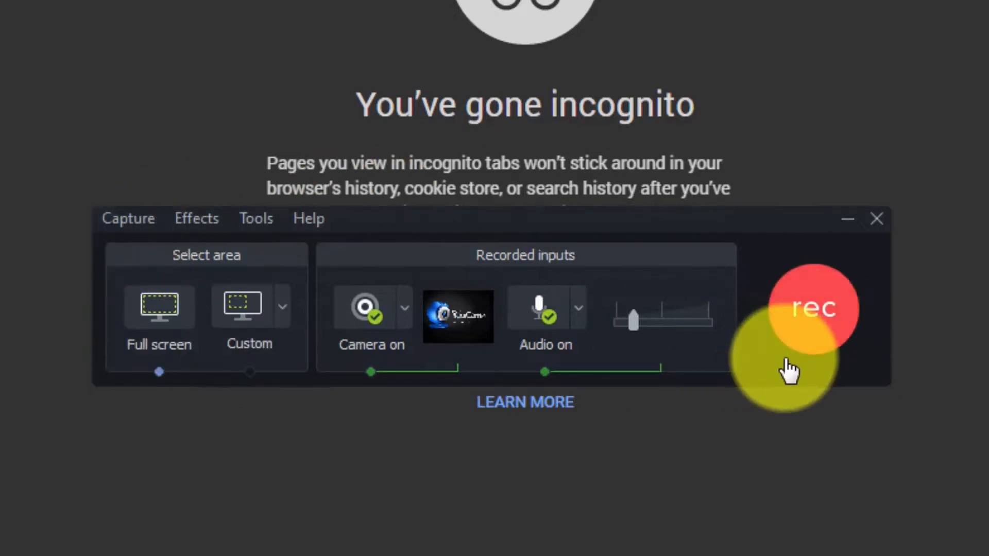
Start a full-screen recording with the caption "Create Video wth Camtasia 9 Test".
left_click(805, 329)
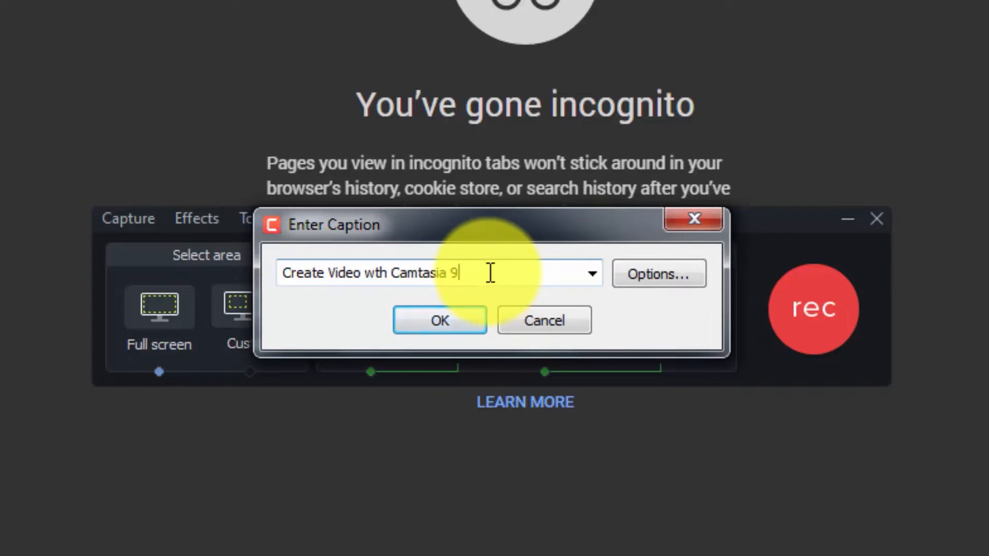
type("Test")
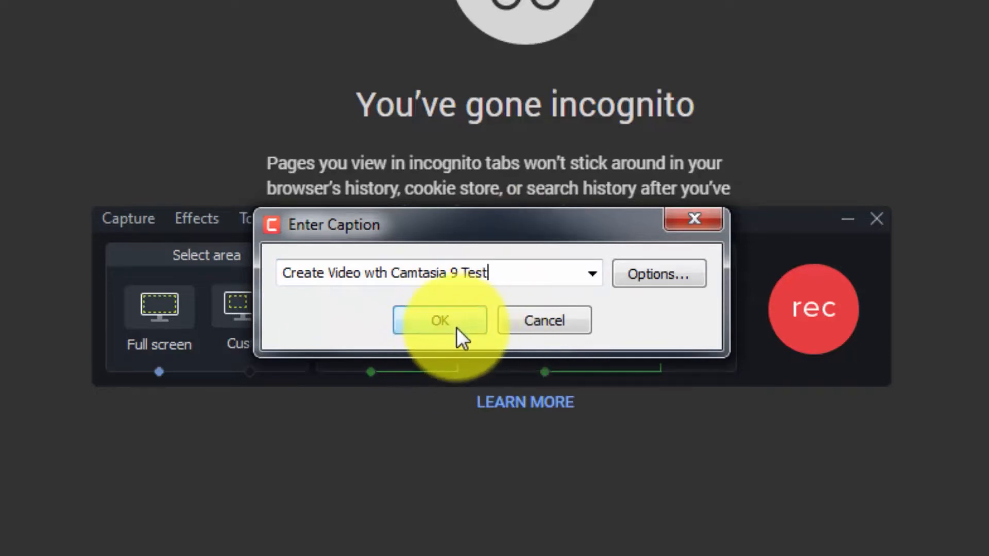
left_click(514, 326)
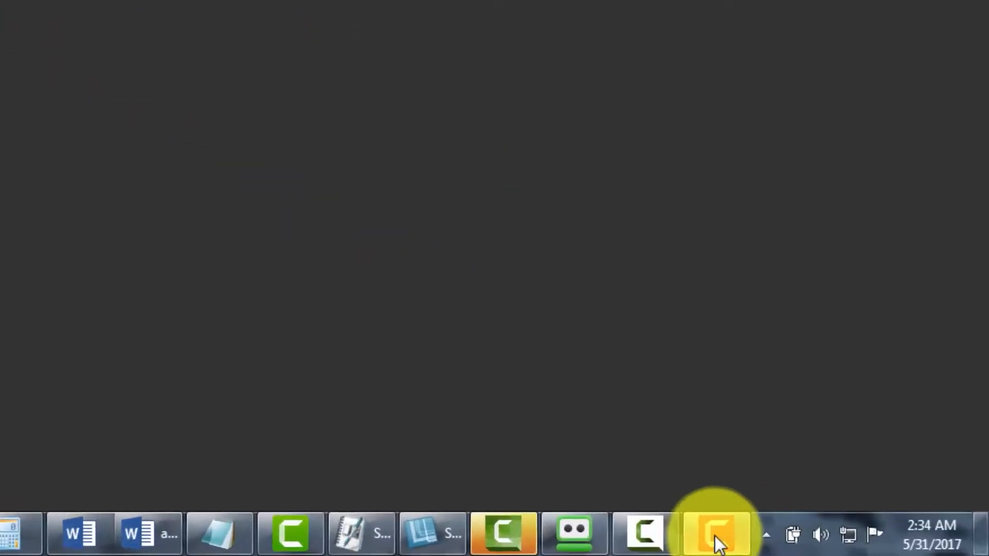
Bring up the recorder's controls to check the running recording, and minimize them again.
mouse_move(587, 521)
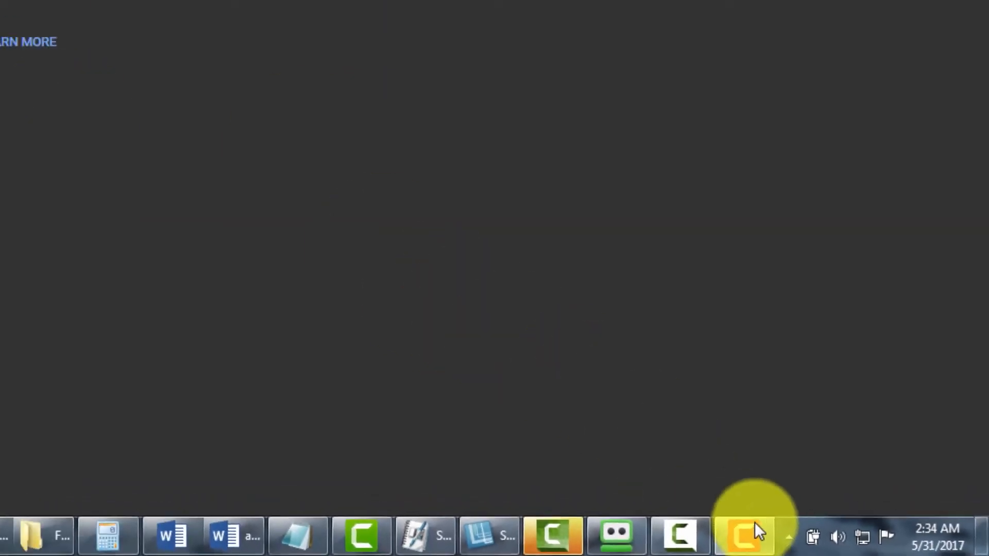
left_click(755, 528)
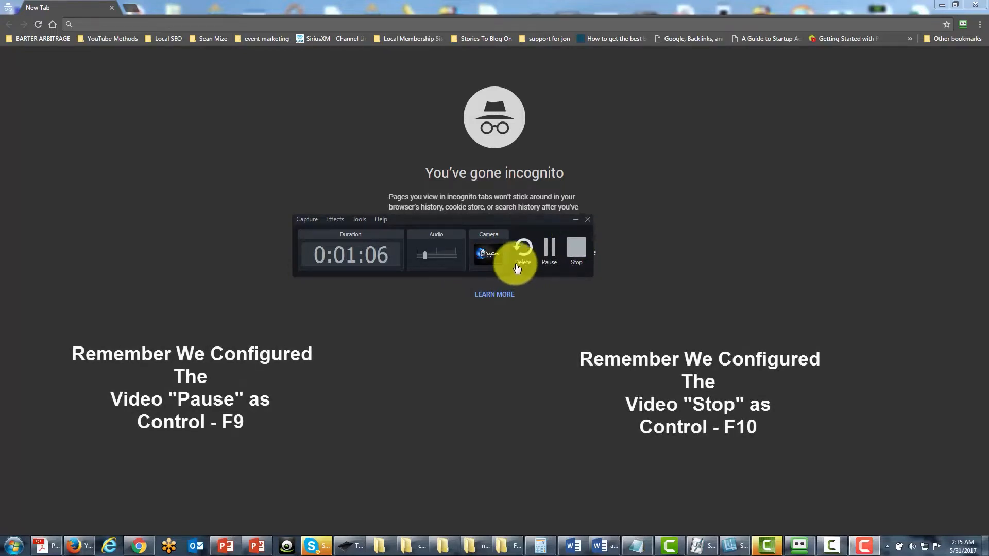
left_click(575, 220)
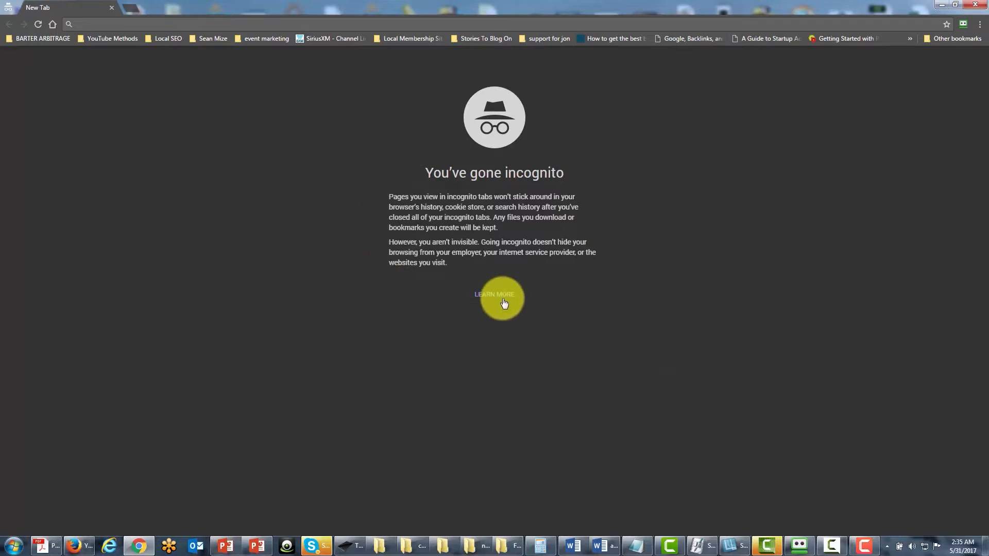
Search YouTube for "dan kennedy" in the browser and open the video Dan Kennedy Wealth Attraction DVD 1.
left_click(132, 25)
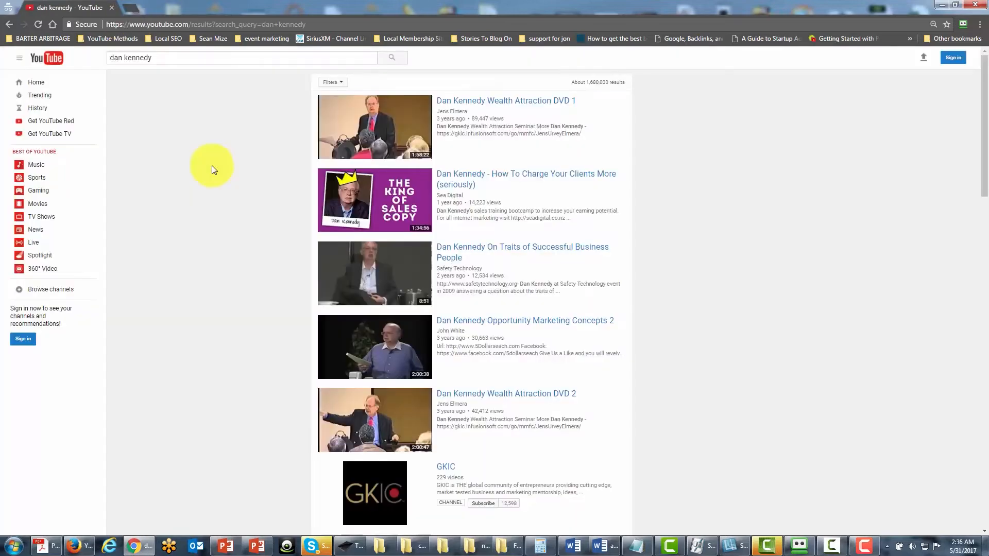
left_click(508, 118)
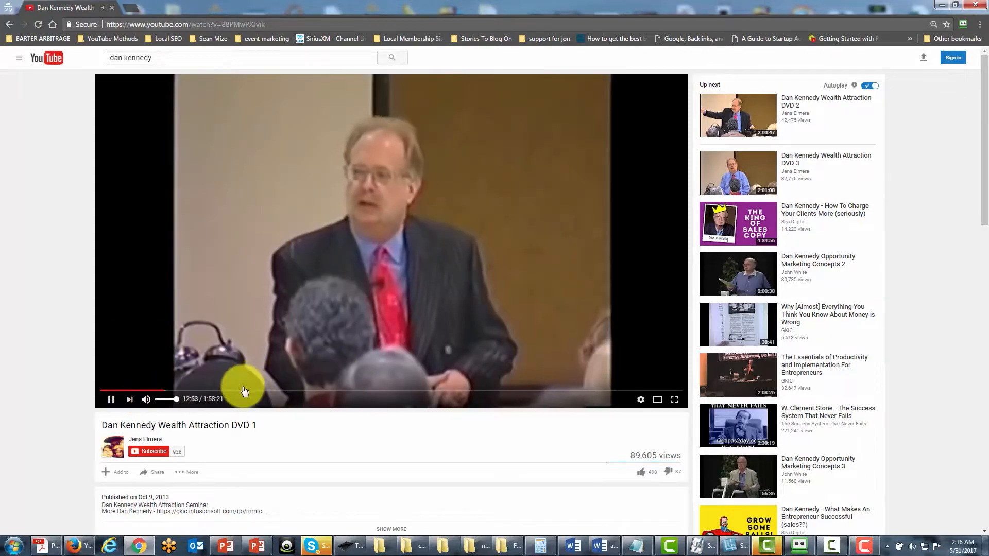
Jump back in the video to about 6:15 and pause it, and open a blank browser tab.
left_click(132, 391)
left_click(110, 400)
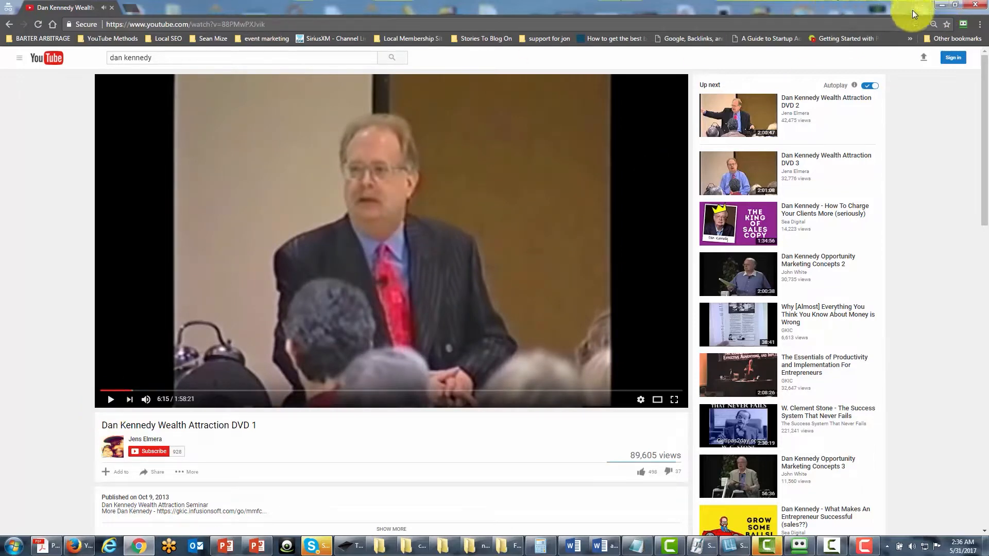
left_click(133, 7)
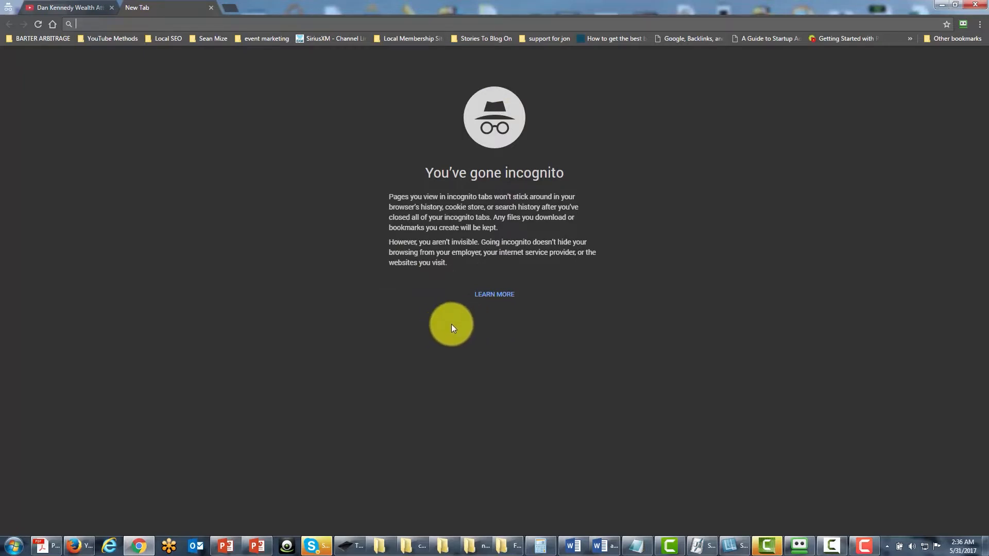
Restore the recorder's controls, place them below the page's Learn More link, and stop the recording.
left_click(861, 545)
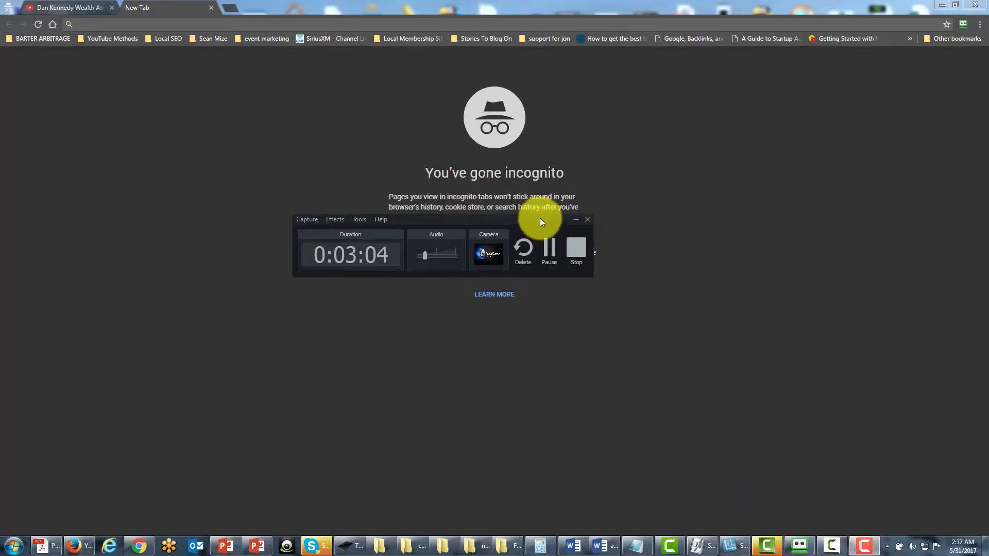
left_click_drag(541, 220, 684, 261)
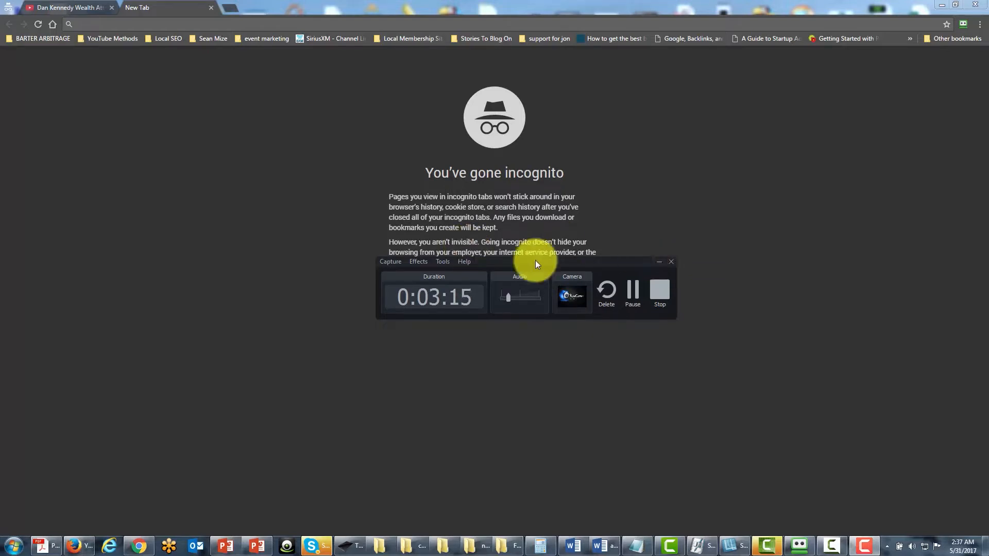
left_click_drag(568, 265, 561, 283)
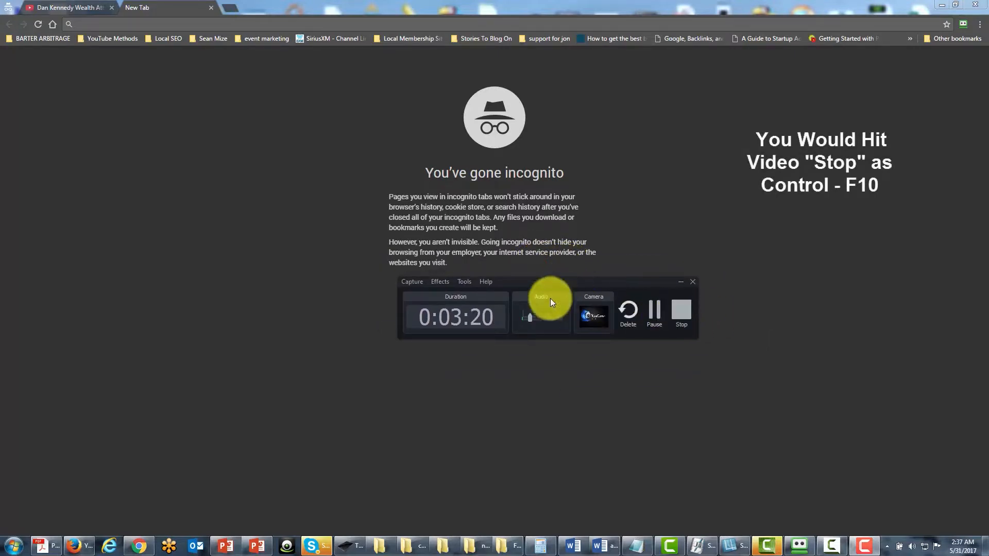
left_click(548, 285)
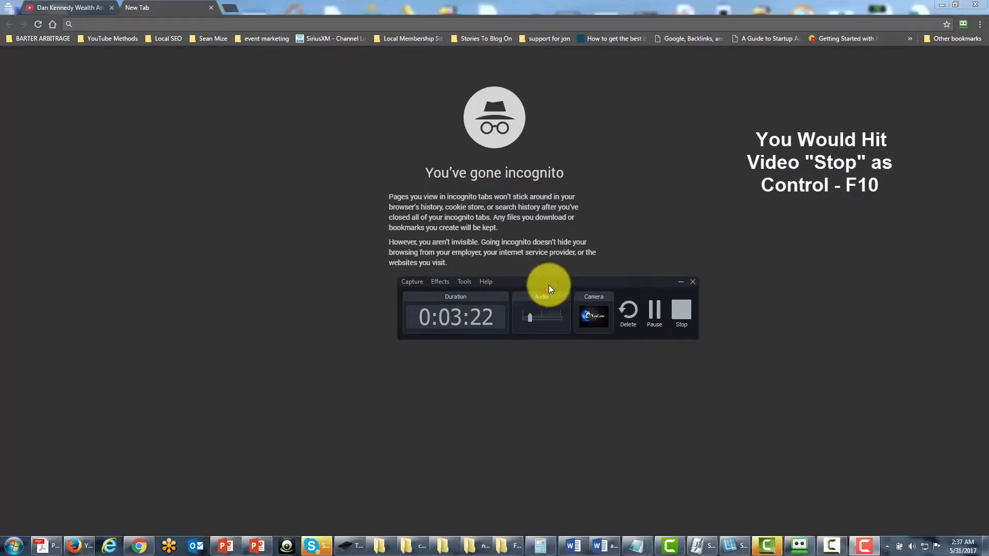
left_click_drag(550, 285, 588, 323)
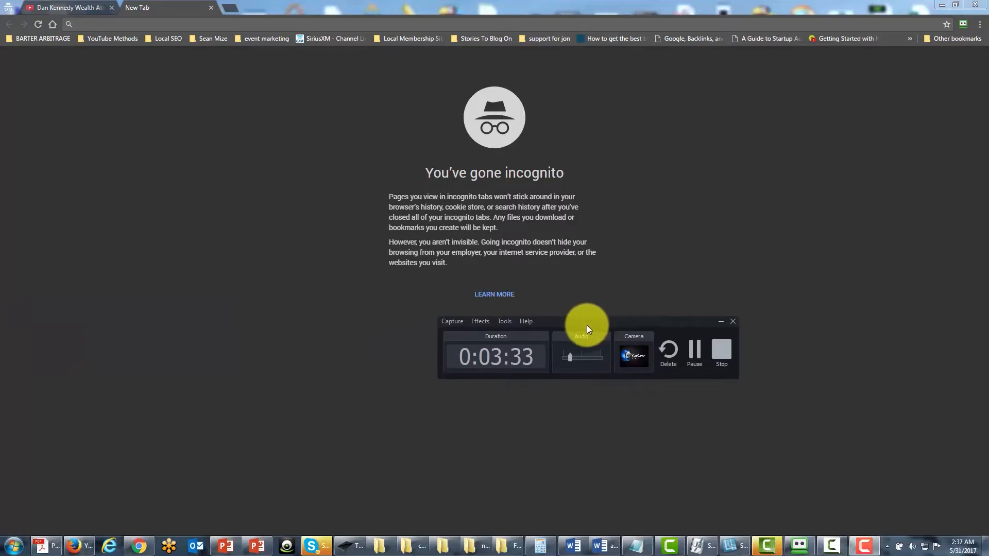
left_click(721, 355)
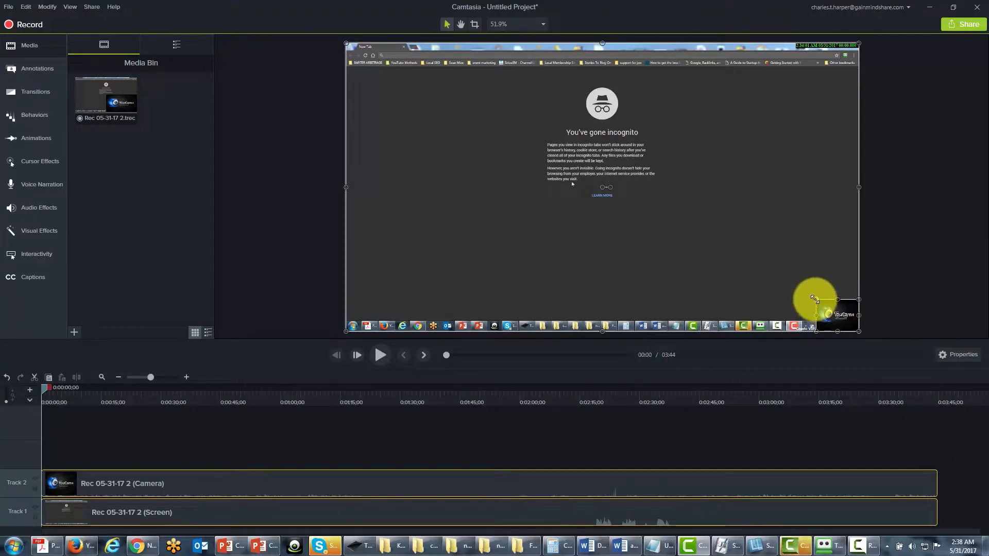
Delete the camera clip from Track 2 of the timeline, keeping the screen recording on Track 1.
mouse_move(815, 300)
left_mouse_down()
mouse_move(809, 293)
mouse_move(815, 300)
left_mouse_up()
left_click(444, 480)
left_click(435, 485)
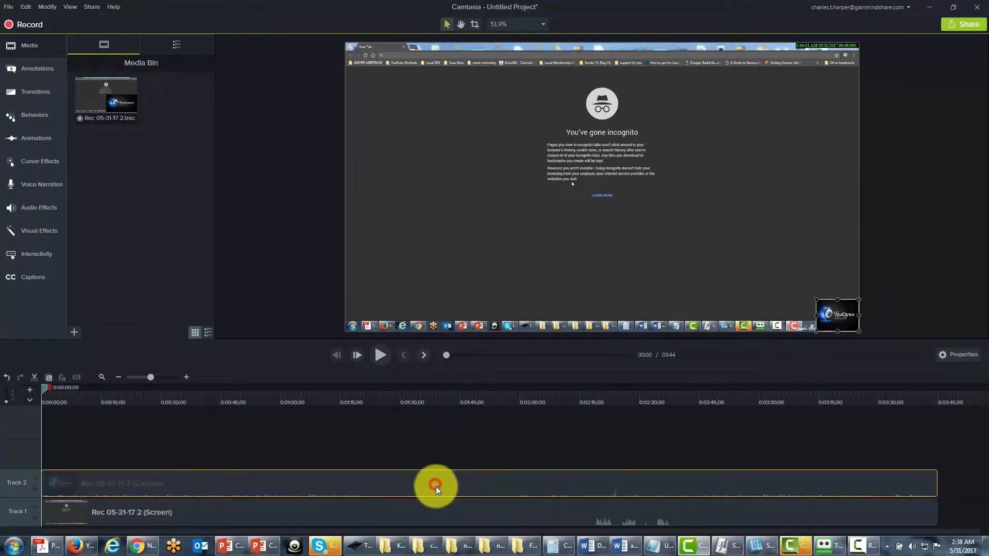
key("Delete")
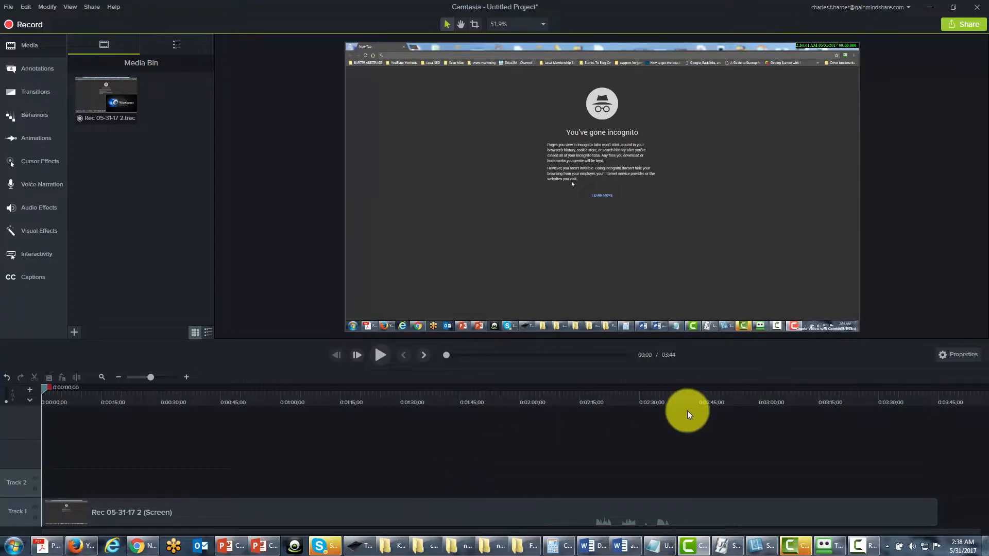
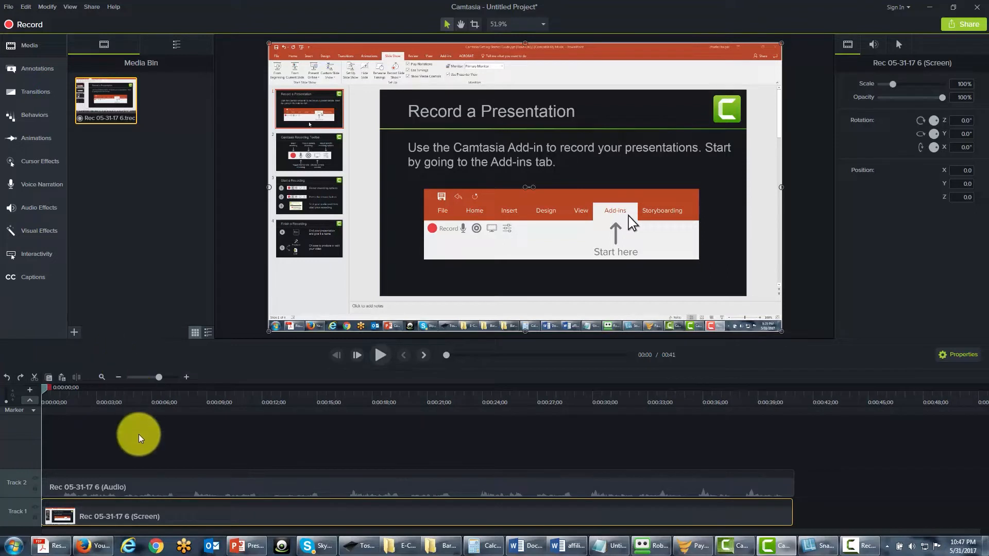
Delete the audio clip from Track 2 of the timeline, and undo the deletion.
left_click(116, 487)
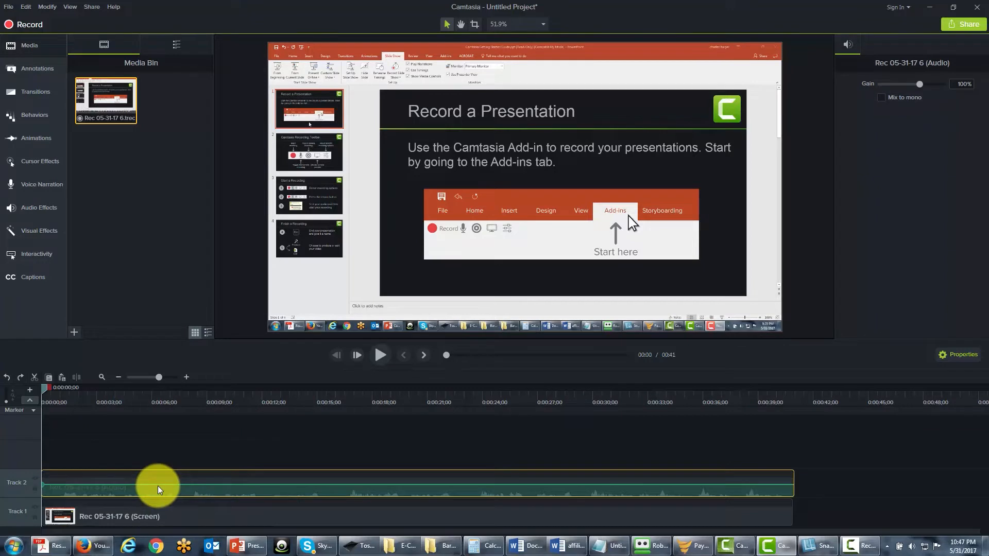
key("Delete")
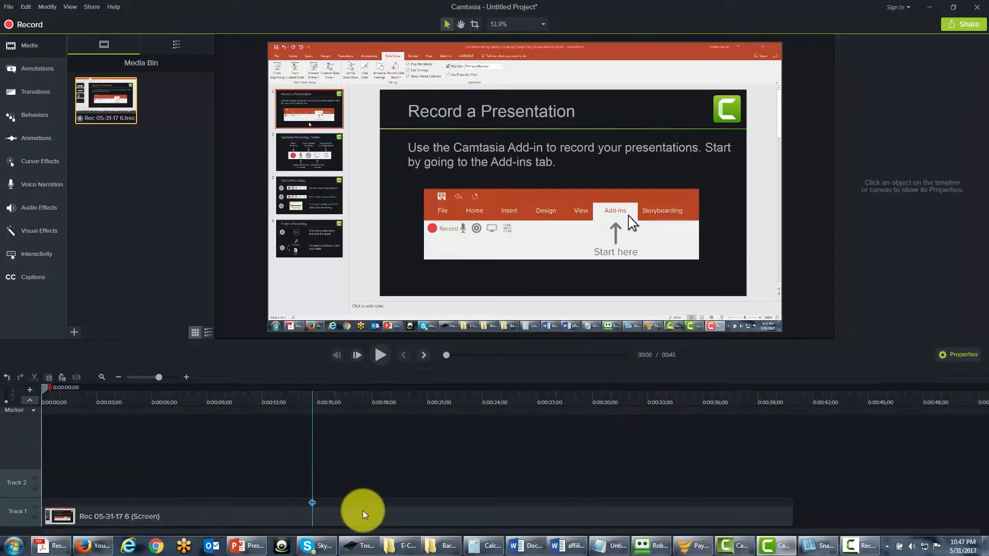
left_click(7, 378)
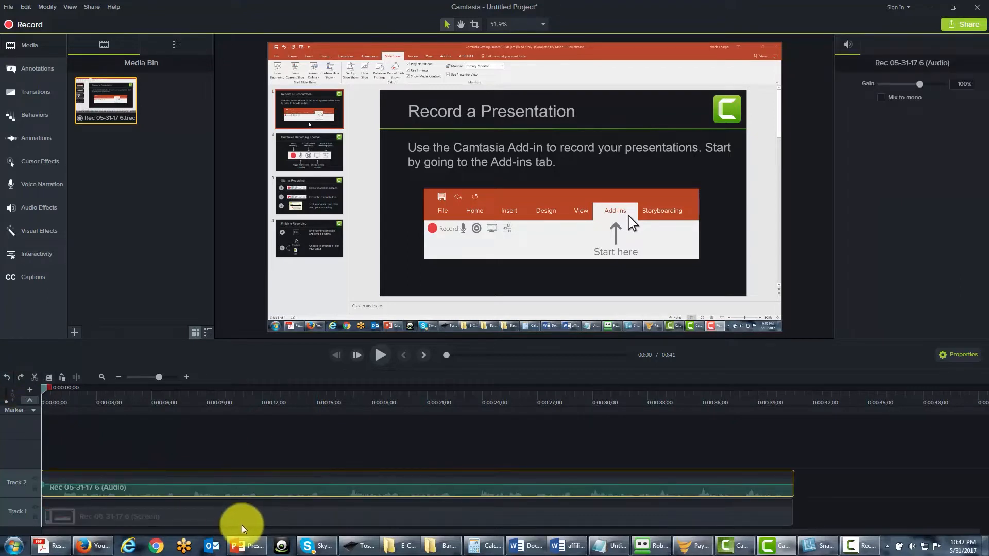
Delete the screen recording clip from Track 1, and undo the deletion.
left_click(164, 519)
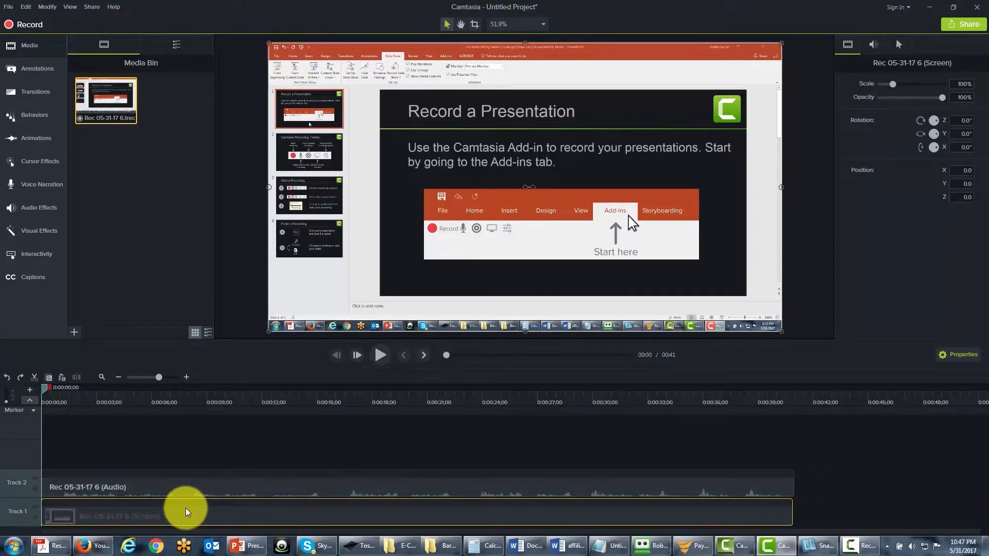
key("Delete")
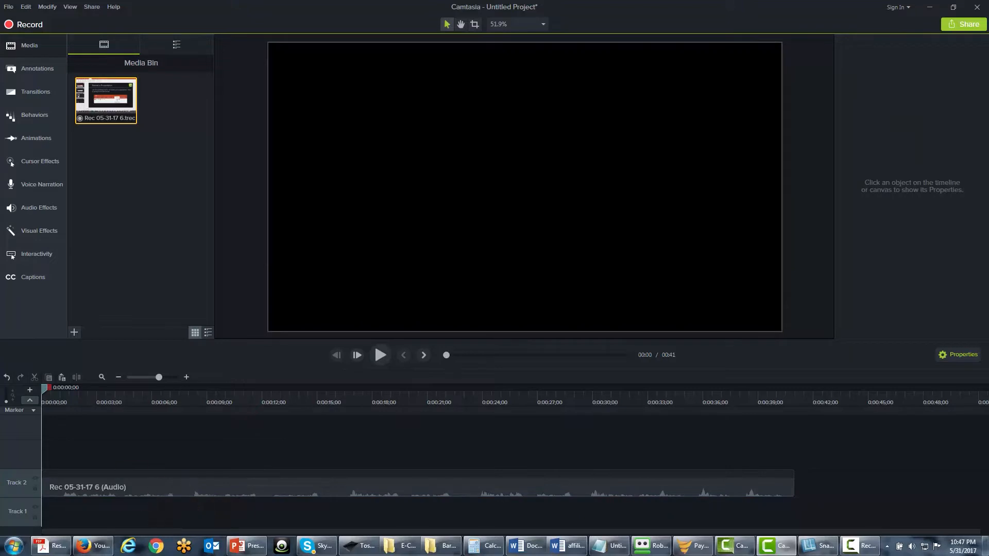
left_click(6, 377)
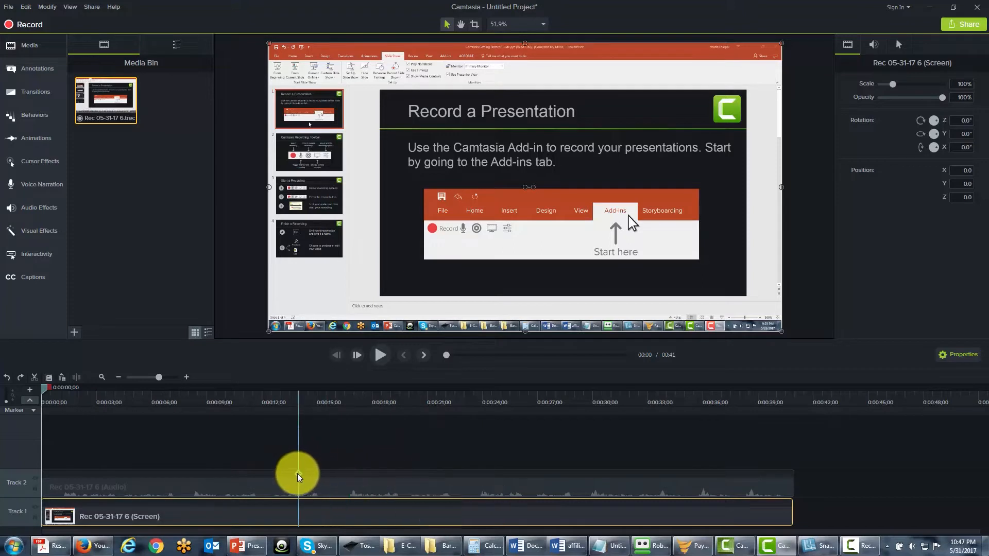
Separate the system audio from the screen recording onto its own track, and delete that system audio clip from Track 2.
left_click(154, 478)
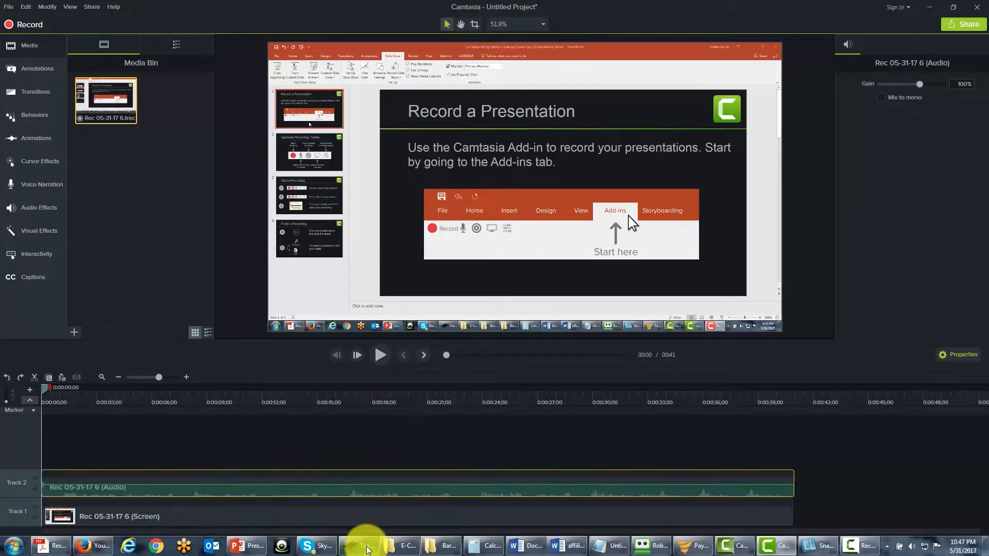
right_click(141, 483)
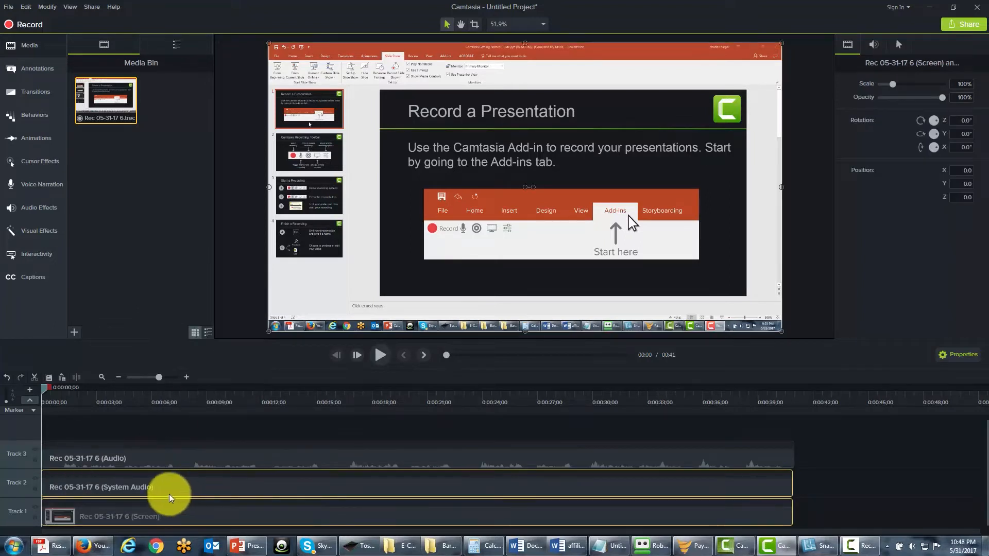
left_click(110, 484)
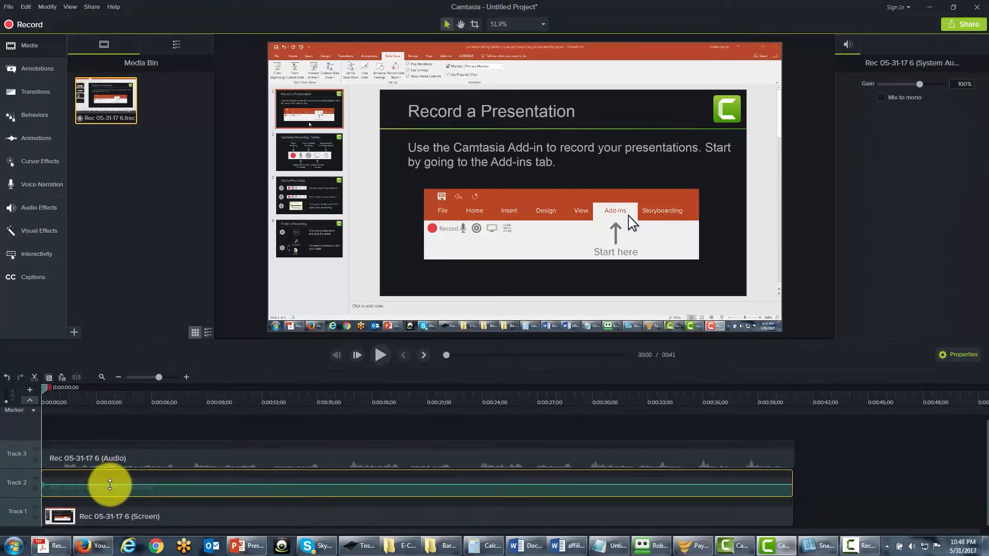
key("Delete")
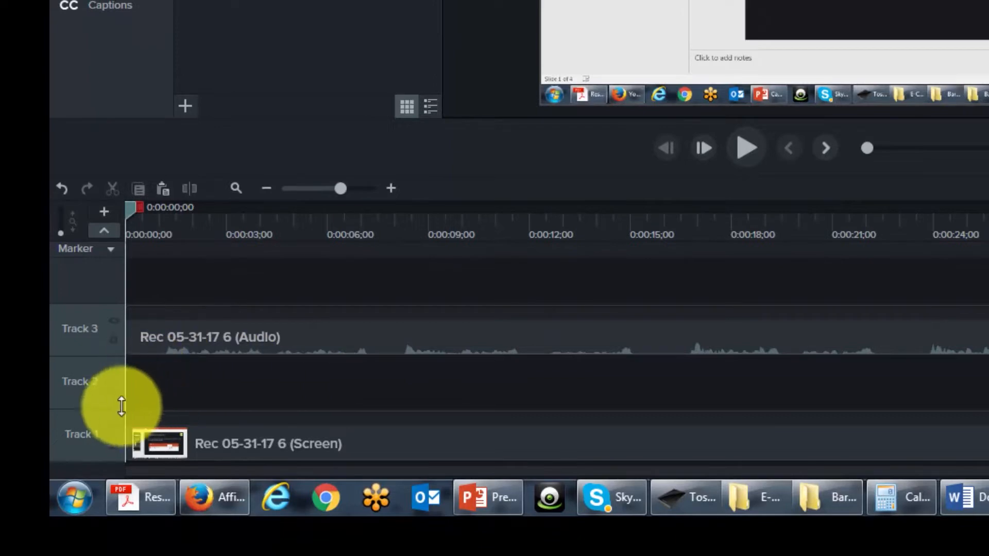
Remove the empty Track 2 from the timeline, undoing and redoing the removal once.
right_click(81, 381)
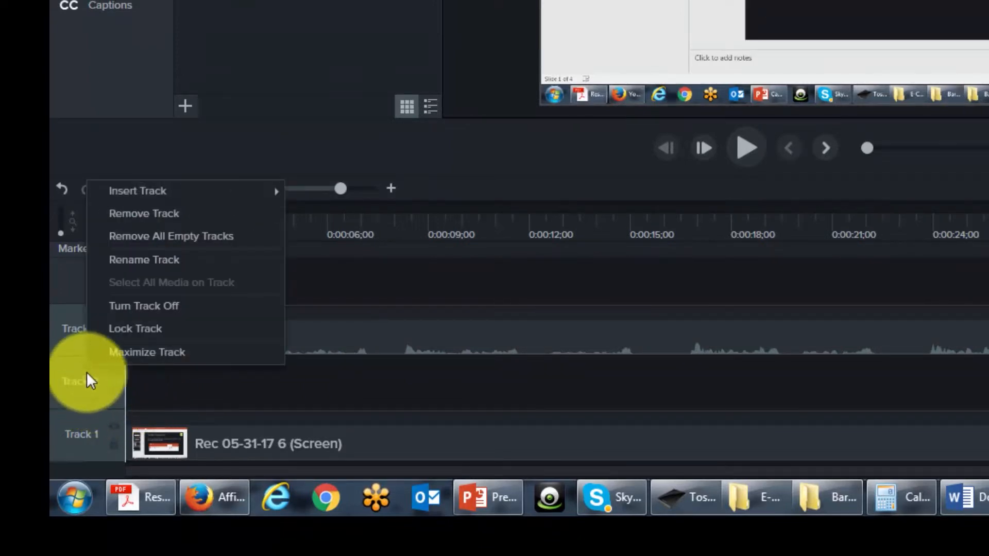
left_click(150, 215)
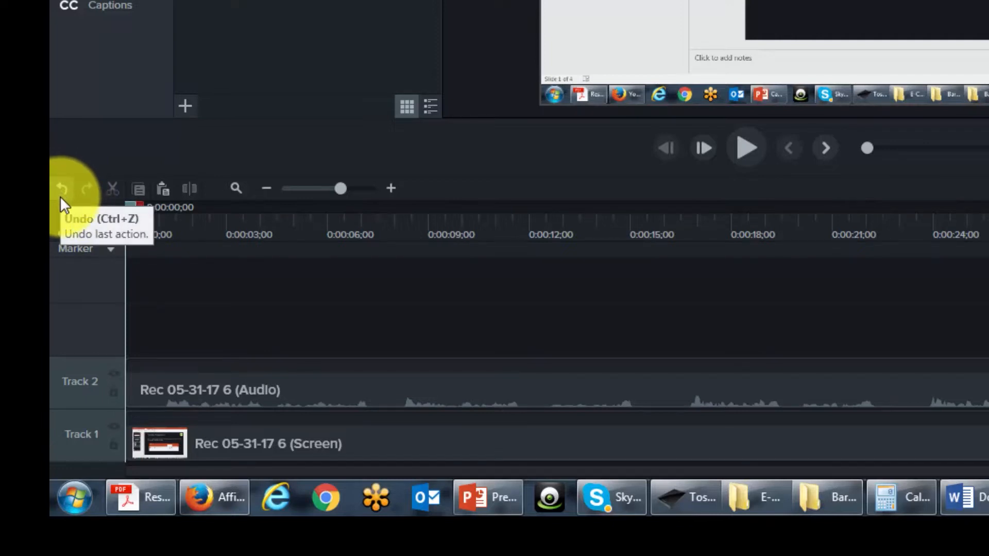
left_click(61, 188)
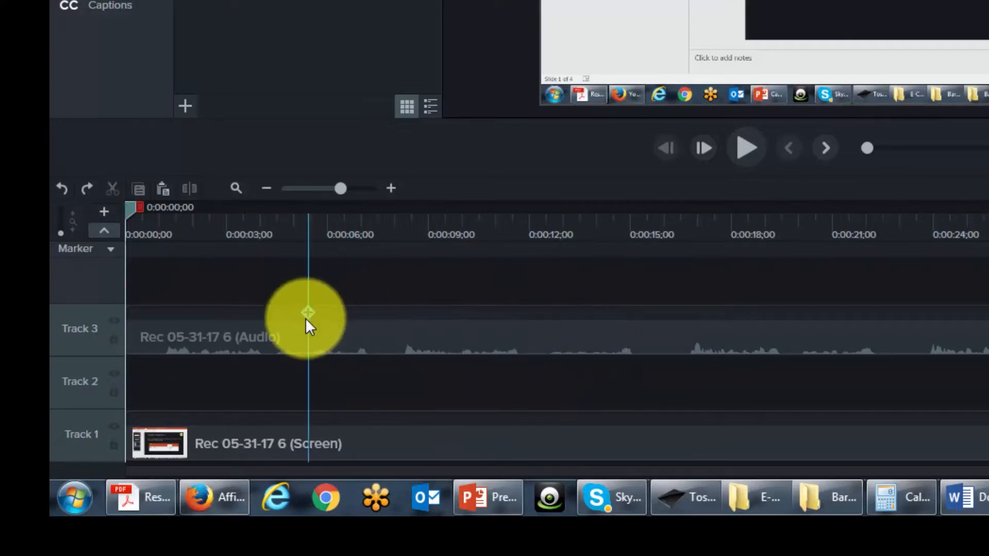
left_click(87, 189)
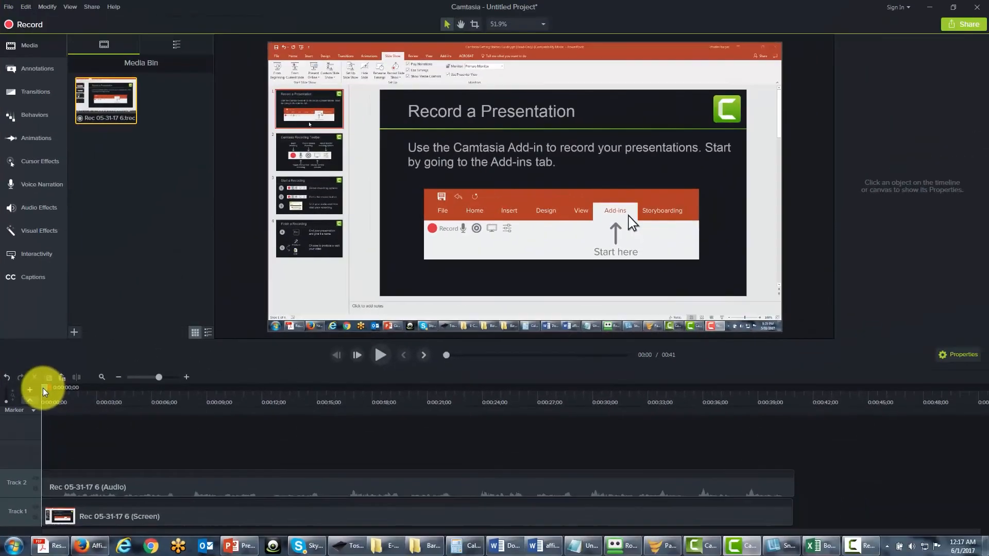
Cut the timeline range from about 0:12;06 to 0:16;20 out of both tracks, undo the cut, and clear the range selection.
left_click_drag(43, 388, 267, 406)
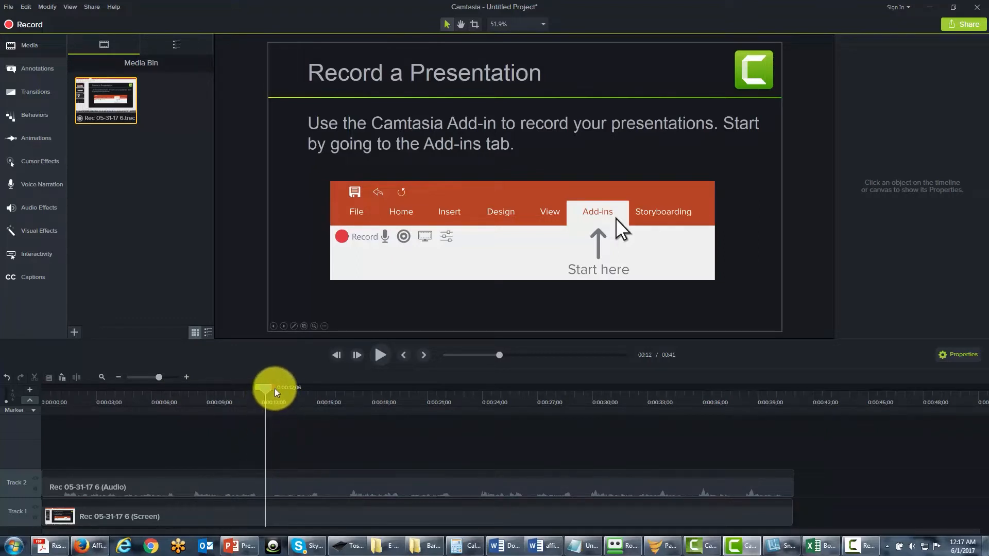
left_click_drag(275, 388, 357, 400)
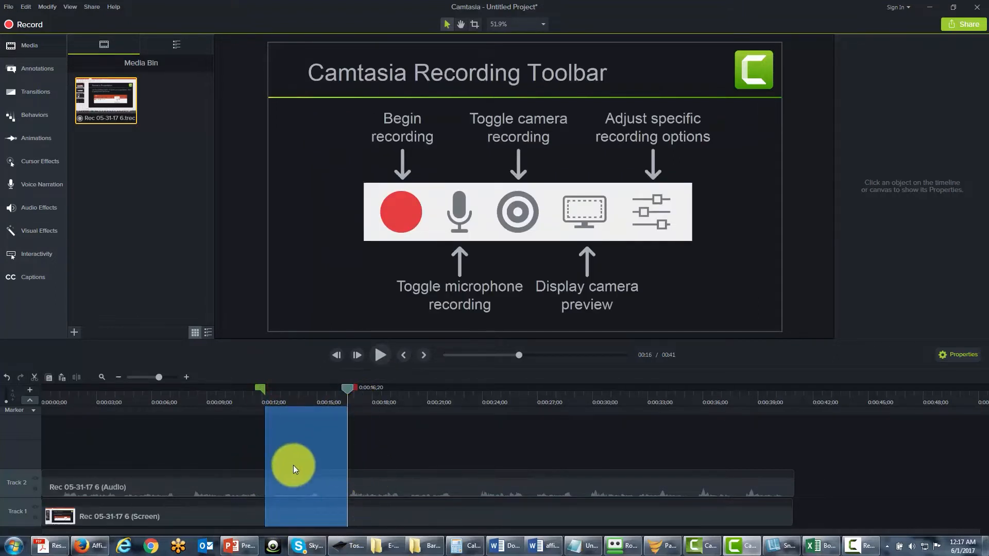
left_click(36, 377)
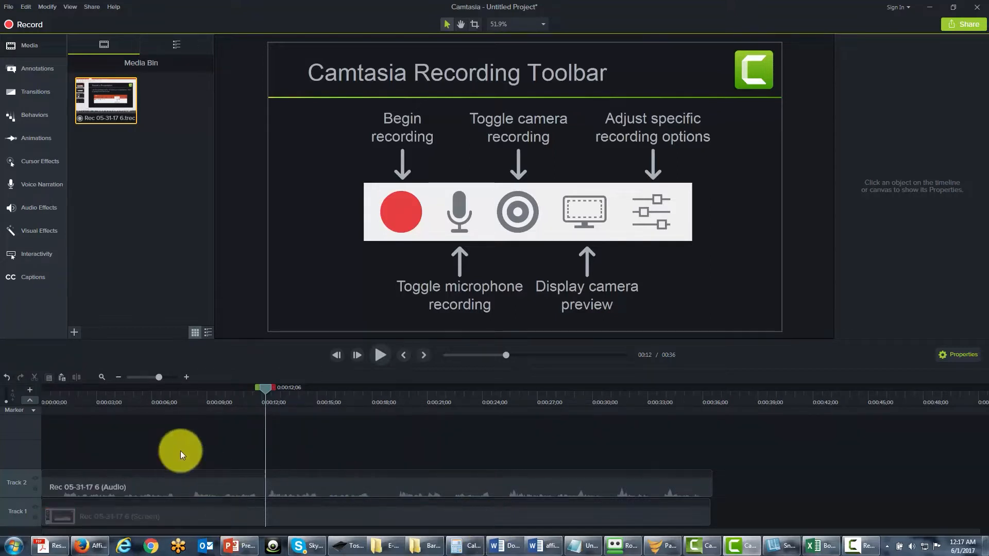
left_click(7, 379)
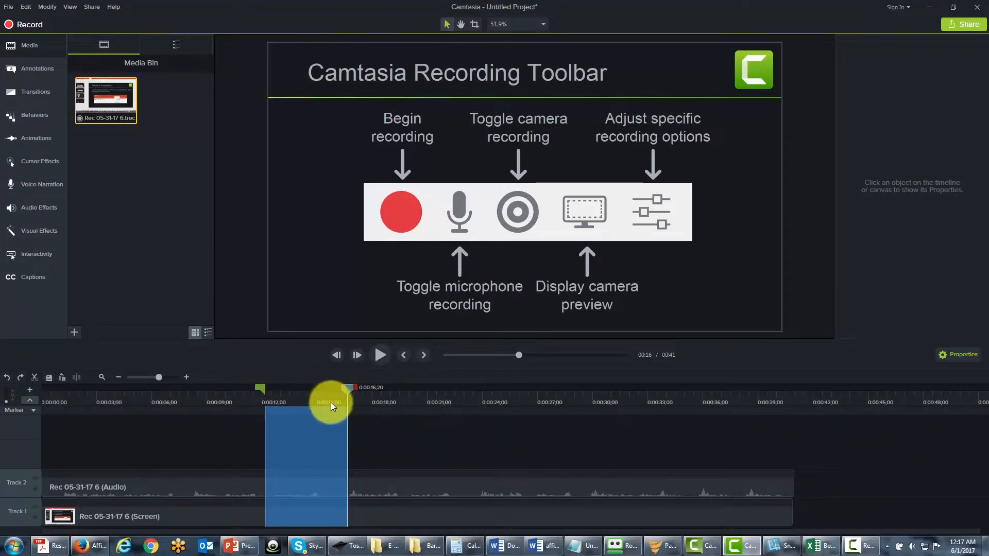
left_click(348, 388)
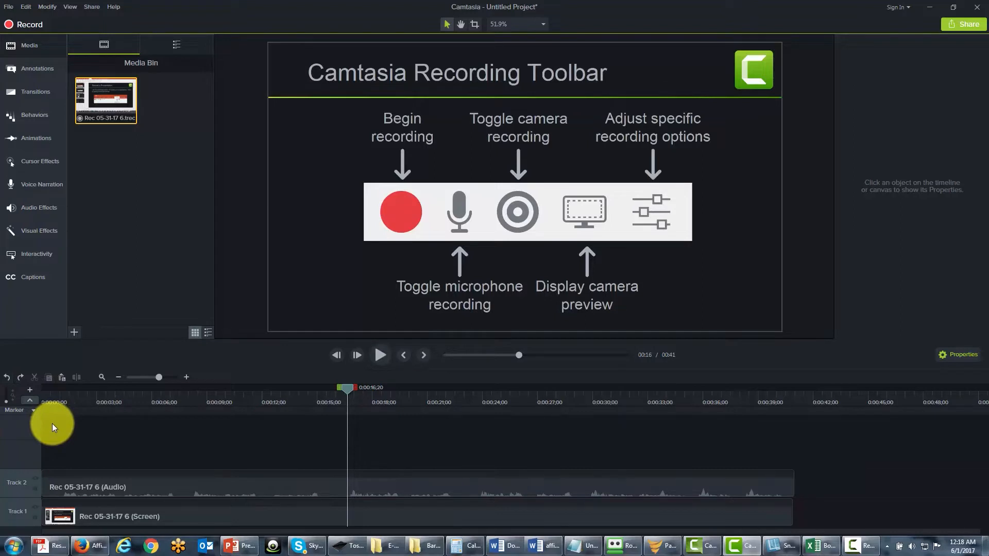
Jump the playhead to the timeline's start and its end, paste the cut section there at 0:41;00, and undo the paste.
key("ctrl+Home")
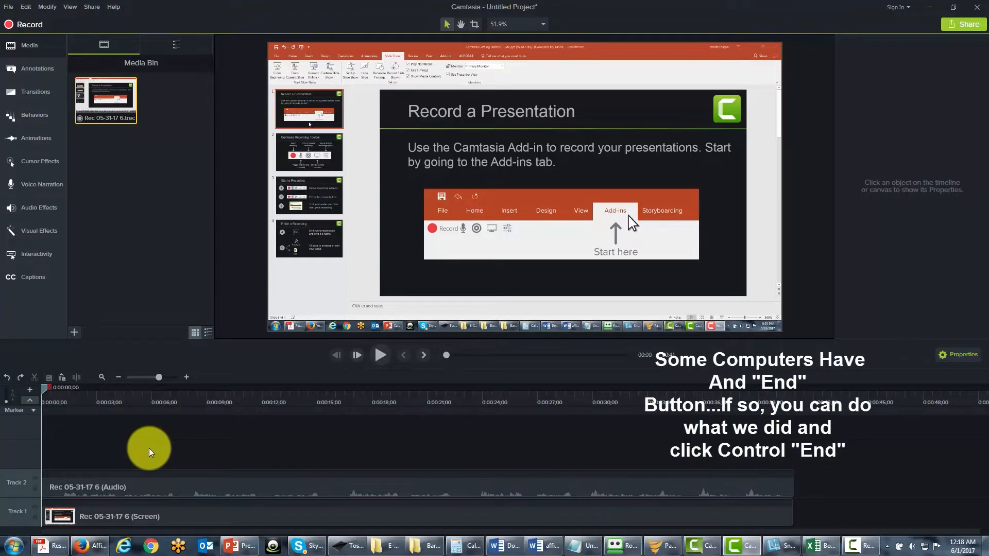
key("ctrl+End")
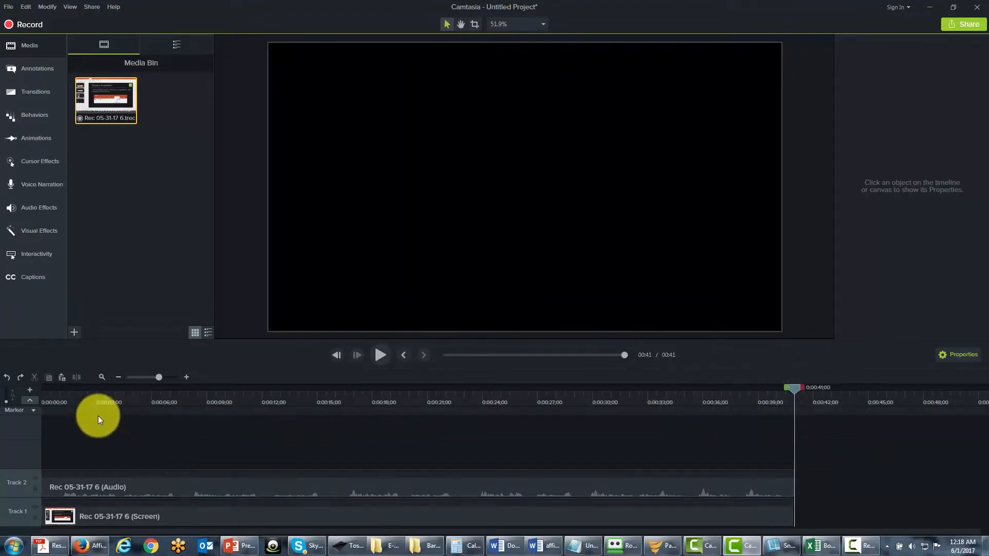
left_click(63, 380)
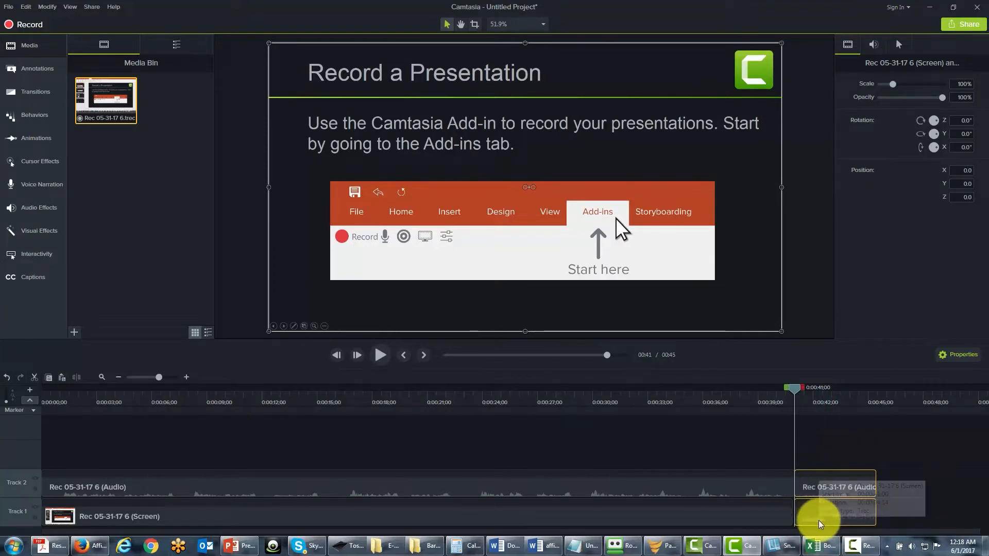
left_click(8, 378)
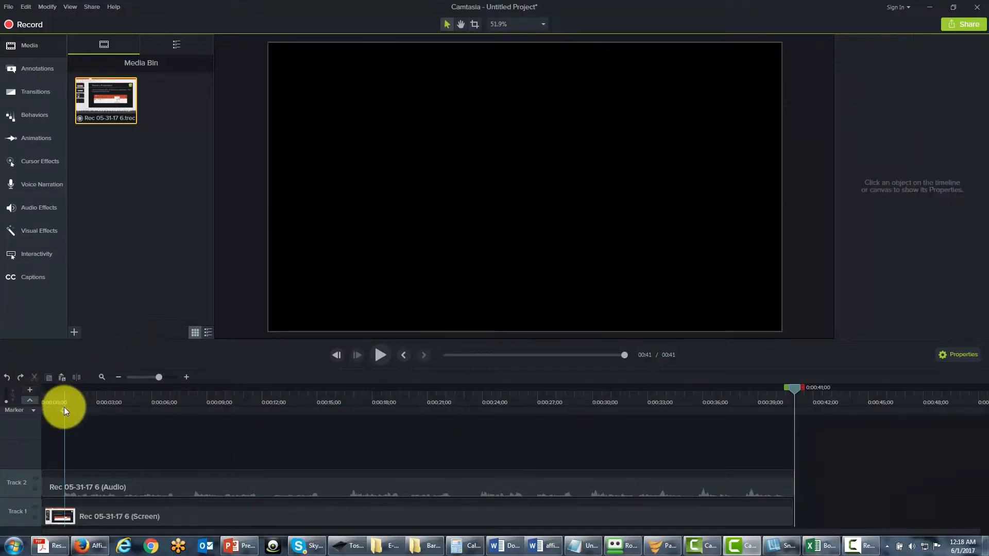
Return to the timeline's start, move the playhead to about 0:07;08, and split both the audio and screen clips there.
key("ctrl+Home")
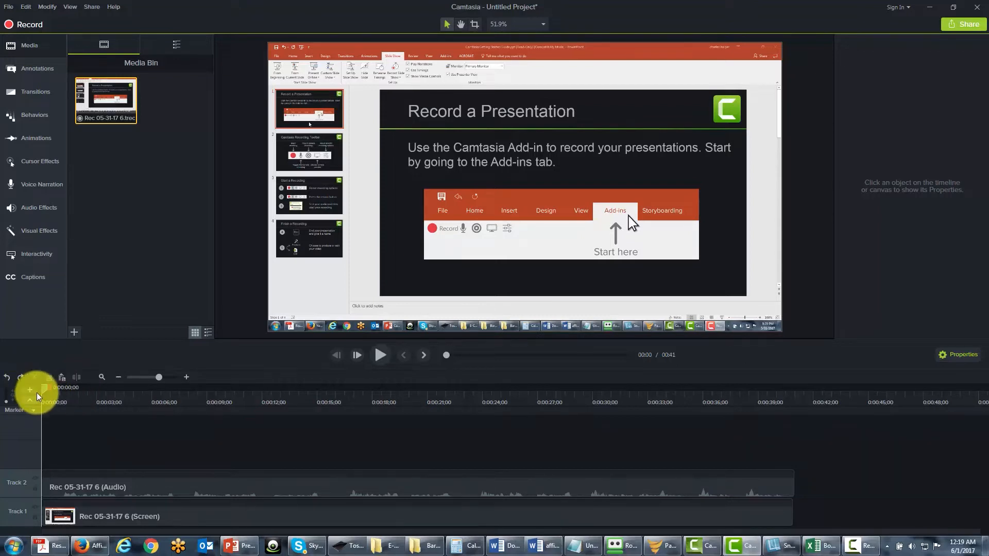
left_click_drag(40, 395, 176, 415)
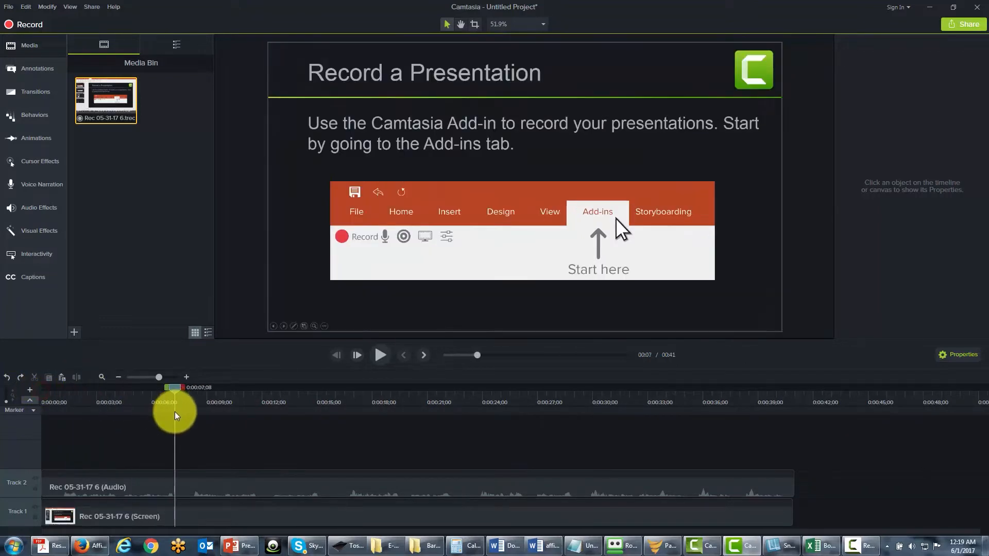
left_click(188, 479)
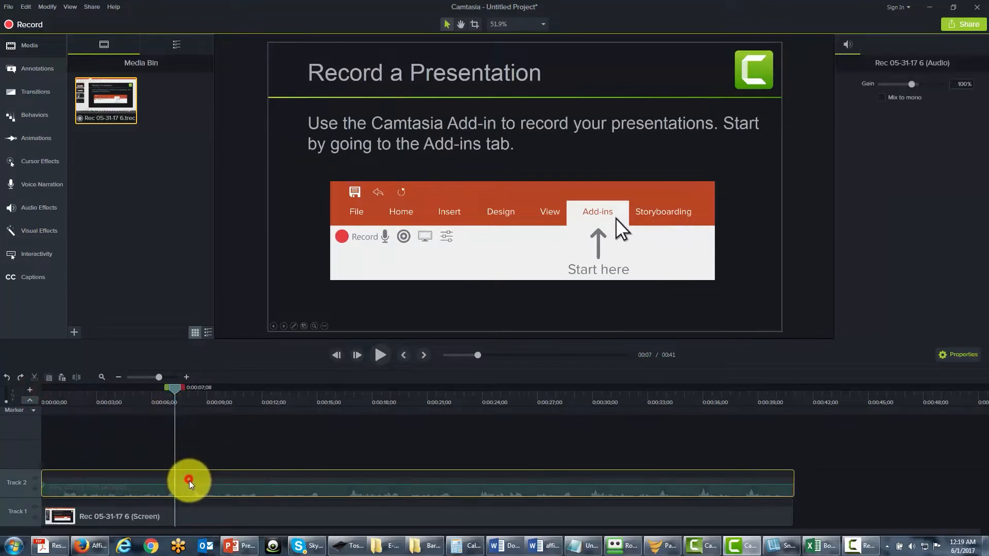
left_click(188, 512, "ctrl")
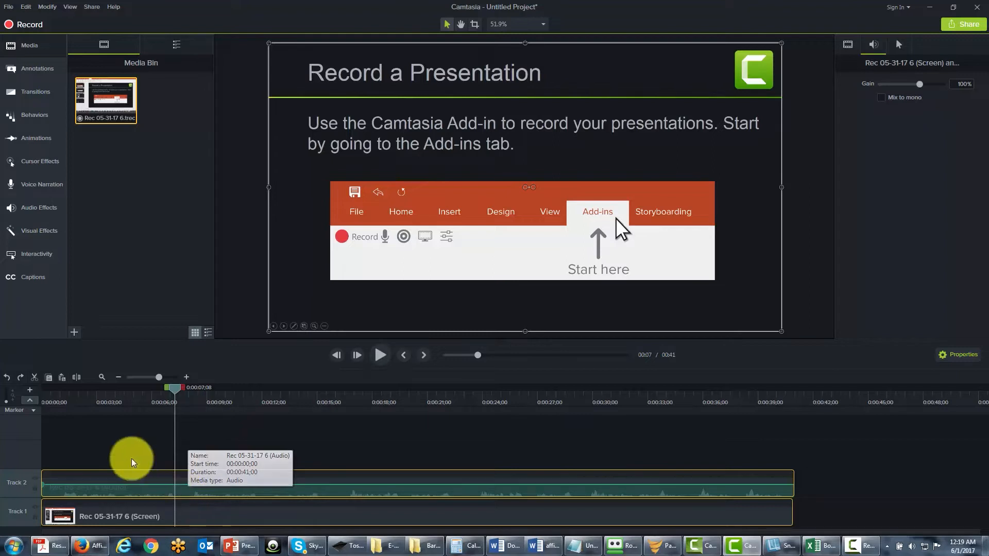
left_click(77, 378)
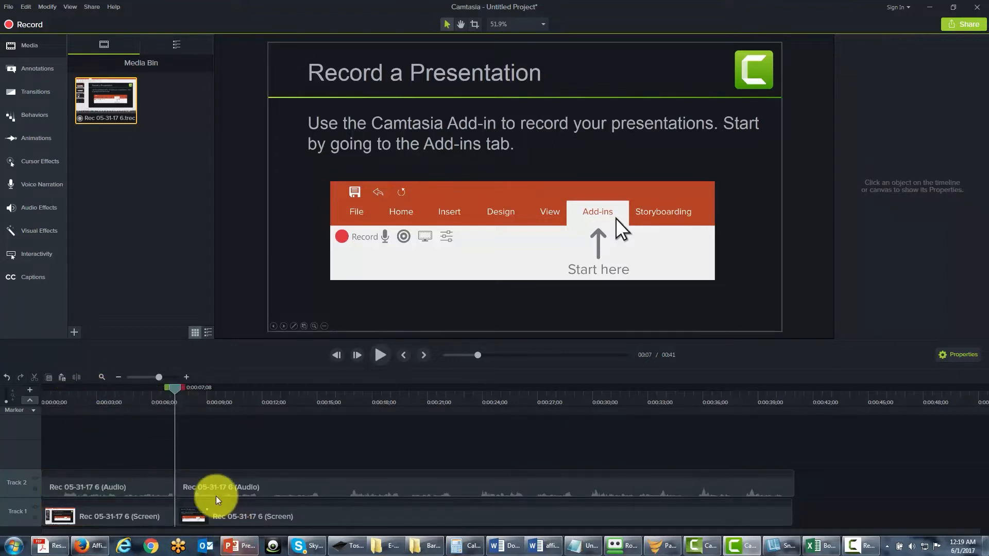
Move the playhead to about 0:15;26 and split the second audio and screen clips at that point.
left_click(176, 390)
left_click_drag(197, 388, 204, 389)
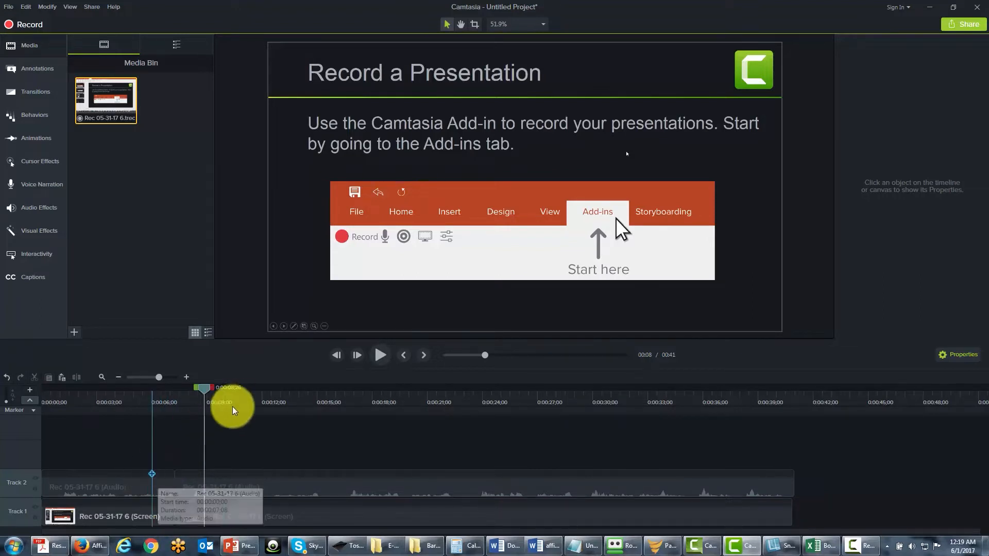
left_click_drag(203, 390, 333, 390)
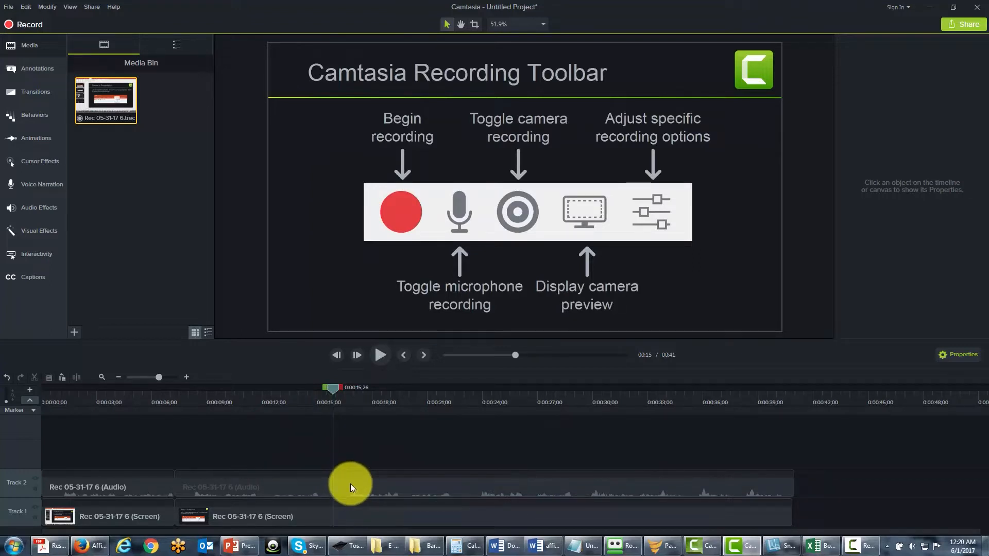
left_click(350, 484)
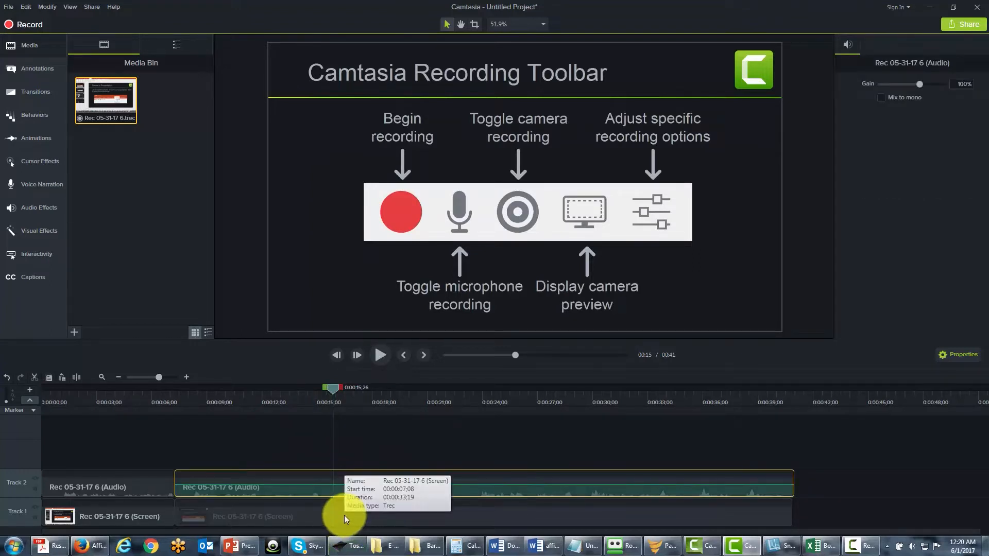
left_click(344, 515, "ctrl")
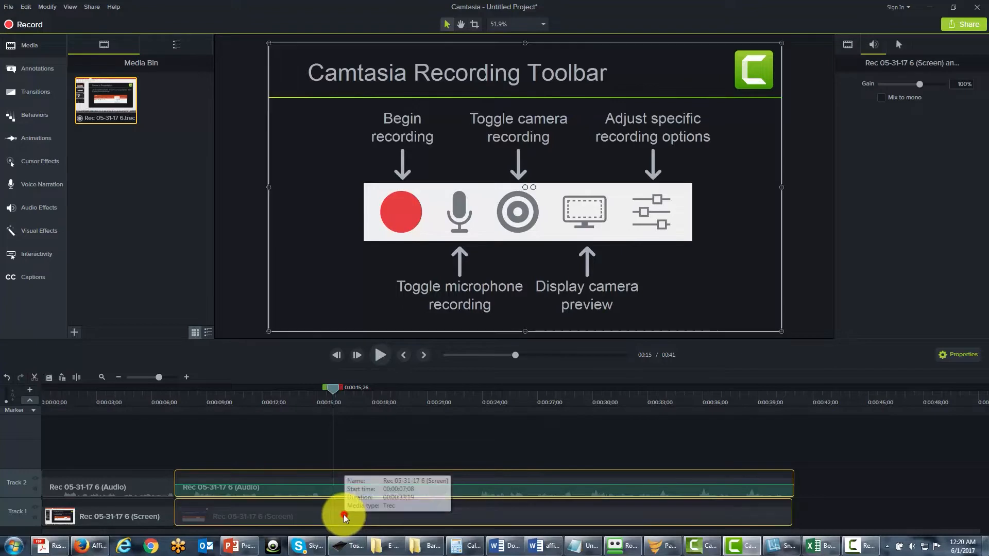
left_click(77, 378)
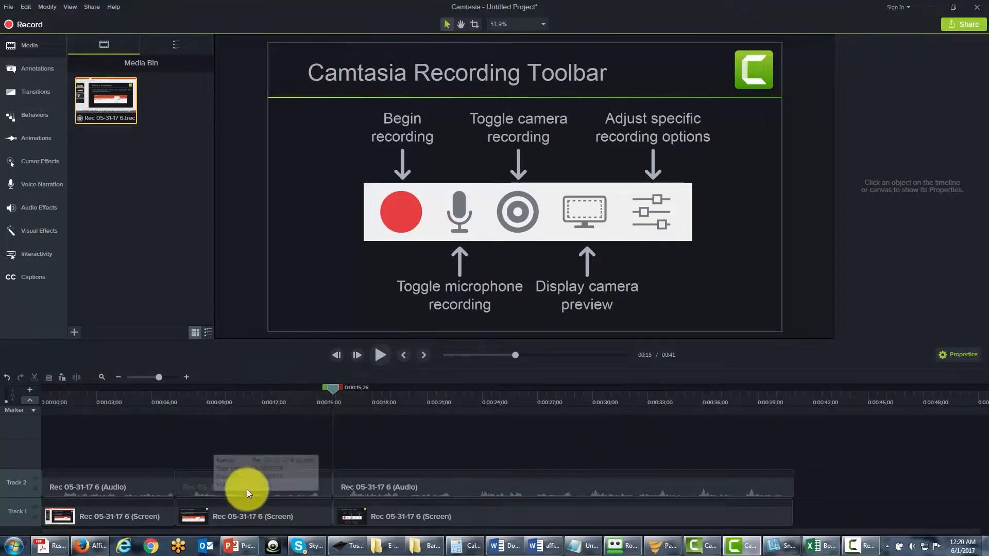
Select the middle audio segment on Track 2, and undo both splits of the audio and screen clips.
left_click(229, 487)
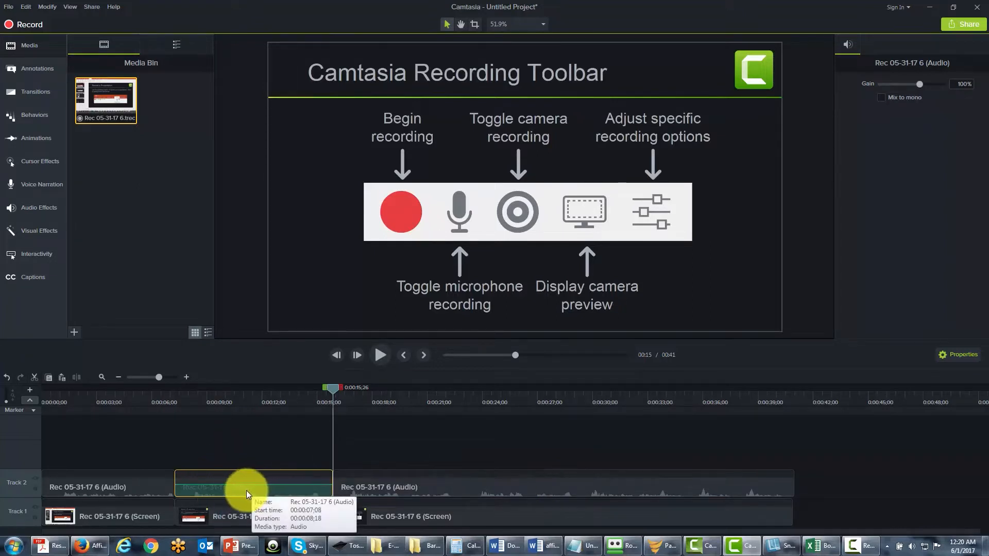
left_click(7, 380)
left_click(7, 380)
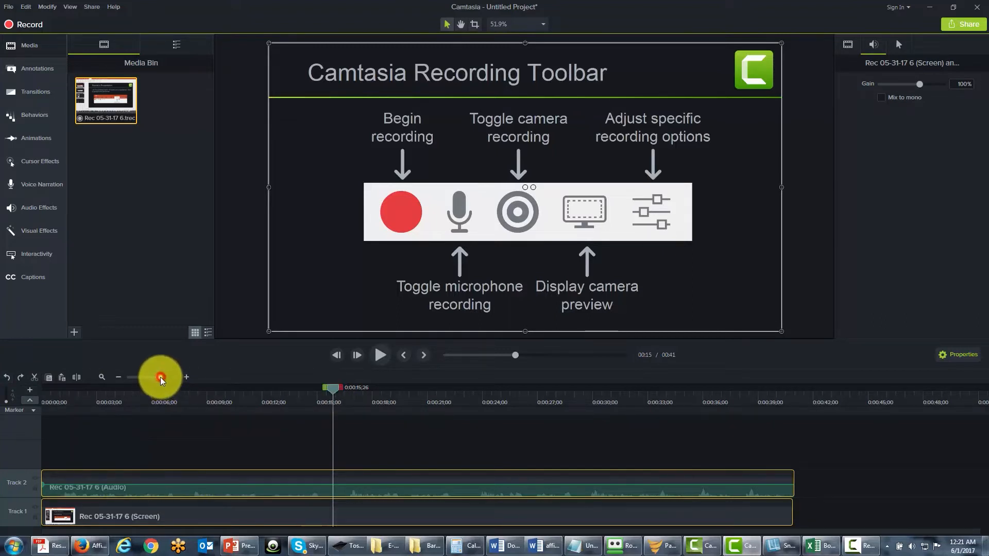
Zoom the timeline out and back in until the clips fill most of its width, and view the marker and quiz track options.
left_click_drag(160, 377, 153, 379)
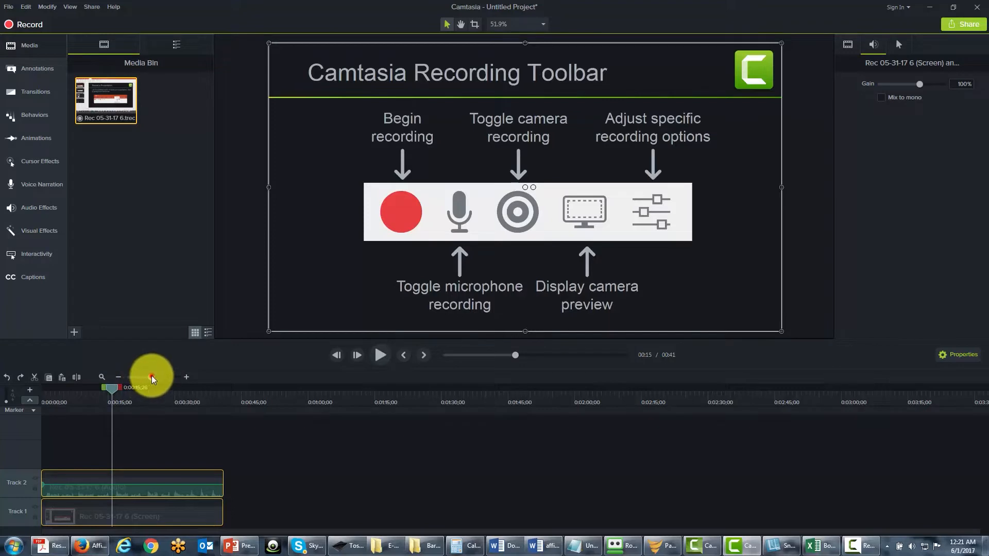
left_click_drag(152, 380, 160, 379)
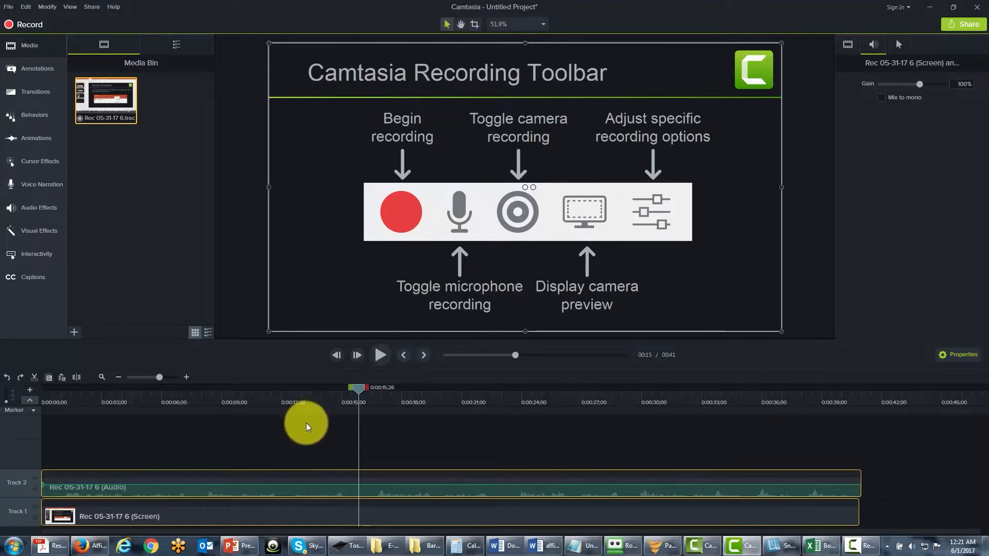
left_click(33, 412)
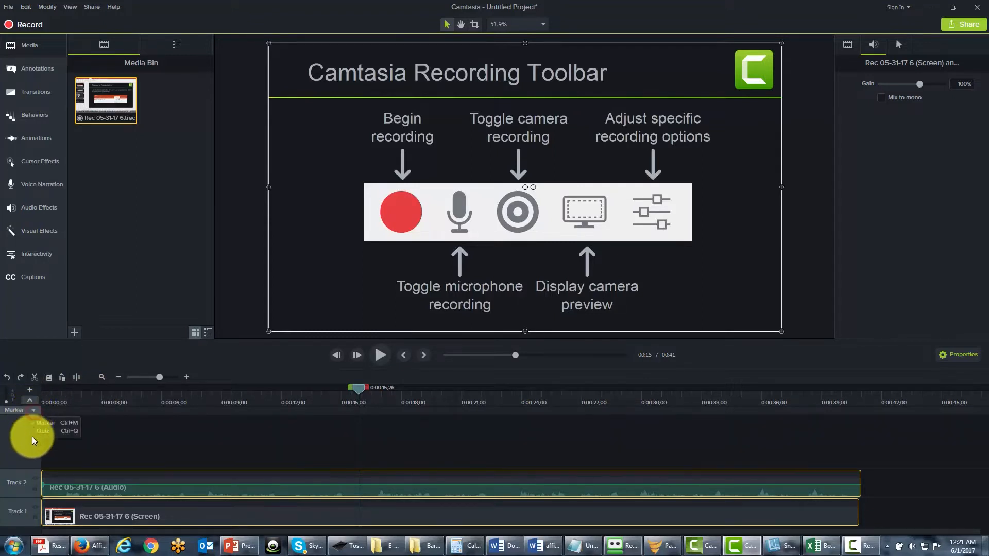
left_click(140, 433)
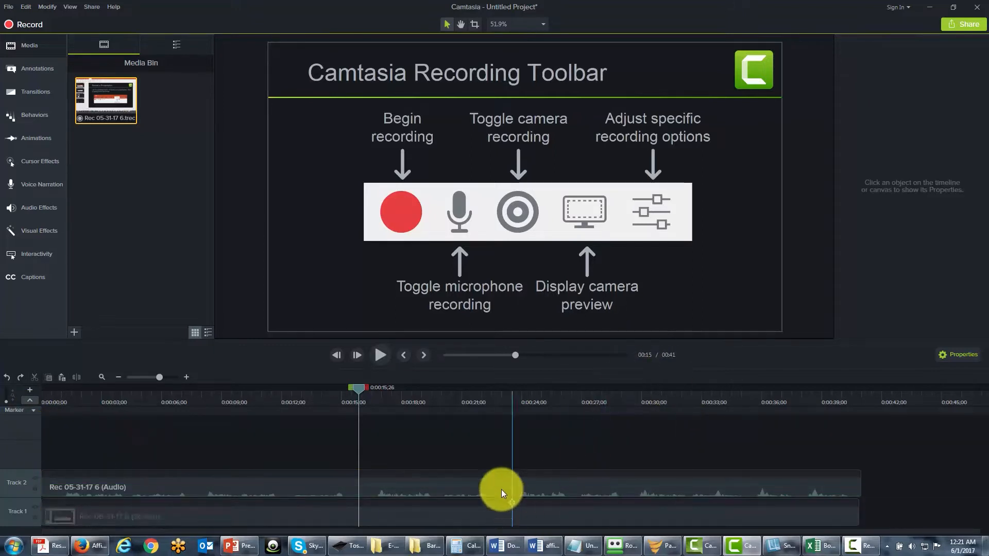
Select the audio clip on Track 2, hide and show its properties, and select the screen clip on Track 1.
left_click(475, 483)
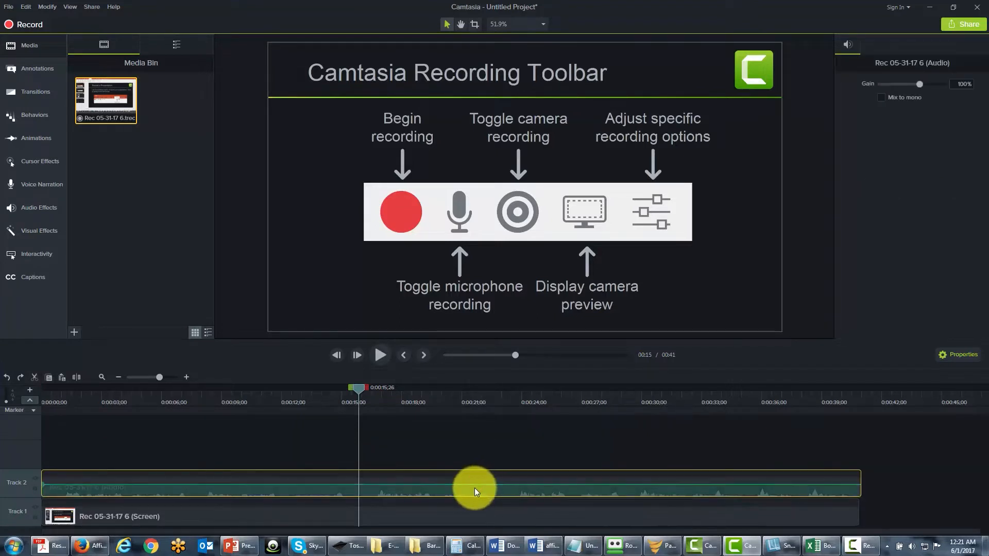
left_click(944, 356)
left_click(941, 358)
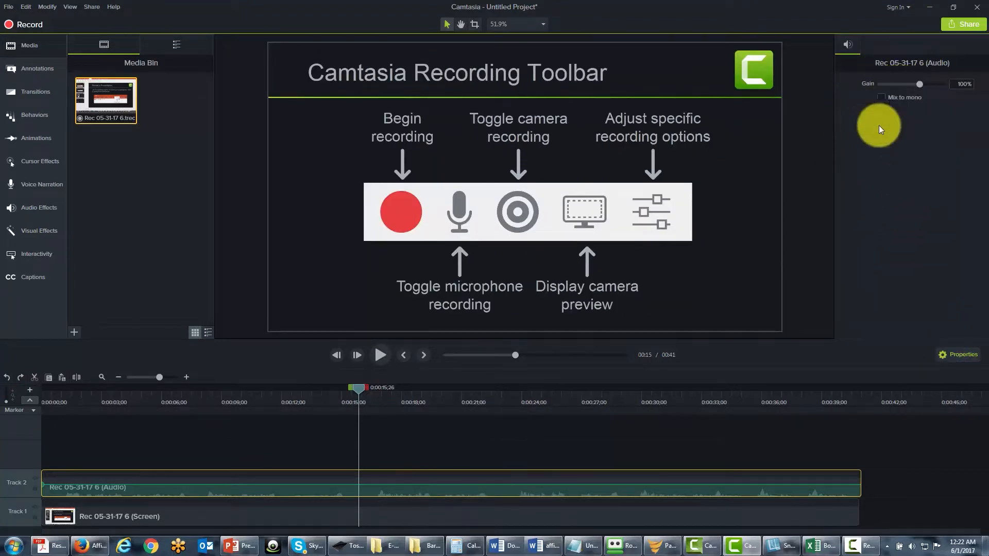
left_click(567, 518)
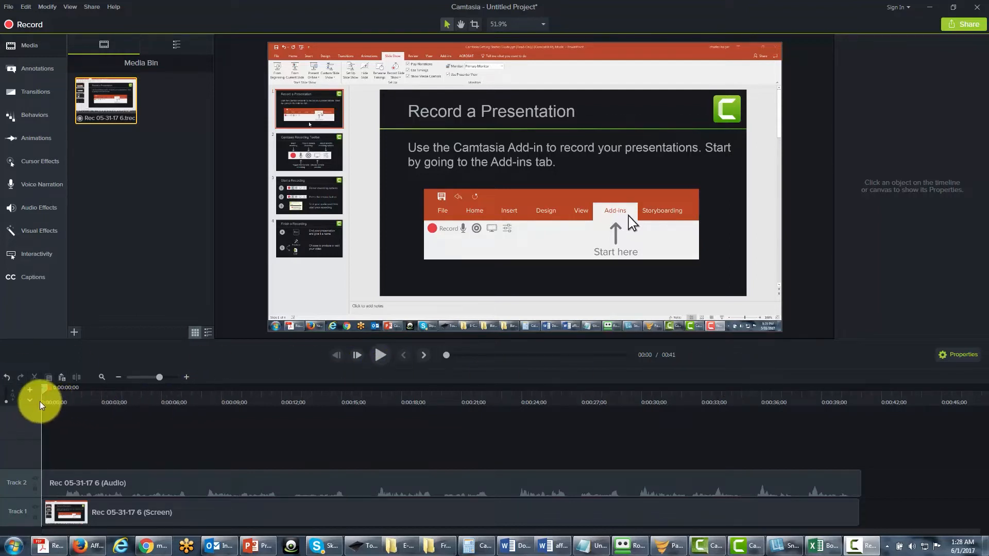
Show the marker track above the timeline tracks, hide it, and show it again.
left_click(26, 401)
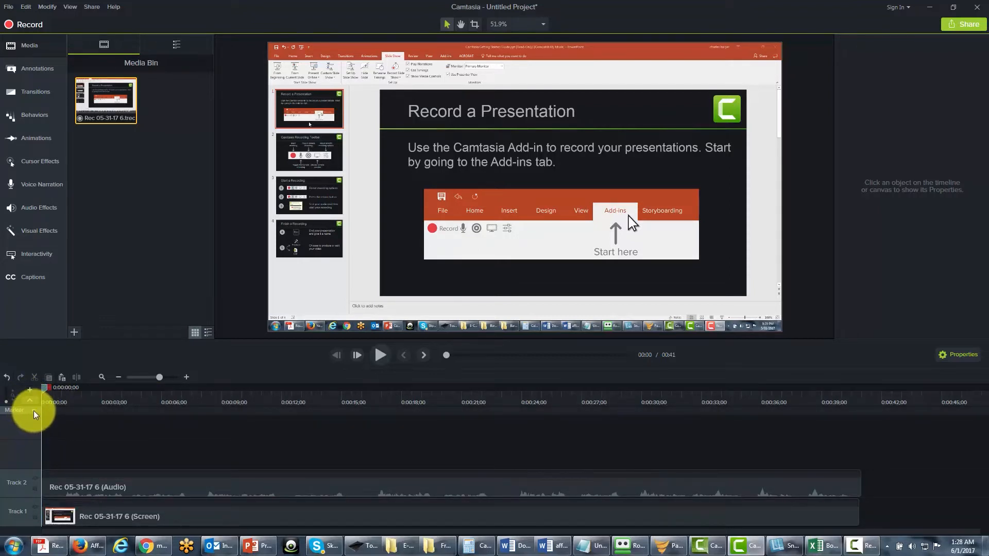
left_click(33, 411)
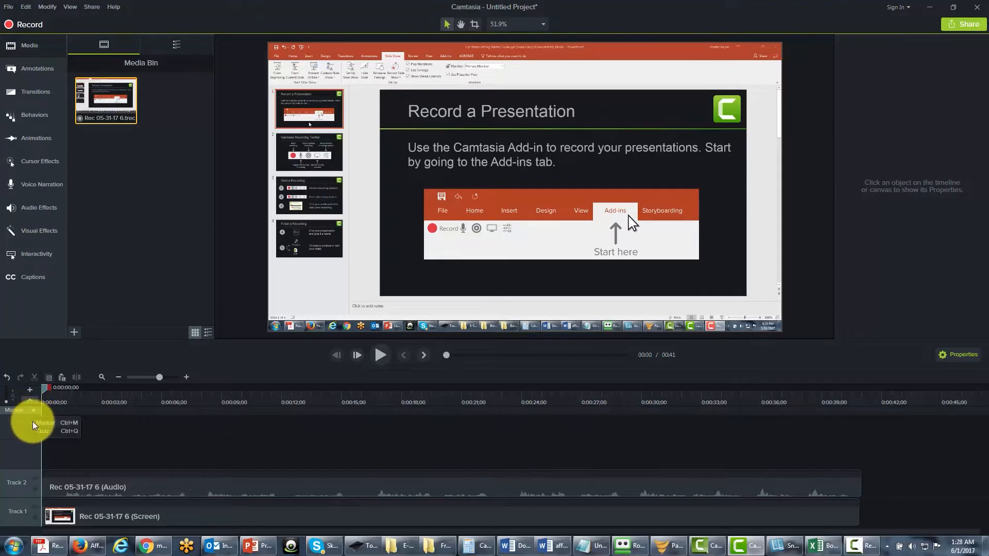
left_click(34, 425)
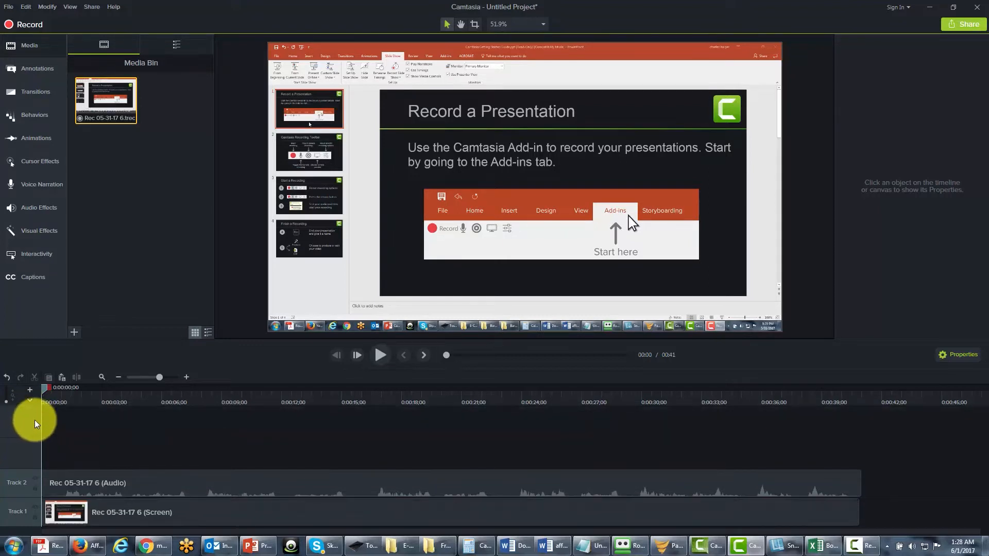
left_click(31, 403)
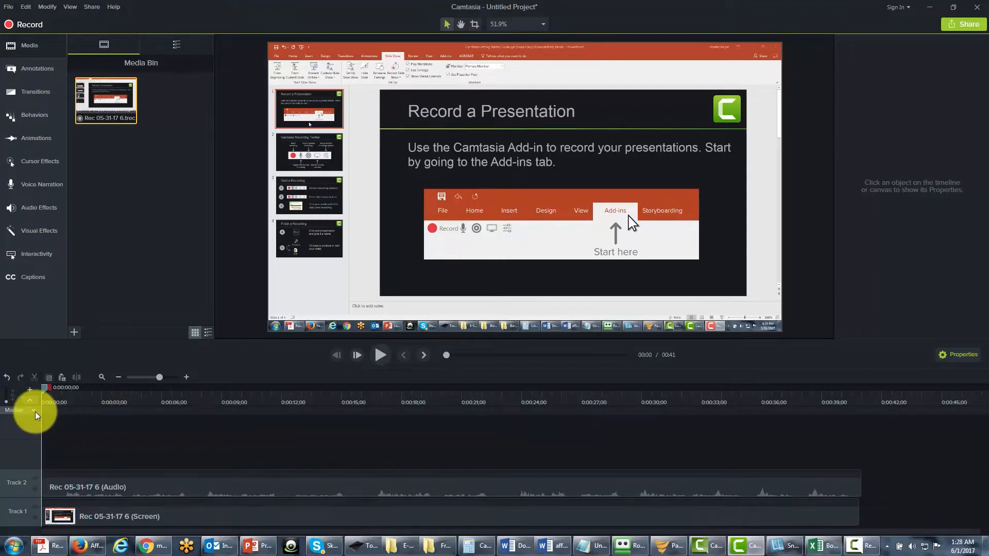
Move the playhead to about 0:11;28 and add a marker there on the marker track.
left_click_drag(40, 390, 276, 394)
mouse_move(275, 394)
left_mouse_down()
mouse_move(261, 393)
mouse_move(279, 393)
left_mouse_up()
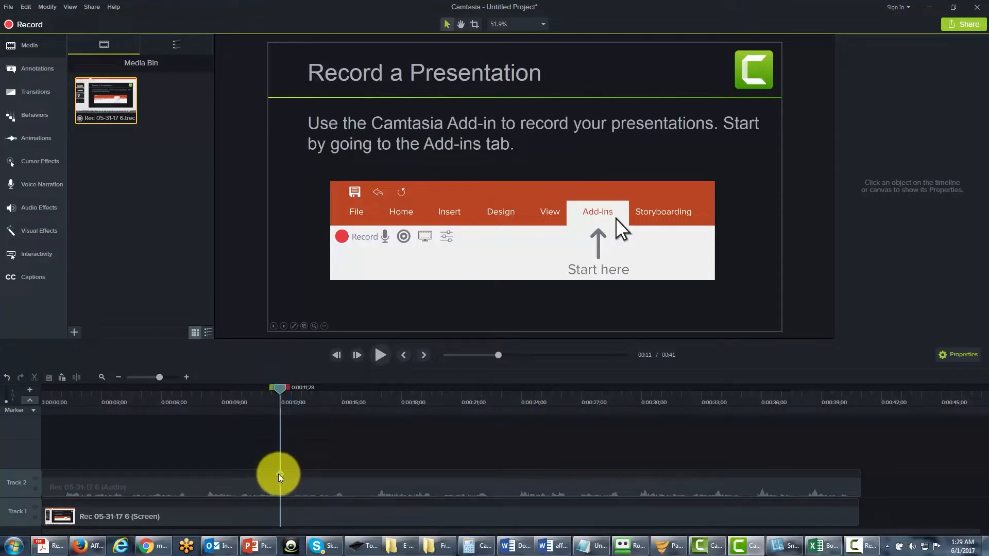
left_click(280, 411)
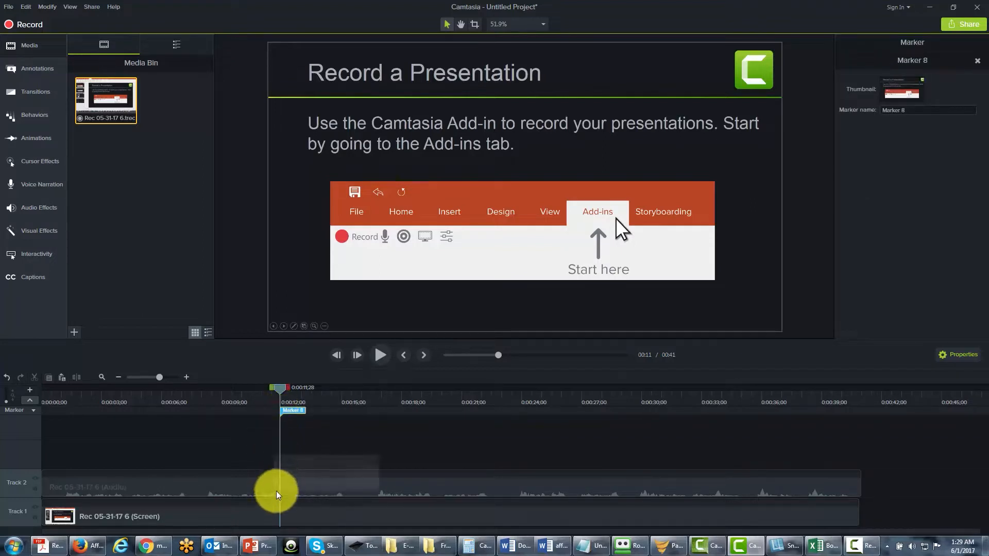
Rename the marker at 0:11;28 as Edit.
right_click(294, 412)
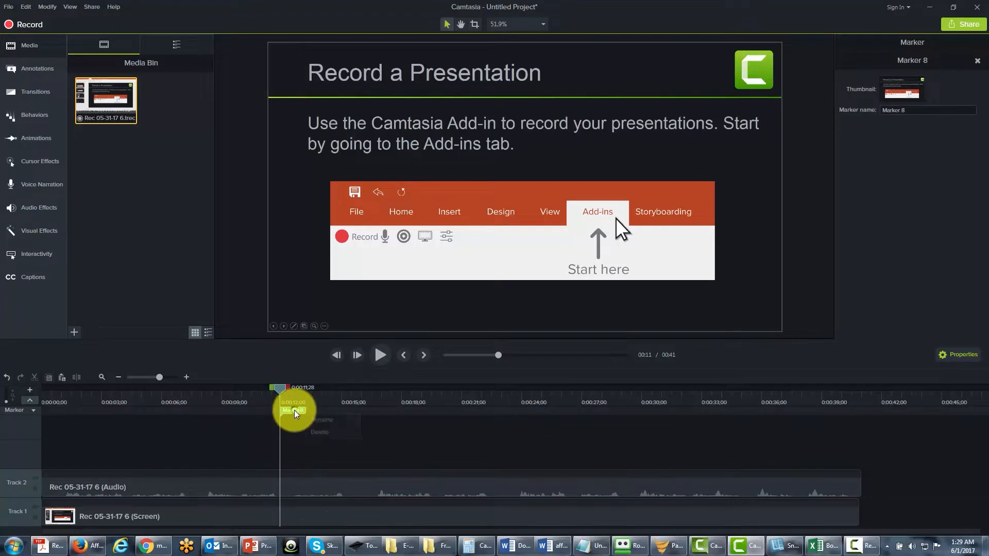
left_click(320, 420)
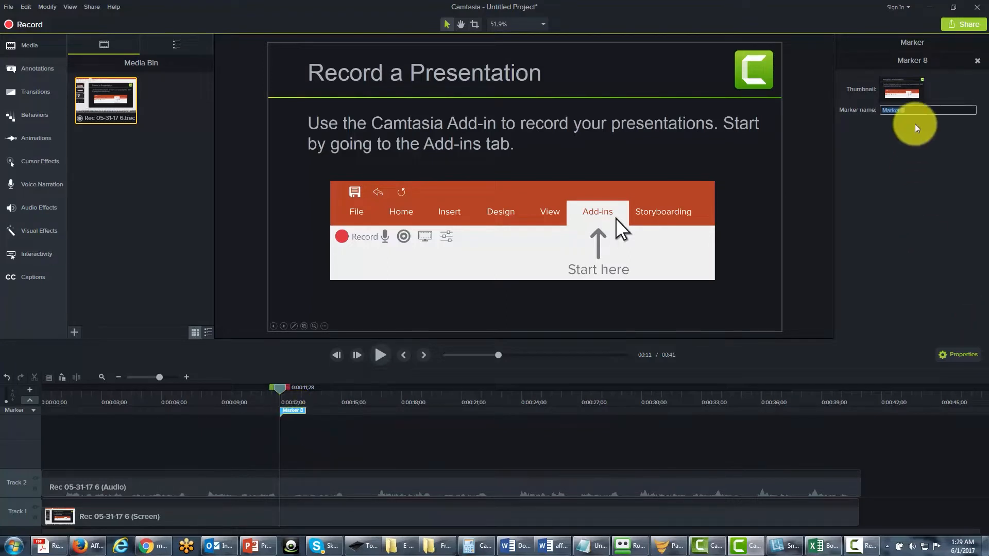
type("Edit")
key("Return")
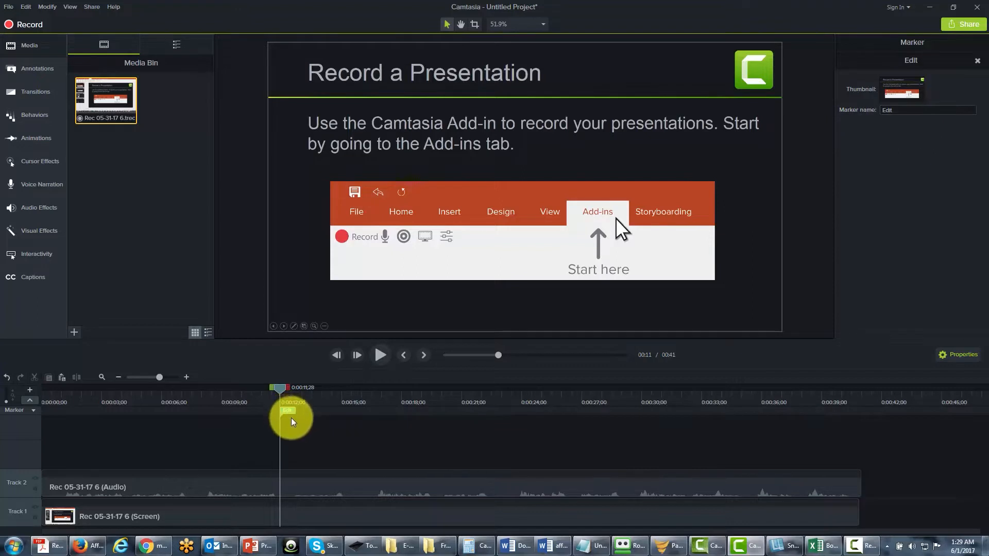
Move the playhead to about 0:19;19, add a second marker there, and name it Edit Again.
left_click_drag(279, 389, 435, 401)
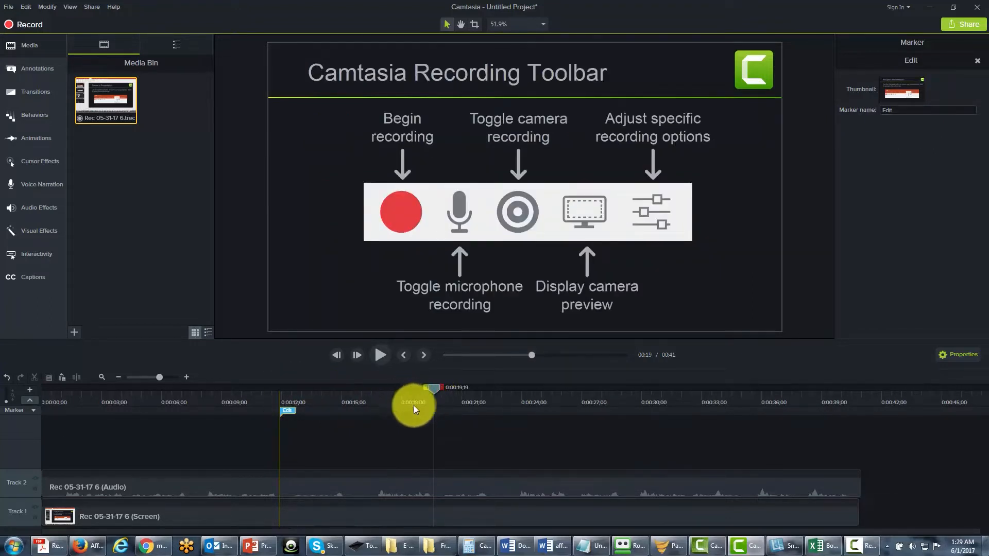
left_click(432, 412)
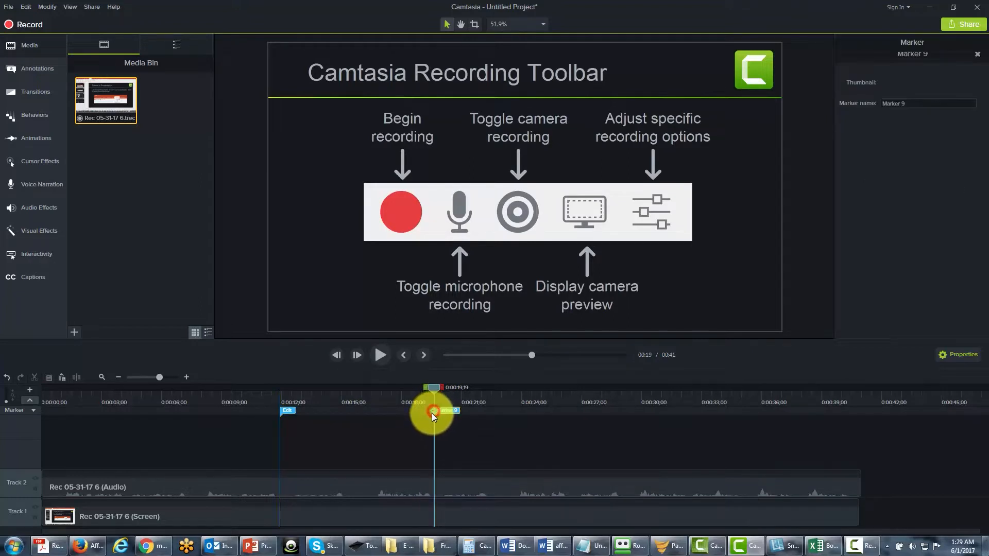
double_click(445, 411)
type("Edit Again")
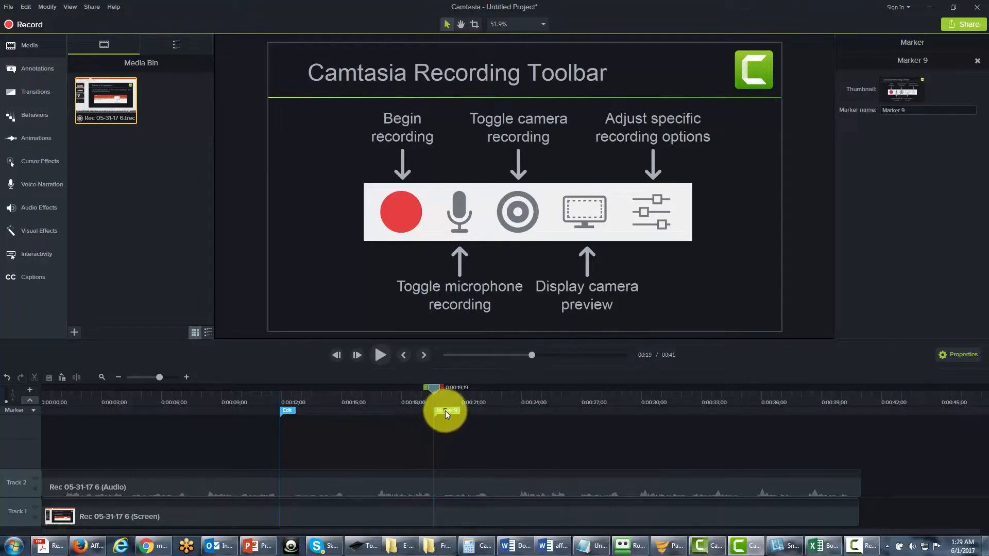
Move the playhead to about 0:29;00 and add a third marker at that point.
left_click_drag(436, 389, 621, 389)
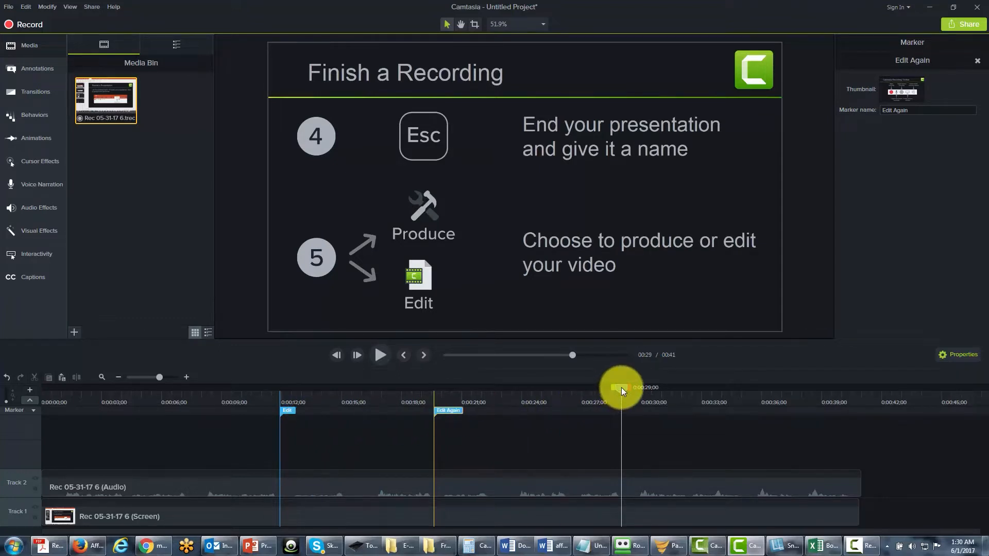
left_click_drag(622, 391, 622, 411)
left_click(622, 411)
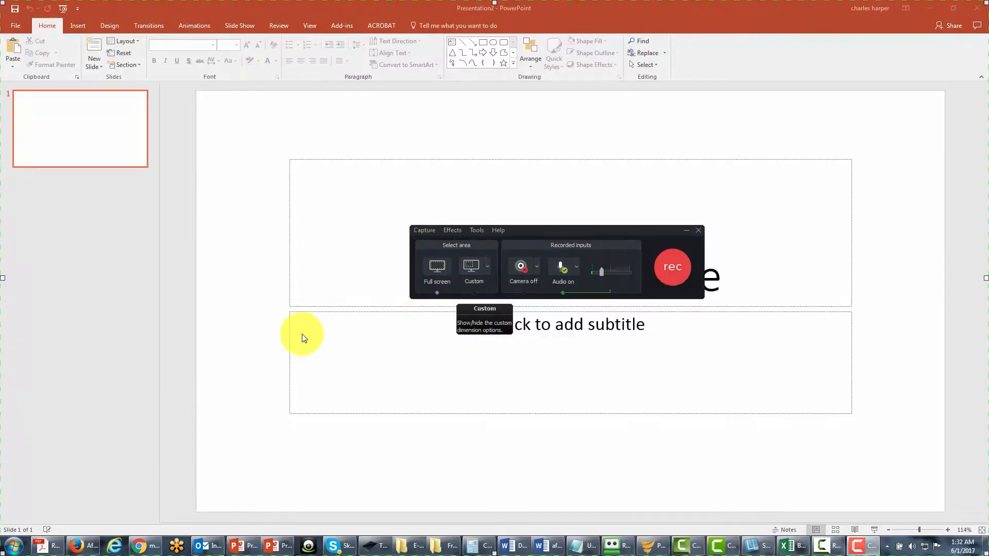
Enable the Effects toolbar in the recorder's recording toolbars settings, and start a full-screen recording.
left_click(478, 231)
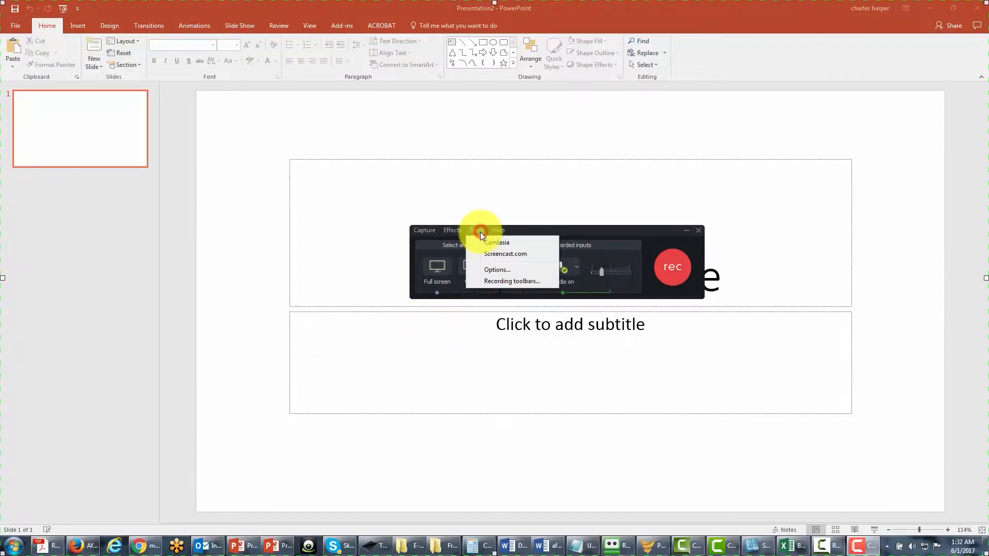
left_click(496, 282)
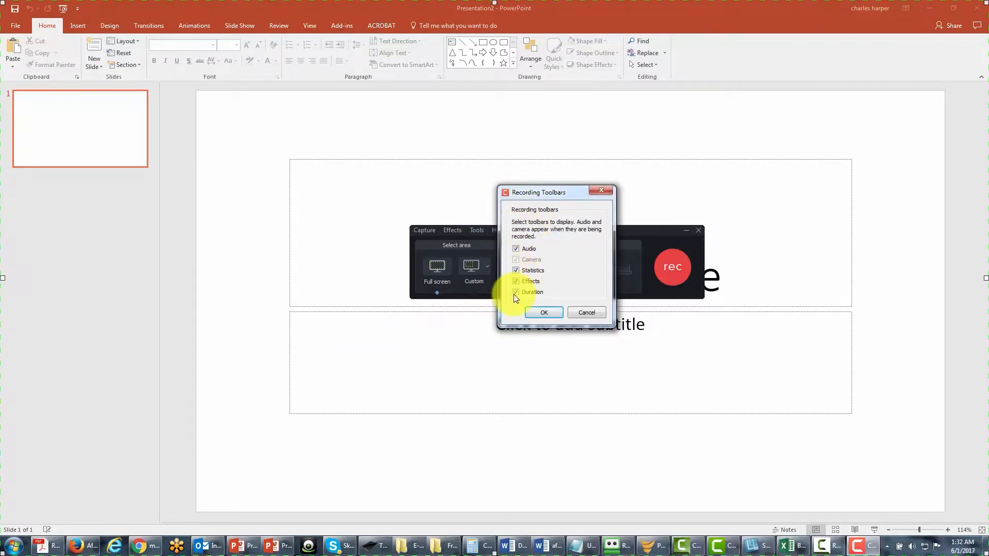
left_click(516, 282)
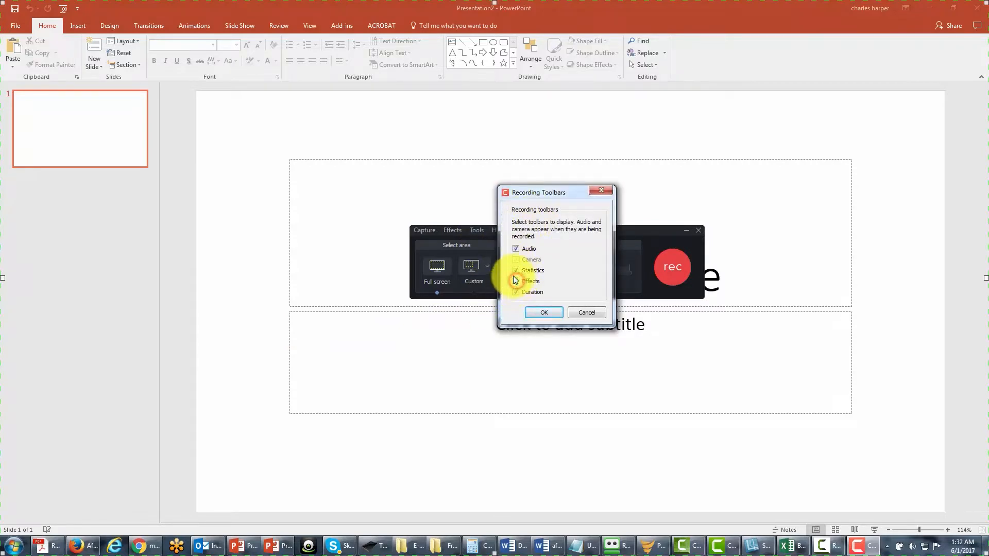
left_click(542, 313)
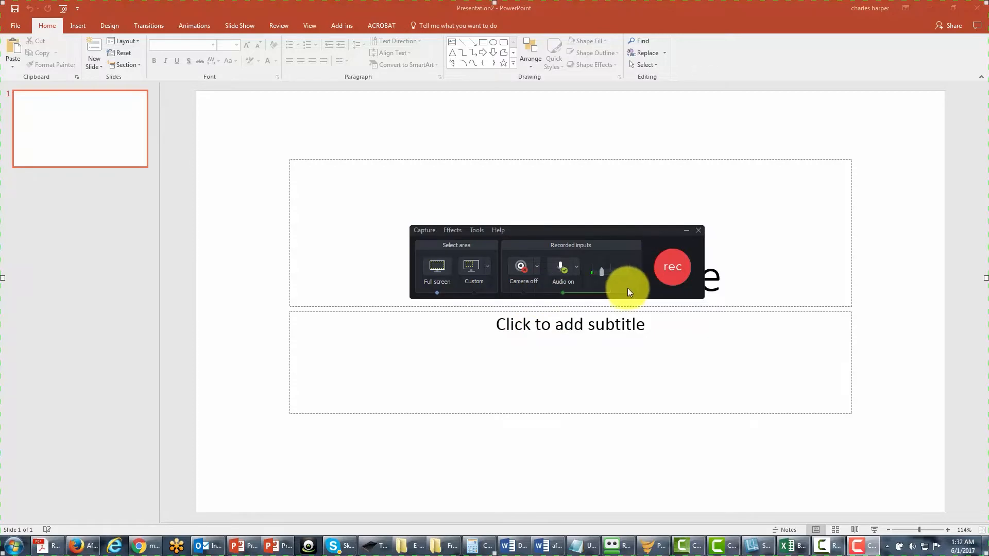
key("F9")
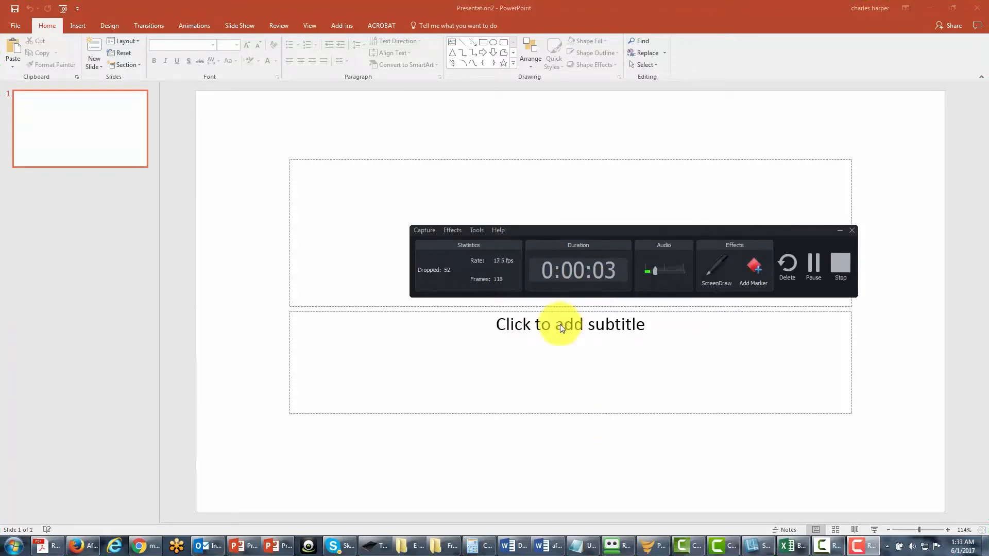
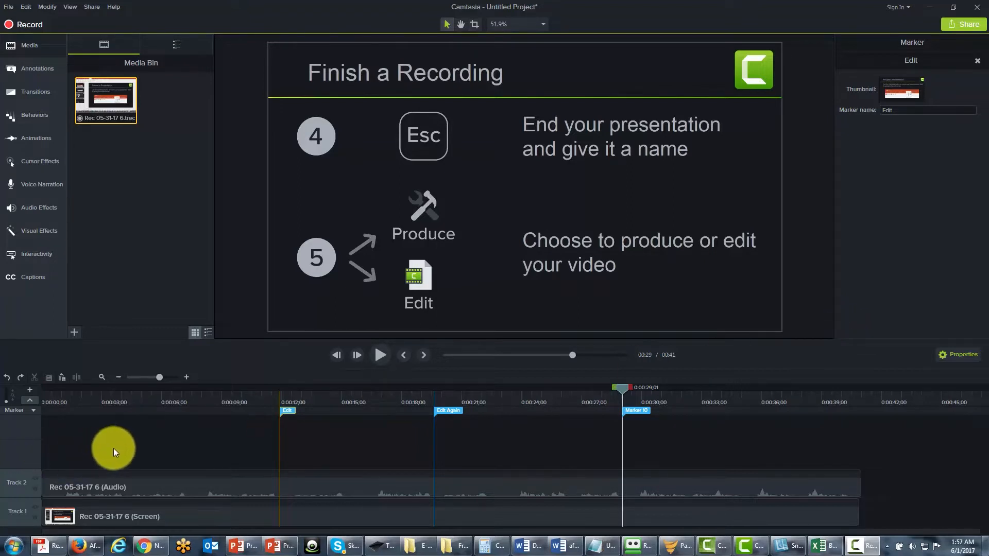
Add a timeline marker at about 0:06;03 and name it Chapter 1.
left_click(624, 390)
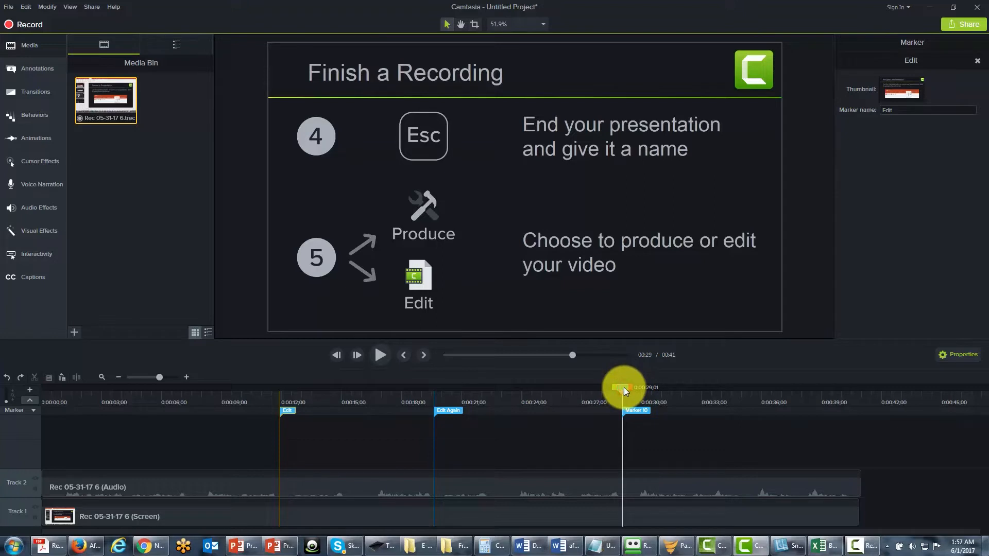
key("ctrl+Home")
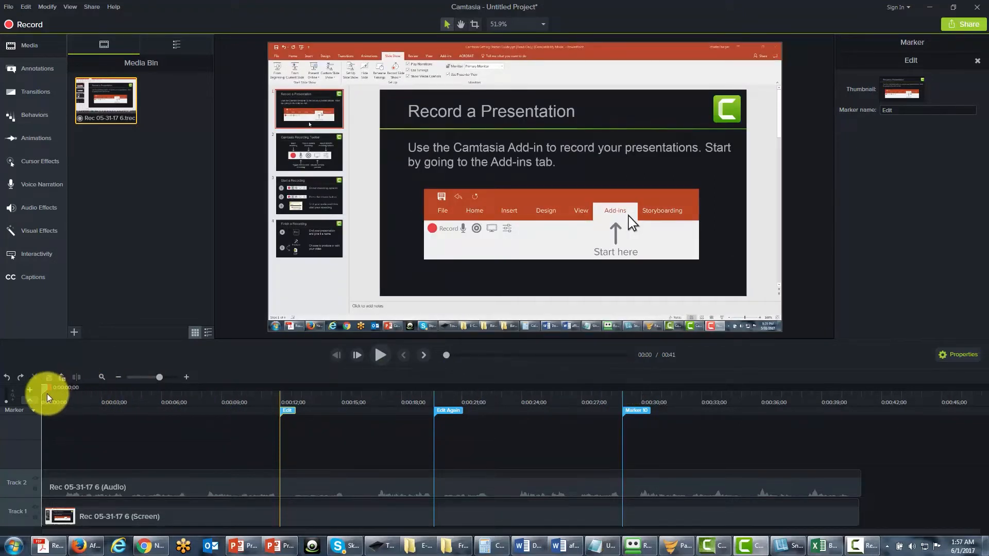
left_click_drag(43, 392, 165, 391)
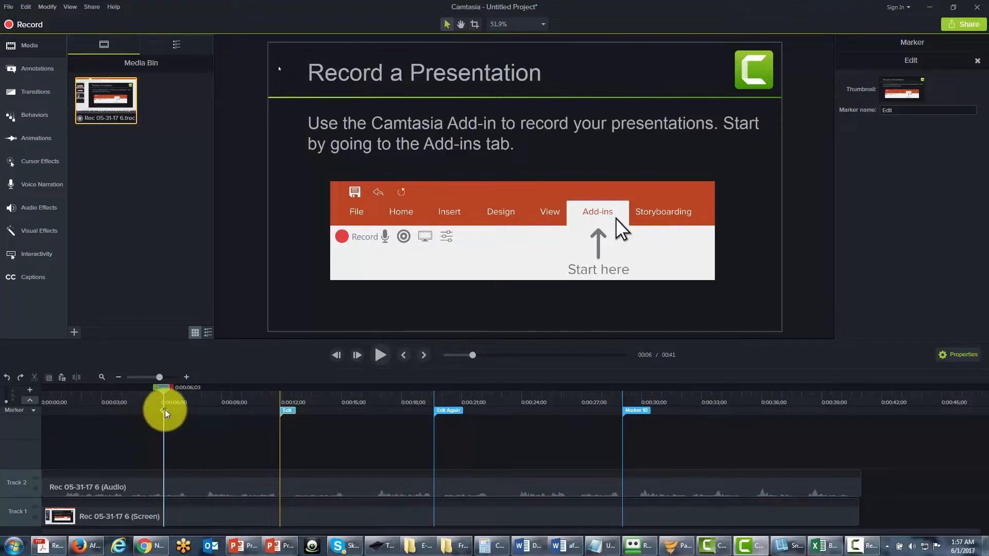
right_click(166, 413)
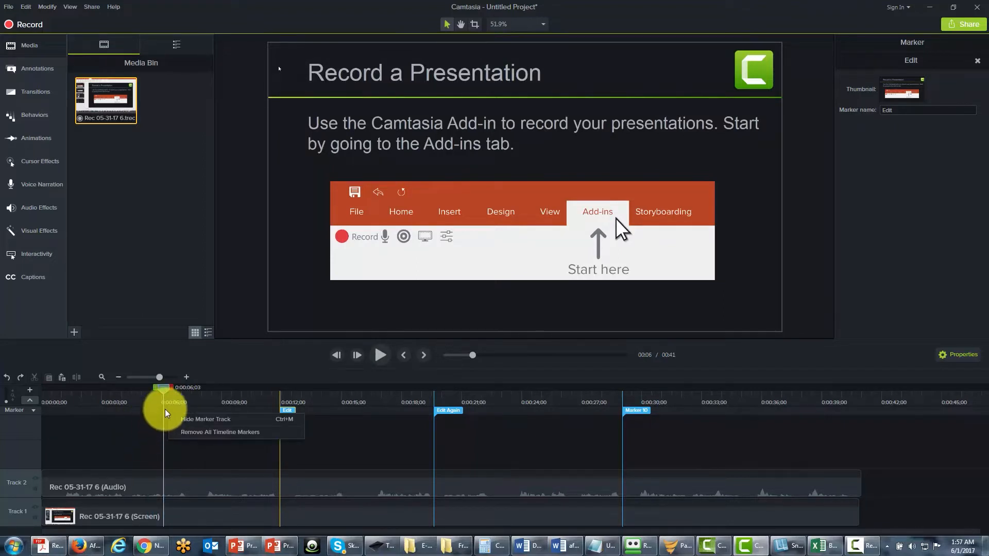
right_click(162, 416)
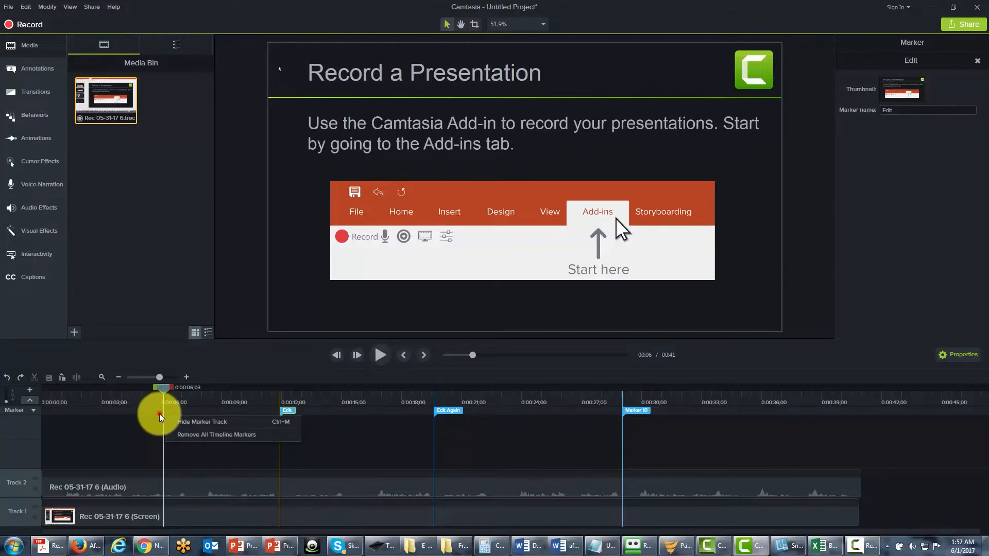
left_click(165, 416)
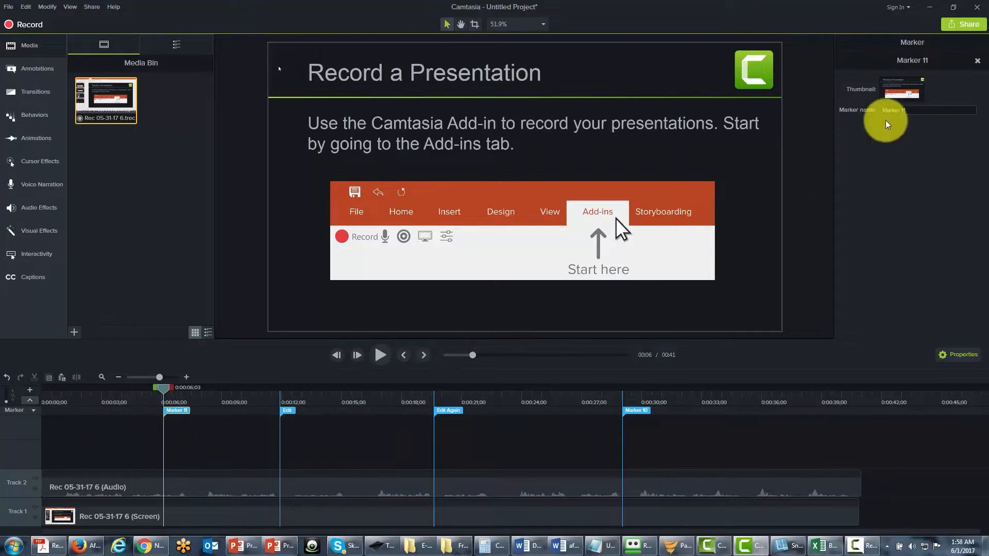
left_click(913, 111)
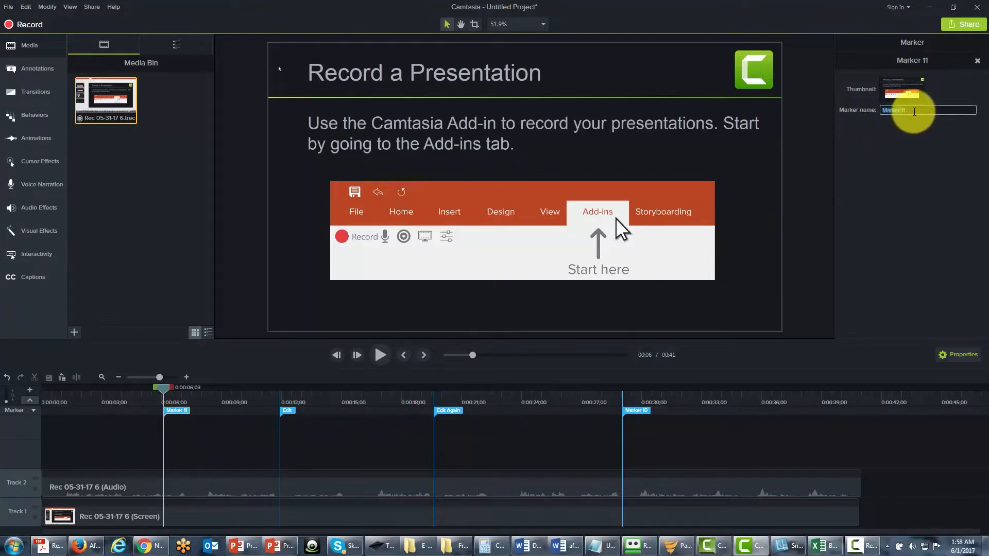
type("Chapt")
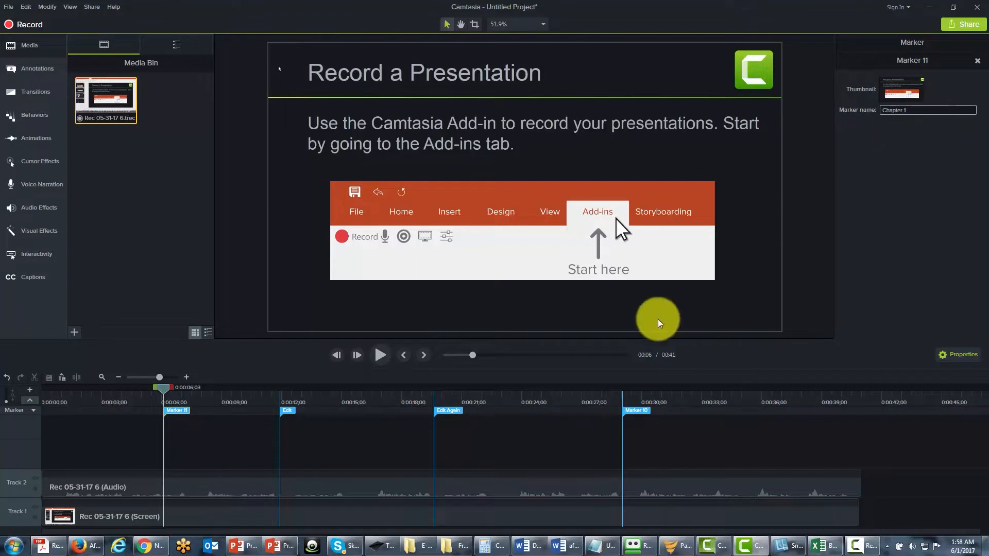
Rename the Edit, Edit Again and Marker 10 markers as Chapter 2, Chapter 3 and Chapter 4.
right_click(285, 415)
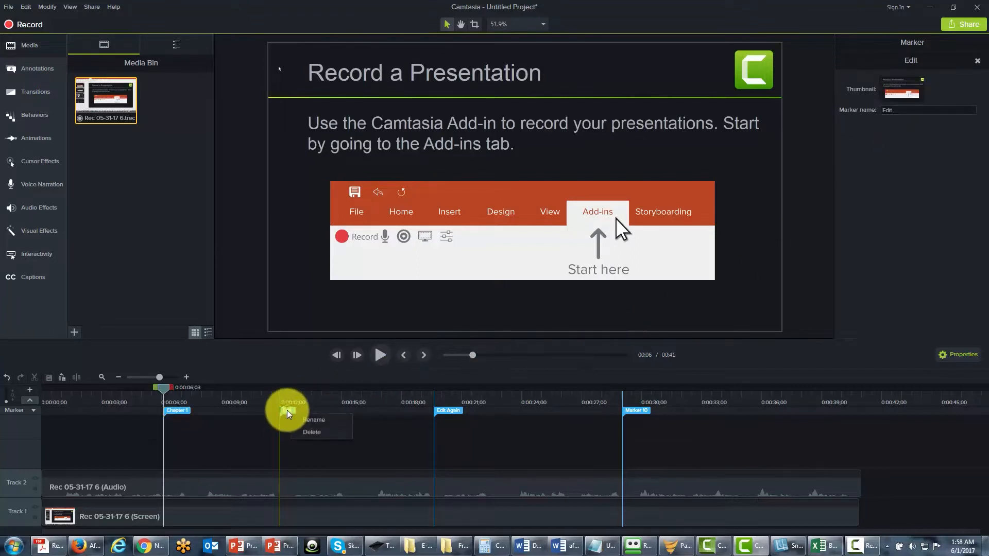
left_click(316, 423)
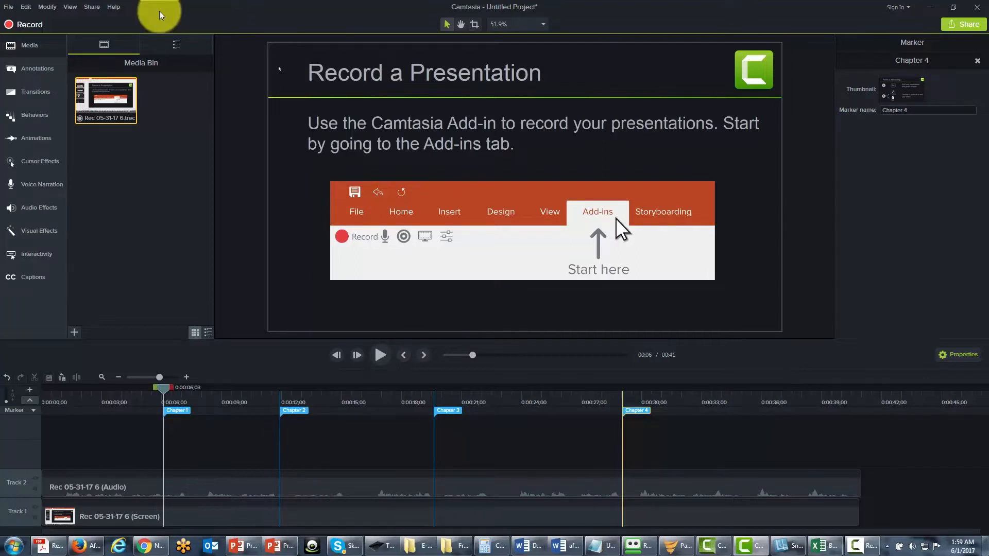
Start a new custom production in the MP4 - Smart Player (HTML5) format and open the additional Smart Player options.
left_click(89, 8)
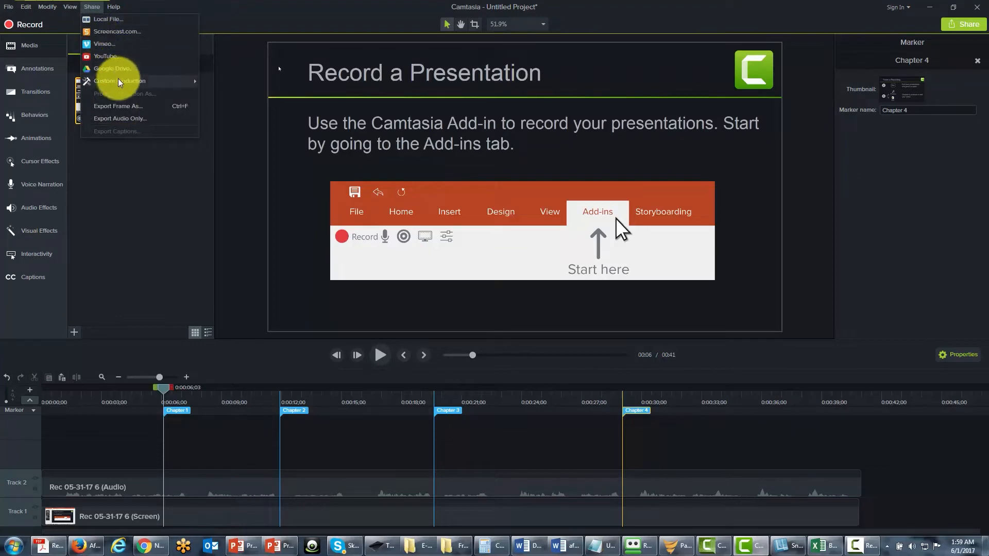
mouse_move(121, 81)
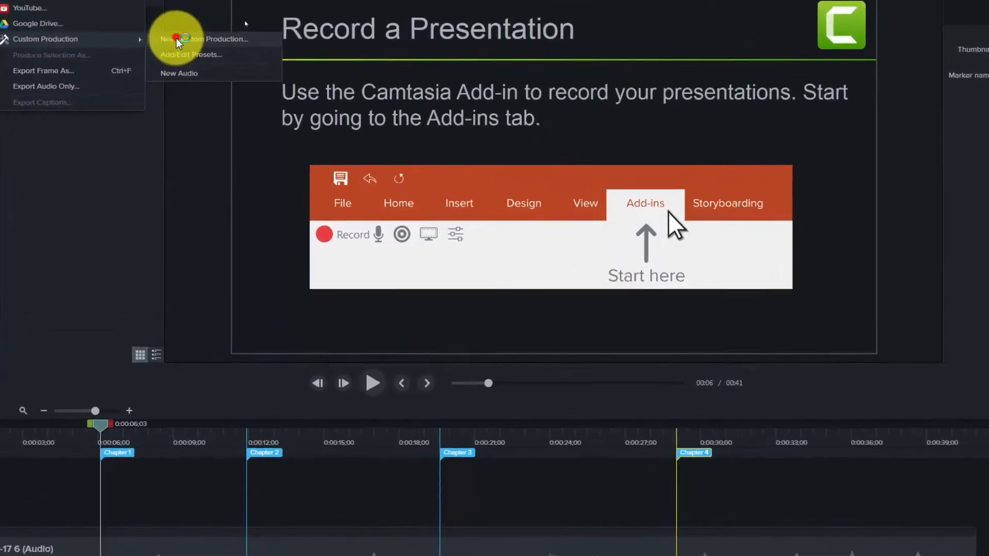
left_click(223, 81)
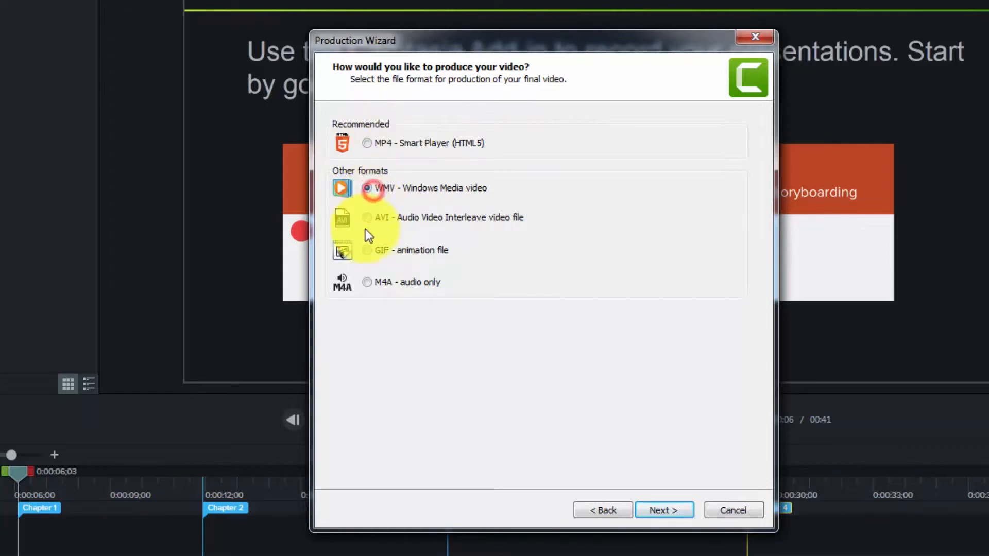
left_click(366, 281)
left_click(367, 187)
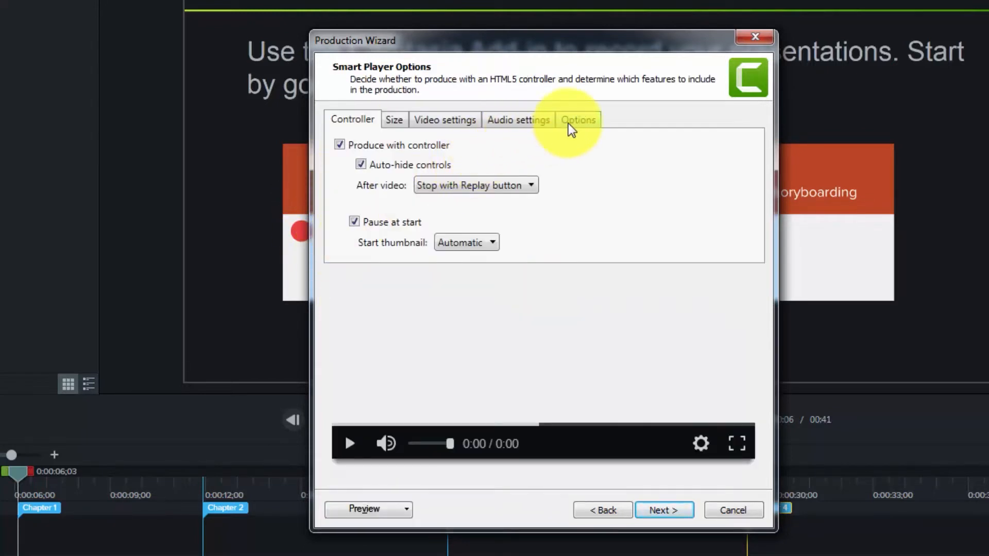
left_click(568, 123)
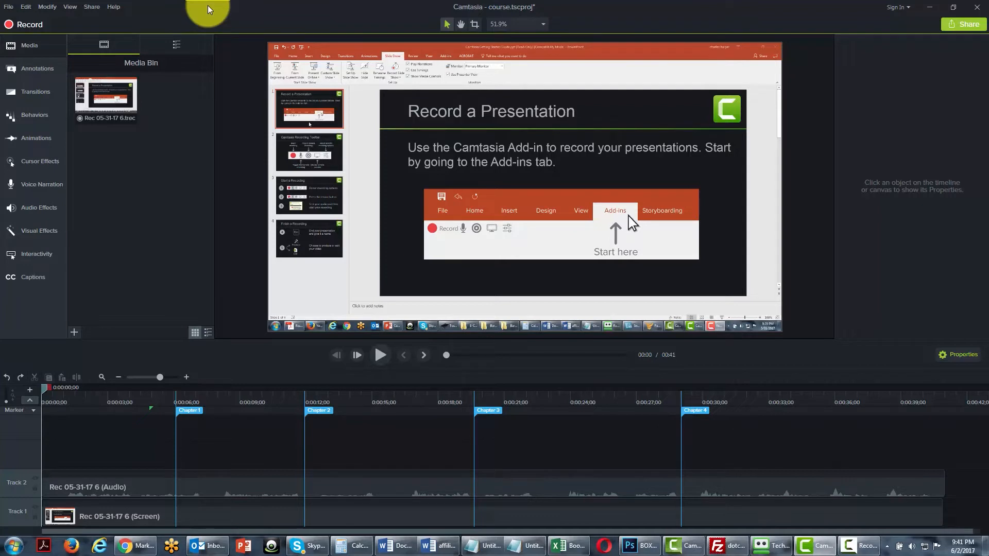
Remove all markers from the timeline.
left_click(47, 6)
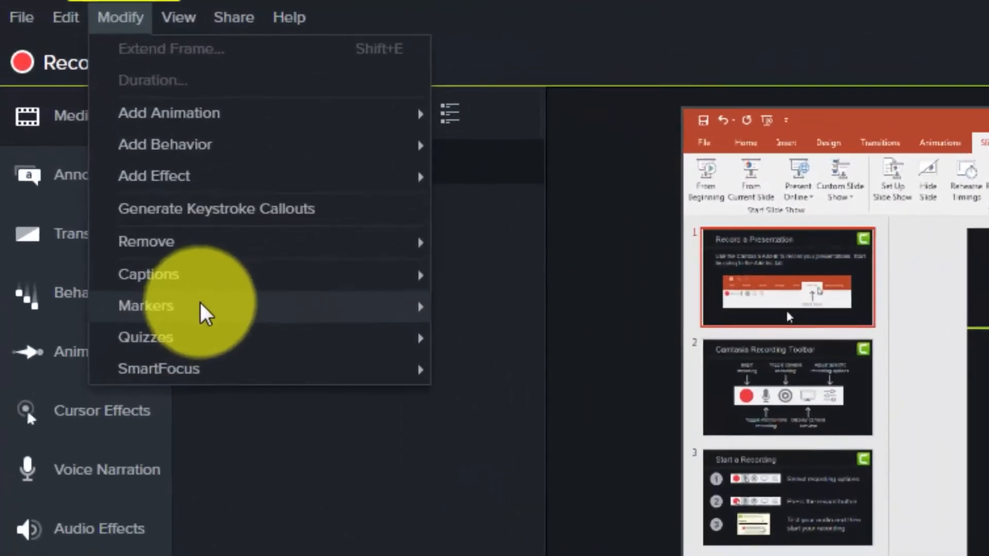
mouse_move(91, 122)
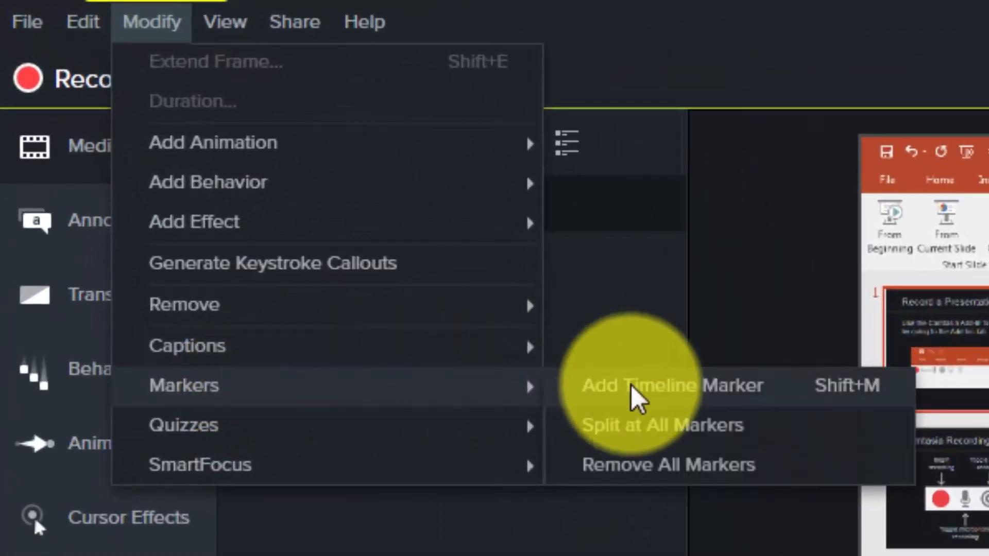
left_click(647, 464)
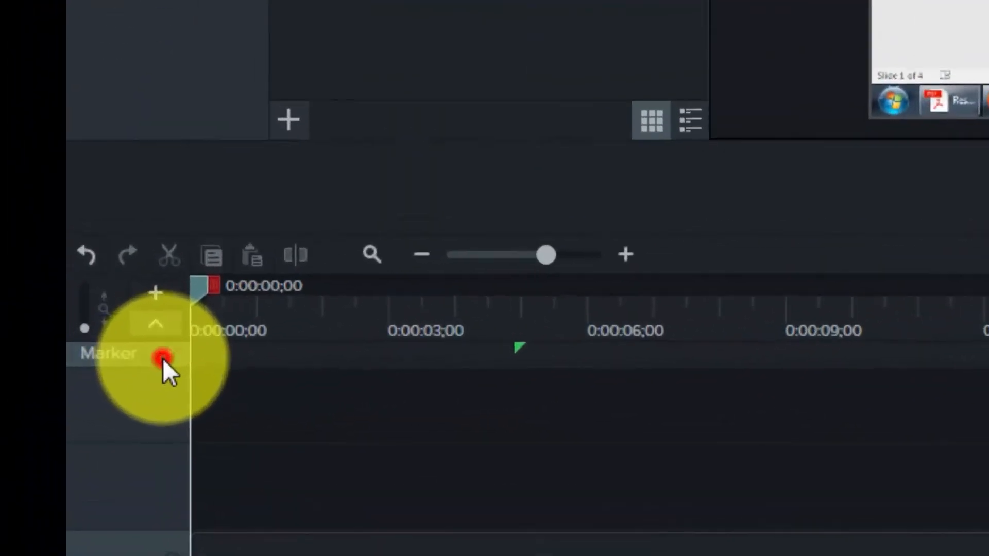
Switch the timeline's marker view to quizzes and add quizzes at about 0:19;00 and 0:27;18.
left_click(33, 412)
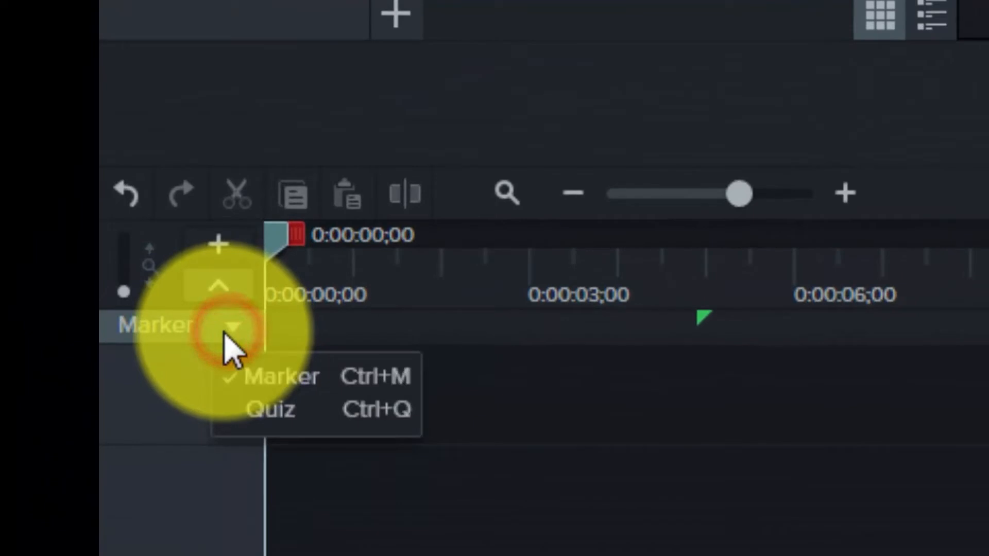
left_click(277, 410)
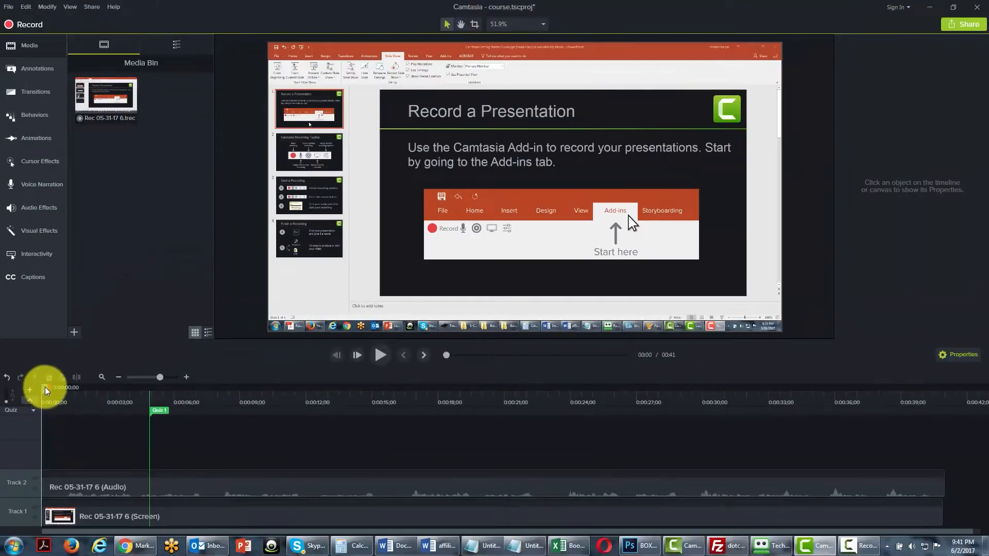
left_click_drag(45, 387, 437, 387)
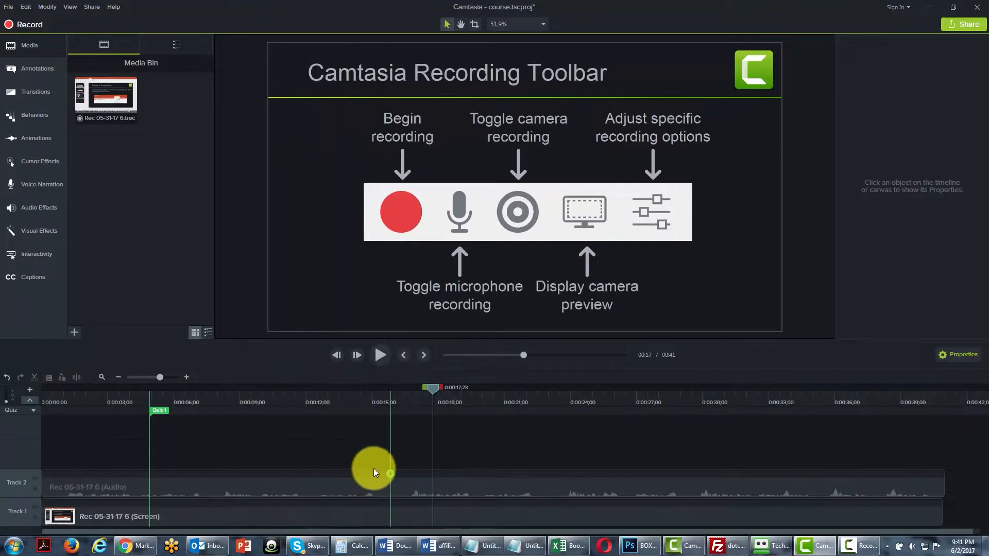
left_click(460, 410)
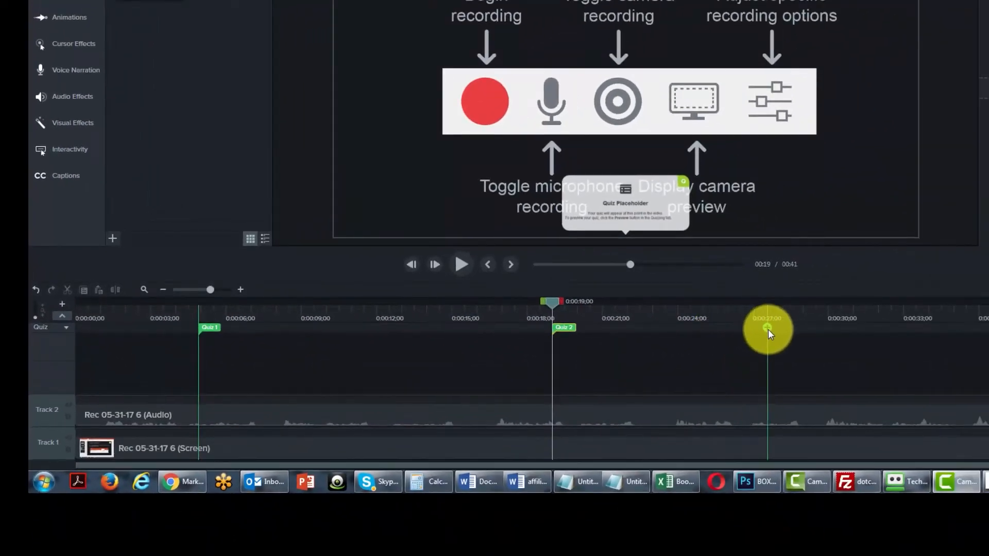
left_click(768, 329)
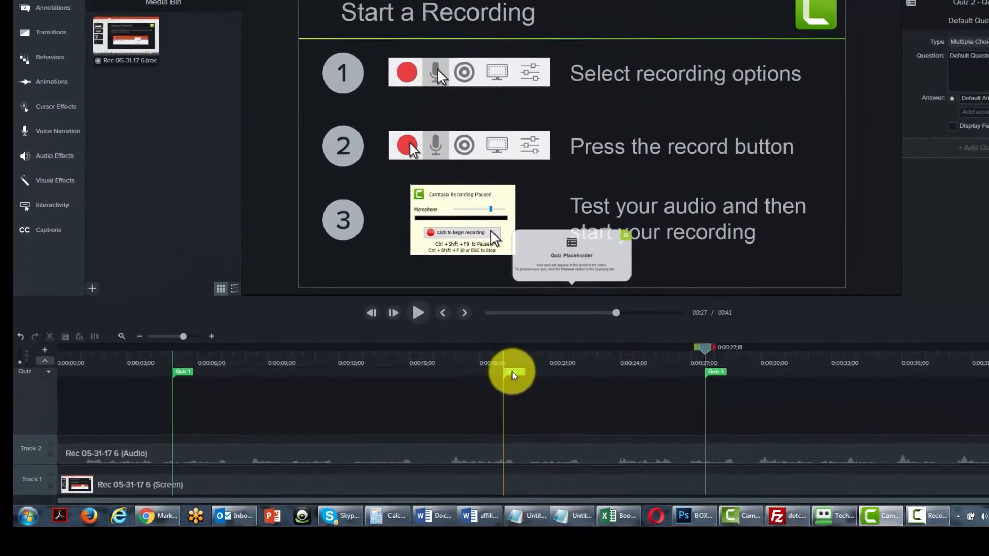
Open the question settings of the quiz at 0:19;00 and examine the available question types.
left_click(562, 328)
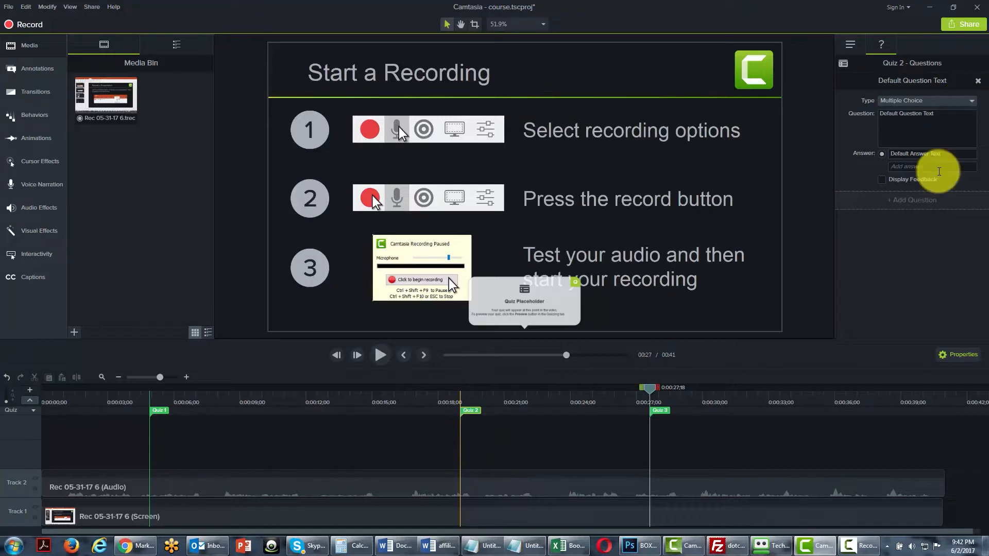
left_click(974, 103)
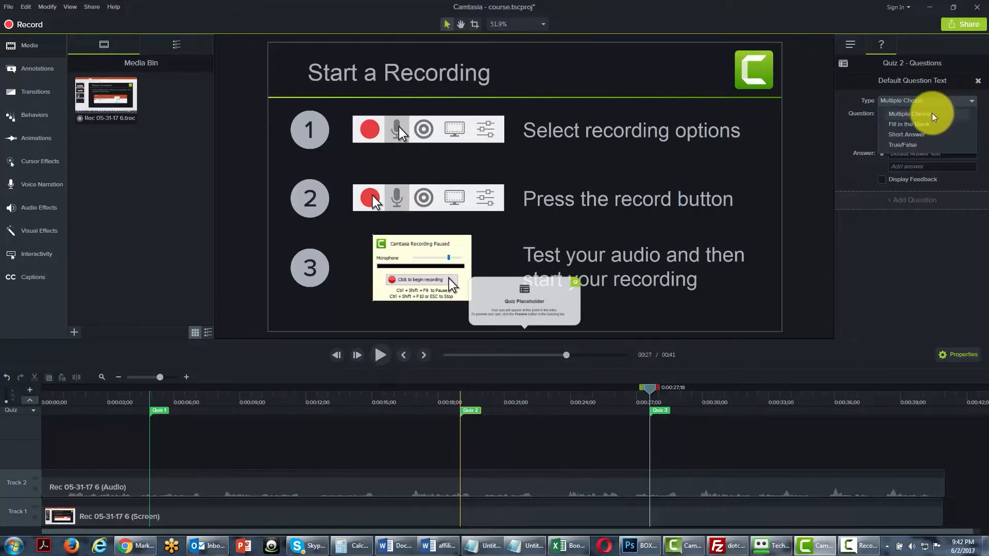
left_click(912, 273)
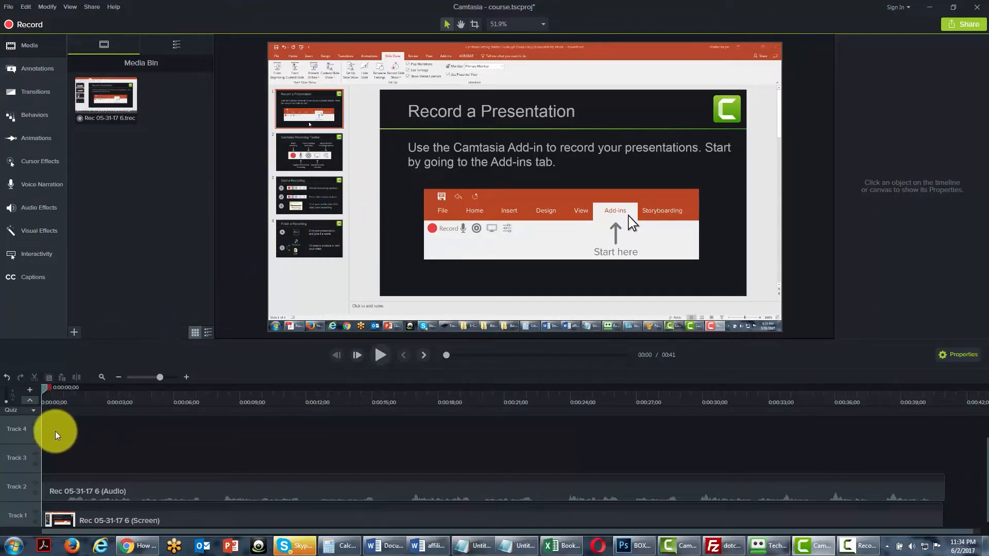
Remove the empty Track 4 and Track 3 from the timeline.
right_click(18, 438)
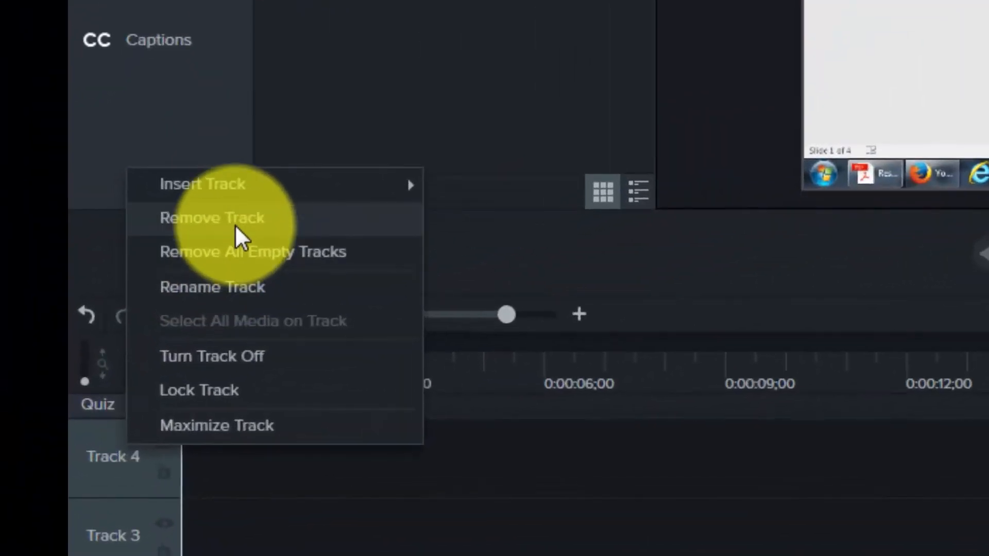
left_click(235, 224)
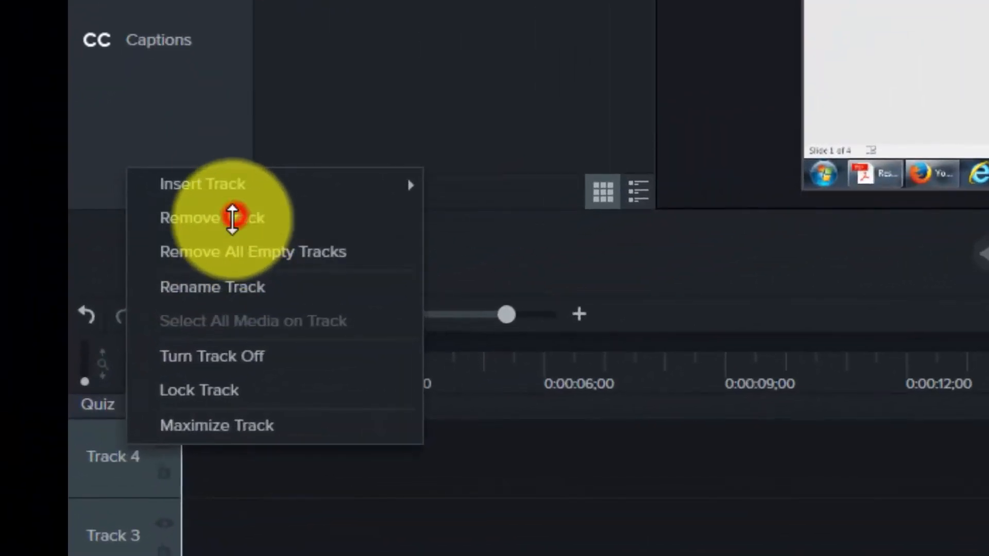
right_click(115, 530)
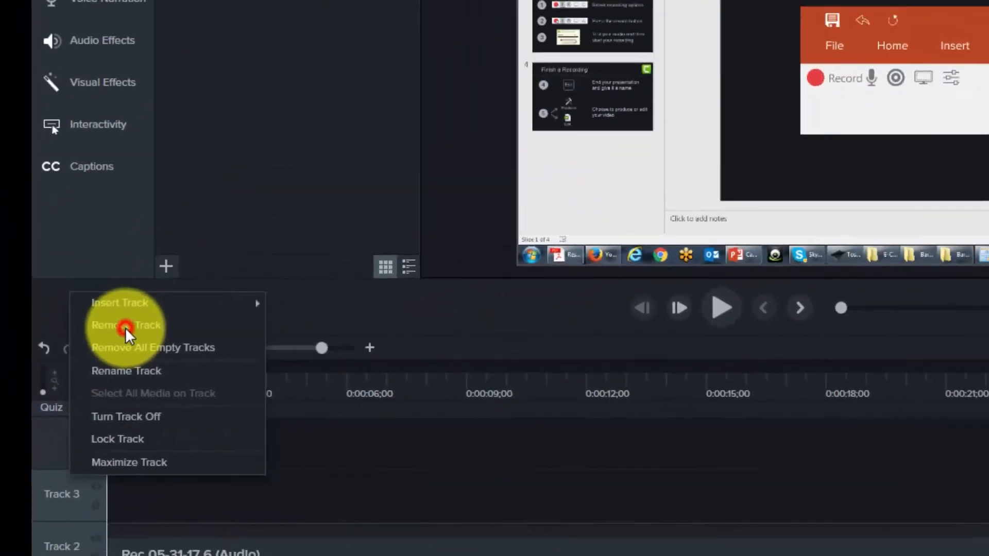
left_click(211, 280)
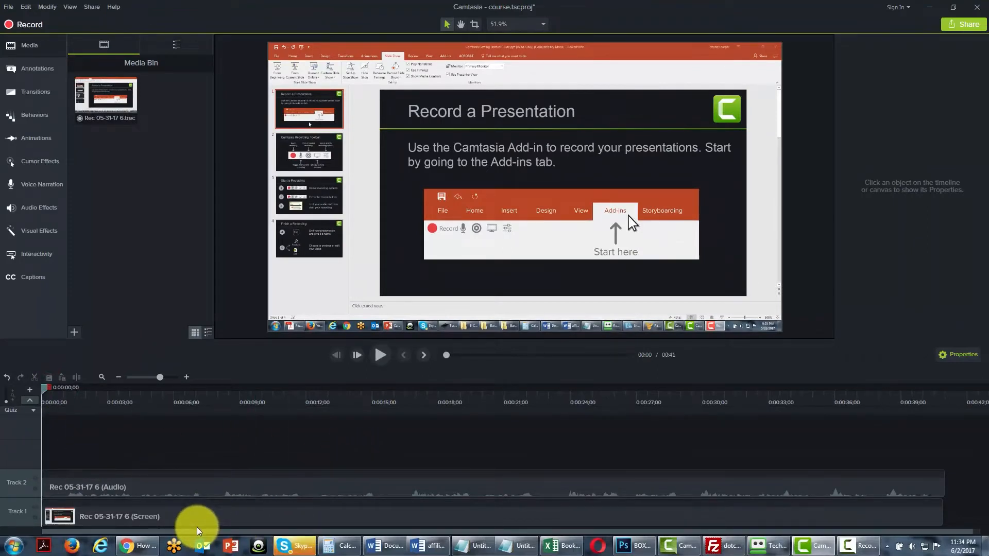
Hide the Media Bin and show it again, and examine the project's import options.
left_click(28, 50)
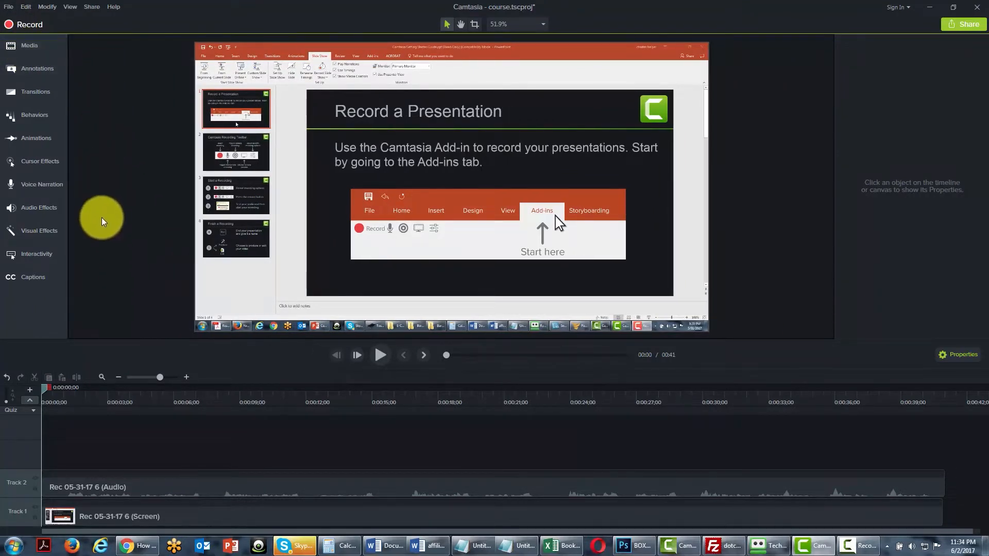
left_click(28, 46)
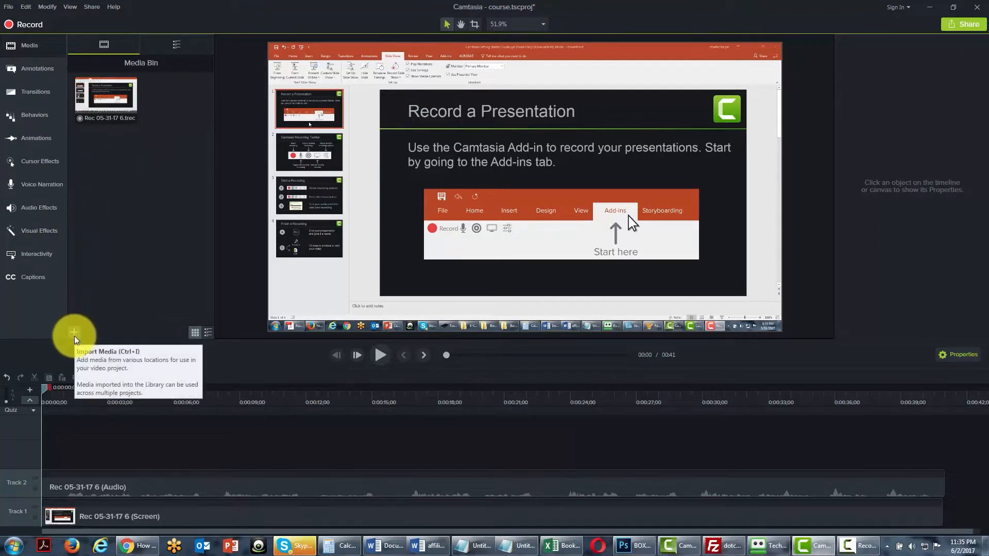
left_click(8, 7)
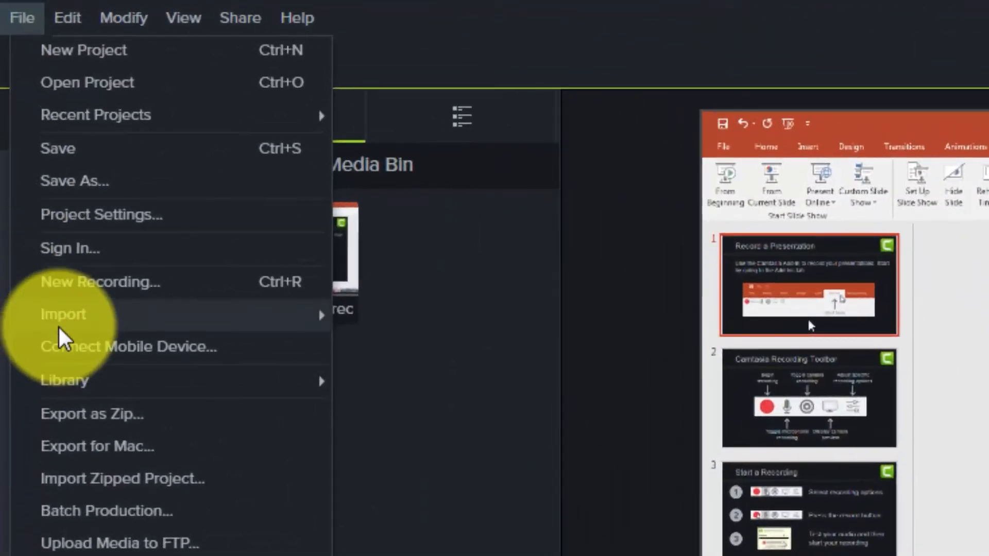
mouse_move(23, 125)
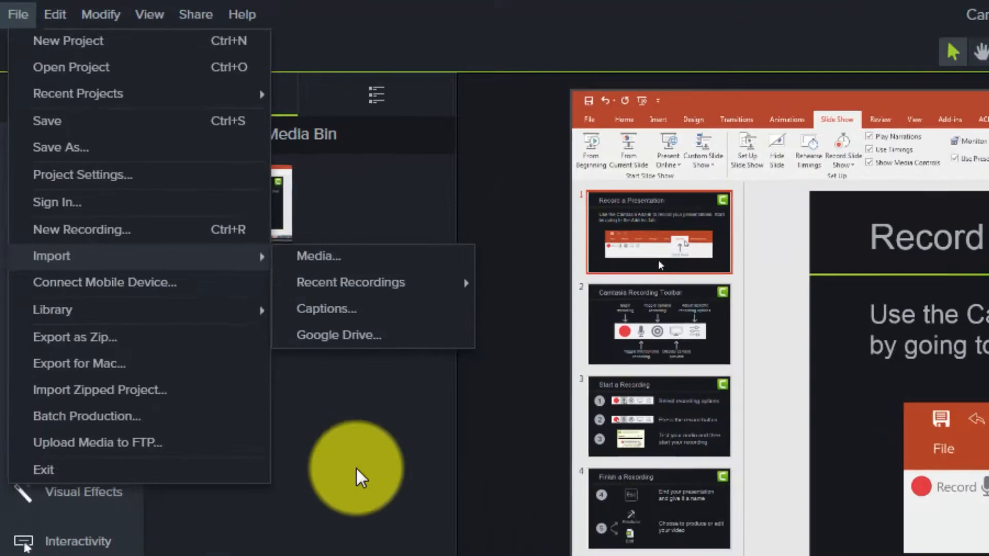
left_click(358, 472)
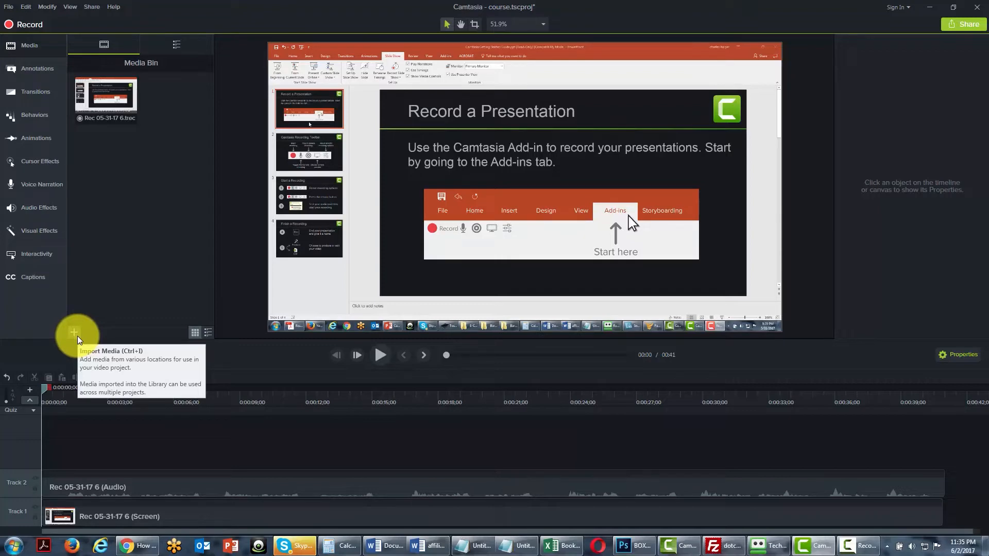
Import the interview MP3 from the Music library into the Media Bin and select it.
left_click(76, 334)
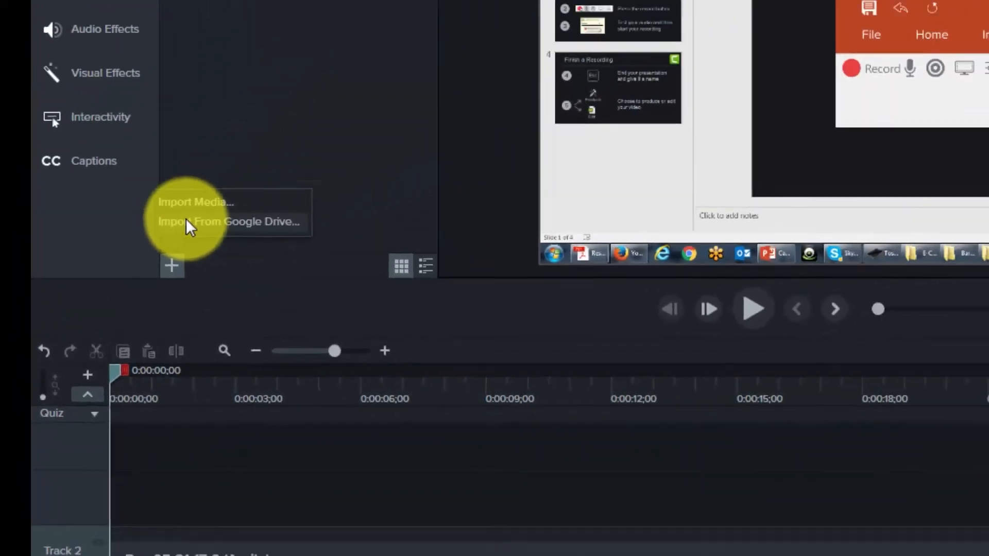
left_click(304, 105)
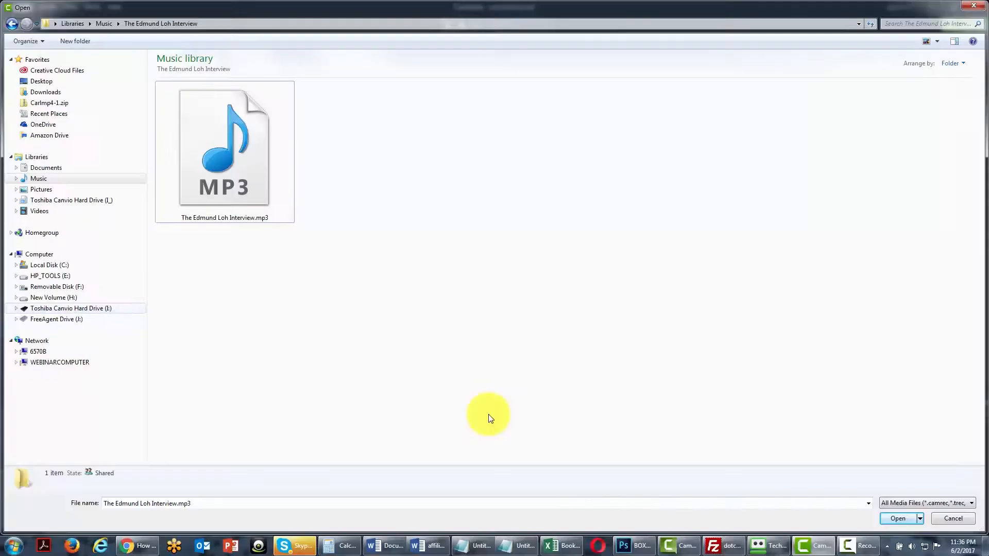
left_click(198, 164)
left_click(893, 516)
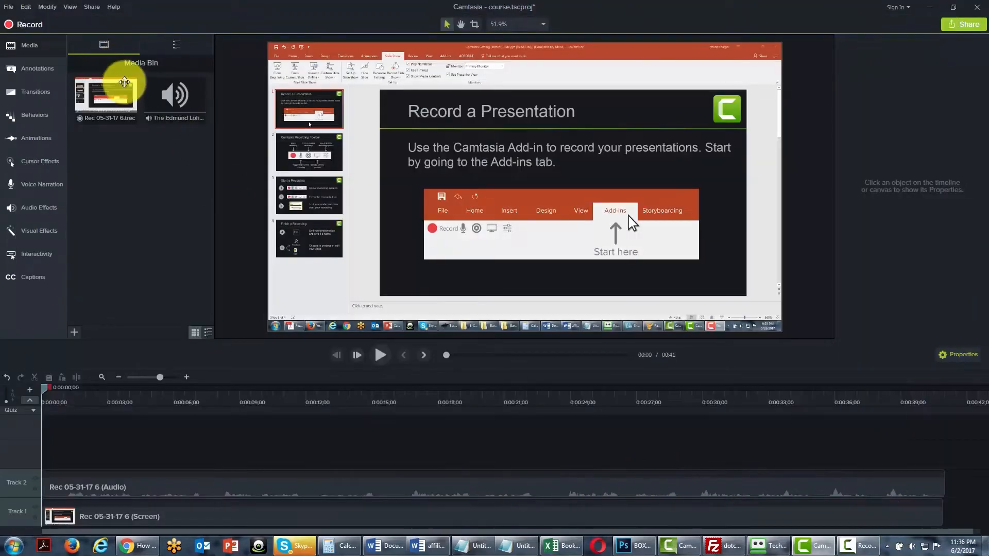
left_click(173, 106)
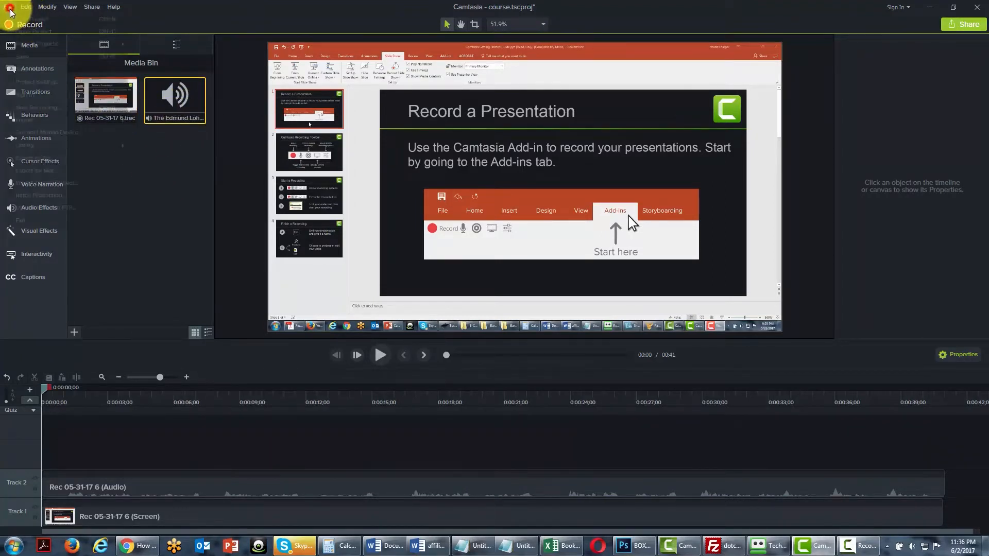
Examine the project's import sources: media, recent recordings, captions and Google Drive.
left_click(9, 8)
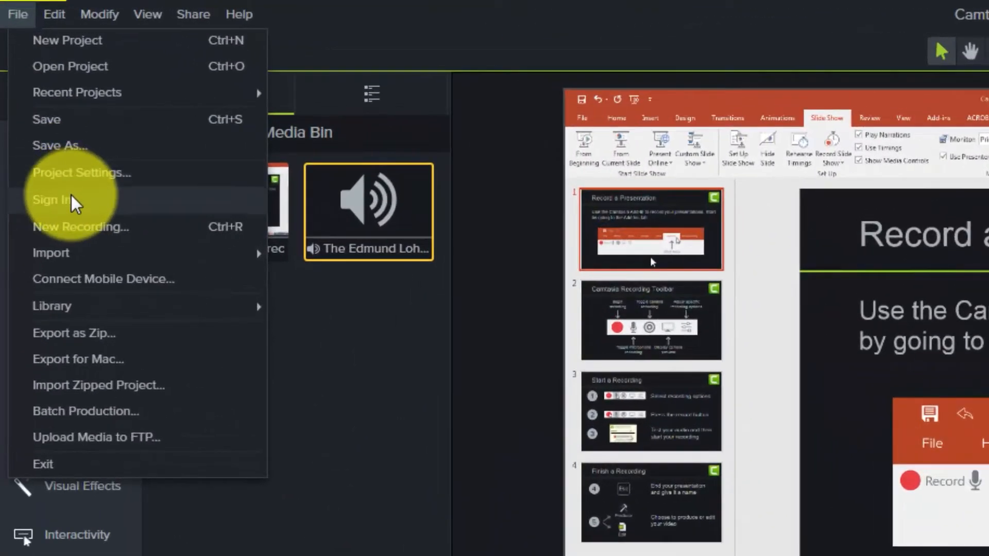
mouse_move(120, 247)
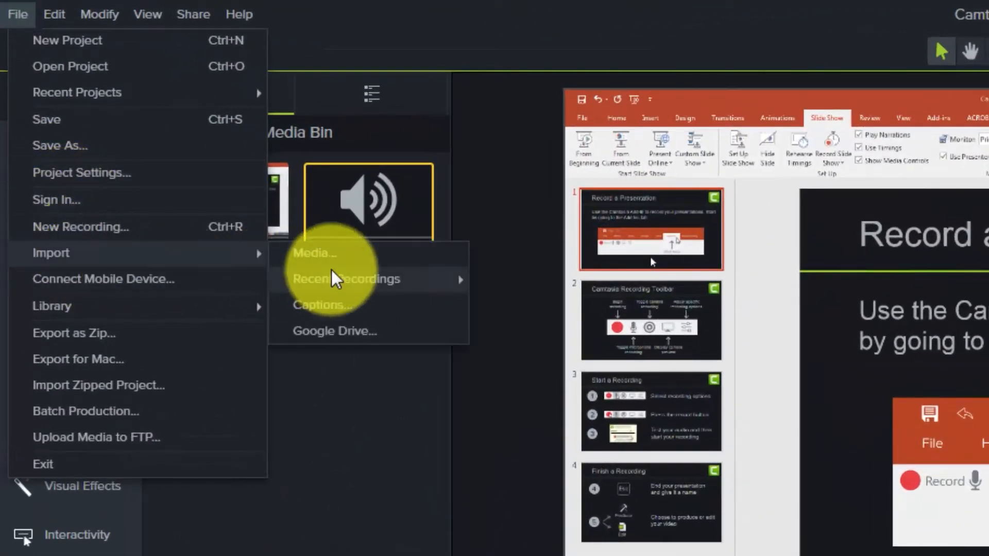
mouse_move(339, 281)
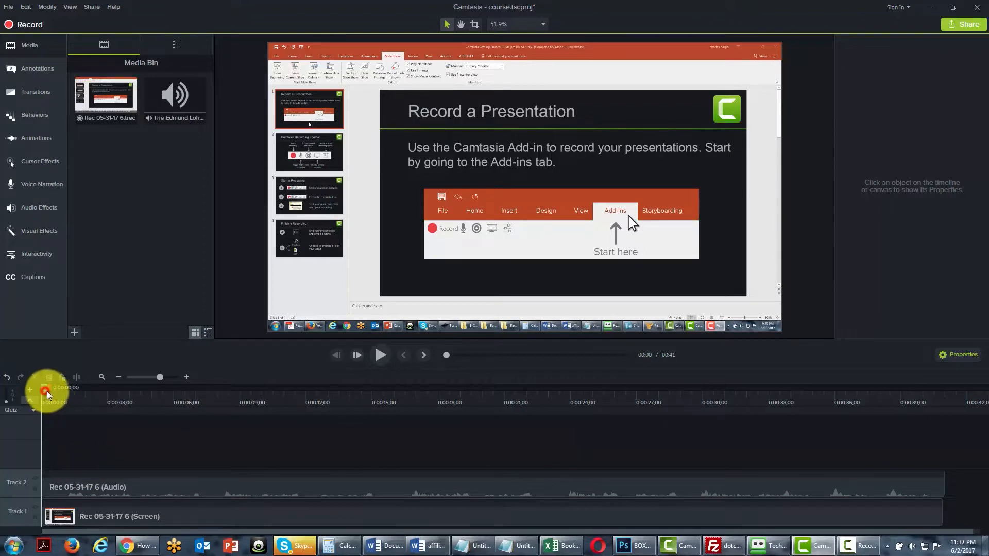
Place the playhead at 0:00:08;27 and add the interview audio from the Media Bin to the timeline there.
left_click_drag(47, 394, 242, 398)
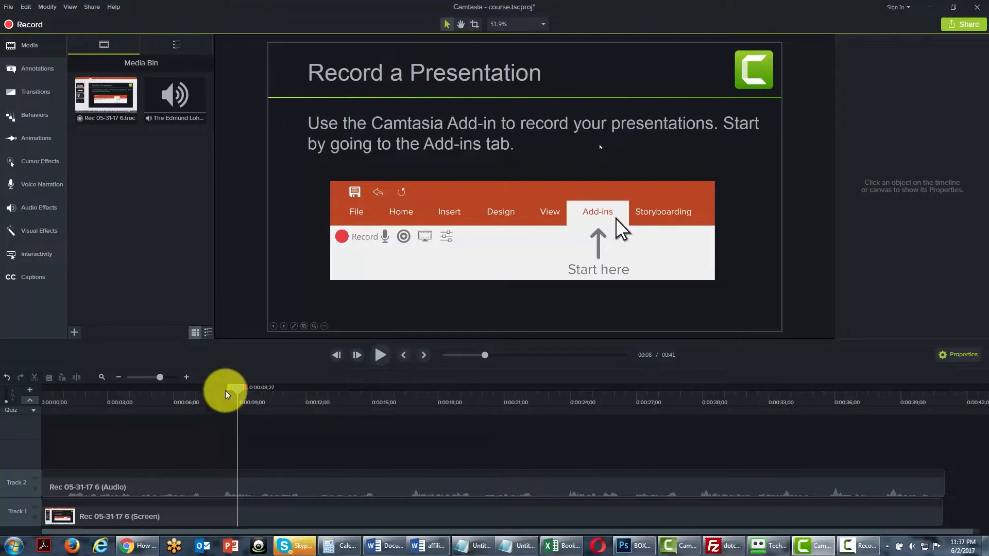
left_click(182, 115)
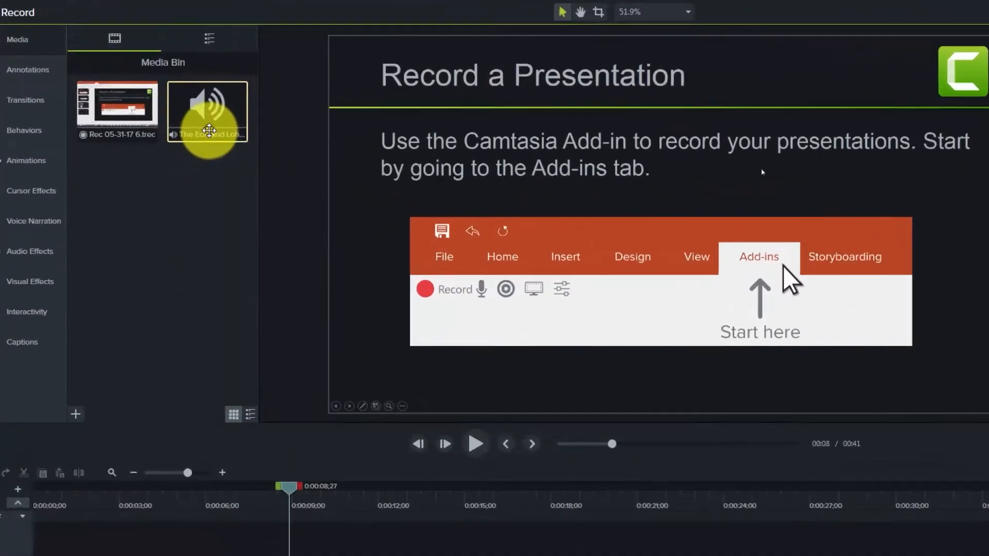
right_click(180, 117)
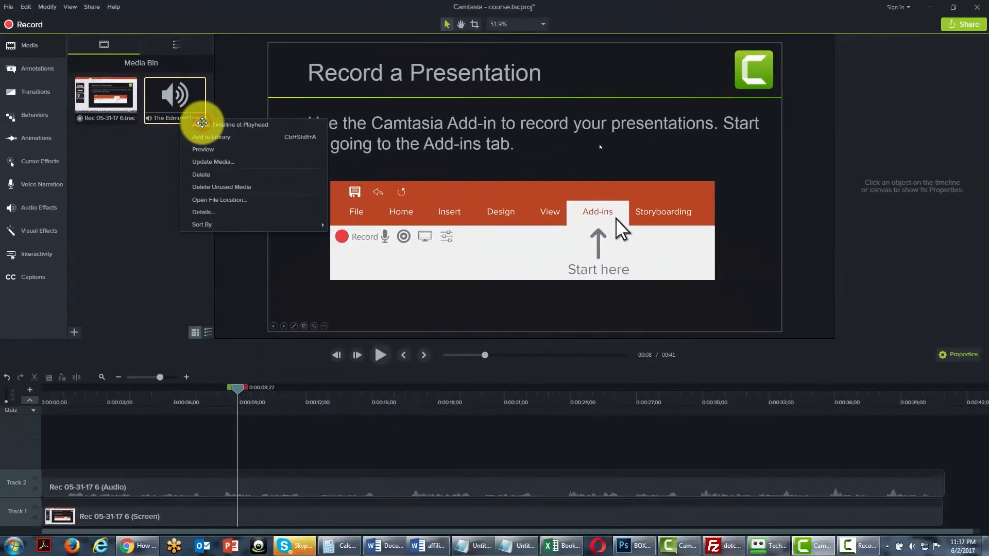
left_click(361, 195)
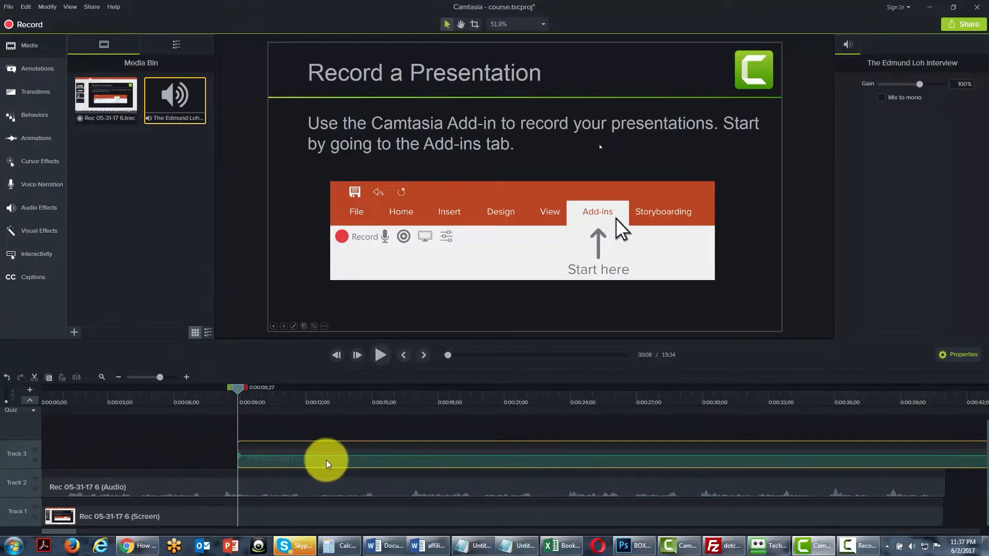
Return the playhead to 0:00:00;00 and move the interview clip to the beginning of Track 3.
left_click_drag(236, 387, 13, 389)
left_click(415, 455)
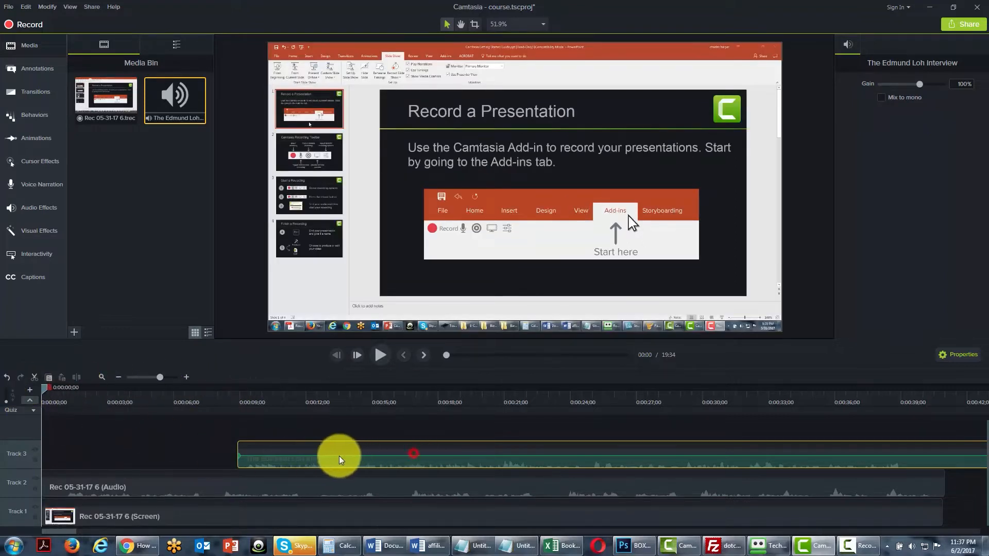
left_click_drag(340, 459, 115, 457)
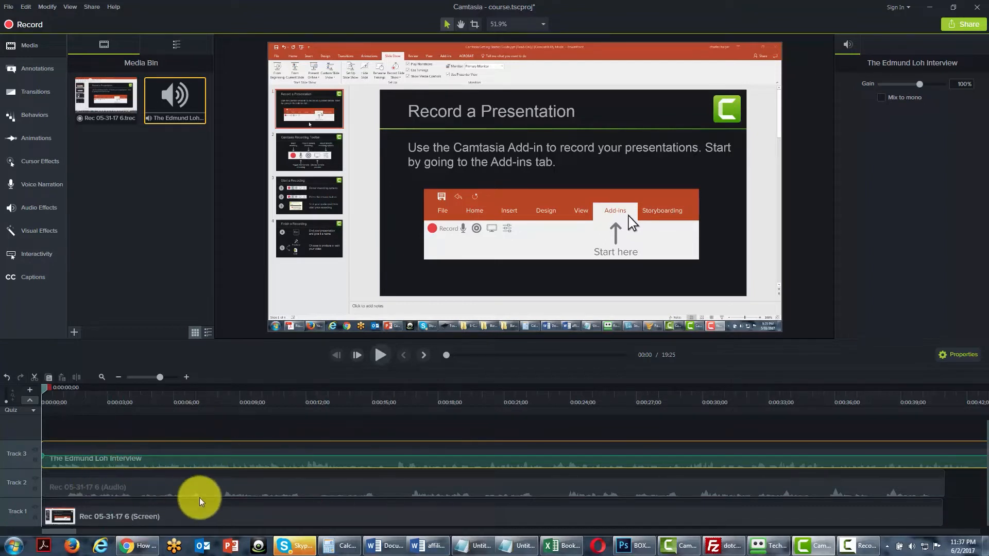
Delete the Rec 05-31-17 6 (Audio) clip from Track 2 and undo the deletion.
left_click(174, 488)
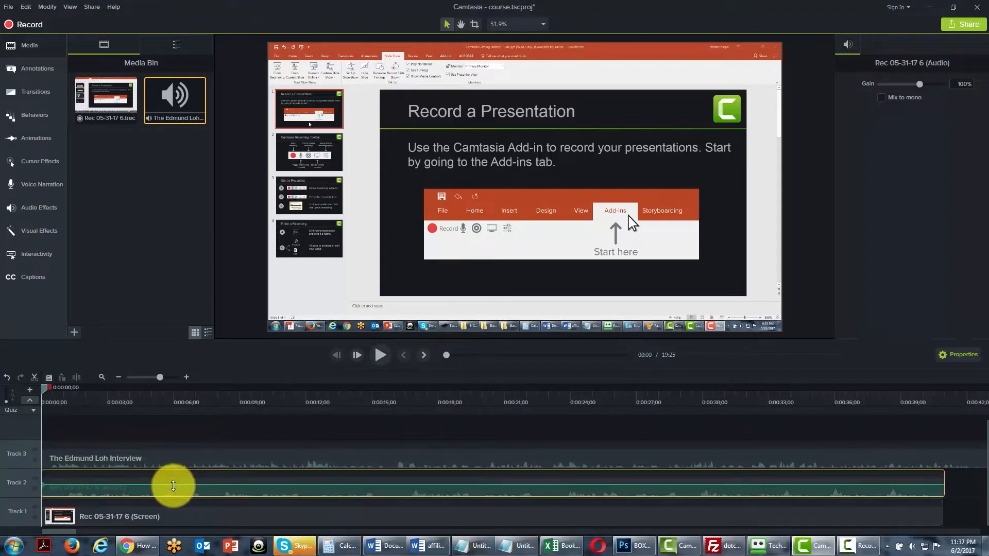
key("Delete")
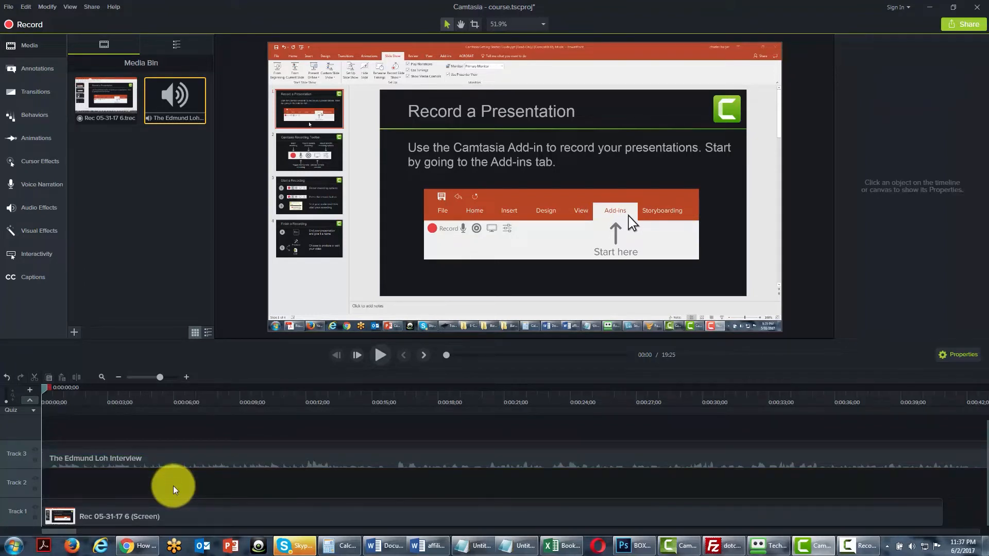
left_click(6, 380)
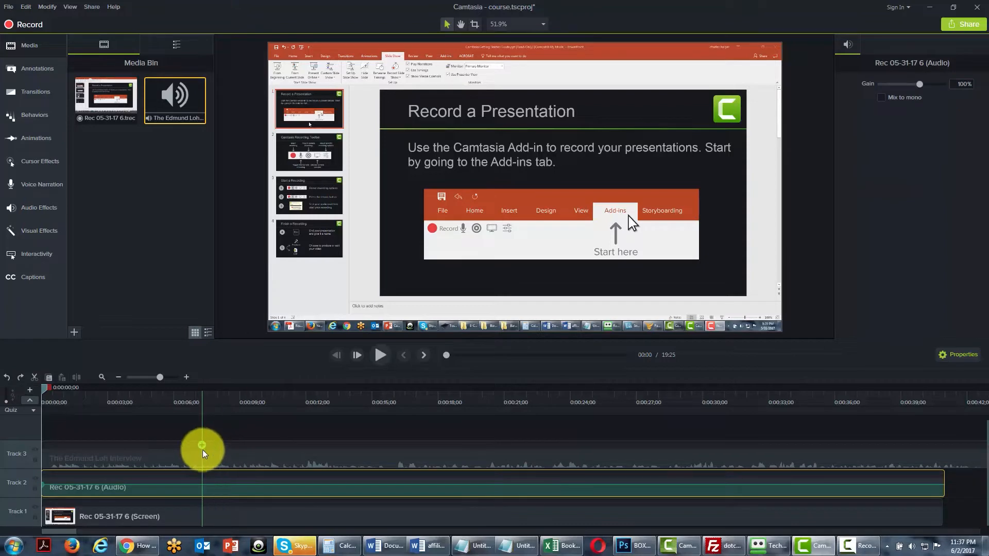
Delete the interview audio clip from Track 3.
left_click(218, 456)
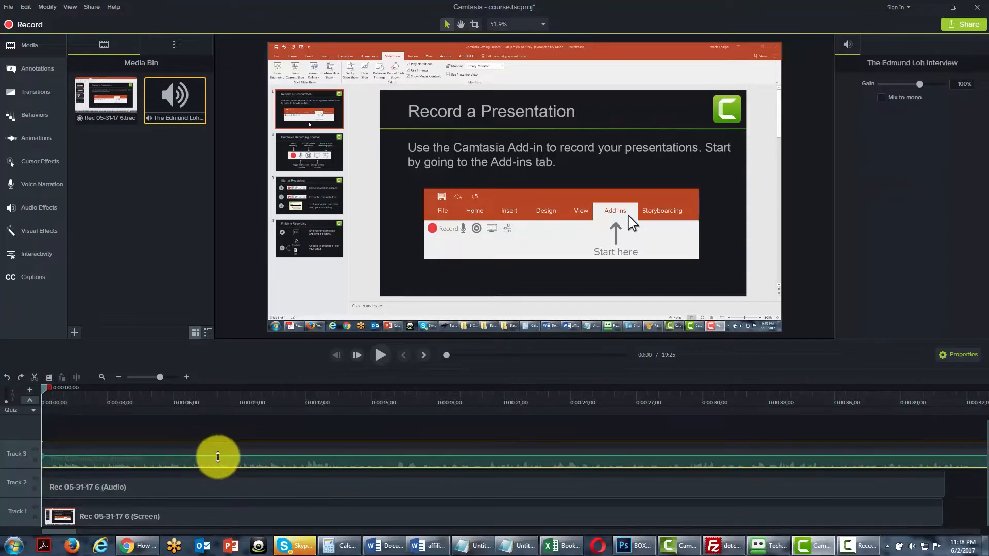
key("Delete")
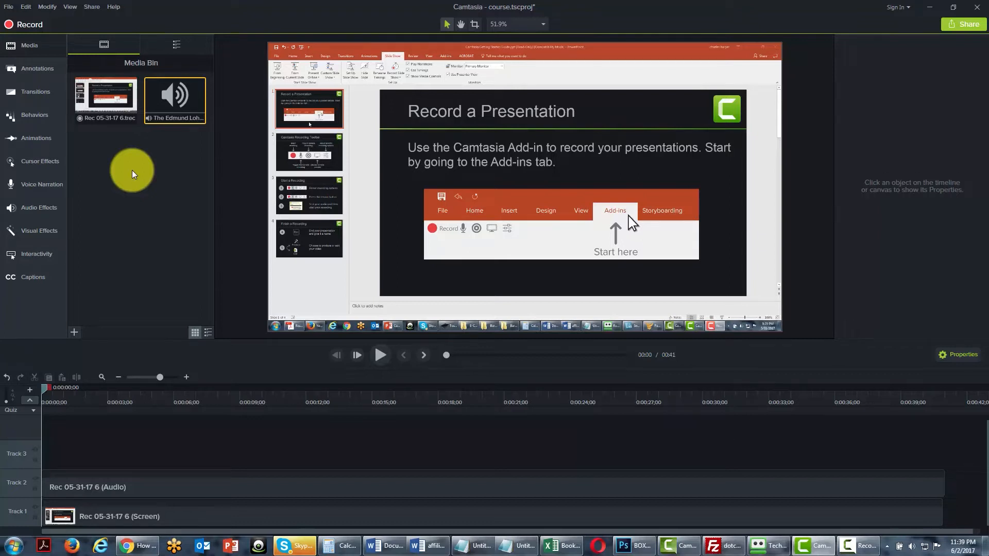
Save the project under the new name 0001-course-file.tscproj in the Project Files folder and dismiss the project file notice.
left_click(10, 7)
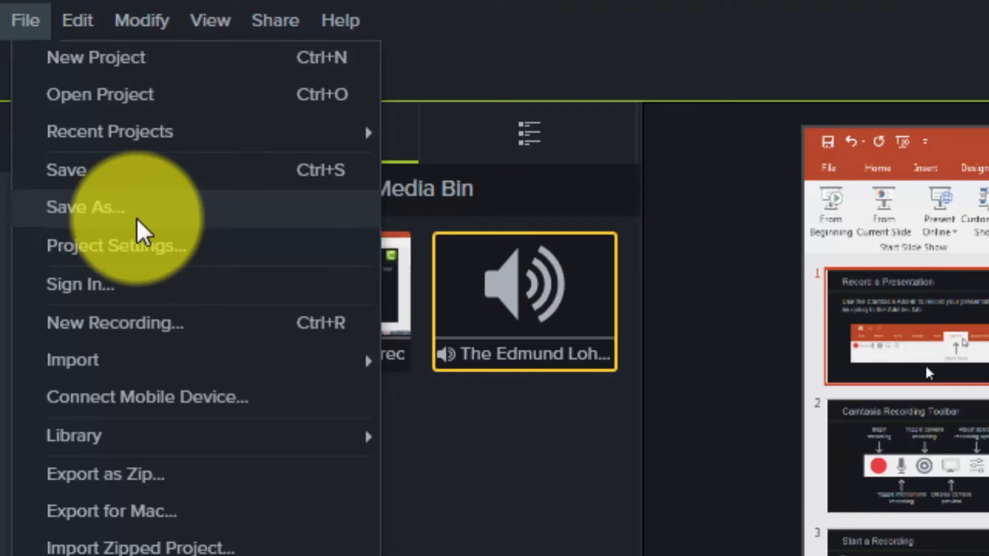
left_click(137, 218)
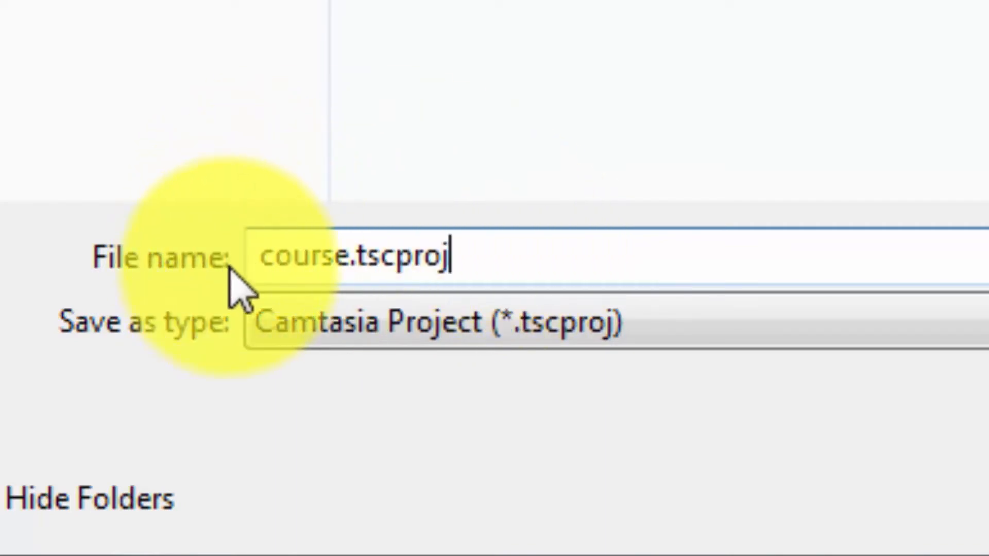
left_click(261, 261)
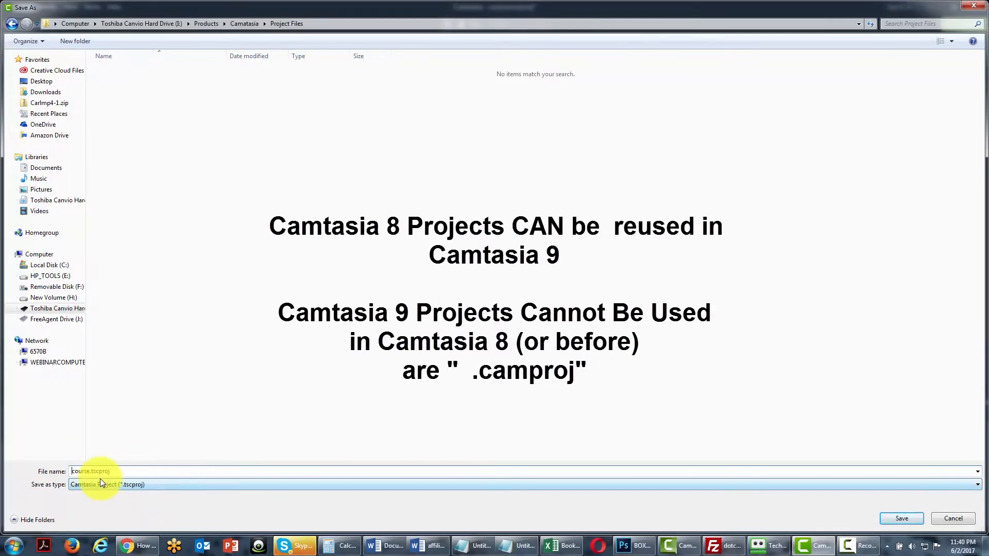
left_click(89, 470)
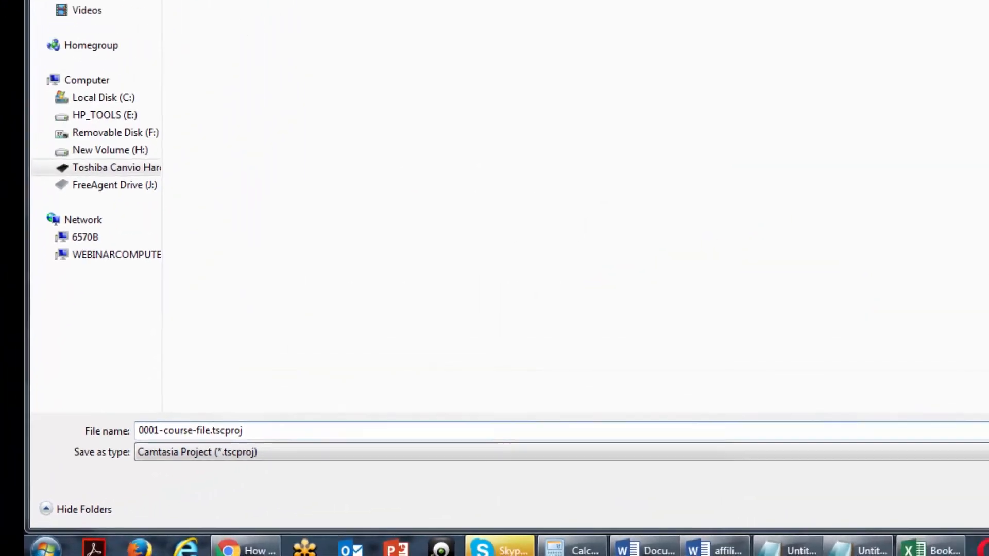
left_click(888, 521)
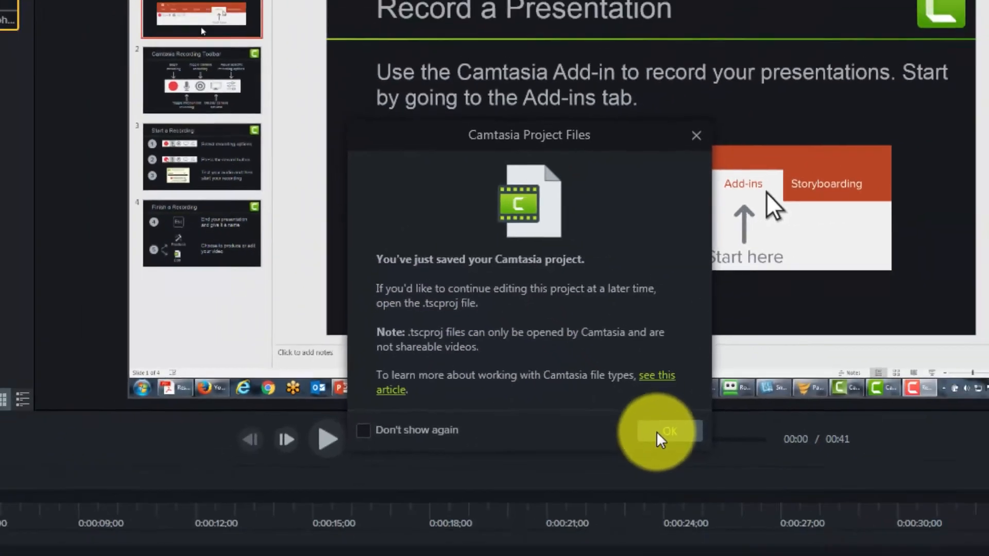
left_click(768, 528)
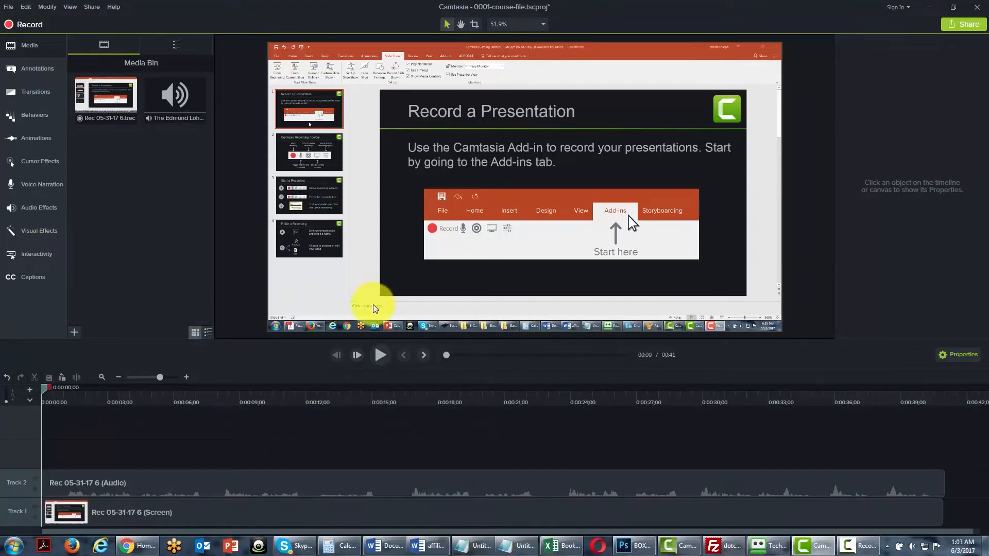
Add the floatingboxes clip from the Library's Animated Backgrounds to the timeline at the playhead.
left_click(177, 44)
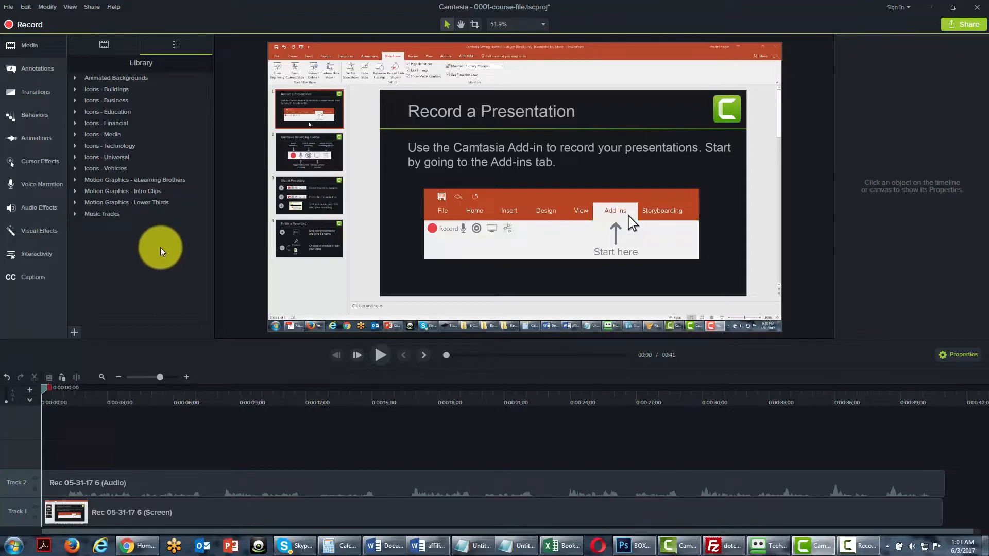
left_click(75, 79)
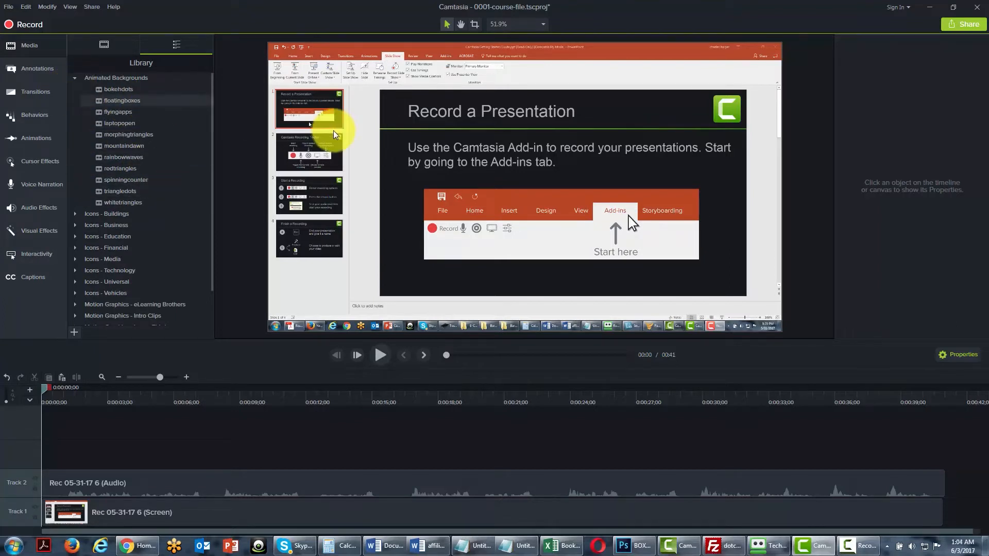
right_click(115, 102)
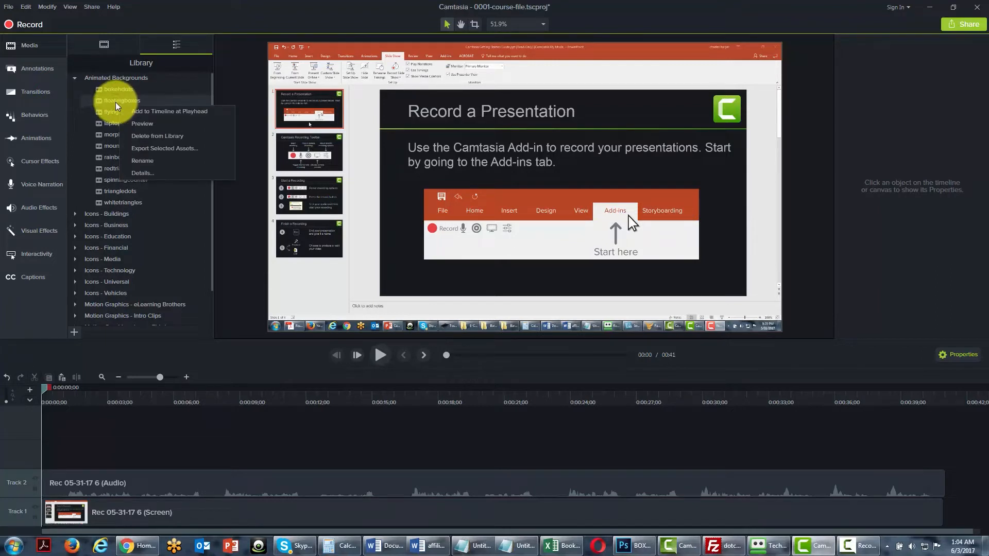
left_click(141, 111)
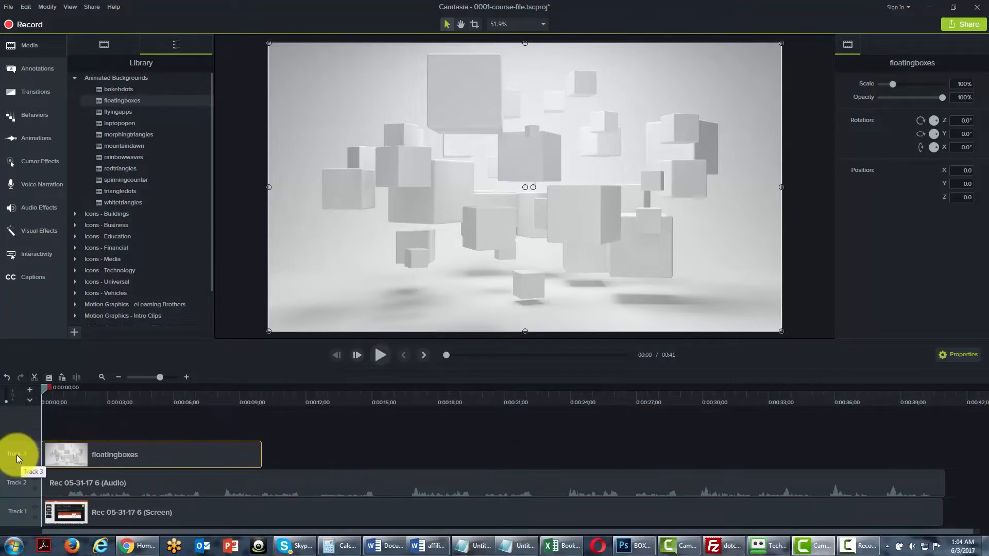
Rename Track 3 as Boxes.
right_click(17, 455)
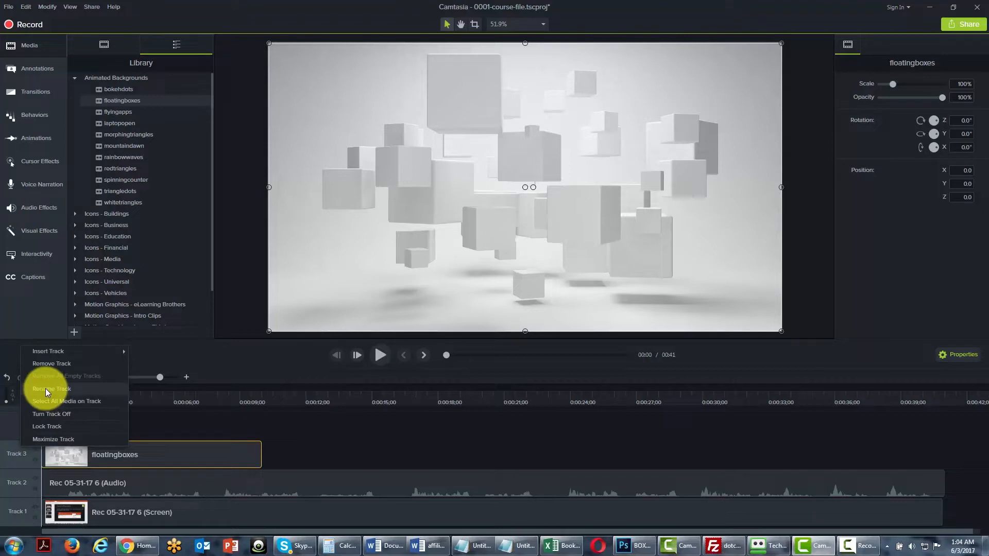
left_click(46, 388)
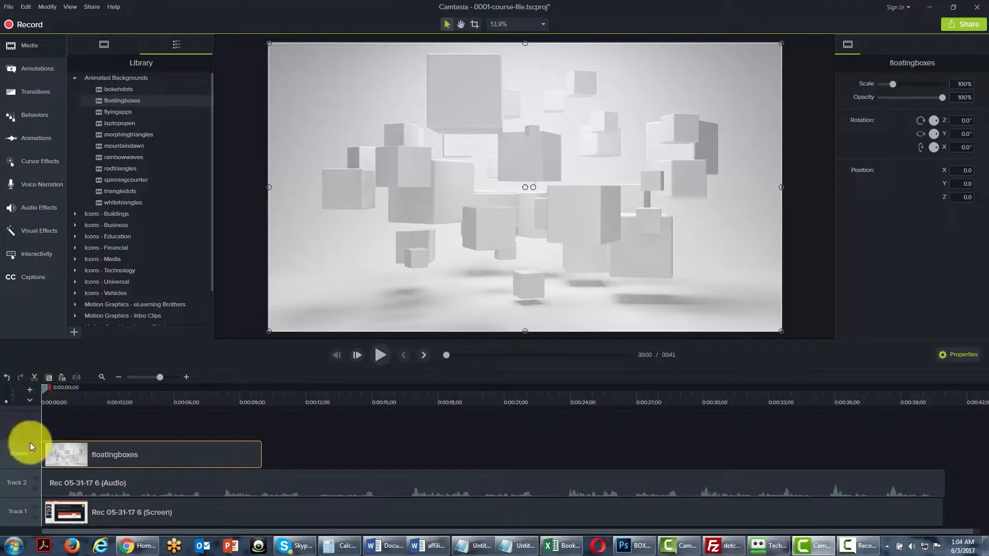
Scrub the timeline to 0:00:01;20, and preview the floatingboxes background from the Library in its own window.
left_click(44, 388)
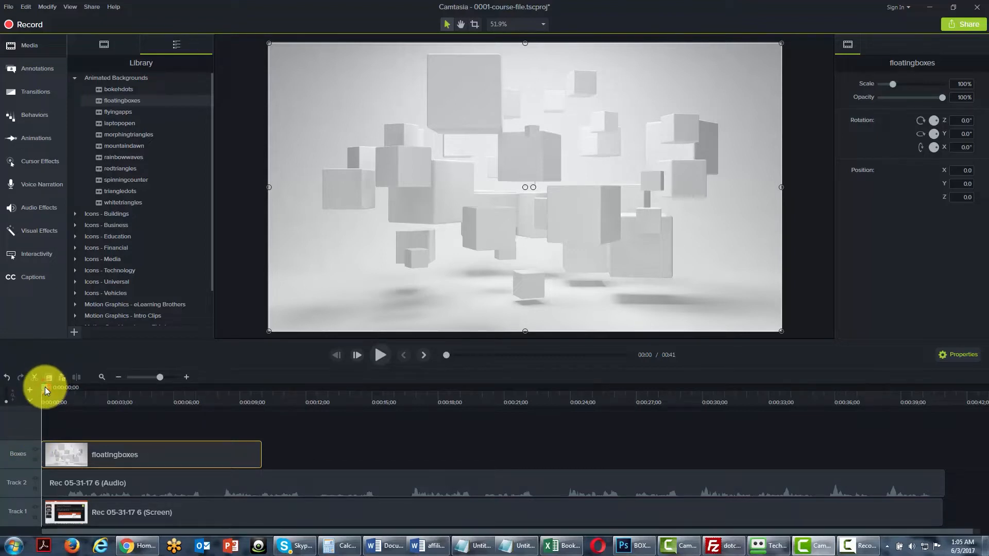
left_click_drag(45, 388, 82, 387)
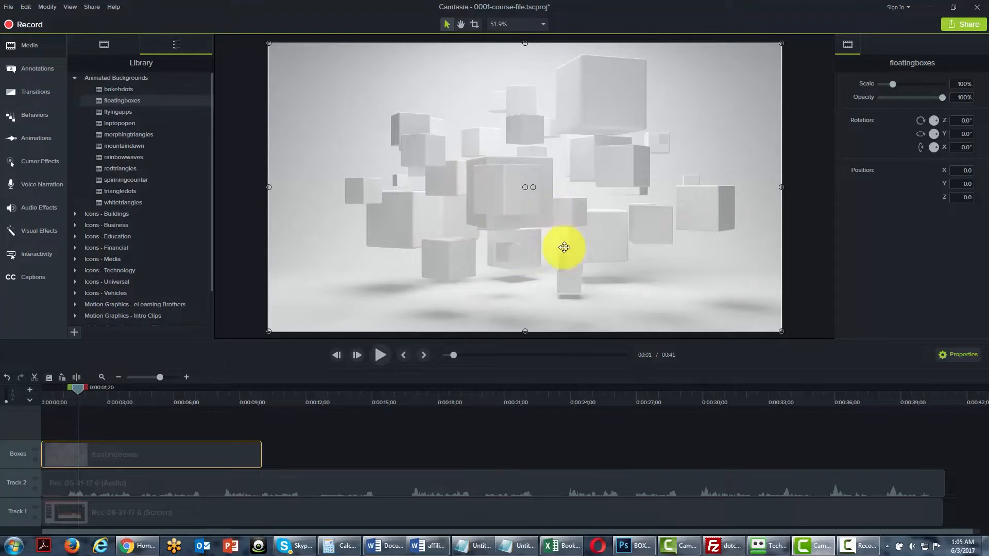
right_click(122, 102)
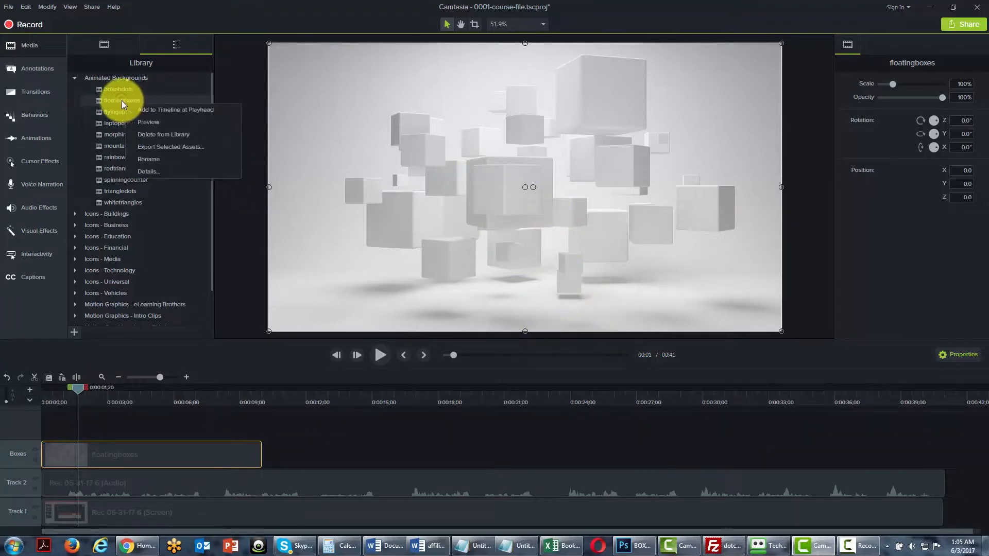
left_click(142, 122)
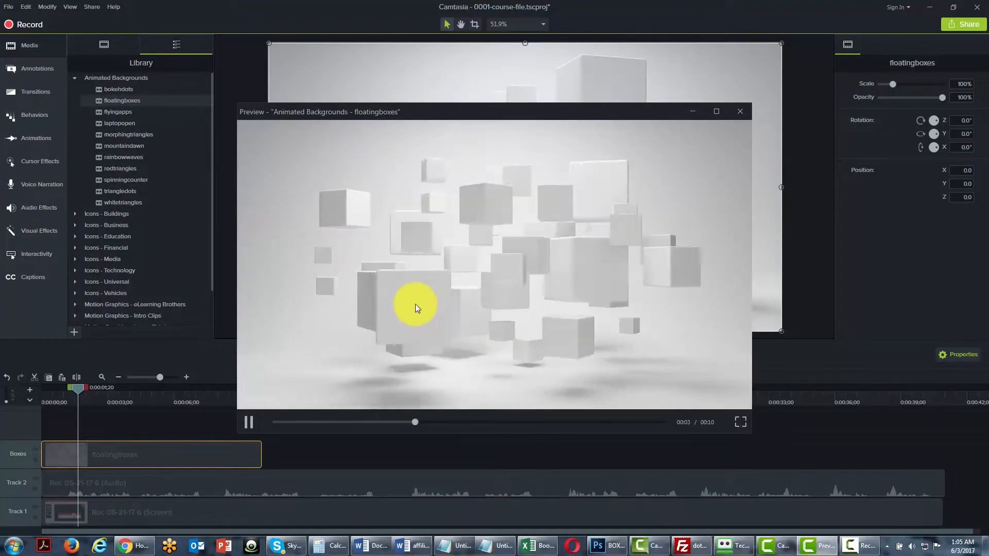
key("Escape")
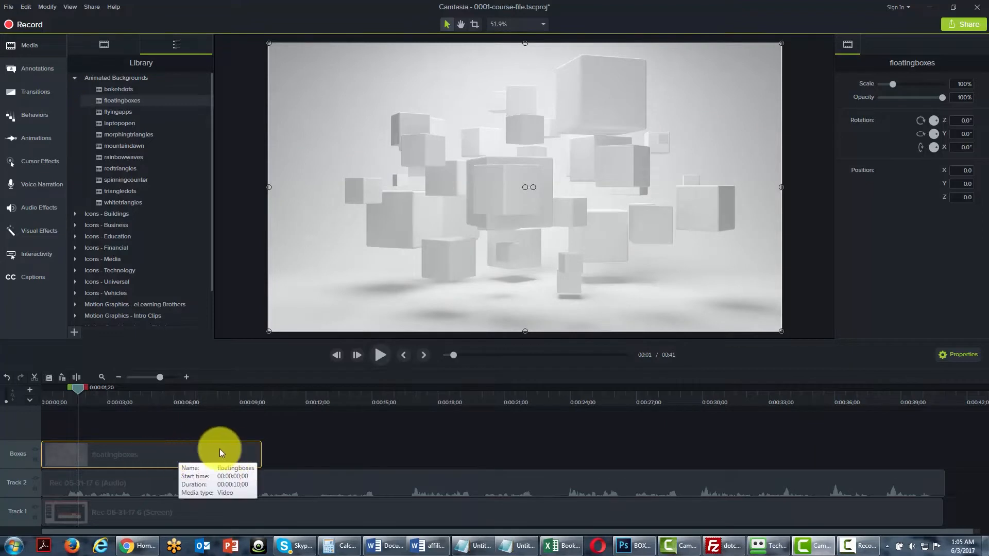
Delete the floatingboxes clip from the Boxes track and return the playhead to the start of the timeline.
left_click(131, 451)
key("Delete")
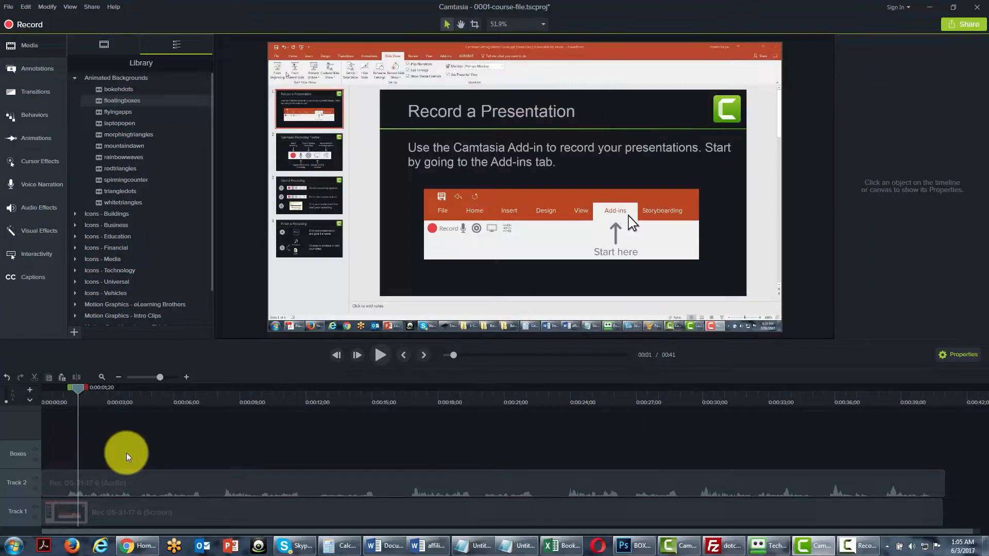
key("ctrl+Home")
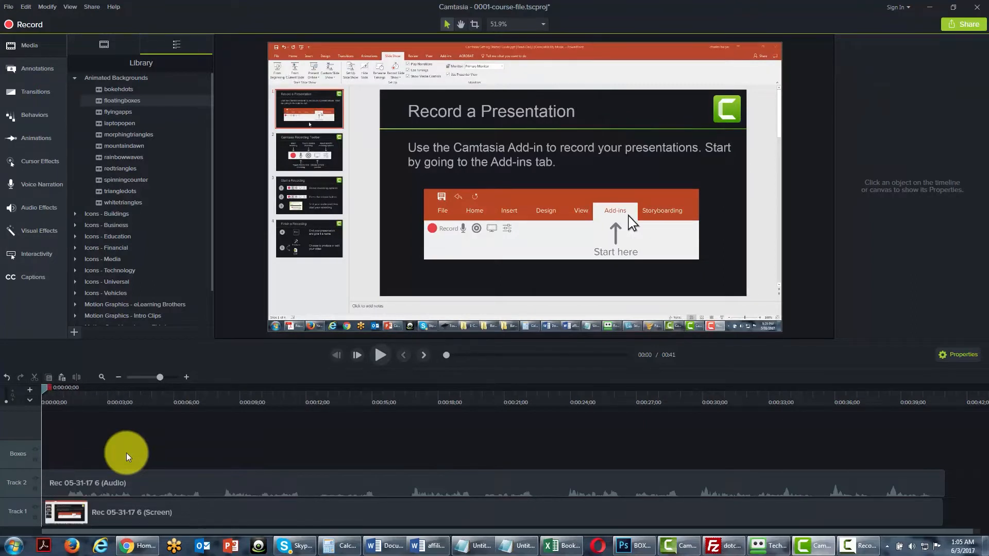
Preview the rainbowwaves and whitetriangles animated backgrounds from the Library, closing each preview window.
right_click(120, 156)
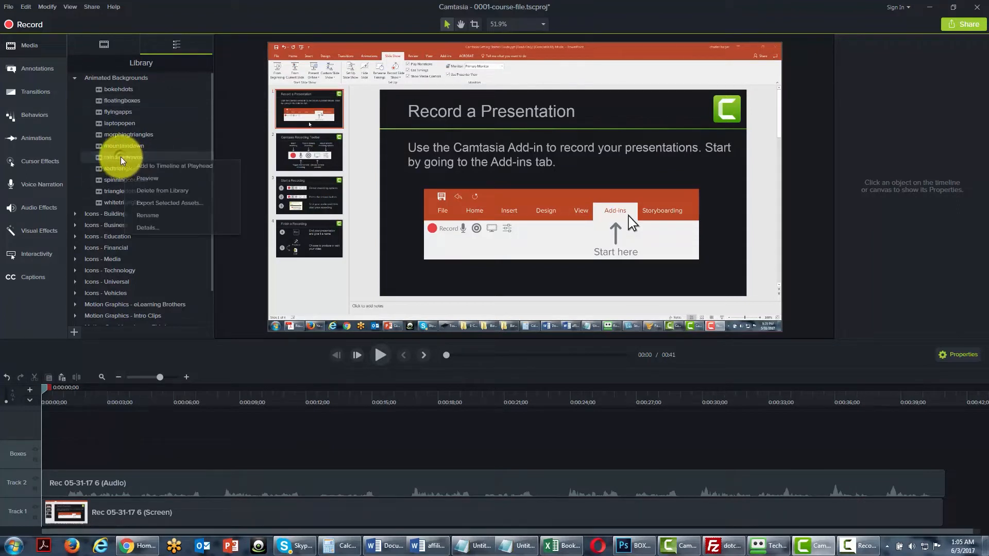
left_click(138, 177)
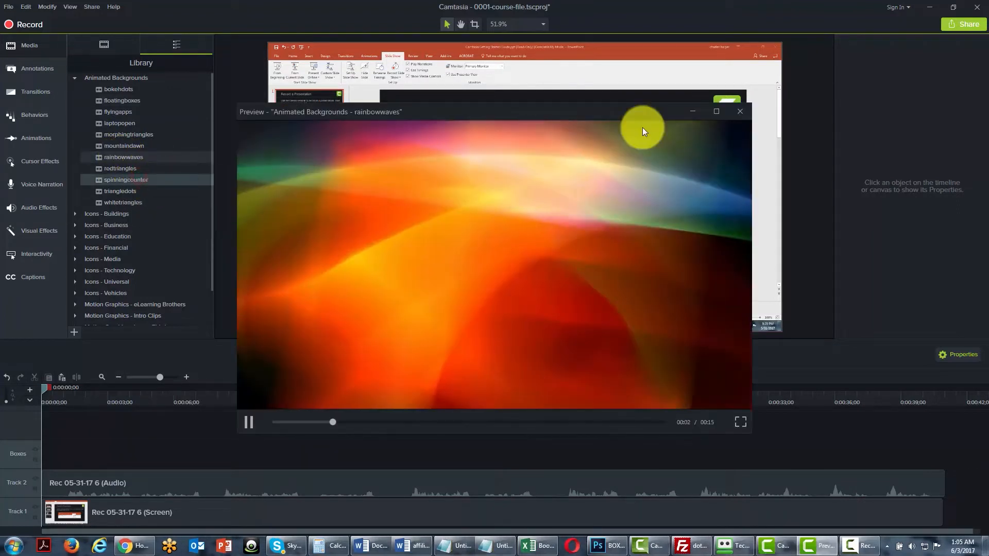
left_click(744, 117)
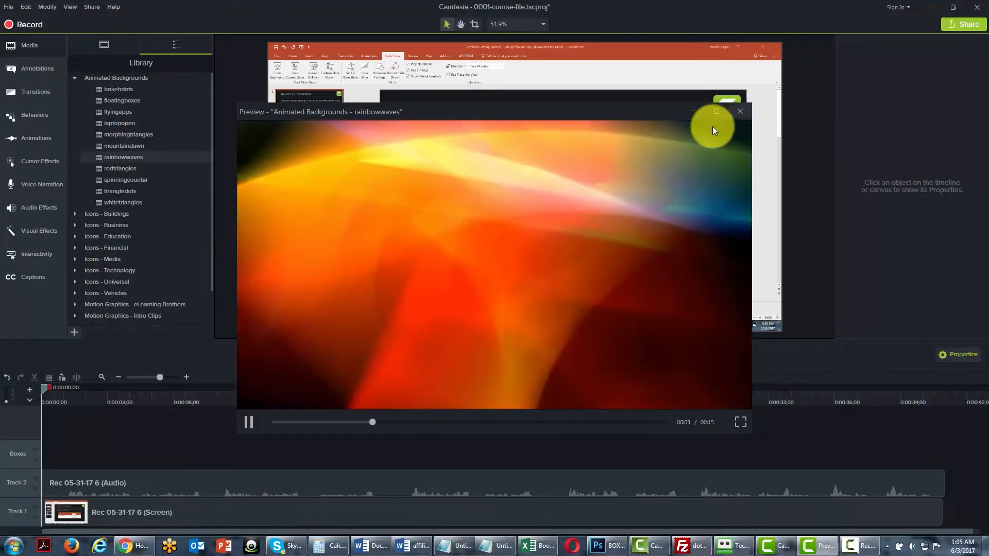
right_click(134, 204)
left_click(151, 224)
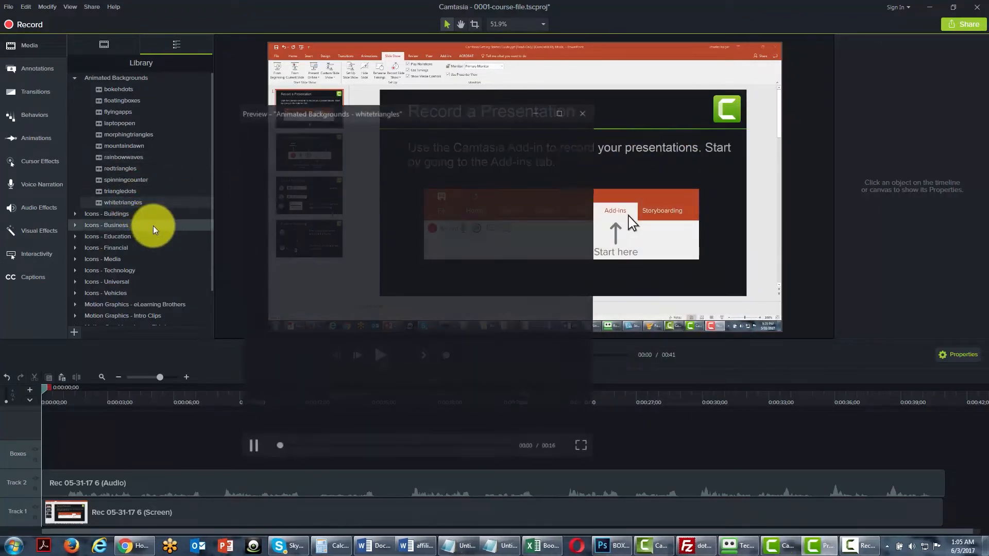
left_click(738, 112)
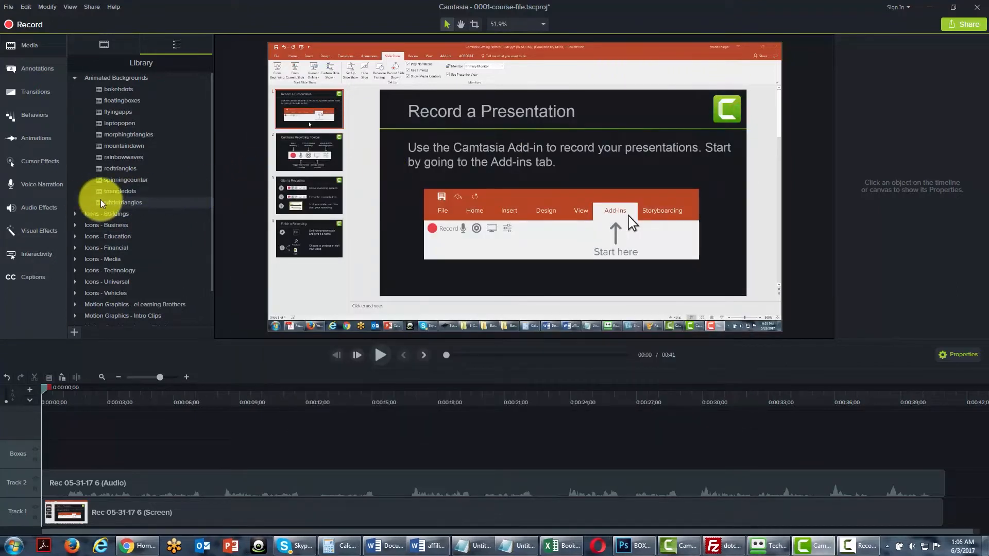
Add the whitetriangles background from the Library to the timeline at the playhead.
right_click(114, 205)
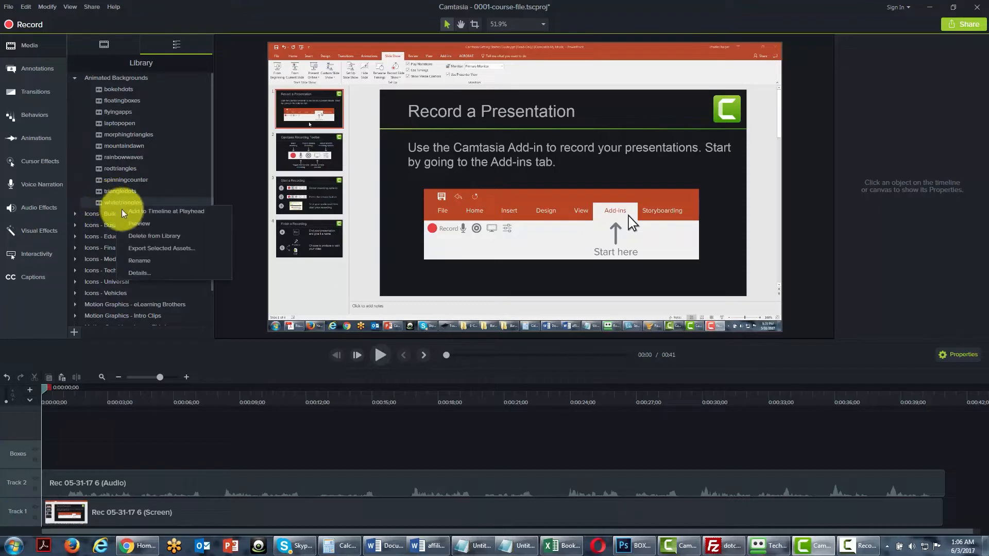
left_click(133, 211)
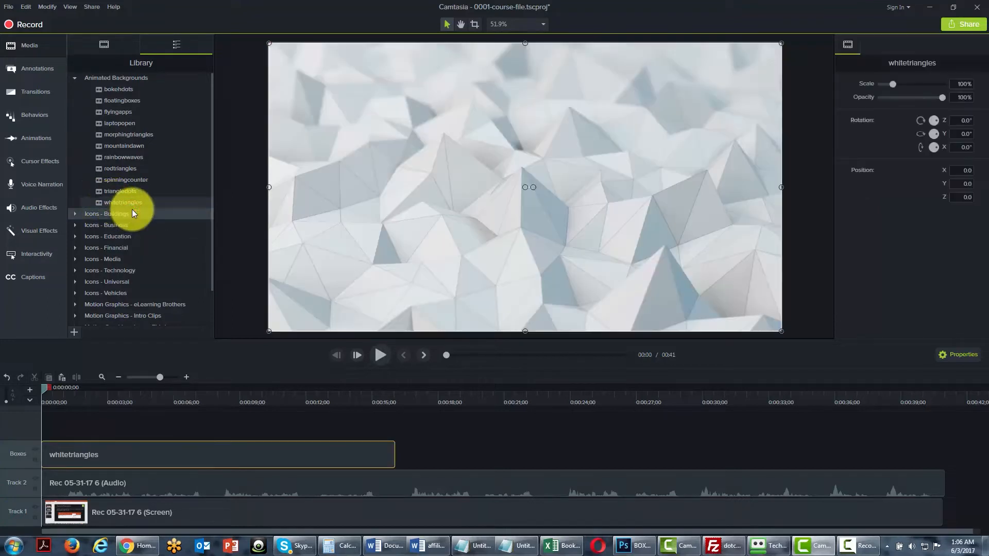
Rename the Boxes track as Triangles and remove the whitetriangles clip from it.
right_click(13, 453)
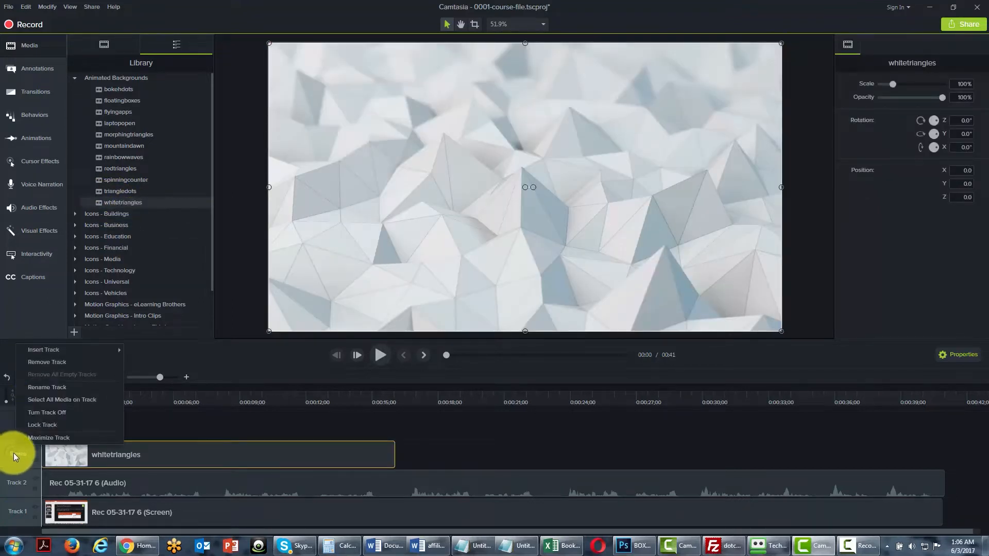
left_click(41, 366)
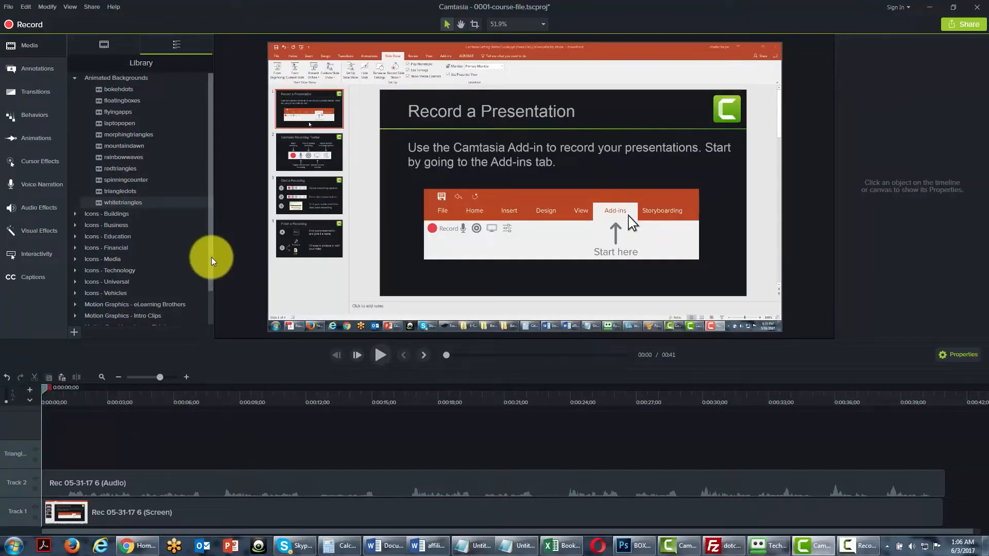
Expand the Library's Icons - Buildings folder and preview the apartment-01 icon, closing its preview window.
scroll(211, 276, "down", 1)
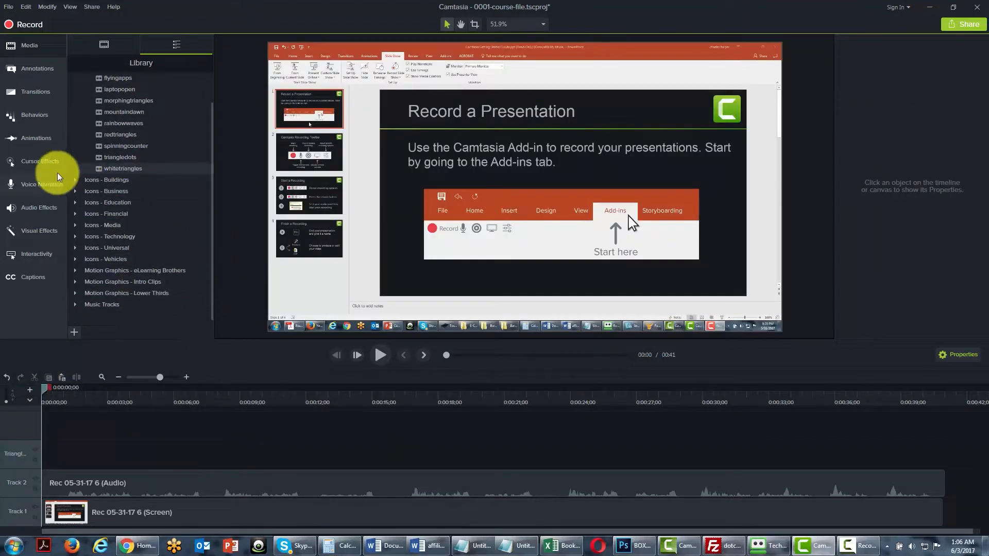
left_click(75, 180)
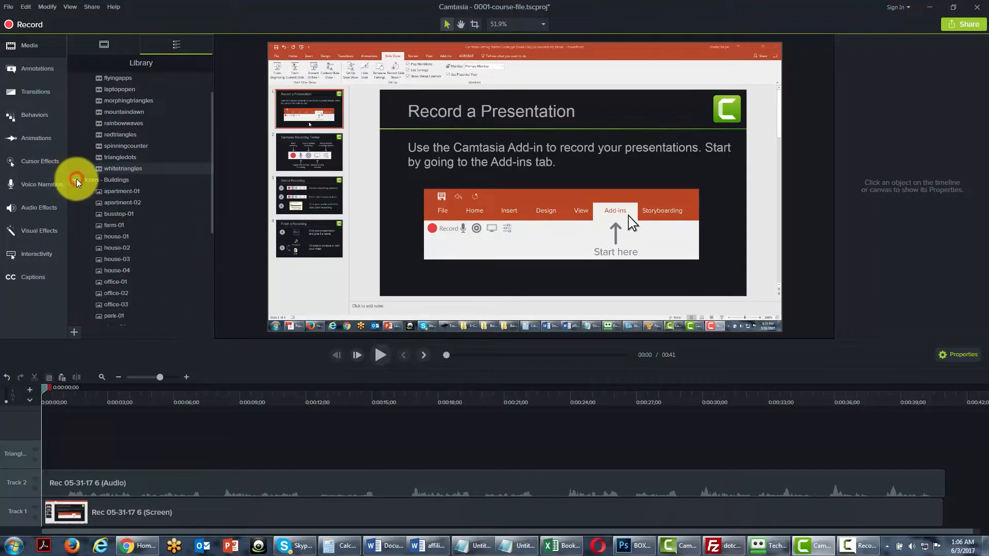
right_click(117, 195)
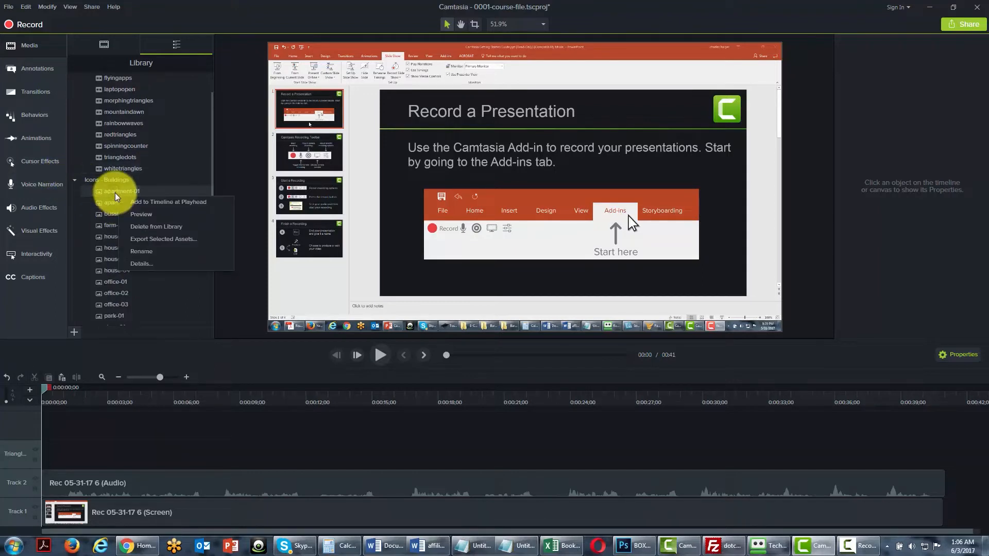
left_click(139, 215)
left_click(740, 112)
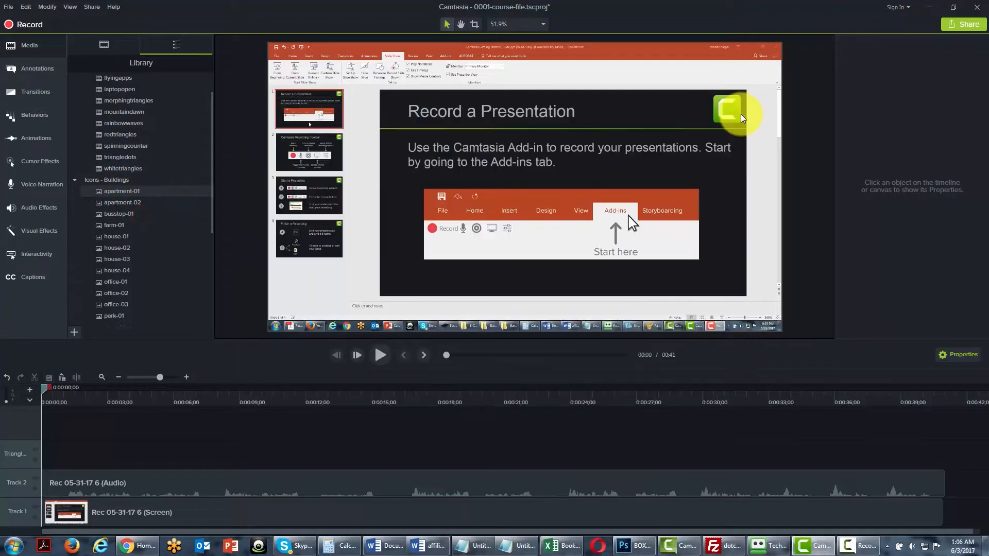
Add the apartment-01 icon from the Library to the timeline at the playhead.
right_click(107, 196)
right_click(129, 200)
left_click(130, 201)
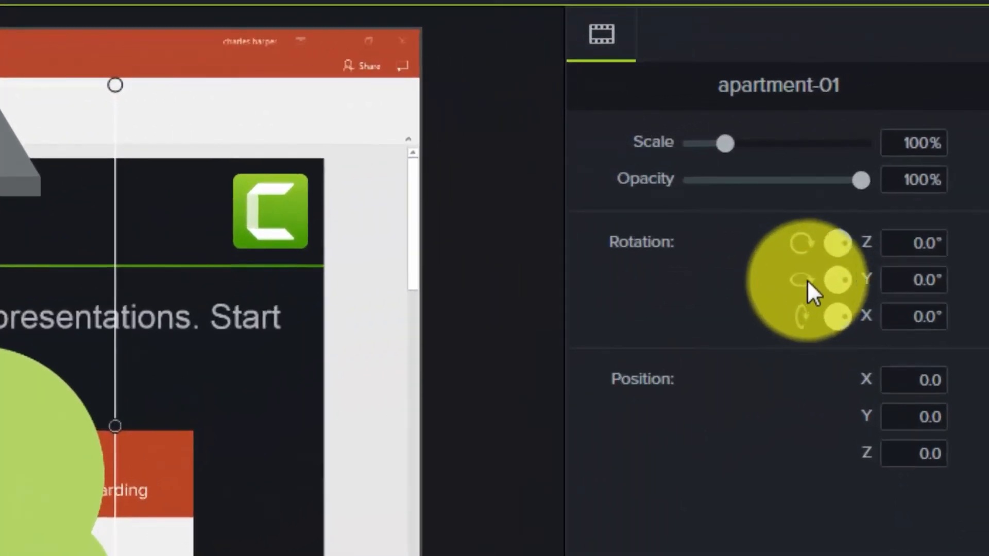
Set the apartment-01 icon's rotation to 25° on Y, 35° on X and 35° on Z.
left_click(925, 280)
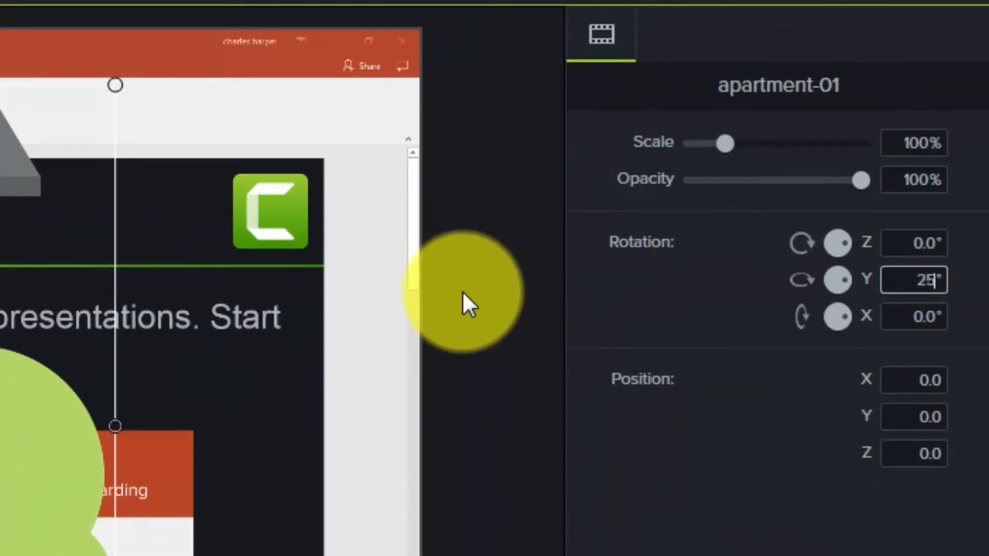
key("Return")
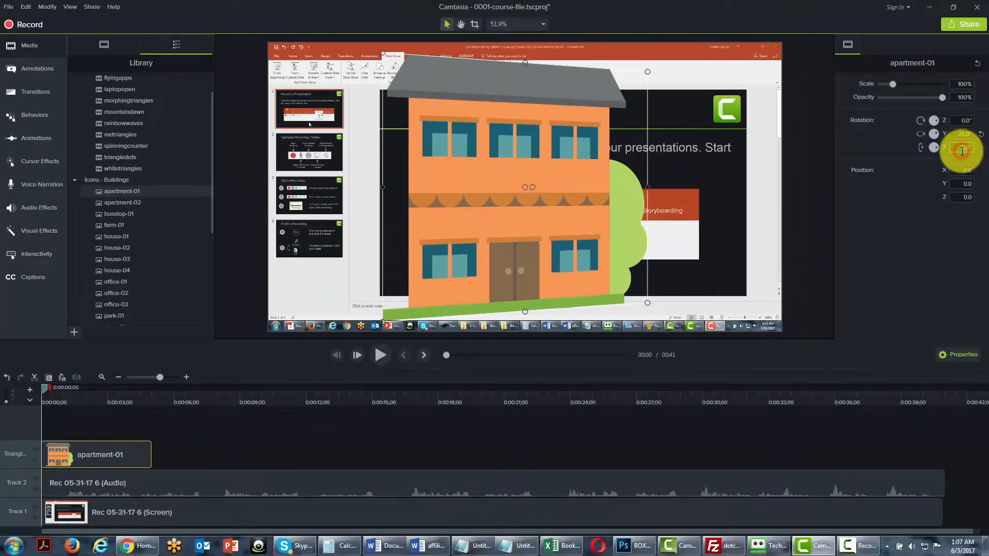
type("35")
key("Tab")
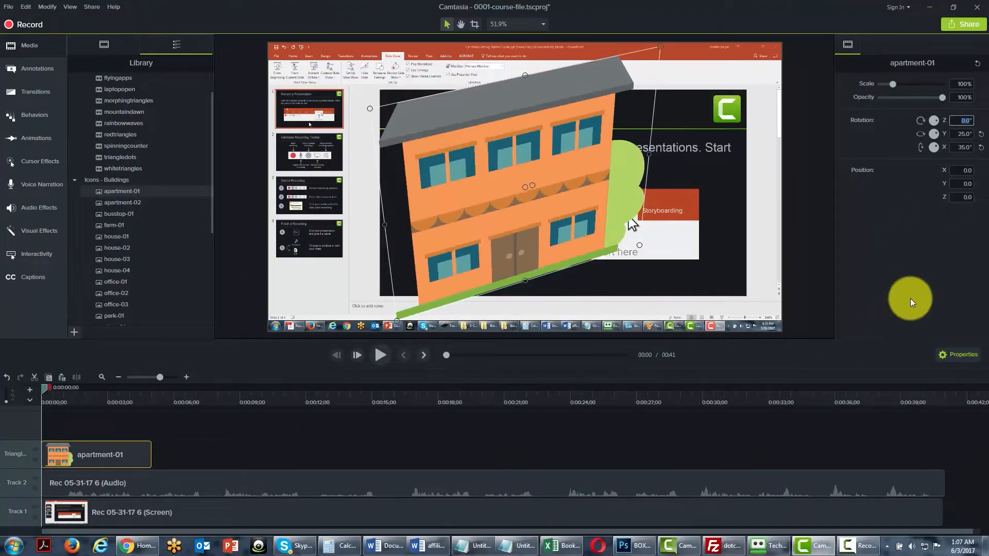
key("Return")
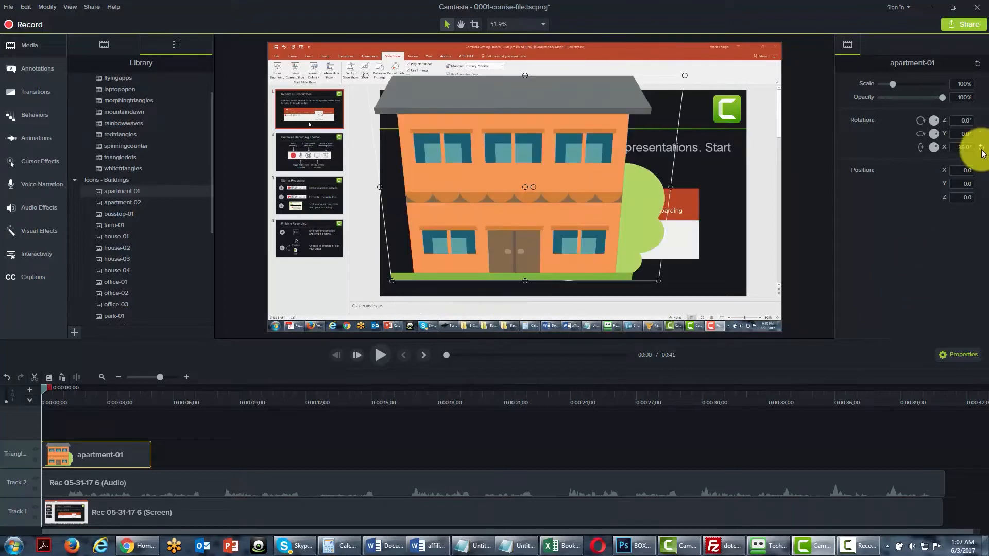
Reset the apartment-01 icon's rotation on all three axes and try out its opacity, returning it to 100%.
left_click(981, 148)
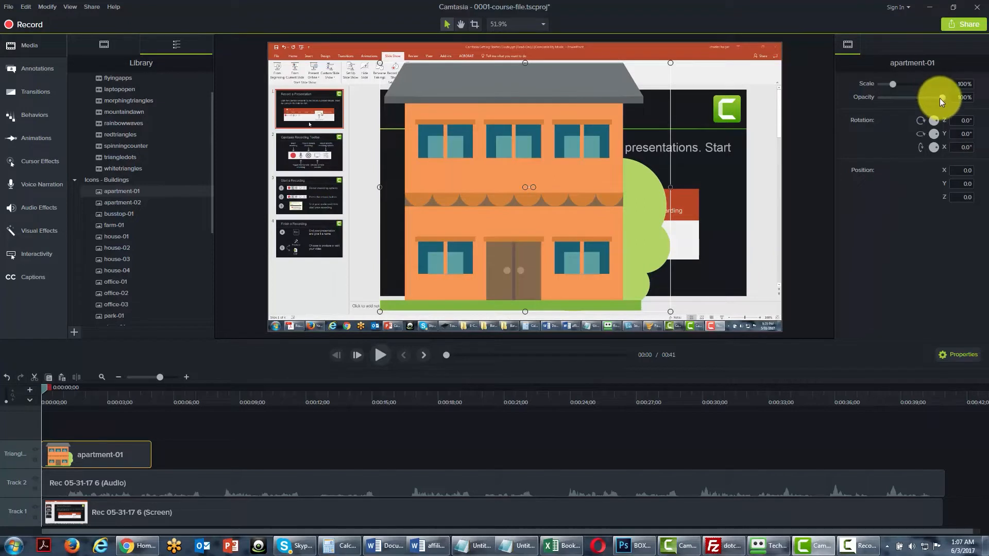
mouse_move(939, 98)
left_mouse_down()
mouse_move(903, 98)
mouse_move(945, 95)
left_mouse_up()
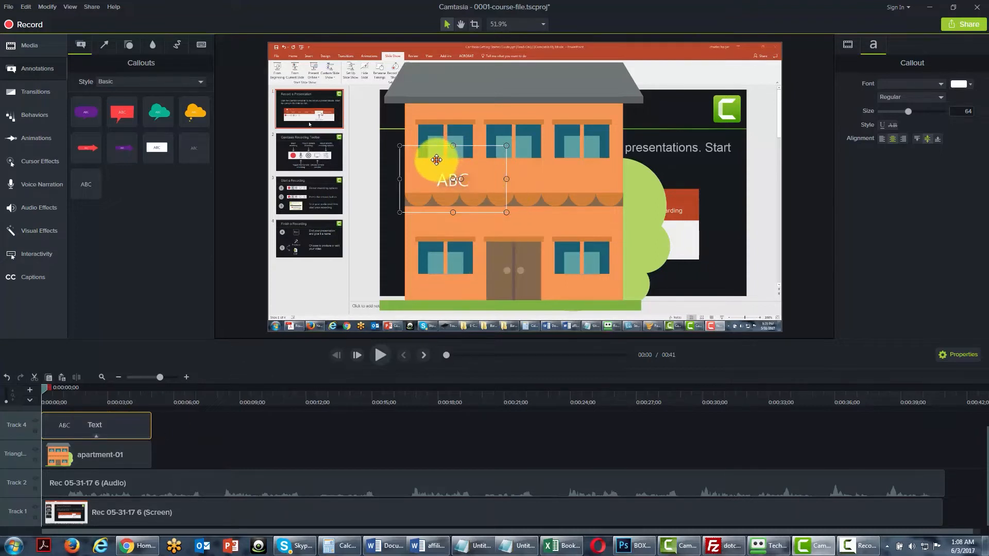
Move the ABC text callout onto the apartment's facade just above the awning and shrink its text box to fit.
left_click_drag(436, 160, 502, 165)
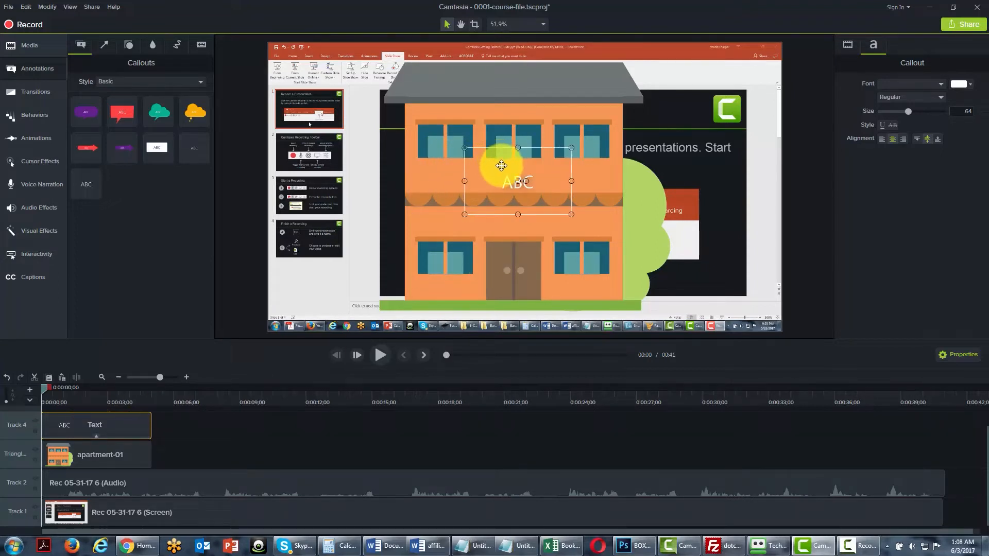
left_click_drag(570, 214, 546, 194)
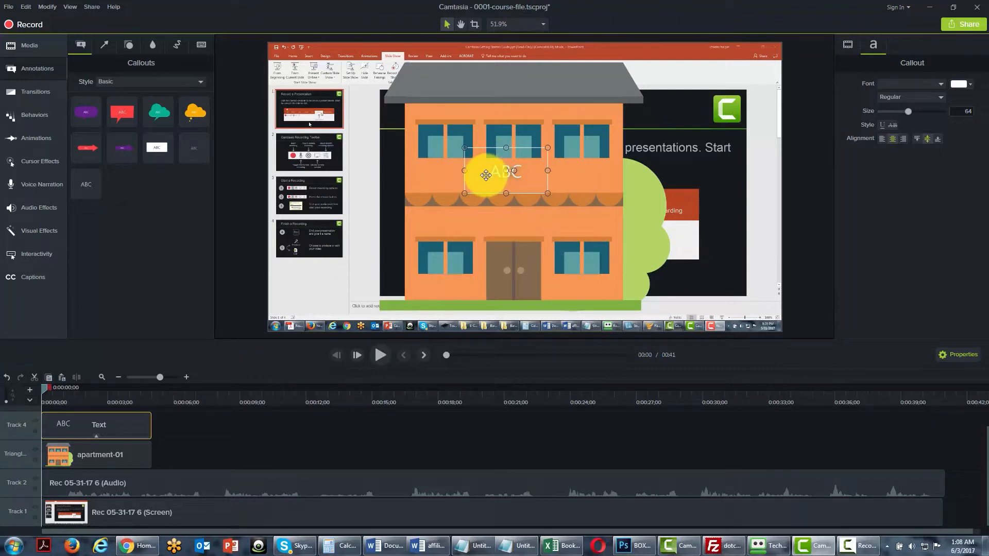
mouse_move(481, 172)
left_mouse_down()
mouse_move(475, 177)
mouse_move(485, 184)
left_mouse_up()
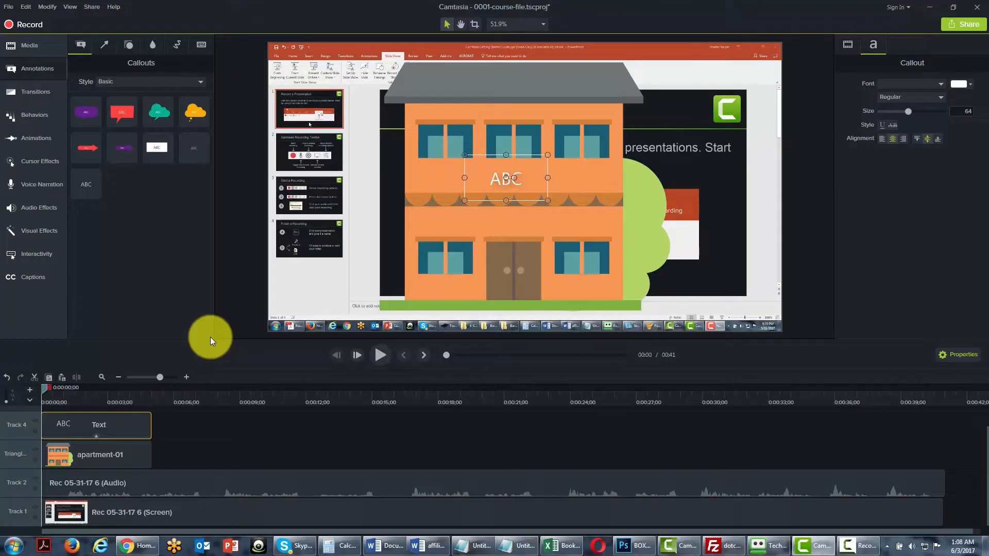
Delete the text callout and apartment-01 clips from the timeline and remove all empty tracks.
right_click(118, 426)
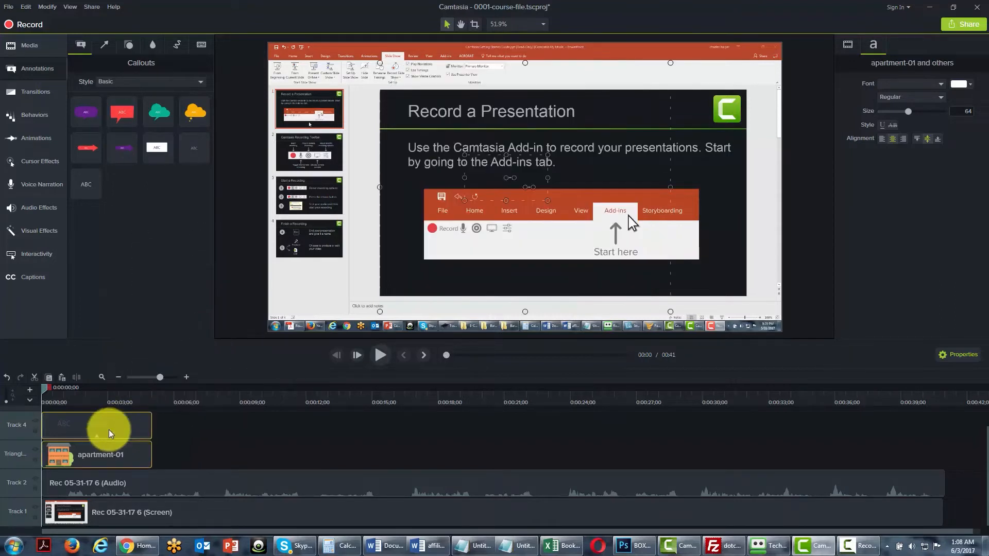
key("Delete")
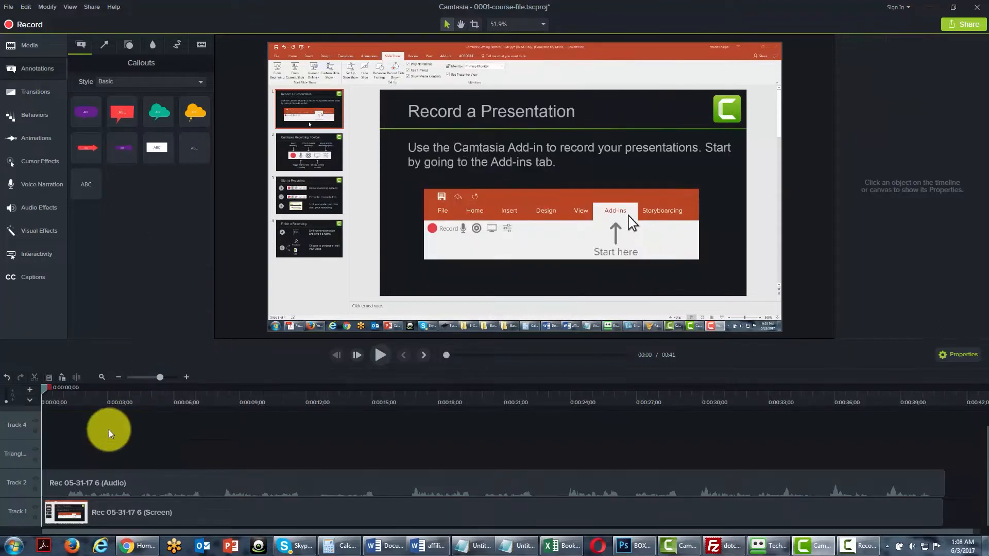
right_click(27, 429)
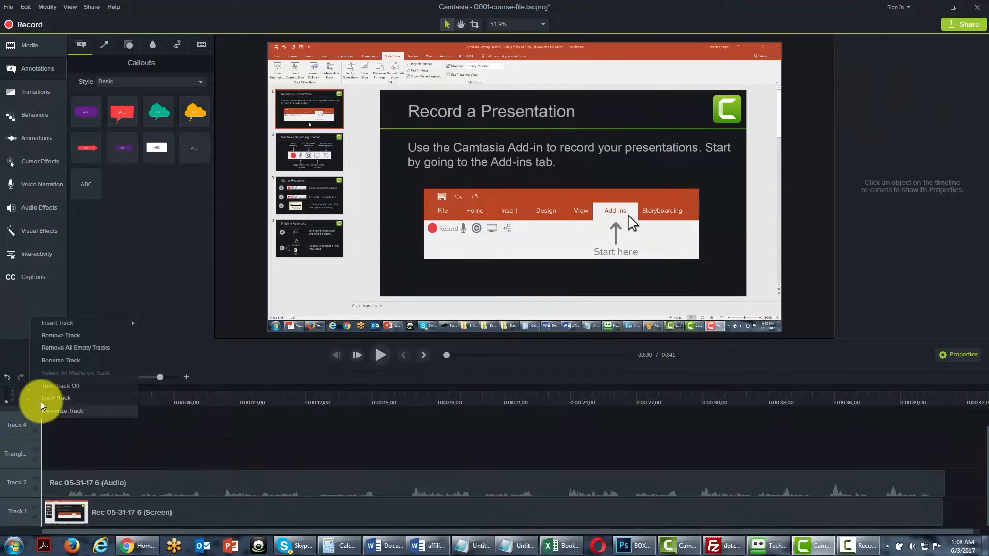
left_click(67, 348)
Return to the media Library and expand the Music Tracks folder to show its tracks.
left_click(20, 47)
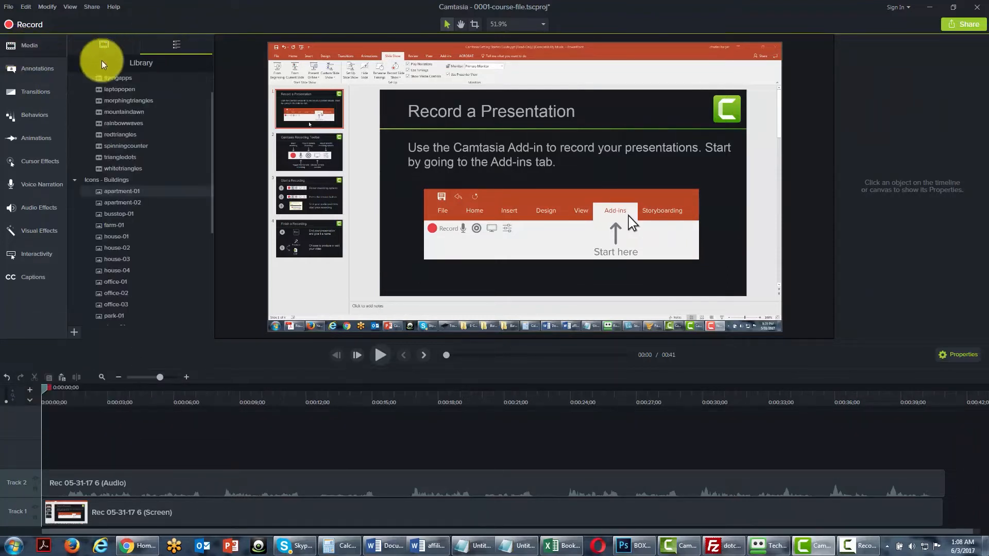
left_click_drag(209, 195, 206, 274)
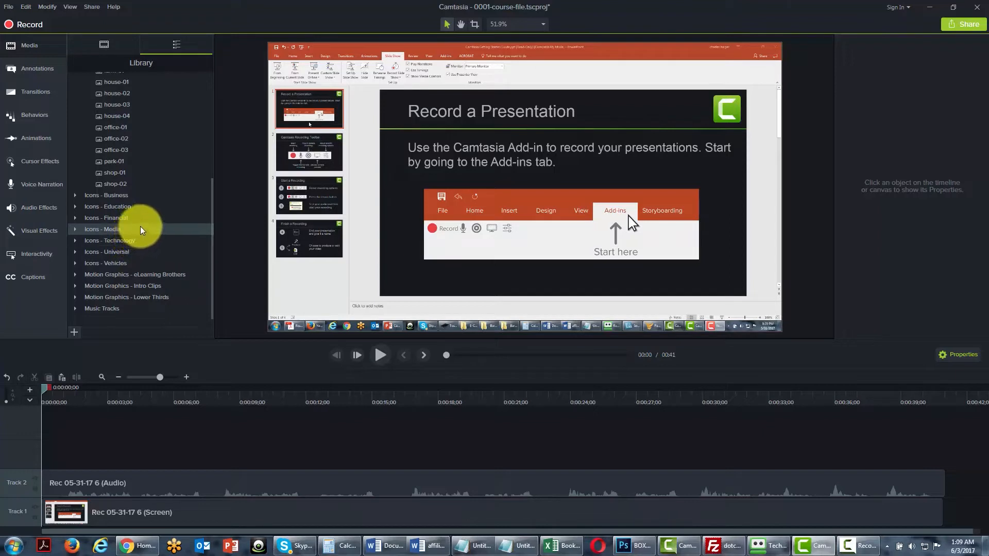
mouse_move(211, 272)
left_mouse_down()
mouse_move(213, 171)
mouse_move(210, 286)
left_mouse_up()
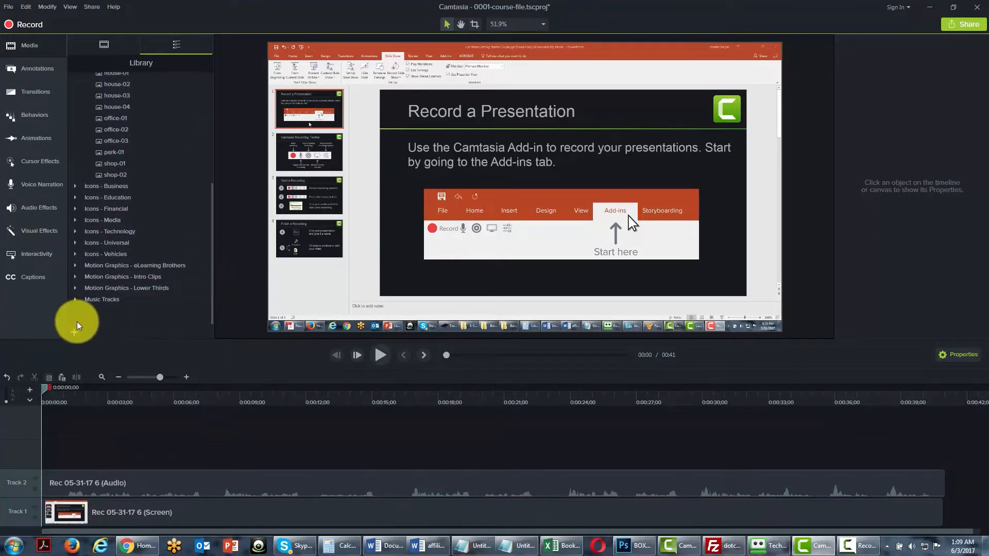
left_click(77, 302)
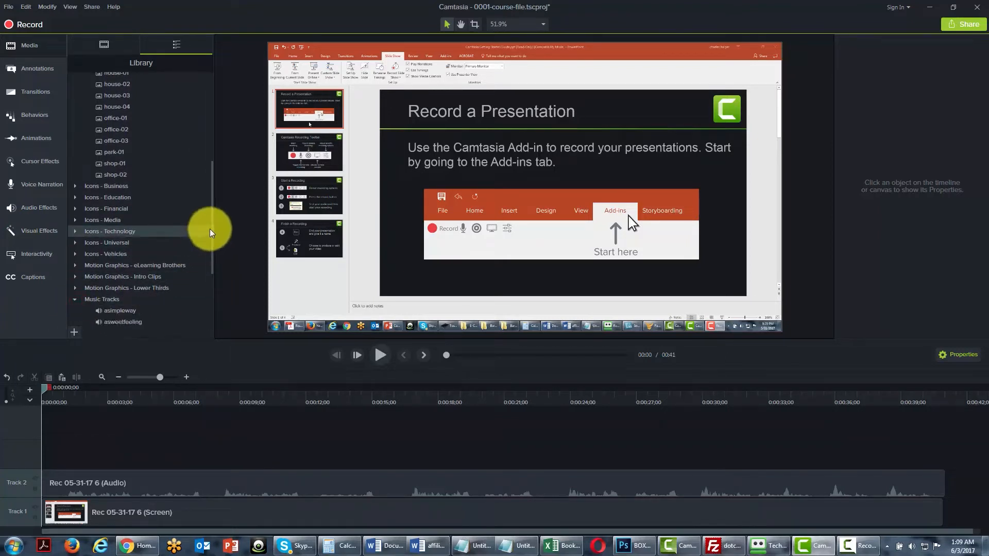
left_click_drag(211, 225, 210, 278)
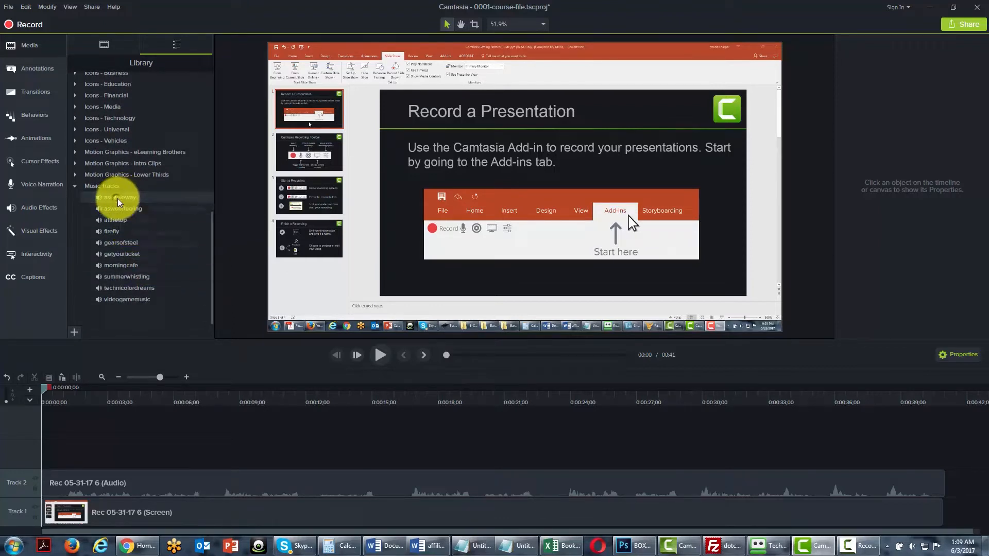
Preview the asimpleway music track and add the getyourticket track to the timeline at the playhead.
right_click(118, 201)
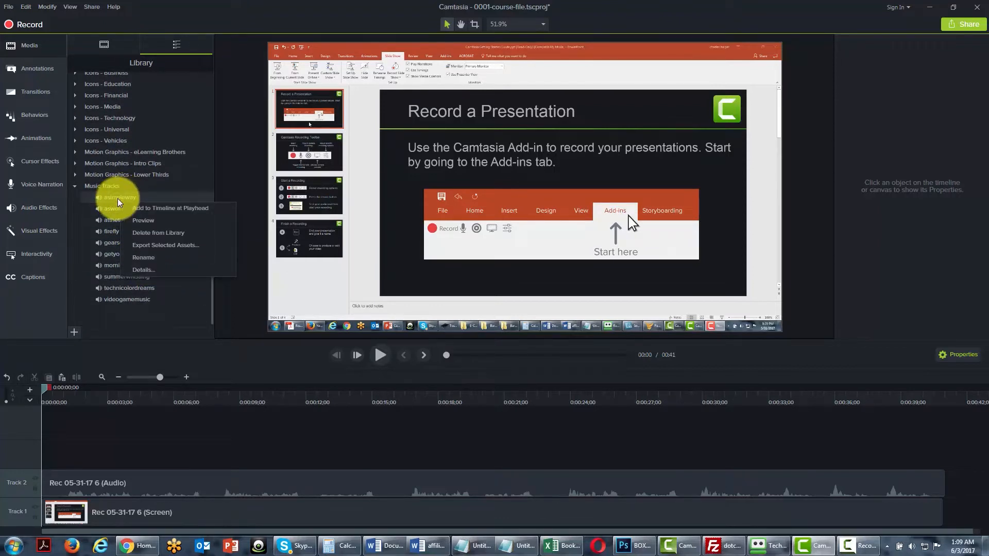
left_click(139, 224)
right_click(117, 259)
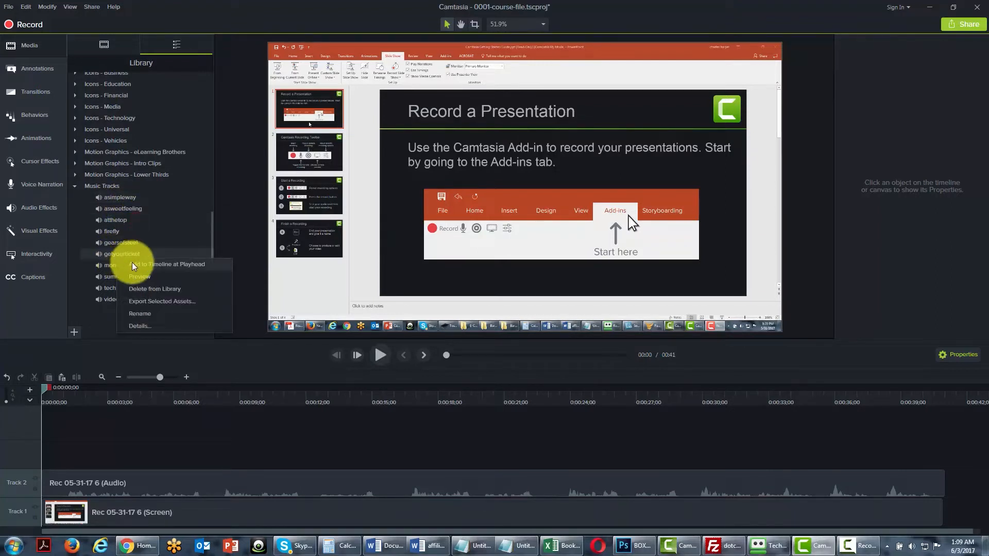
left_click(133, 265)
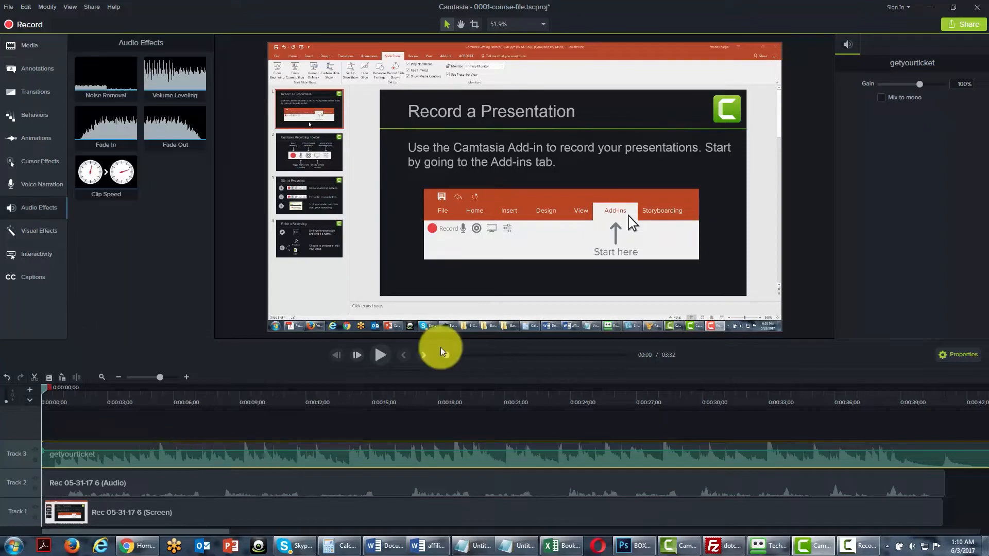
Lower the gain of the getyourticket music clip to 19%.
left_click(907, 84)
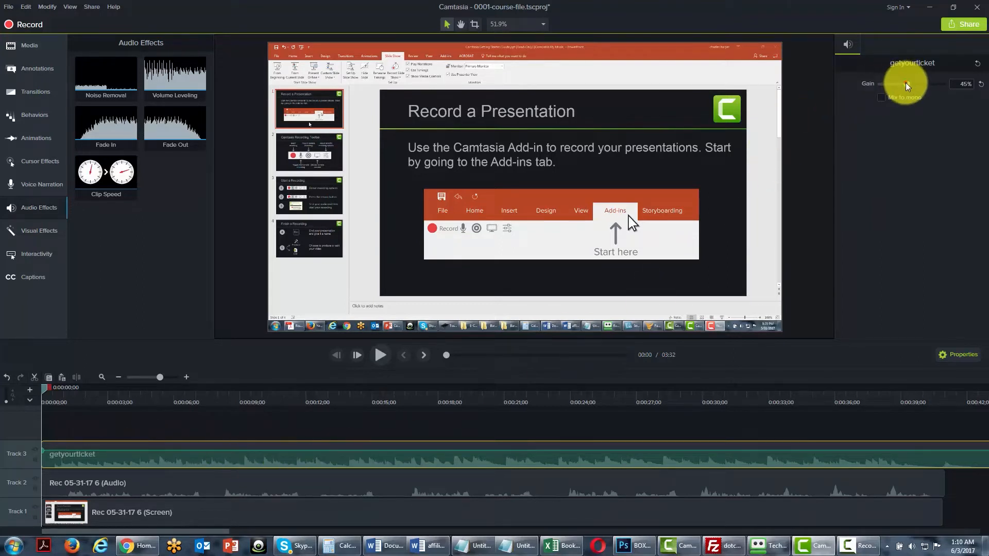
left_click_drag(906, 84, 897, 84)
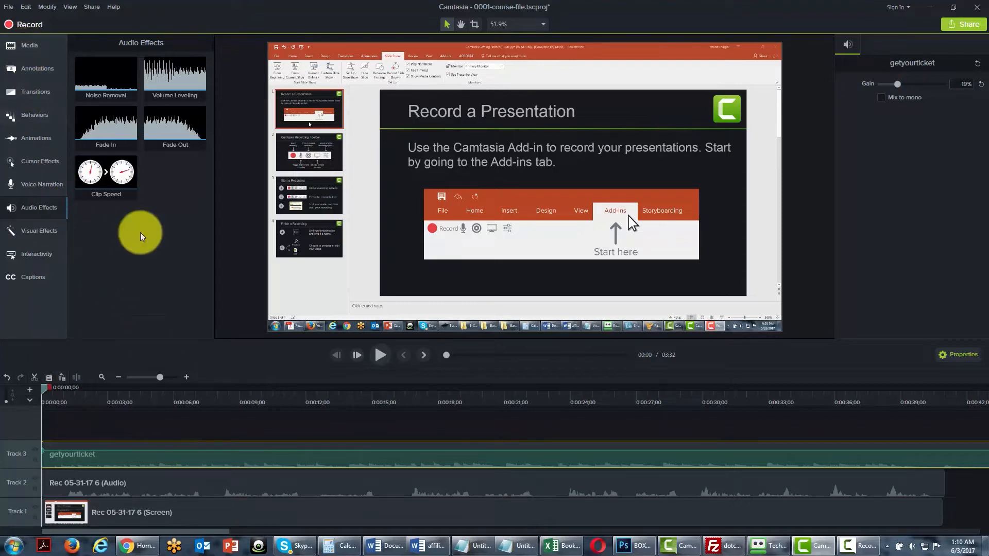
Return to the media Library and preview the bokehdots animated background, closing the preview after viewing it.
left_click(37, 42)
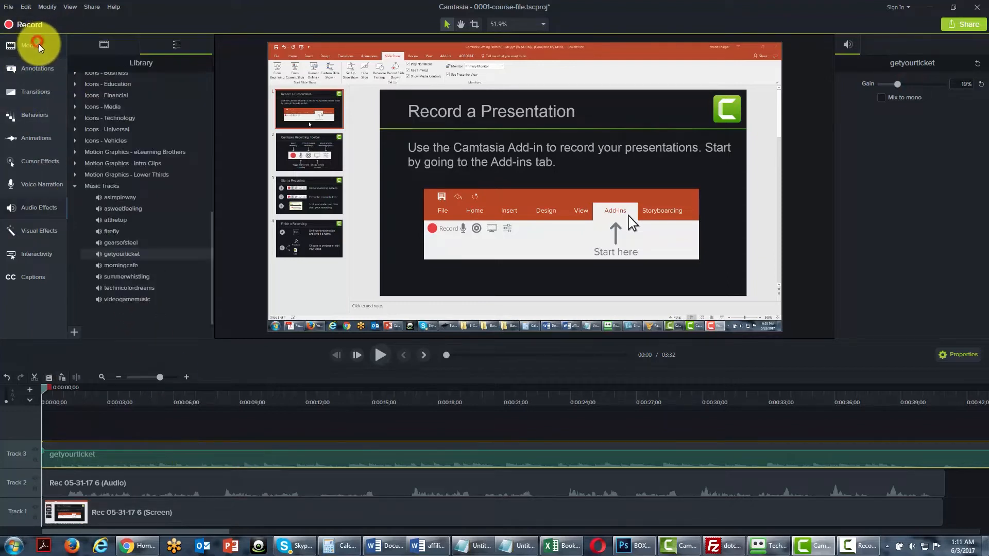
left_click(212, 211)
left_click_drag(213, 211, 211, 180)
left_click(74, 214)
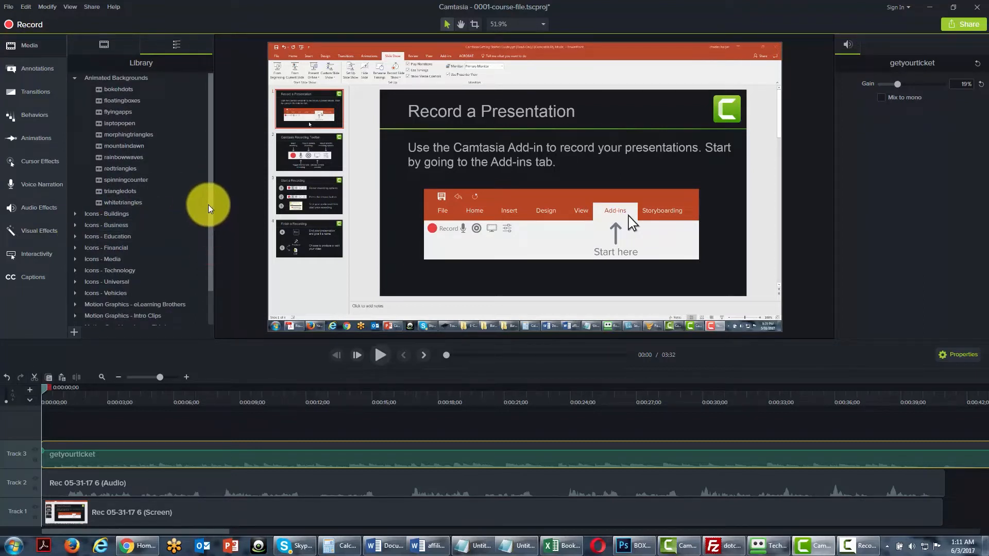
right_click(110, 90)
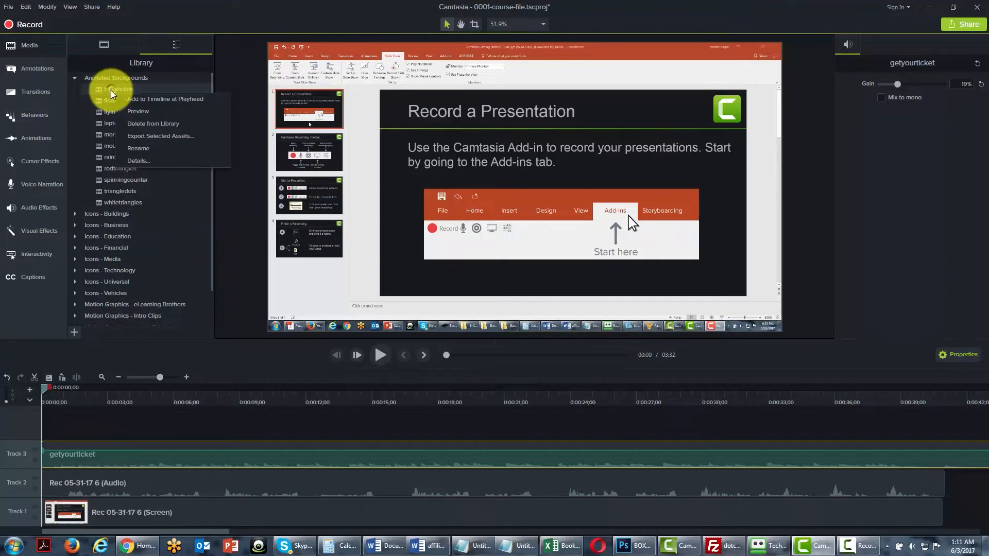
left_click(133, 110)
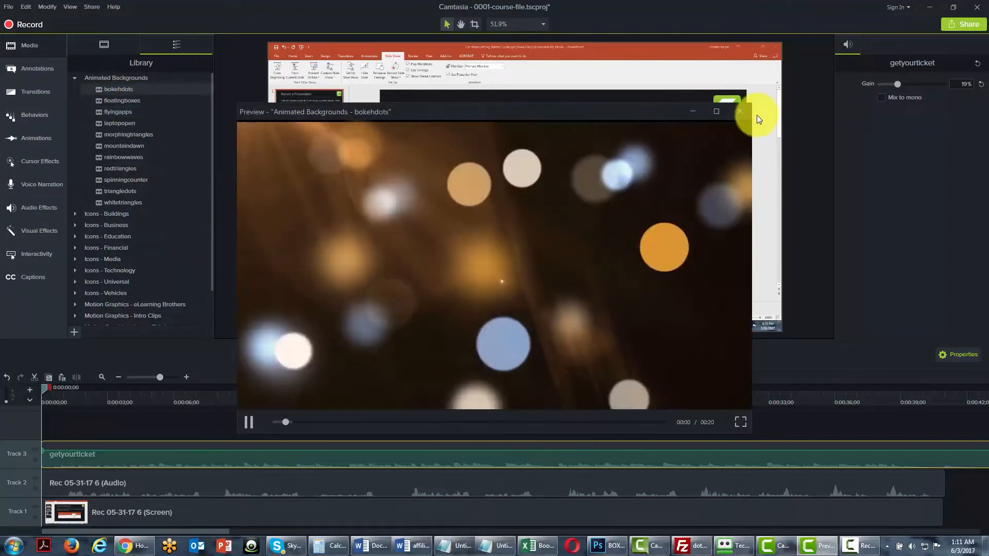
left_click(742, 111)
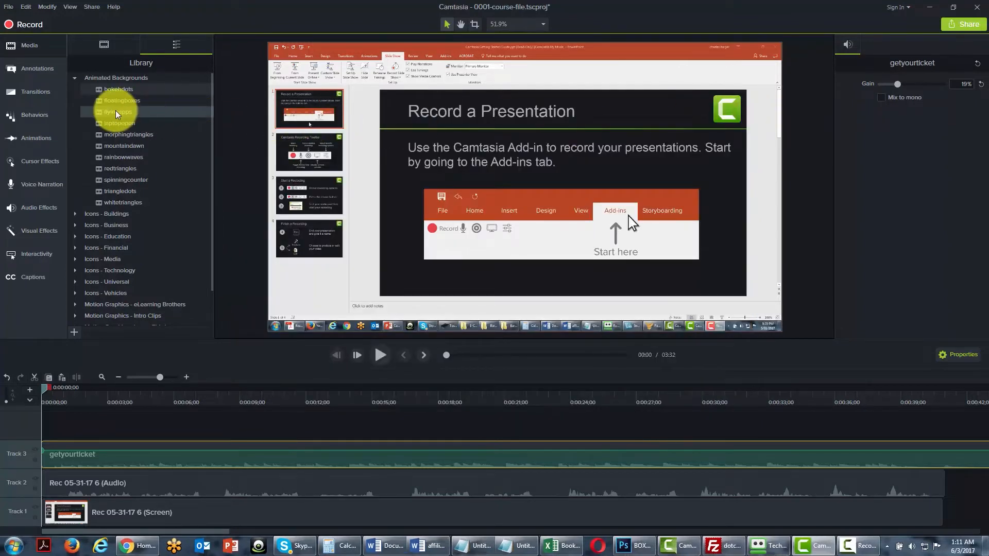
Add the bokehdots animated background to the timeline at the playhead, check it on the canvas, and delete it.
right_click(119, 93)
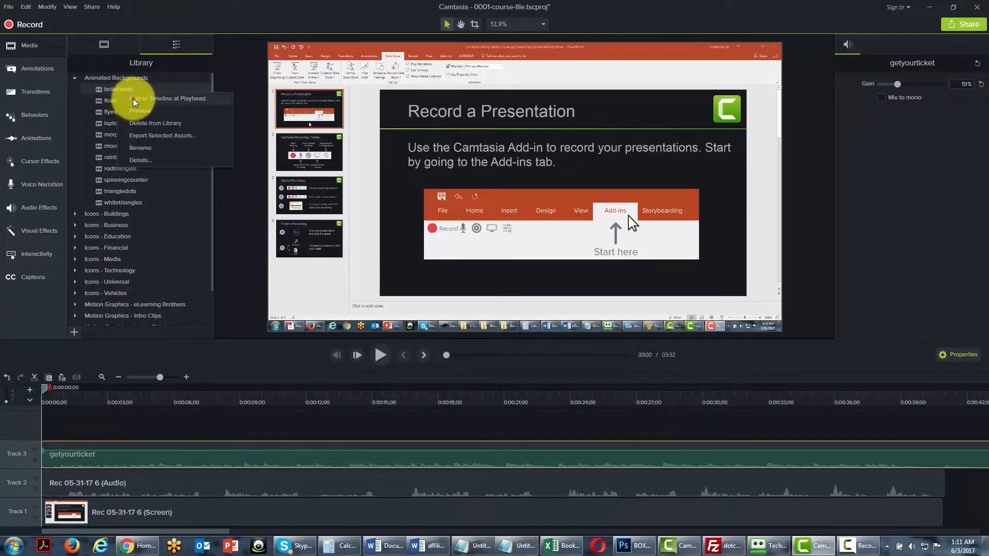
left_click(133, 99)
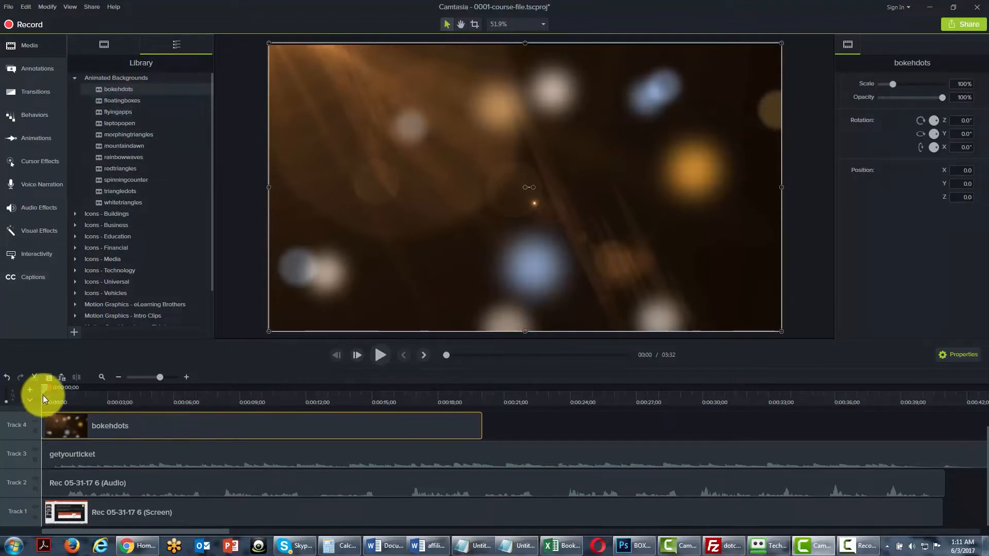
left_click_drag(43, 389, 45, 389)
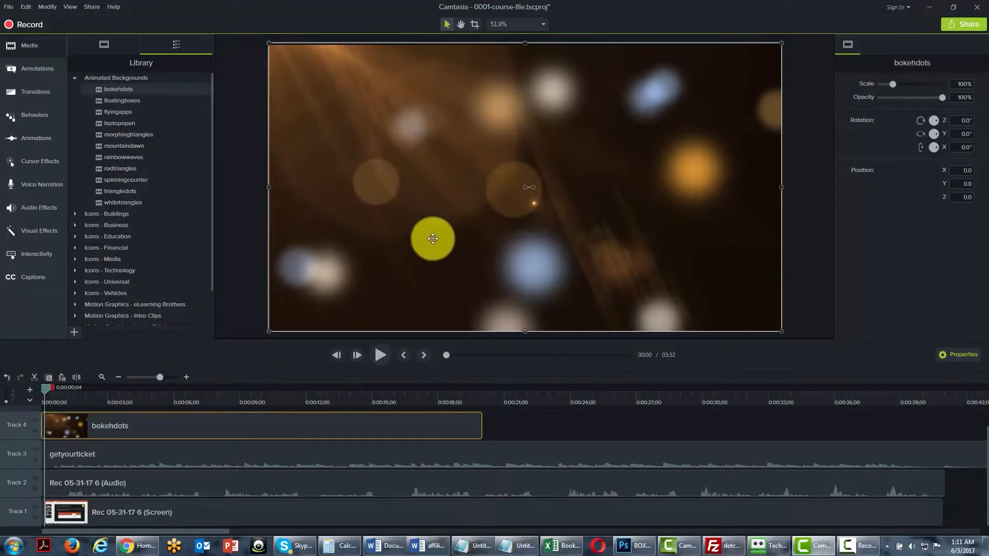
left_click(433, 237)
key("Delete")
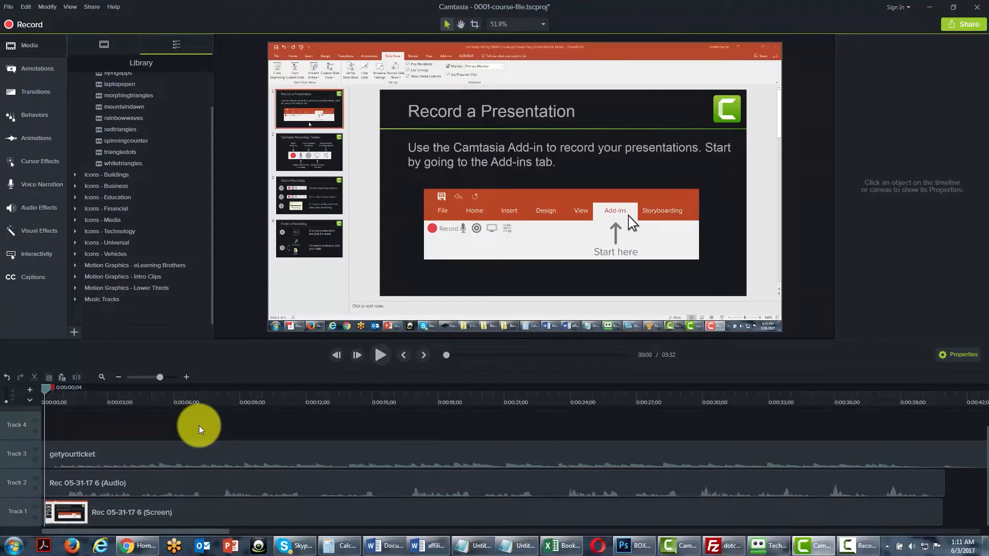
Expand the Motion Graphics - Lower Thirds folder and add basictext-01 to the timeline at the playhead.
left_click(75, 289)
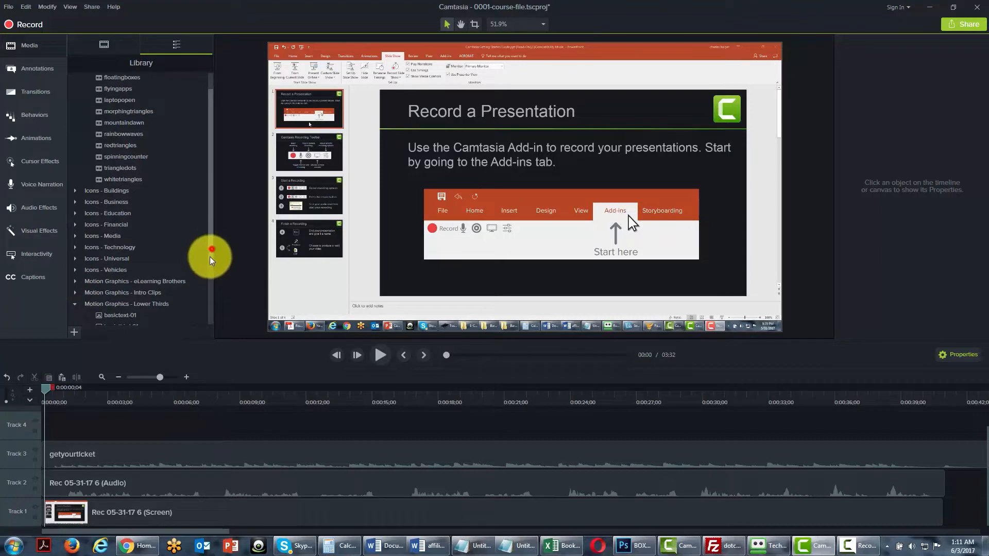
left_click_drag(209, 257, 207, 310)
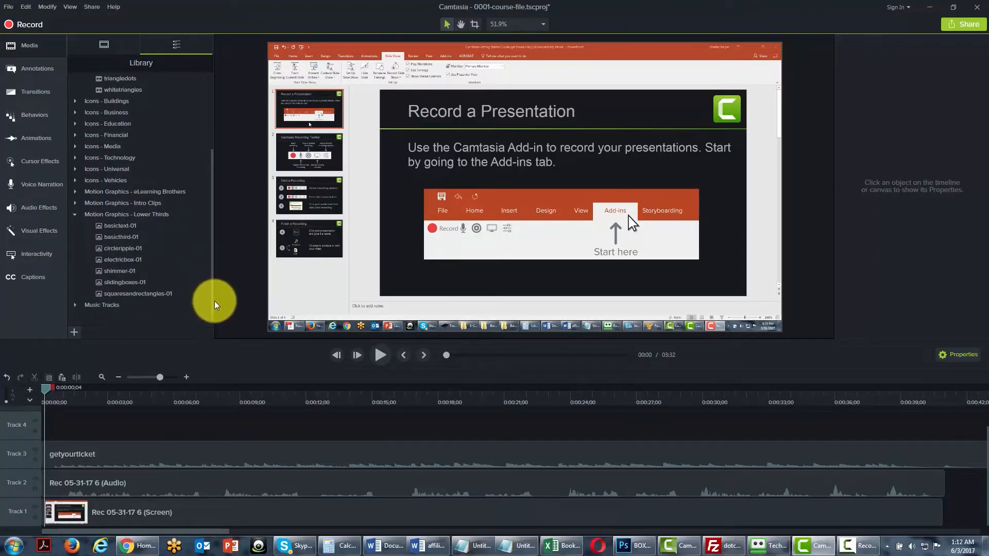
left_click_drag(212, 308, 211, 313)
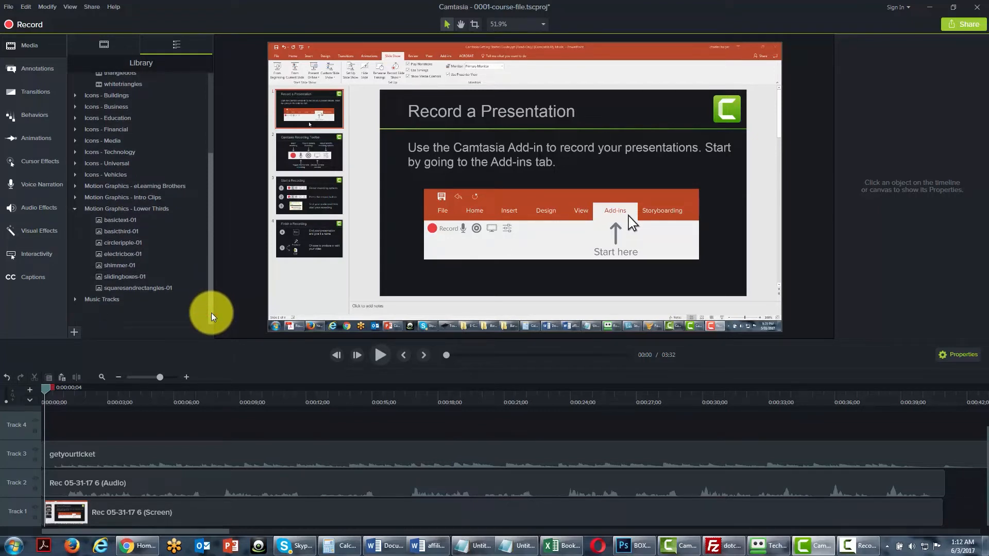
left_click(119, 220)
right_click(119, 221)
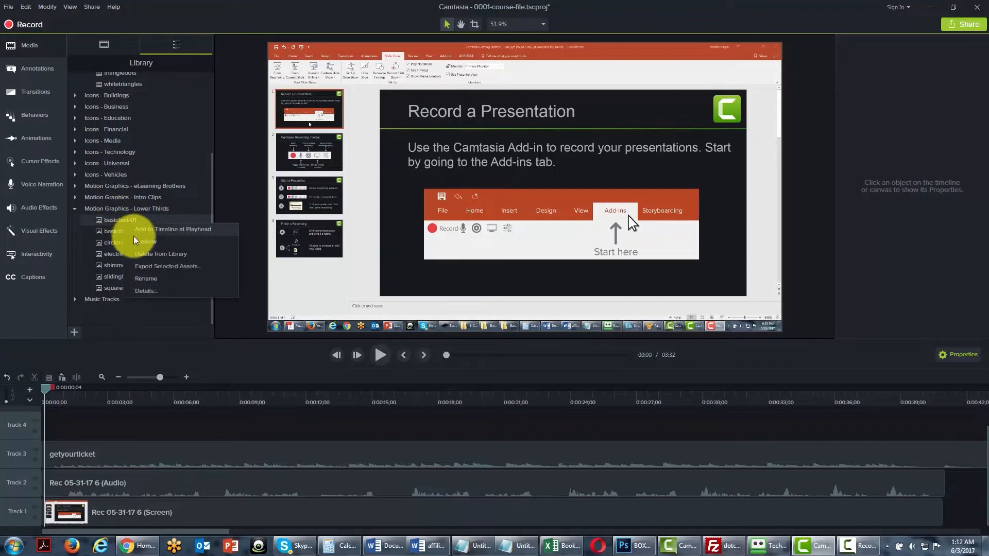
left_click(144, 230)
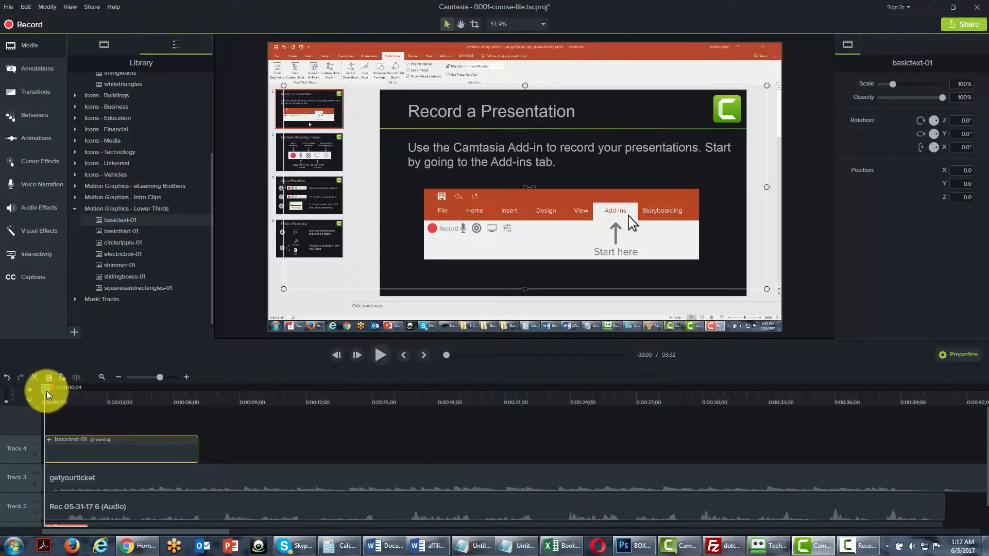
With the playhead at 0:00:01;19, replace the lower third's upper line with the presenter's full name and its lower line with "internet Marketing".
left_click_drag(47, 390, 79, 391)
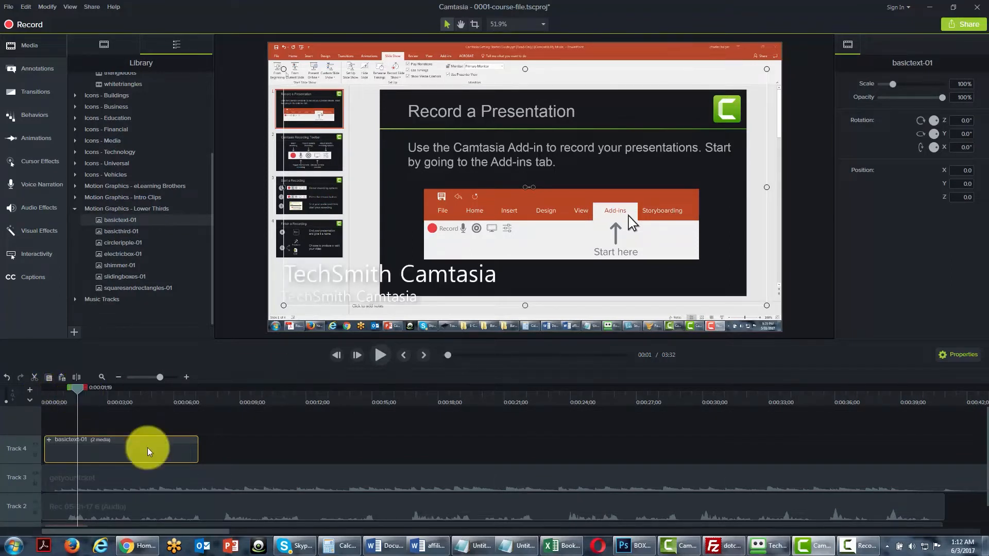
double_click(342, 278)
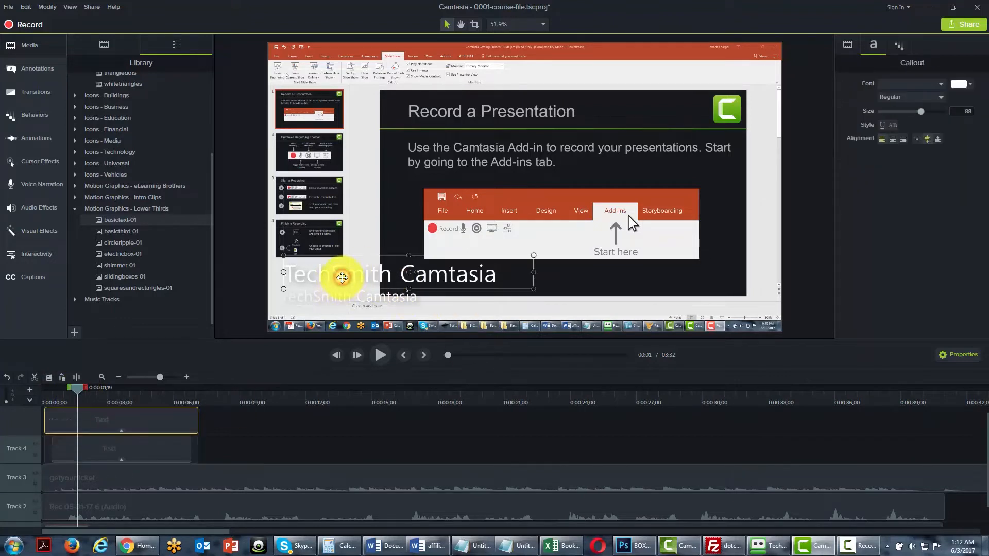
double_click(495, 272)
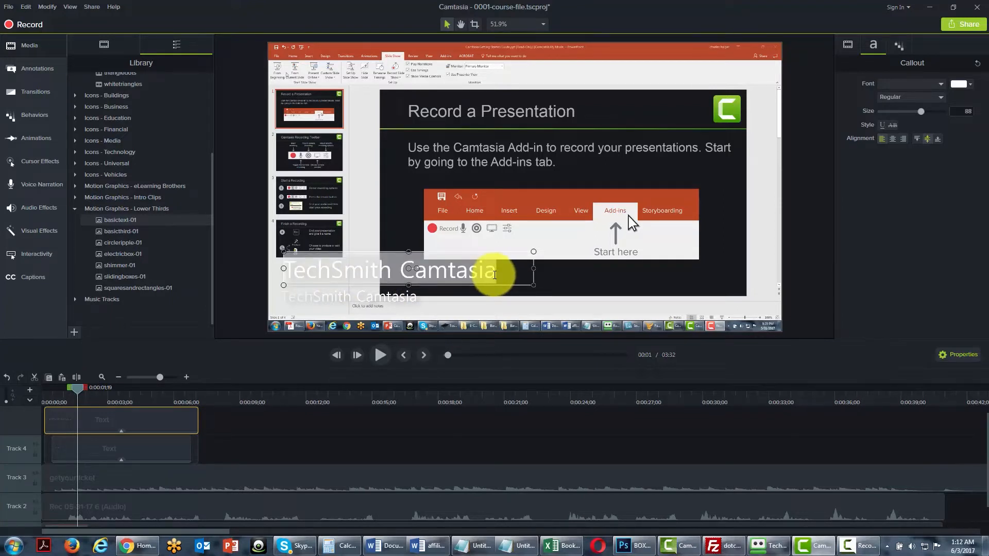
type("Thom")
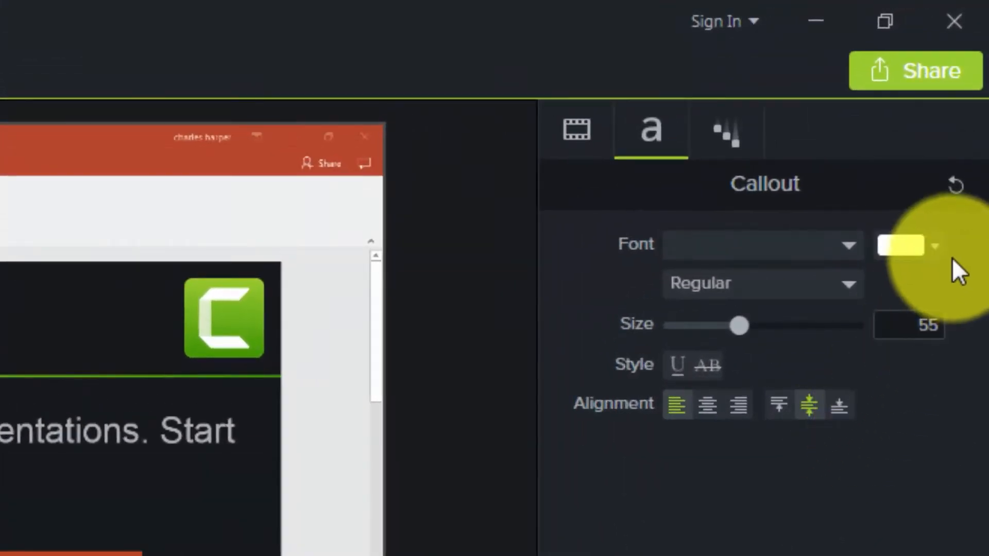
Change the font colour of the "internet Marketing" line to red, #F50000.
left_click(937, 248)
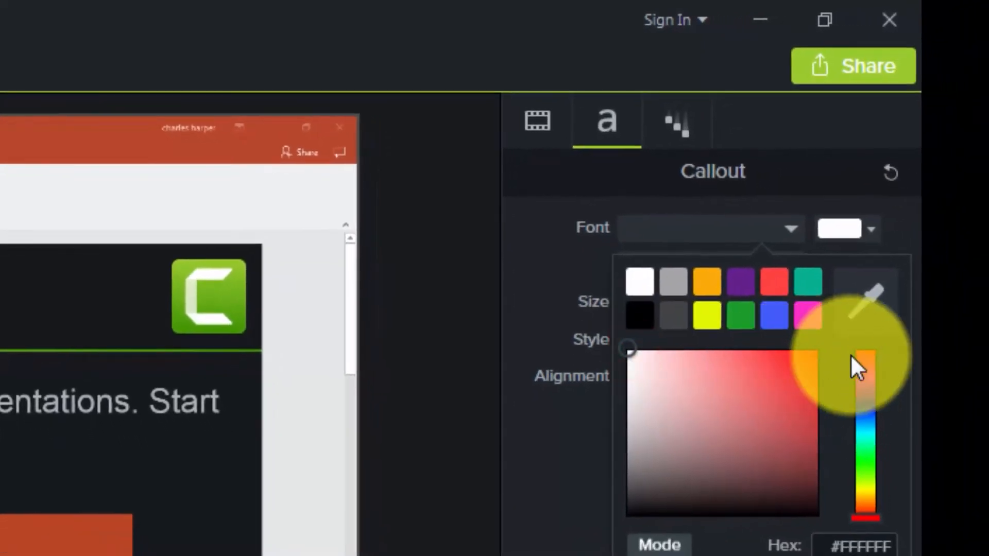
left_click(631, 344)
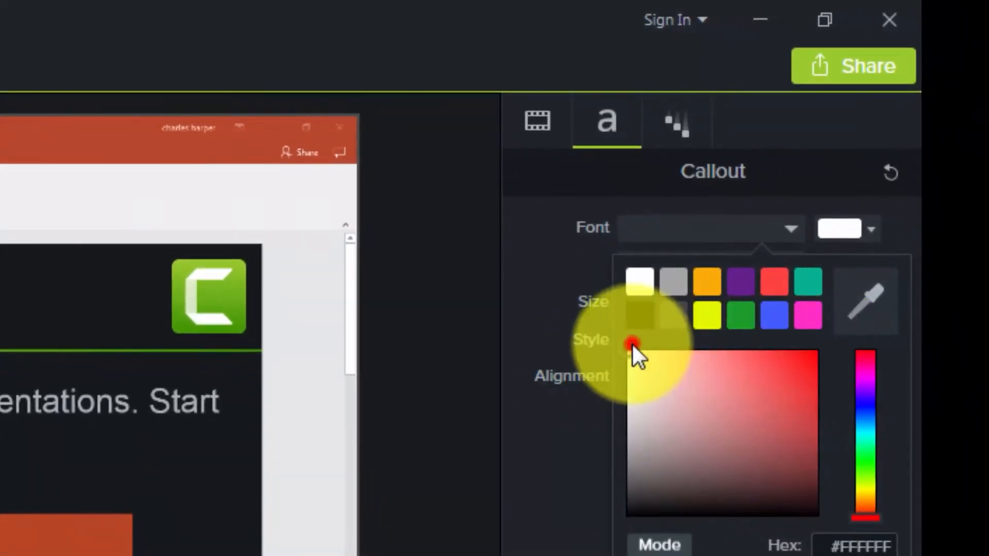
left_click(647, 369)
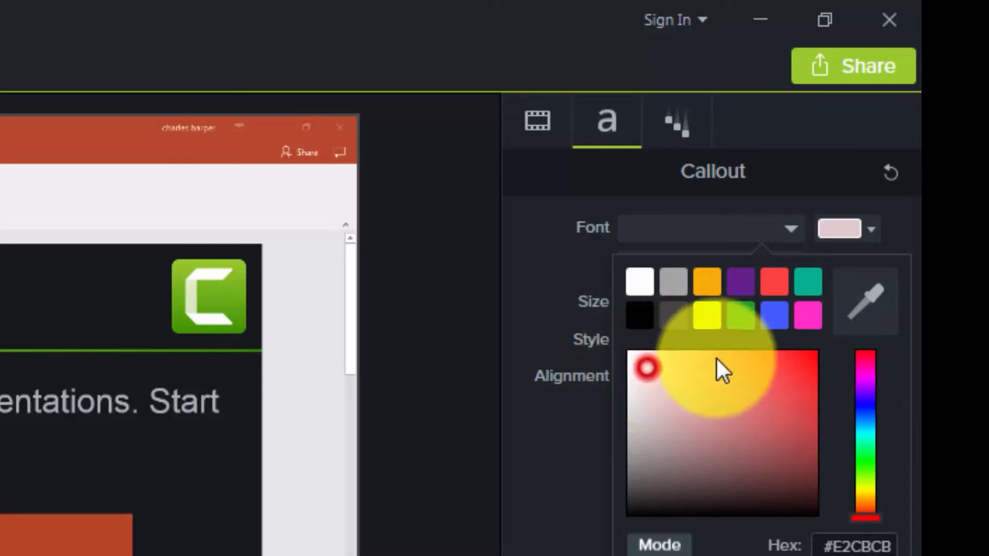
left_click_drag(721, 371, 853, 367)
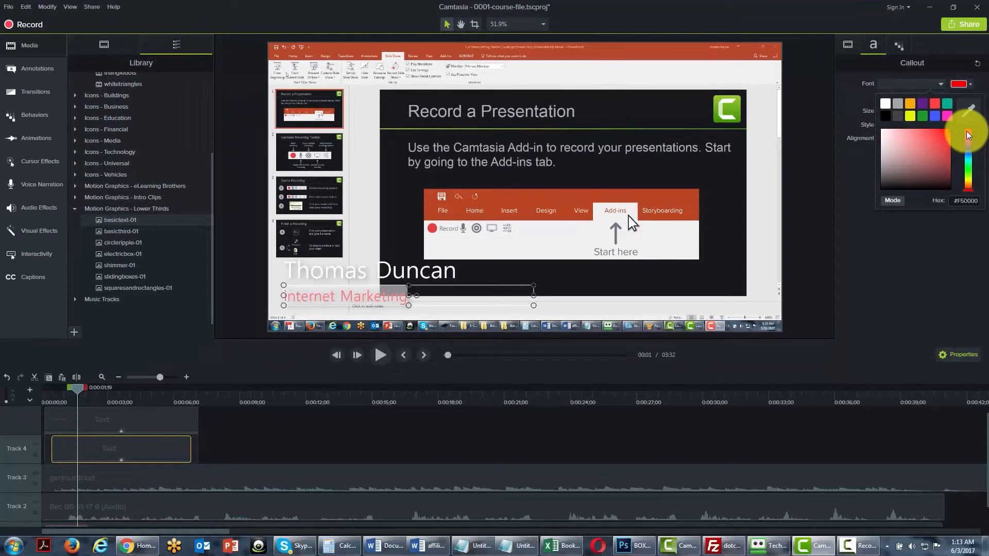
left_click(931, 265)
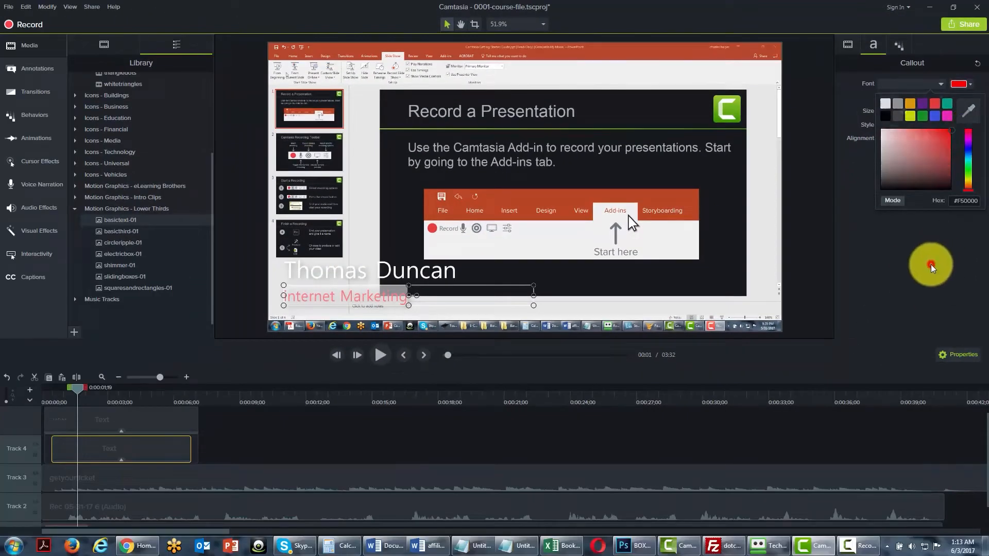
Change the font colour of the presenter's name line to red, #FF0000.
left_click(387, 279)
double_click(387, 272)
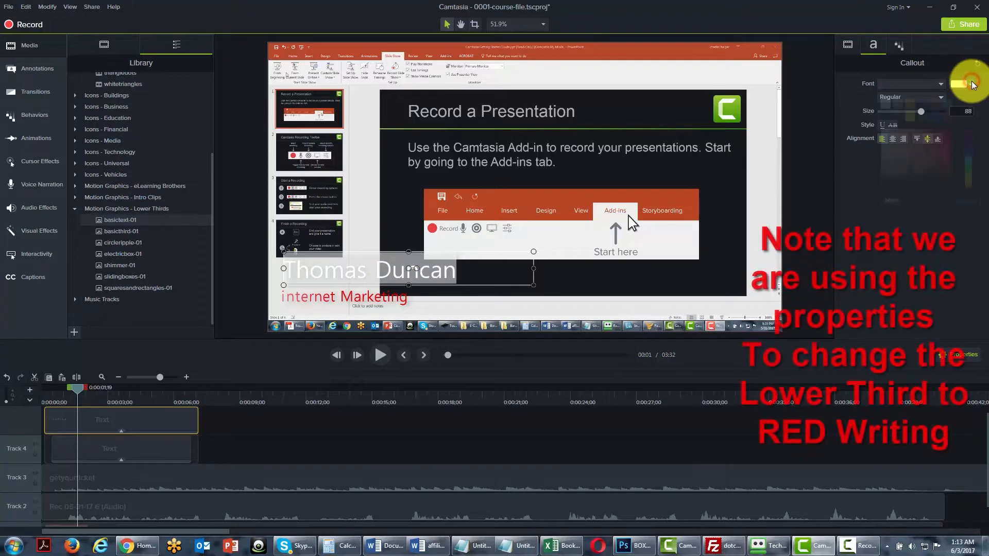
left_click(970, 85)
left_click(884, 135)
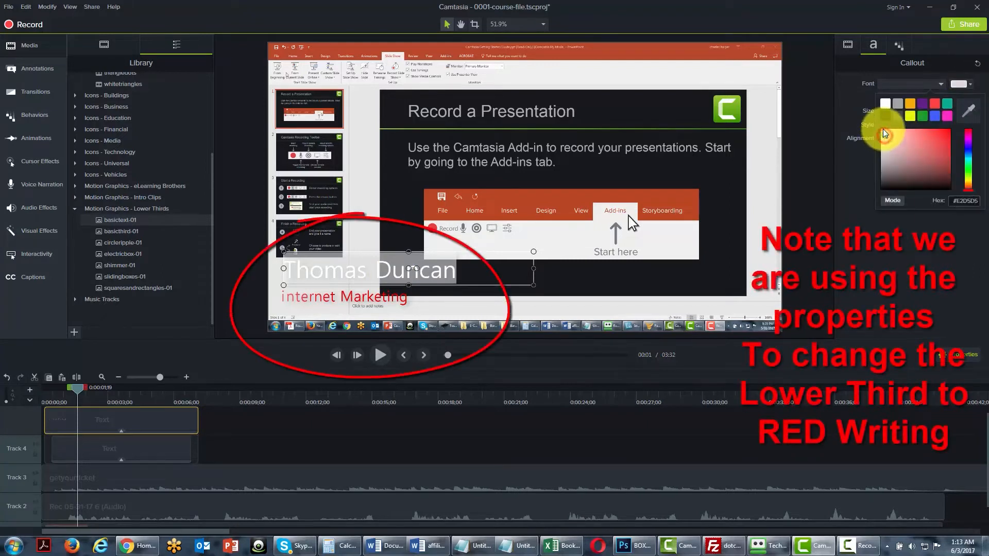
left_click_drag(904, 131, 965, 129)
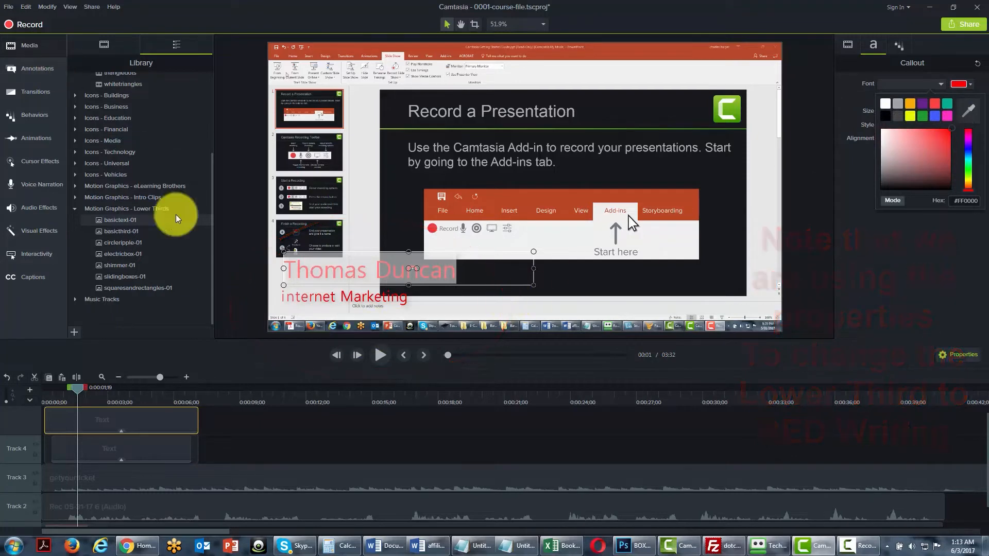
left_click(458, 269)
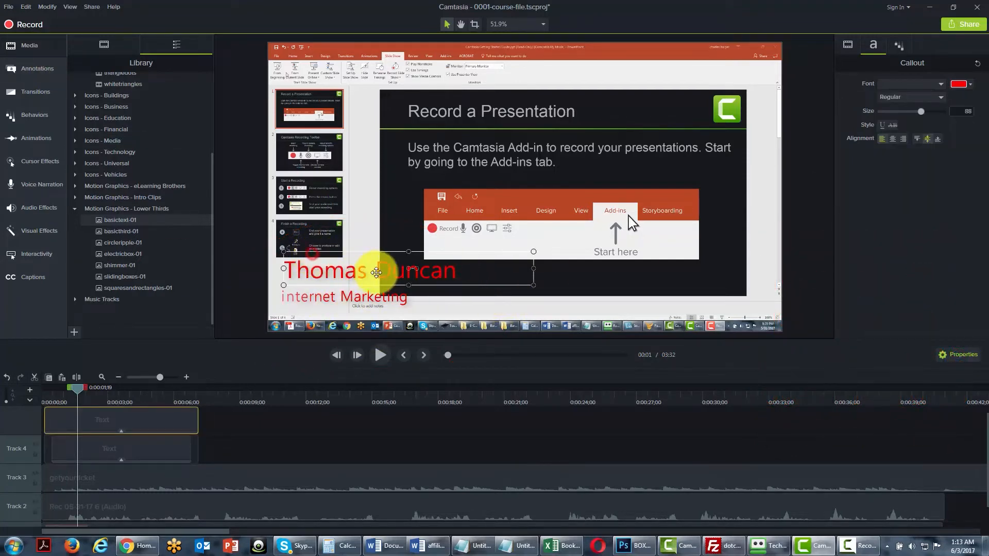
Move the presenter's name and the "internet Marketing" line across to the lower middle of the slide.
left_click_drag(383, 273, 566, 306)
left_click(355, 297)
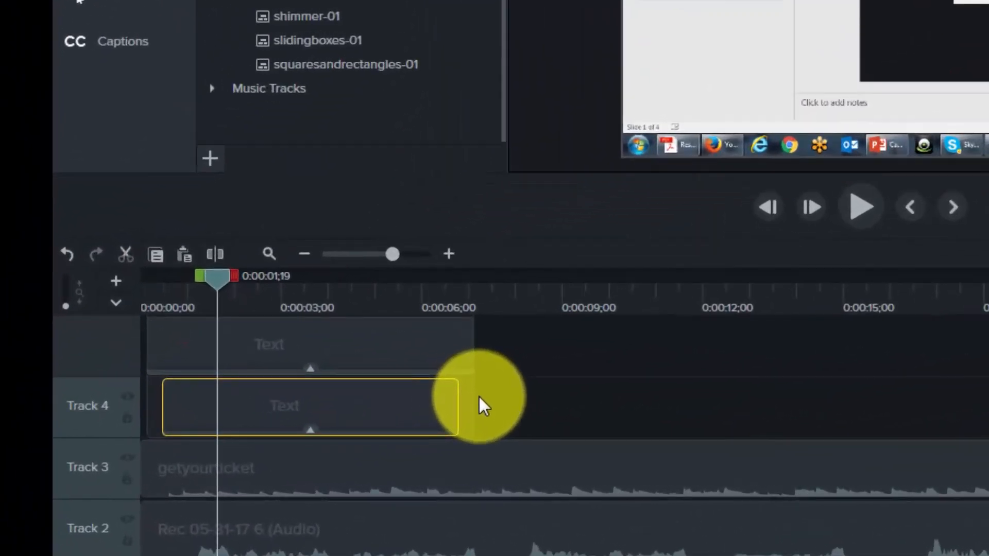
left_click_drag(472, 396, 367, 371)
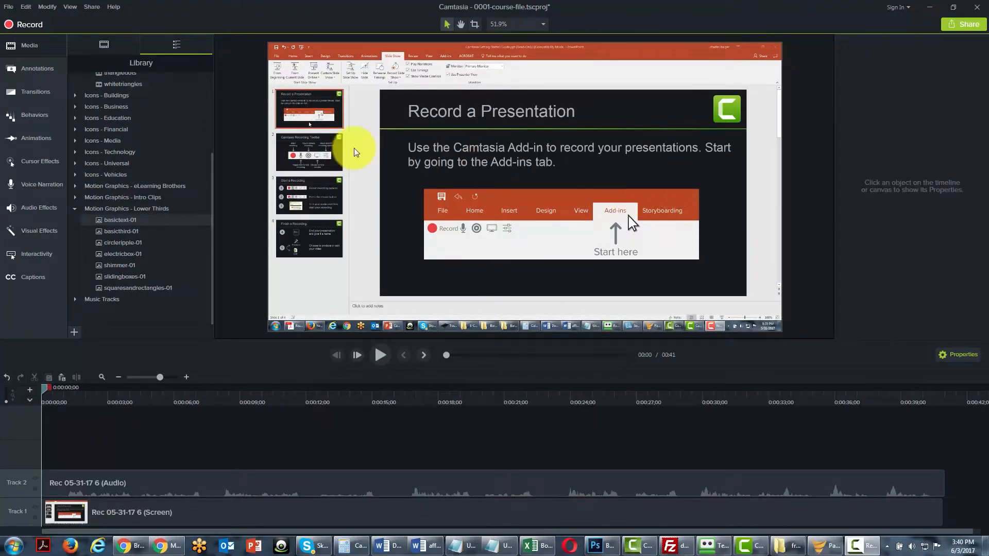
Open the Annotations to show the Basic-style callouts.
left_click(25, 69)
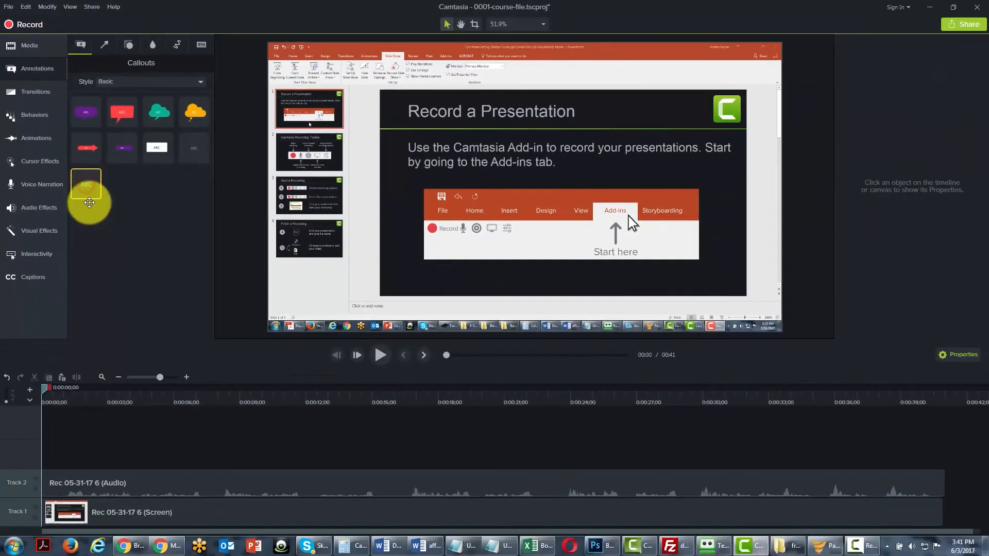
Add a plain text callout at the start of Track 3 and place it in the lower-left corner of the video canvas.
left_click_drag(89, 202, 47, 446)
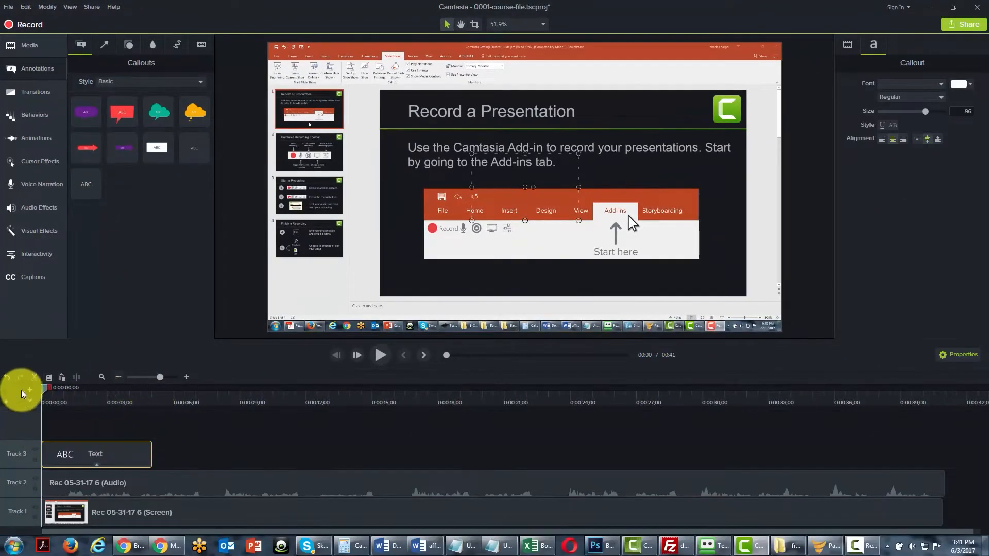
left_click_drag(41, 388, 46, 389)
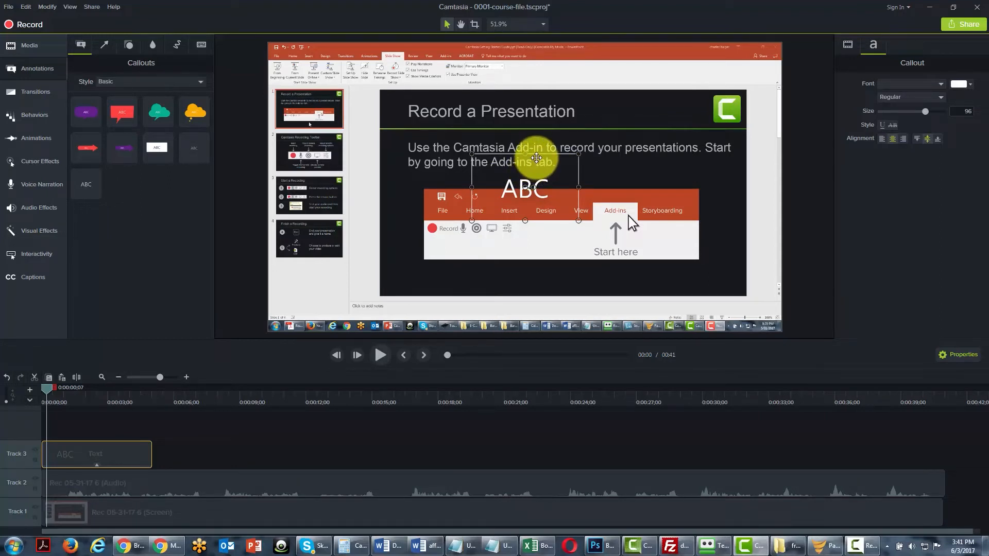
left_click_drag(536, 160, 340, 253)
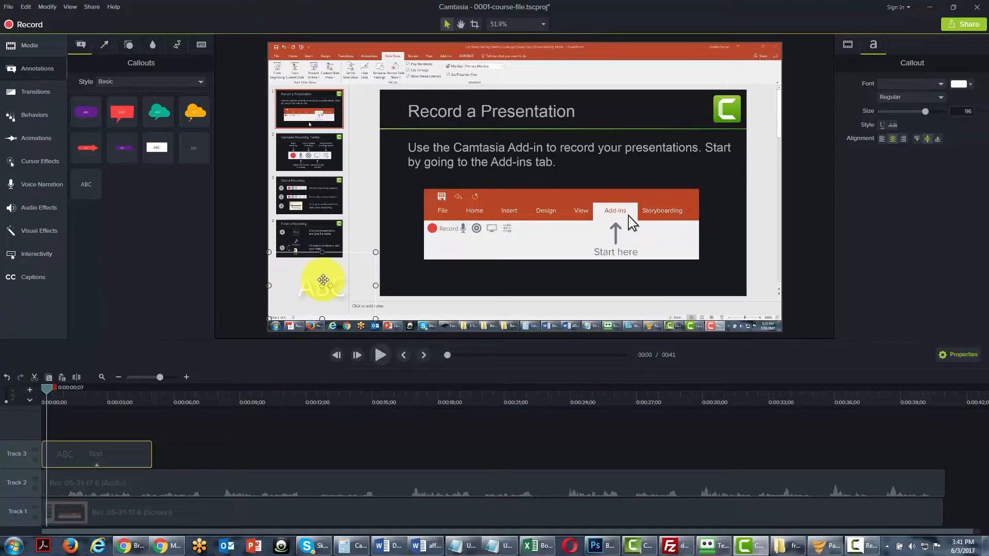
Change the font colour of the "ABC" text callout to black.
left_click(323, 280)
double_click(331, 291)
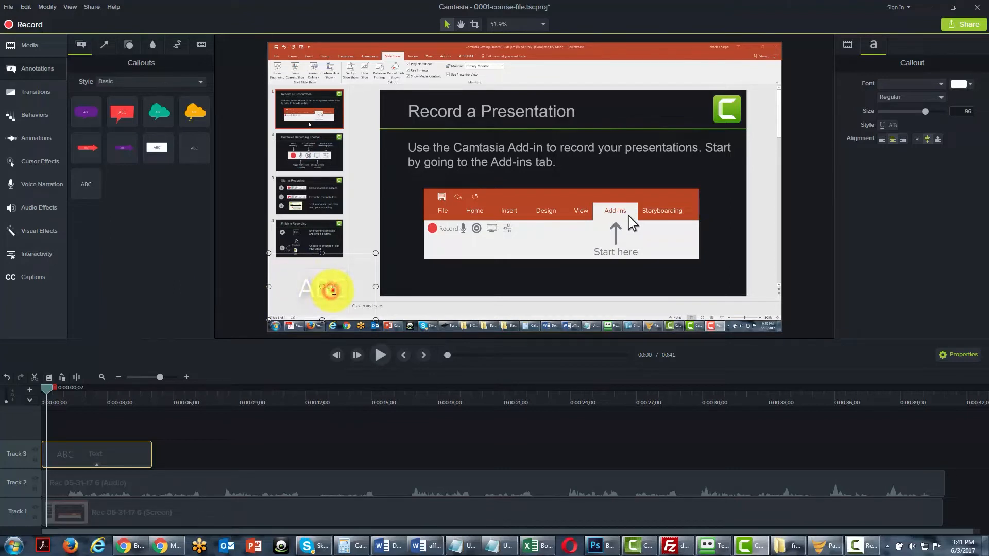
left_click(969, 85)
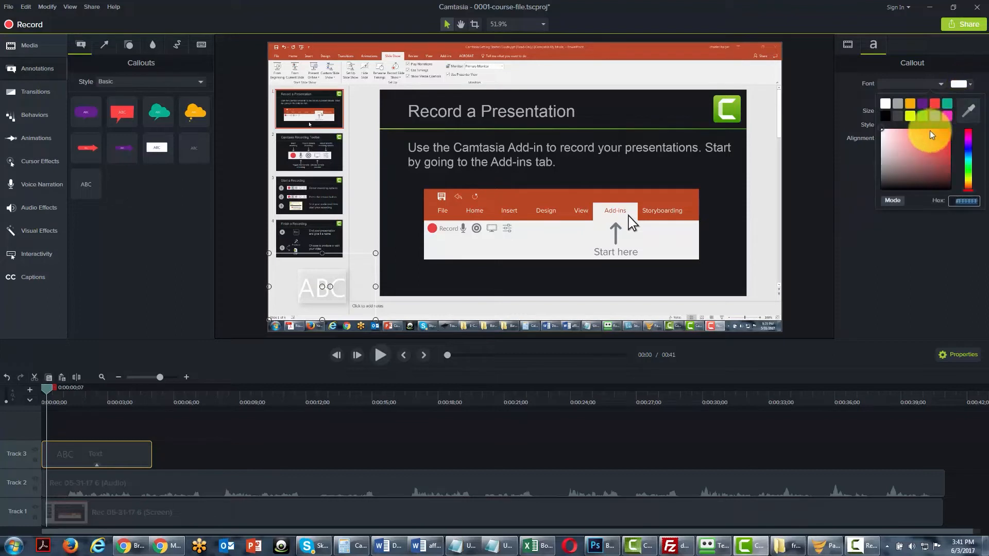
left_click(885, 118)
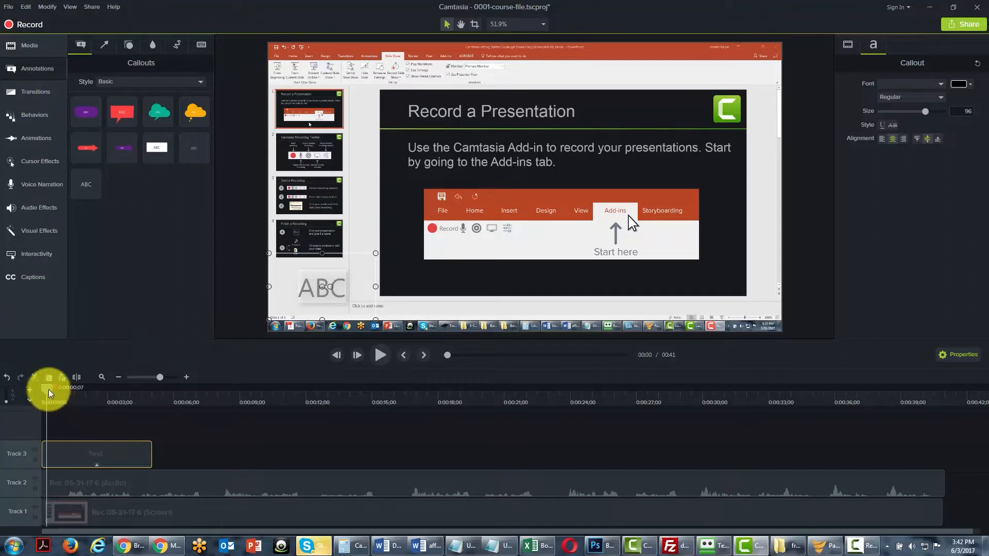
Move the text callout's clip to start at about 14 seconds and place its text on the white strip left of "Start here".
left_click_drag(48, 388, 100, 387)
left_click_drag(170, 388, 304, 399)
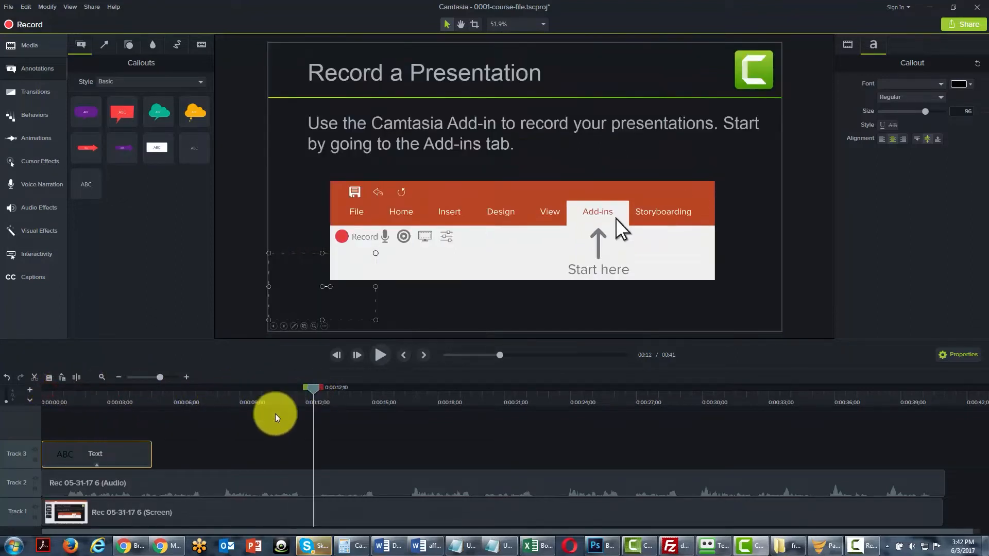
left_click_drag(132, 451, 403, 450)
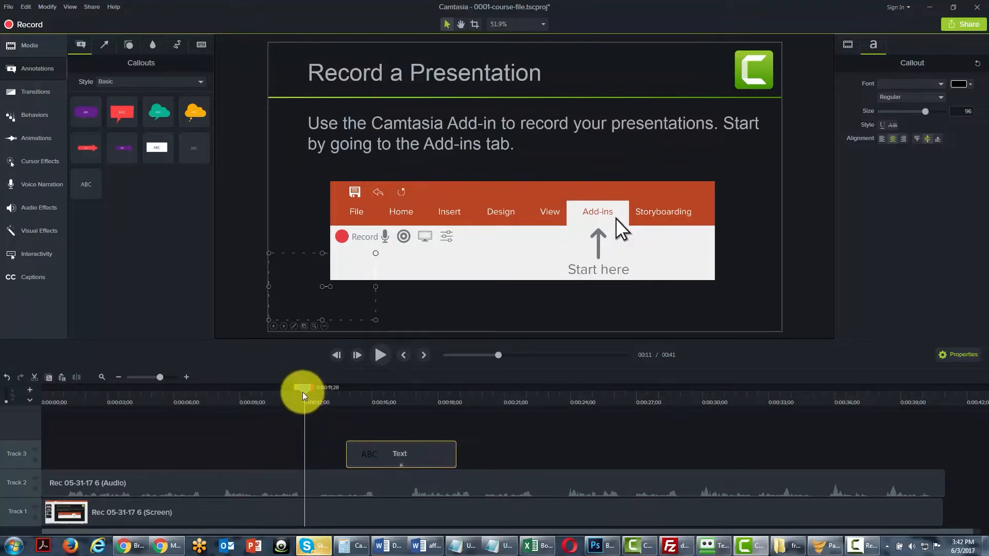
left_click_drag(302, 391, 378, 395)
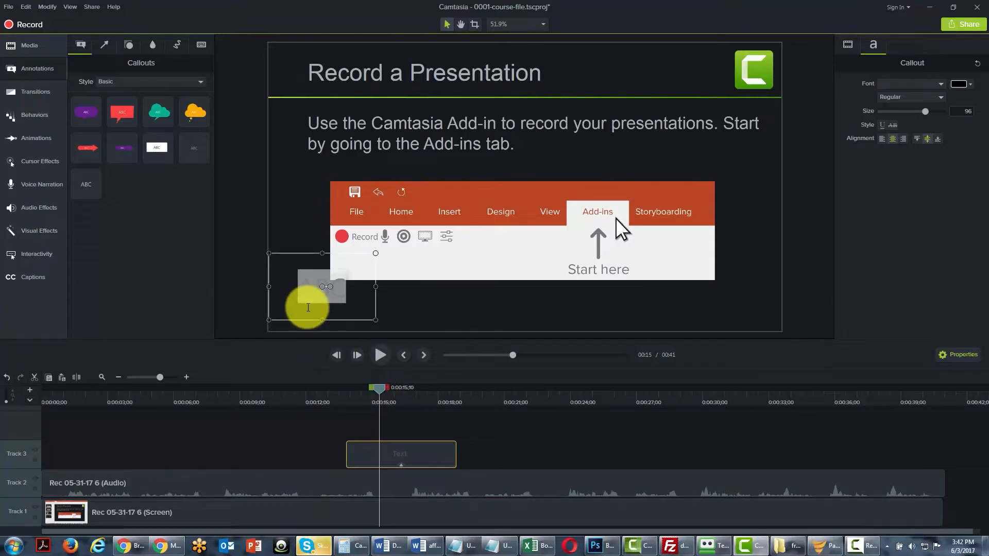
left_click_drag(305, 305, 478, 272)
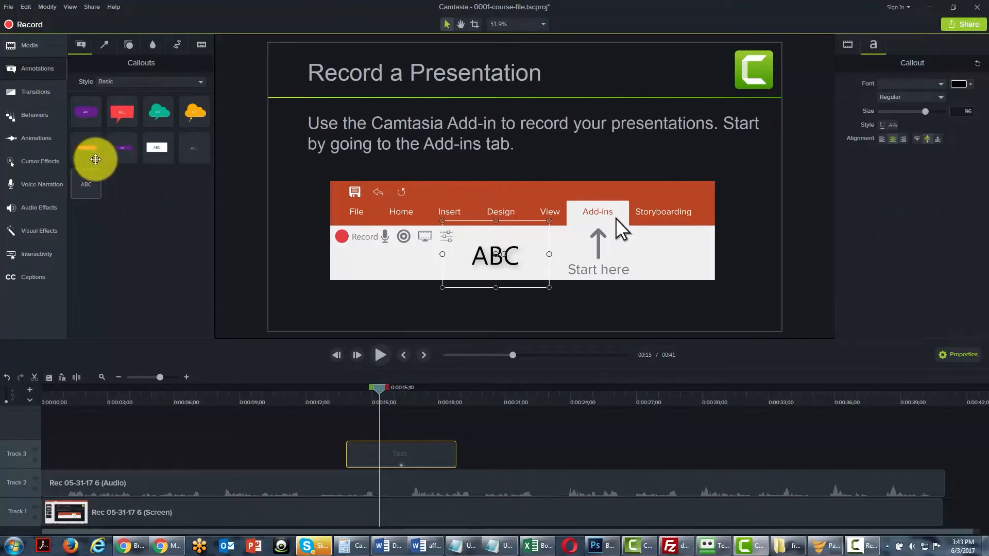
Add the Basic red arrow callout at the playhead and place it on the canvas pointing at the "ABC" text.
left_click_drag(88, 148, 261, 320)
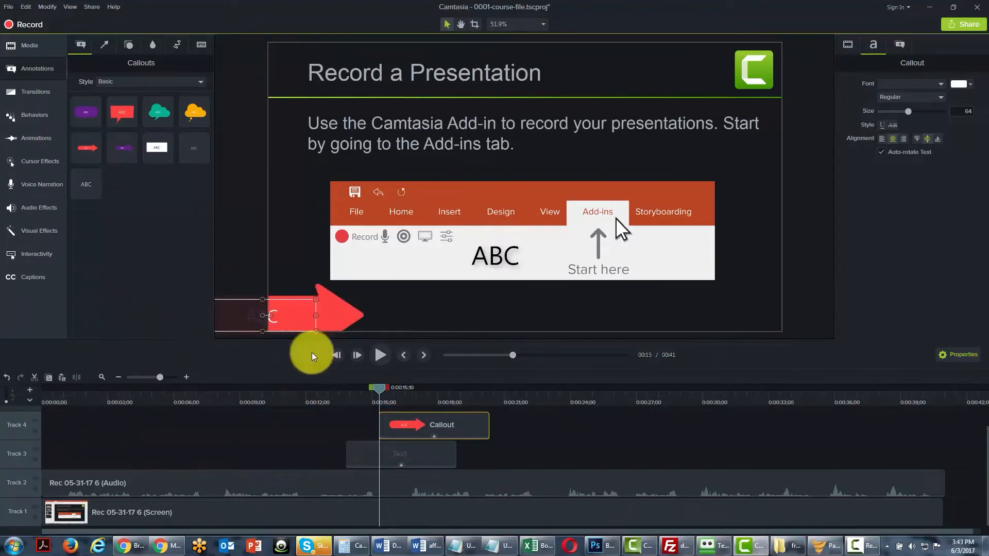
left_click(307, 290)
left_click(299, 302)
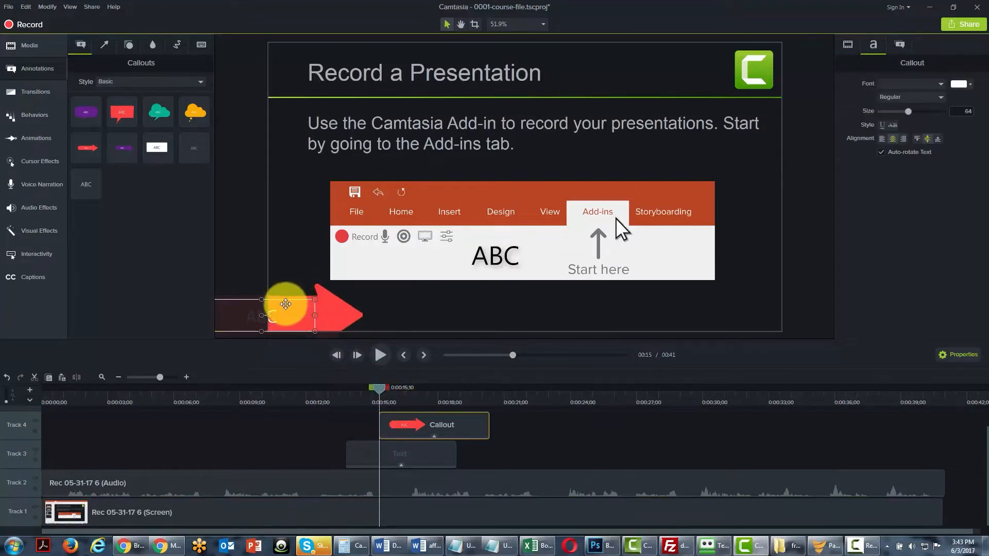
left_click_drag(287, 304, 379, 255)
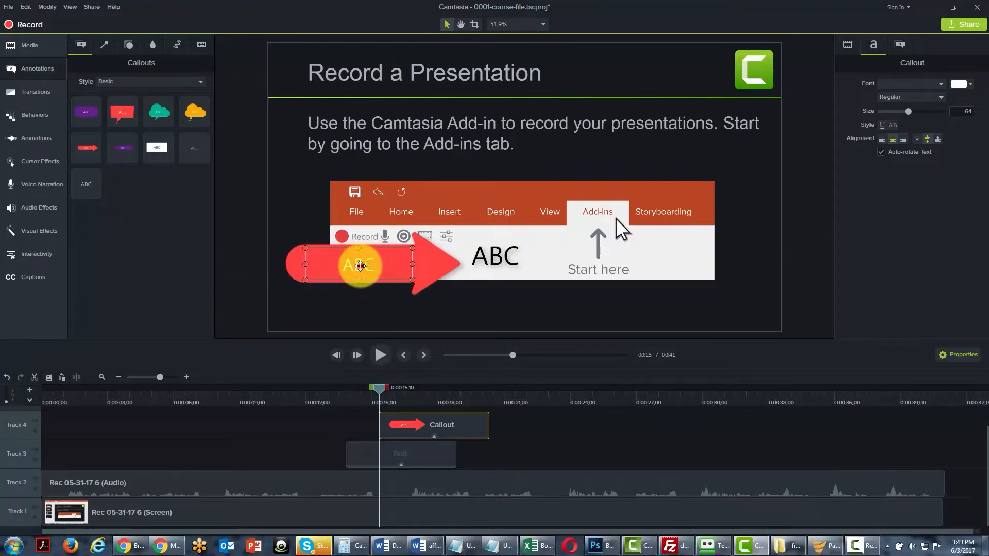
Change the red arrow callout's text to "arrow" and extend its clip's start back to about 11 seconds.
double_click(360, 266)
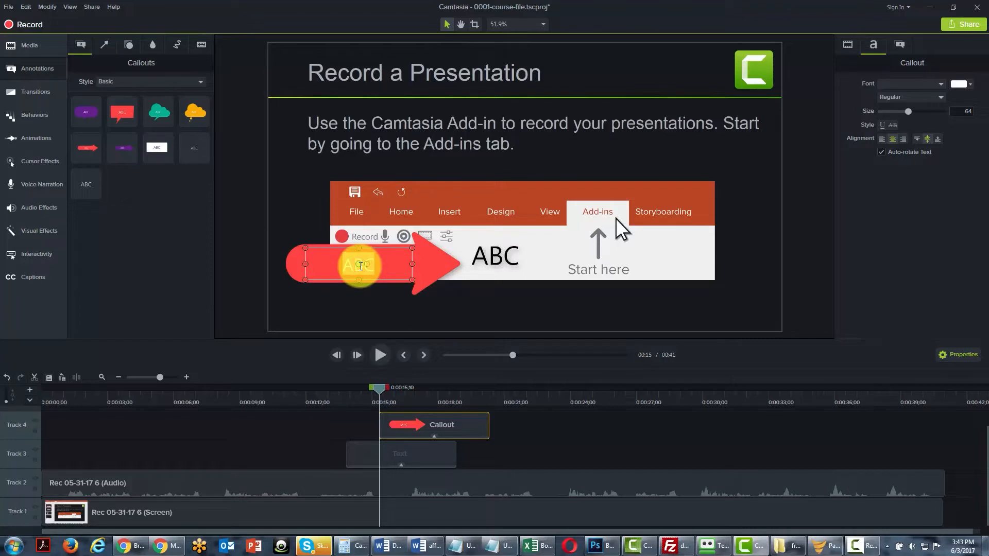
type("arrow")
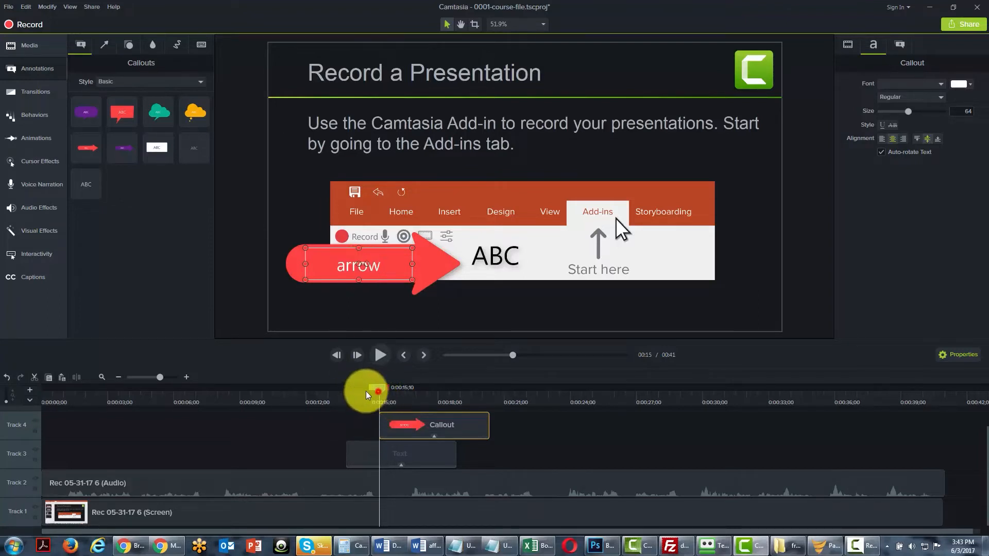
left_click_drag(365, 394, 299, 395)
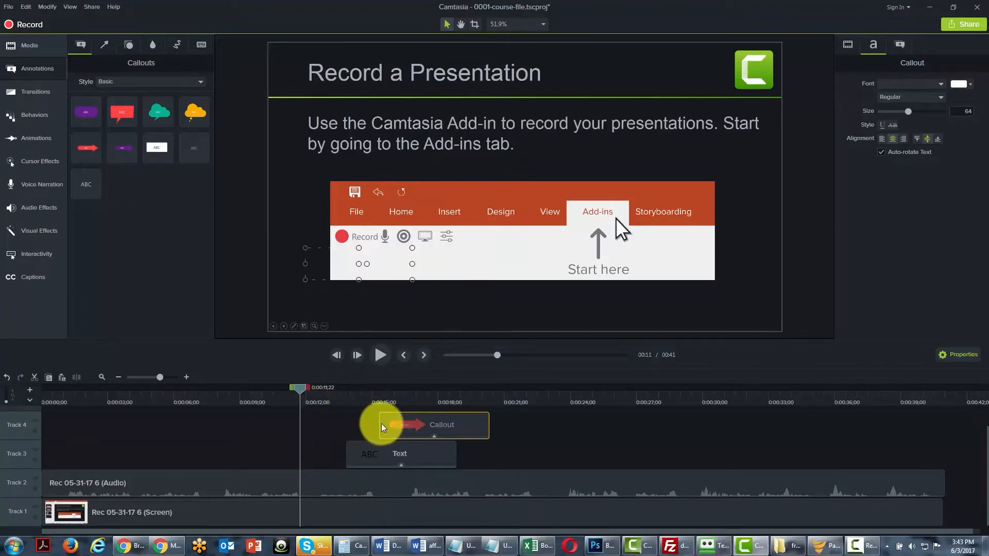
left_click_drag(380, 424, 281, 419)
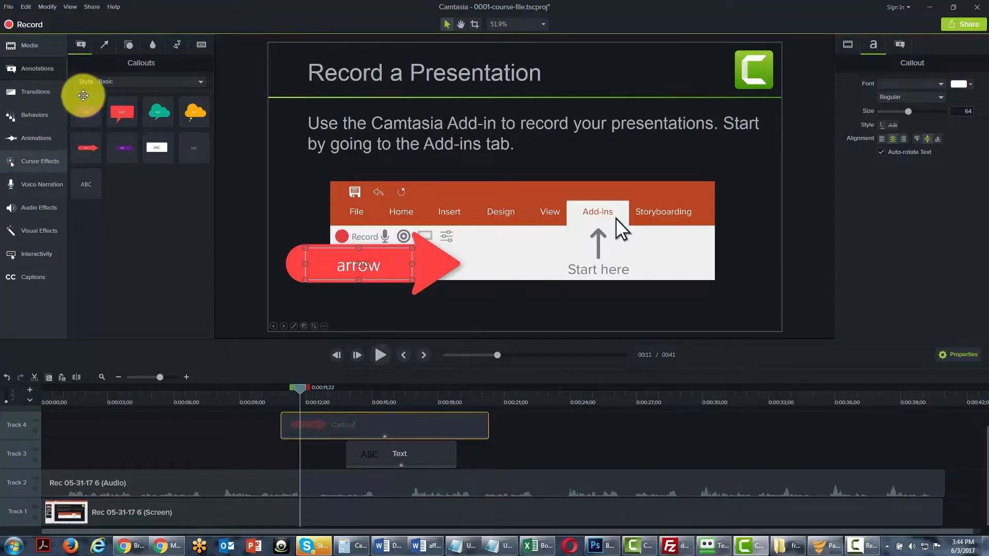
Add a Basic green single-headed arrow line between the red callout and "Start here", and recolour it black.
left_click(105, 45)
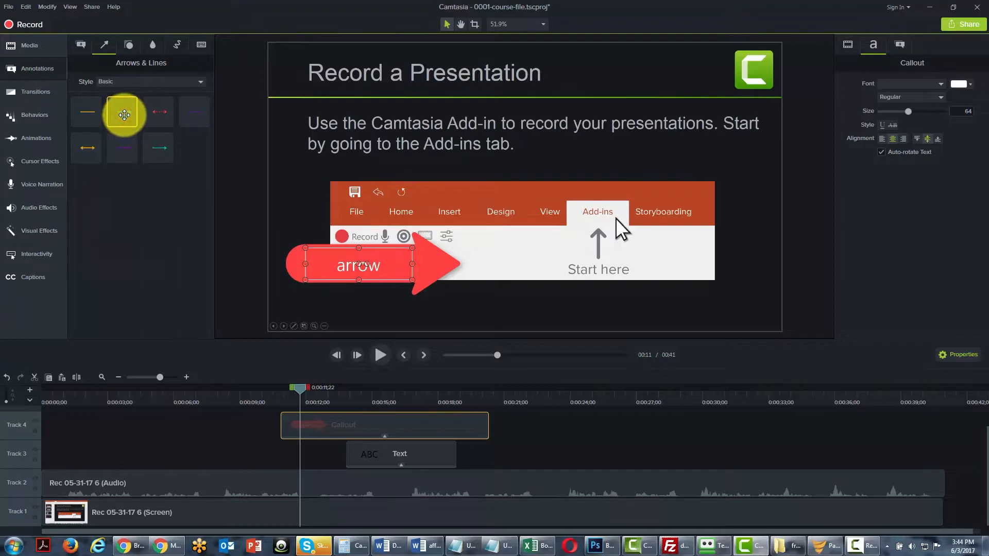
left_click_drag(123, 115, 520, 249)
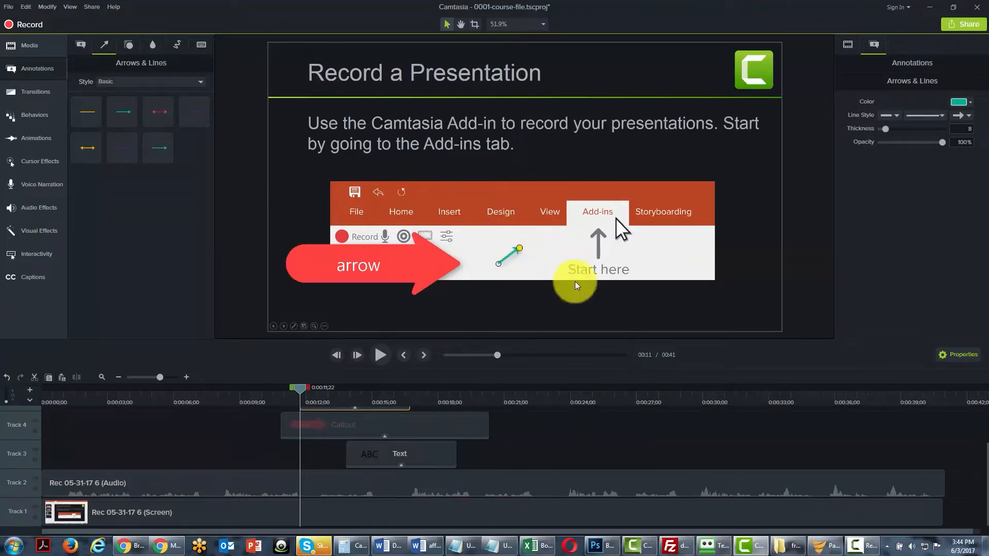
left_click(970, 103)
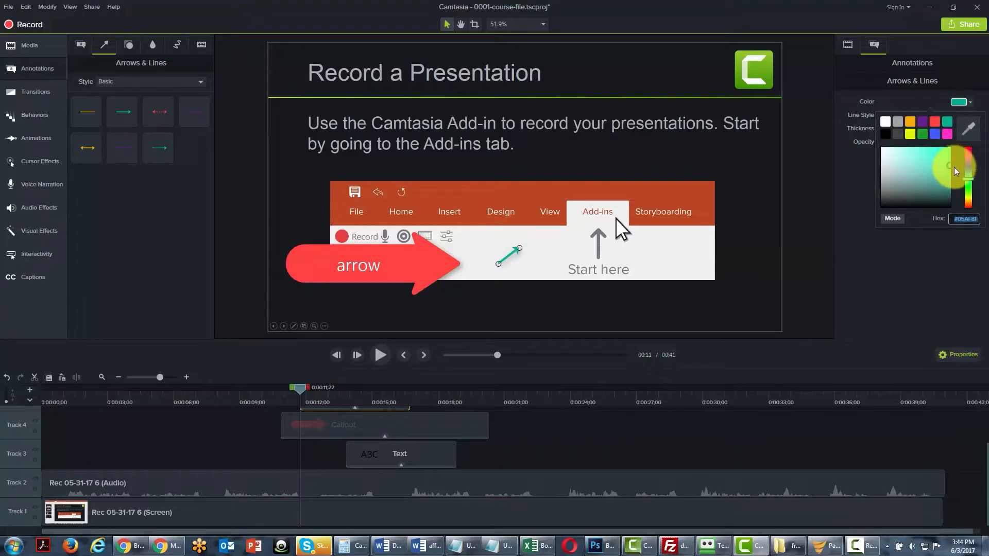
left_click_drag(950, 163, 950, 206)
left_click(934, 261)
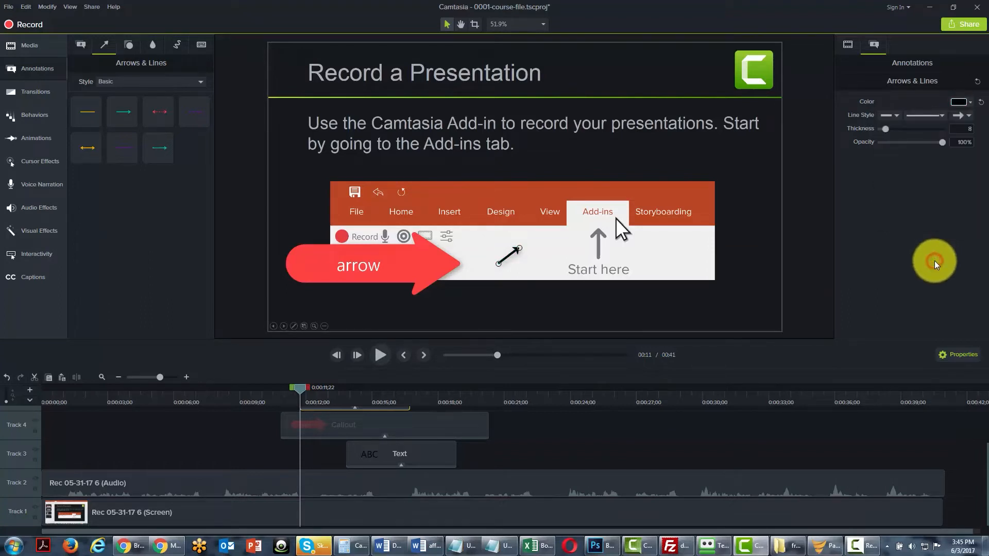
Set the black arrow line's thickness to 19.
left_click(898, 116)
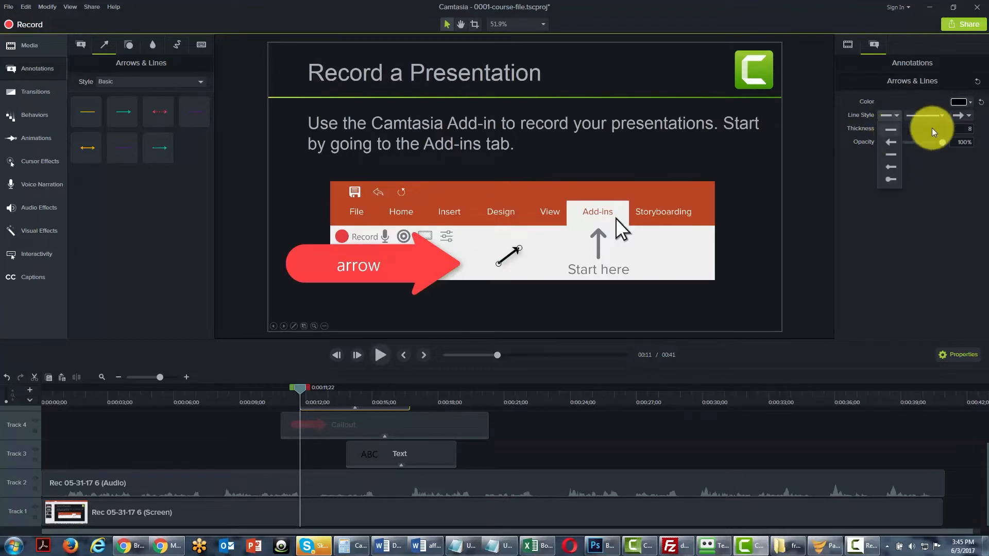
left_click(950, 128)
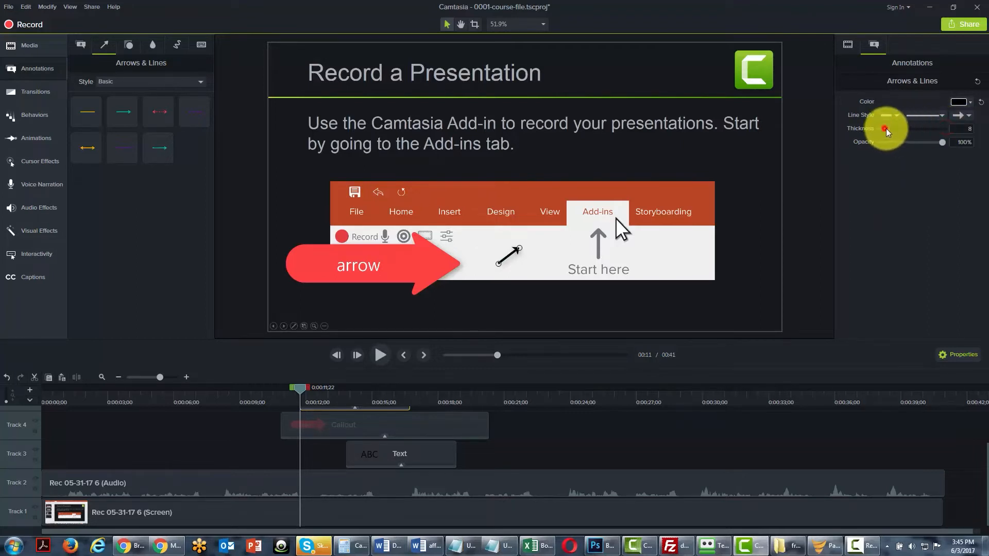
mouse_move(886, 128)
left_mouse_down()
mouse_move(933, 122)
mouse_move(880, 131)
mouse_move(892, 125)
left_mouse_up()
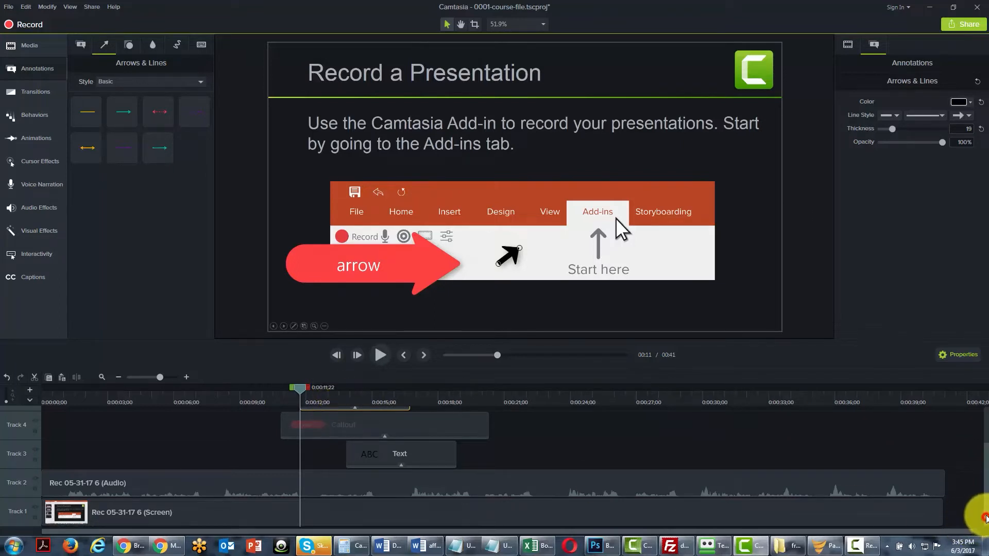
Rename the three annotation tracks after their contents, calling Track 5 "Black Arrow" and Track 3 "Text".
left_click_drag(985, 520, 988, 493)
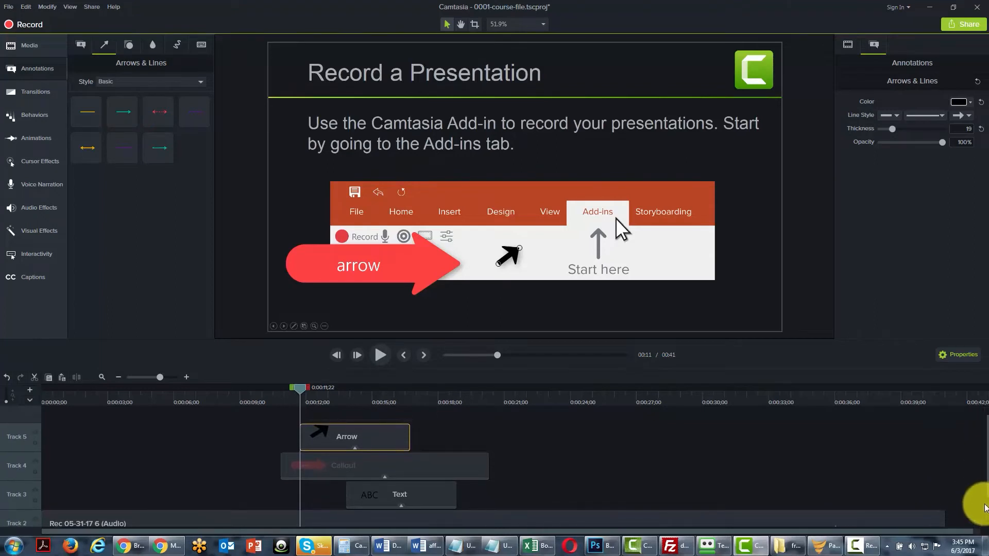
right_click(16, 438)
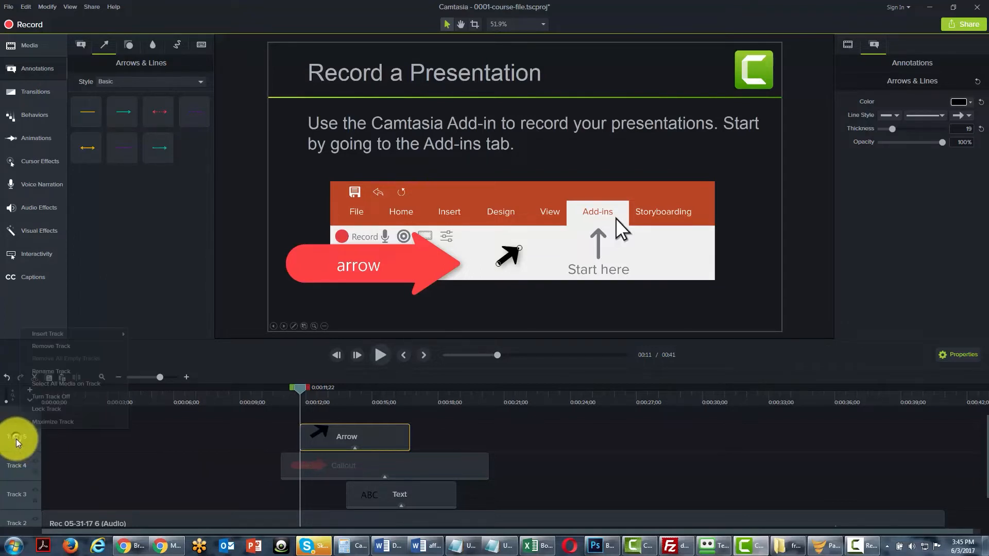
left_click(42, 372)
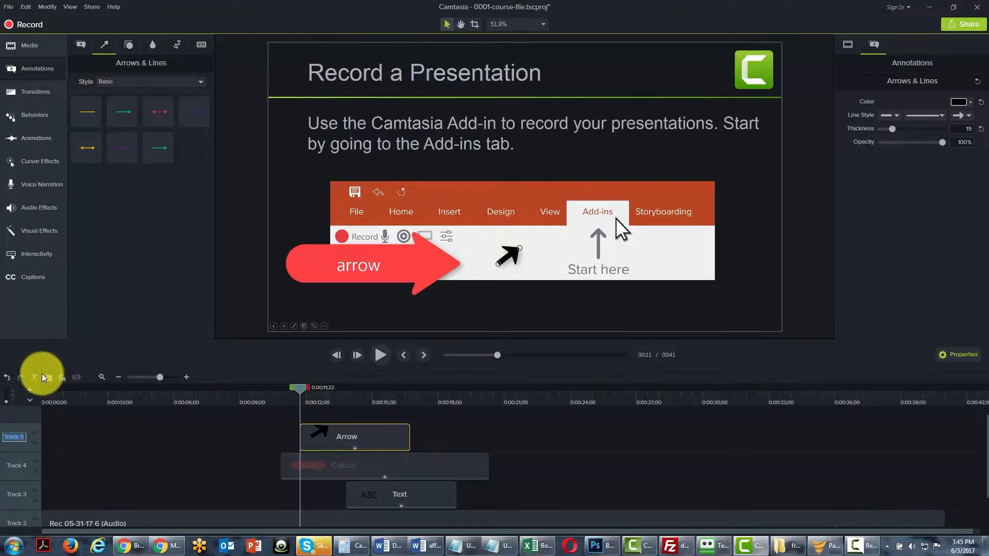
type("Black Arrow")
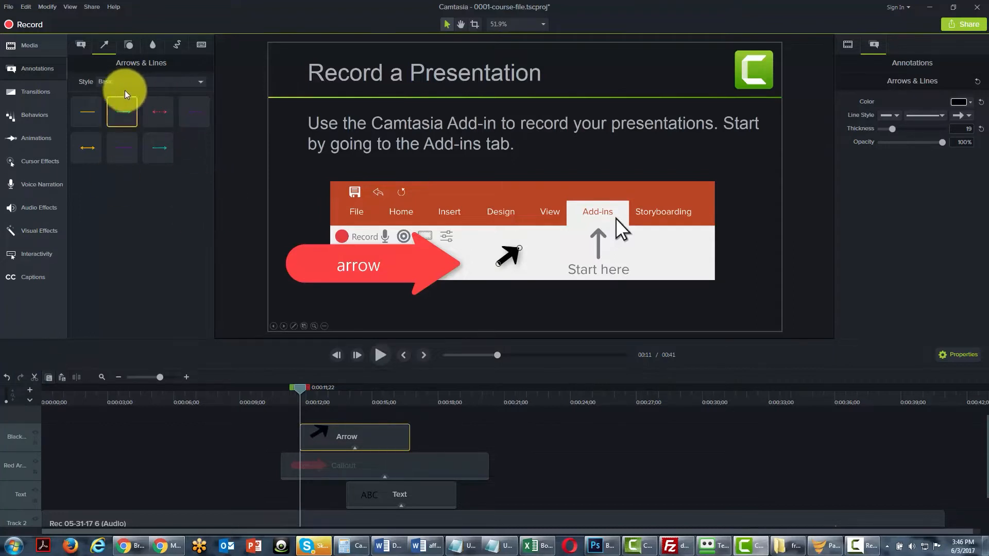
Examine the Bold, Urban and Abstract style presets available for arrows and lines.
left_click(201, 82)
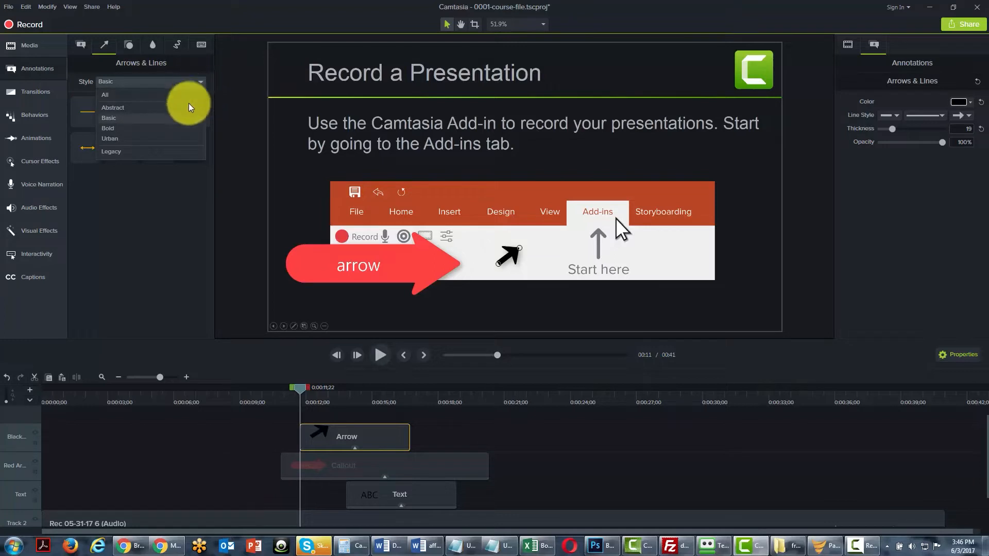
left_click(179, 132)
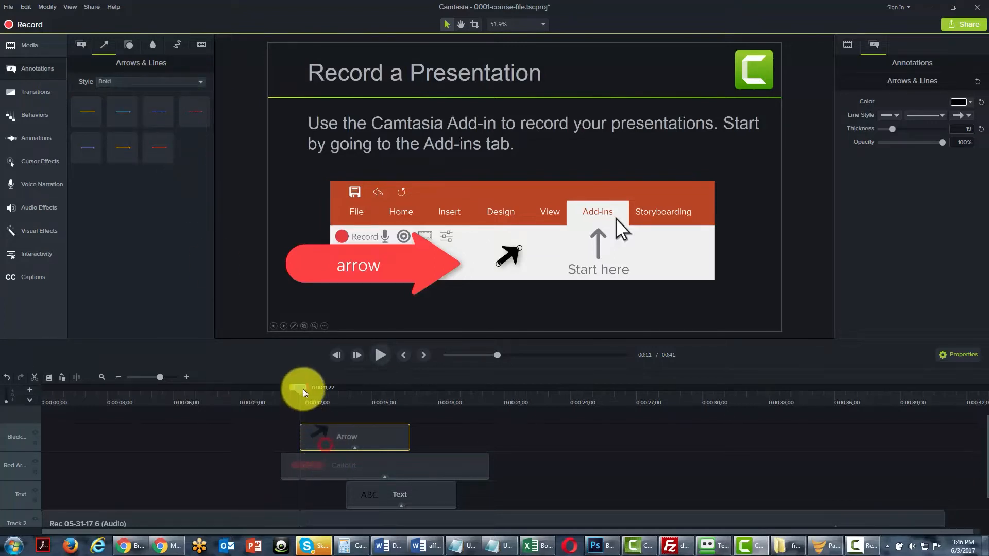
left_click_drag(302, 387, 320, 388)
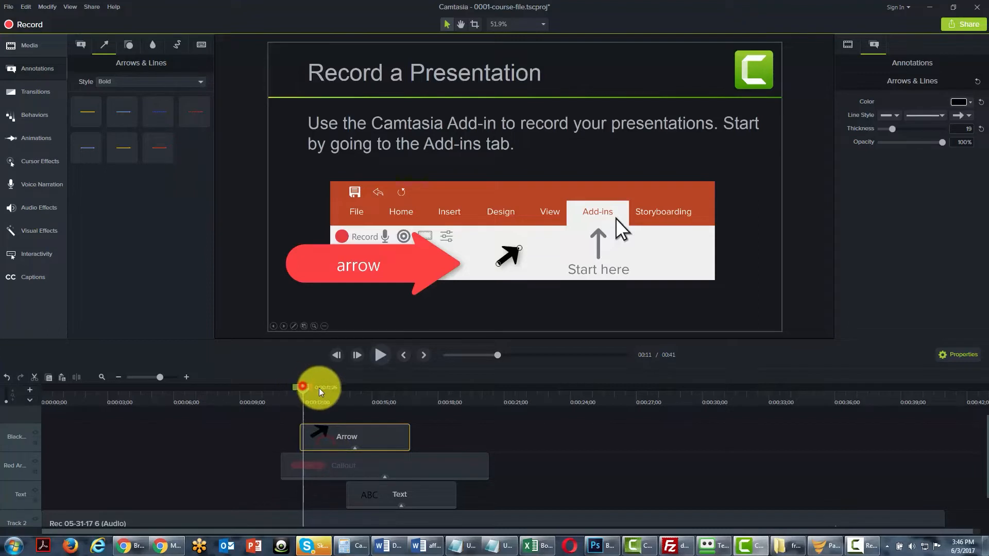
left_click(320, 435)
left_click_drag(315, 387, 312, 388)
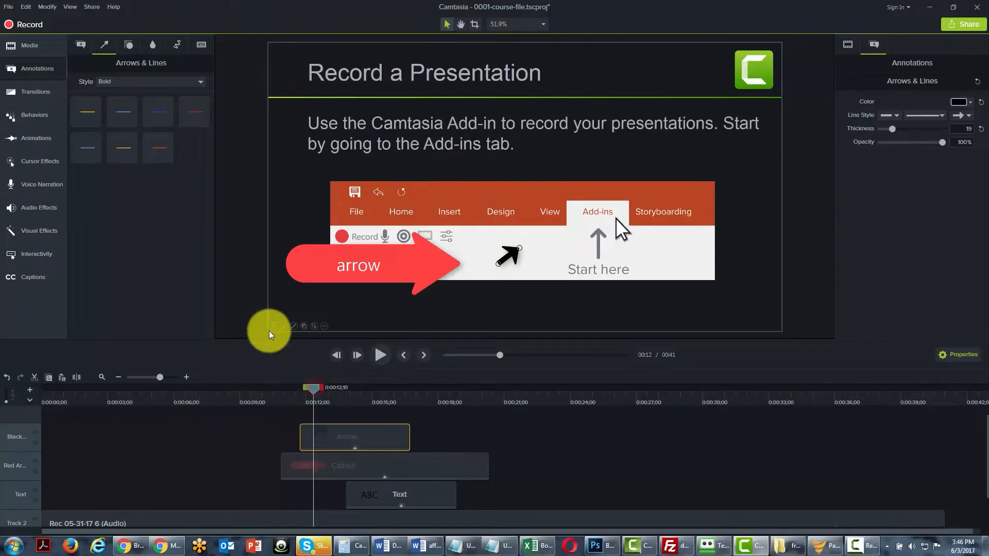
left_click(200, 82)
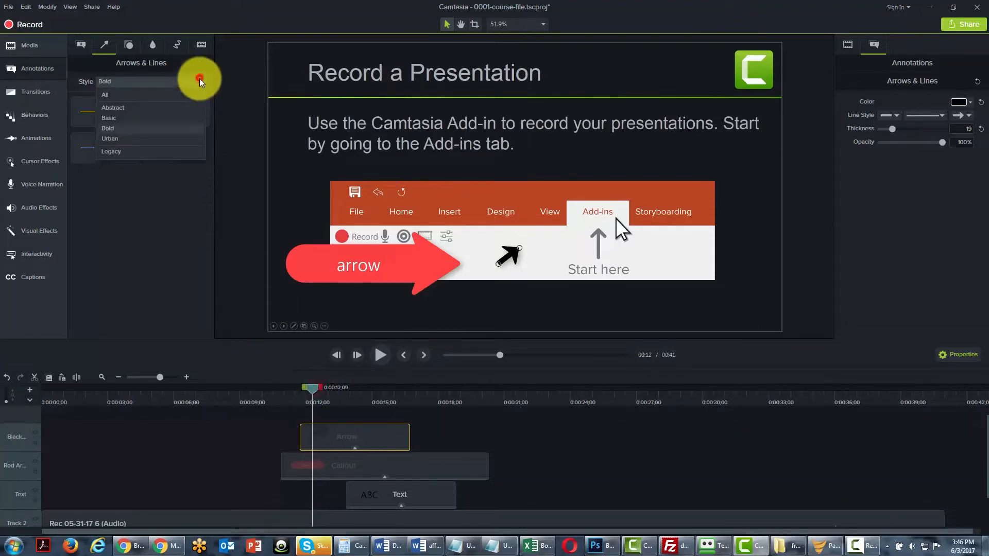
left_click(175, 138)
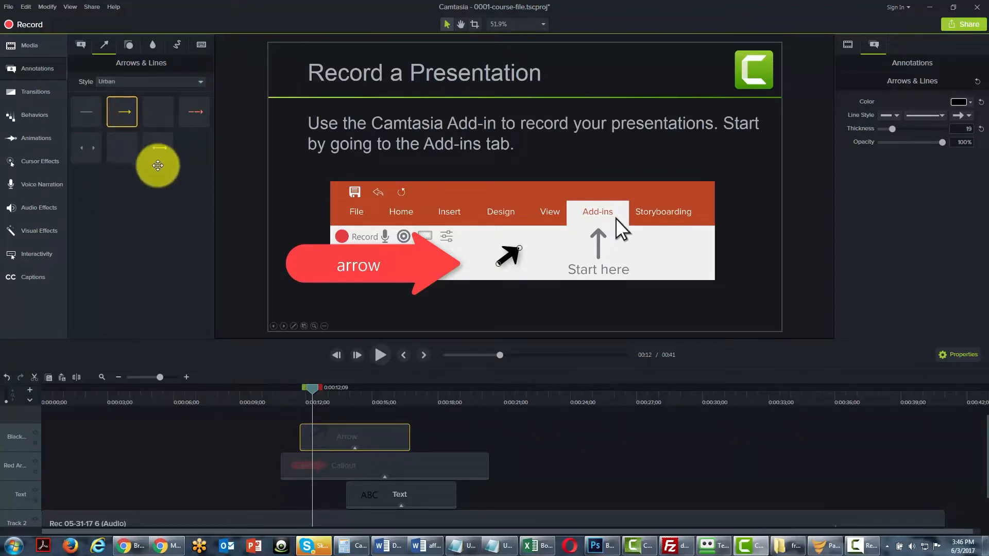
left_click(191, 84)
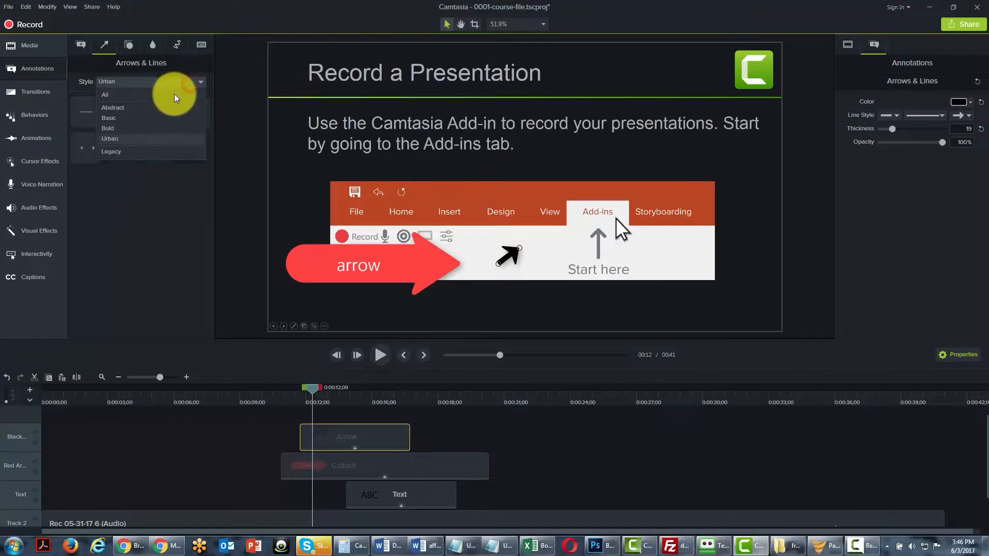
left_click(113, 107)
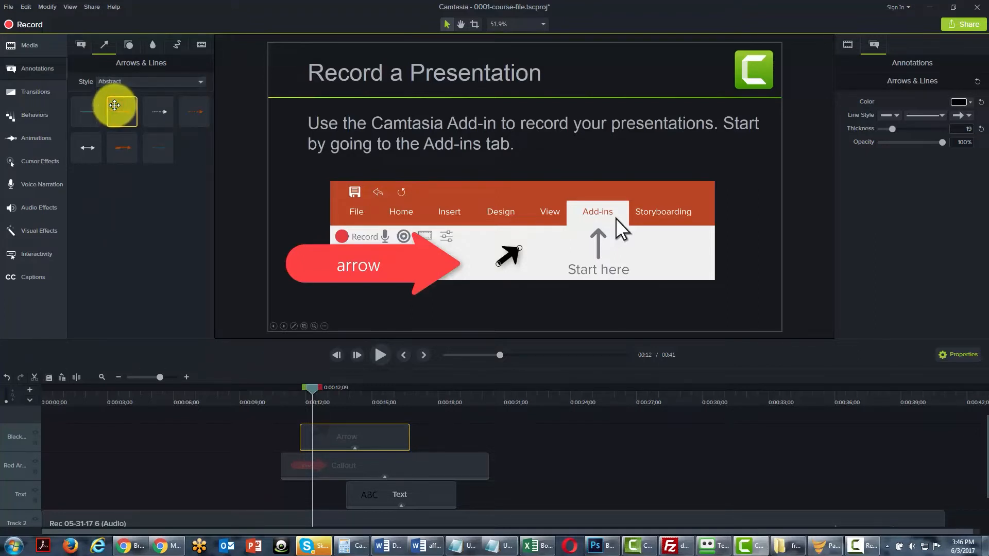
Add an Abstract orange octagon at about 23 seconds and resize it to a small shape in the slide's lower-right corner.
left_click(126, 45)
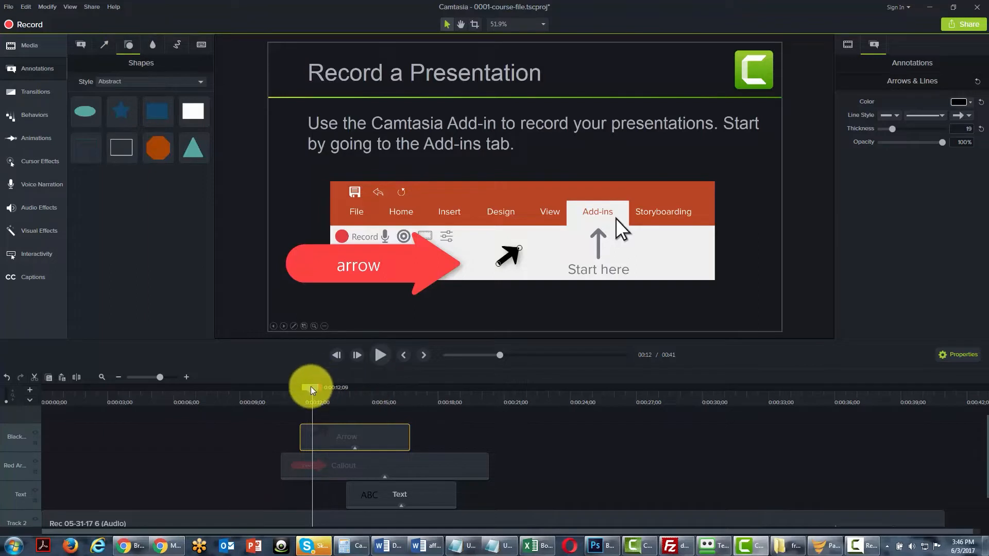
left_click_drag(309, 387, 556, 384)
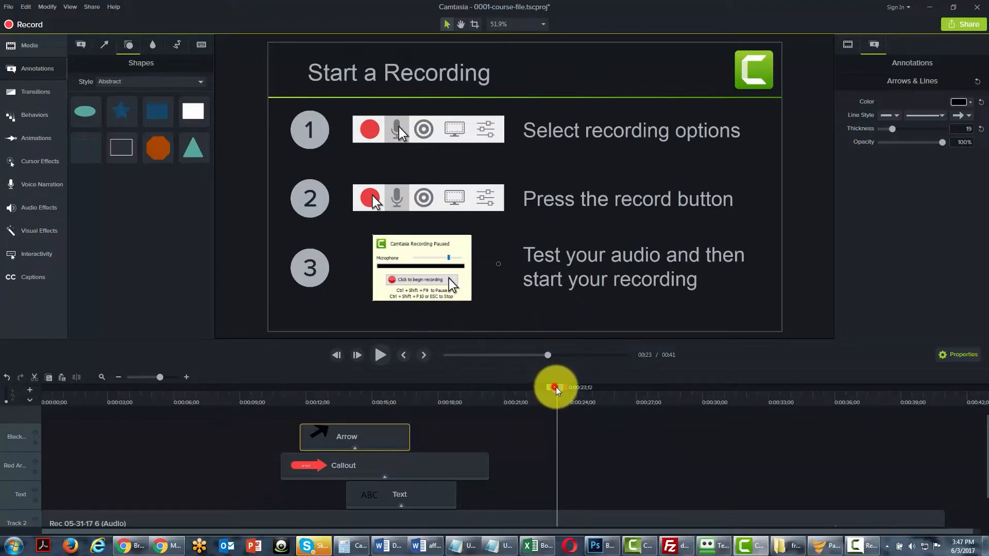
left_click_drag(555, 387, 556, 387)
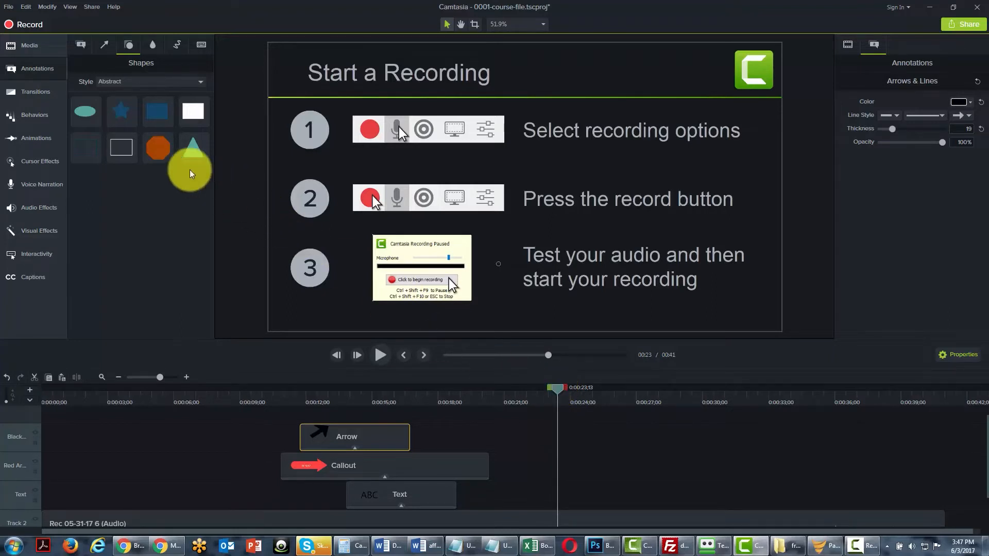
left_click_drag(150, 146, 556, 303)
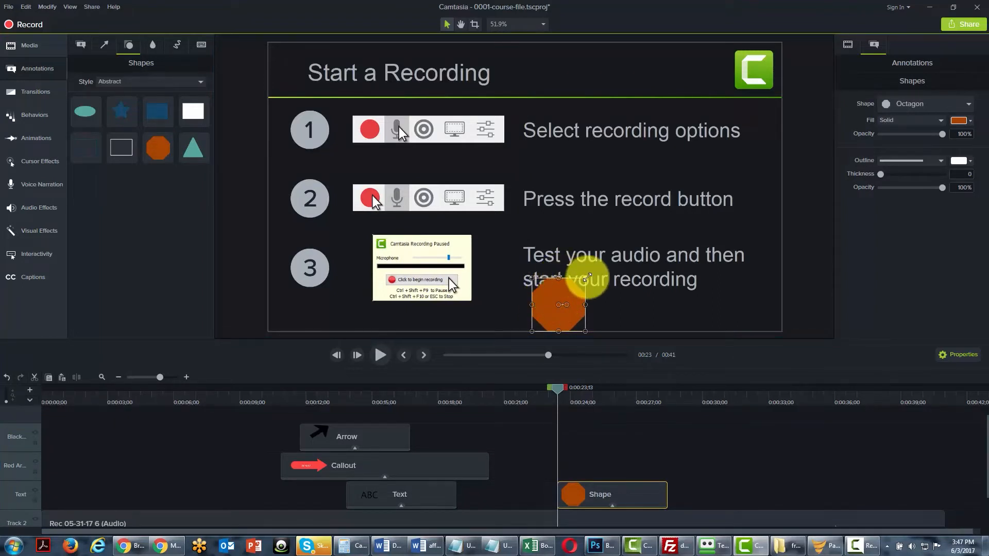
left_click_drag(585, 278, 728, 205)
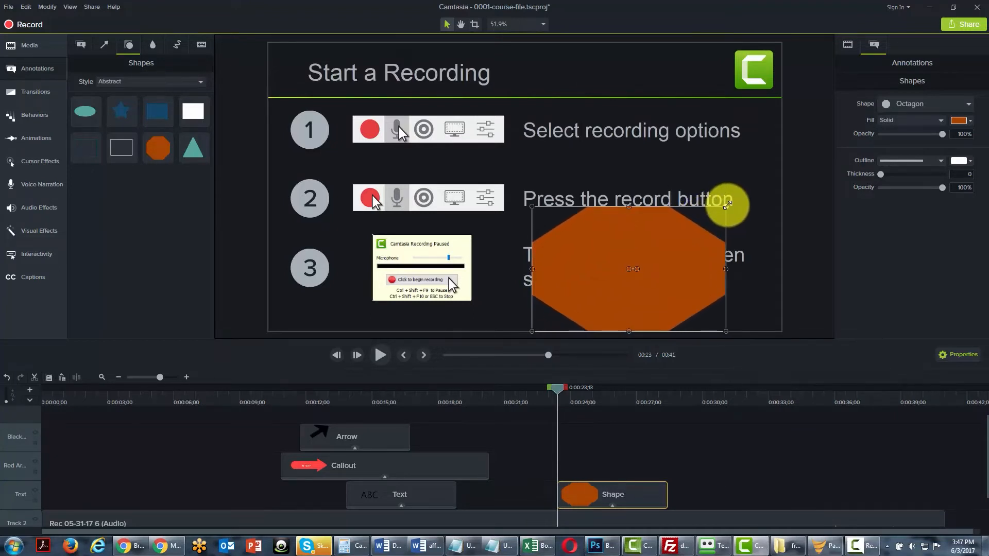
left_click_drag(726, 205, 725, 291)
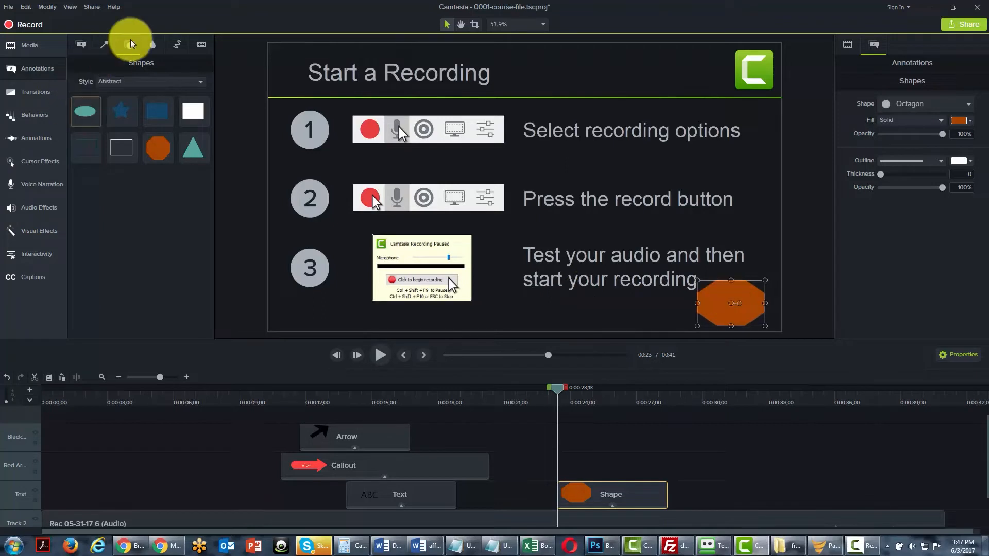
Blur the whole "Select recording options" line and extend the Blur clip's end to about 34 seconds.
left_click(155, 45)
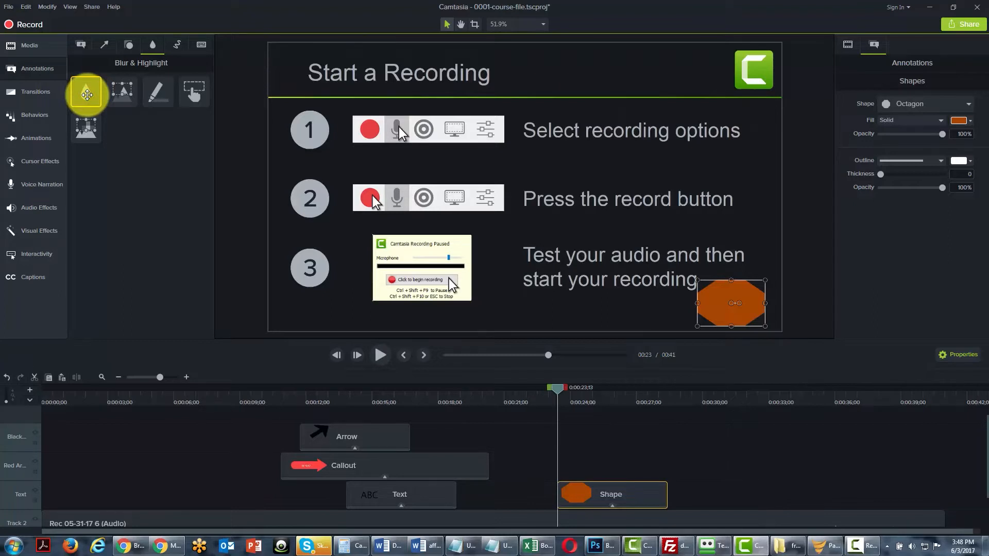
mouse_move(87, 94)
left_mouse_down()
mouse_move(380, 126)
mouse_move(579, 132)
left_mouse_up()
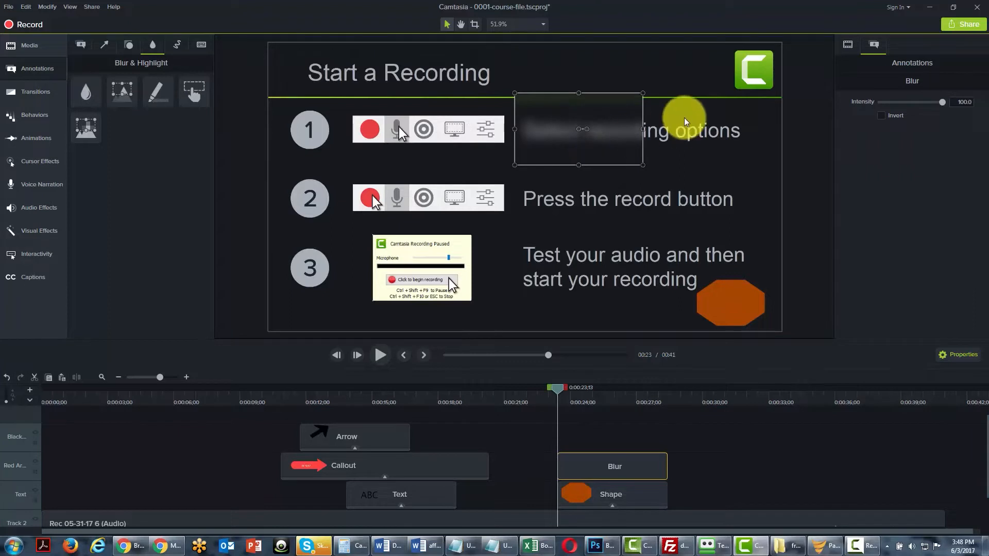
left_click_drag(643, 128, 759, 132)
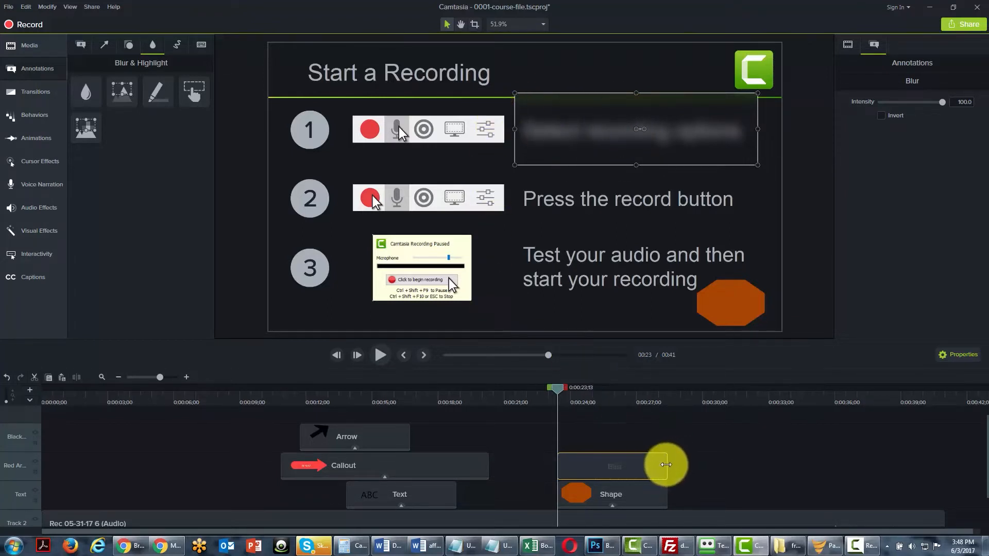
left_click_drag(667, 466, 788, 466)
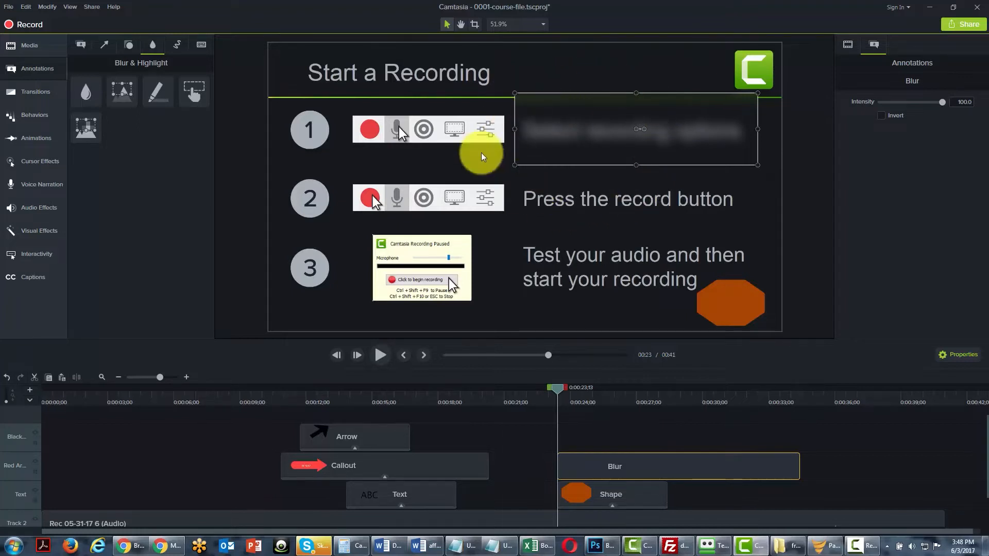
Try a Spotlight over the "Press the record button" line, and delete it.
left_click(121, 91)
left_click_drag(121, 92, 752, 201)
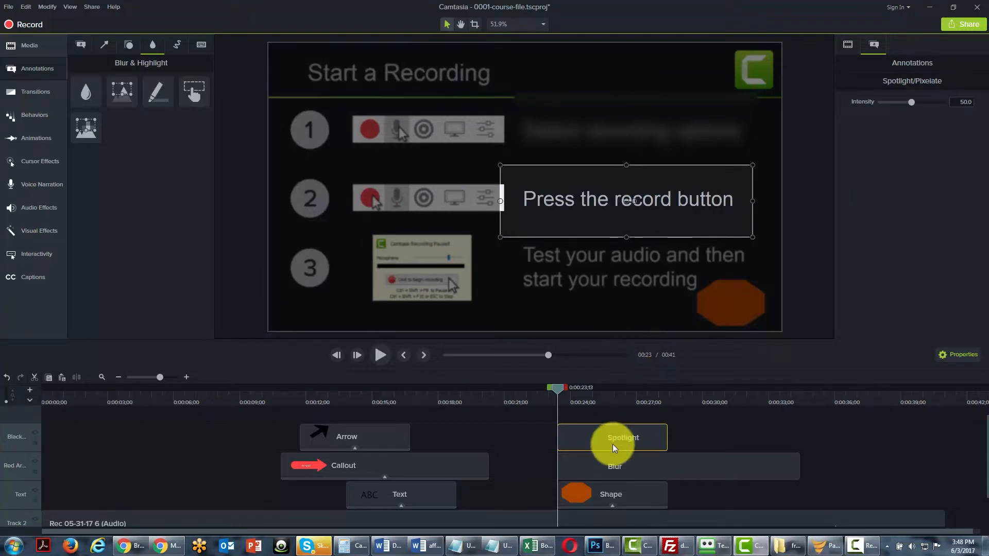
key("Delete")
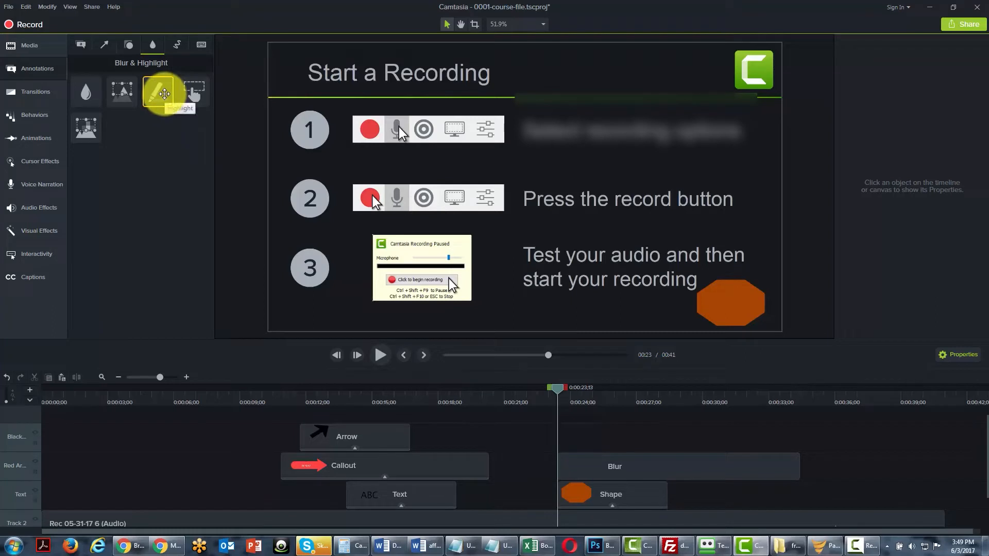
Try a yellow Highlight stretched across the "Press the record button" line, and delete it.
mouse_move(164, 93)
left_mouse_down()
mouse_move(264, 132)
mouse_move(547, 210)
mouse_move(578, 205)
left_mouse_up()
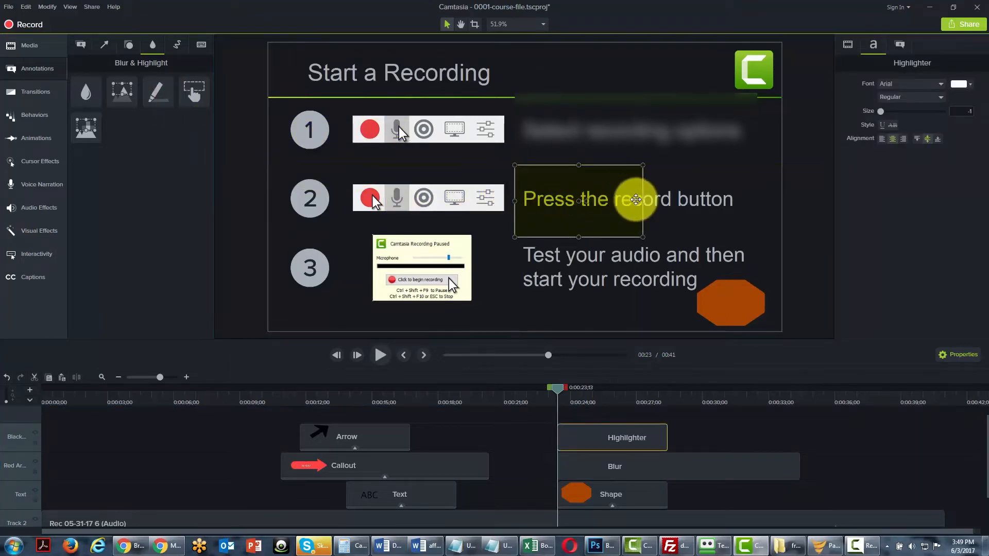
left_click_drag(643, 201, 737, 201)
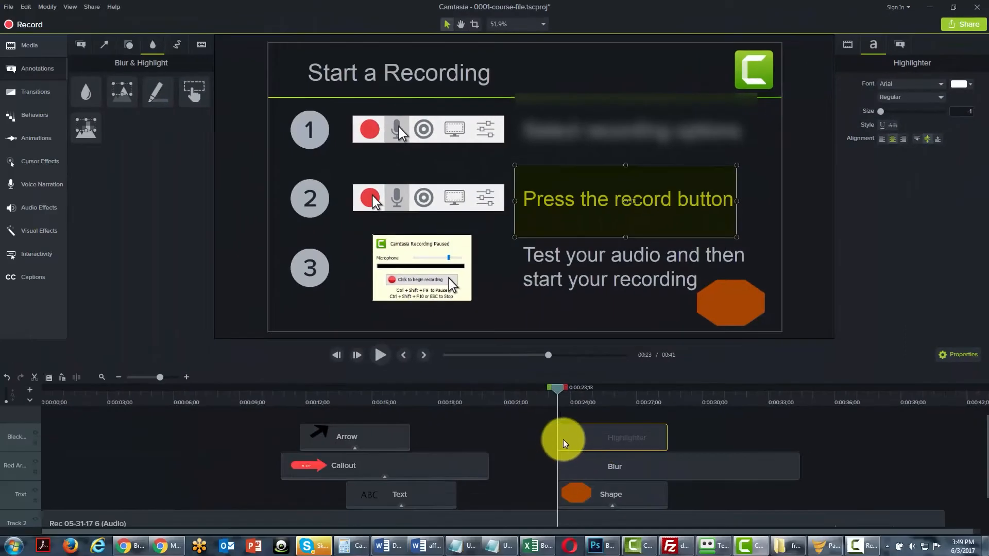
key("Delete")
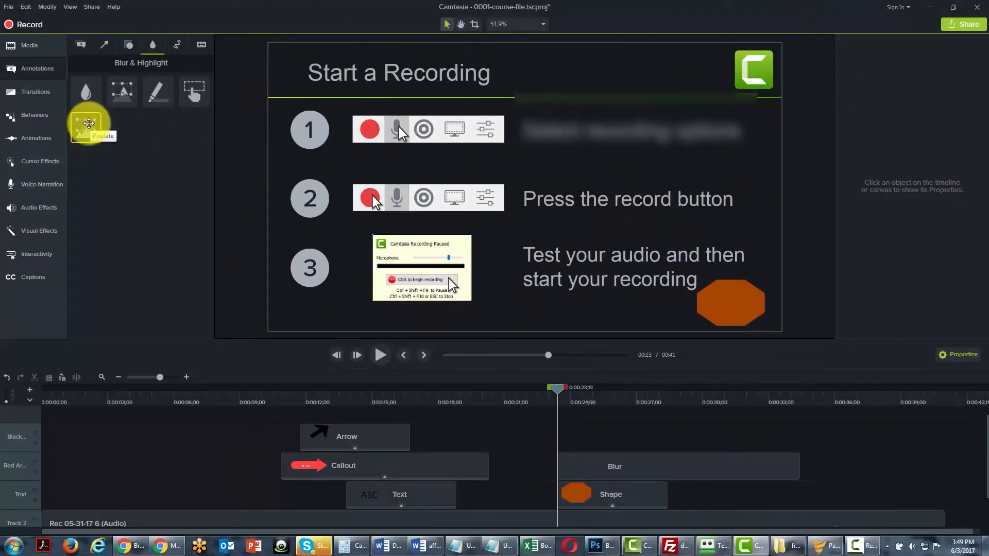
Pixelate the whole "Press the record button" line at intensity 76.7 and extend its clip to a duration of 5:10.
left_click_drag(88, 123, 579, 198)
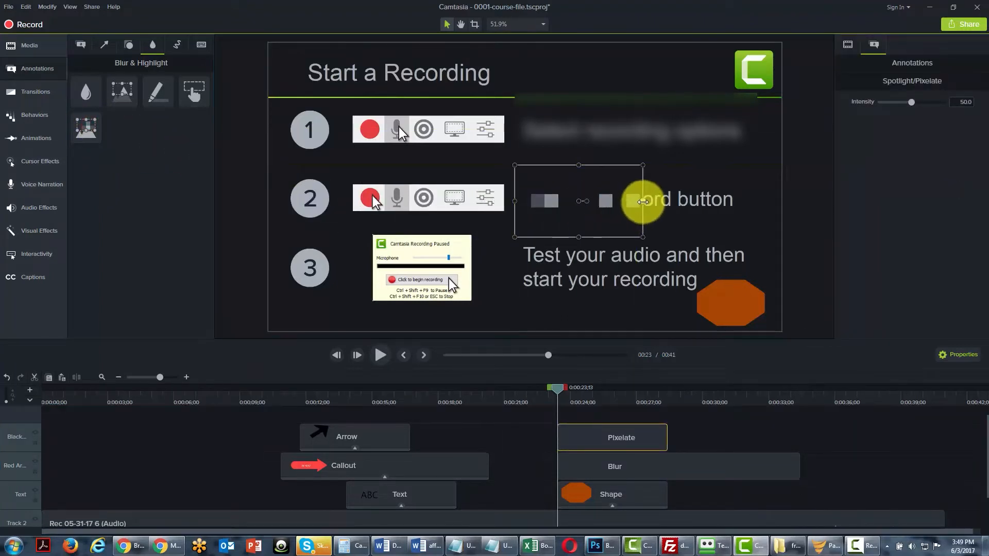
left_click_drag(642, 201, 746, 200)
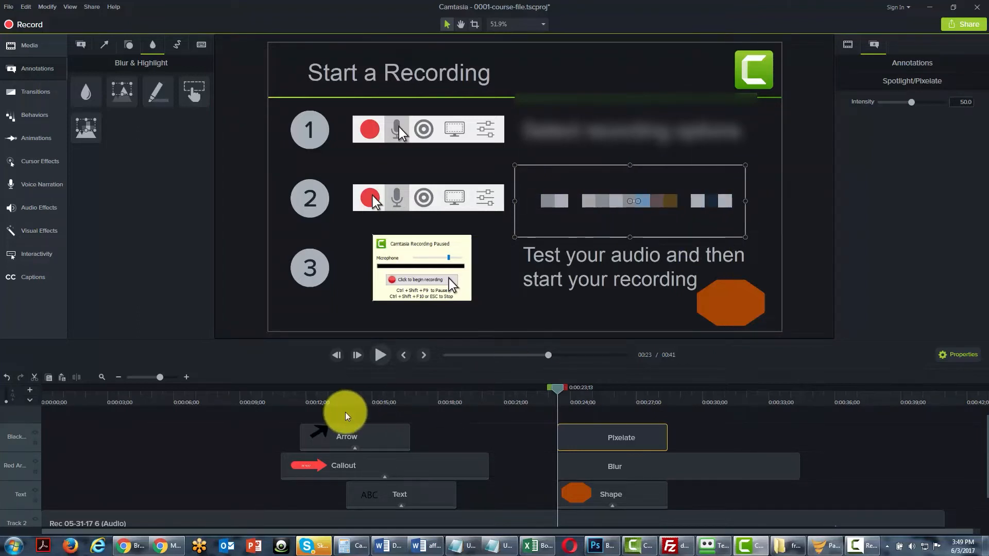
mouse_move(911, 101)
left_mouse_down()
mouse_move(889, 103)
mouse_move(931, 102)
left_mouse_up()
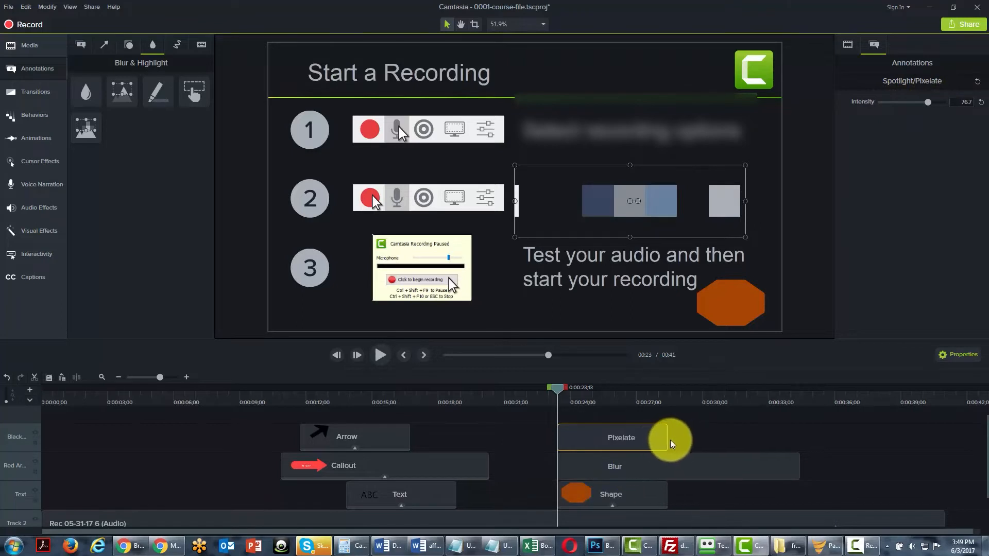
mouse_move(666, 439)
left_mouse_down()
mouse_move(762, 439)
mouse_move(678, 444)
left_mouse_up()
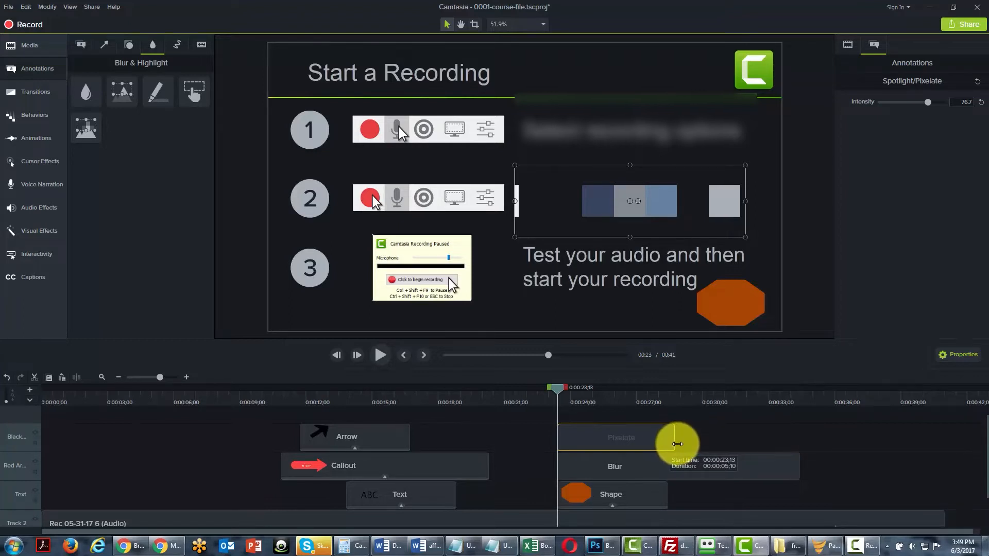
left_click_drag(677, 444, 678, 444)
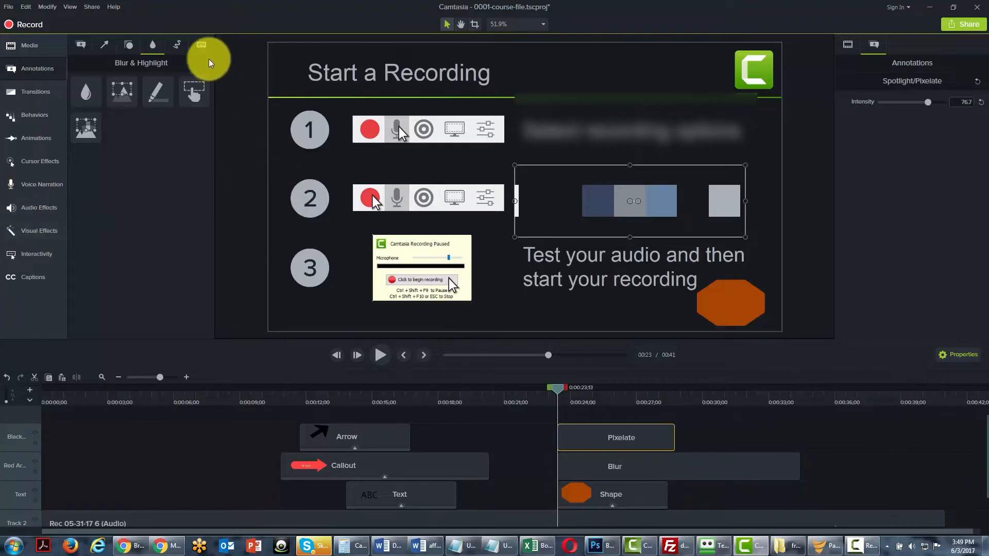
Move the playhead to about 31 seconds and trim the Blur clip's end to line up with the Pixelate clip.
left_click(175, 45)
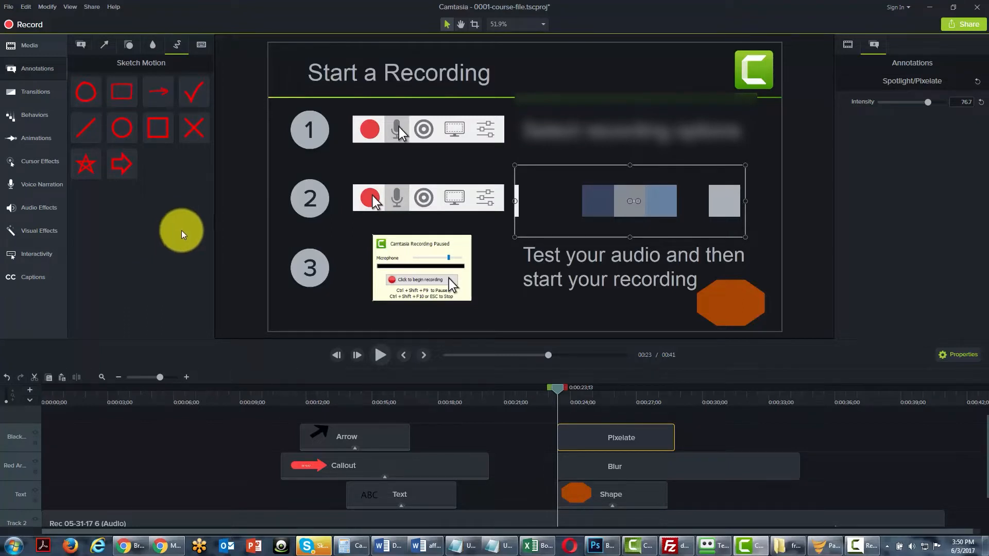
left_click_drag(557, 390, 724, 385)
left_click(666, 467)
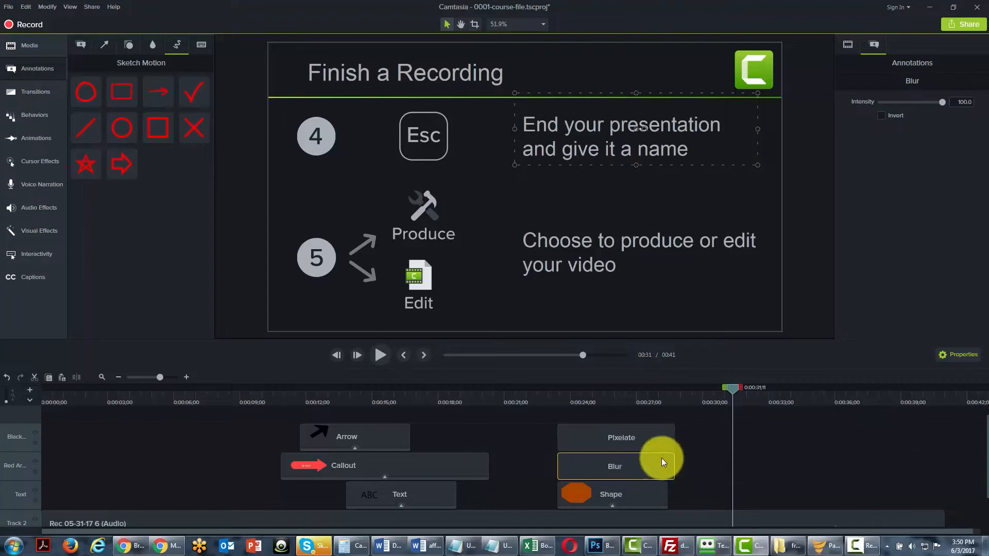
Add a Sketch Motion circle at about 31 seconds and stretch it into an oval around the "Choose to produce or edit your video" text.
left_click(92, 95)
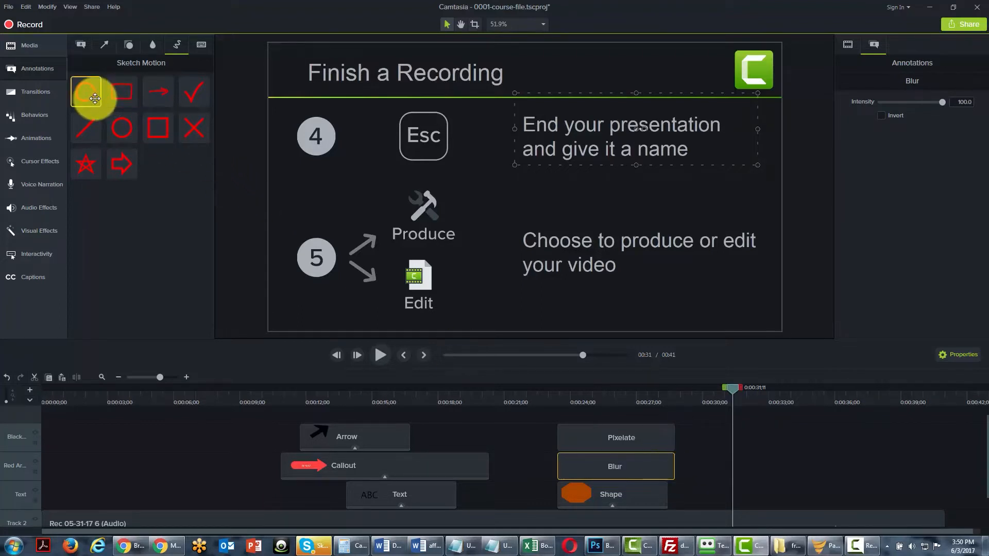
mouse_move(93, 96)
left_mouse_down()
mouse_move(186, 101)
mouse_move(486, 218)
mouse_move(564, 230)
mouse_move(573, 243)
left_mouse_up()
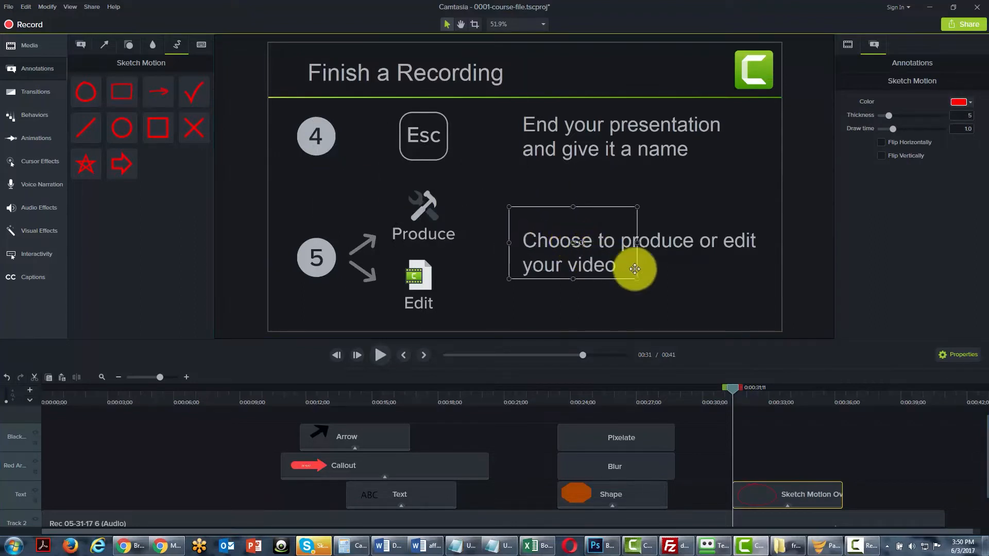
left_click_drag(636, 278, 766, 302)
left_click_drag(727, 383, 752, 387)
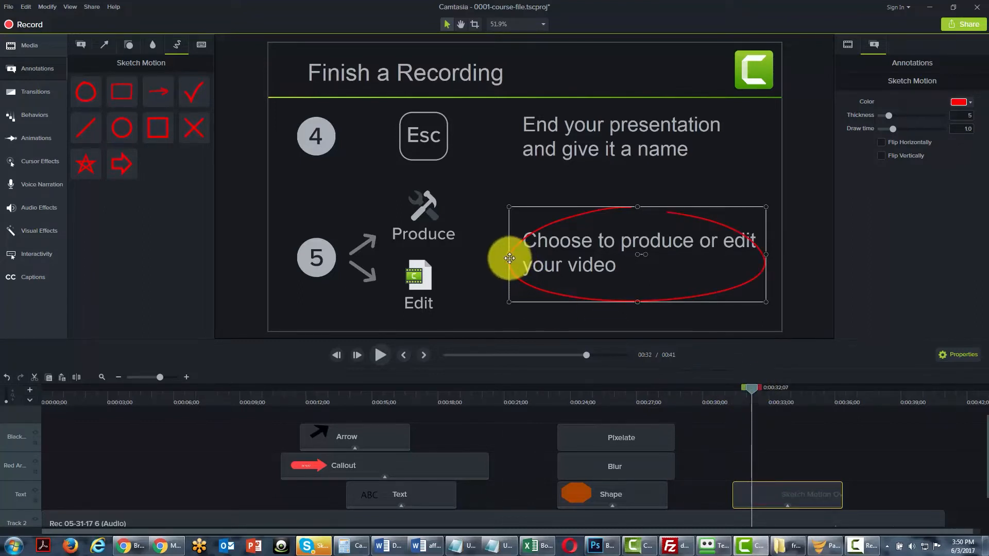
left_click_drag(511, 258, 489, 254)
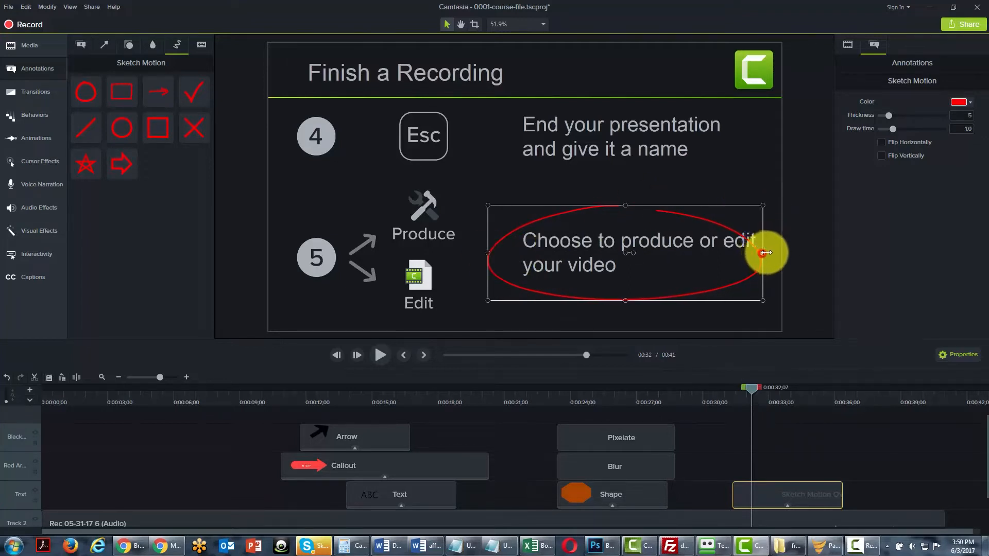
left_click_drag(762, 253, 795, 253)
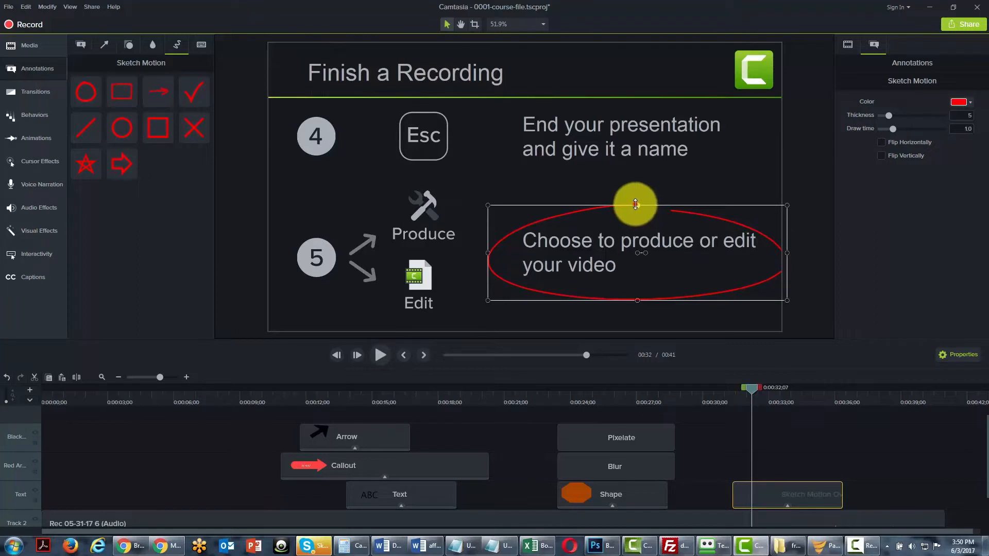
left_click_drag(636, 205, 634, 195)
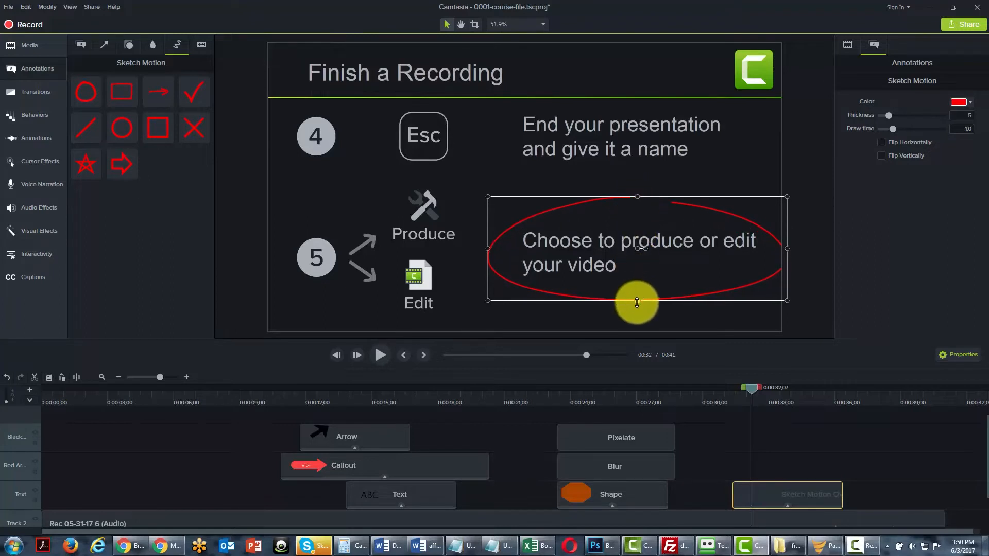
left_click_drag(637, 300, 637, 303)
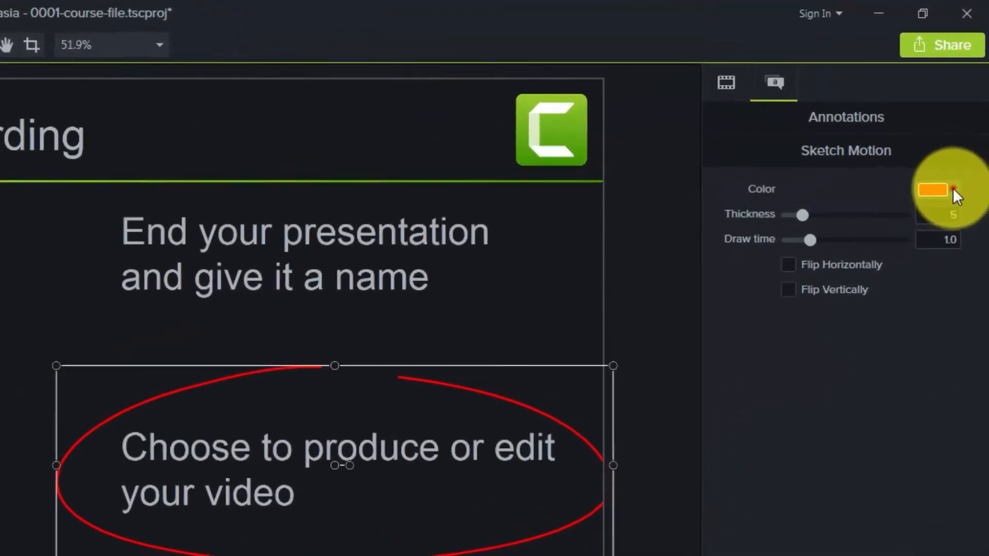
Set the sketch oval's color to red #FE0D0D.
left_click(954, 192)
left_click(912, 272)
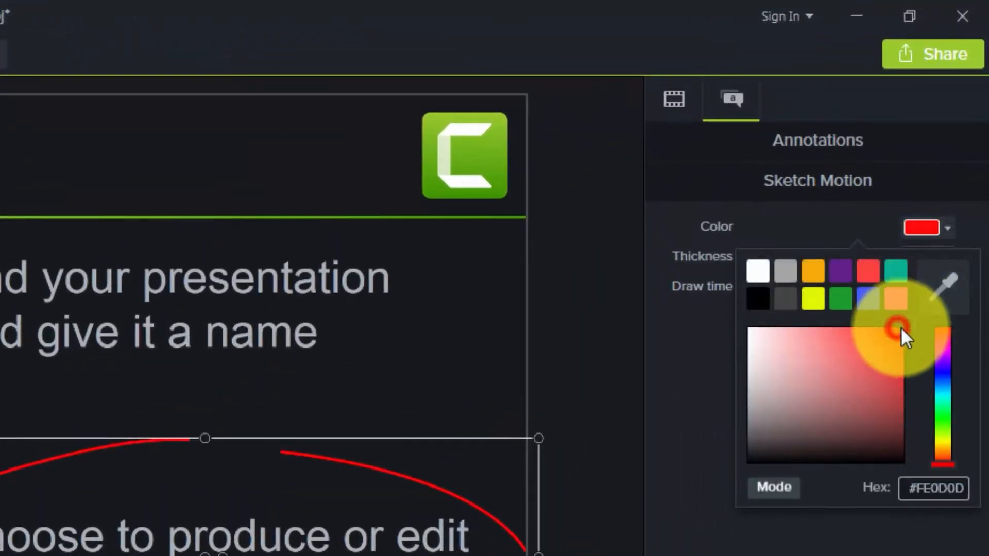
left_click(897, 324)
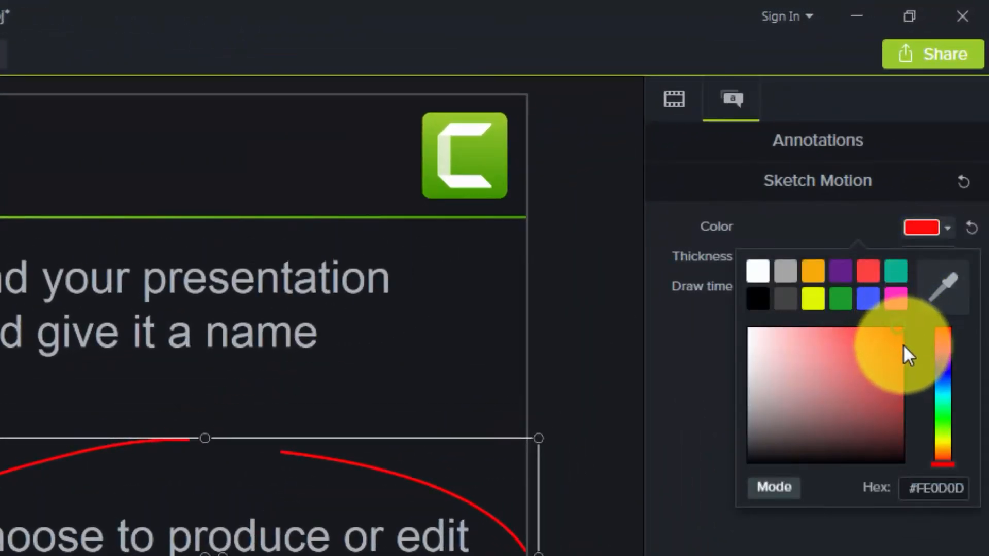
left_click(703, 262)
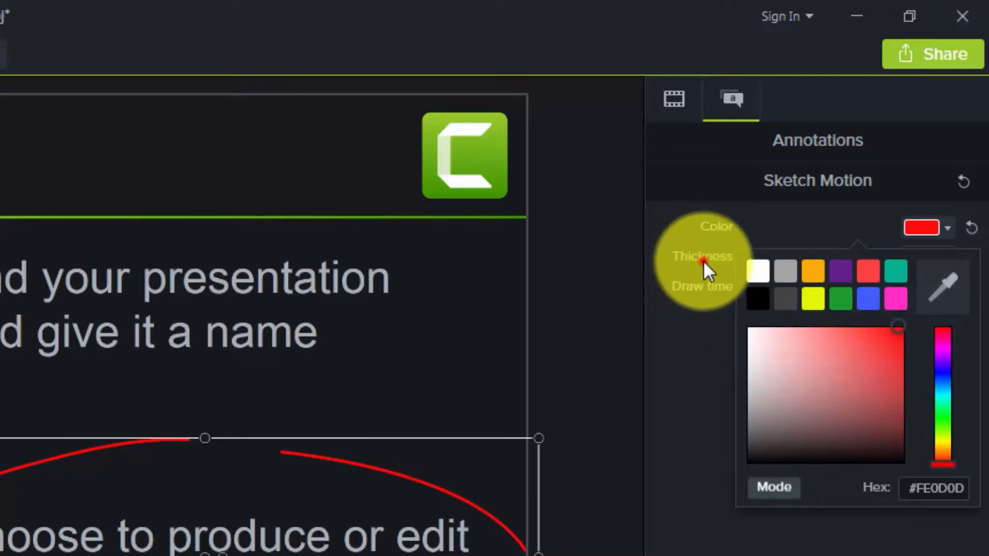
Set the sketch oval's thickness to 11 and its draw time to 2.4.
left_click_drag(764, 258, 832, 251)
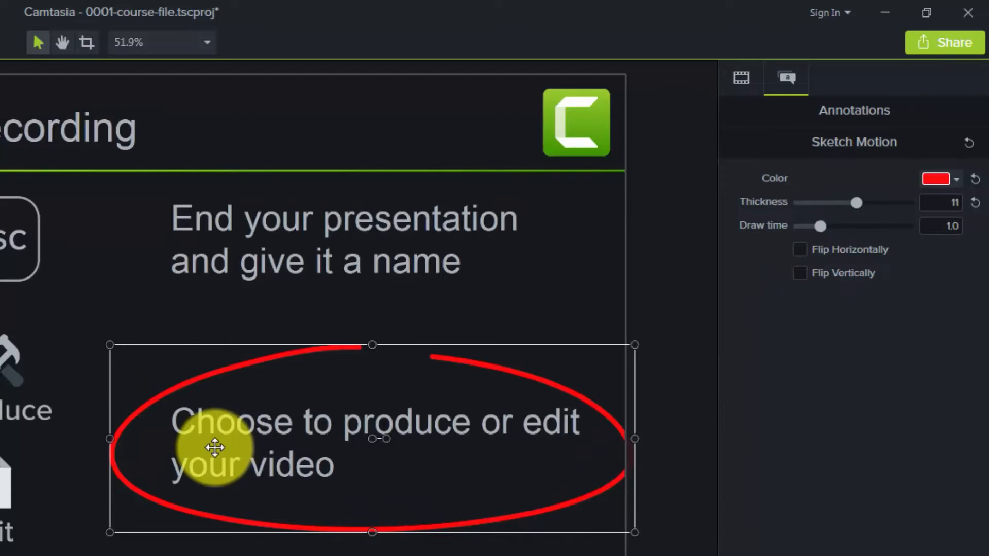
left_click(822, 225)
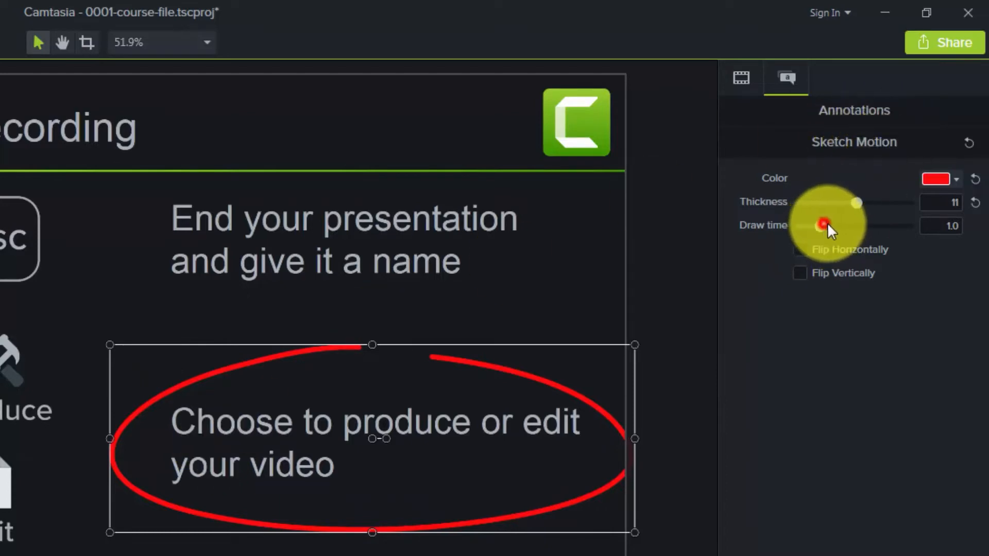
left_click_drag(827, 225, 856, 226)
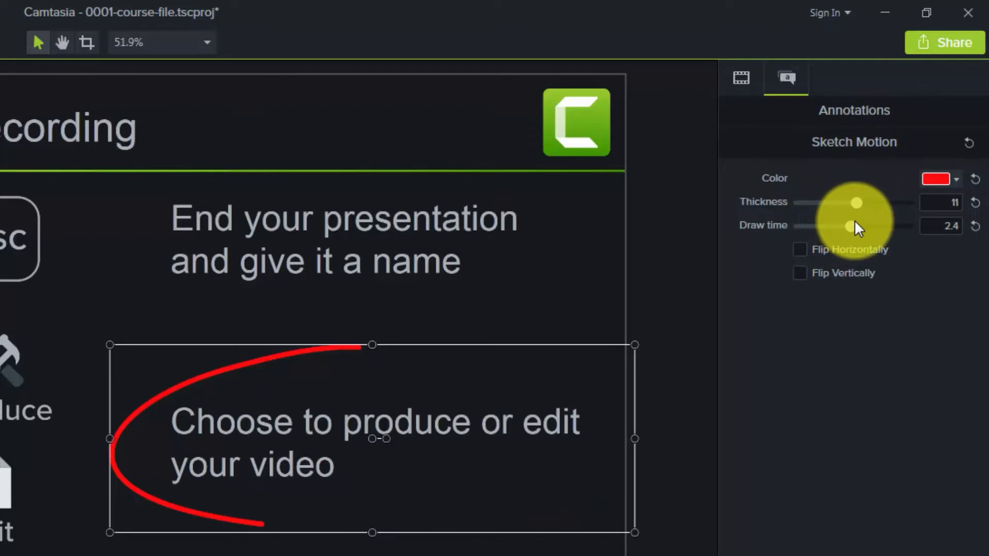
Try flipping the sketch oval horizontally and vertically, and switch both flips off again.
left_click(801, 249)
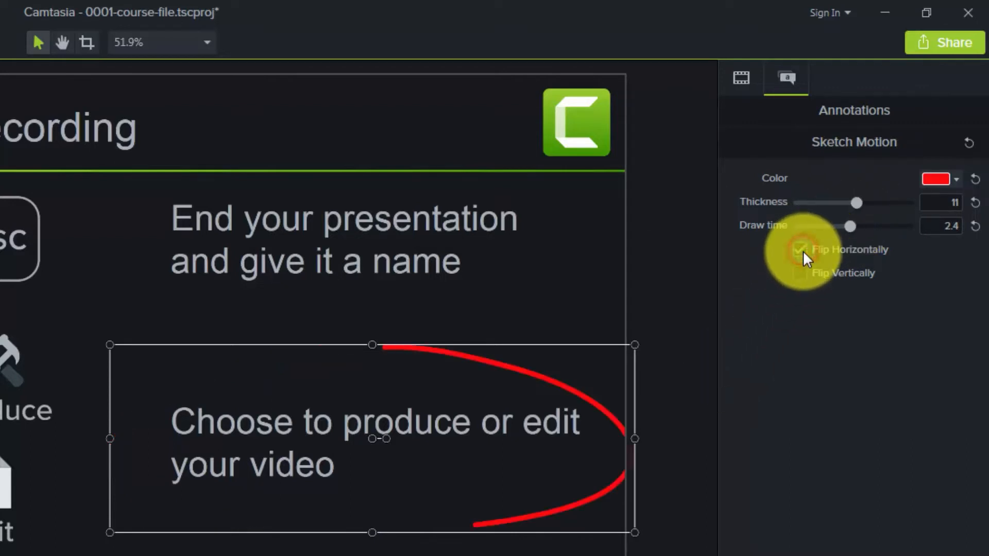
left_click(801, 251)
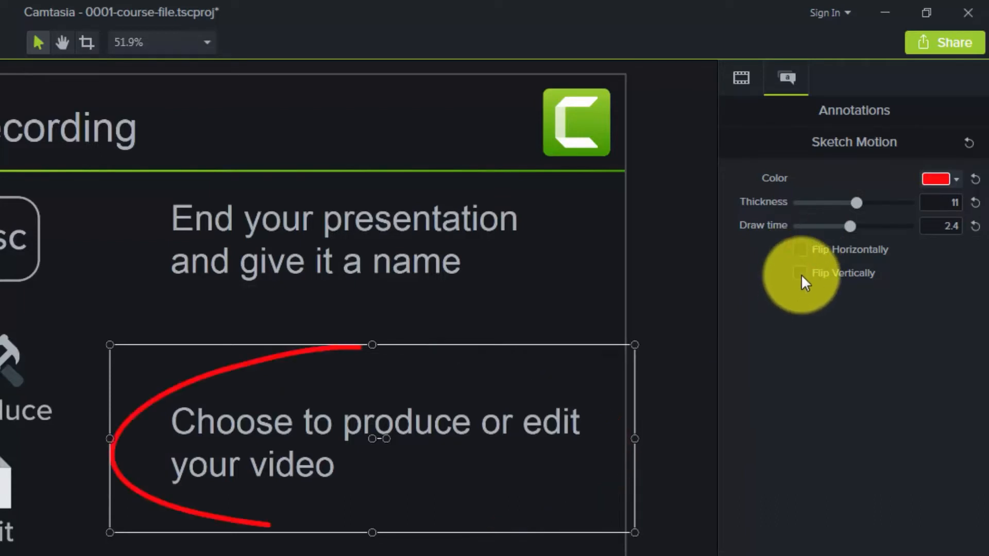
left_click(801, 273)
left_click(801, 274)
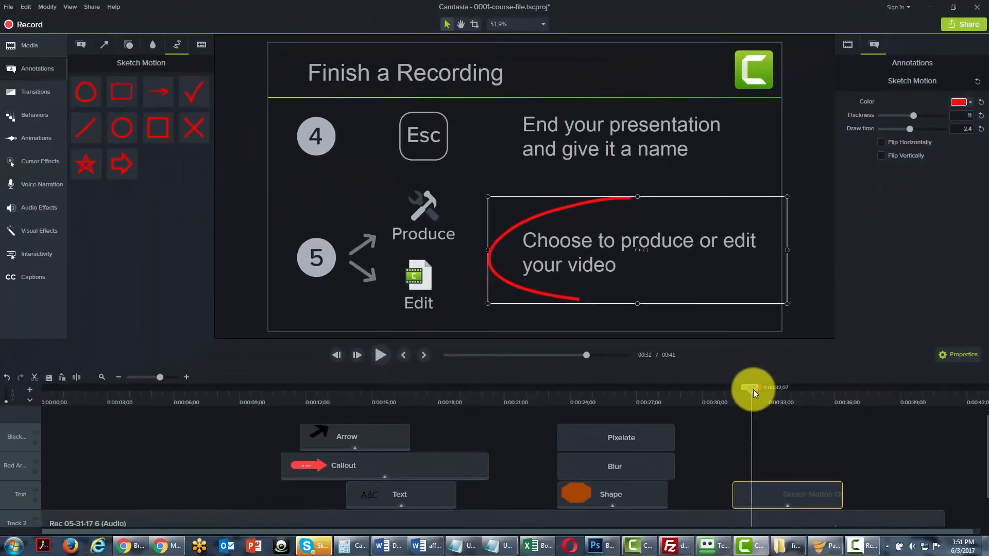
Preview the oval's drawing animation from about 31 seconds and extend the end of its Sketch Motion clip slightly.
left_click_drag(754, 389, 737, 390)
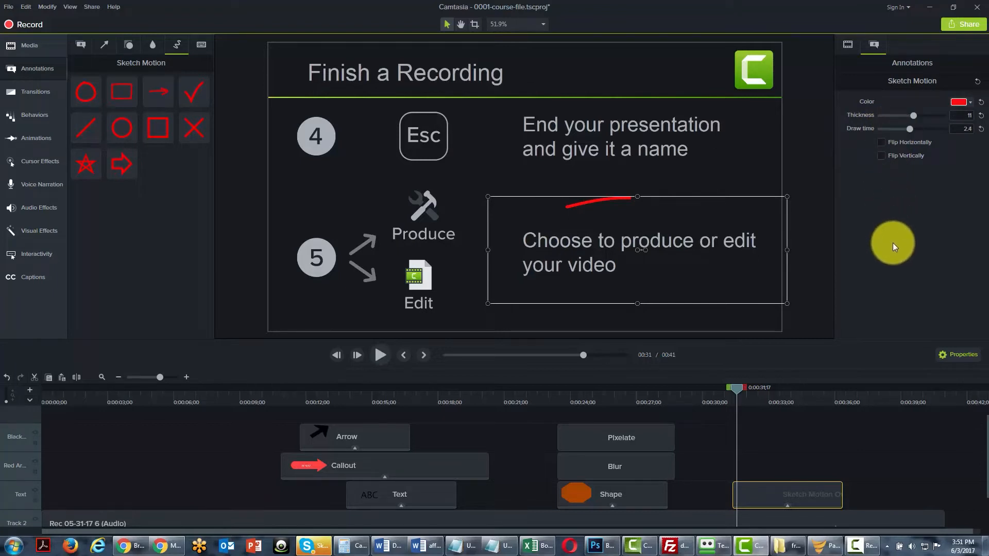
left_click(759, 384)
left_click_drag(761, 388, 727, 392)
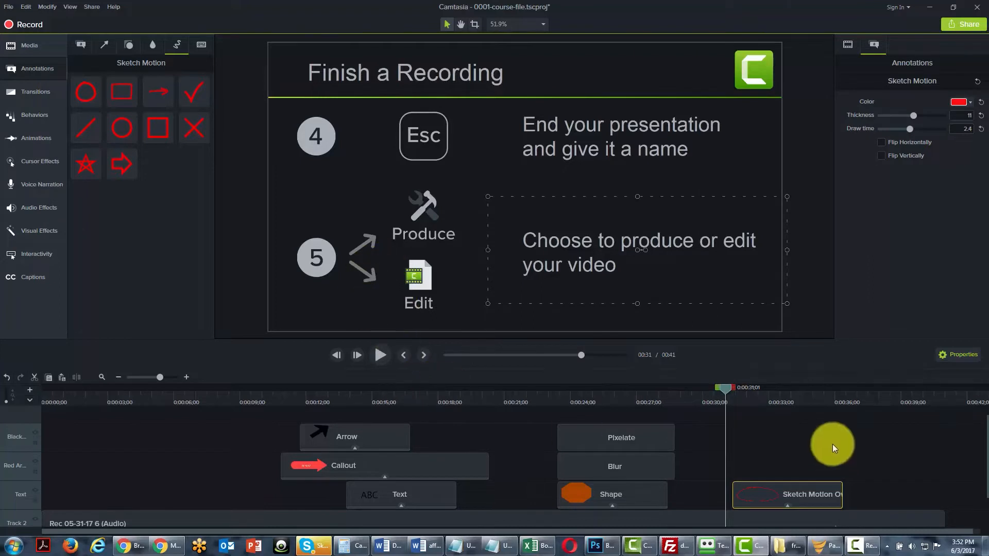
left_click_drag(725, 388, 729, 386)
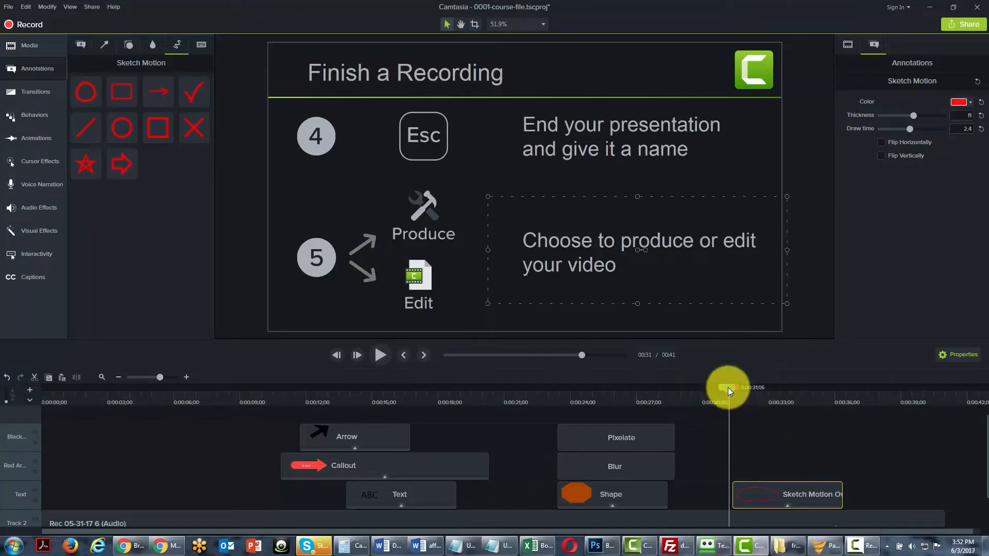
left_click(381, 352)
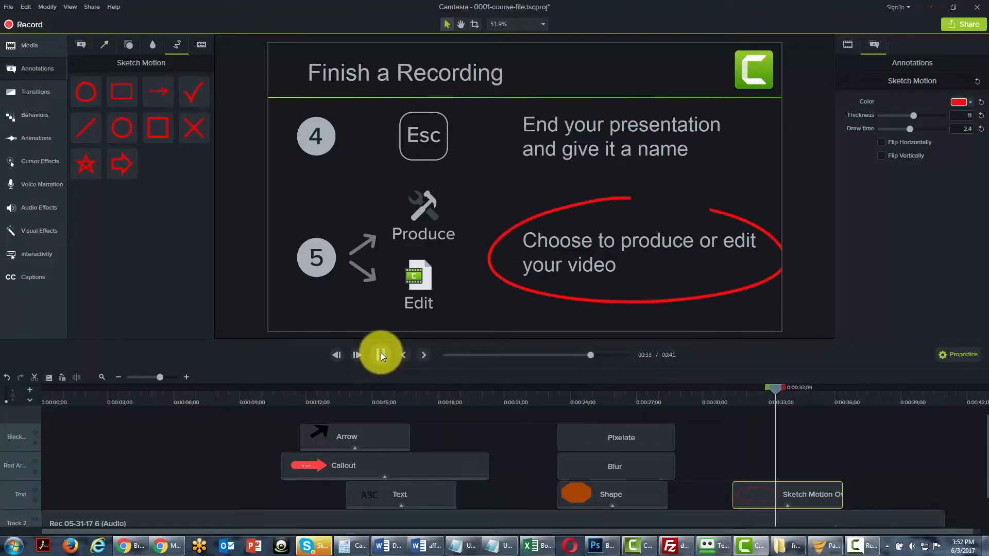
left_click(380, 351)
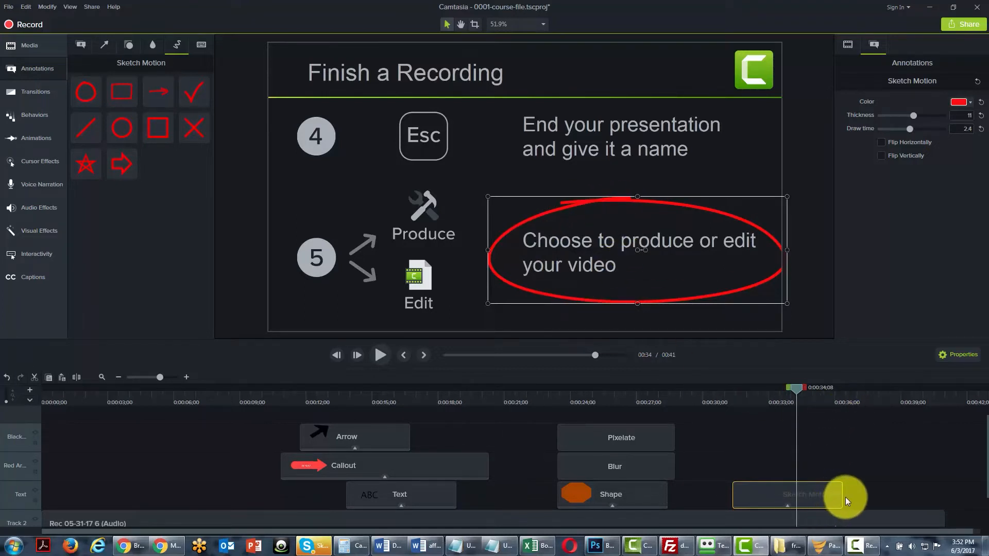
left_click_drag(845, 497, 847, 494)
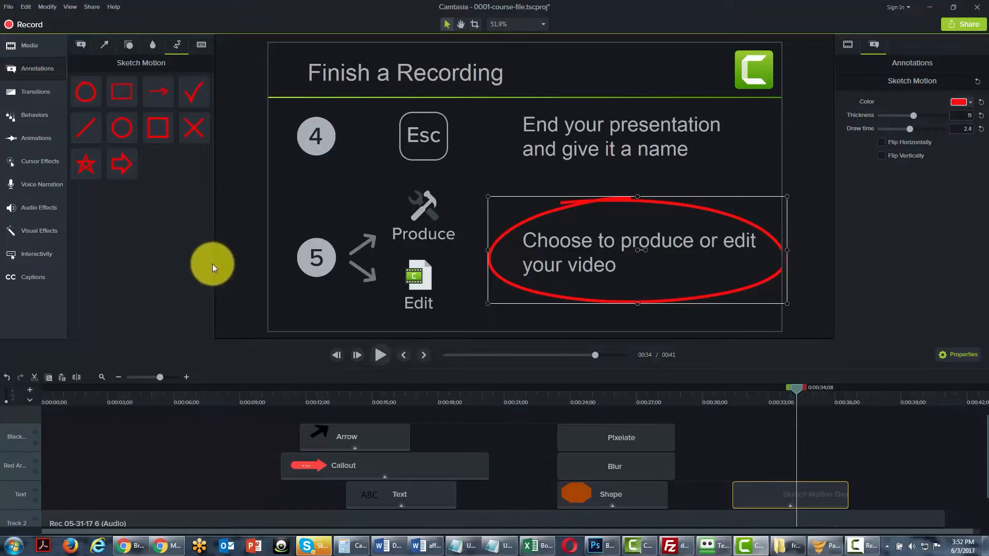
Place a Traditional Ctrl+A keystroke callout at 0:00:04;25, below the slide thumbnails, and scrub over its clip.
left_click(202, 45)
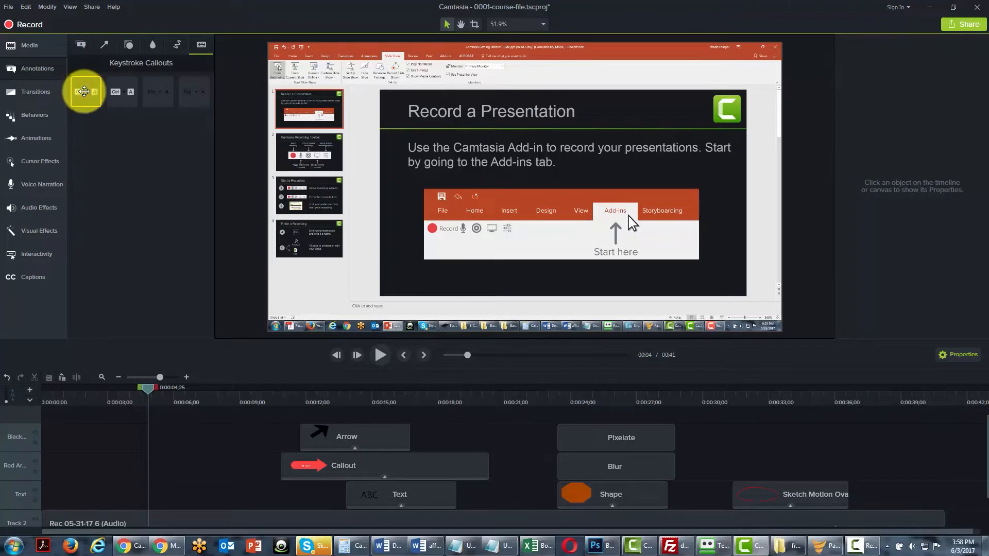
left_click_drag(84, 92, 323, 285)
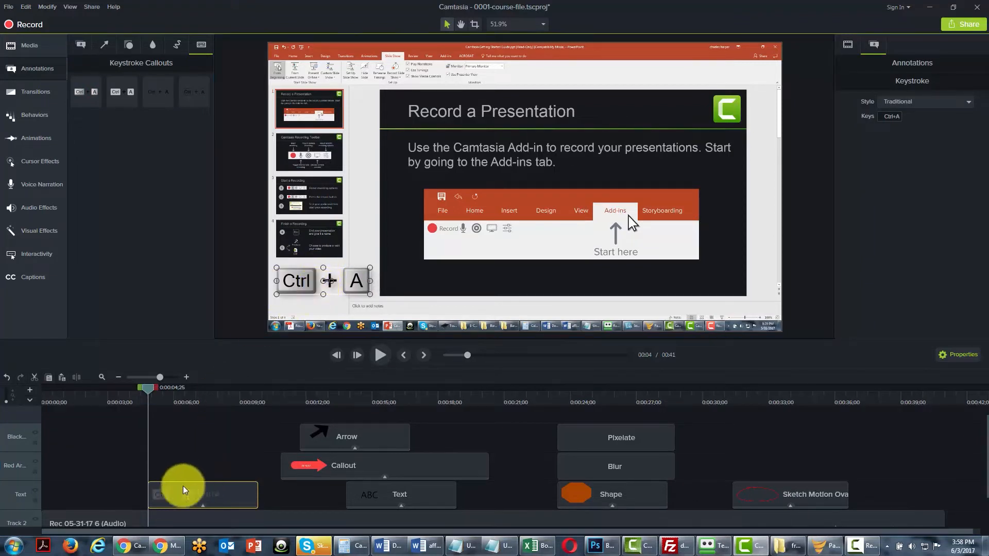
left_click(151, 388)
left_click_drag(175, 387, 150, 404)
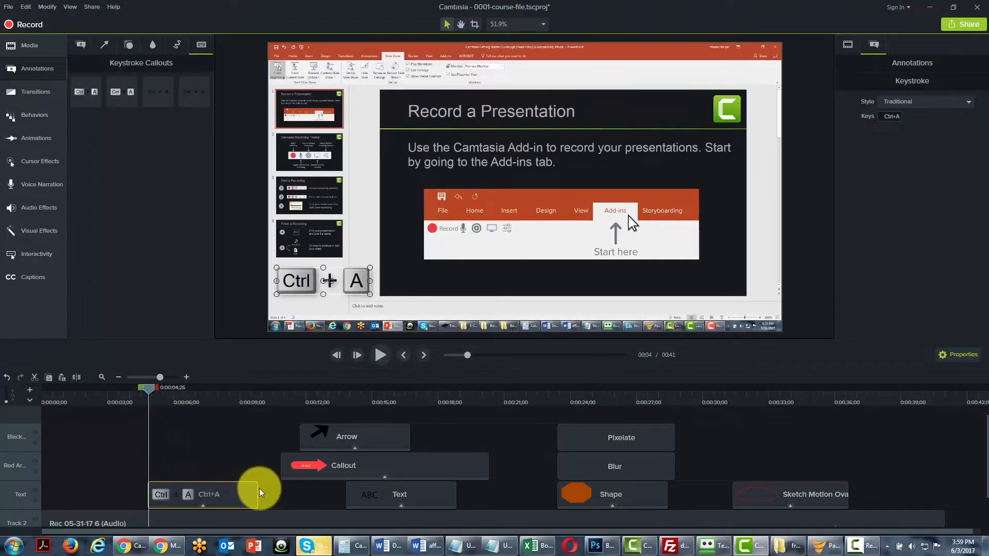
Shorten the Ctrl+A keystroke clip to about 3 seconds and return the playhead to 0:00:04;25.
left_click_drag(257, 490, 216, 489)
left_click(147, 388)
mouse_move(146, 392)
left_mouse_down()
mouse_move(195, 390)
mouse_move(146, 393)
left_mouse_up()
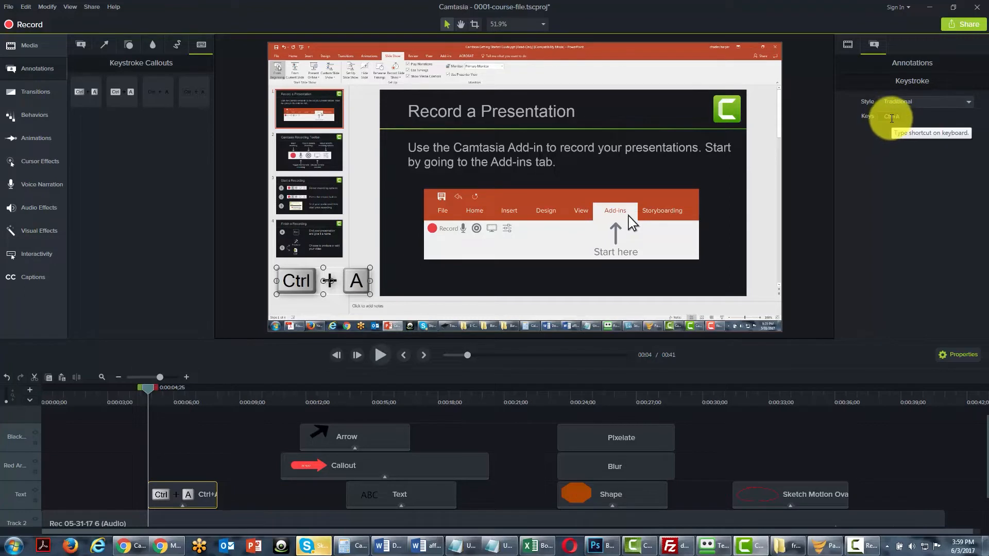
Try Backspace as the keystroke callout's key and restore it to Ctrl+A.
left_click(886, 117)
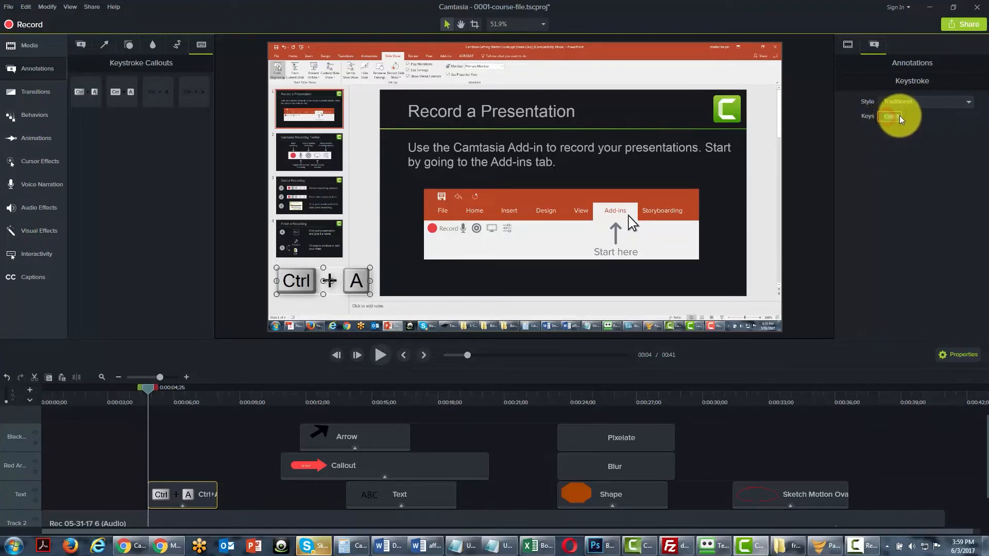
key("BackSpace")
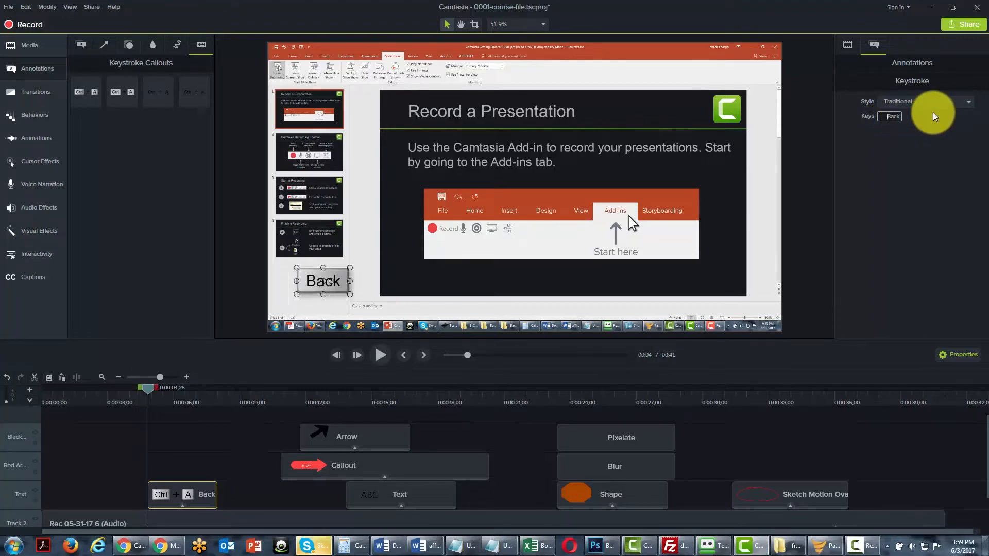
key("ctrl+a")
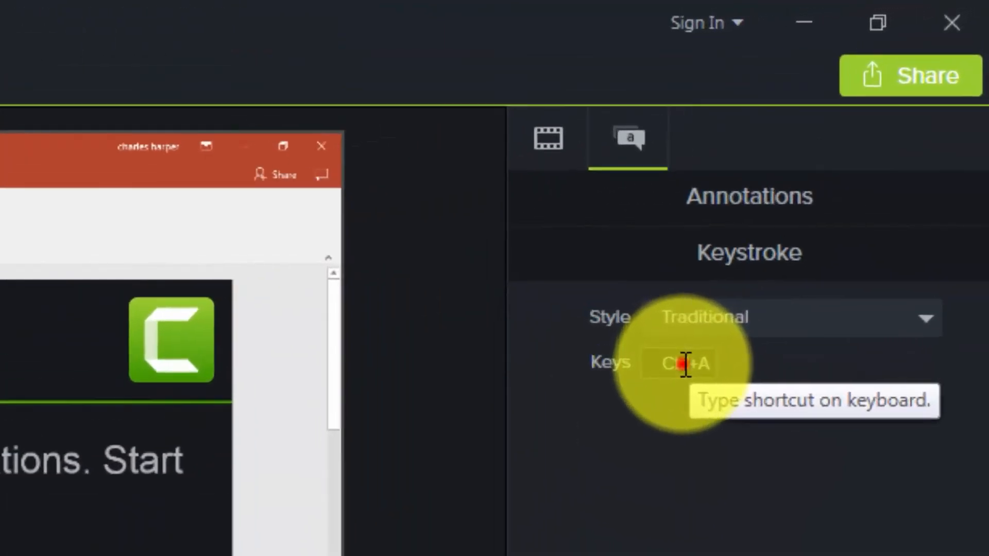
Change the keystroke callout's keys to Ctrl+S and move the callout to the lower-left area of the video frame.
left_click(892, 116)
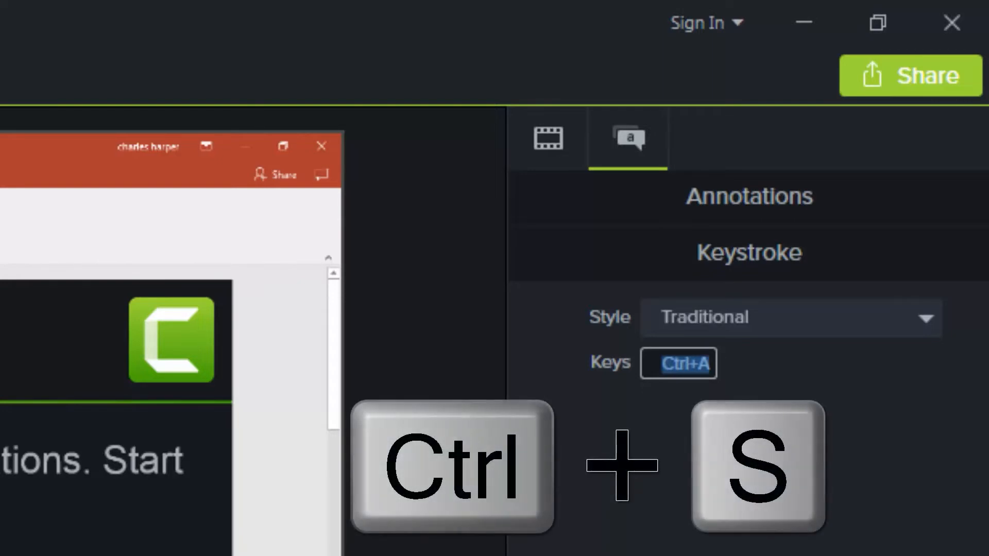
key("ctrl+s")
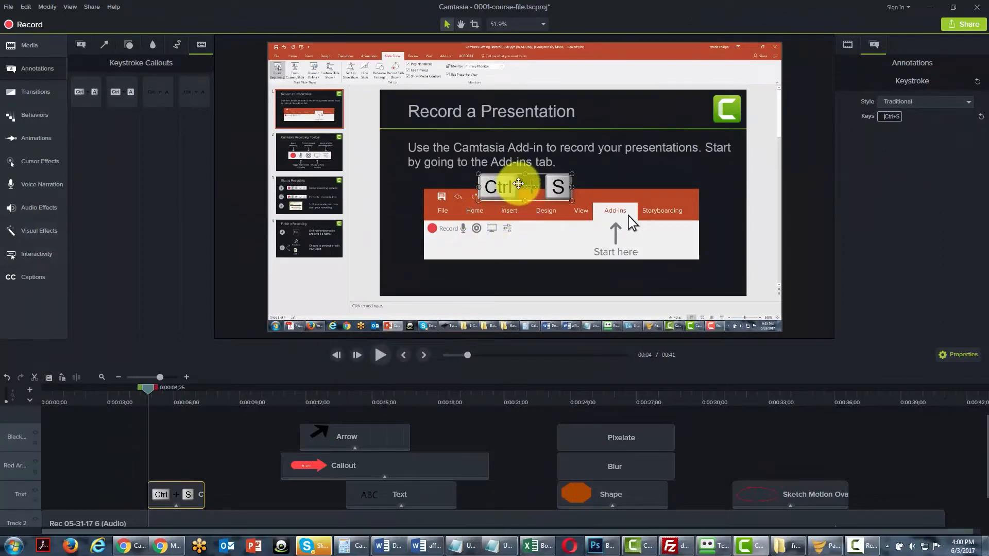
left_click_drag(517, 188, 303, 305)
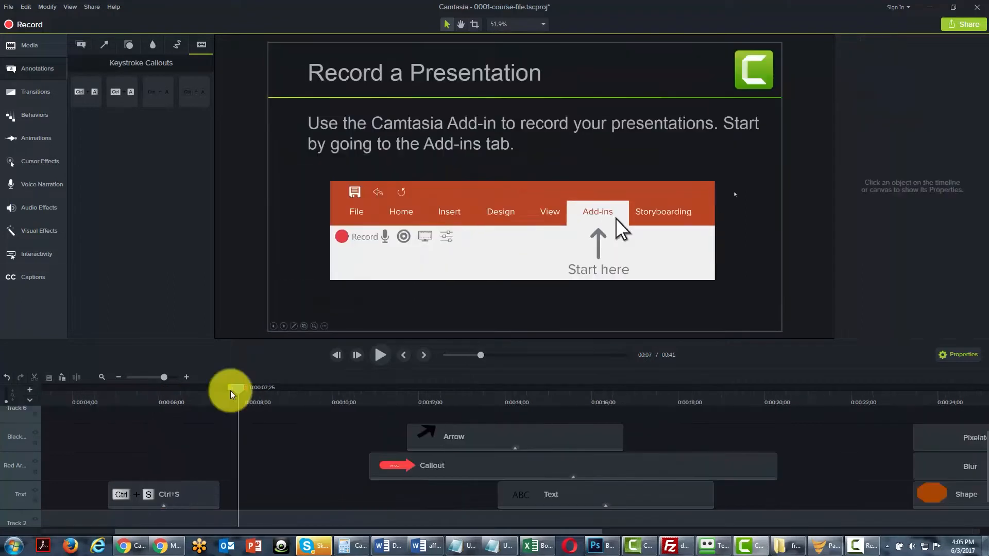
Add another Ctrl+A keystroke callout at 0:00:08;06 and shift its Track 6 clip earlier to start where the Ctrl+S clip ends.
mouse_move(234, 387)
left_mouse_down()
mouse_move(215, 387)
mouse_move(252, 387)
left_mouse_up()
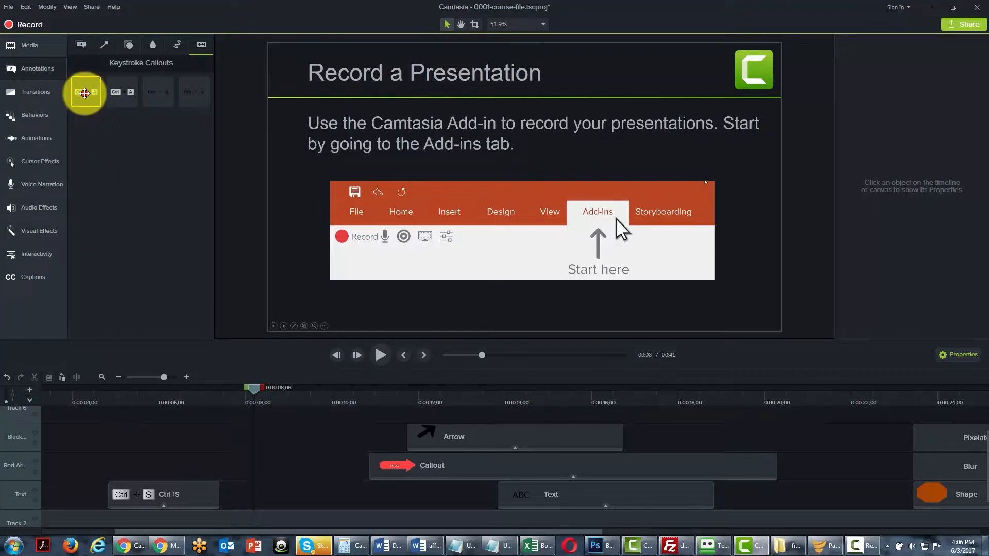
left_click_drag(85, 93, 347, 271)
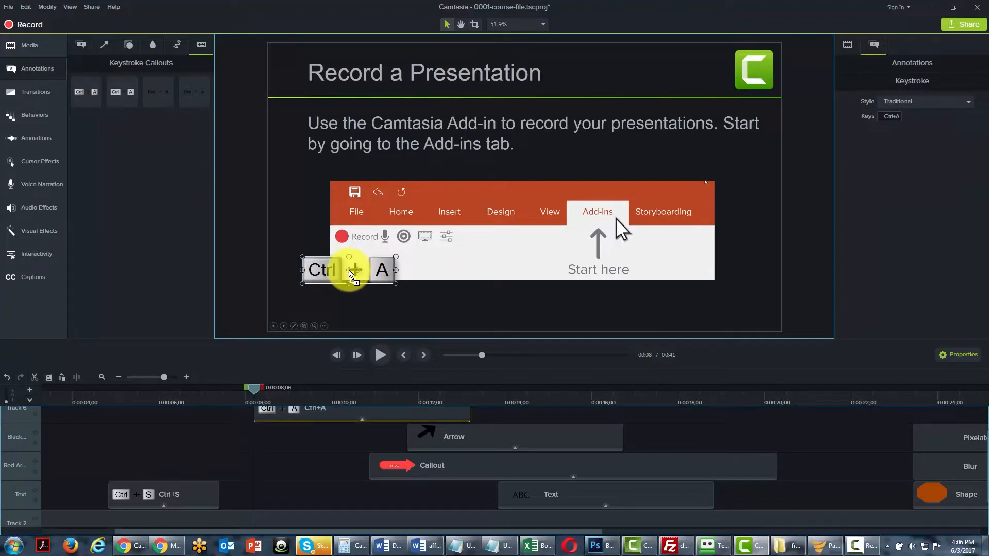
left_click_drag(470, 413, 439, 416)
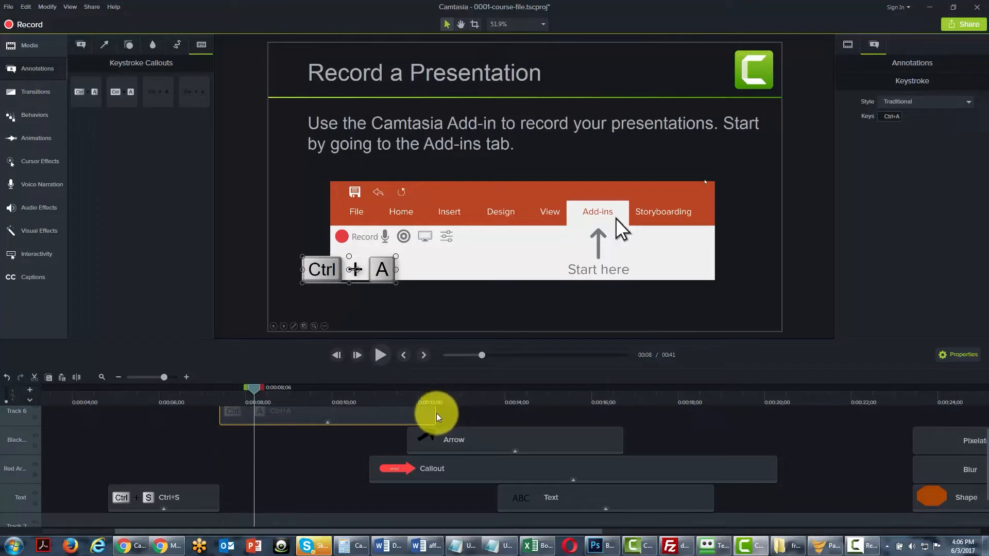
Shorten the second keystroke clip on Track 6 to about 3.5 seconds and change its keys to Ctrl+V.
left_click_drag(435, 412, 370, 413)
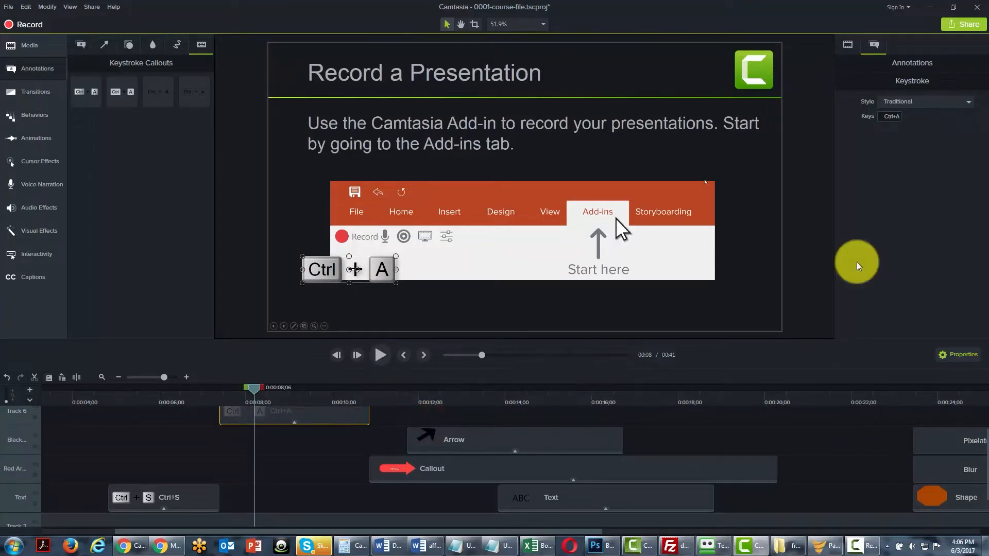
left_click(889, 118)
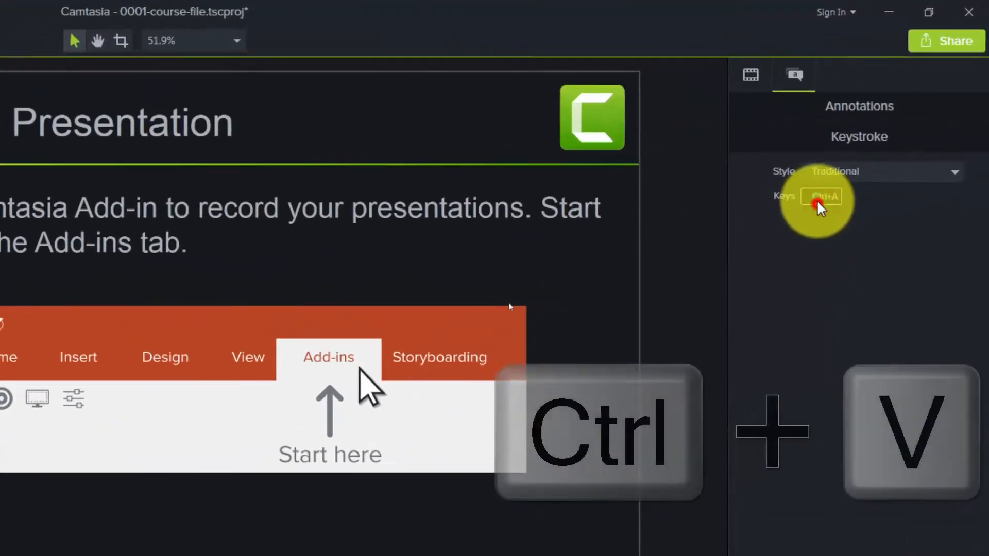
double_click(876, 134)
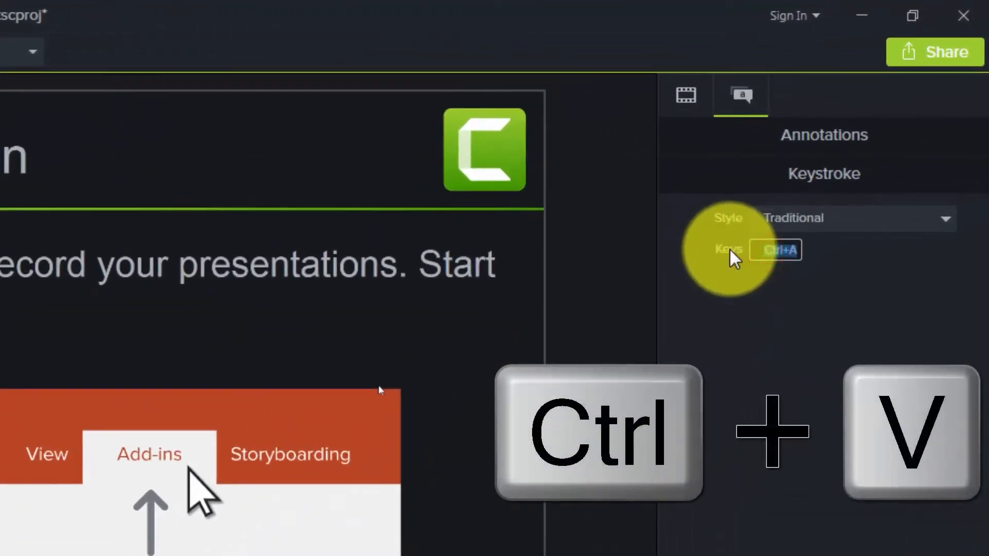
key("ctrl")
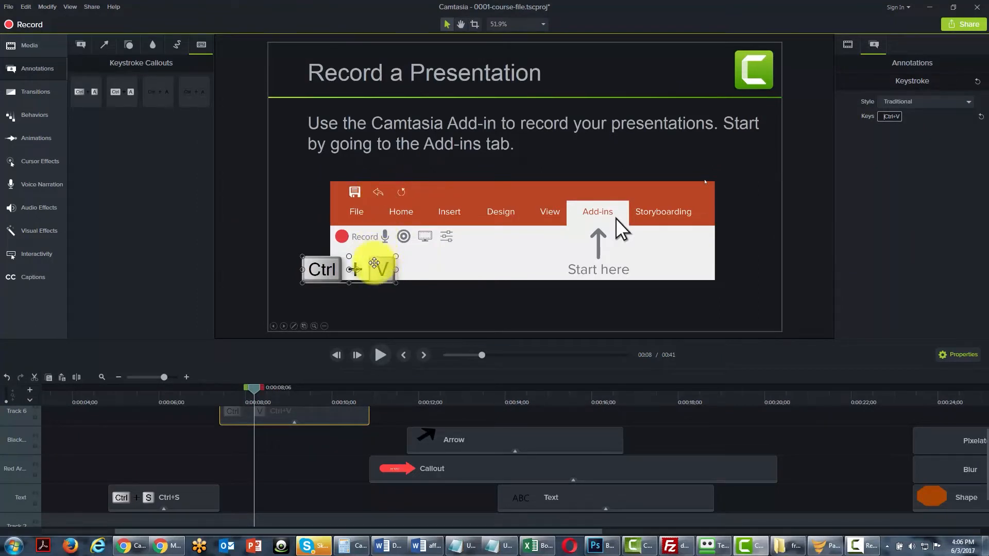
mouse_move(380, 267)
left_mouse_down()
mouse_move(416, 269)
mouse_move(387, 273)
mouse_move(387, 264)
left_mouse_up()
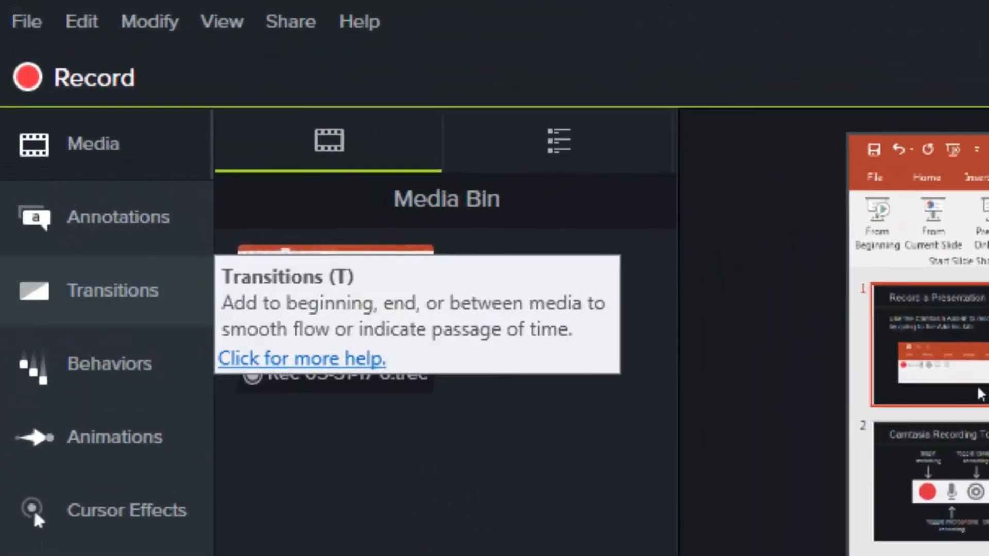
Show the available transitions and split the audio and screen recording clips on Tracks 1 and 2 at 0:00:07;09.
left_click(107, 299)
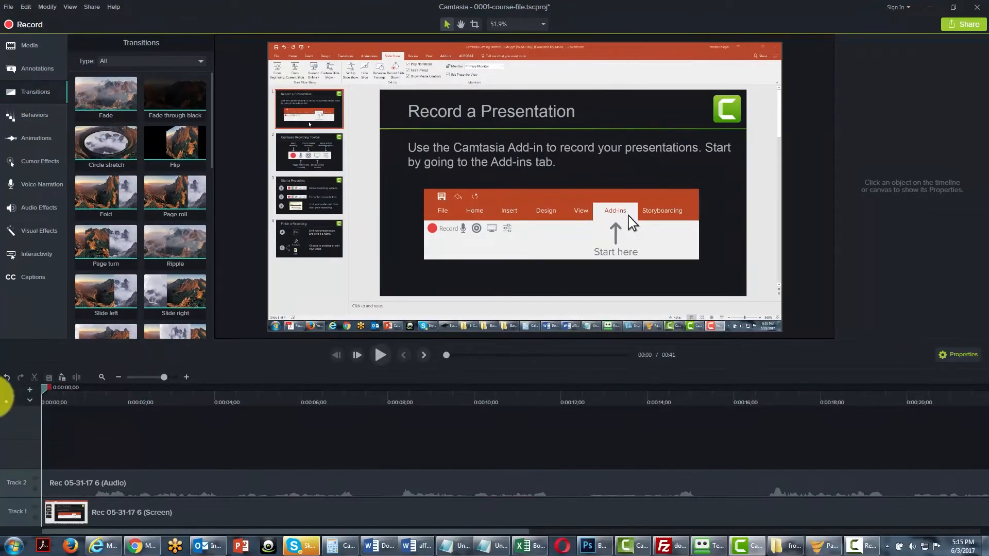
left_click_drag(45, 389, 360, 394)
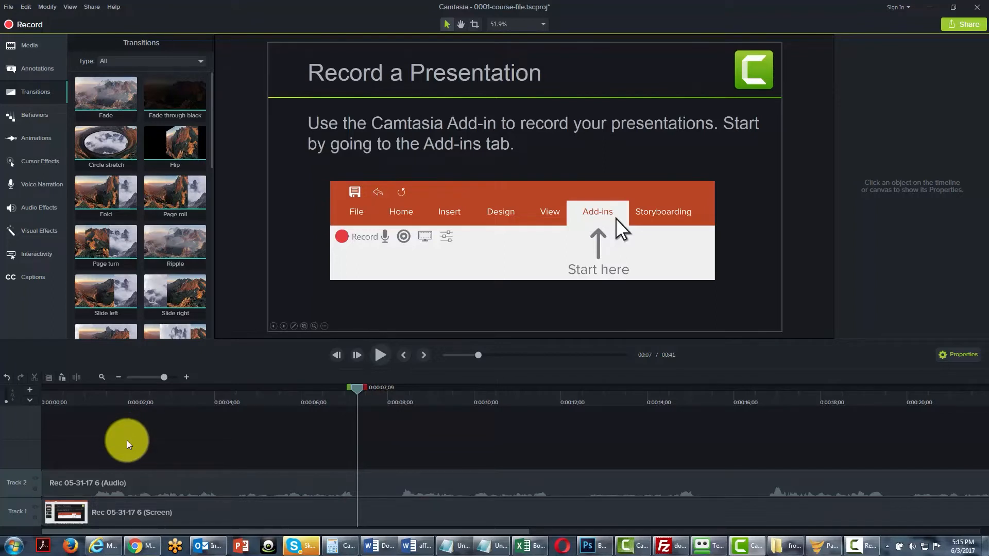
left_click(315, 485)
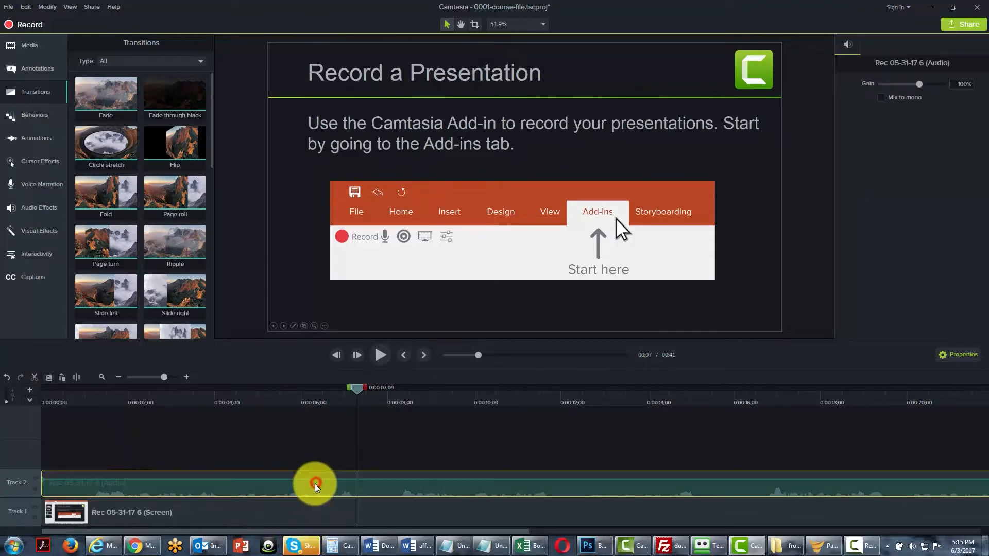
left_click(313, 519, "ctrl")
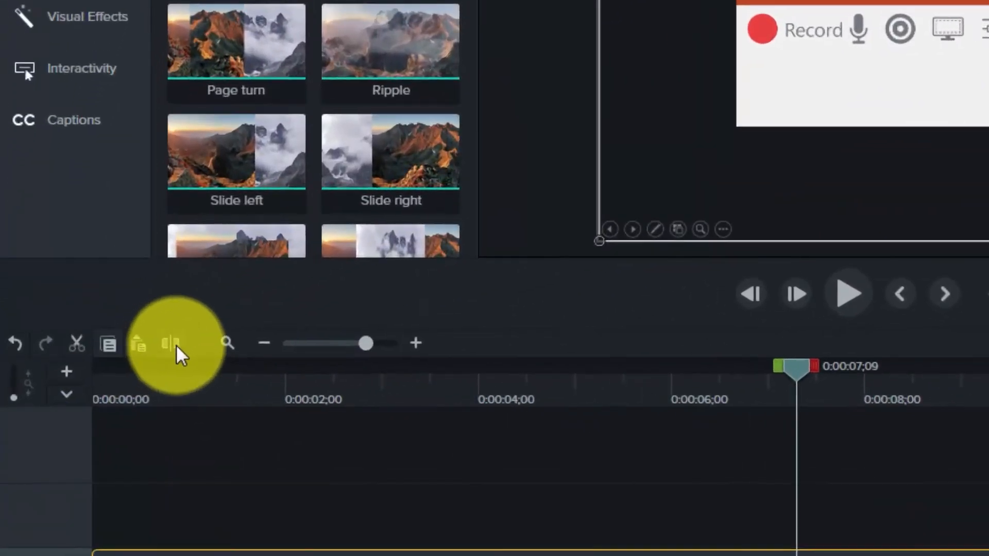
left_click(89, 373)
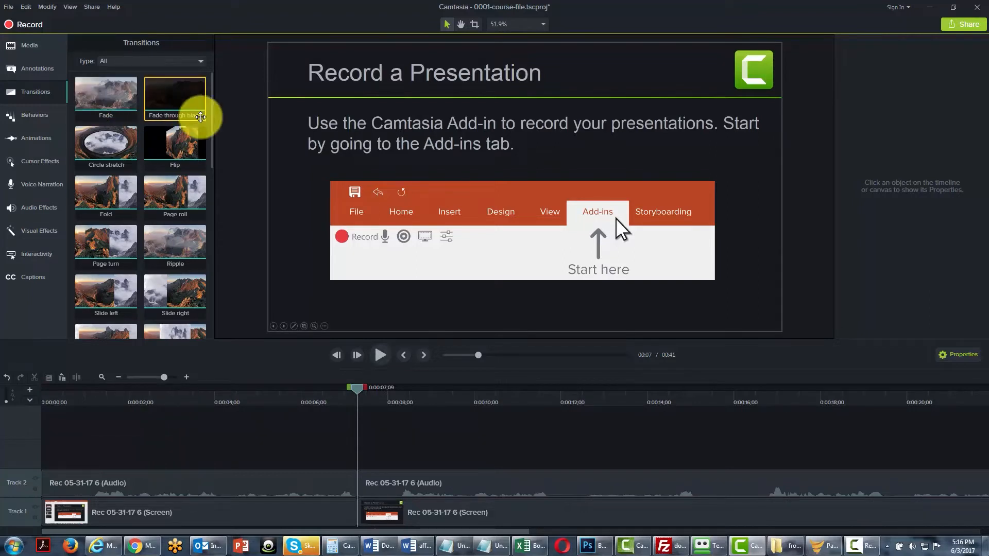
Browse the available transitions by type, going through the Fades, Movement and Objects categories.
mouse_move(212, 112)
left_mouse_down()
mouse_move(209, 294)
mouse_move(197, 107)
left_mouse_up()
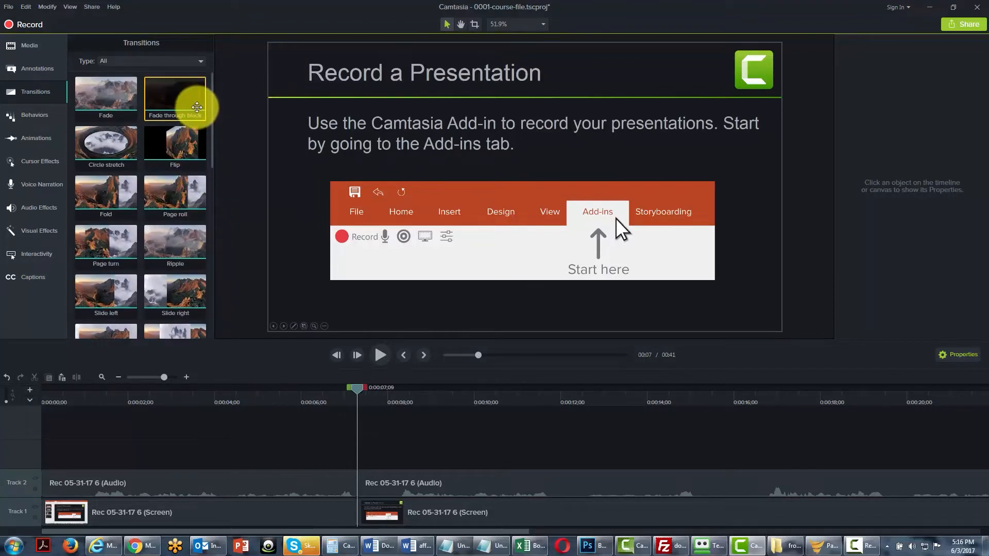
left_click(194, 61)
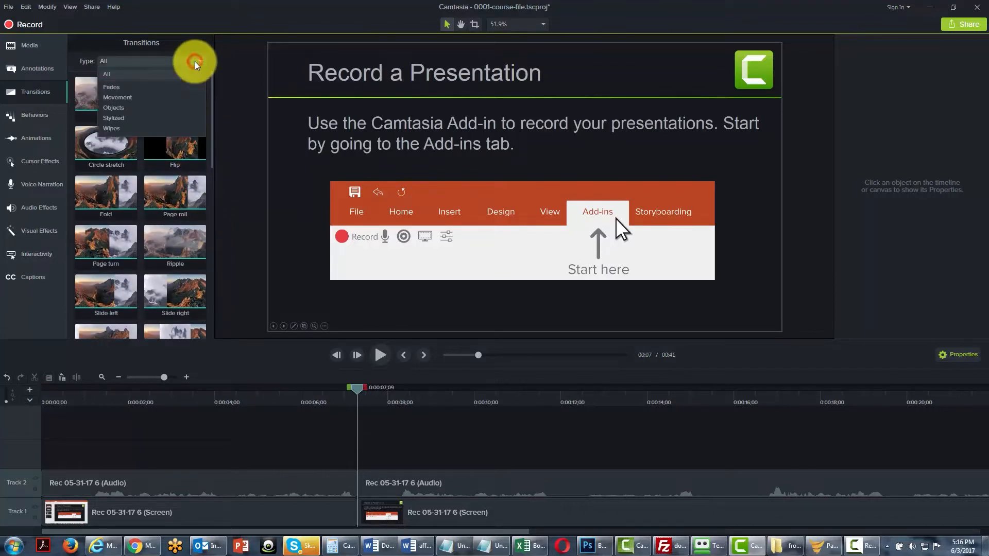
left_click(116, 88)
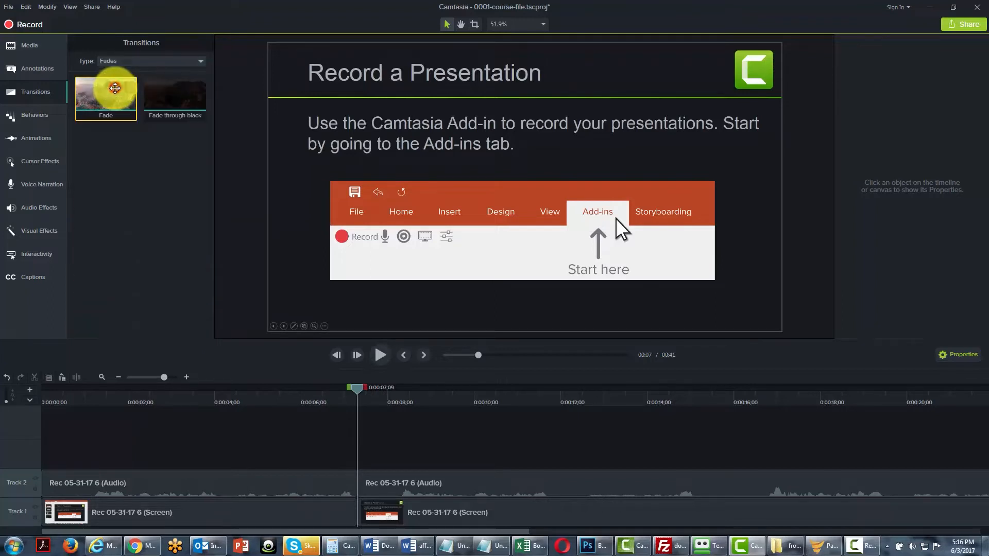
left_click(187, 62)
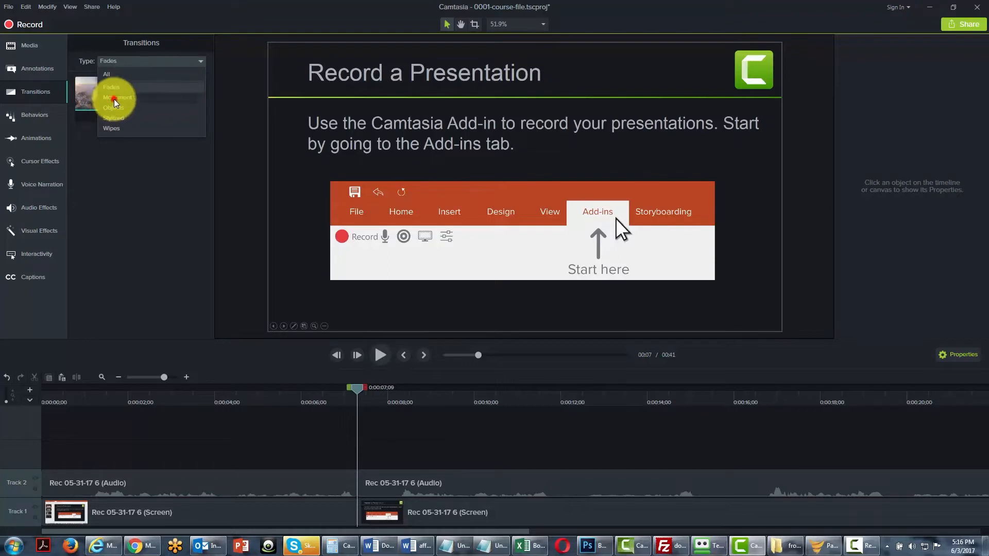
left_click(114, 99)
left_click(187, 61)
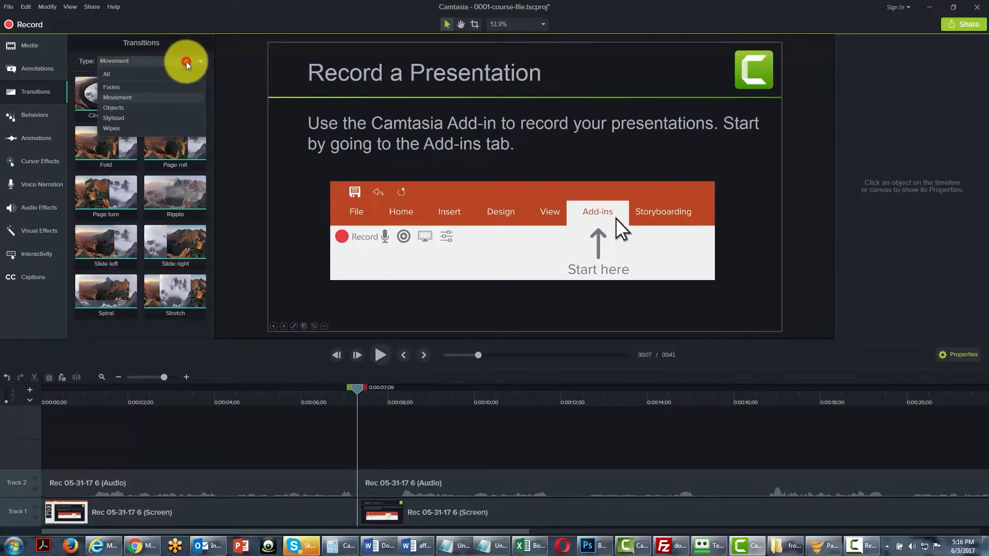
left_click(114, 107)
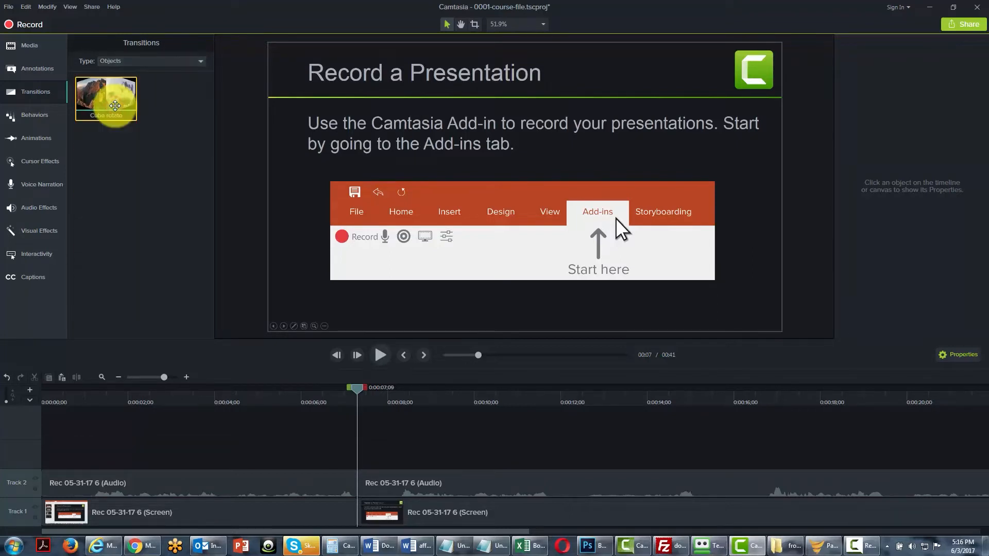
left_click(194, 61)
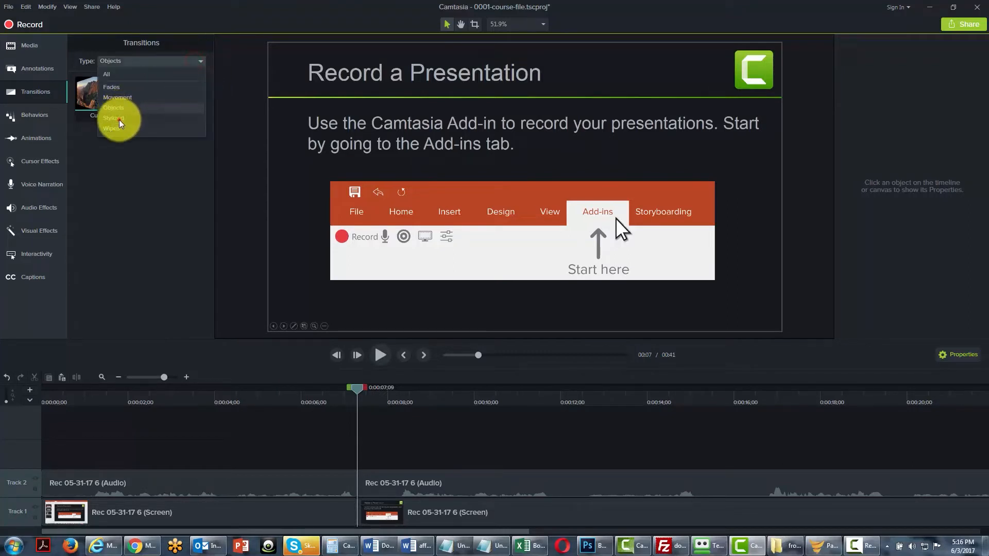
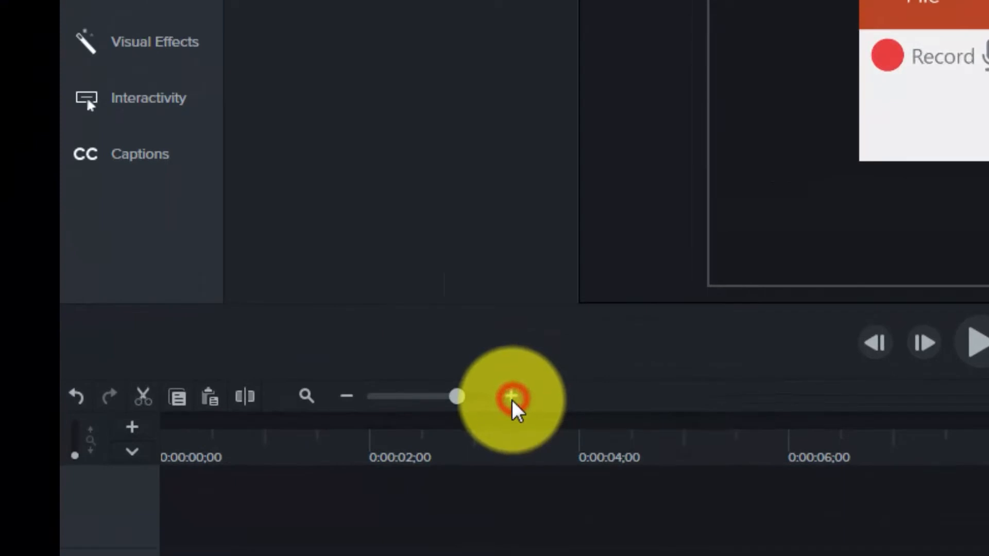
Split the audio clip on Track 2 and the screen recording clip on Track 1 at 0:00:15;24, where the slide changes.
left_click(512, 400)
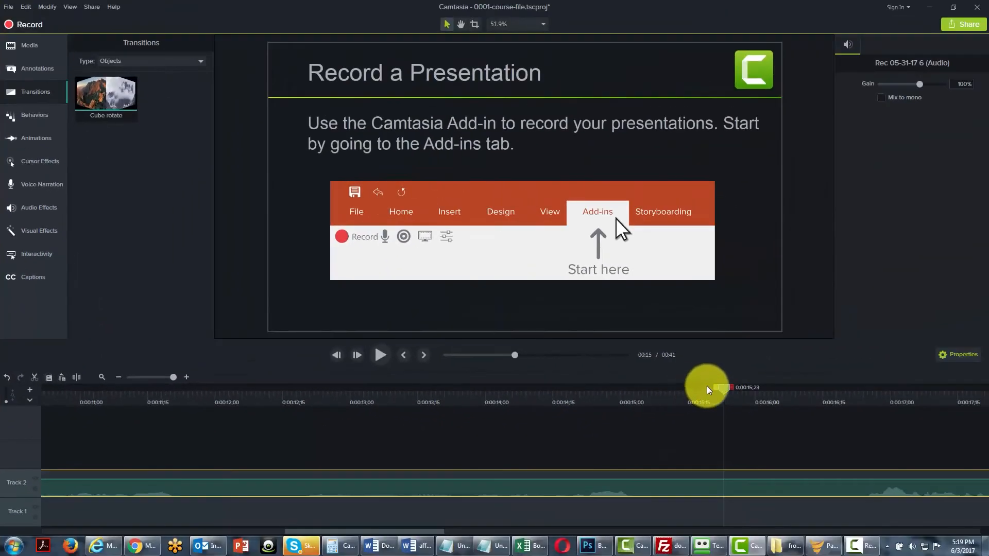
mouse_move(721, 389)
left_mouse_down()
mouse_move(648, 395)
mouse_move(732, 394)
left_mouse_up()
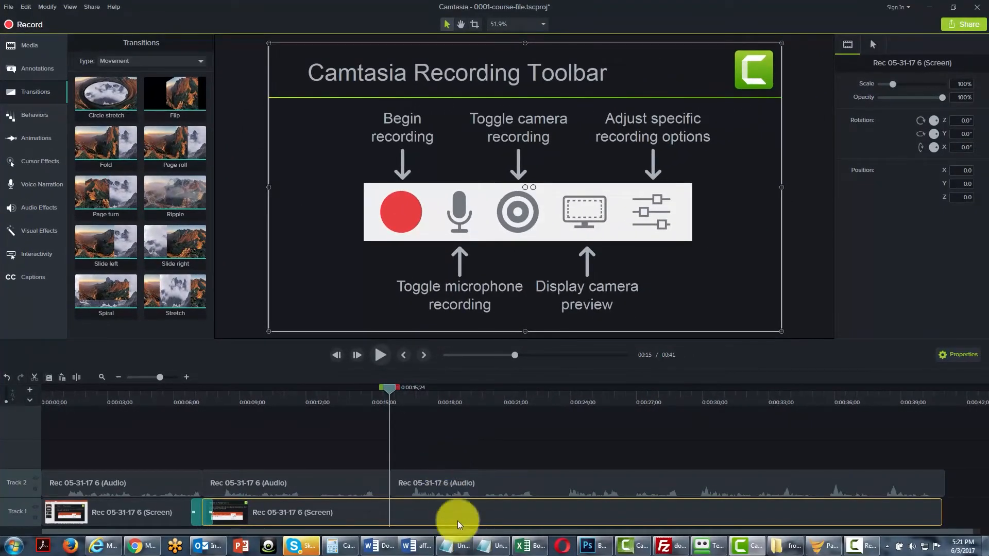
left_click(423, 513)
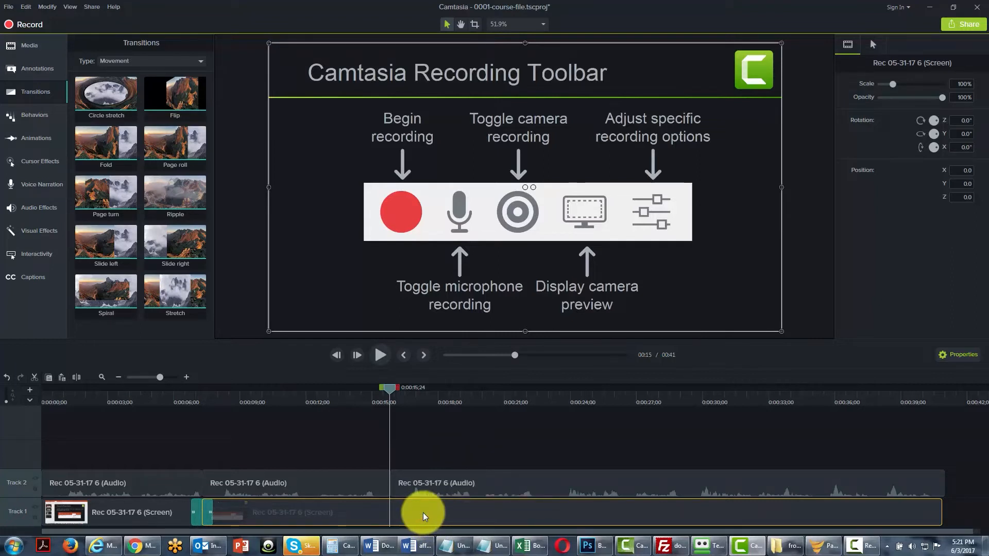
left_click(423, 513)
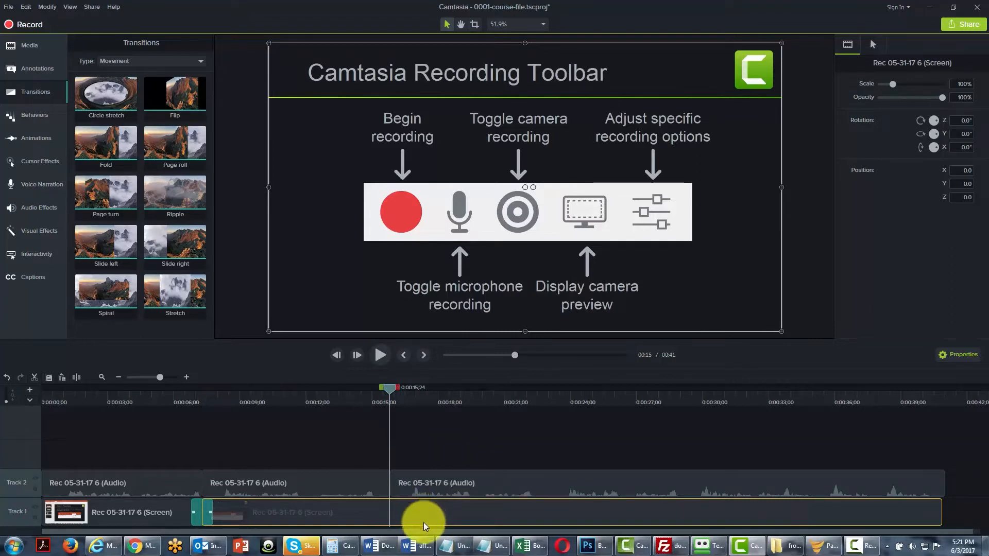
left_click(75, 379)
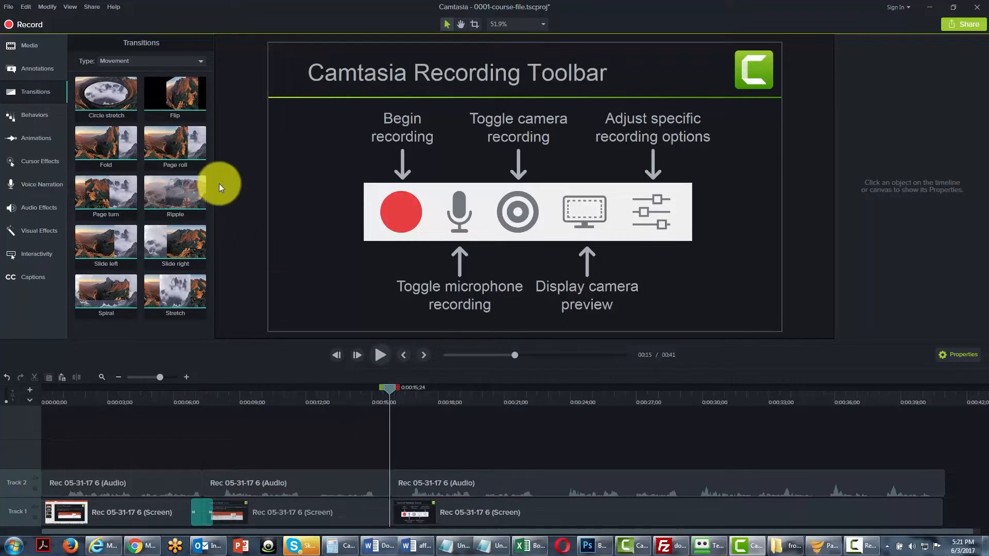
Add the Flip transition at the 0:00:15;24 split on Track 1 and play through it from just before the cut.
left_click_drag(189, 119, 386, 505)
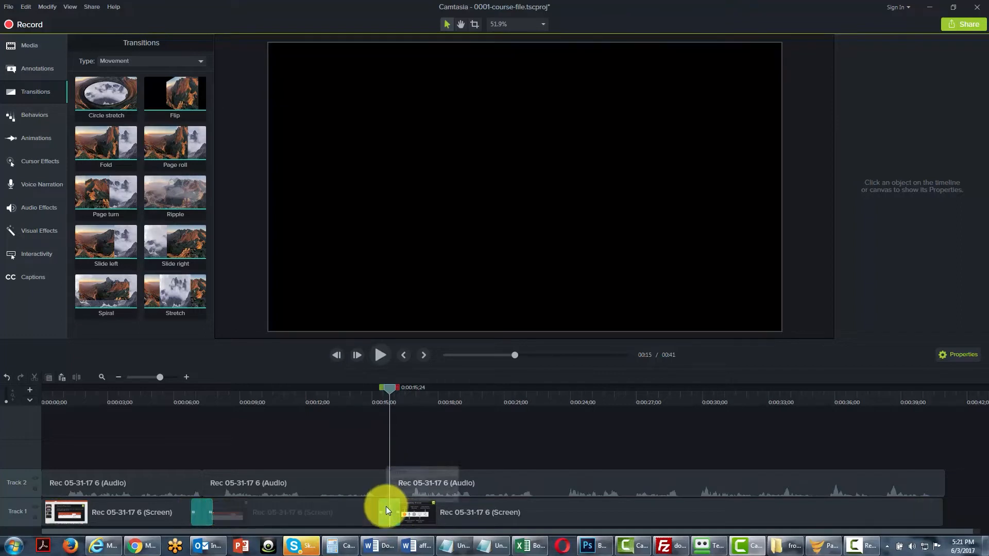
left_click_drag(392, 386, 353, 400)
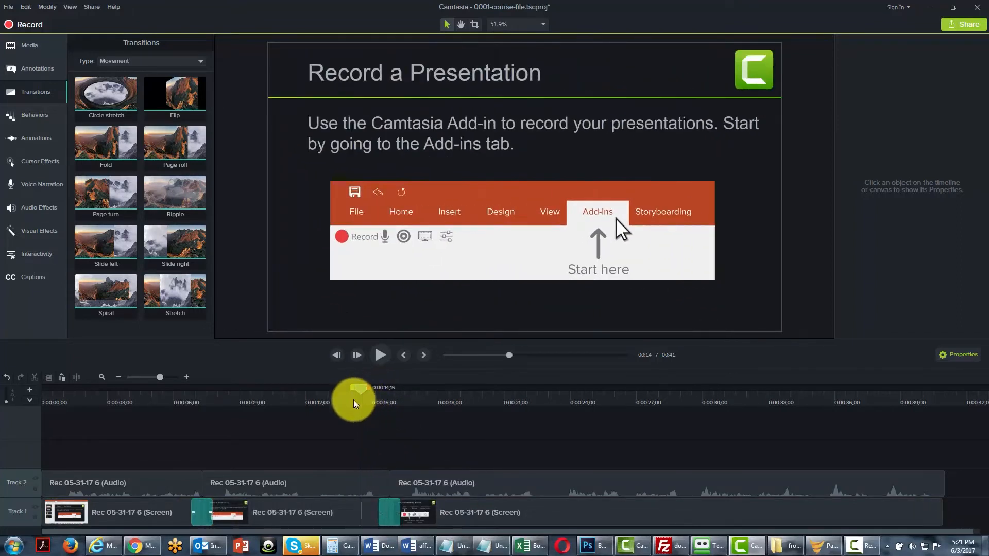
left_click(378, 357)
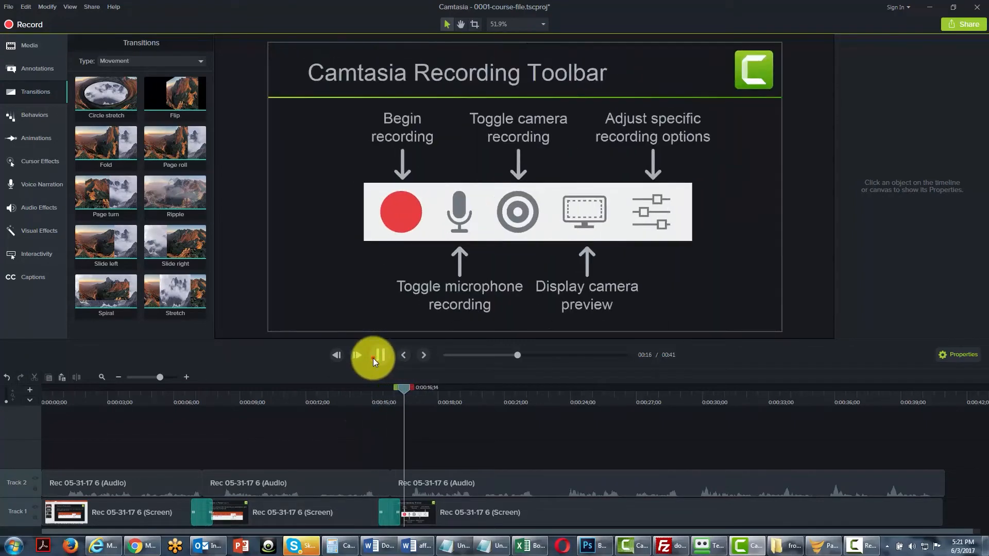
left_click(373, 357)
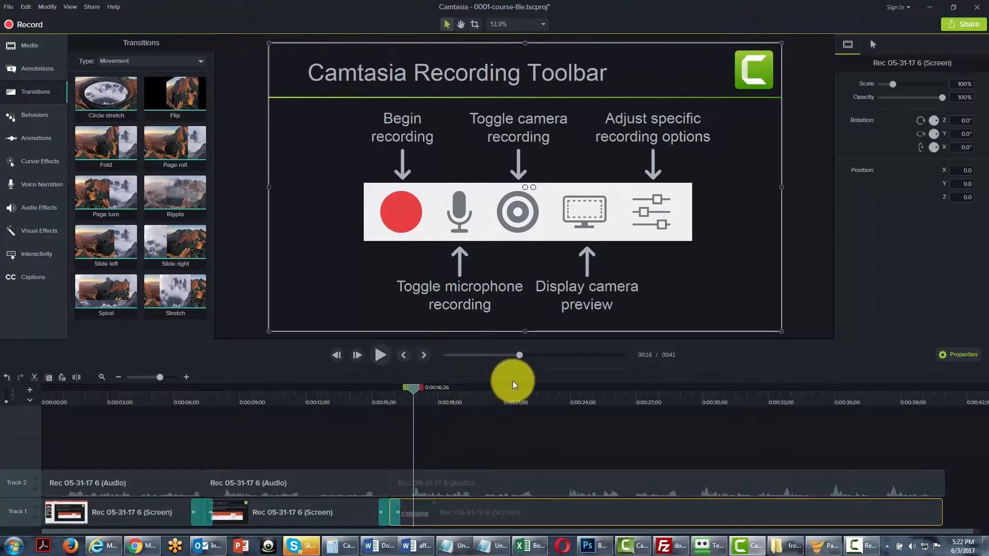
Select the Flip transition on Track 1 and examine its type options in its properties.
left_click(387, 515)
left_click(388, 514)
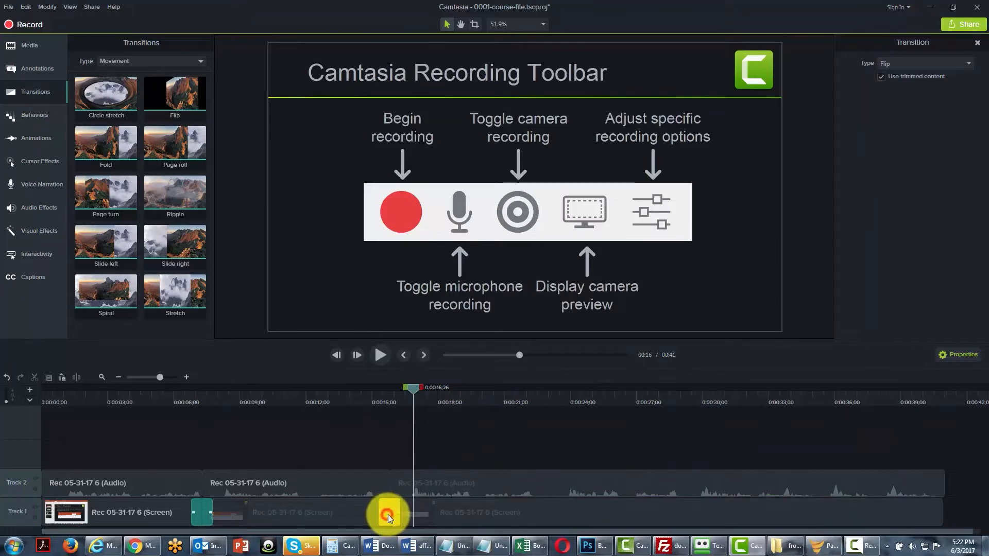
left_click(393, 517)
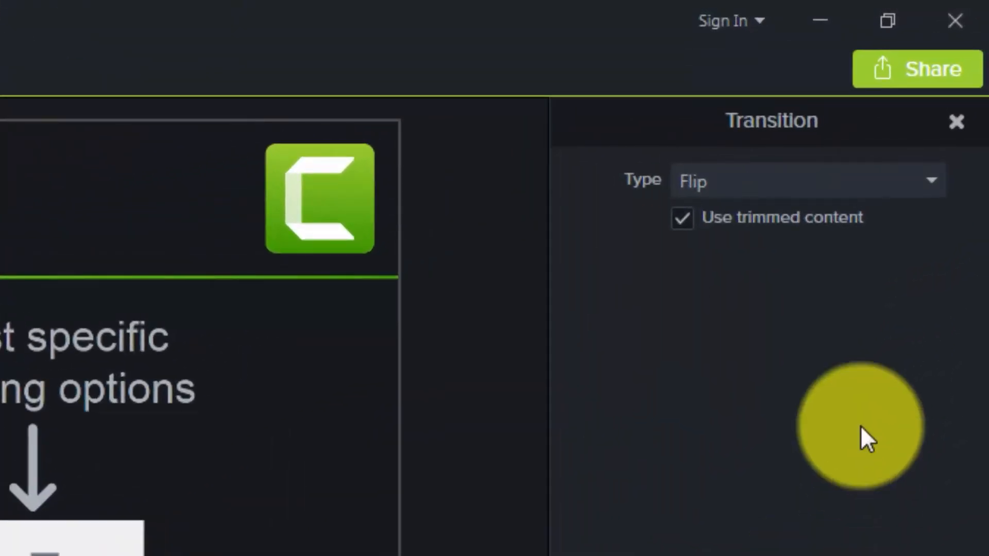
left_click(889, 175)
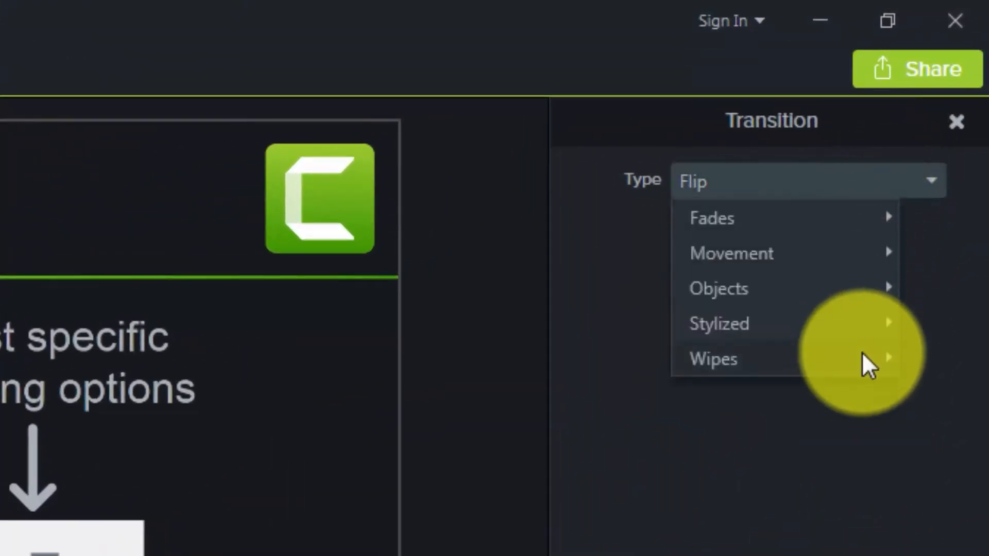
left_click(848, 553)
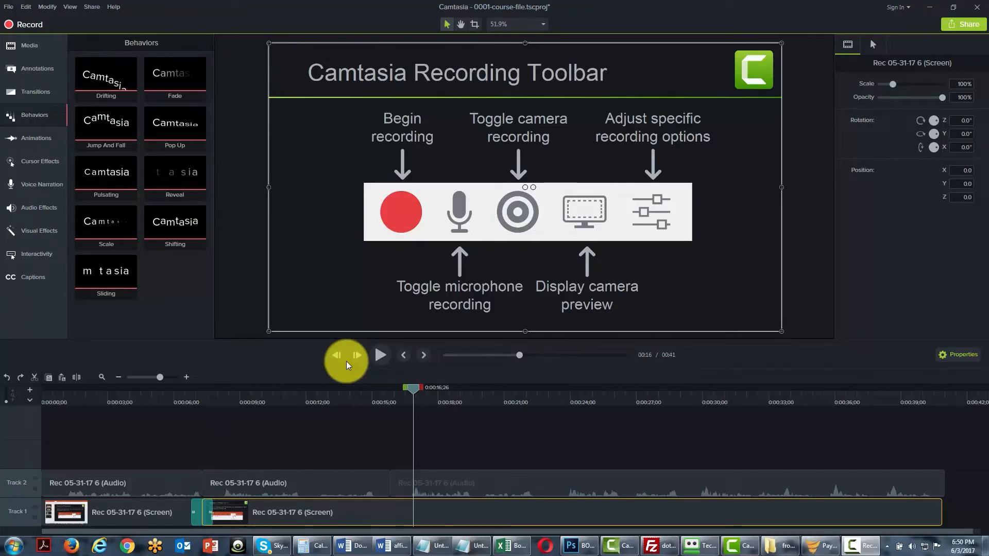
Apply the Drifting behavior to the first screen recording clip on Track 1 and play it from the start.
left_click(256, 483)
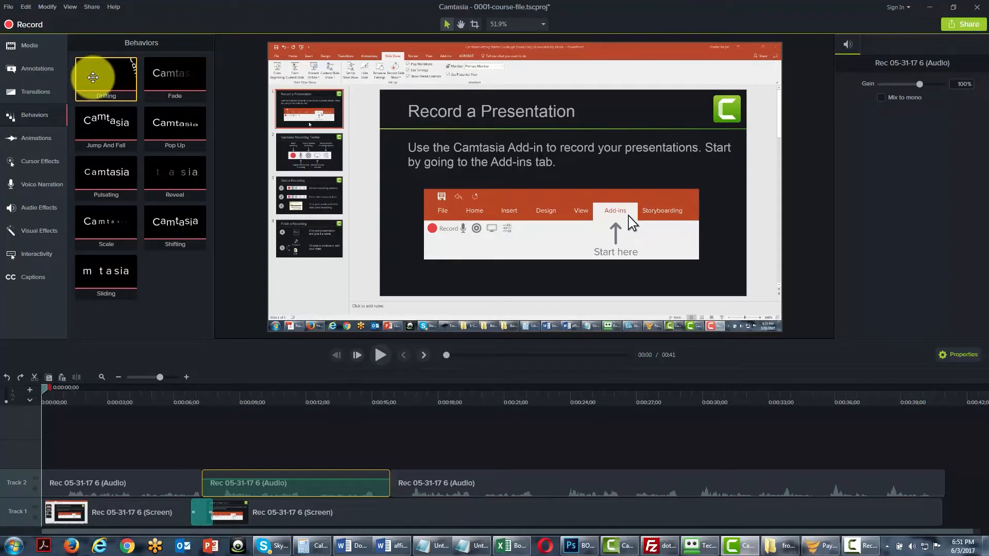
left_click_drag(93, 77, 298, 275)
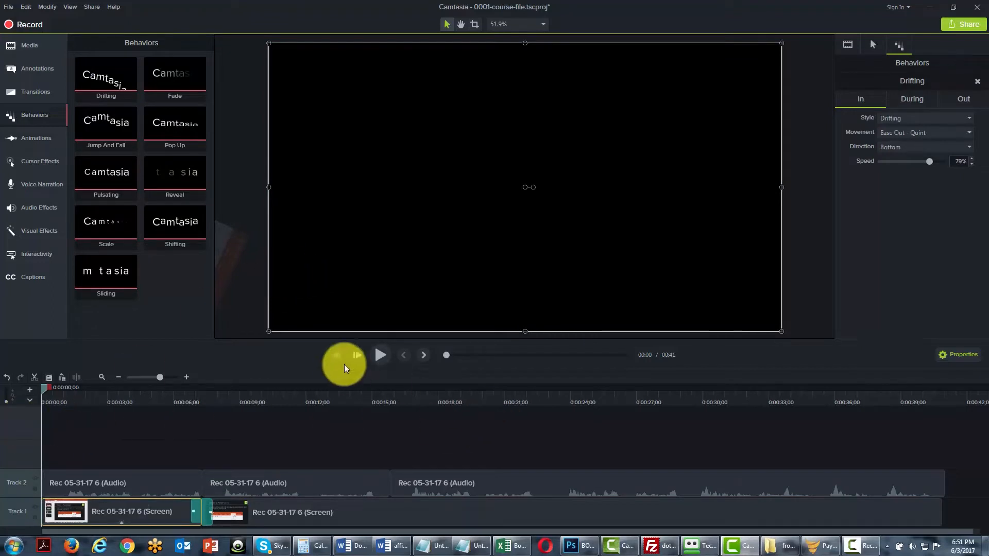
left_click(378, 355)
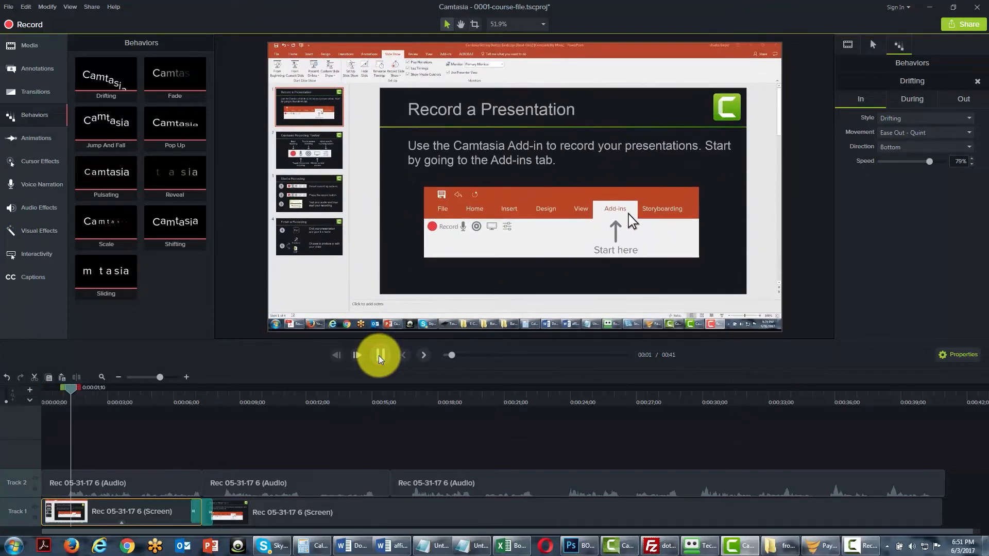
left_click(379, 356)
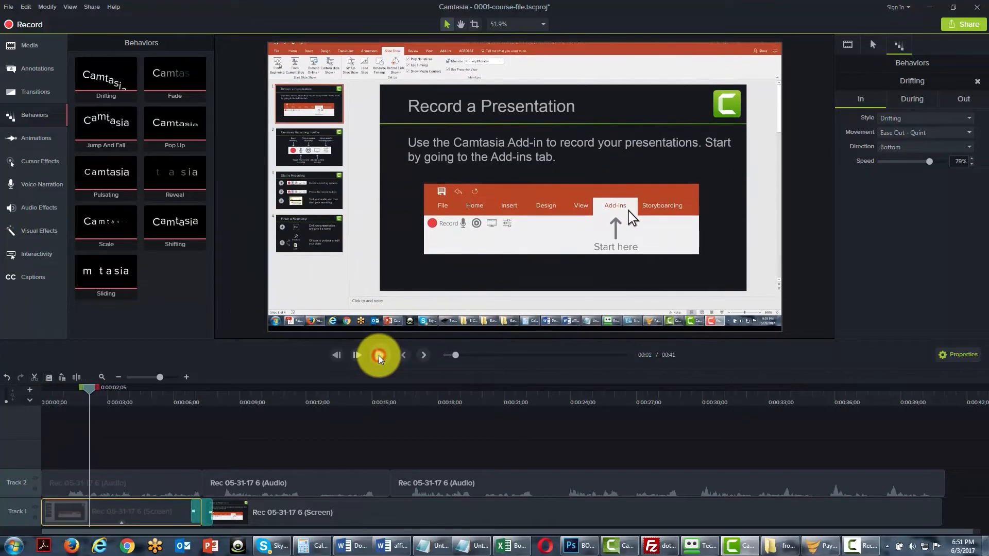
Set the Drifting behavior's In style to Grow with Spring movement, review its During and Out settings, and return to the start.
left_click(338, 356)
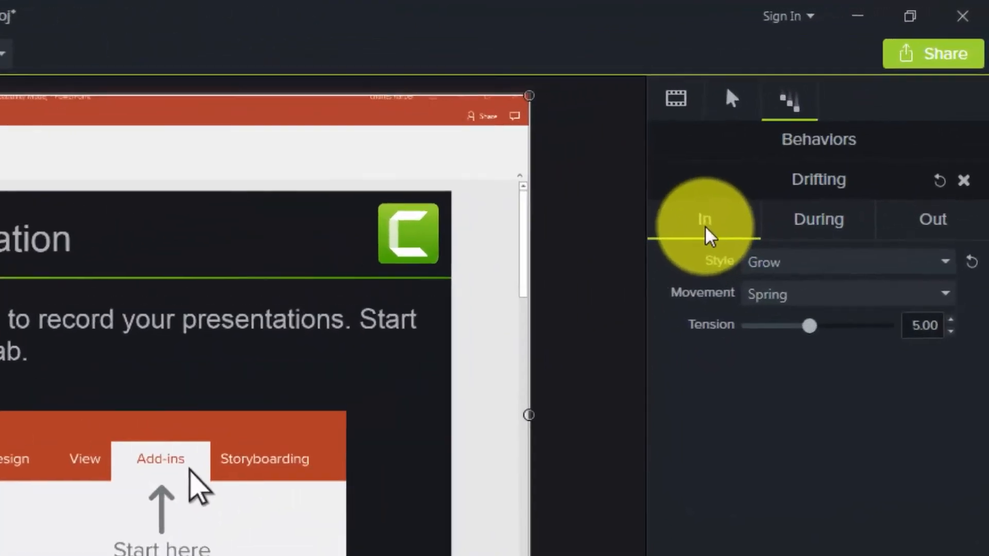
left_click(805, 144)
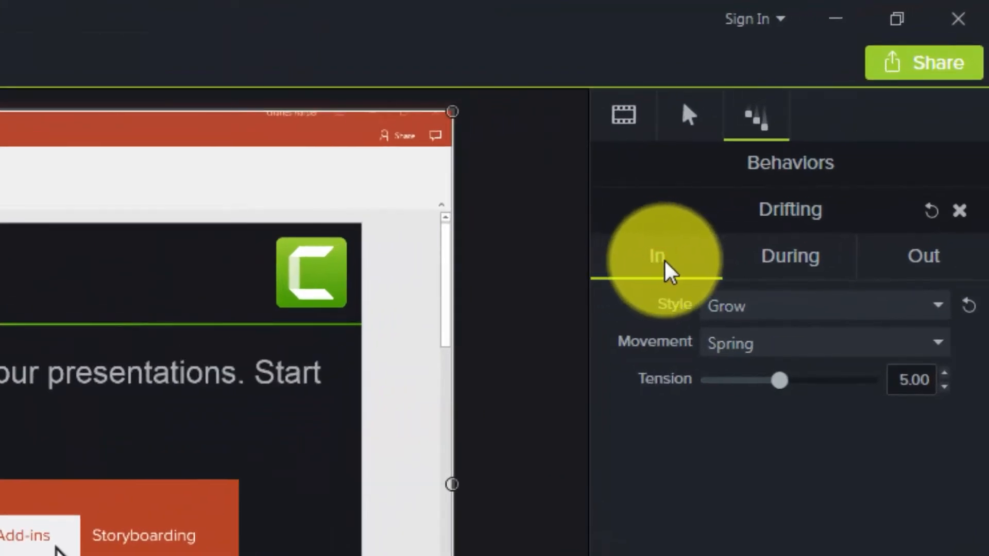
left_click(759, 263)
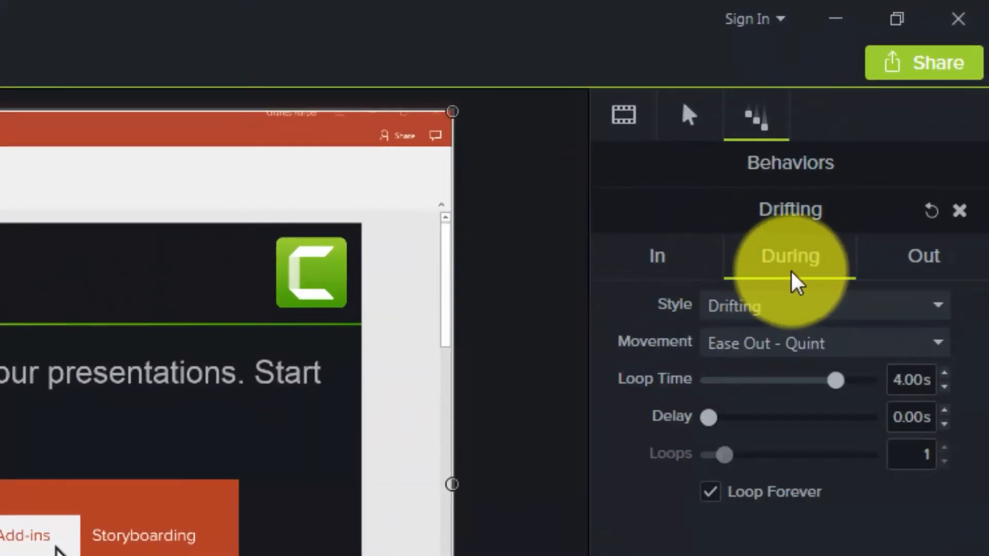
left_click(922, 258)
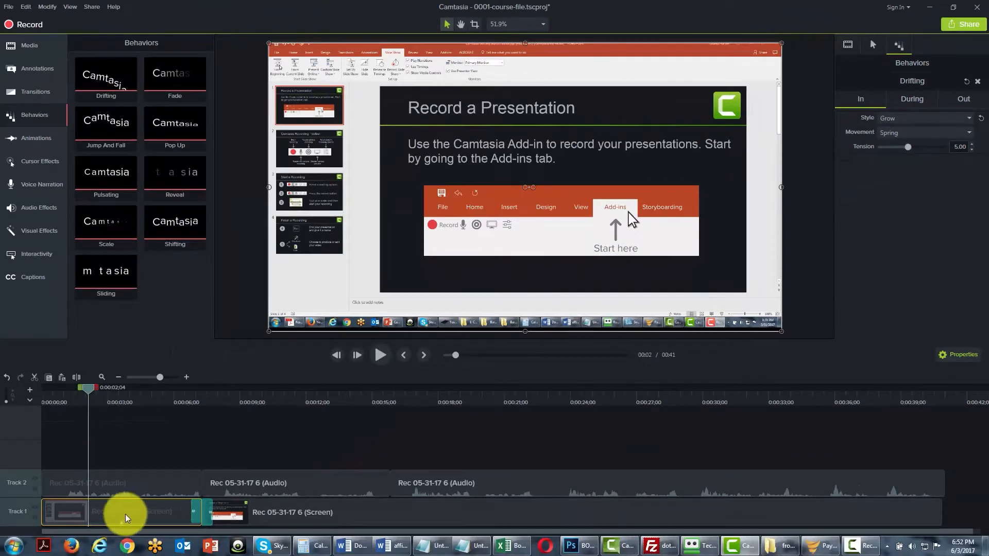
key("ctrl+Home")
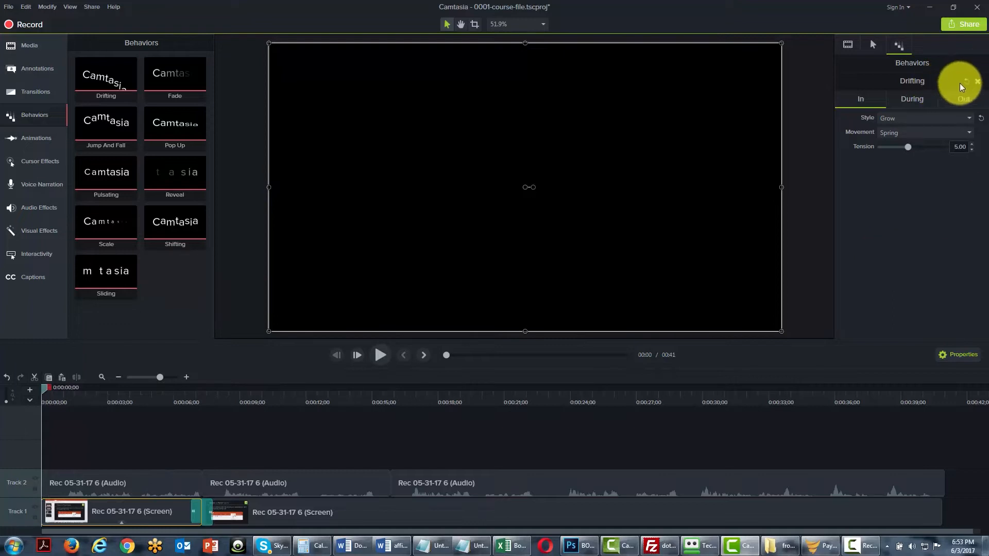
Remove the Drifting behavior from the first screen recording clip and apply the Fade behavior instead.
left_click(977, 81)
left_click_drag(163, 71, 304, 197)
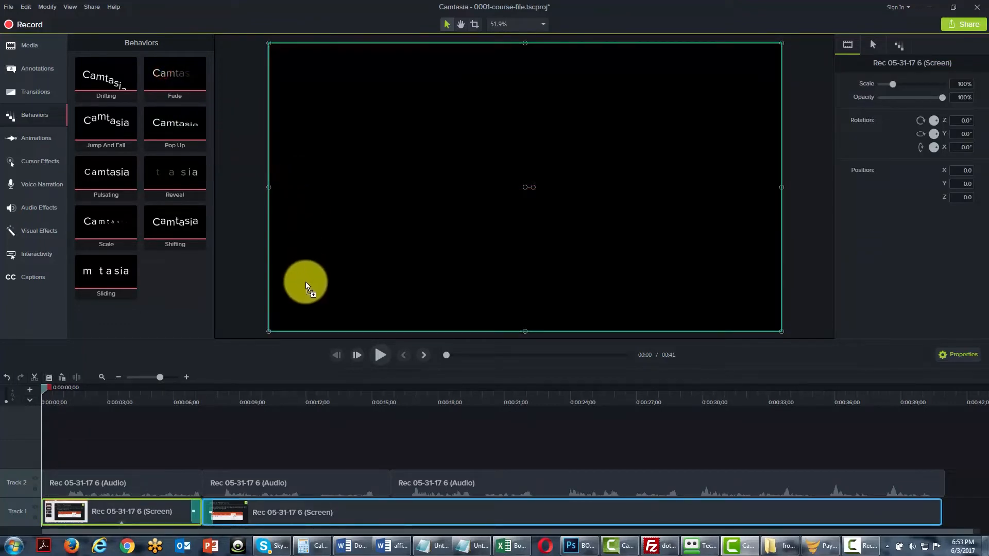
left_click_drag(305, 291, 302, 287)
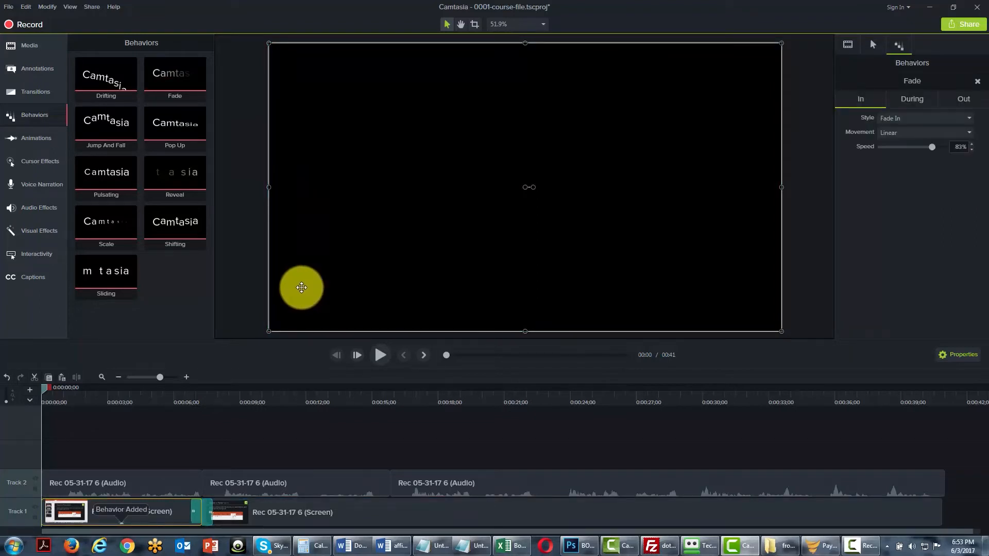
Play the first clip's fade-in twice from the beginning of the timeline and return the playhead to the start.
left_click(380, 357)
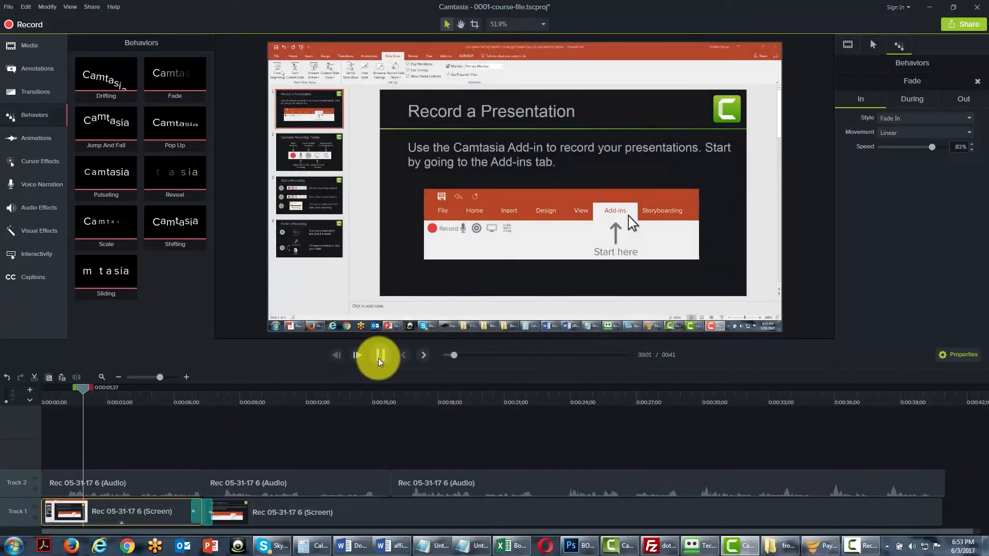
left_click(369, 362)
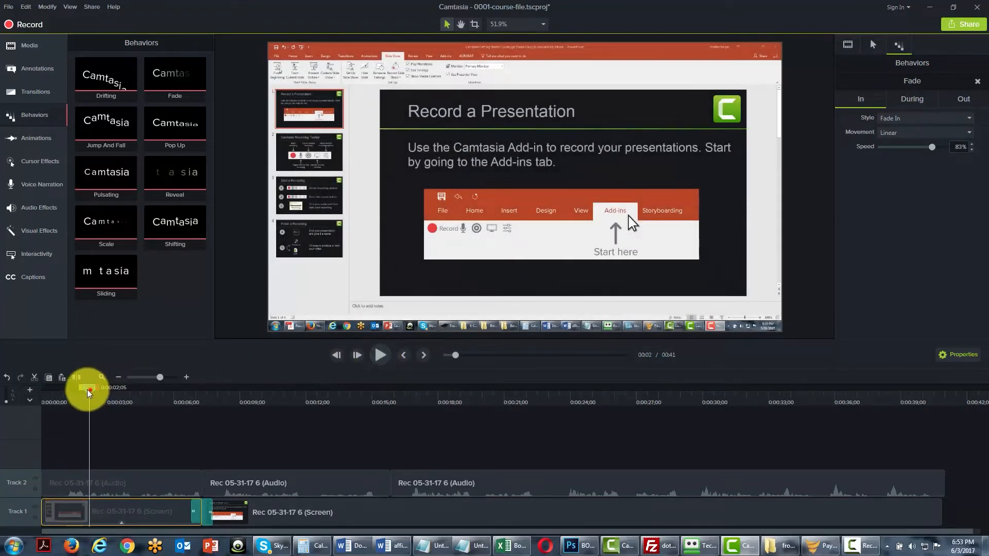
left_click_drag(90, 391, 9, 388)
left_click(380, 356)
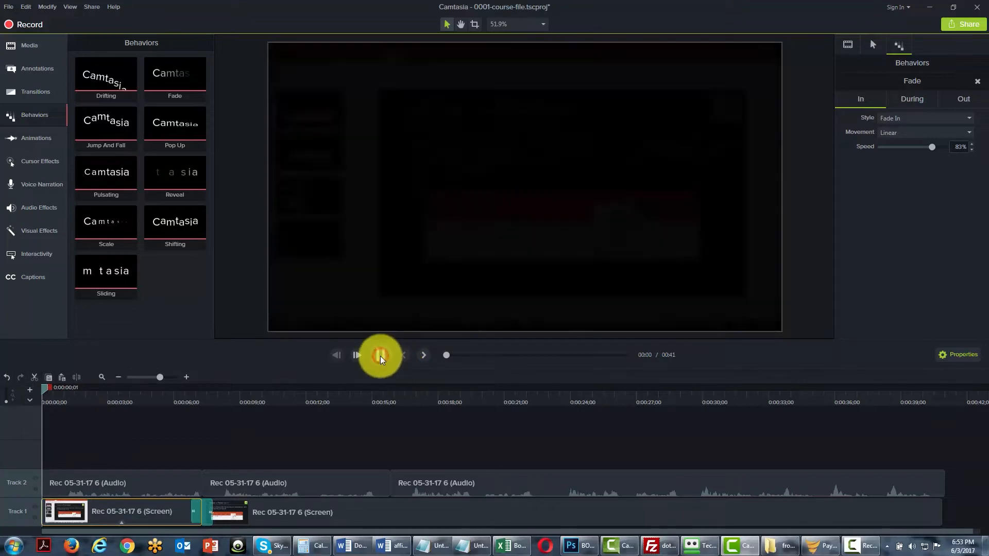
left_click(381, 356)
left_click_drag(95, 393, 27, 392)
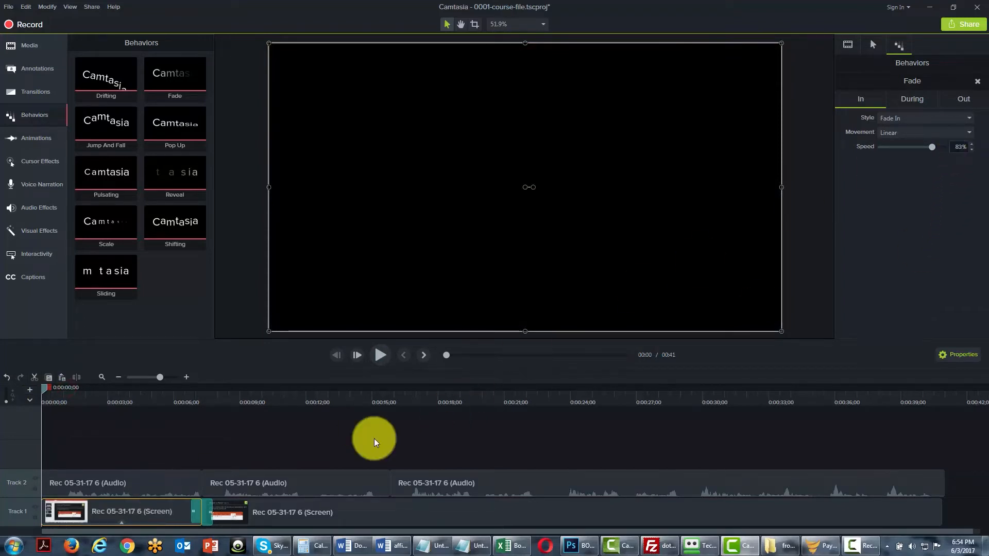
Set the Fade behavior's Out style to Drifting, play the first clip past its end, and return the playhead to the start.
left_click(920, 101)
left_click(378, 355)
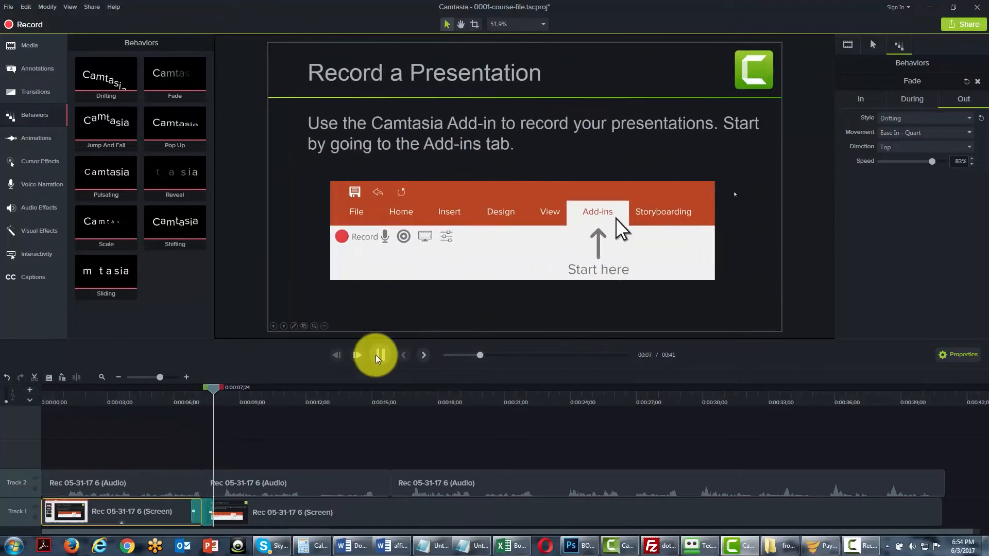
left_click(373, 353)
left_click(336, 355)
left_click(336, 355)
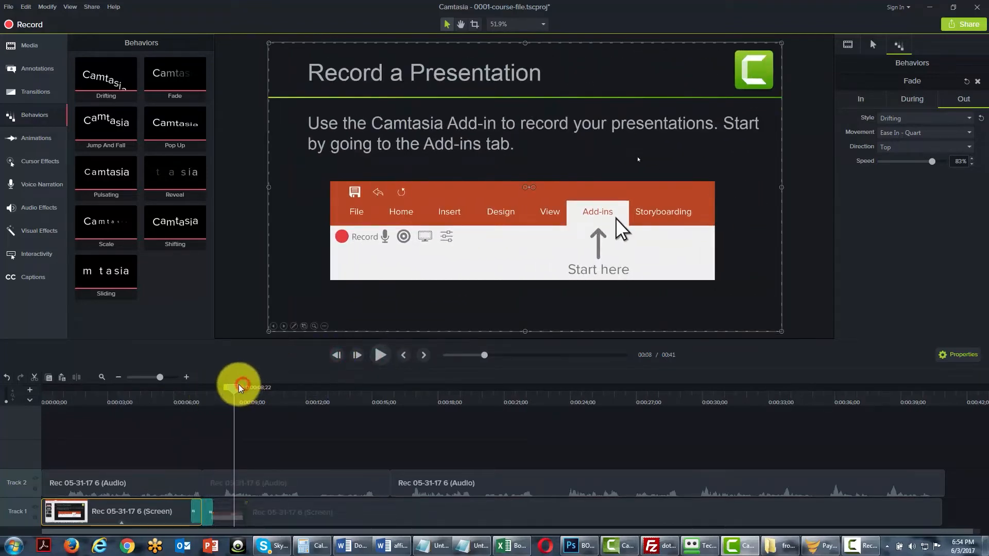
left_click_drag(237, 386, 37, 390)
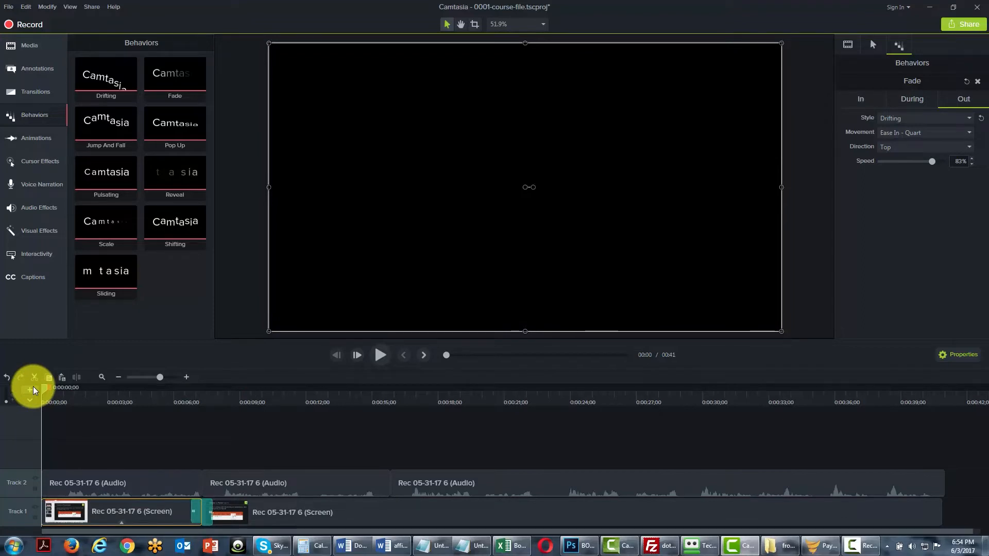
Remove the Fade behavior from the first screen recording clip on Track 1 and apply Jump And Fall.
left_click(119, 515)
left_click(111, 515)
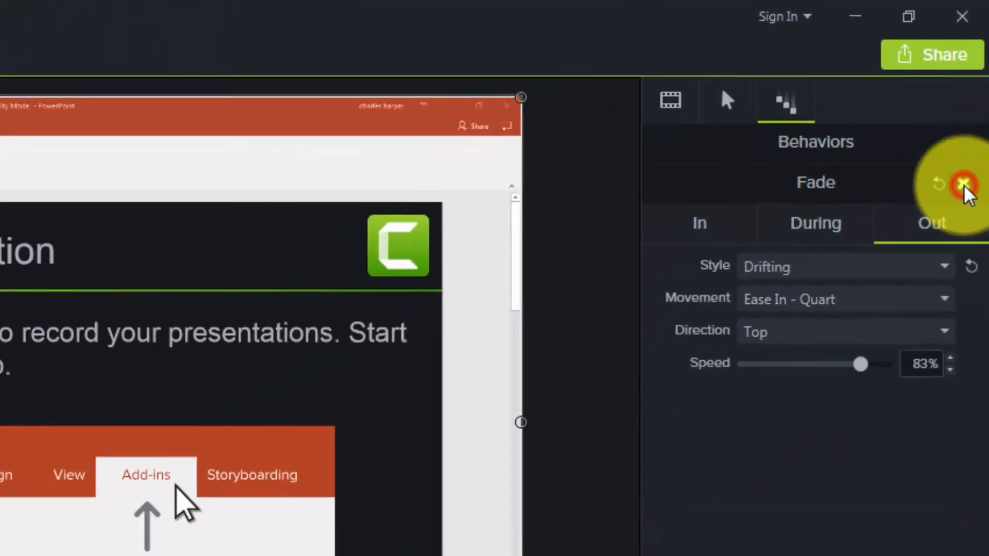
left_click(956, 236)
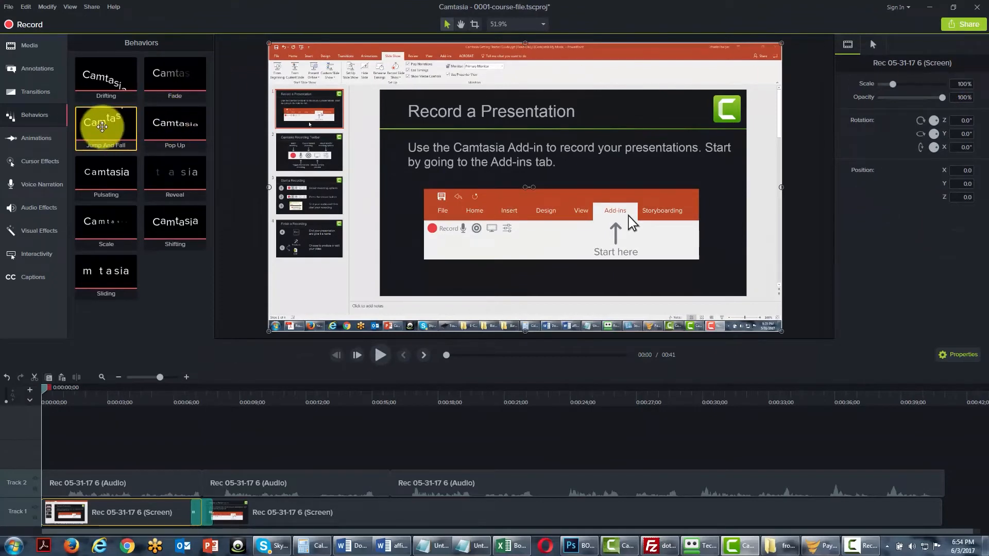
left_click_drag(102, 126, 314, 260)
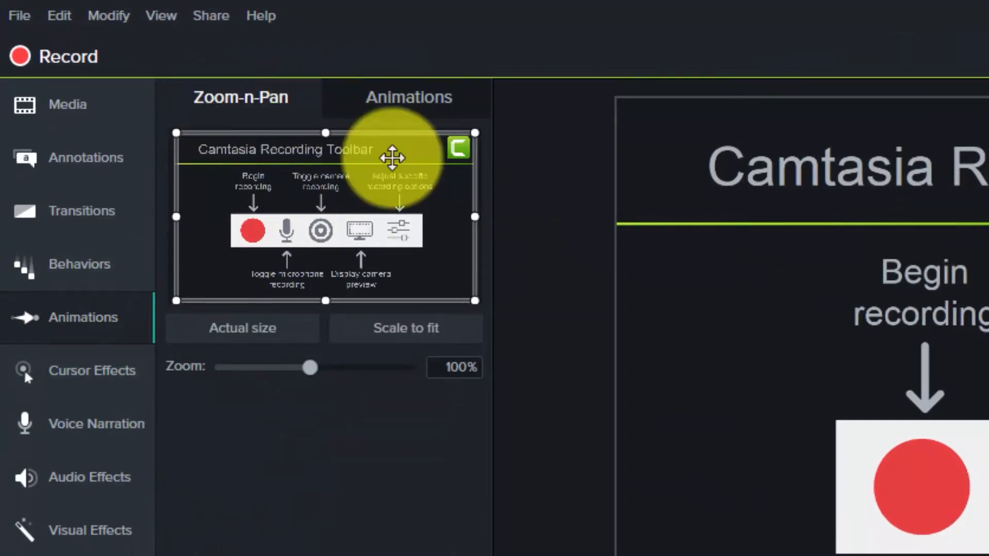
Add a Zoom-n-Pan animation at 0:00:20;00 in the second screen recording clip, zoomed to 241% on the Toggle camera recording label.
left_click(434, 96)
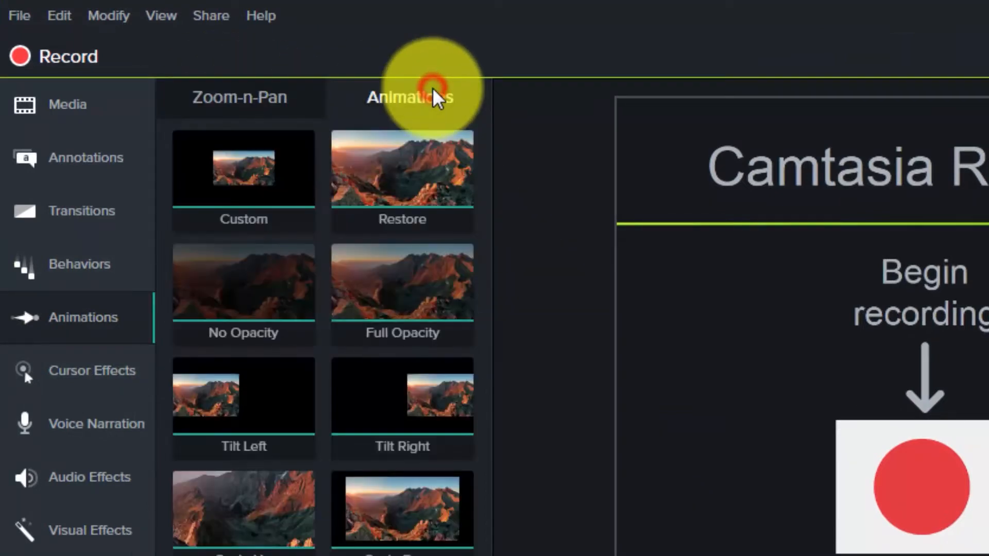
left_click(238, 97)
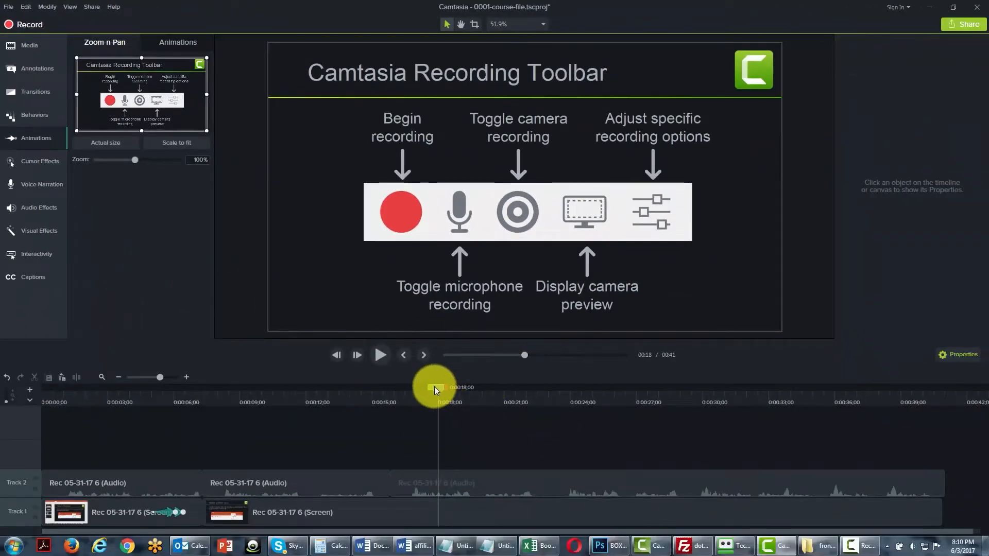
left_click(440, 389)
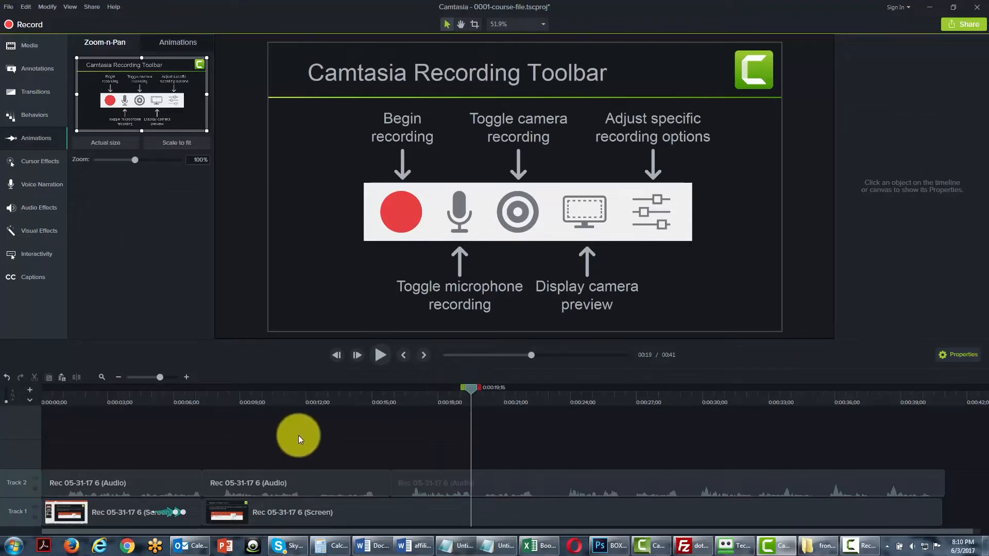
left_click(411, 485)
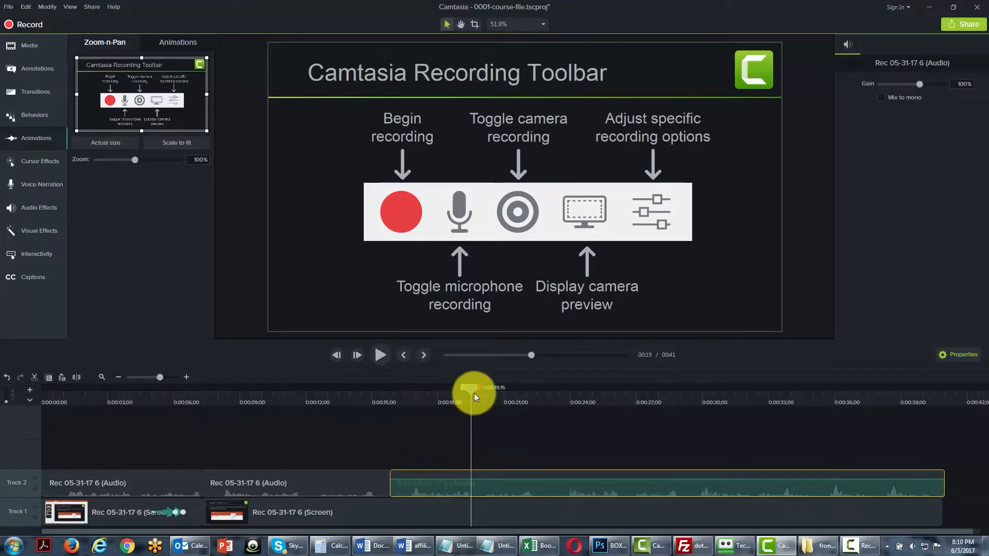
left_click_drag(474, 394, 482, 396)
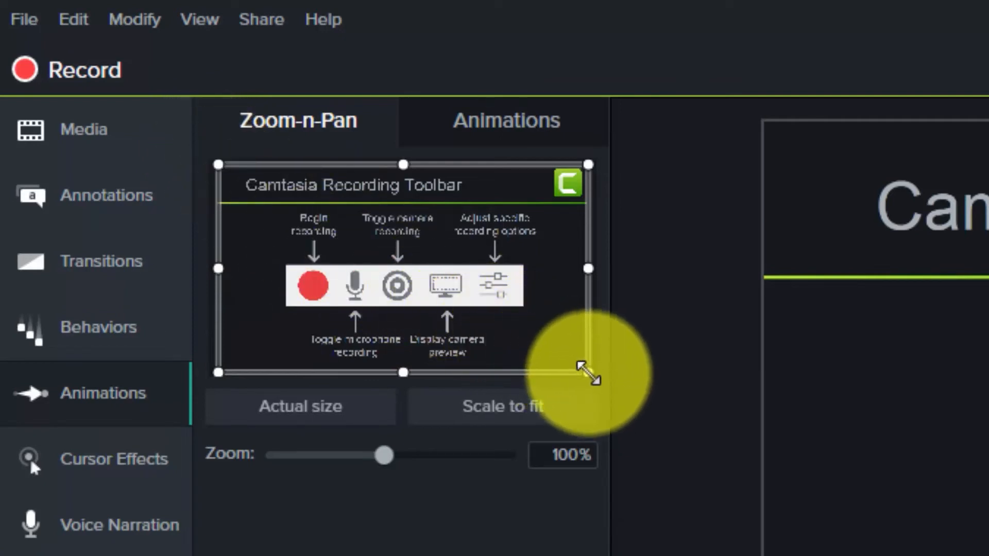
left_click_drag(588, 372, 481, 314)
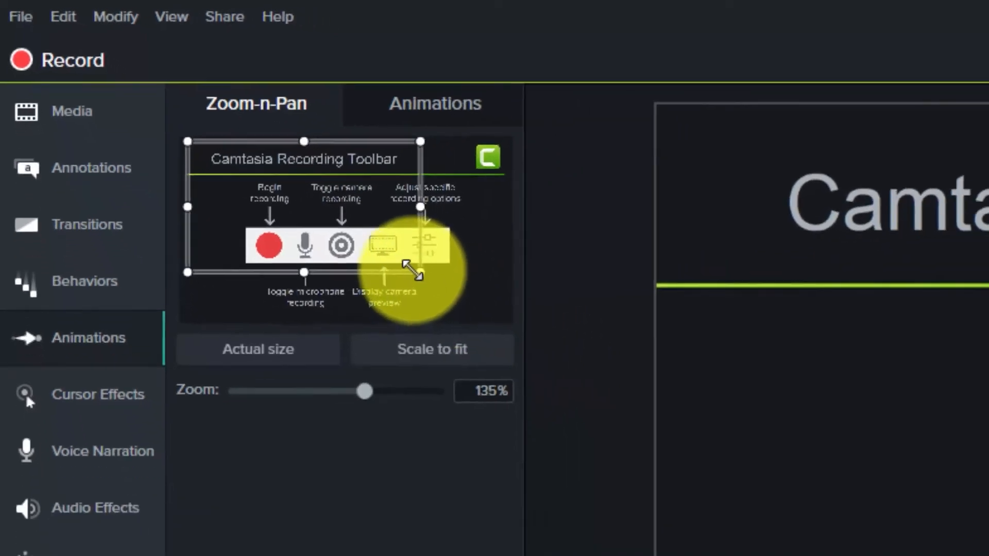
left_click_drag(412, 269, 252, 215)
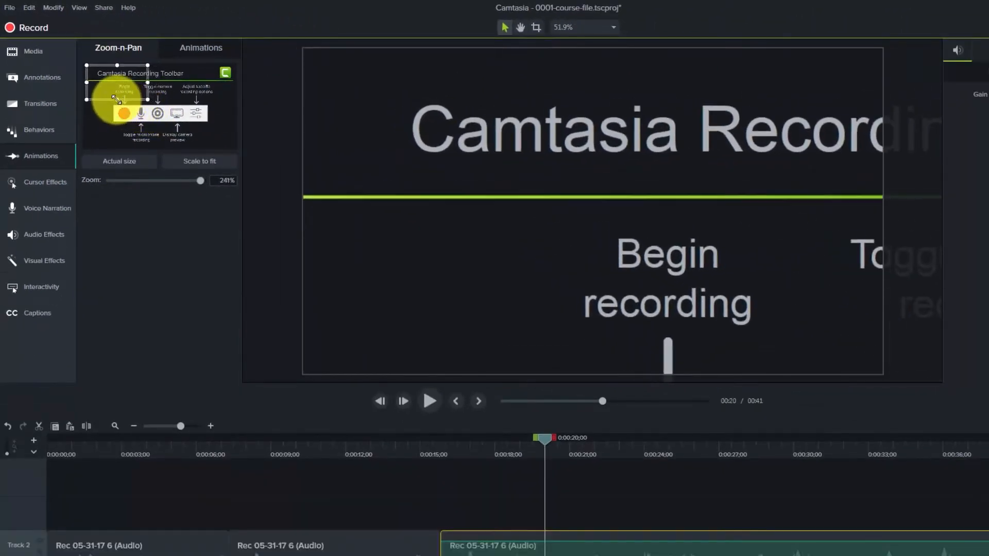
left_click_drag(111, 92, 150, 103)
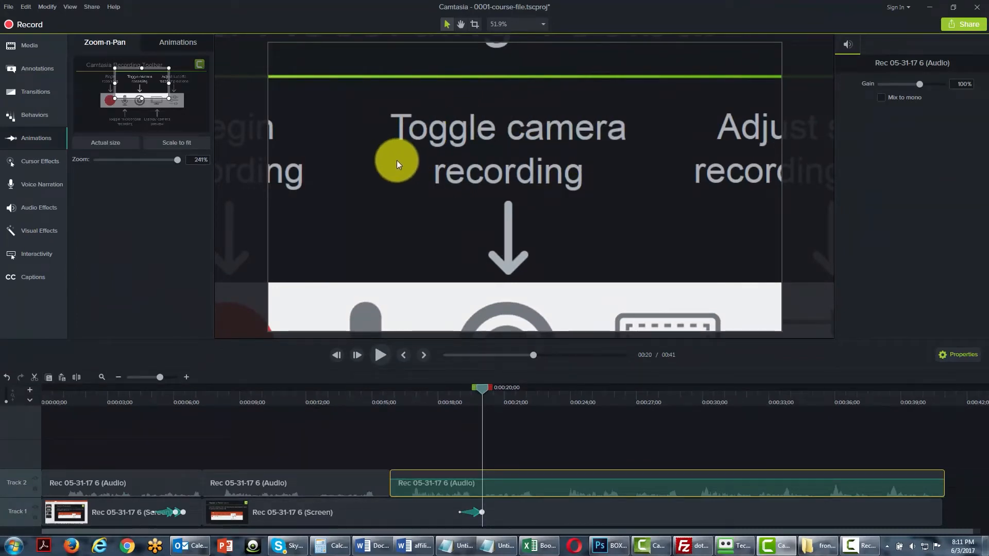
Add a Scale to fit zoom animation at 0:00:23;16 in the second screen recording clip.
left_click(475, 514)
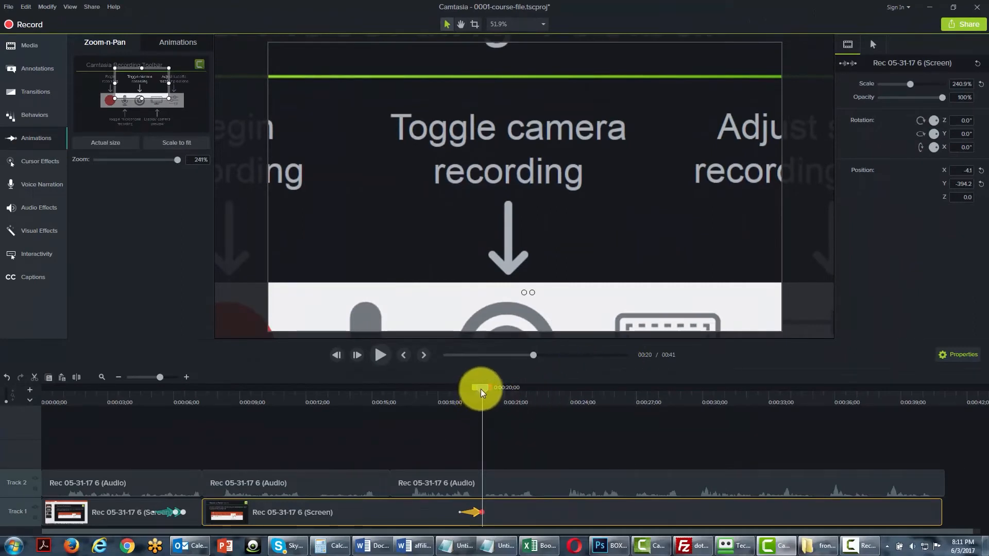
left_click_drag(482, 389, 561, 391)
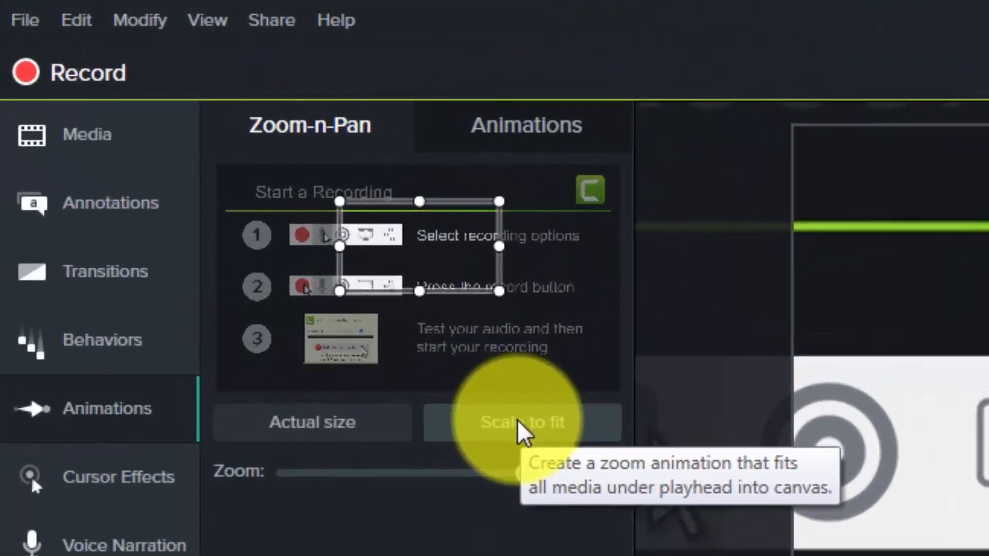
left_click(517, 423)
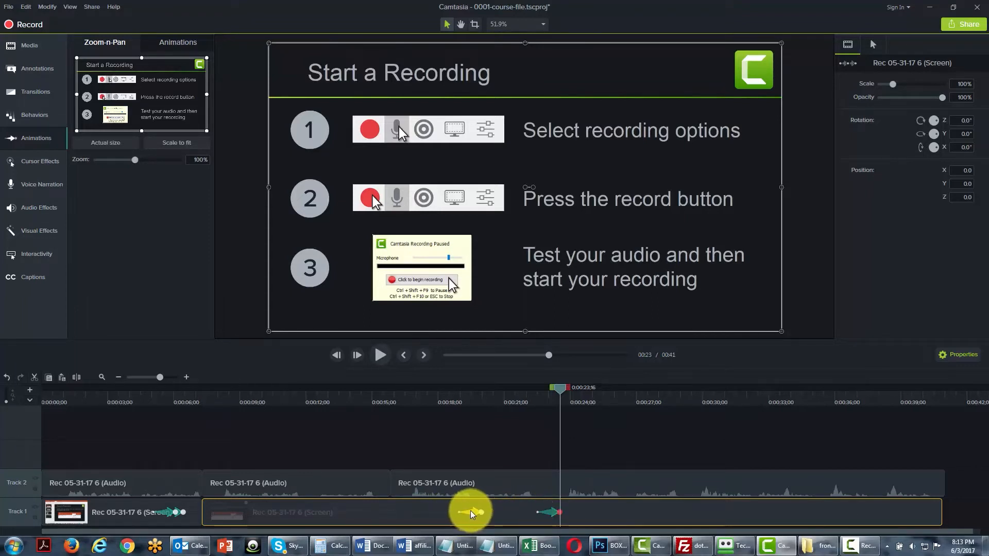
left_click_drag(549, 512, 546, 512)
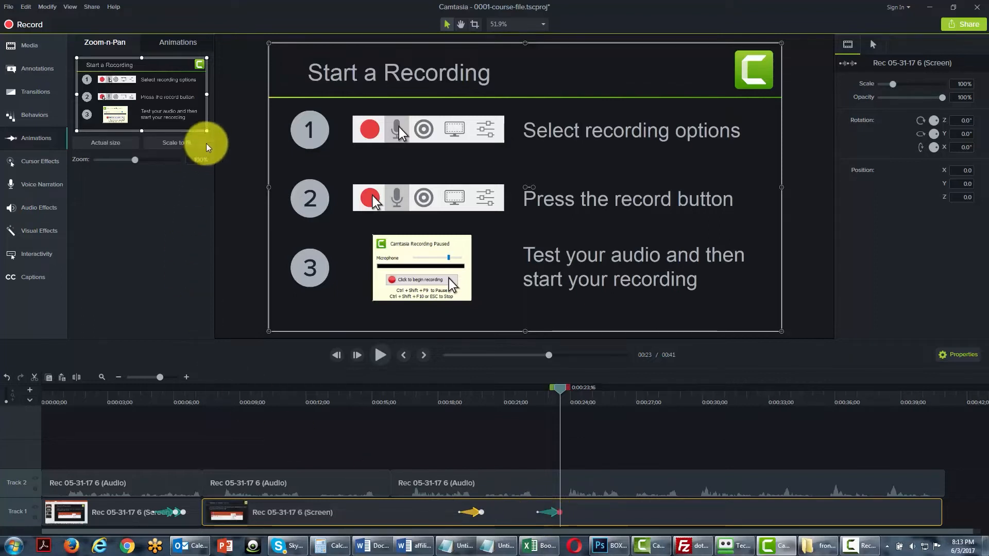
Try the Custom animation around 0:00:25 on the second screen recording clip, and delete it.
left_click(174, 45)
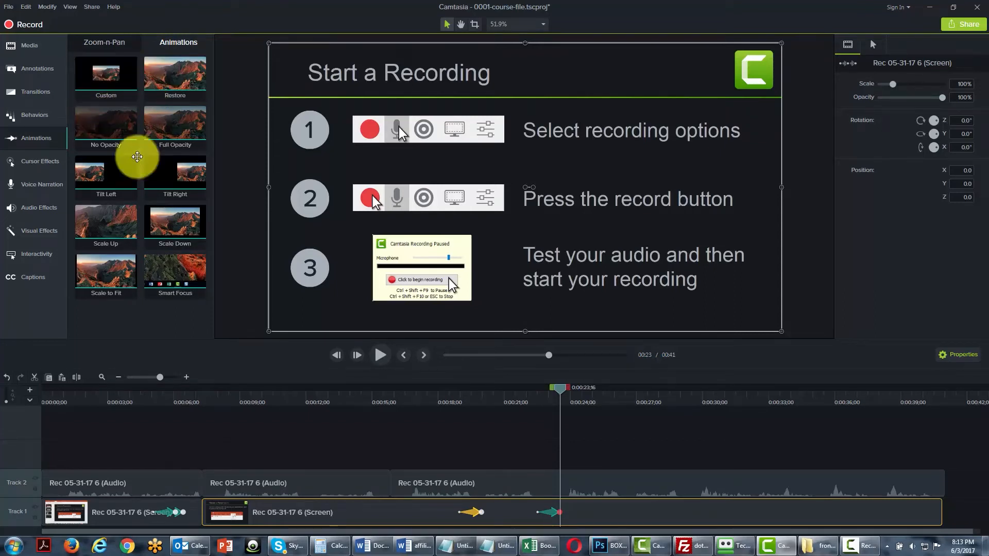
left_click_drag(561, 388, 585, 388)
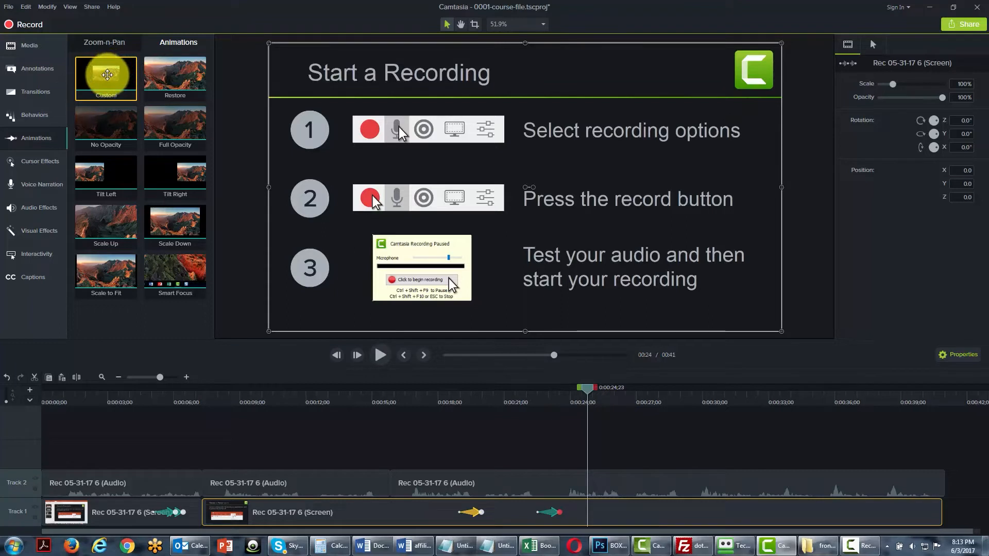
left_click_drag(107, 74, 599, 524)
left_click_drag(602, 389, 596, 391)
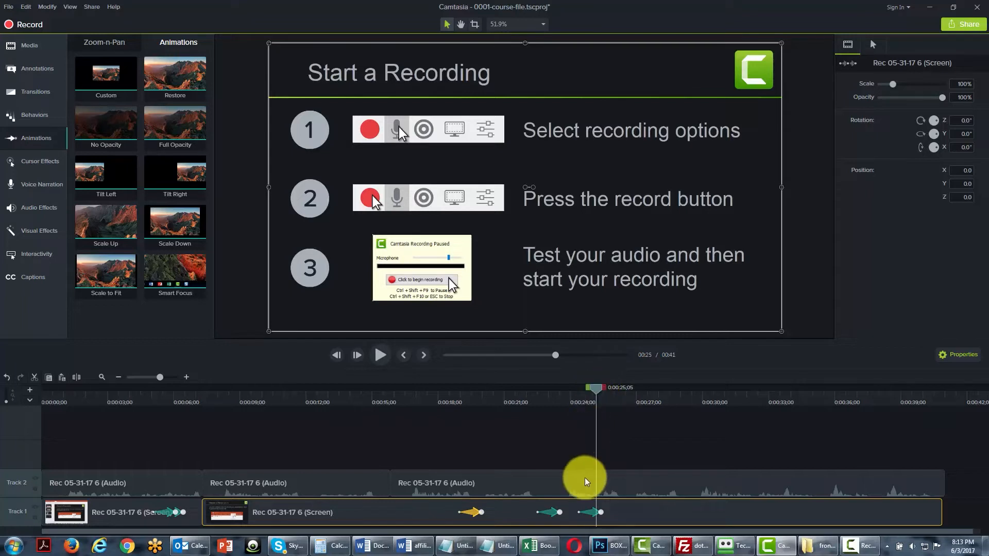
left_click(592, 512)
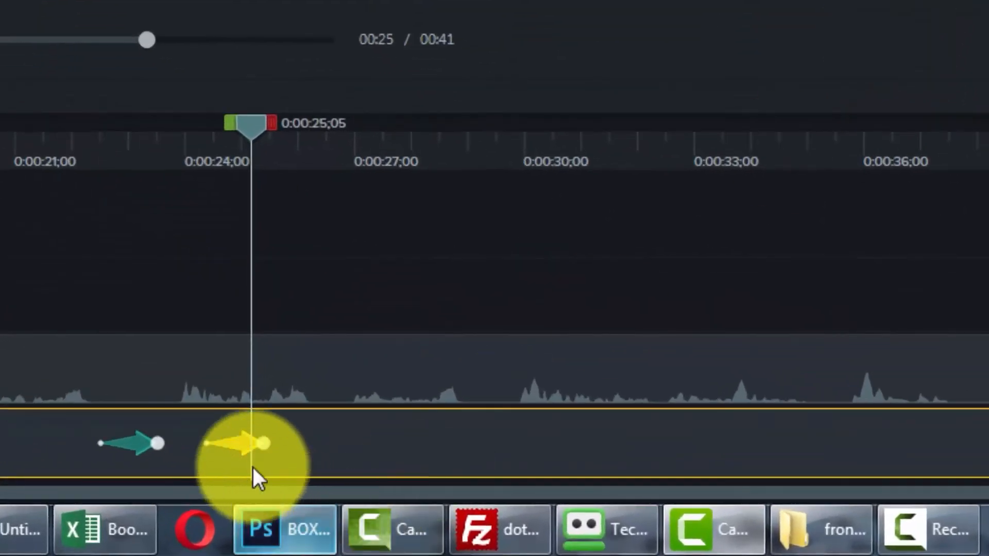
right_click(235, 447)
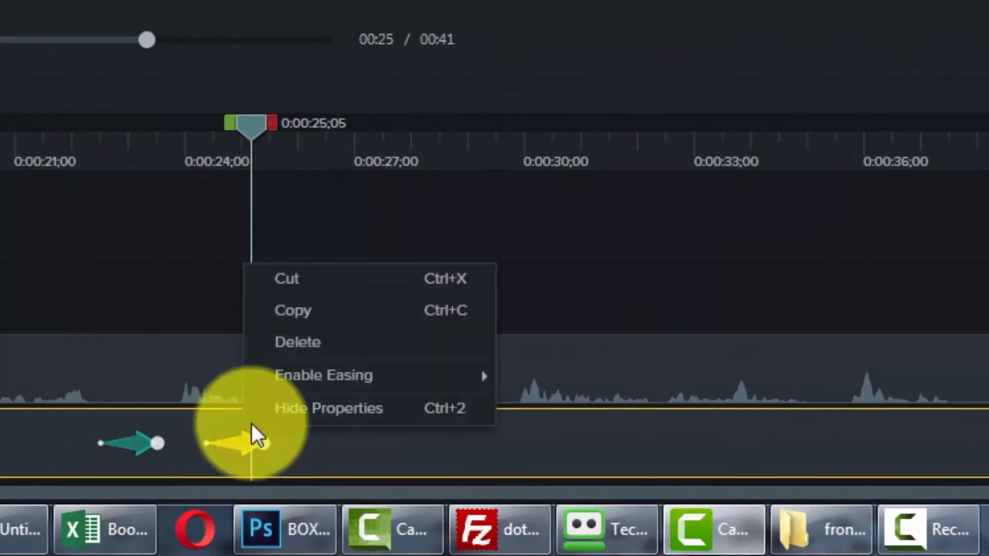
left_click(287, 343)
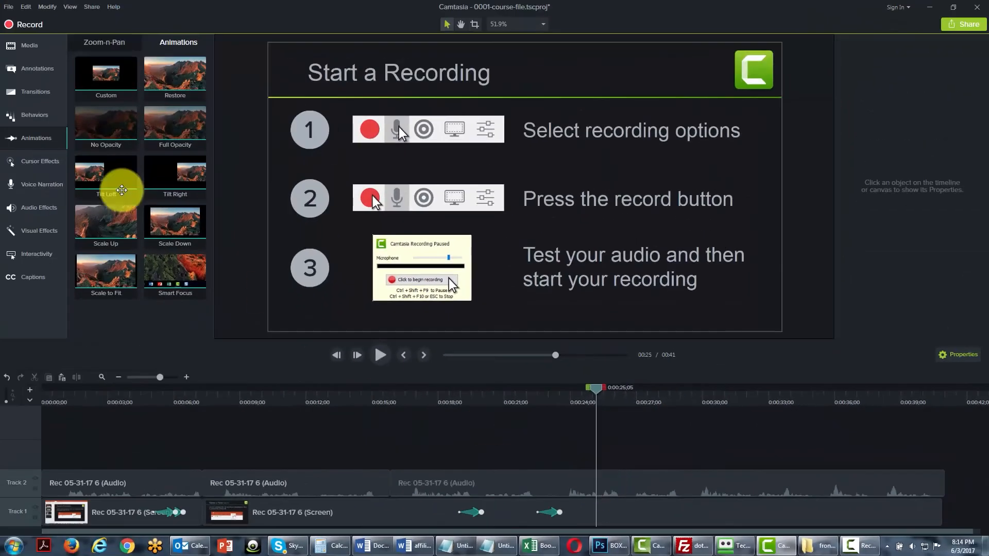
Add the Restore animation around 0:00:25 on the second screen recording clip and scrub the playhead back across it.
left_click_drag(174, 73, 611, 510)
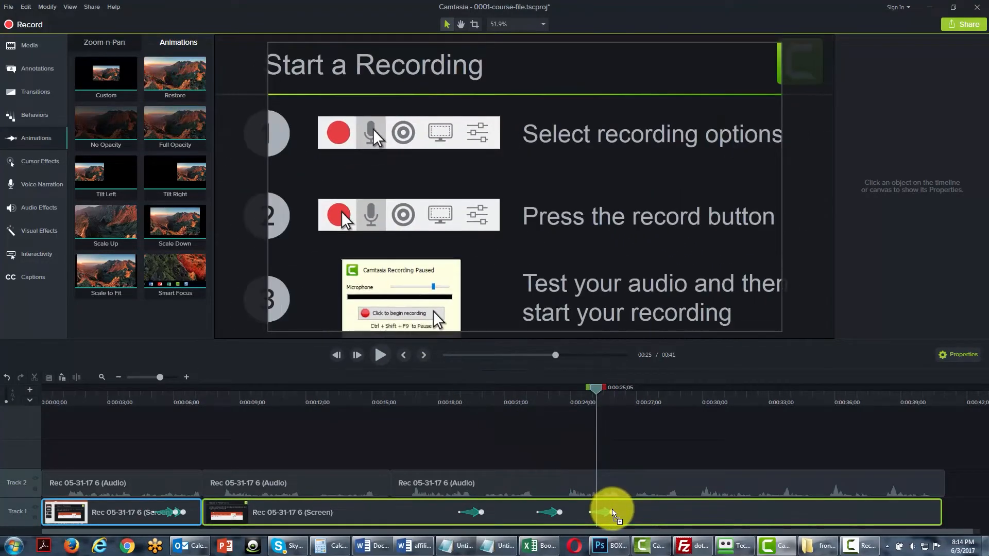
mouse_move(610, 394)
left_mouse_down()
mouse_move(585, 400)
mouse_move(613, 400)
left_mouse_up()
key("comma")
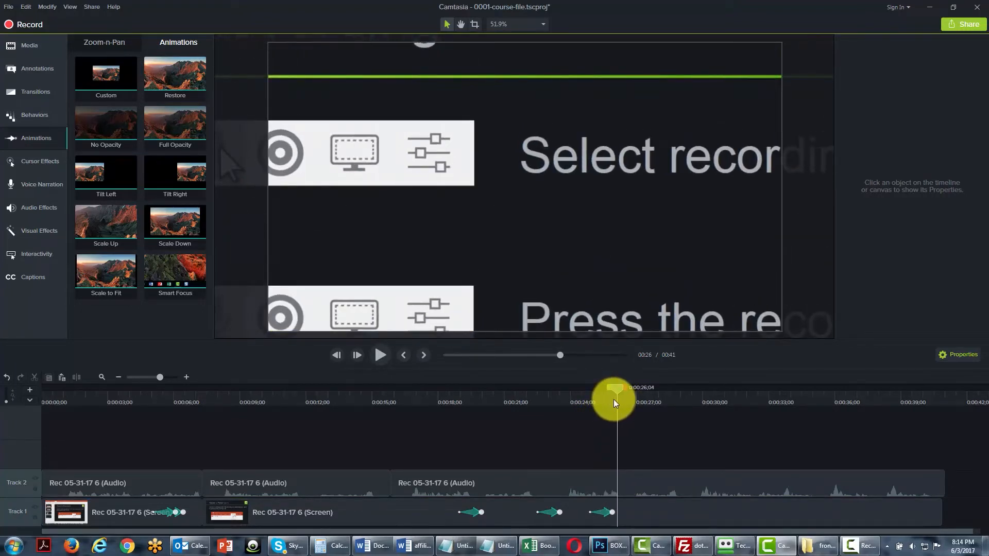
left_click_drag(614, 399, 591, 402)
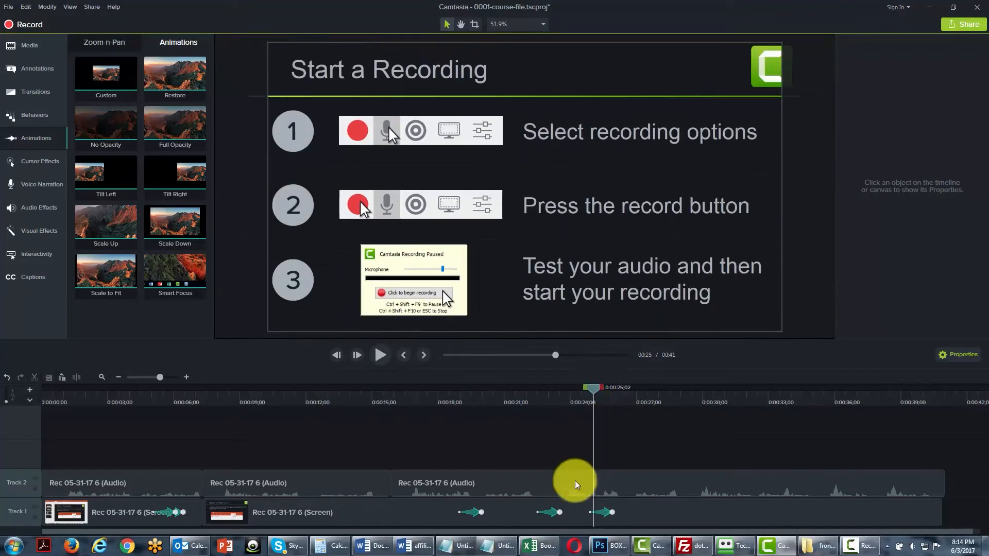
Scrub the playhead over the Restore animation again and delete that animation from the second clip.
left_click(549, 512)
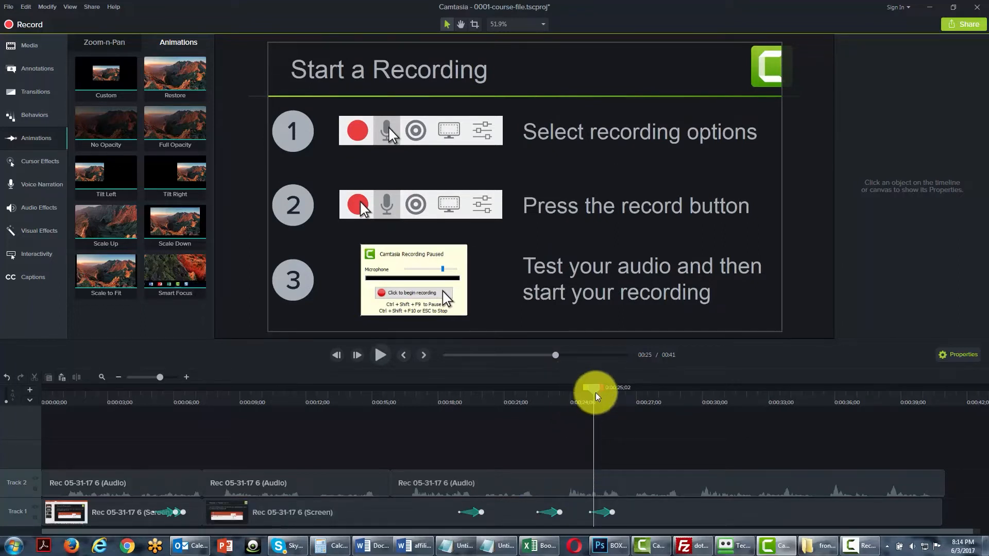
left_click(476, 514)
mouse_move(610, 387)
left_mouse_down()
mouse_move(582, 393)
mouse_move(598, 394)
left_mouse_up()
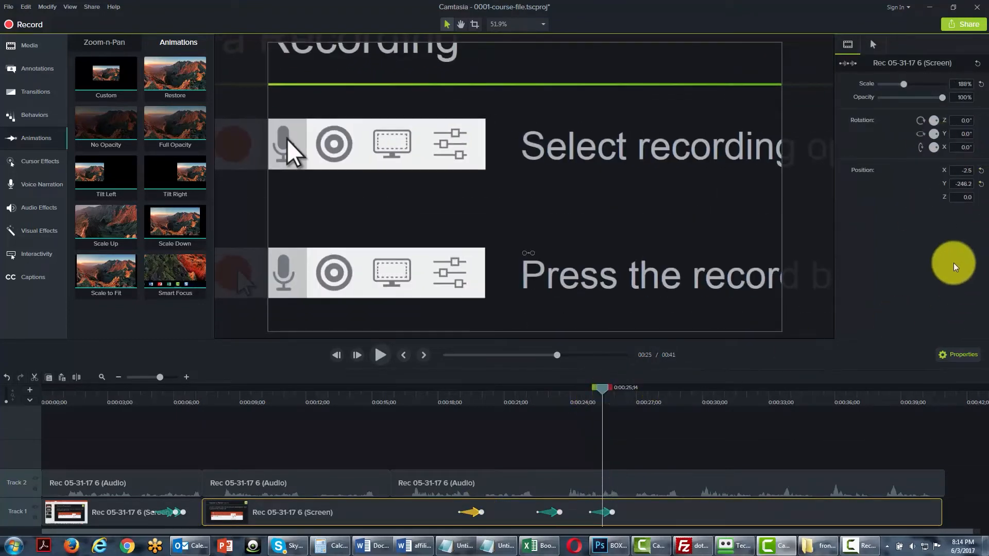
right_click(606, 513)
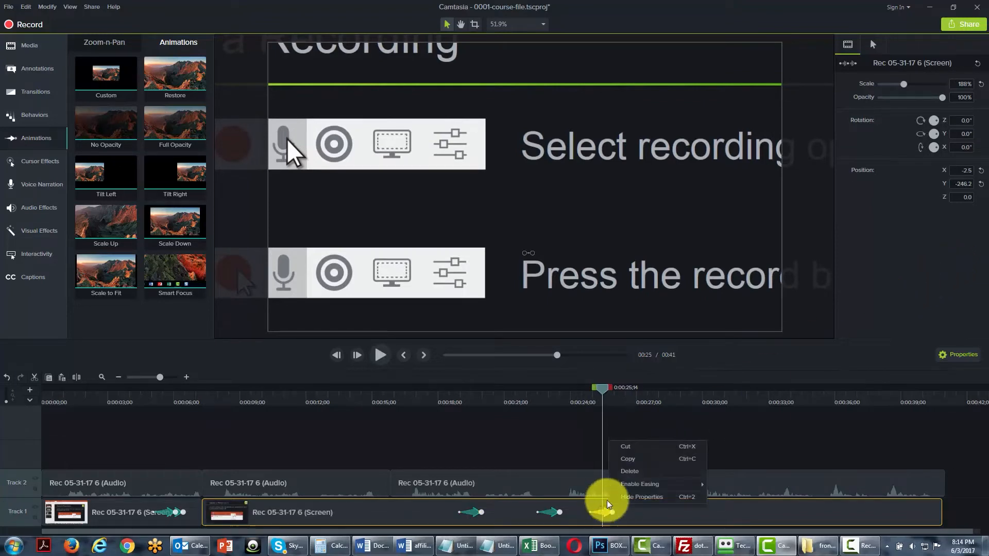
left_click(611, 475)
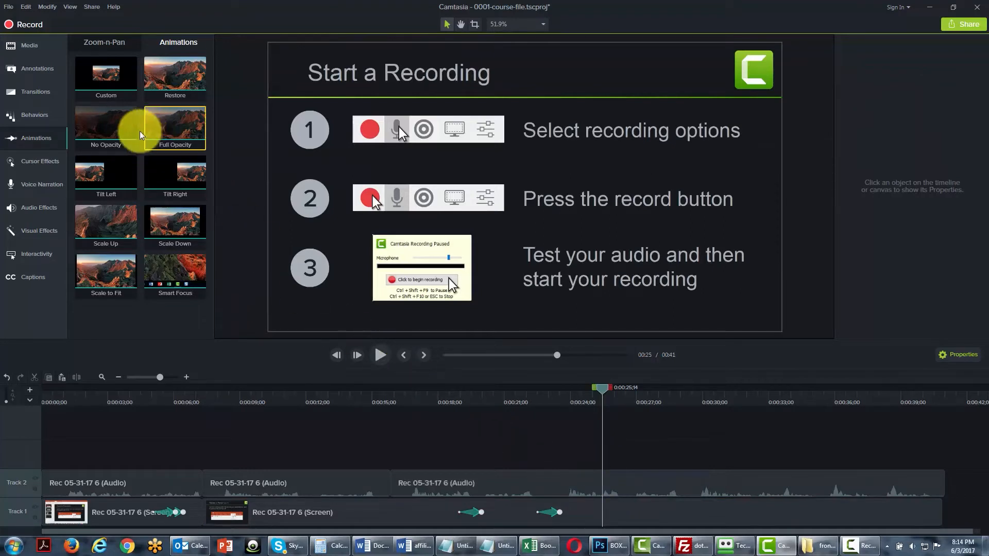
Try the No Opacity animation around 0:00:26 on the second screen recording clip, and delete it.
left_click_drag(114, 128, 620, 502)
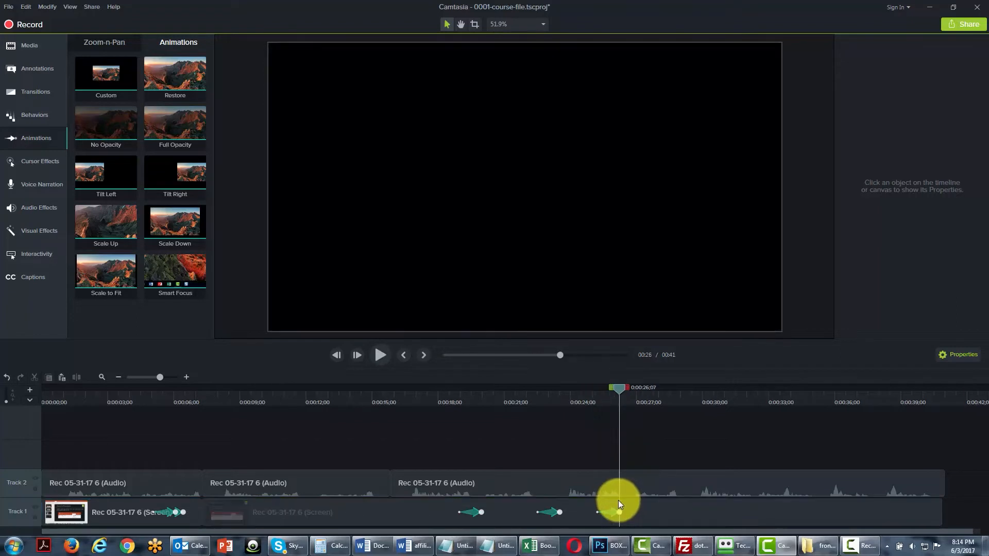
left_click(620, 391)
mouse_move(624, 385)
left_mouse_down()
mouse_move(607, 389)
mouse_move(625, 391)
left_mouse_up()
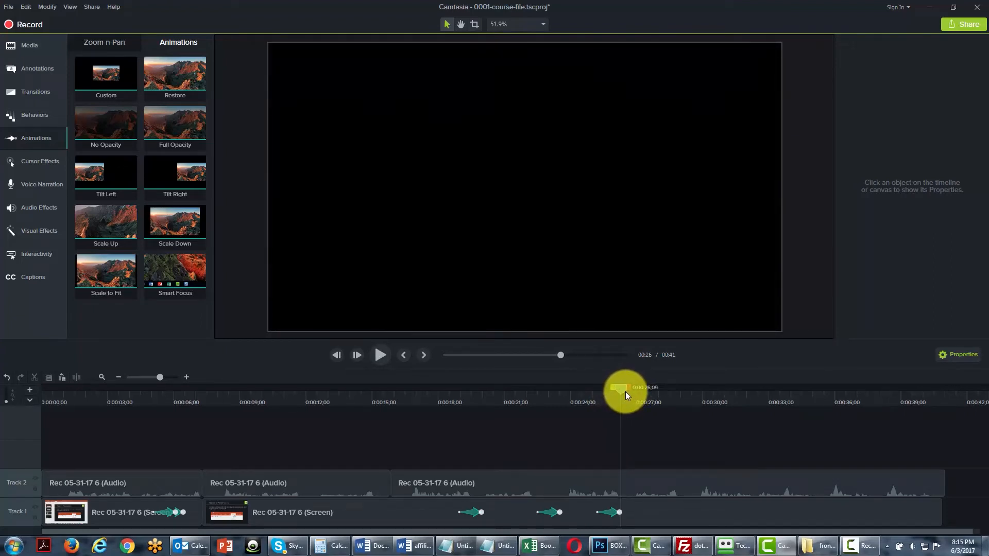
left_click(614, 515)
right_click(614, 506)
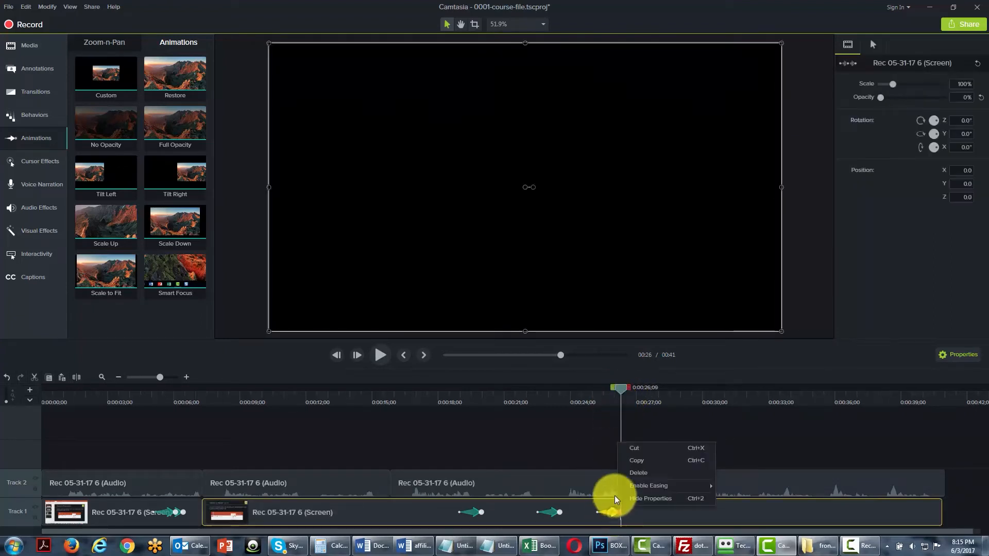
left_click(636, 473)
Try the Full Opacity animation just before 0:00:26 on the second screen recording clip, and delete it.
left_click_drag(172, 130, 611, 502)
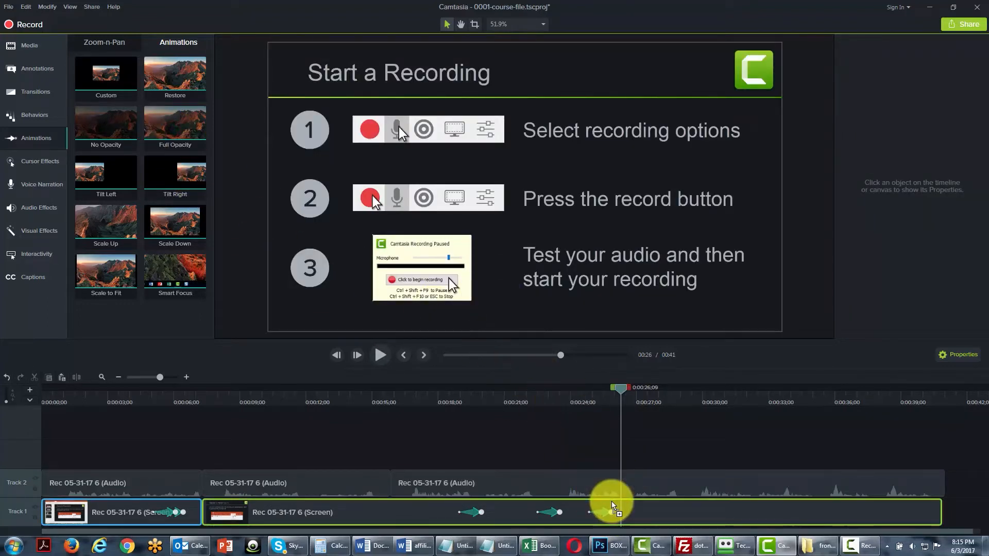
left_click(612, 391)
mouse_move(615, 387)
left_mouse_down()
mouse_move(591, 394)
mouse_move(616, 392)
left_mouse_up()
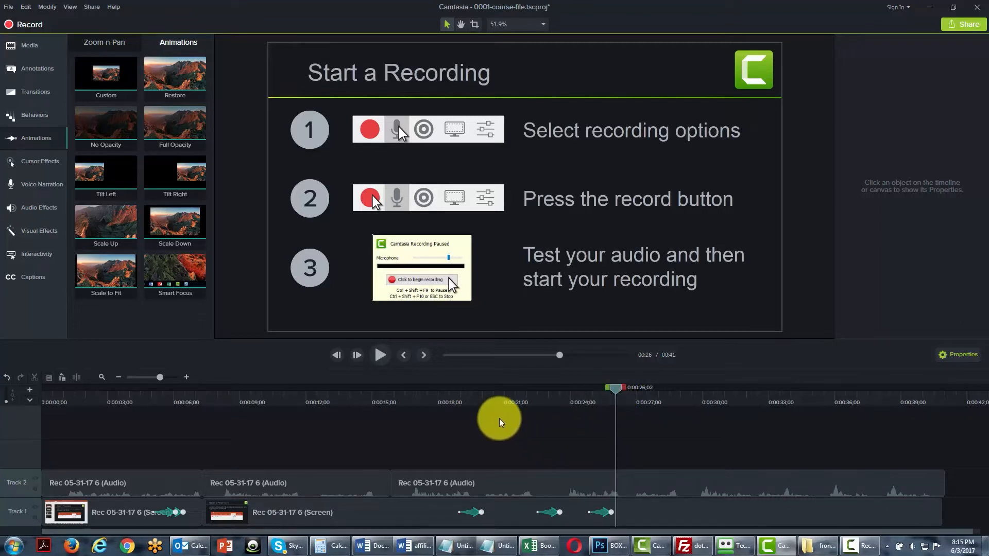
left_click(602, 510)
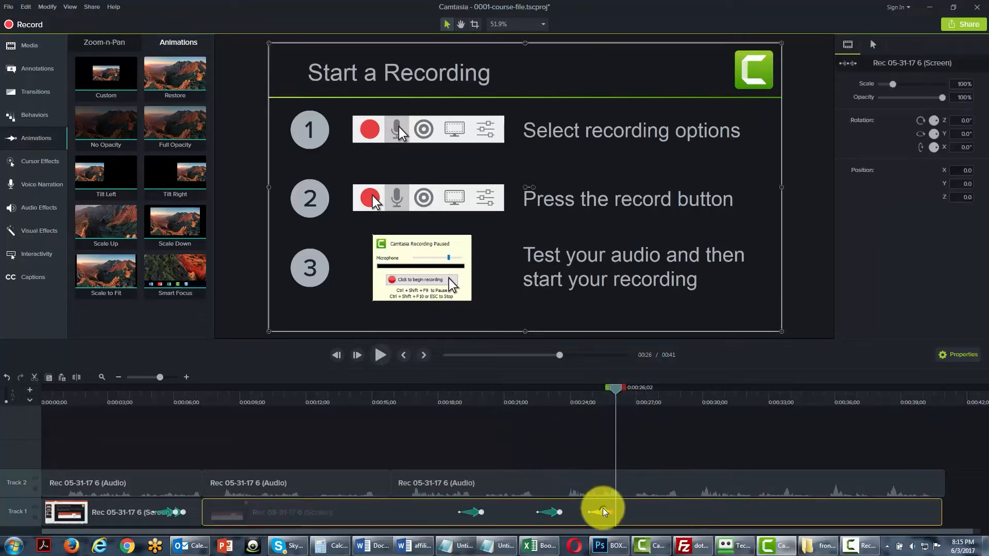
right_click(603, 508)
left_click(631, 468)
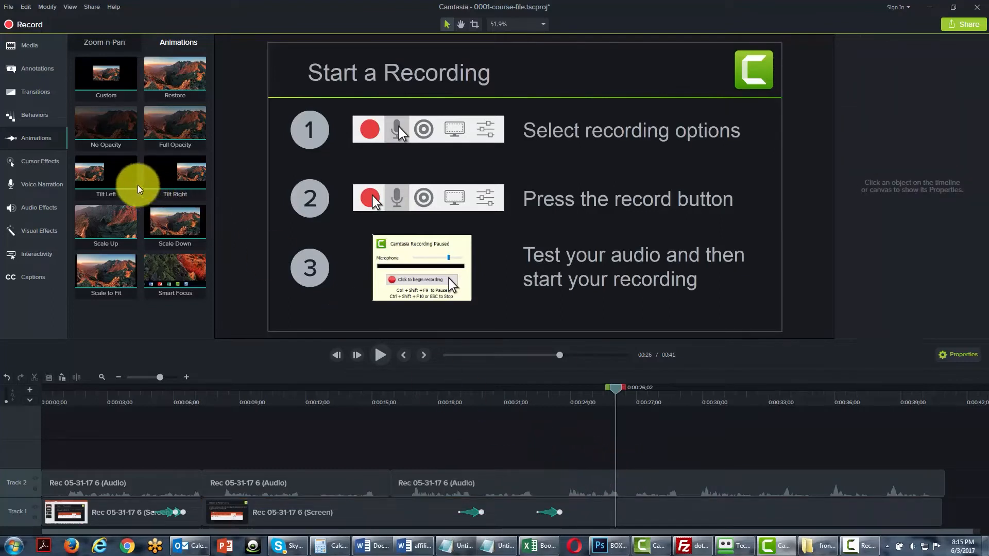
Try the Tilt Left animation at 0:00:26;02 on the second screen recording clip with Scale set to 37.5%, and delete it.
left_click_drag(109, 176, 613, 510)
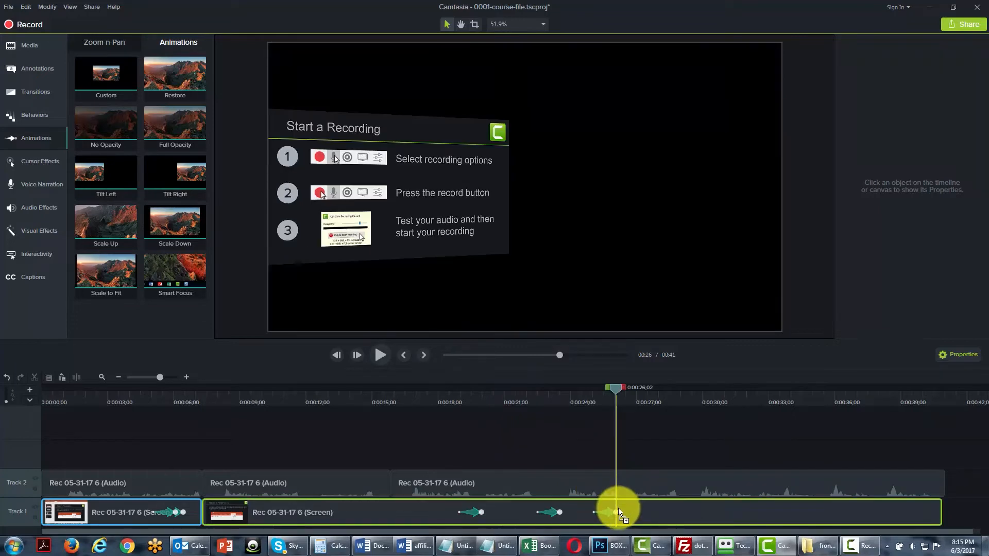
mouse_move(620, 385)
left_mouse_down()
mouse_move(606, 391)
mouse_move(624, 392)
mouse_move(616, 397)
left_mouse_up()
left_click(607, 513)
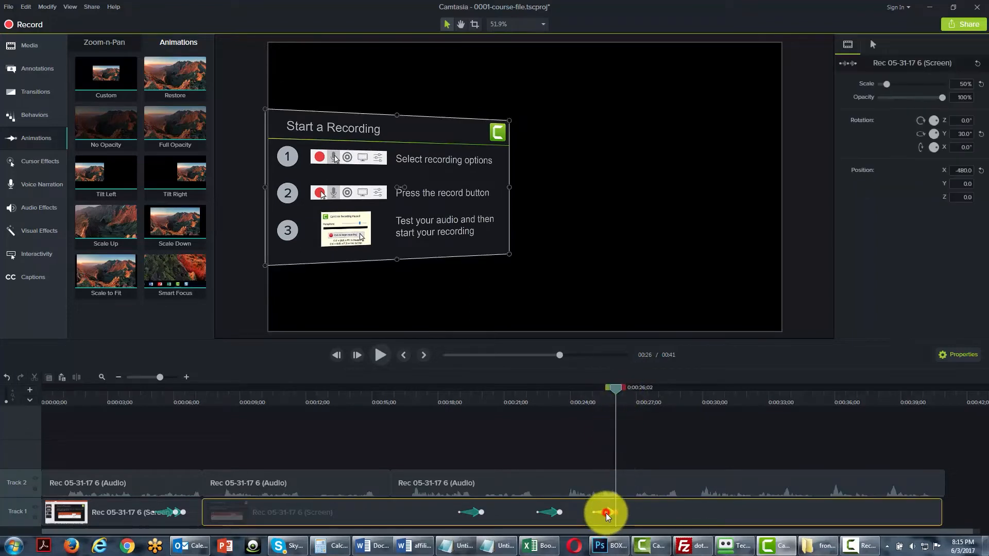
left_click_drag(888, 86, 885, 84)
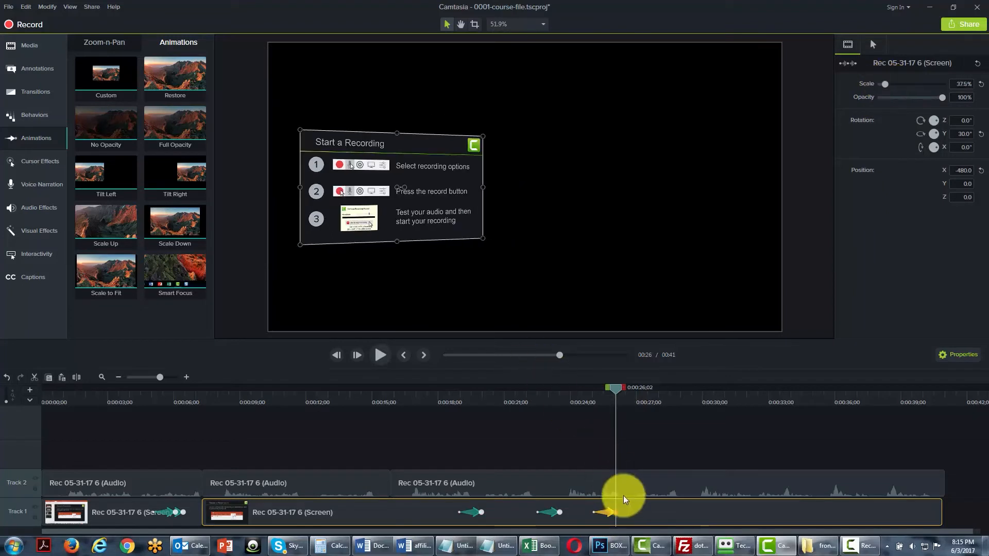
right_click(607, 512)
left_click(633, 472)
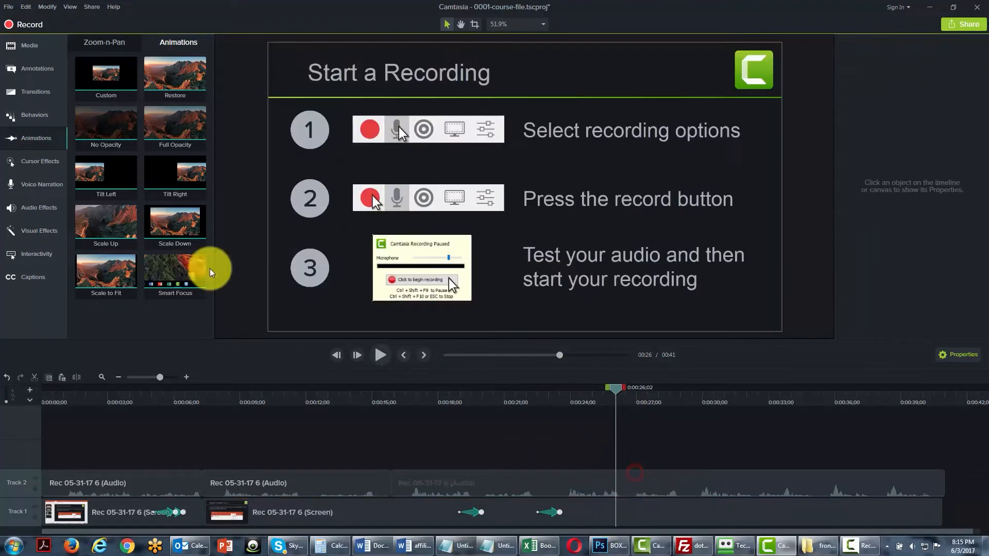
Try the Tilt Right animation at 0:00:26;02 on the second screen recording clip, and delete it.
left_click_drag(169, 178, 611, 506)
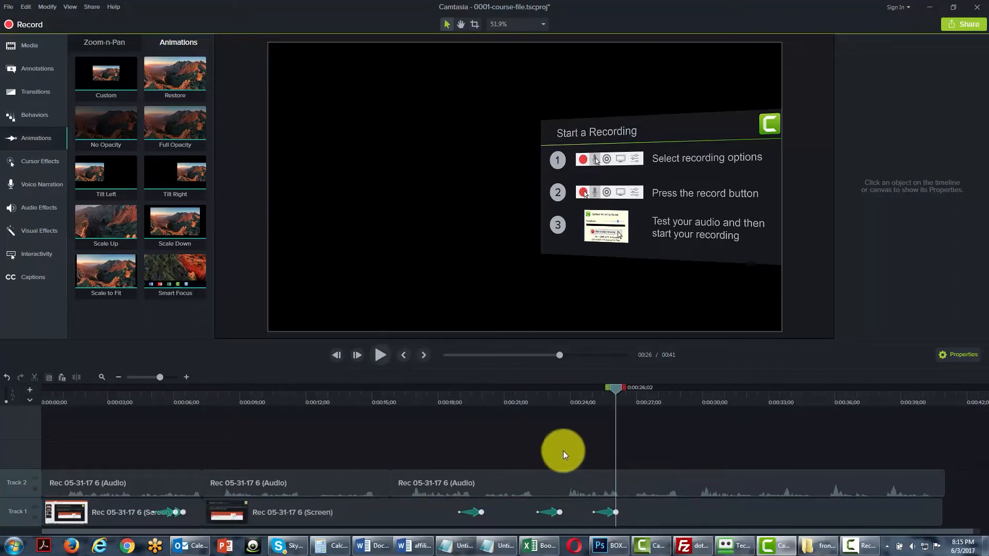
right_click(605, 511)
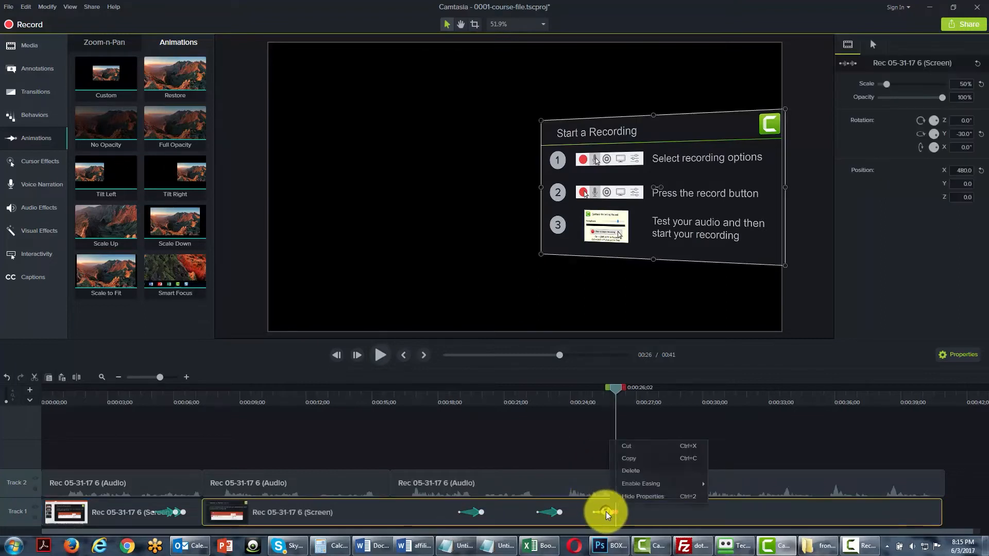
left_click(630, 473)
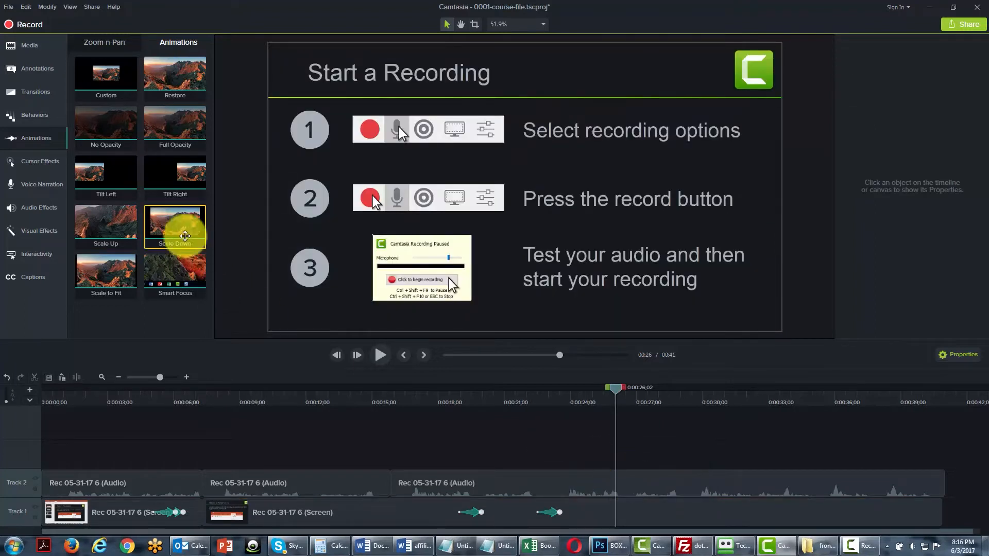
Add the Scale Up animation just before 0:00:26 on the second screen recording clip and scrub the playhead over it.
left_click_drag(110, 227, 610, 500)
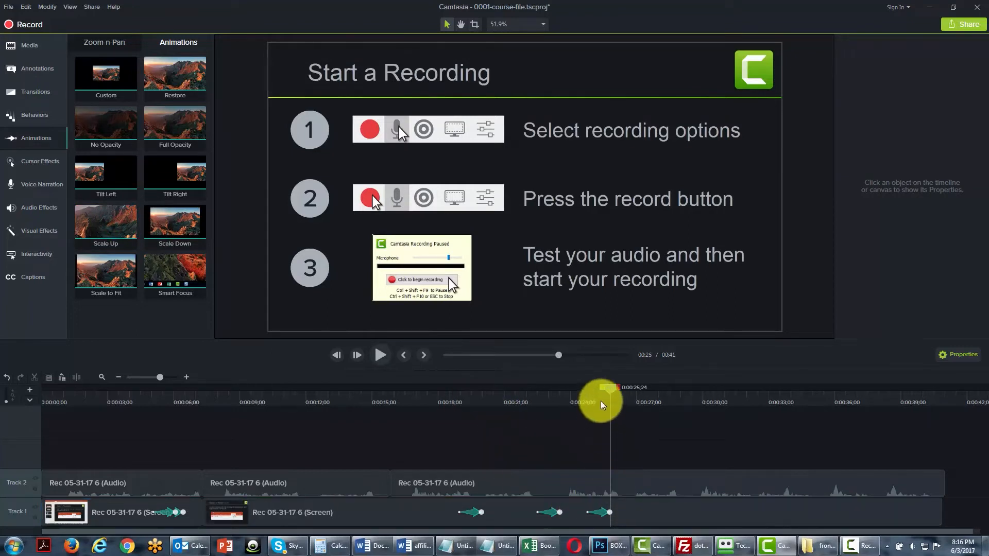
mouse_move(606, 387)
left_mouse_down()
mouse_move(588, 390)
mouse_move(622, 390)
left_mouse_up()
left_click(604, 512)
Add the Scale Down animation around 0:00:27 on the second screen recording clip and scrub the playhead over it.
left_click_drag(172, 221, 646, 504)
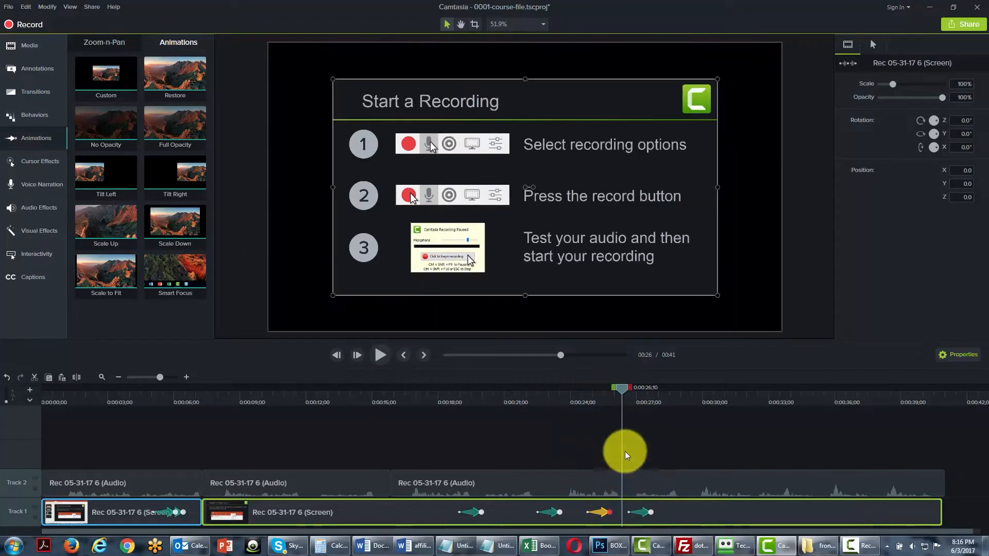
left_click(650, 391)
mouse_move(650, 391)
left_mouse_down()
mouse_move(588, 398)
mouse_move(635, 398)
left_mouse_up()
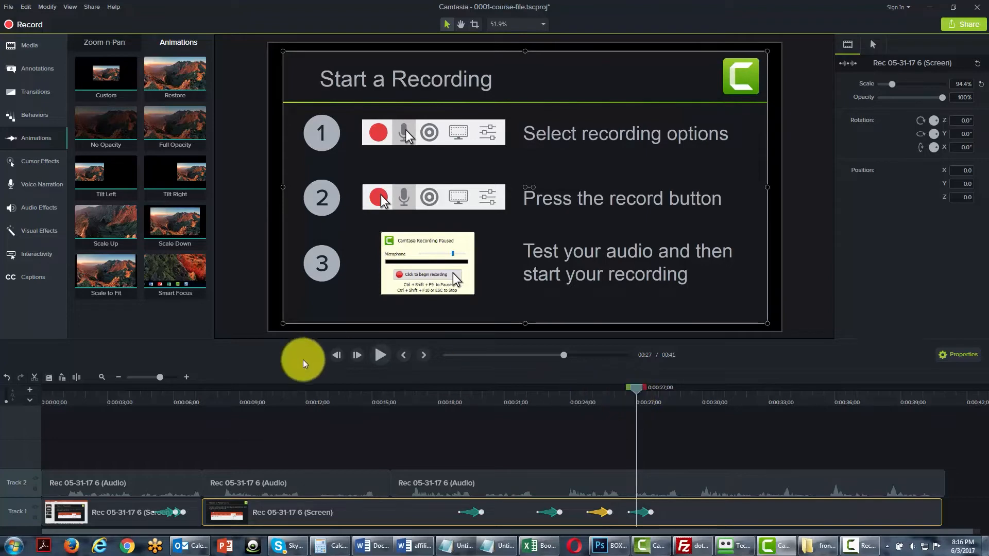
Split the screen recording and its audio at about 0:00:31 and 0:00:35;03, and select the middle audio section.
left_click_drag(642, 394, 895, 387)
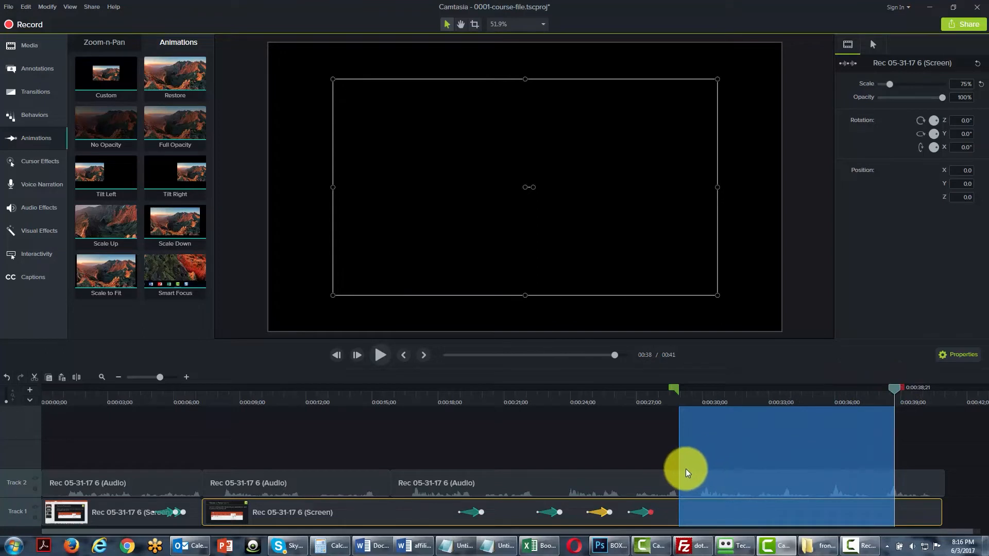
left_click(736, 487)
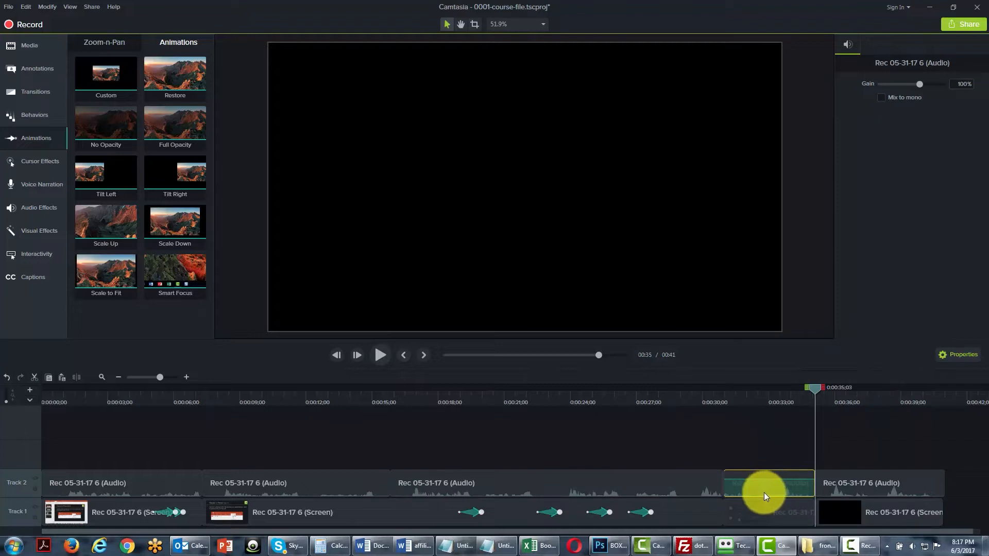
Apply the Smart Focus animation to the short middle screen clip on Track 1 and change the canvas dimensions to 480p SD (854x480).
left_click_drag(819, 392, 622, 400)
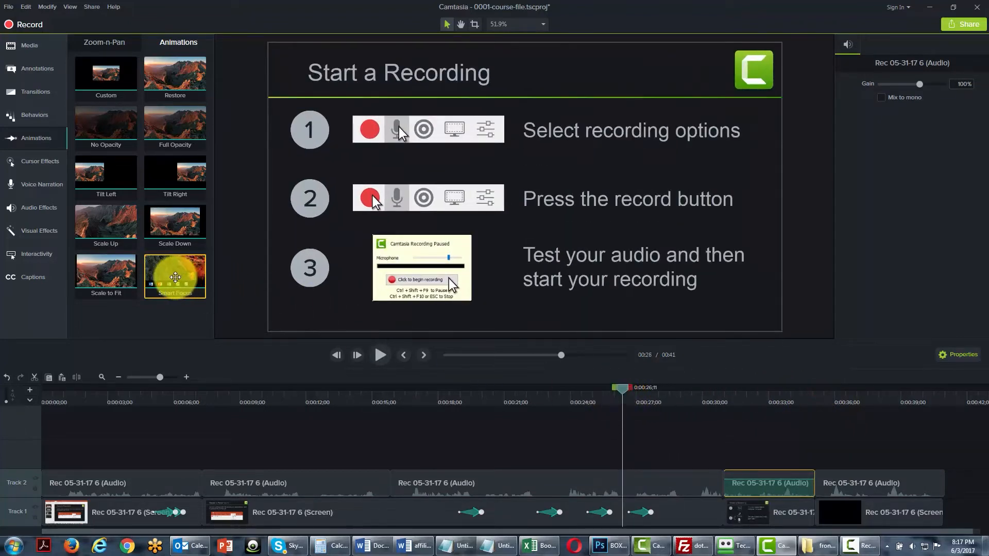
left_click_drag(175, 277, 750, 502)
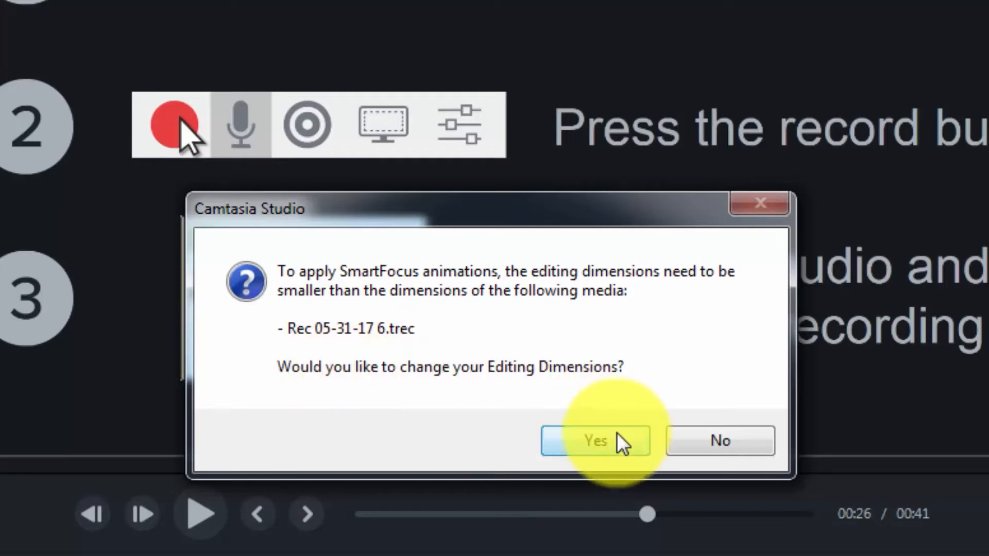
left_click(603, 442)
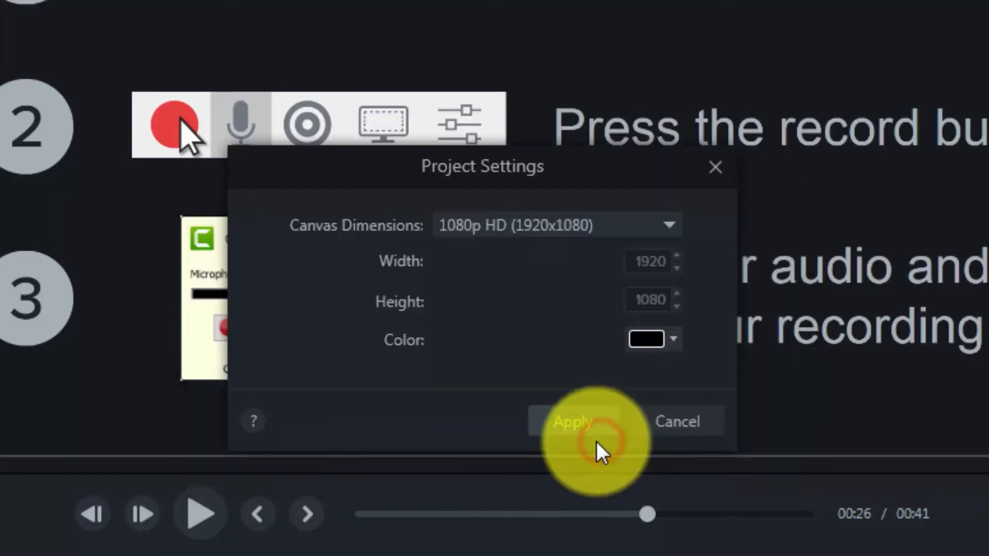
left_click(666, 221)
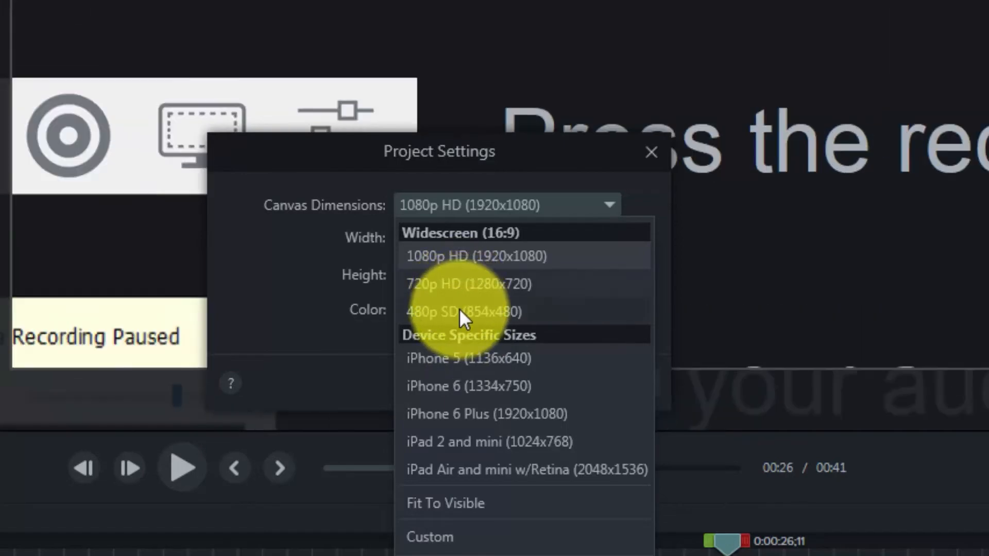
left_click(459, 309)
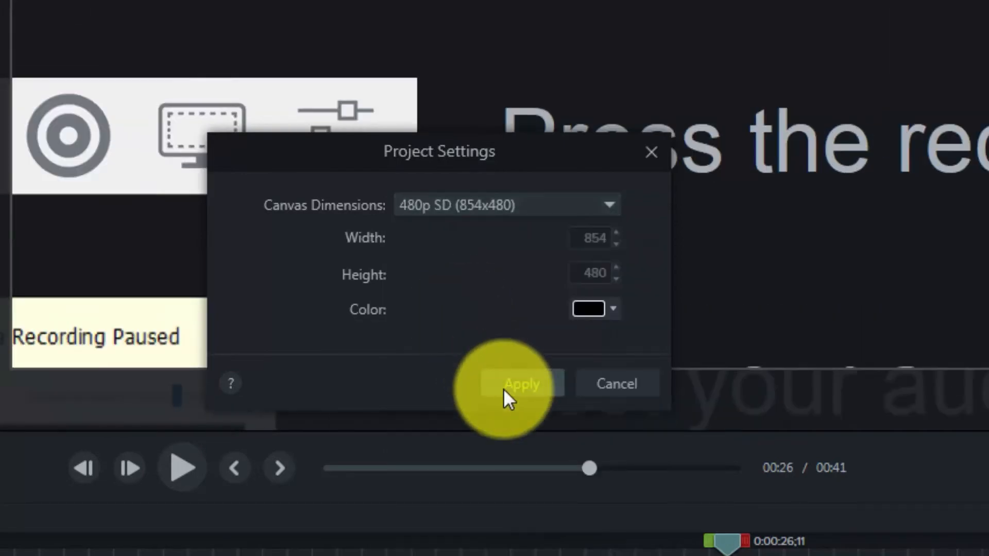
left_click(506, 385)
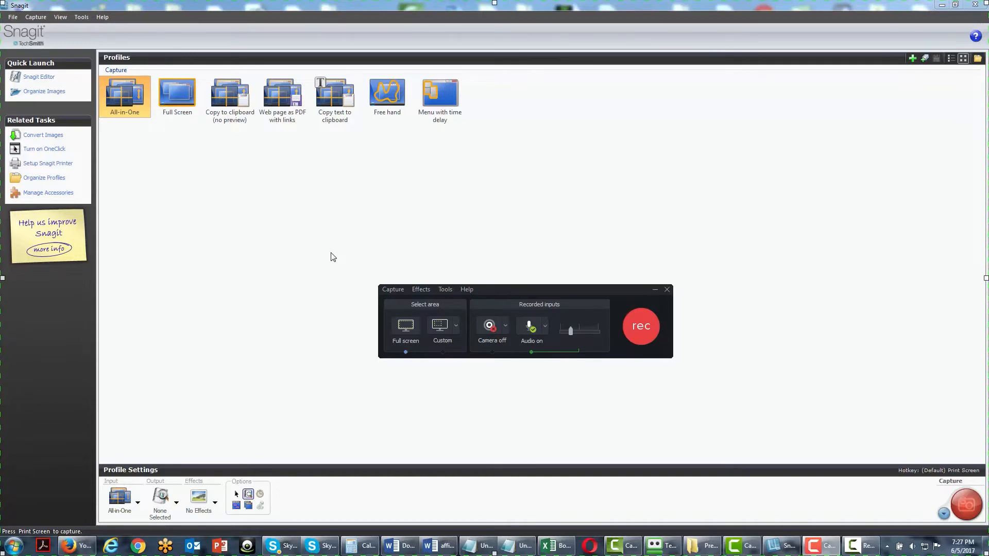
Start a full-screen recording with audio on, and open and dismiss the profile import window in Snagit.
left_click(639, 331)
left_click(479, 230)
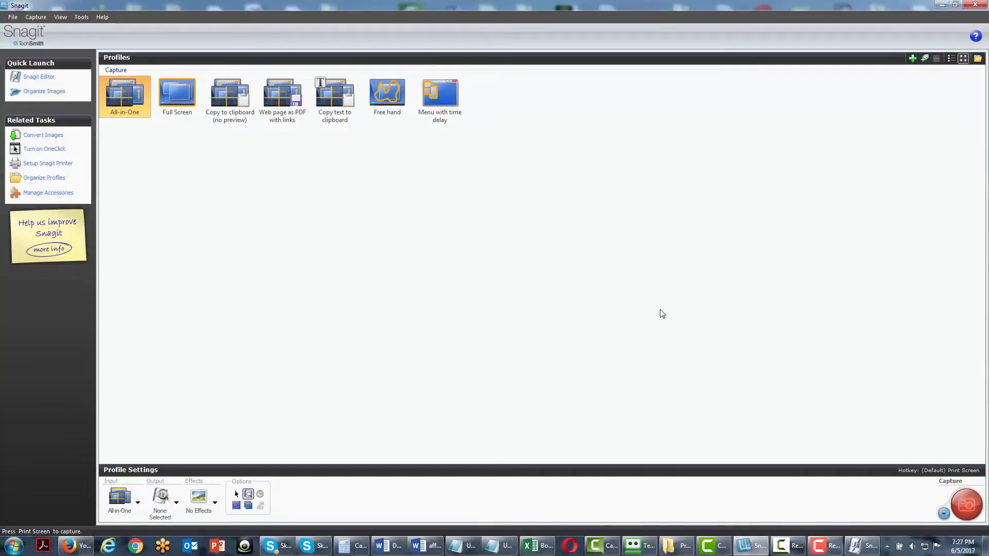
left_click(11, 18)
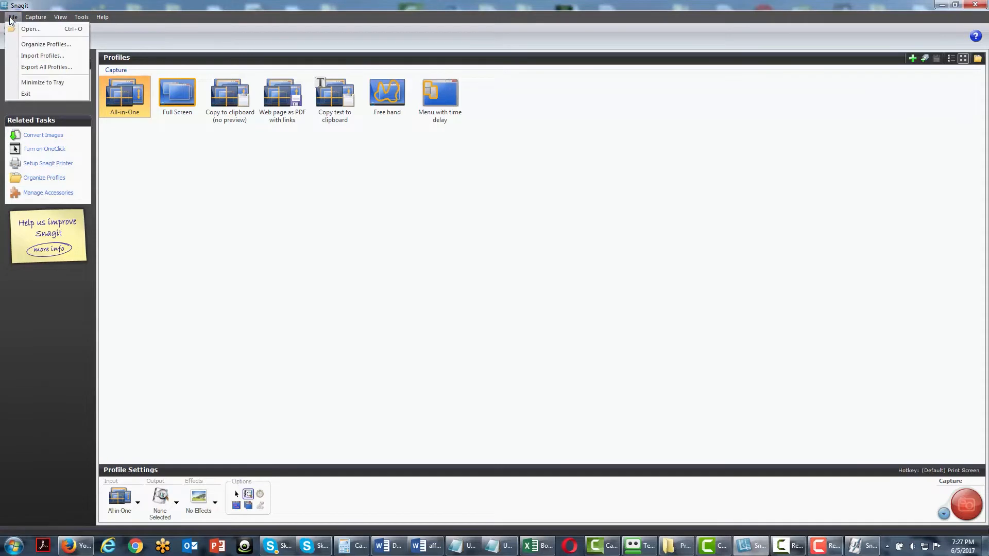
left_click(46, 57)
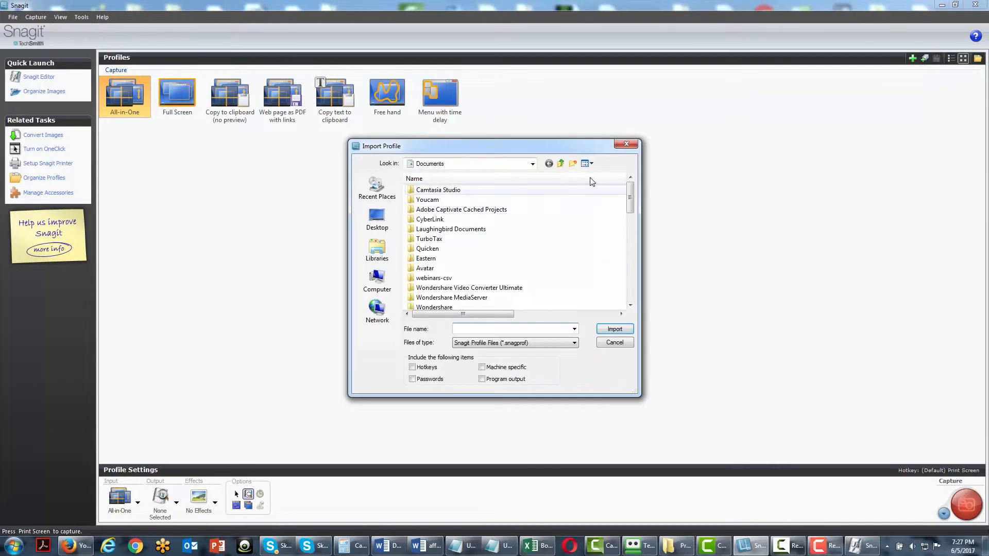
left_click(625, 145)
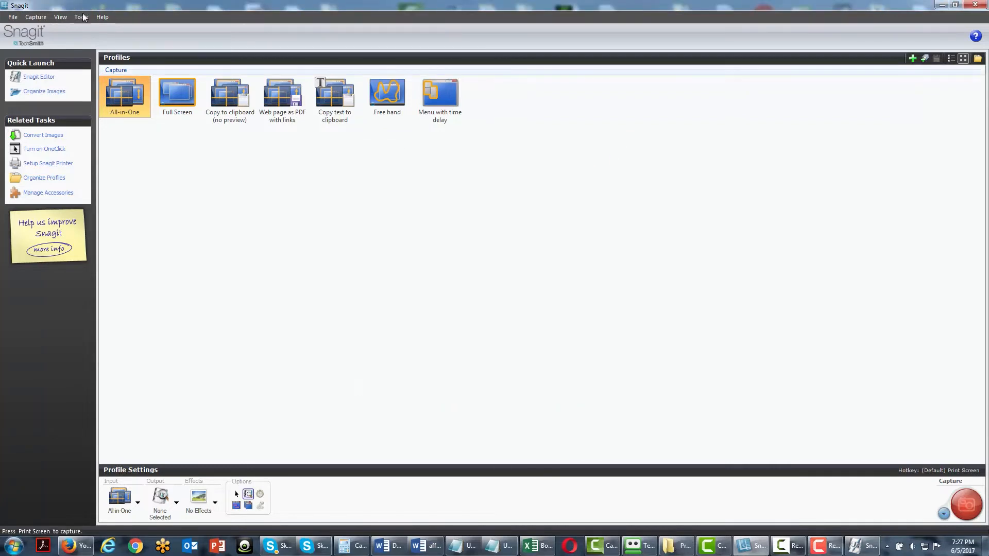
Look over Snagit's capture, view, tools and help commands while the recording runs.
left_click(36, 17)
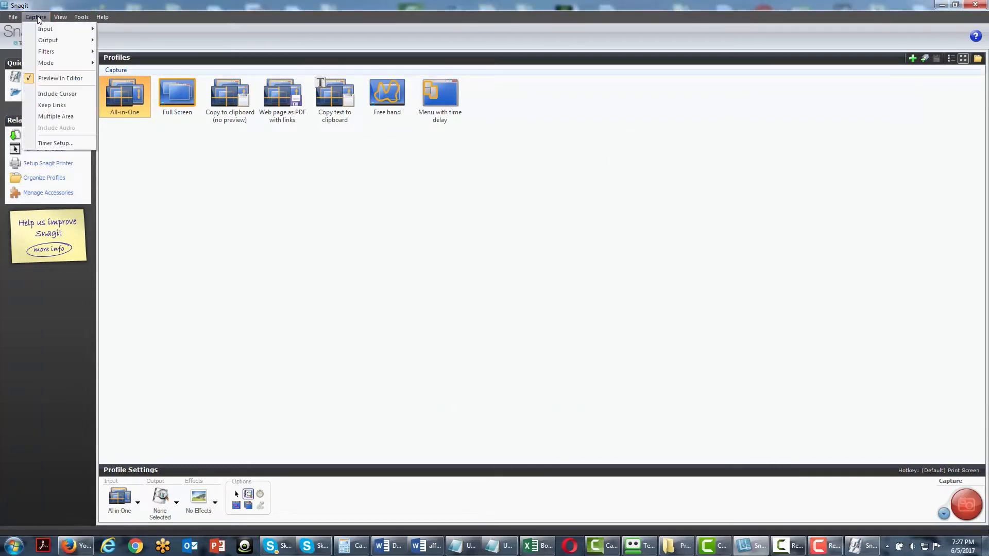
left_click(59, 18)
left_click(81, 17)
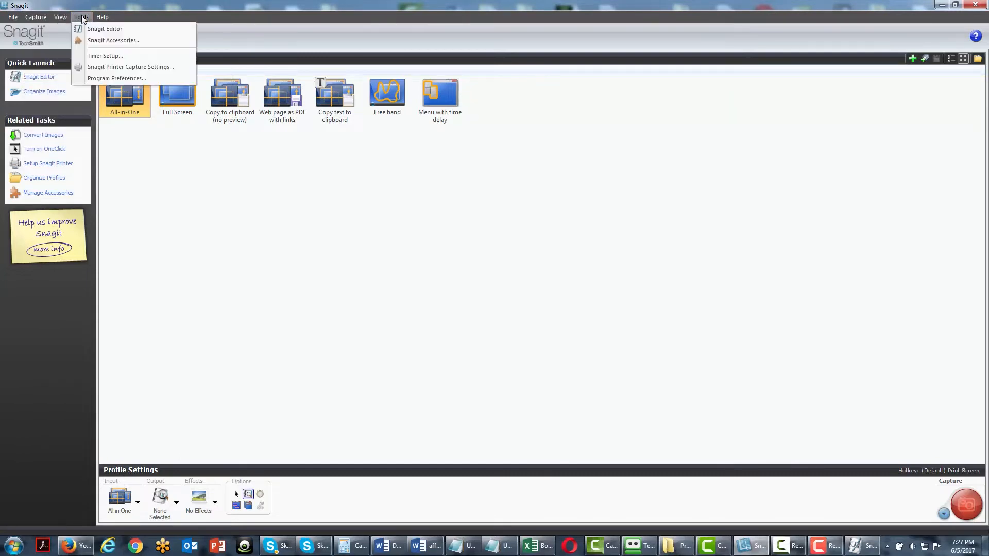
mouse_move(99, 20)
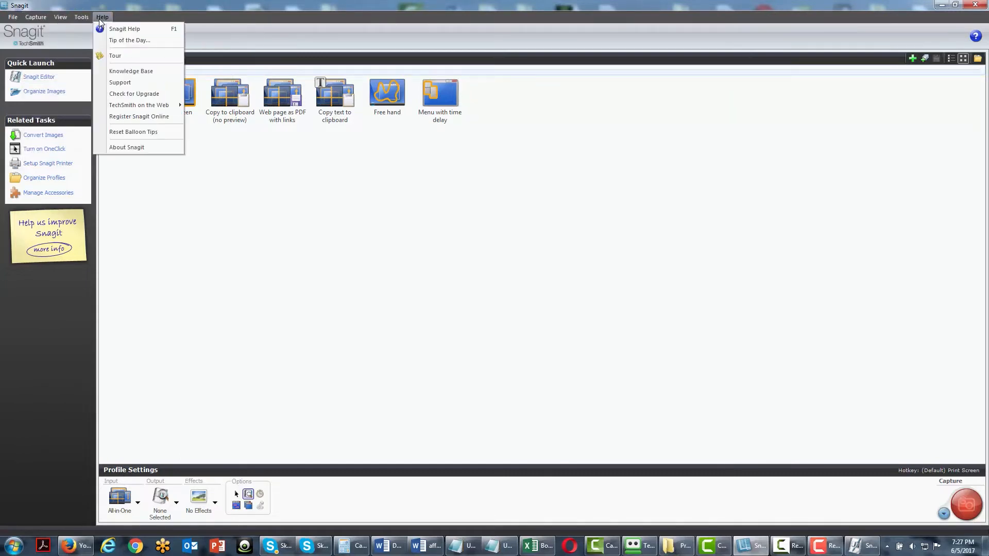
left_click(249, 279)
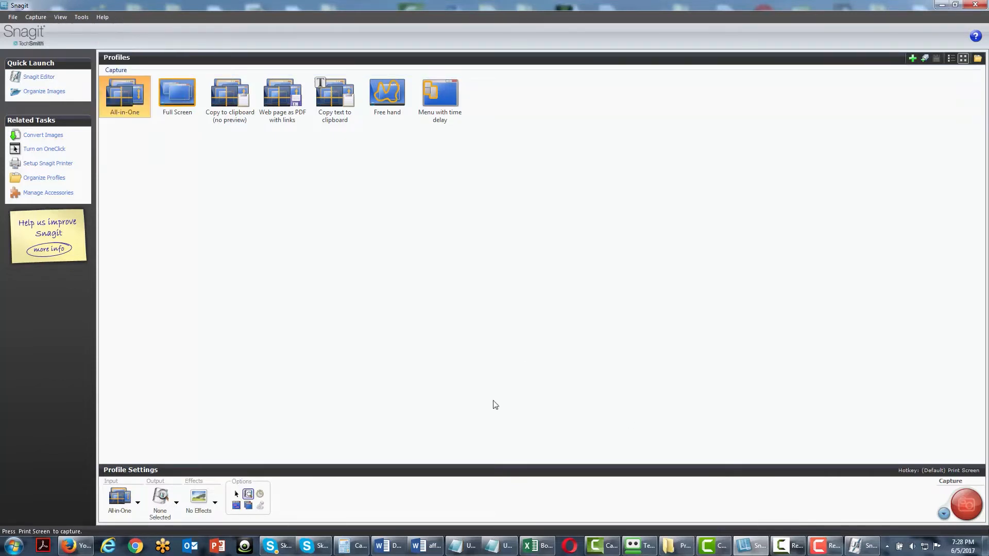
Select the Snagit capture profiles one after another, from Full Screen through to Menu with time delay.
left_click(175, 95)
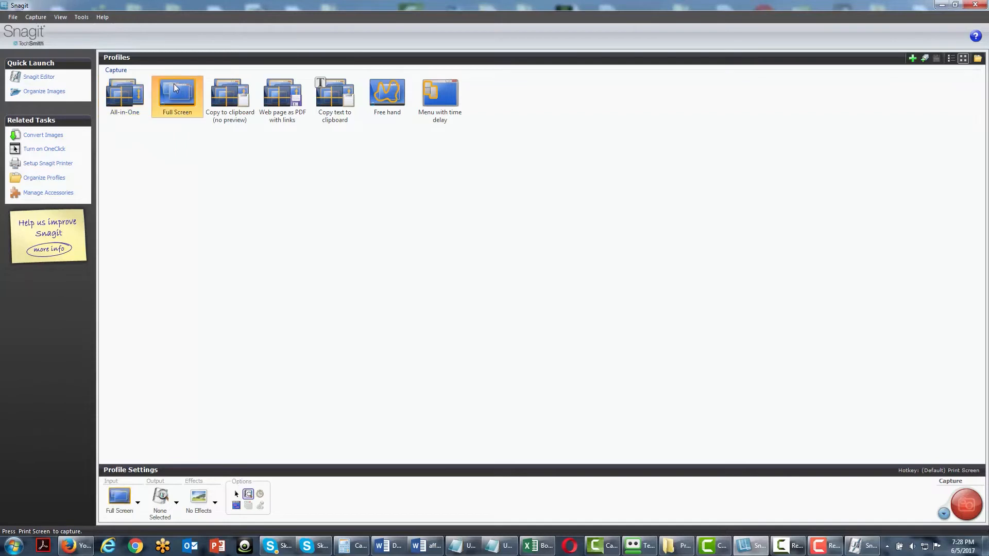
left_click(230, 103)
left_click(273, 105)
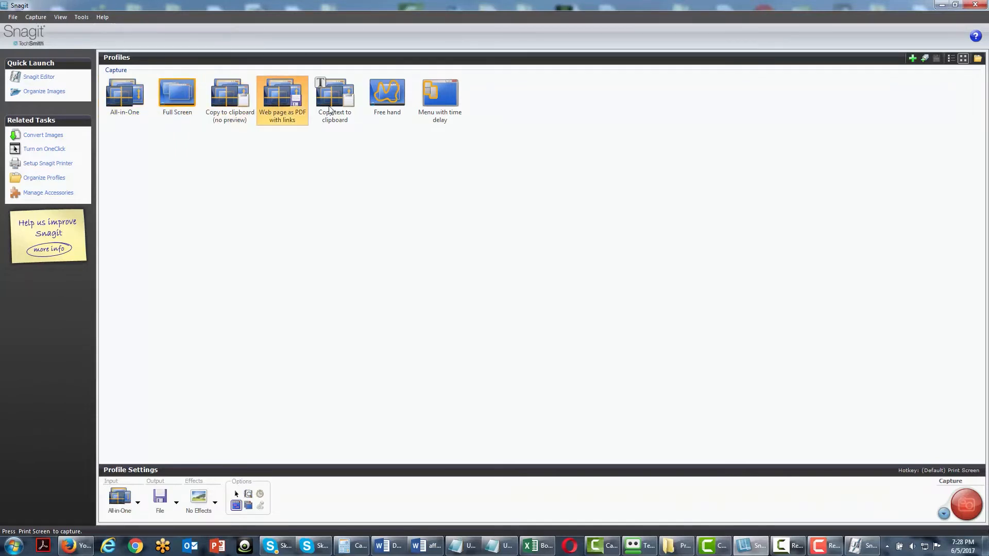
left_click(329, 110)
left_click(389, 108)
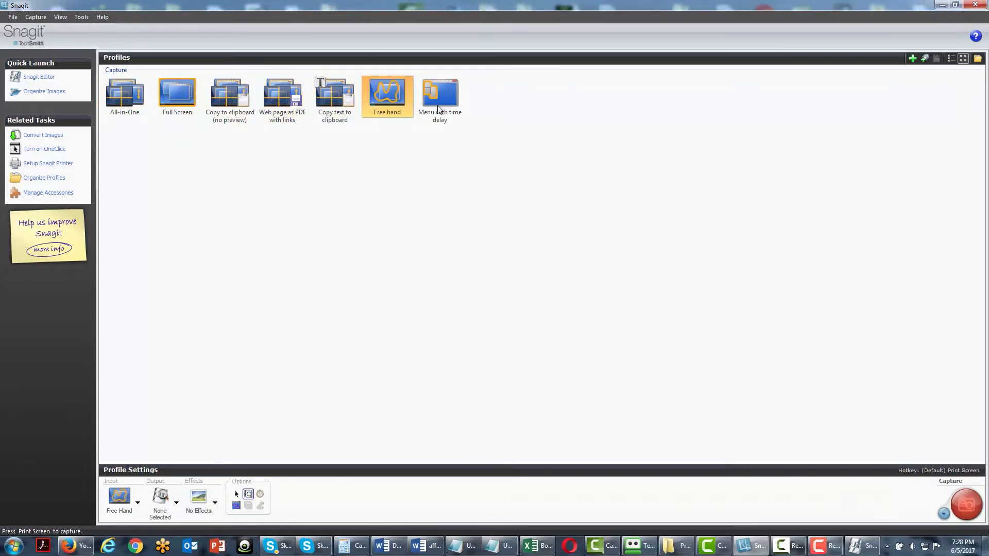
left_click(438, 108)
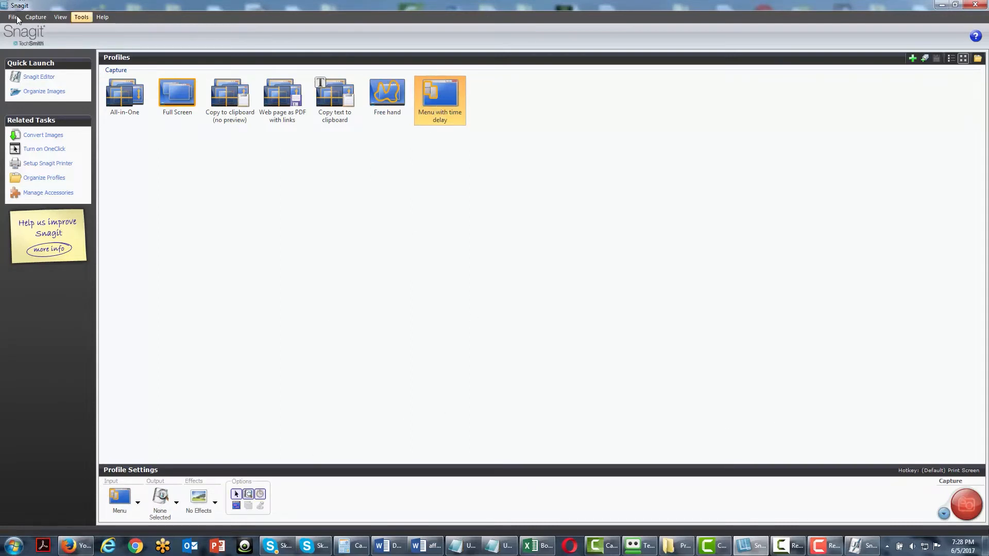
Set Snagit's capture mode to Text Capture, and stop the running Camtasia screen recording.
left_click(35, 18)
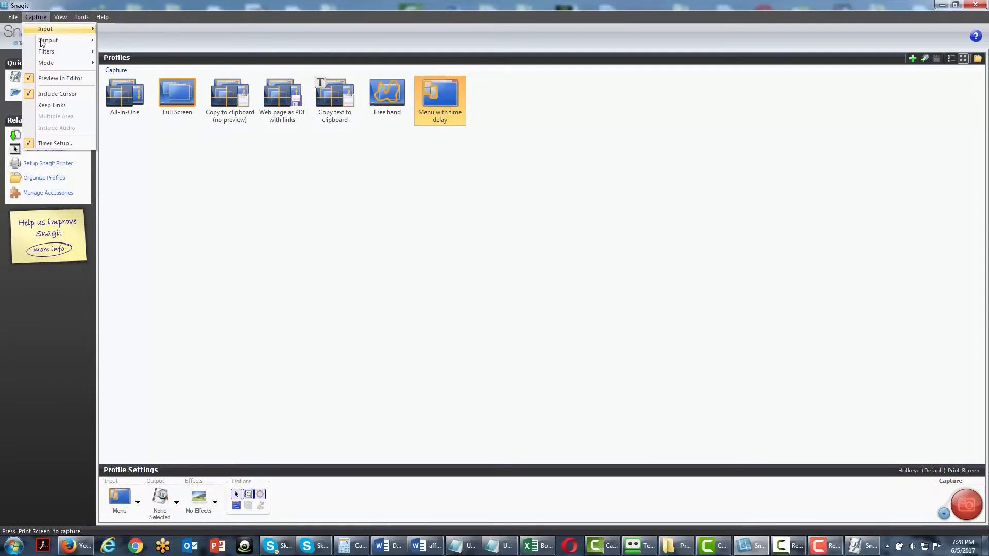
mouse_move(55, 61)
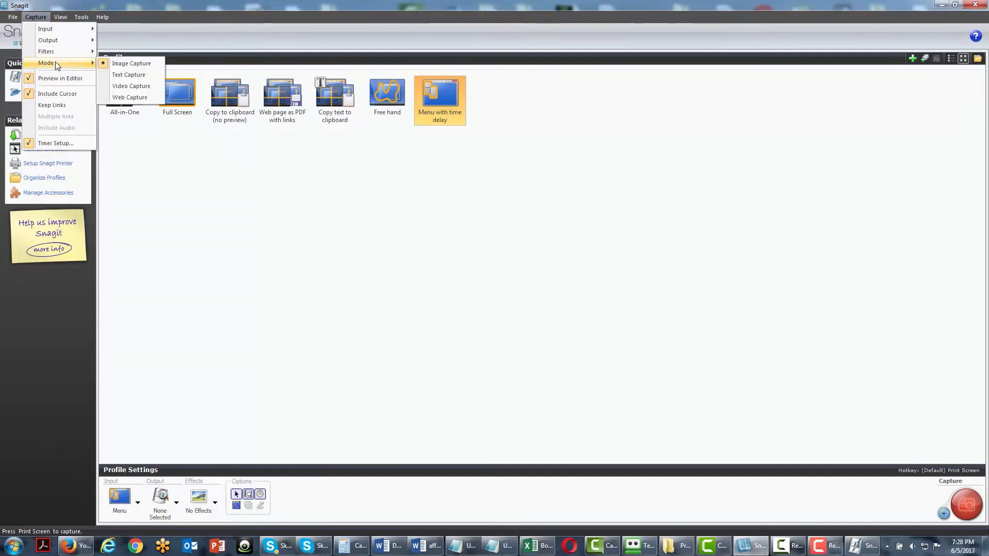
left_click(120, 74)
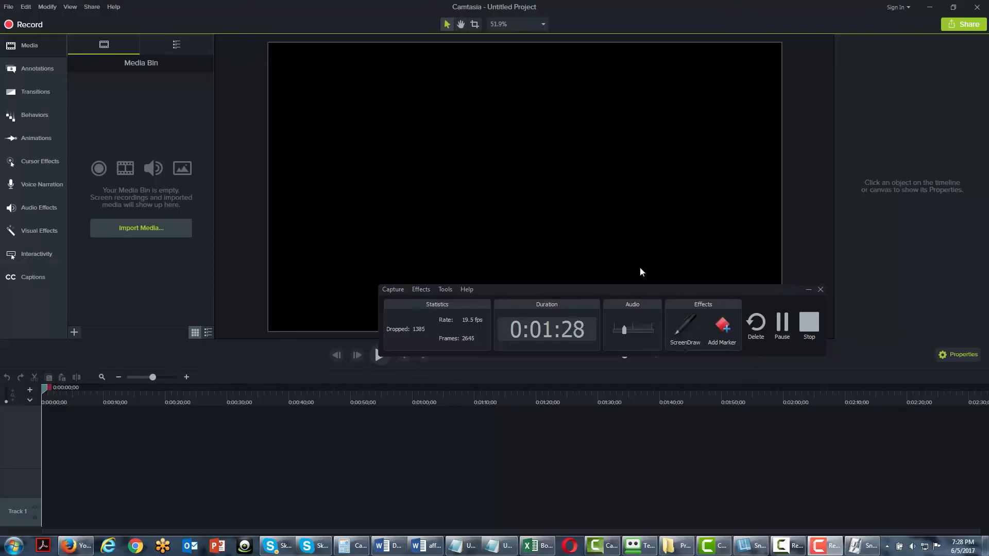
left_click(806, 326)
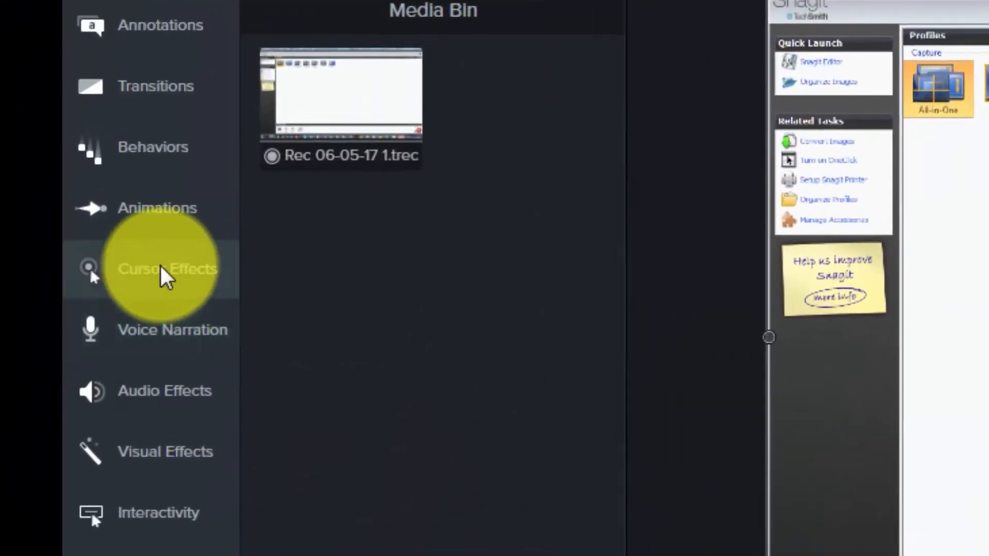
Examine the available cursor, left-click and right-click effects, and pick out the Cursor Highlight effect.
left_click(38, 164)
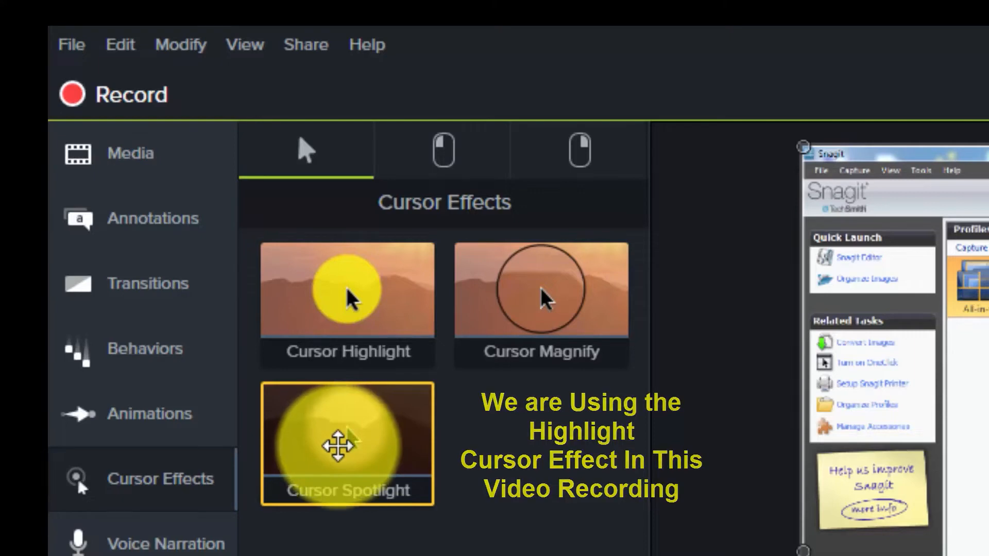
left_click(436, 151)
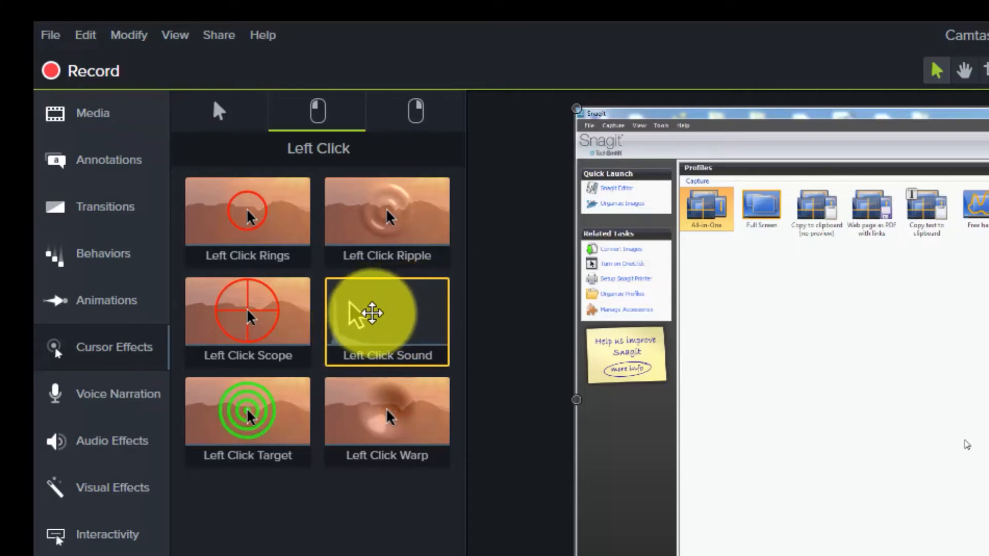
left_click(417, 114)
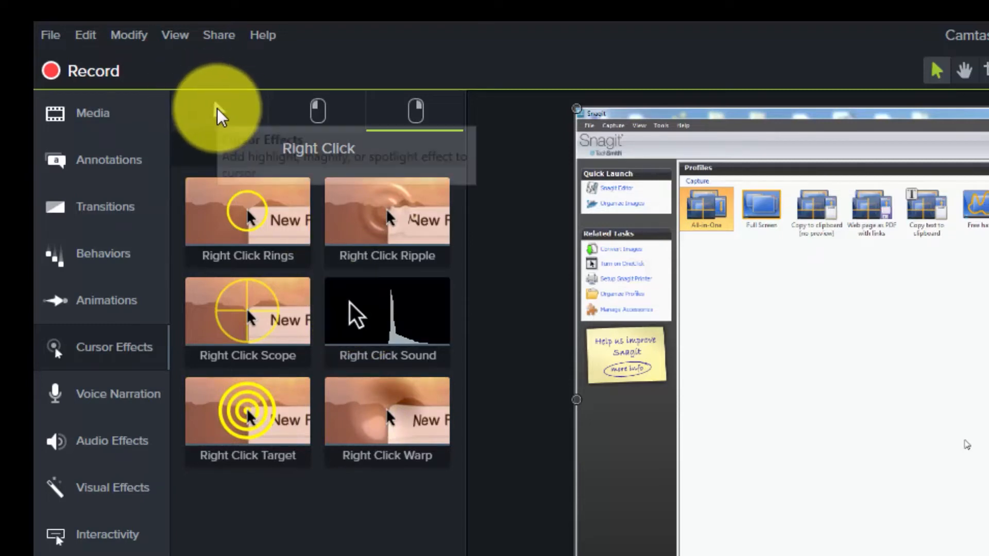
left_click(217, 108)
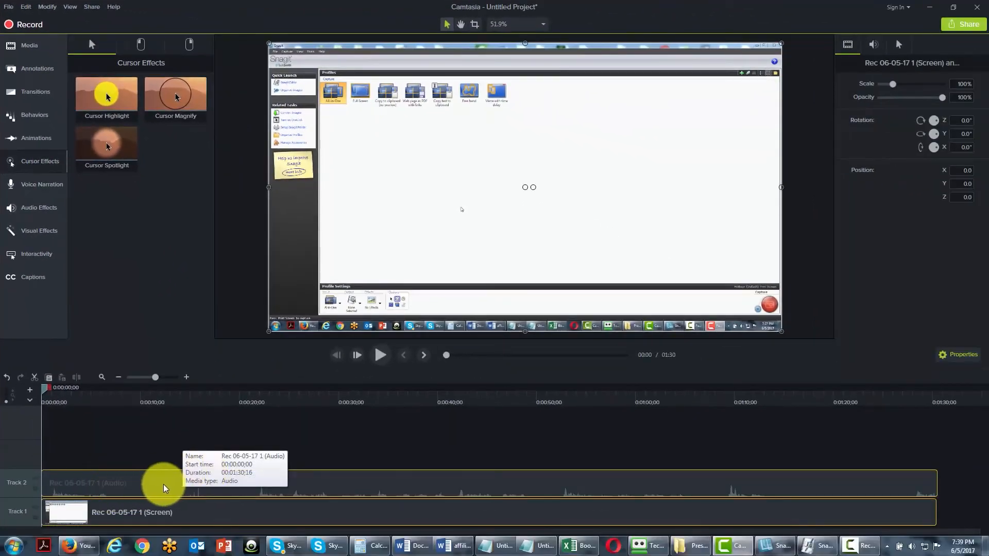
left_click(101, 101)
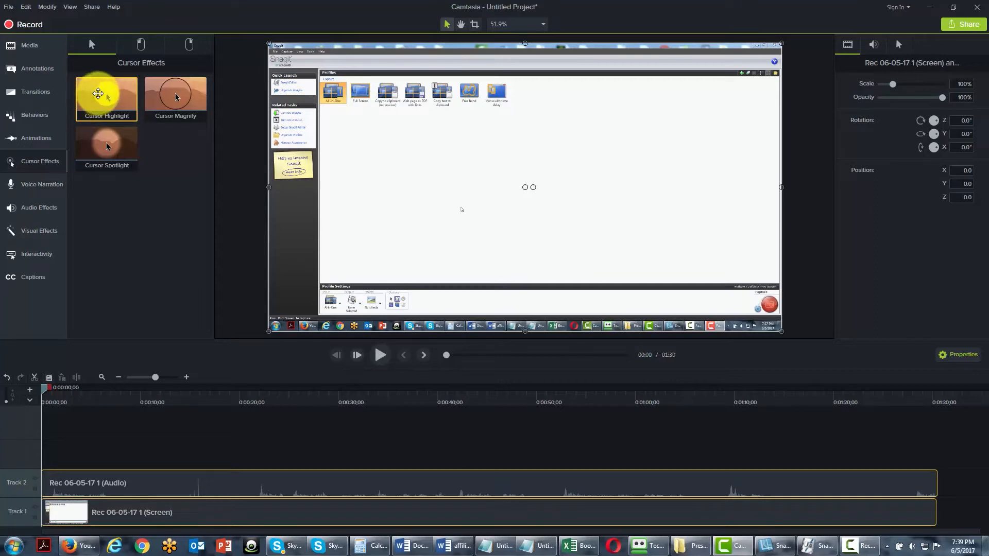
Try the Cursor Highlight effect on the screen recording and undo it.
left_click_drag(98, 92, 68, 490)
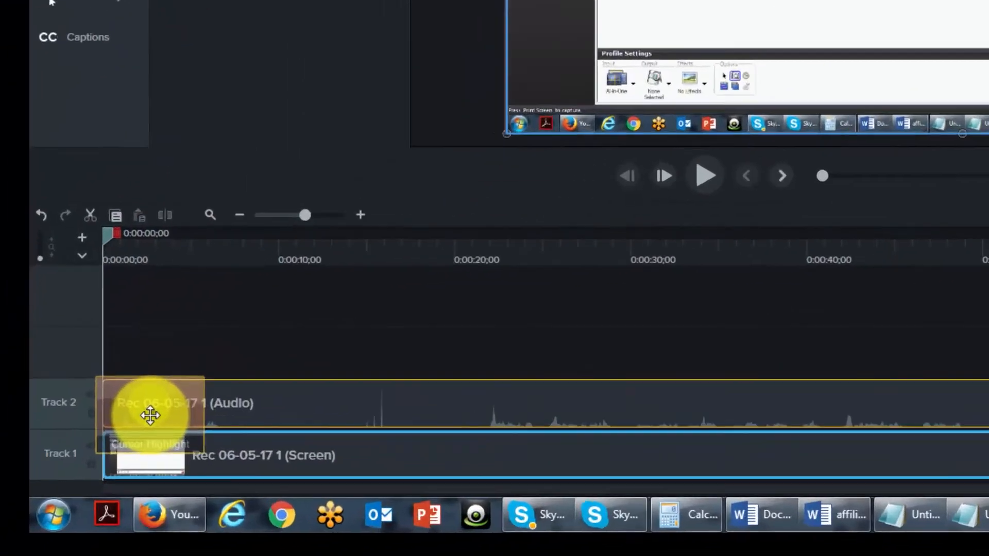
left_click_drag(150, 415, 159, 452)
left_click_drag(290, 364, 292, 363)
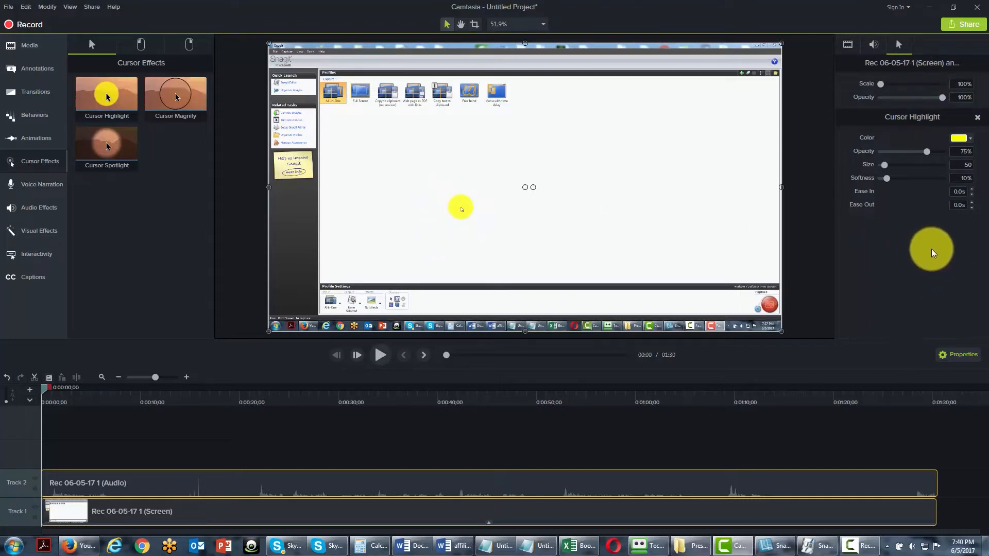
left_click(7, 379)
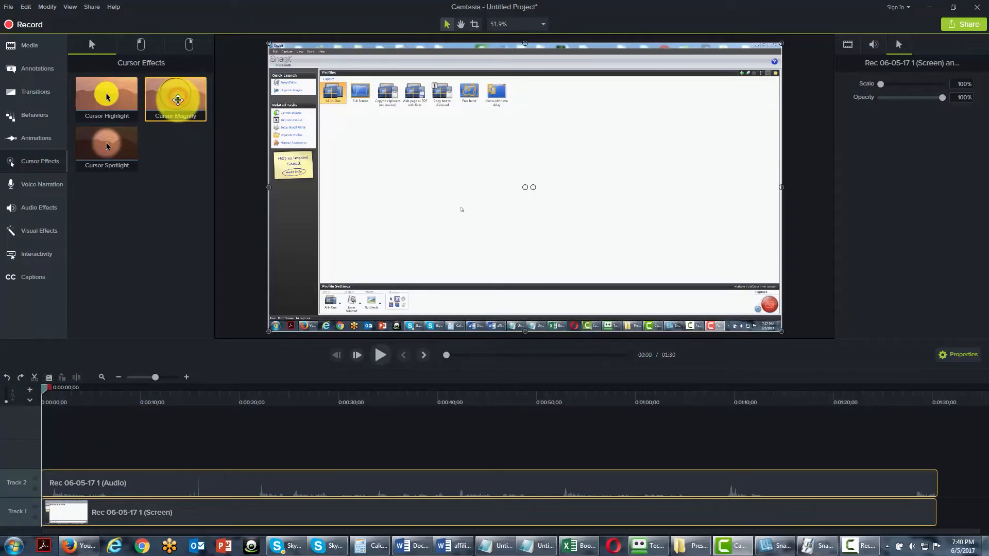
Try the Cursor Magnify effect and the Cursor Spotlight effect on the recording, undoing each one.
left_click_drag(178, 100, 55, 519)
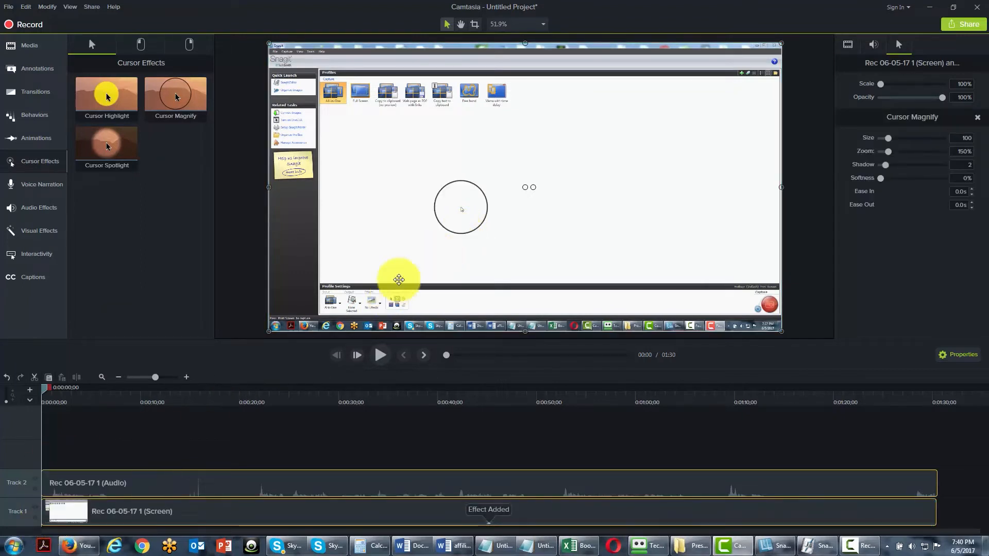
left_click_drag(46, 390, 71, 390)
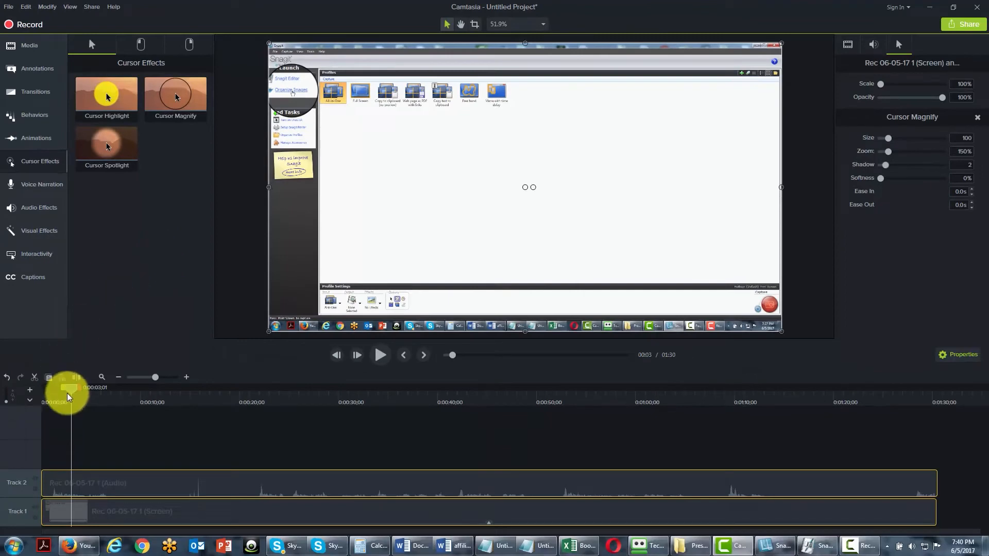
left_click_drag(73, 392, 13, 390)
left_click(7, 379)
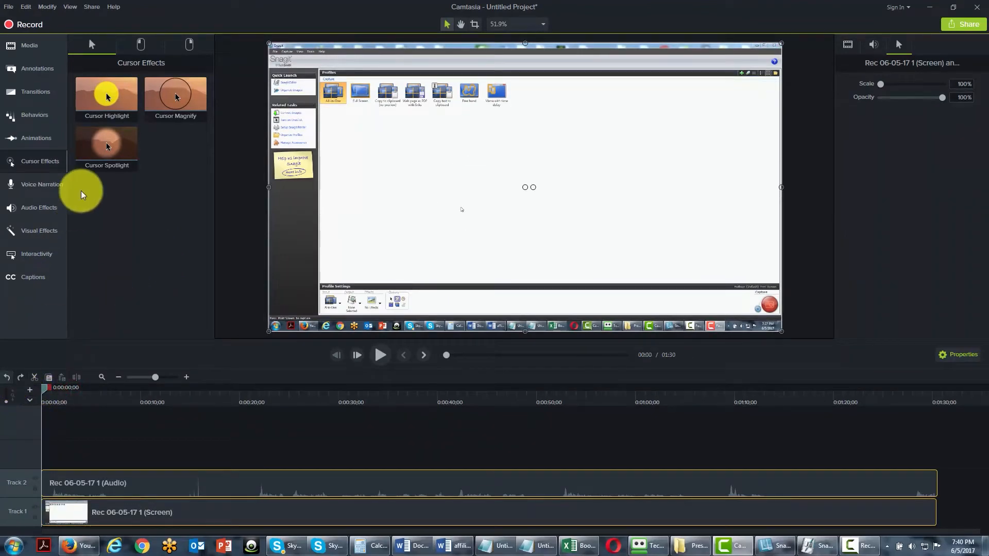
left_click_drag(106, 140, 62, 503)
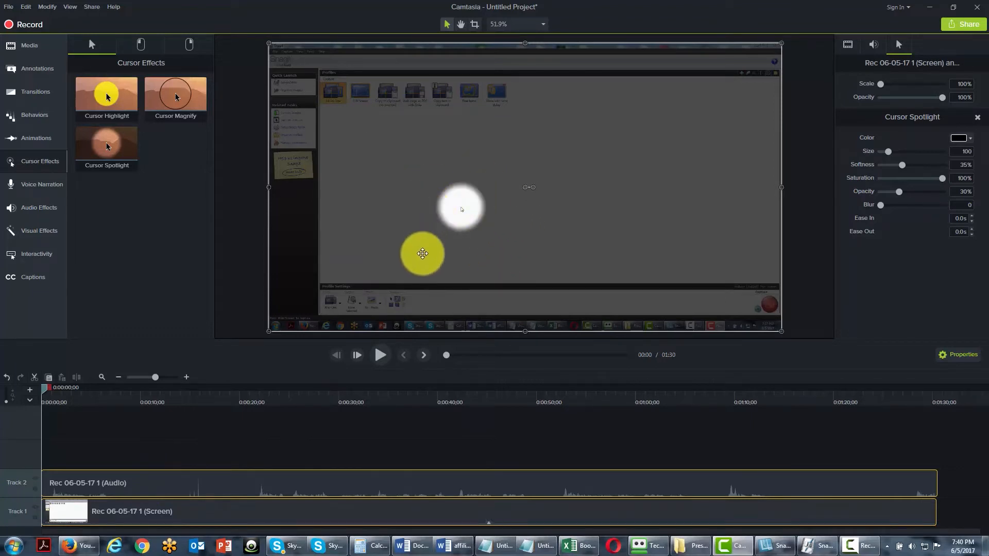
left_click(7, 378)
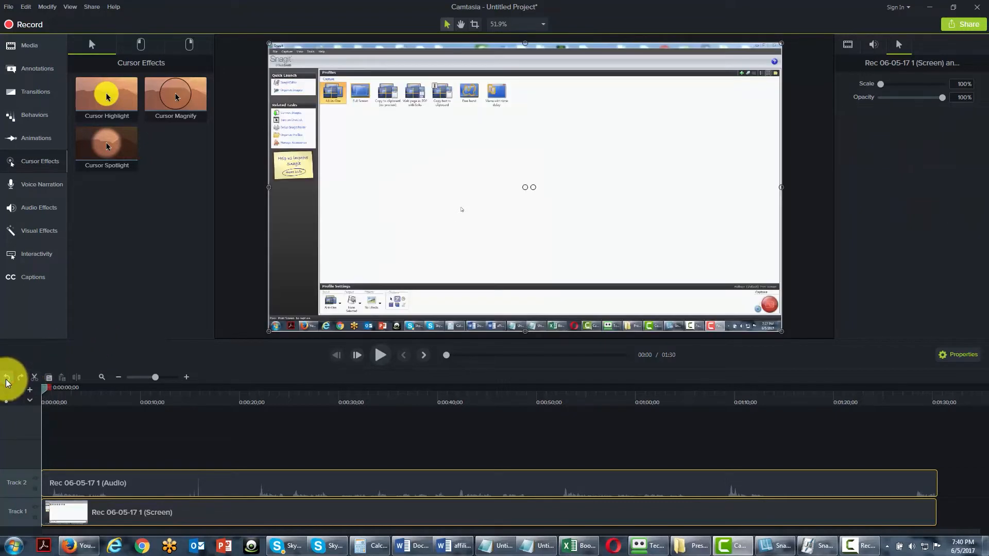
Add the Left Click Rings effect to the recording and preview its opening seconds.
left_click(139, 44)
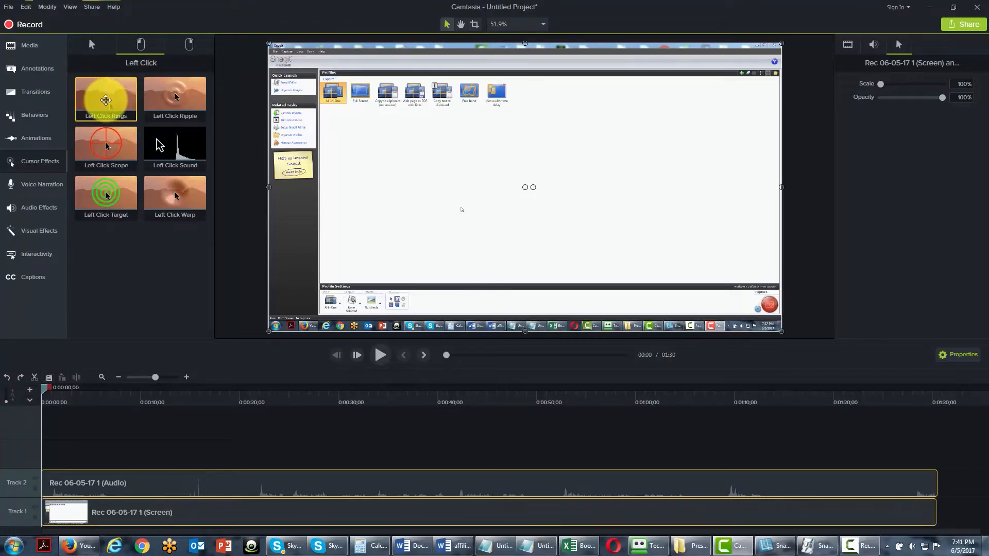
left_click_drag(106, 100, 67, 512)
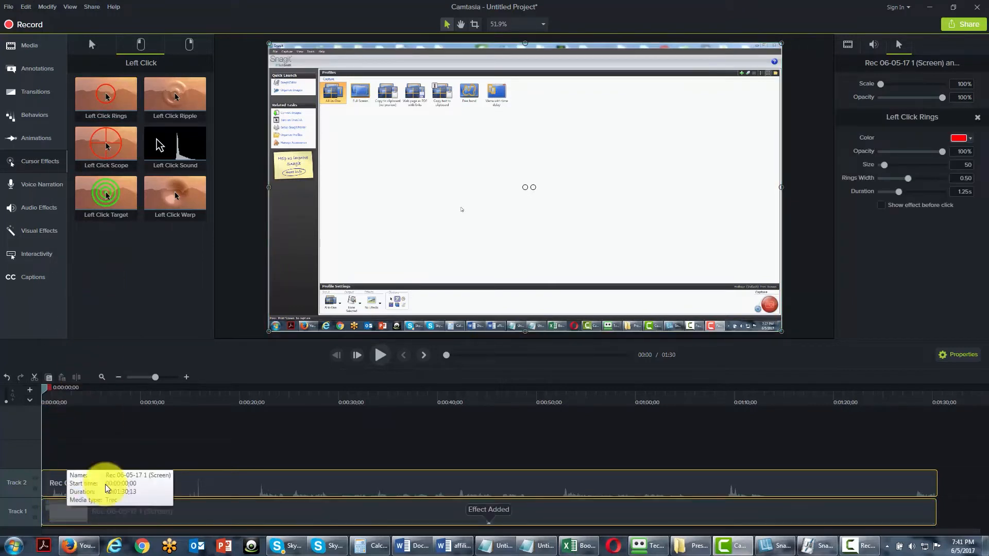
mouse_move(47, 394)
left_mouse_down()
mouse_move(71, 396)
mouse_move(63, 396)
left_mouse_up()
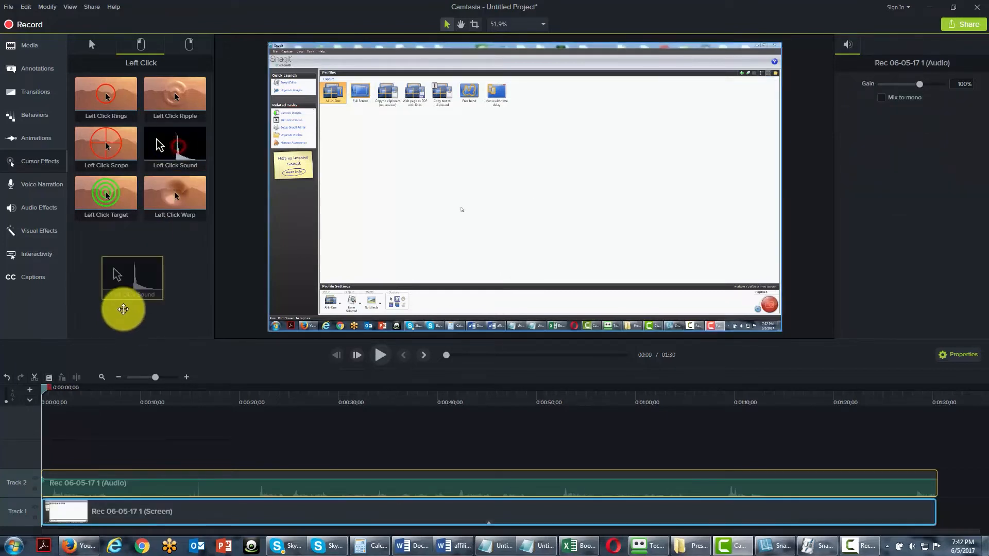
Add the Cursor Highlight effect to the screen recording on Track 1.
left_click(77, 475)
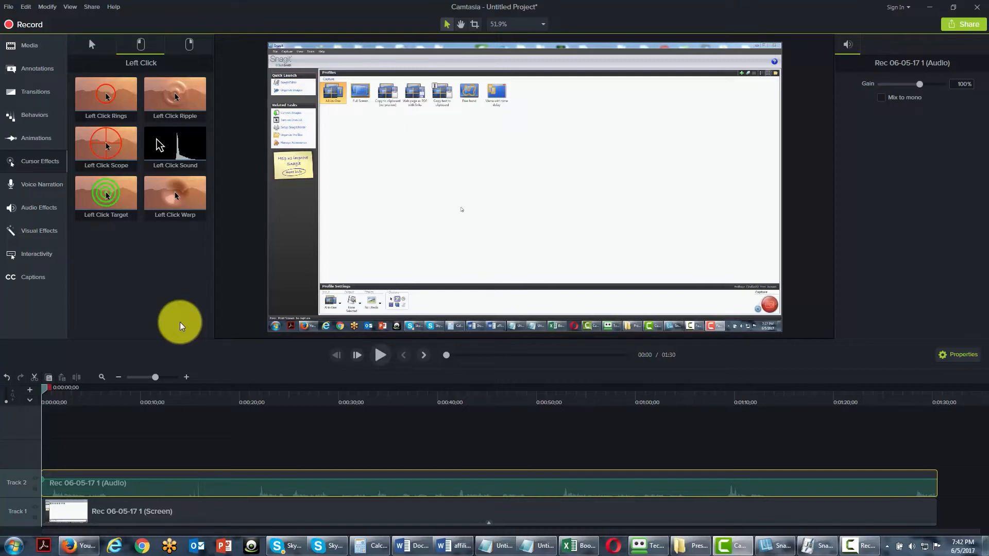
left_click(98, 45)
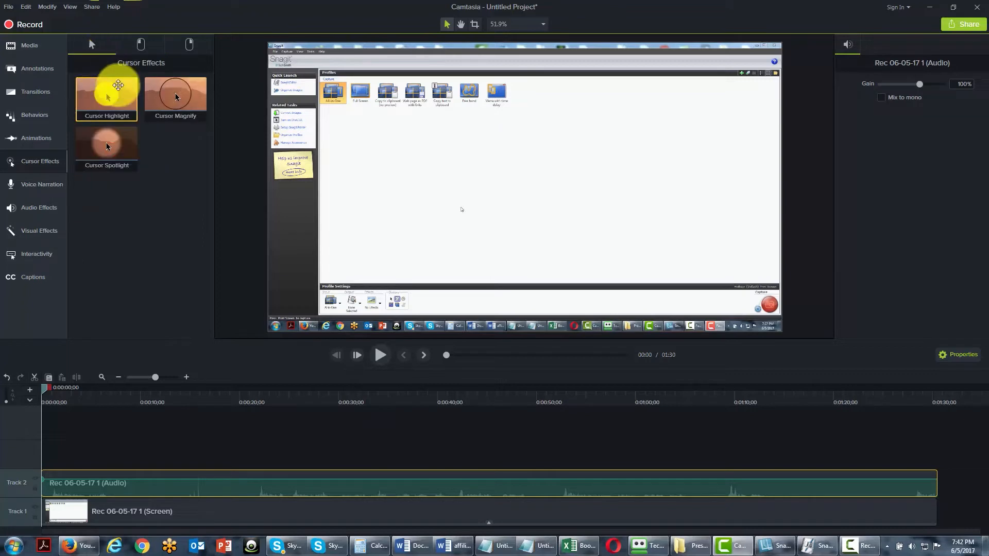
left_click_drag(108, 95, 63, 512)
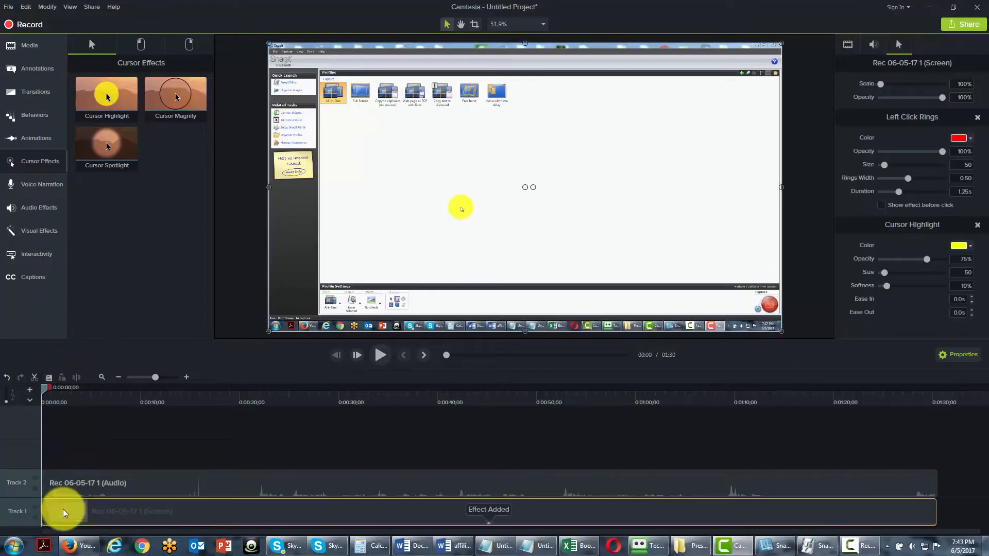
Try to add the Left Click Scope effect to the screen recording on Track 1.
left_click(142, 45)
left_click(101, 97)
left_click_drag(102, 142, 63, 512)
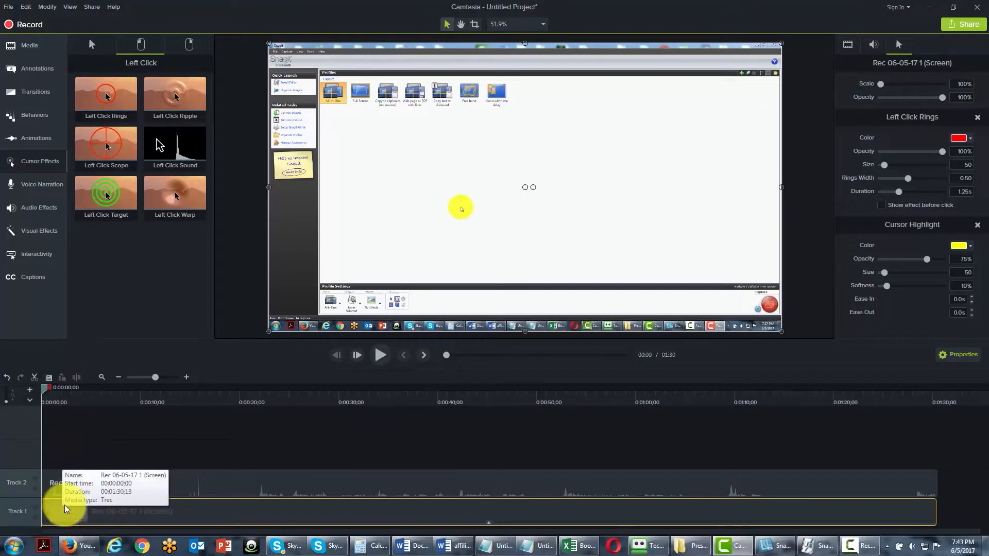
Add the Right Click Rings, Right Click Sound and Left Click Sound effects to the screen recording on Track 1.
left_click(193, 41)
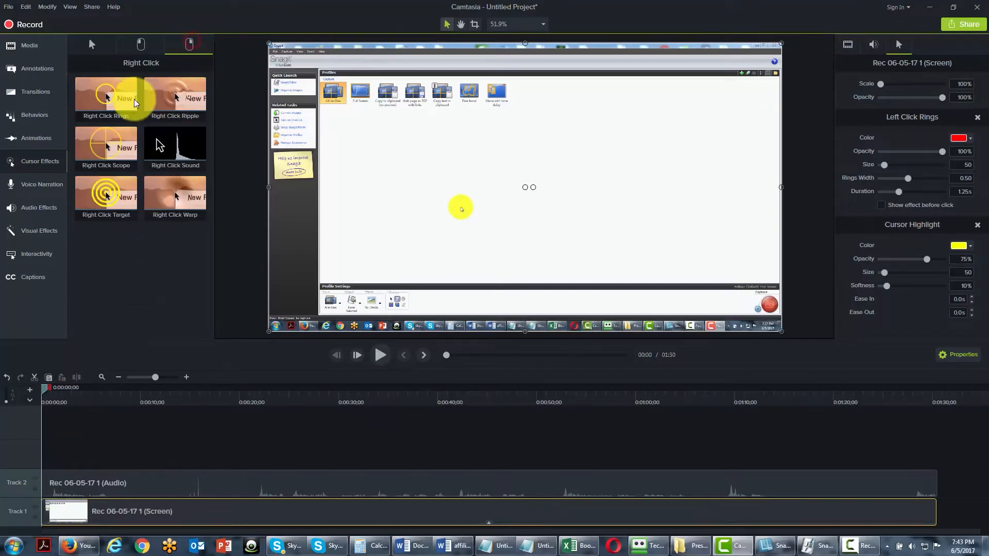
left_click_drag(104, 95, 56, 511)
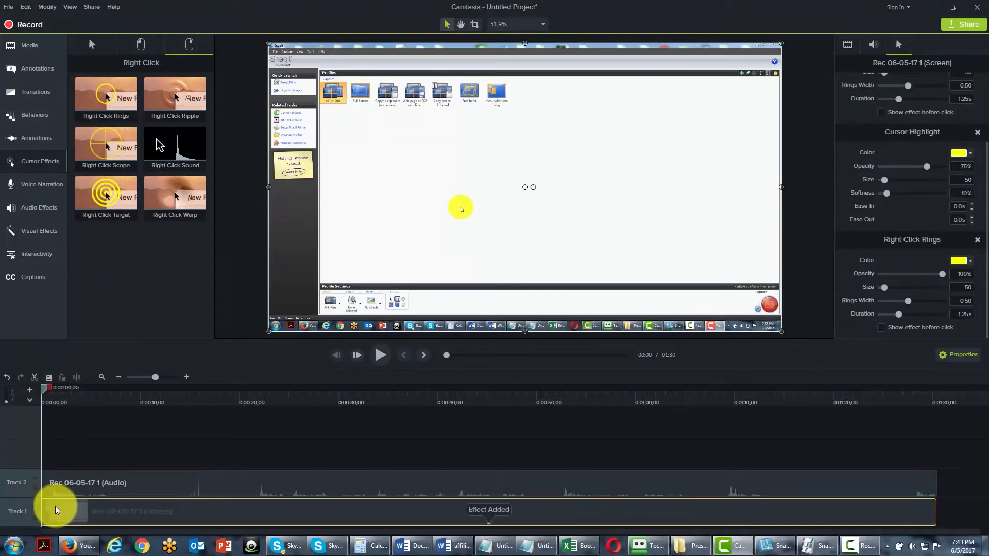
left_click_drag(171, 142, 73, 507)
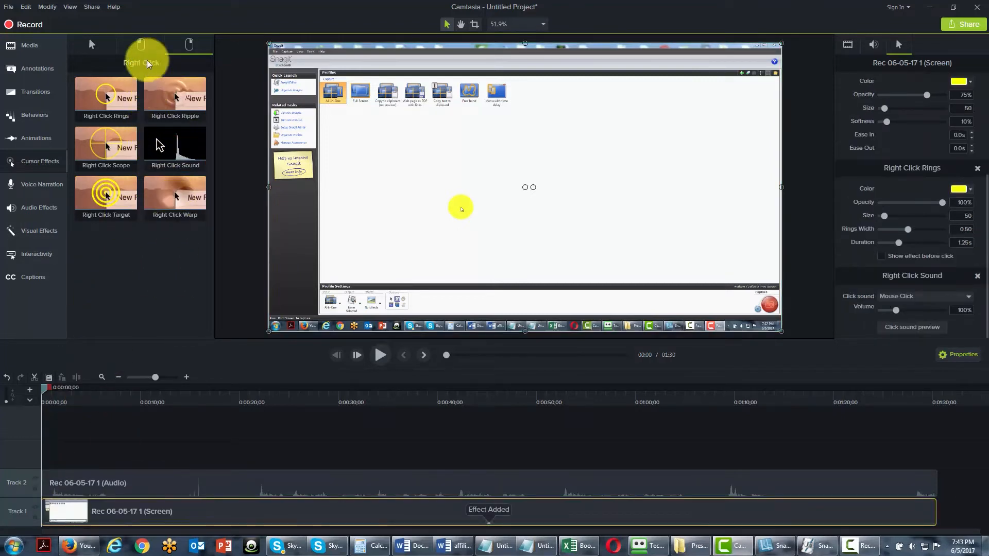
left_click(140, 45)
left_click_drag(168, 139, 60, 512)
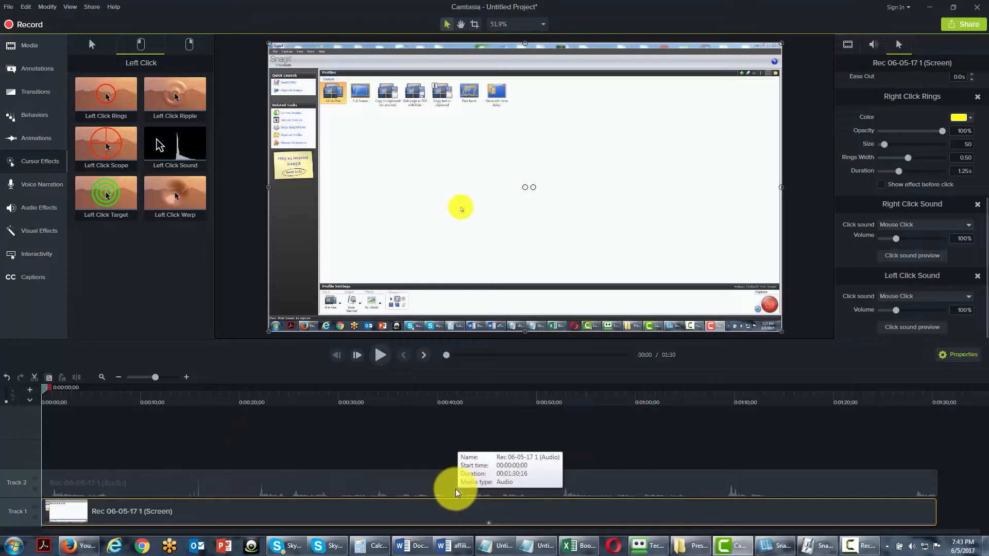
Raise the gain of the audio clip on Track 2 to 147%.
left_click(224, 479)
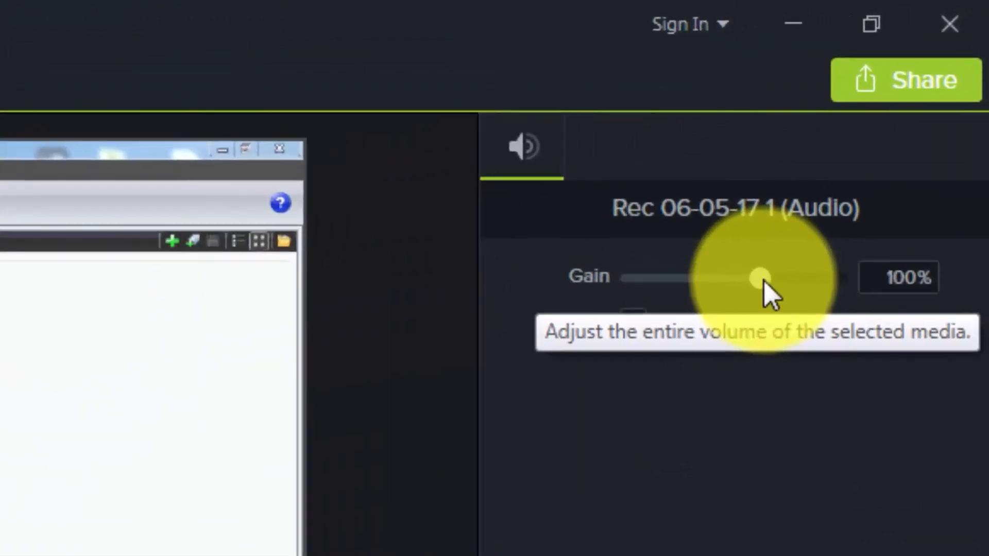
left_click_drag(762, 281, 789, 283)
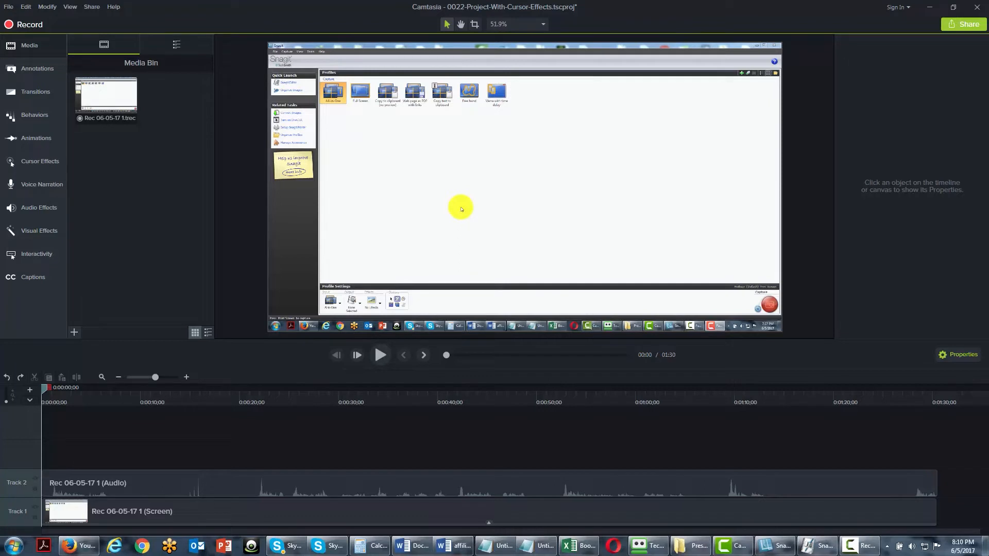
Delete the recorded audio clip from Track 2.
left_click(158, 485)
left_click(148, 511)
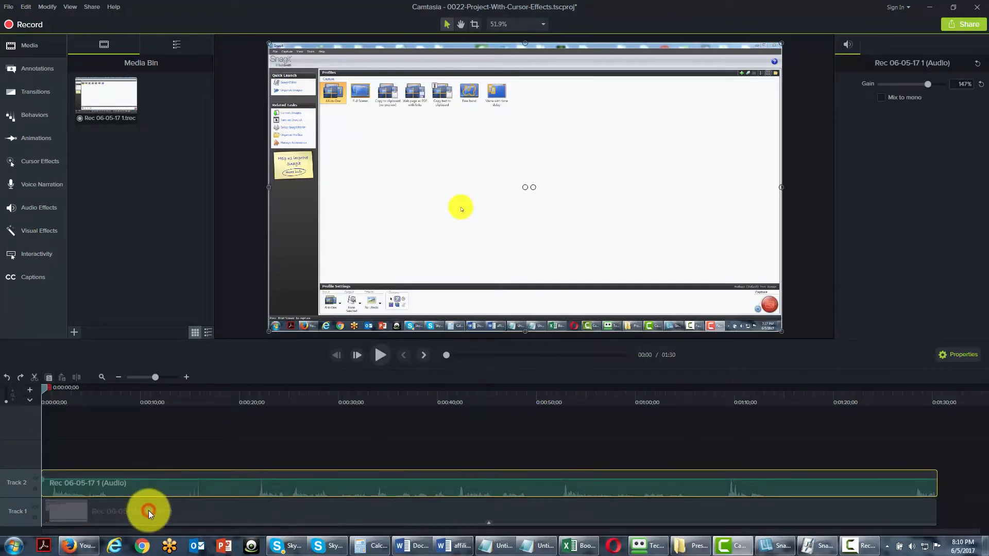
left_click(165, 477)
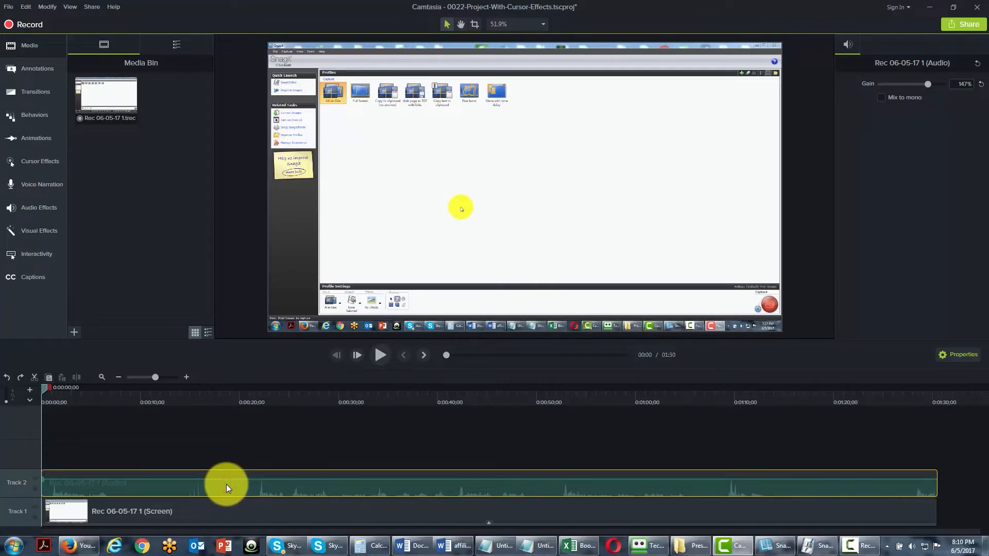
key("Delete")
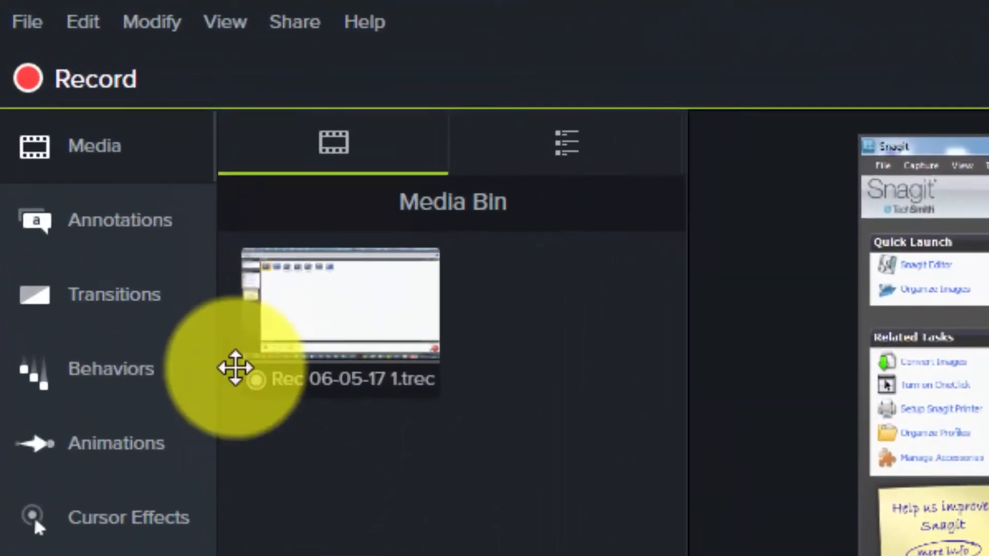
Save a copy of the project as 023-Project-With-Voice-Narration in the Project Files folder.
left_click(18, 21)
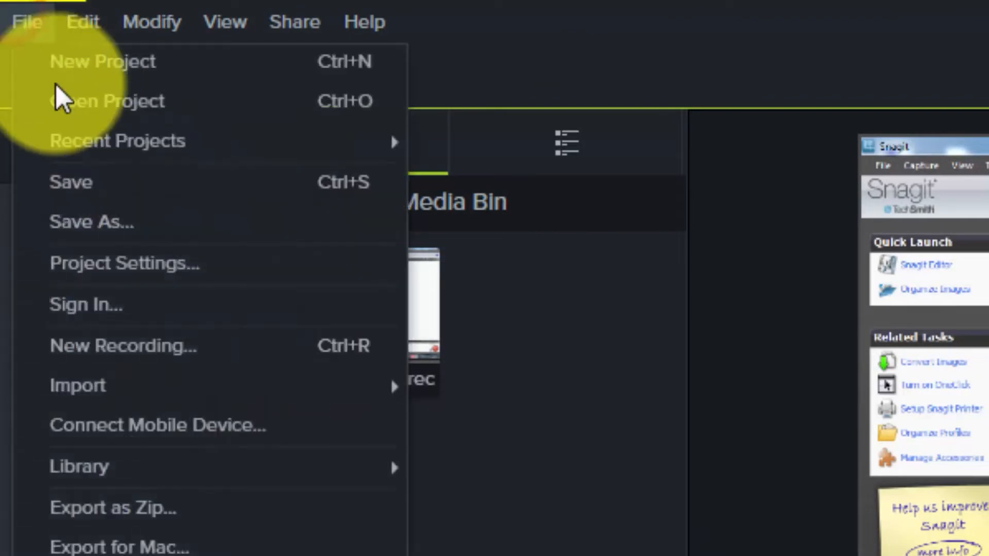
left_click(128, 224)
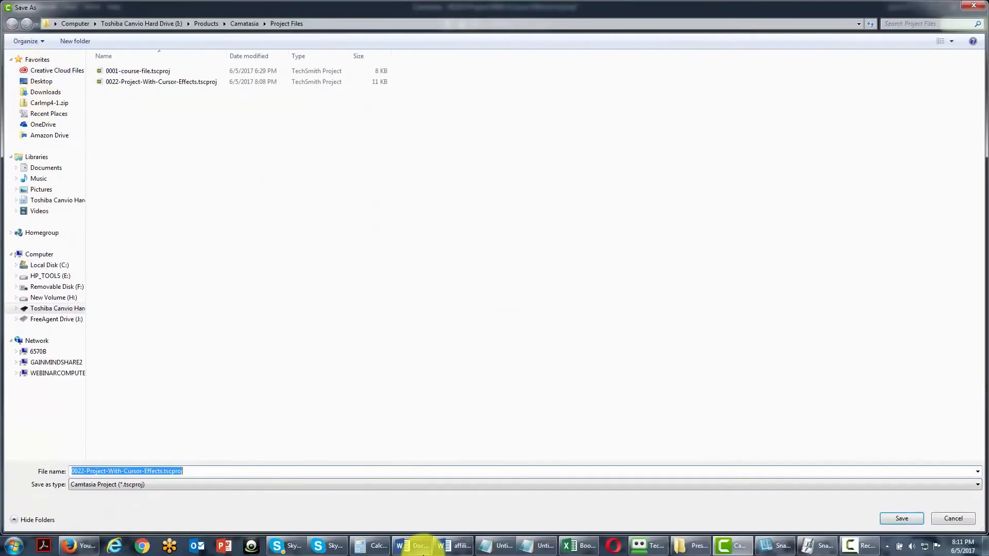
type("023")
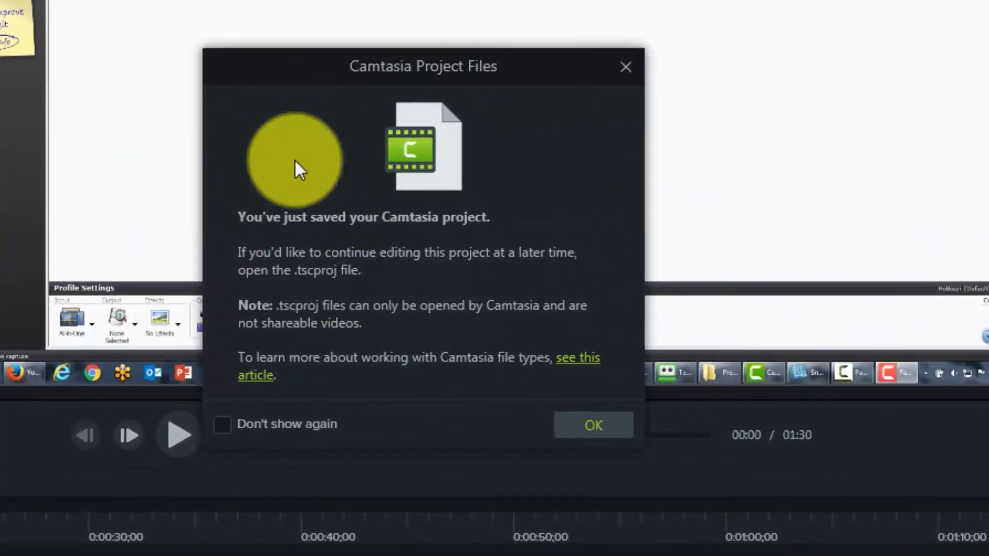
left_click(588, 428)
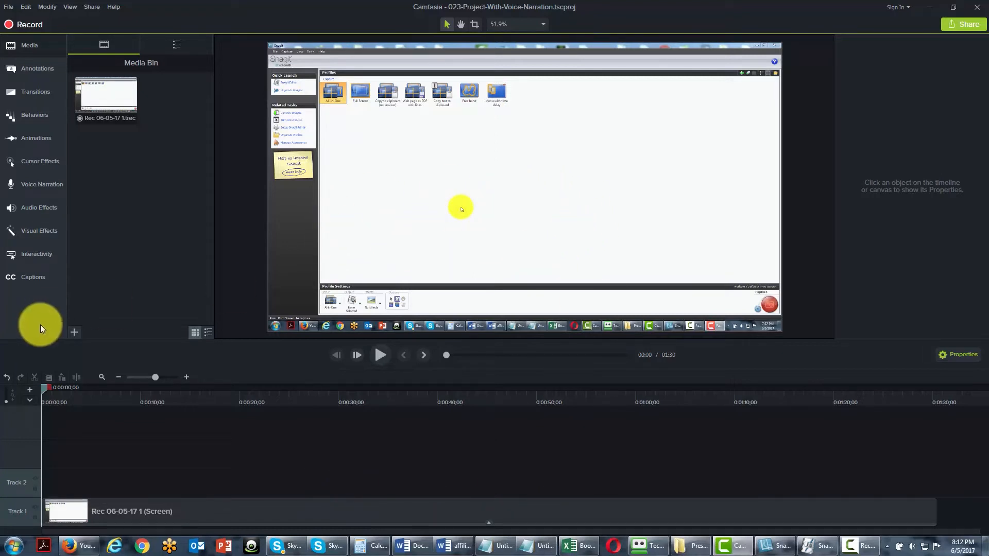
Choose the external IDT High Definition microphone for voice narration and adjust its input level automatically.
left_click(41, 185)
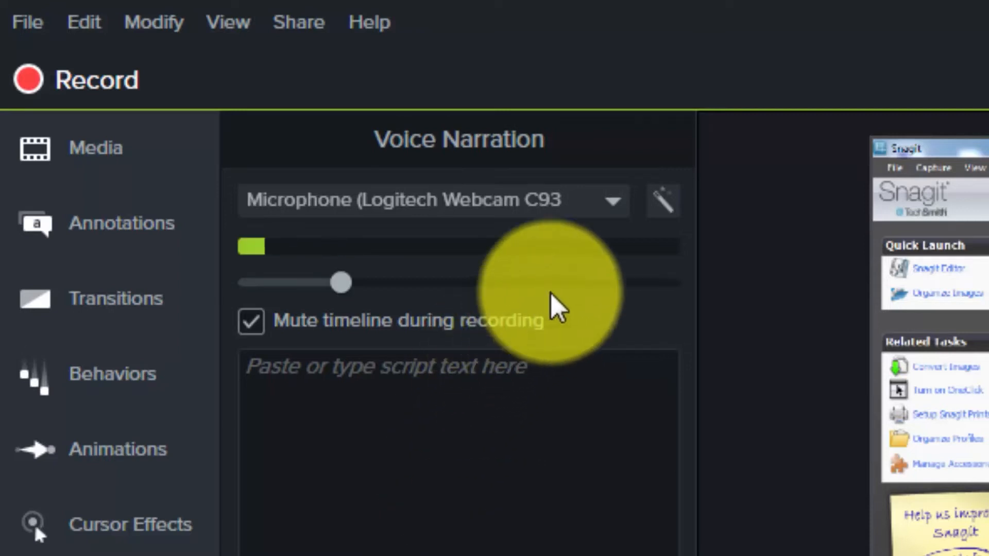
left_click(613, 204)
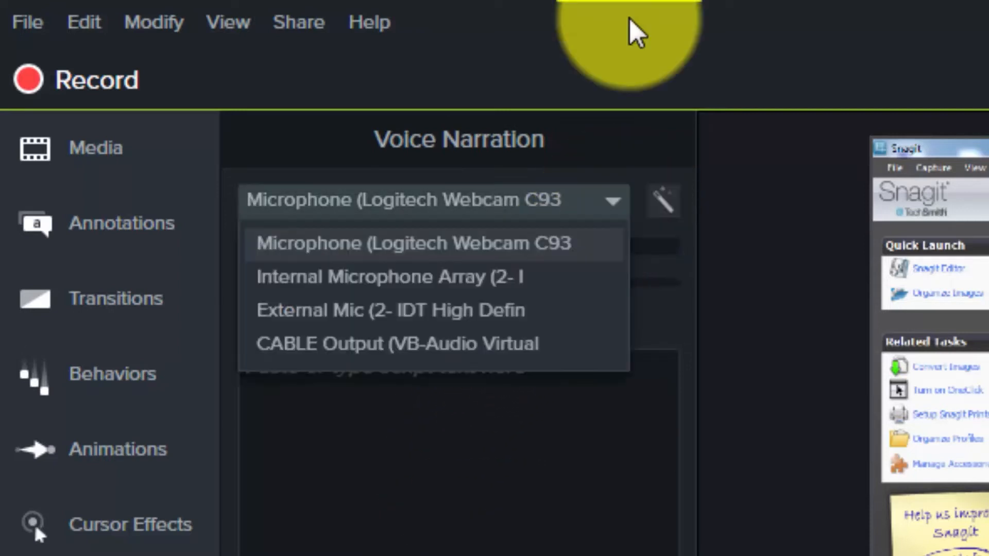
left_click(480, 317)
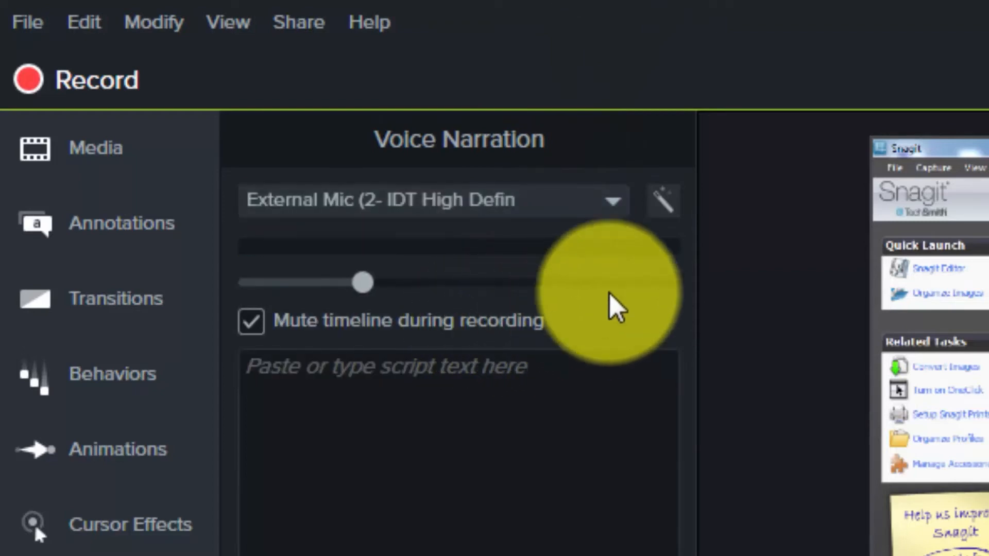
left_click(664, 202)
Leave the narration script empty and turn off muting of the timeline during recording.
left_click(327, 400)
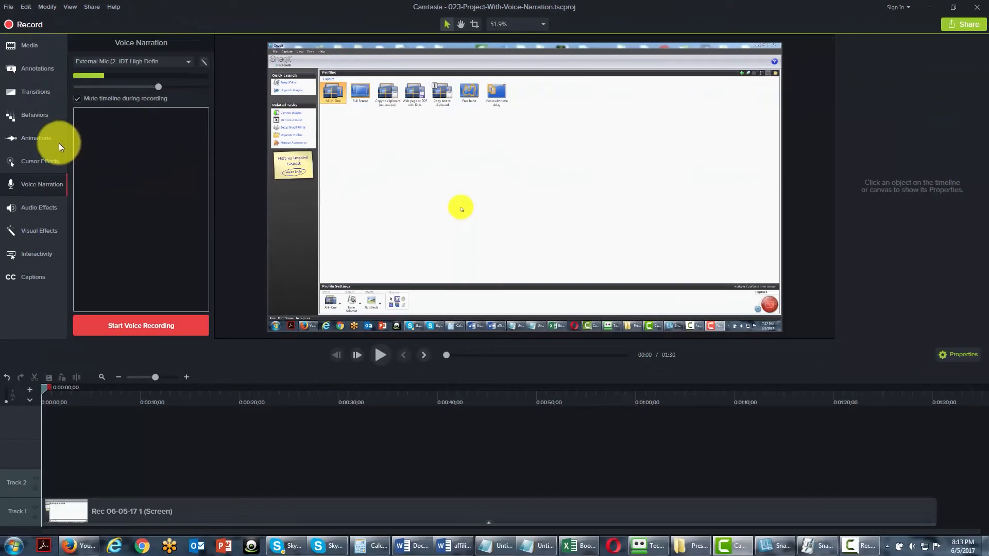
left_click(234, 178)
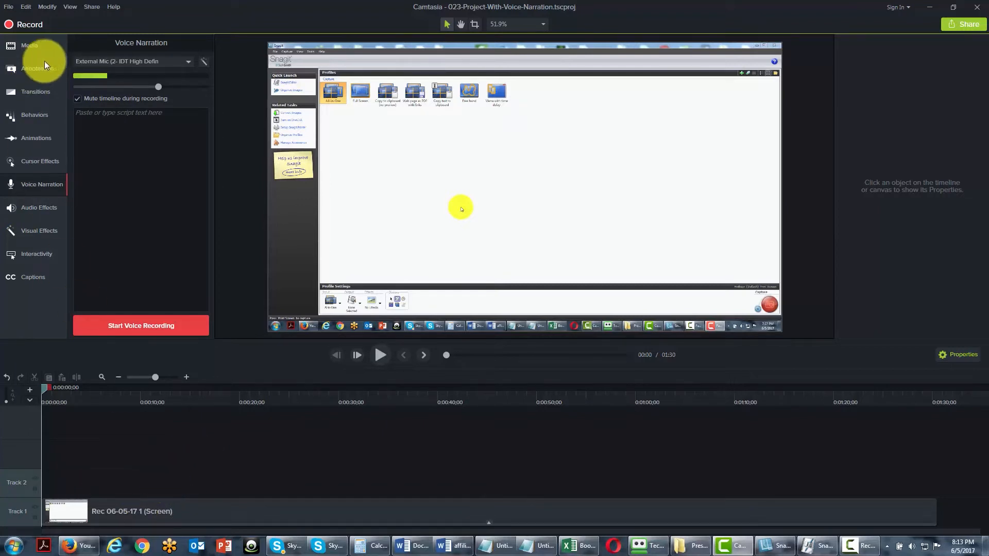
left_click(77, 99)
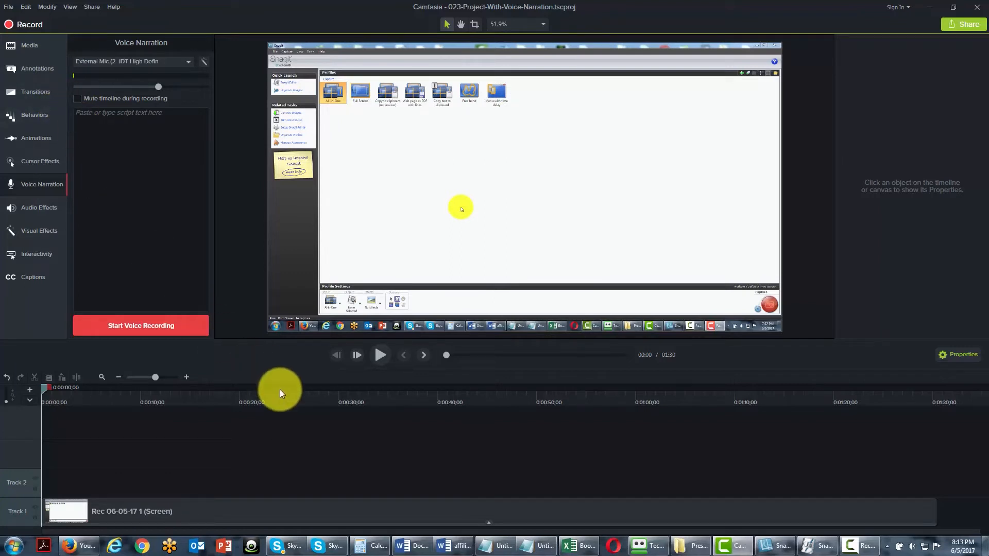
Record about 1:18 of voice narration and save it as the m4a file Narration_023-Project-With-Voice-Narration 1 in Project Files.
left_click(149, 327)
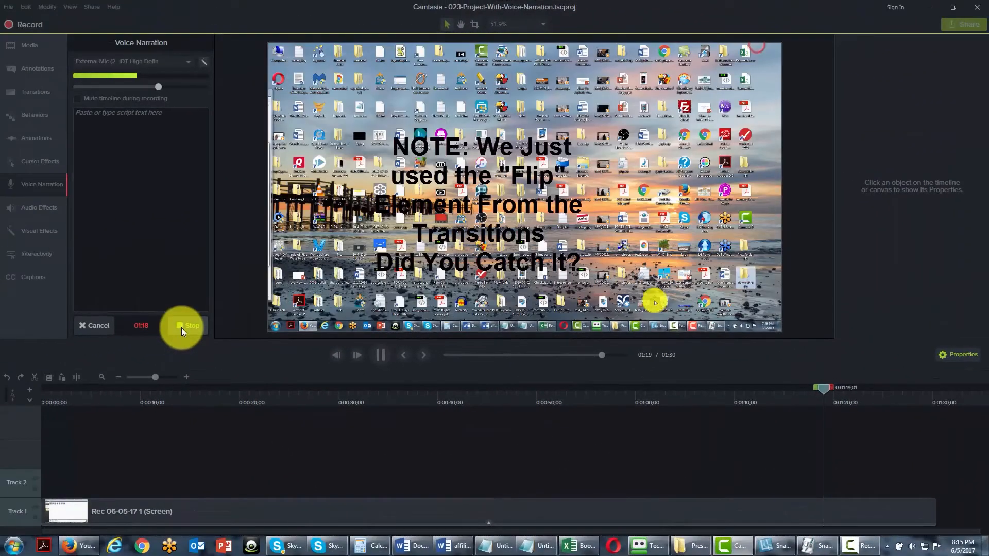
left_click(181, 328)
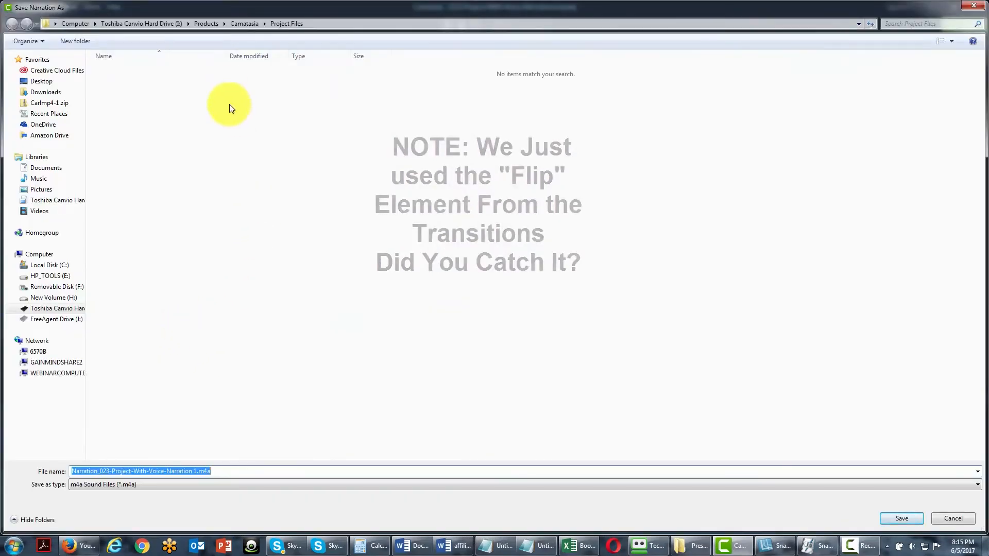
left_click(117, 484)
left_click(117, 490)
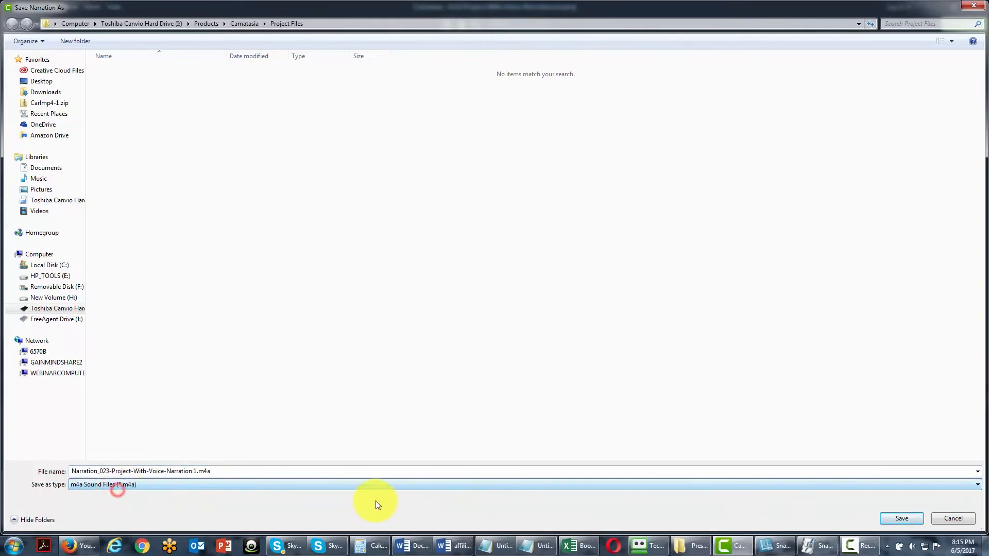
left_click(898, 518)
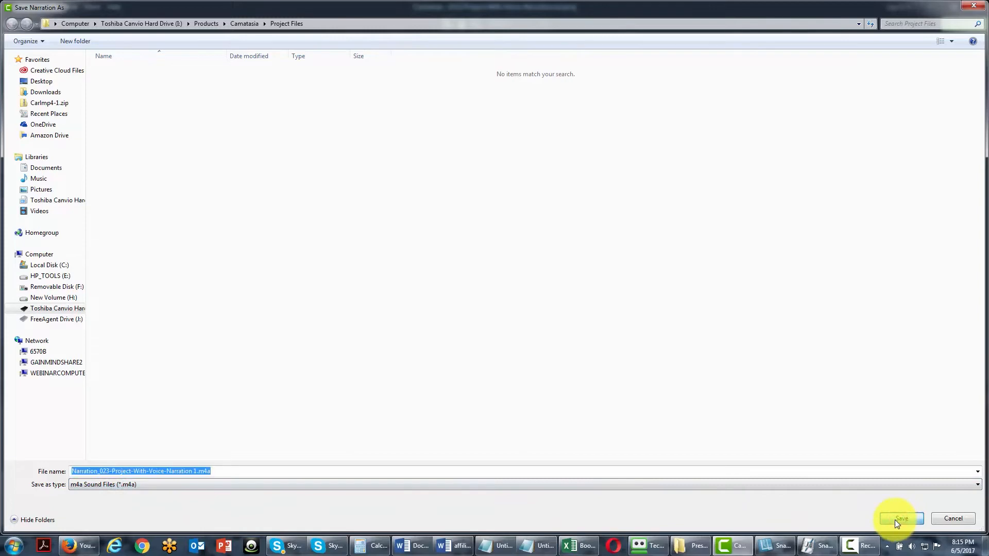
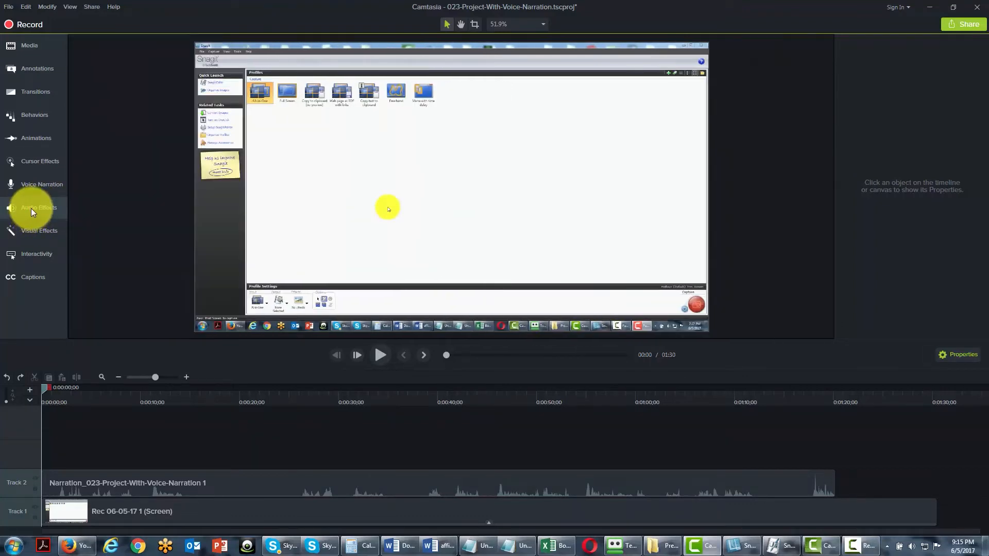
Apply Noise Removal to the narration clip on Track 2, analyze its noise, and add Volume Leveling to the same clip.
left_click(31, 209)
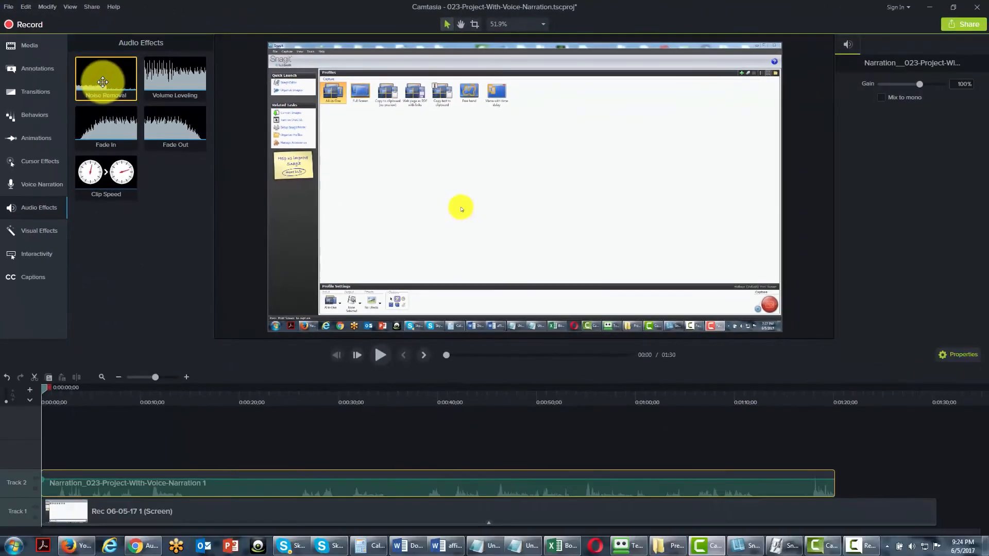
left_click_drag(103, 82, 66, 484)
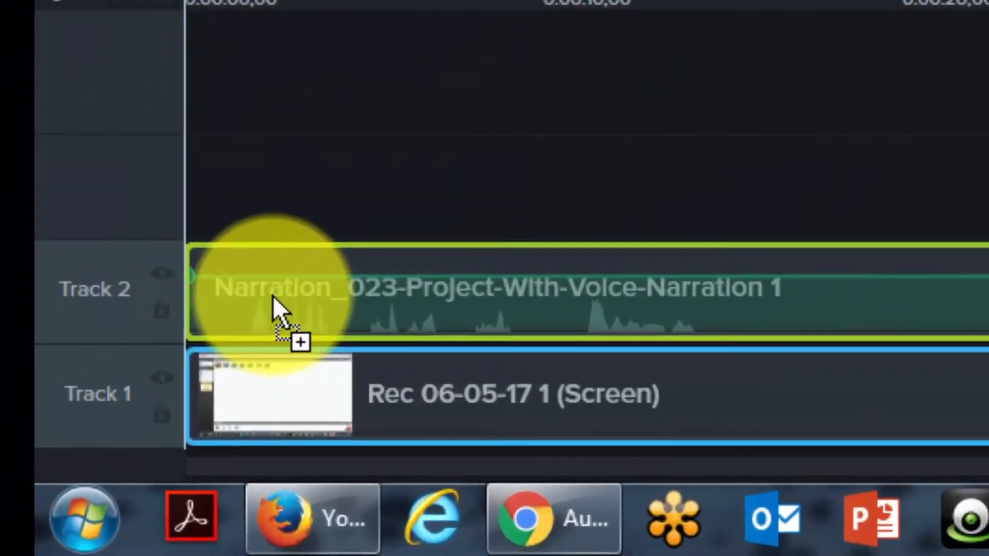
left_click_drag(273, 295, 275, 299)
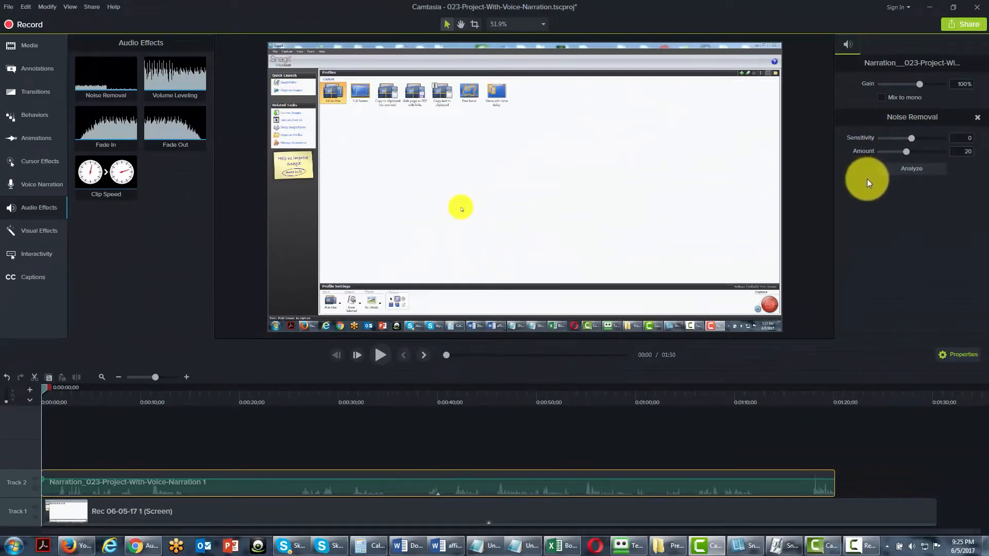
left_click(911, 170)
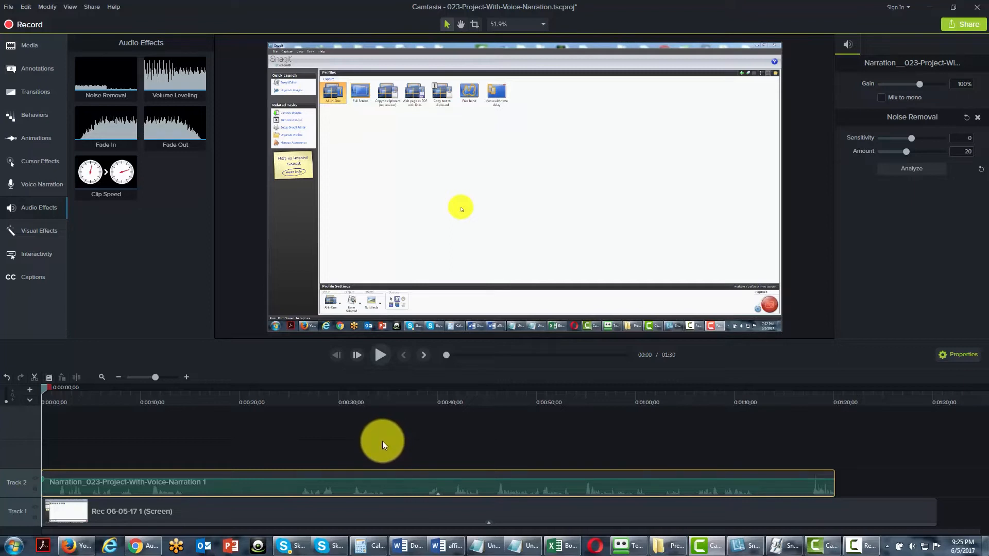
left_click(161, 67)
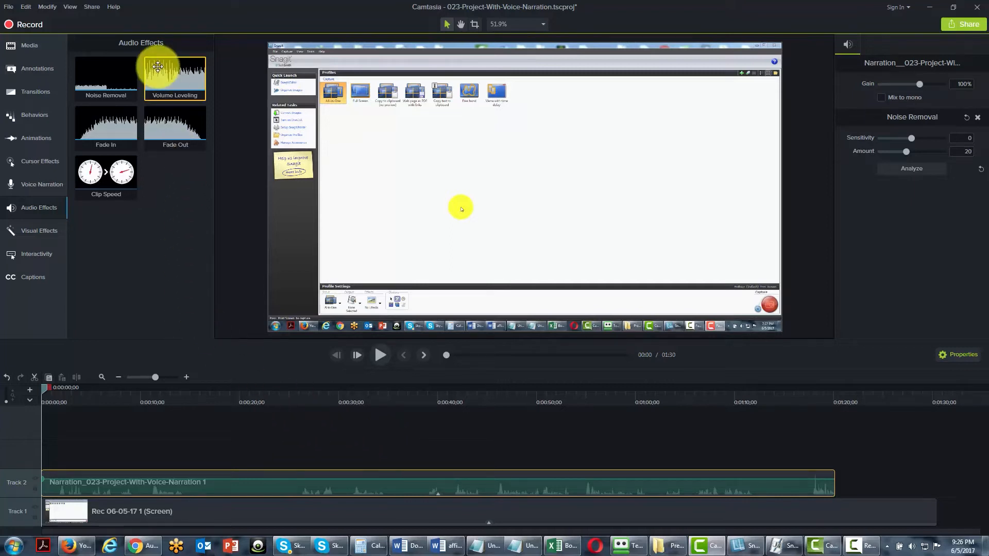
left_click_drag(164, 67, 82, 476)
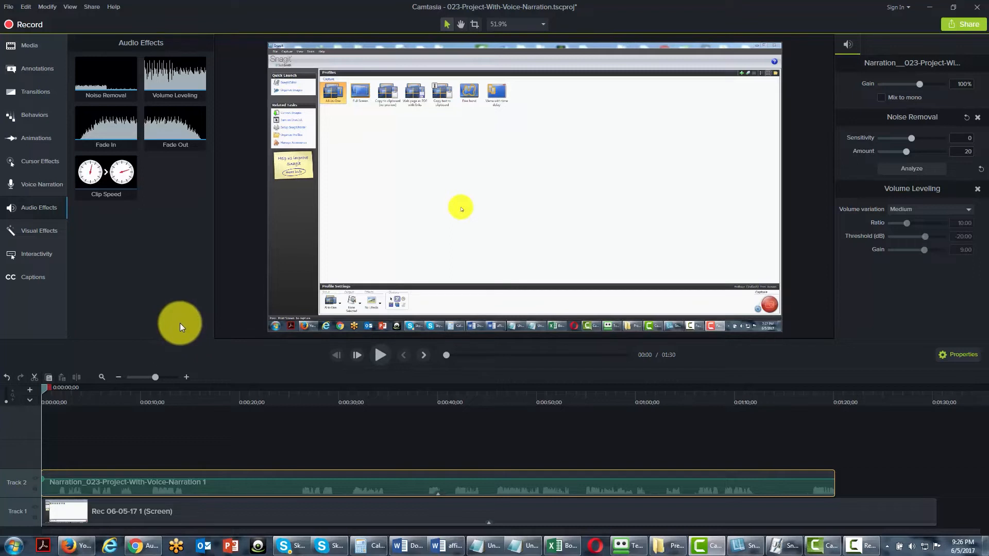
Add Fade Out and Fade In effects to the narration clip and adjust the fade-out's starting point.
left_click_drag(180, 133, 276, 481)
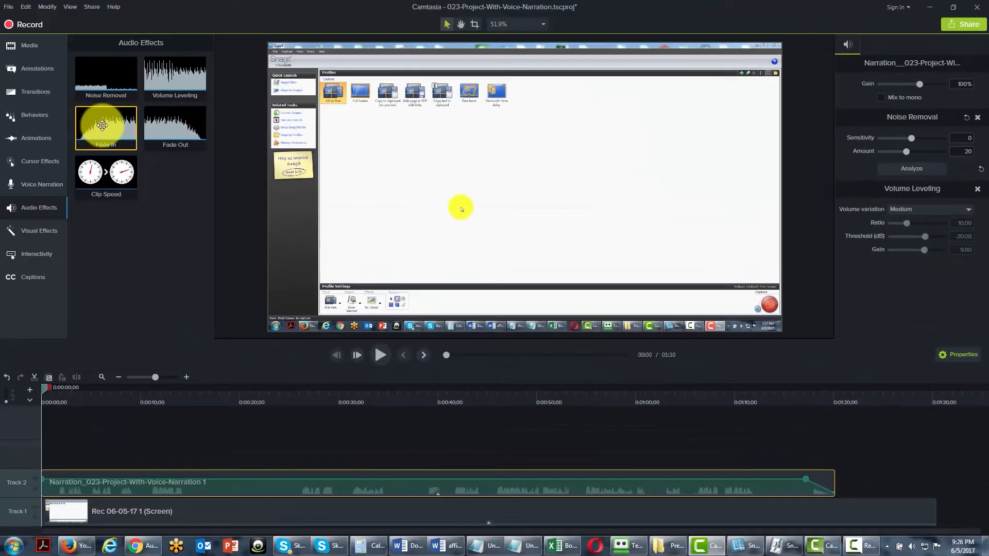
left_click_drag(103, 125, 60, 488)
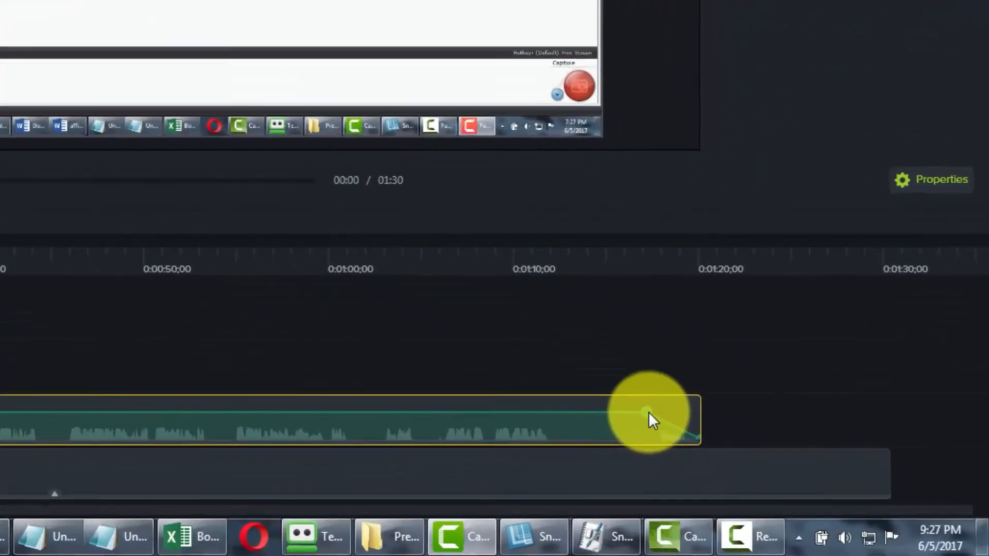
left_click_drag(805, 480, 802, 481)
mouse_move(454, 342)
left_mouse_down()
mouse_move(444, 350)
mouse_move(462, 338)
mouse_move(502, 335)
mouse_move(506, 344)
mouse_move(466, 340)
left_mouse_up()
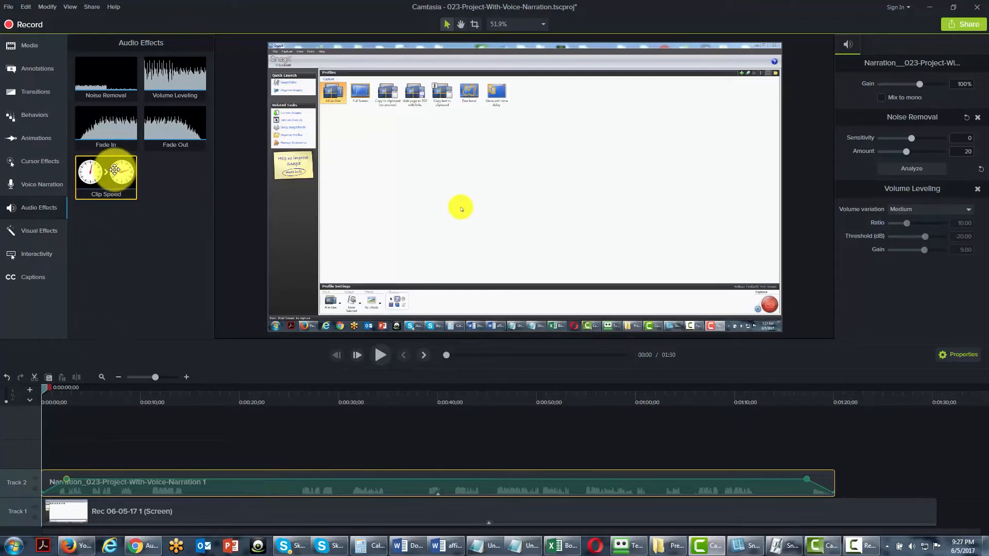
Apply Clip Speed to the narration clip and set the seconds of its duration to 30.
left_click_drag(113, 178, 97, 468)
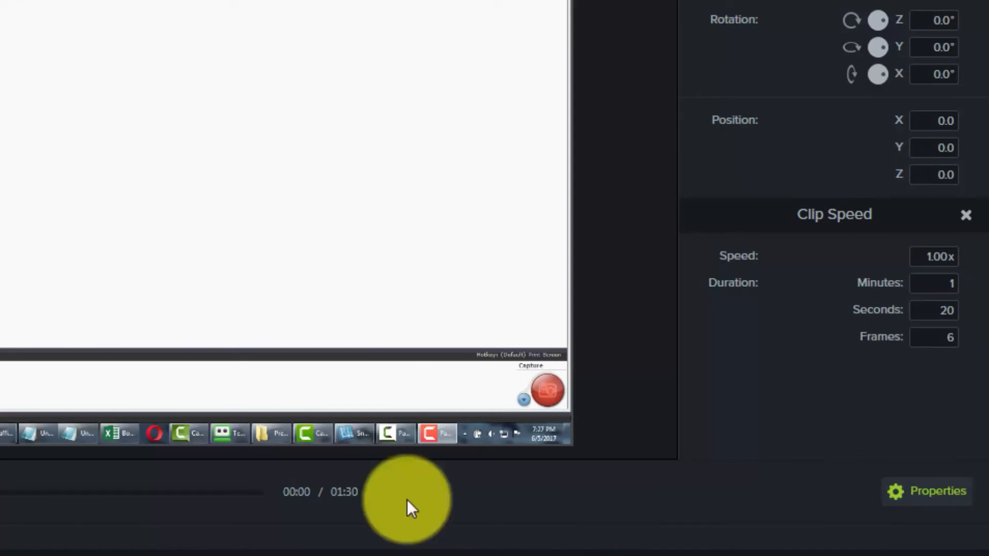
left_click(947, 309)
type("30")
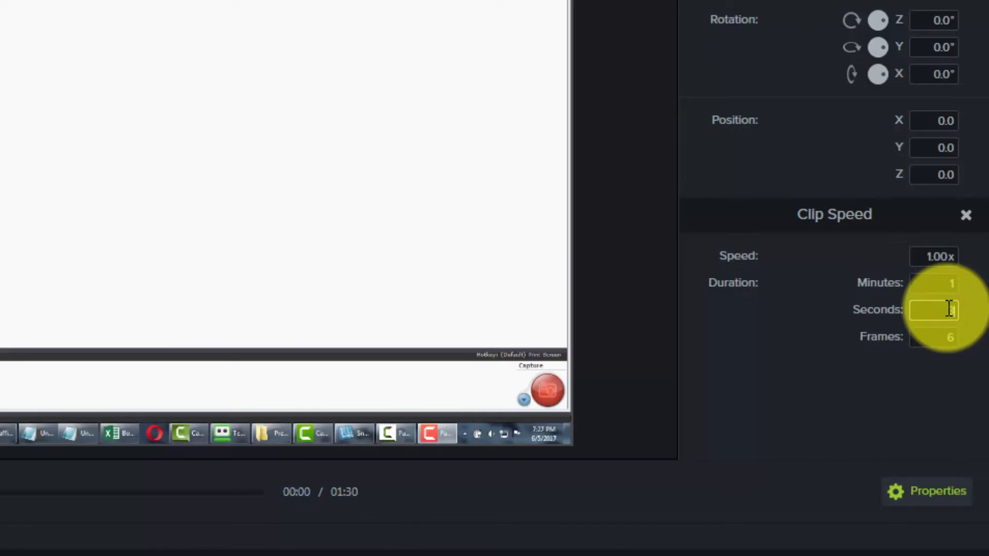
left_click(946, 372)
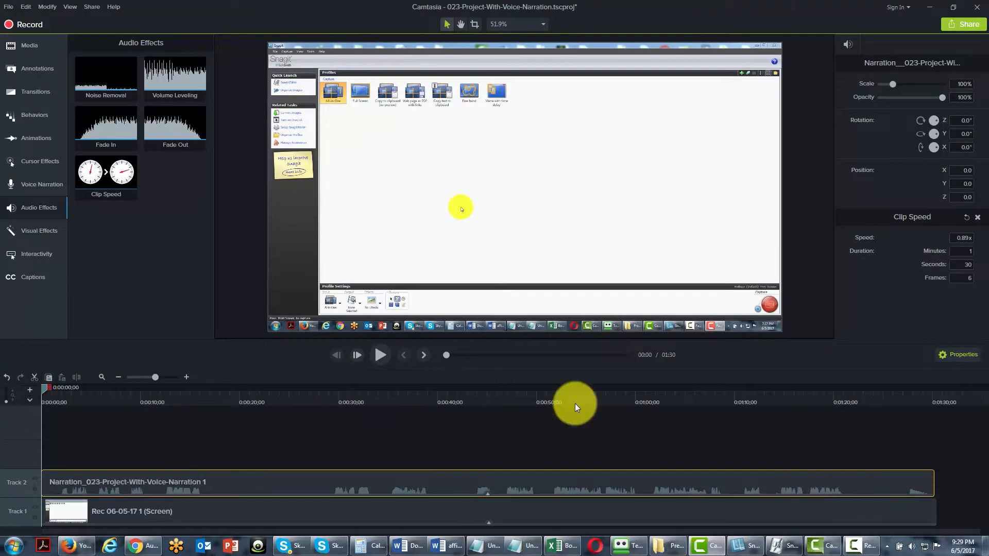
Set the seconds of the narration clip's Clip Speed duration to 10.
left_click(949, 265)
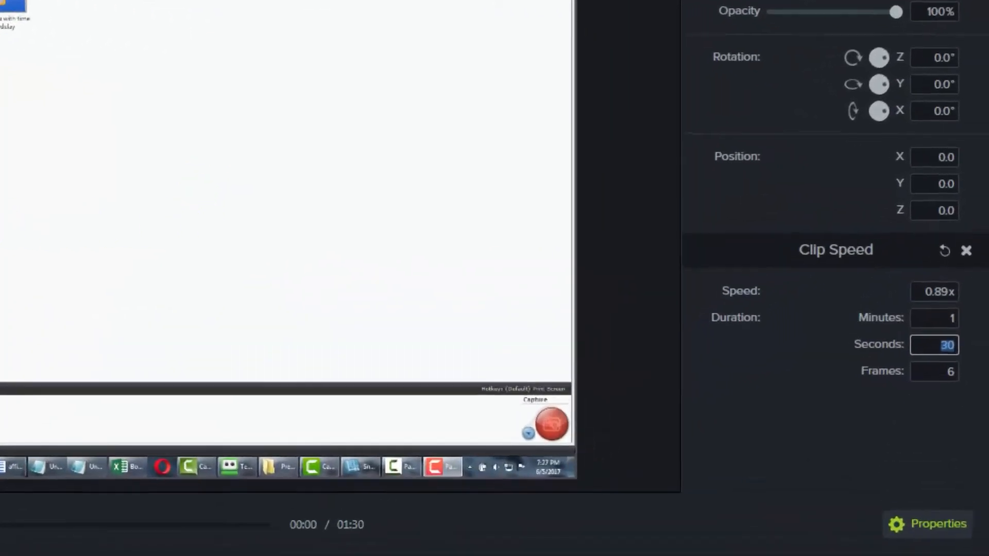
type("10")
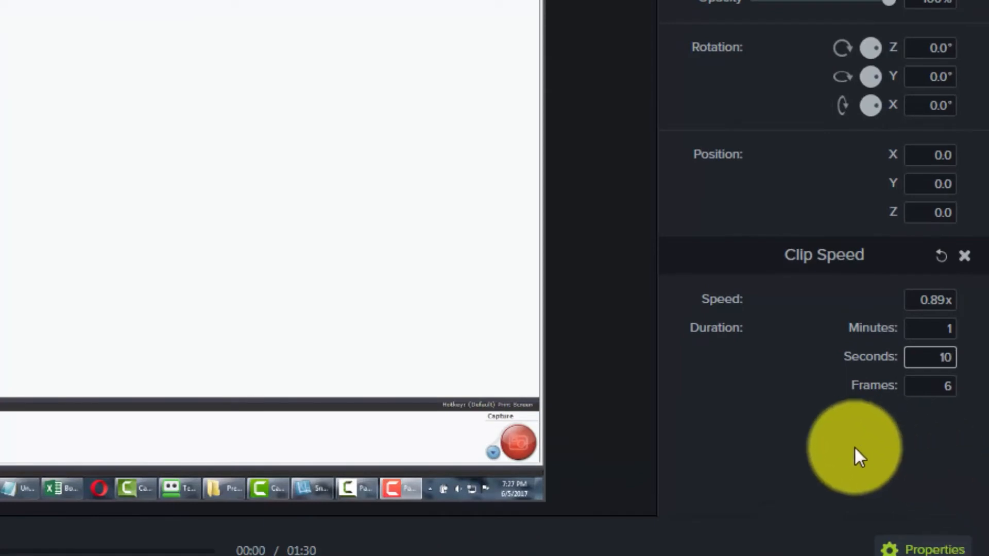
left_click(812, 453)
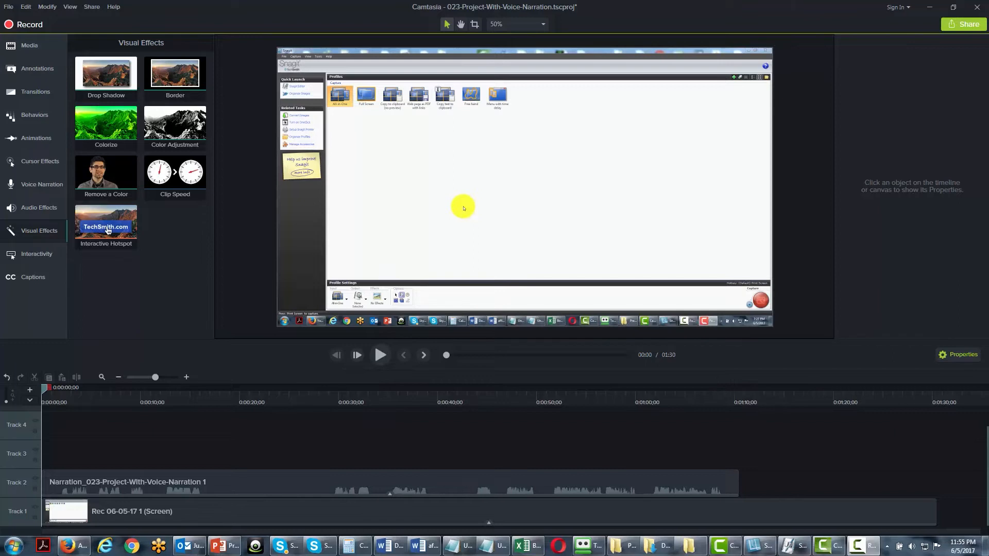
Add a red speech-bubble callout over the recording at the timeline start and extend its duration to about 13.5 seconds.
left_click(45, 234)
left_click(45, 233)
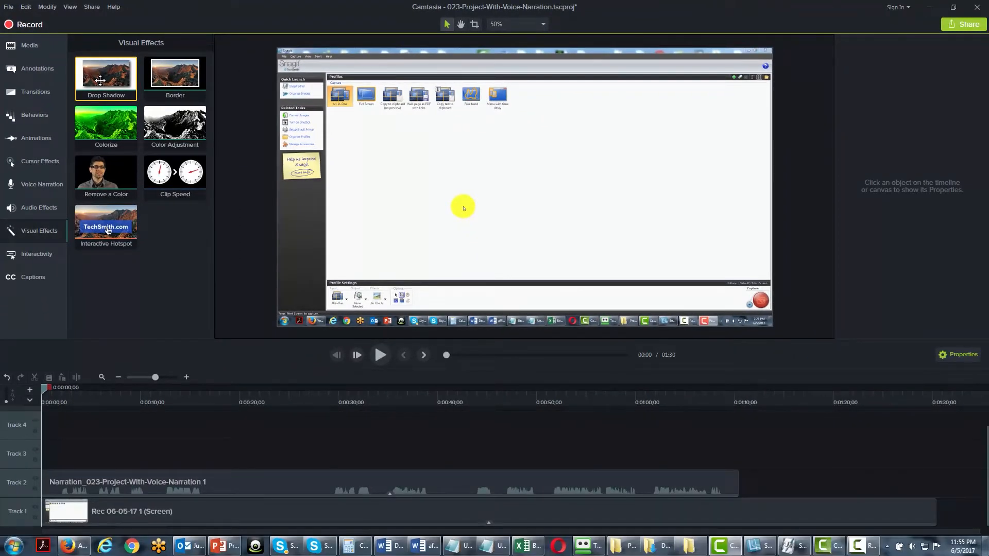
left_click(42, 69)
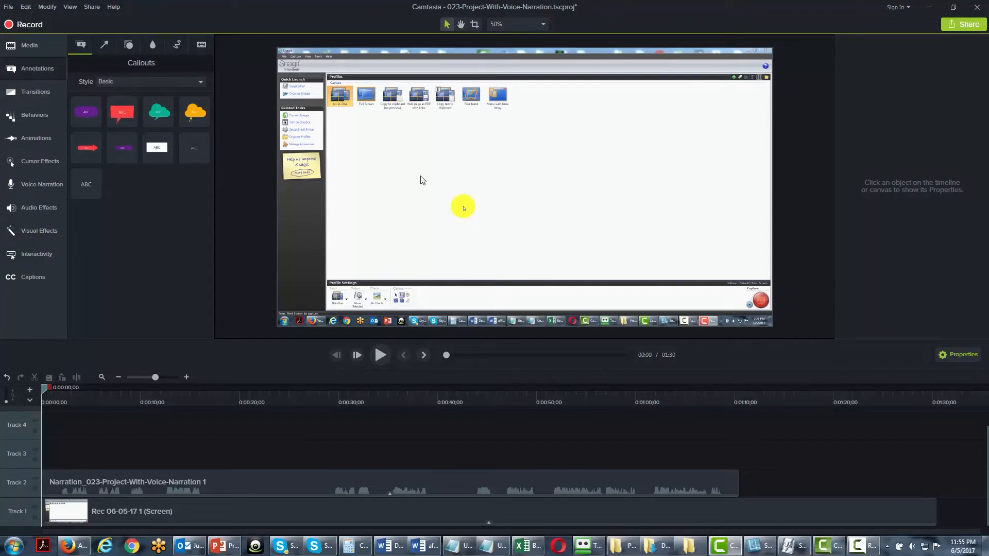
left_click_drag(117, 110, 546, 171)
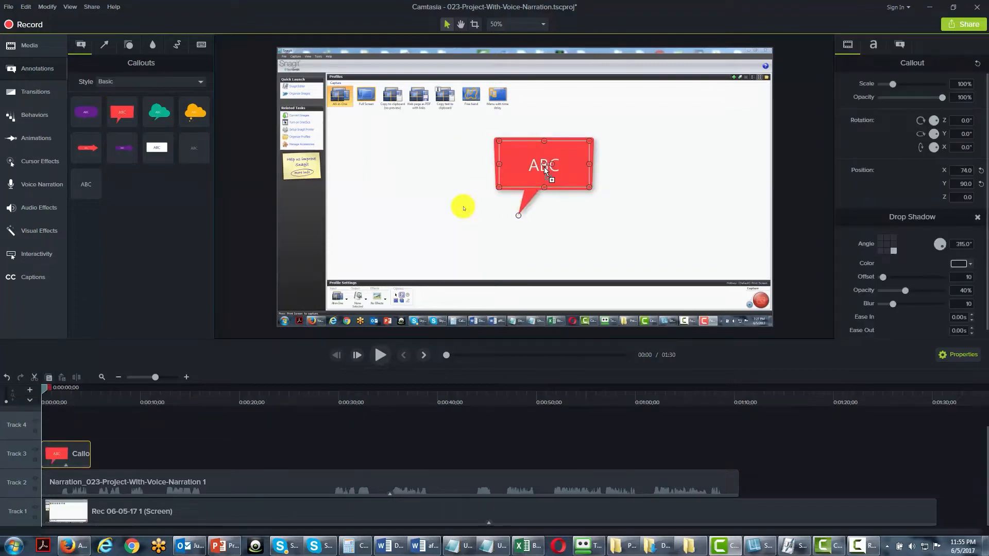
left_click_drag(91, 453, 175, 454)
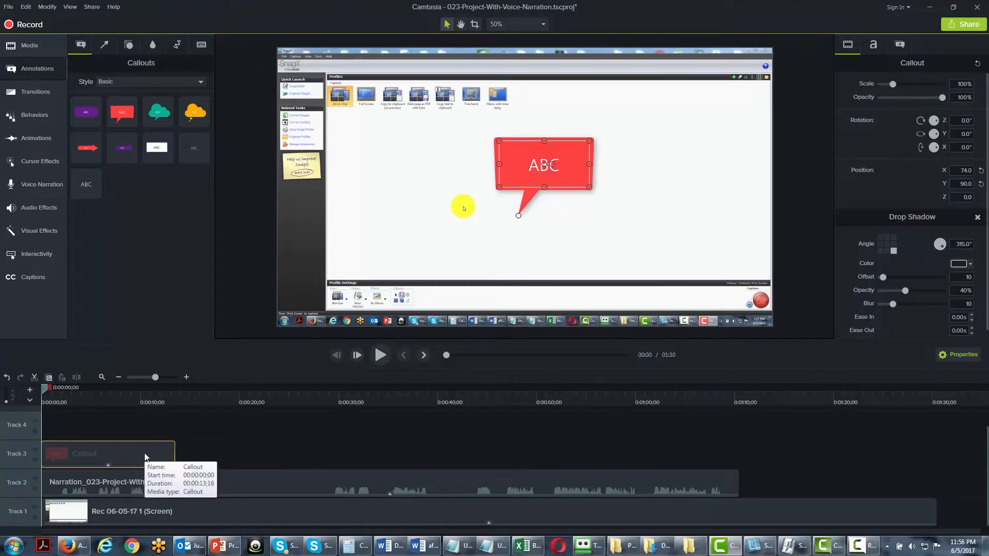
Apply Drop Shadow to the callout with offset 56, adjust its opacity, blur and ease in, and disable Track 3.
left_click(32, 230)
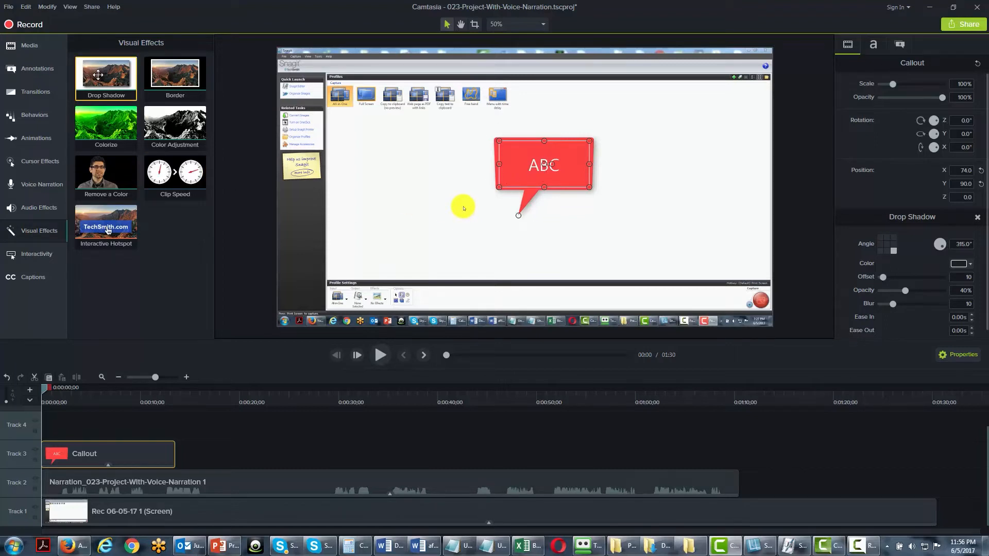
left_click_drag(102, 85, 74, 458)
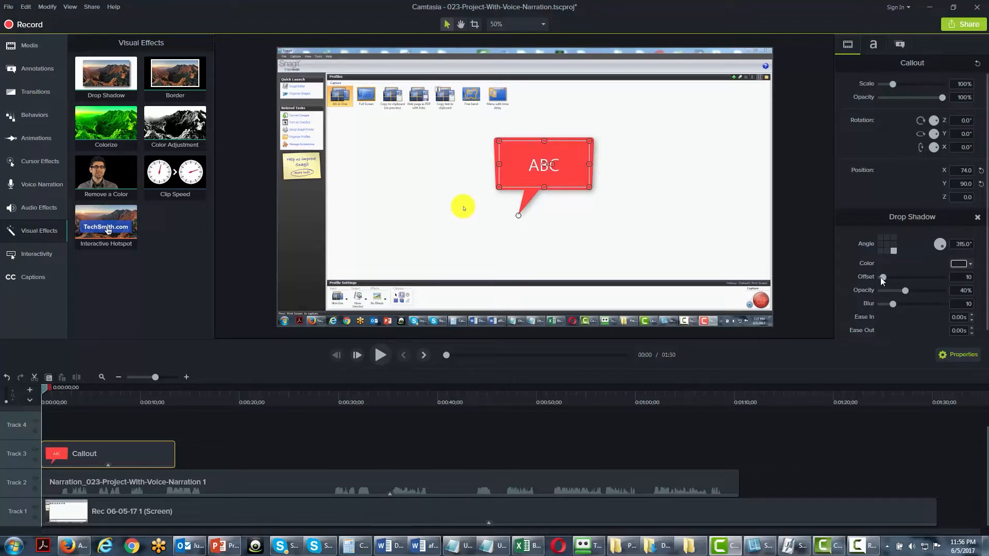
left_click_drag(883, 277, 894, 277)
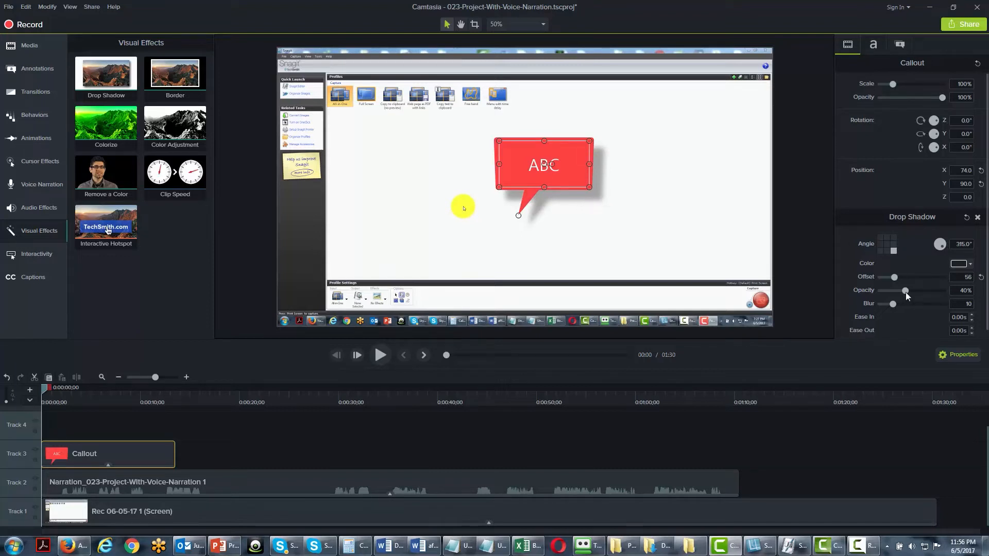
mouse_move(908, 291)
left_mouse_down()
mouse_move(925, 289)
mouse_move(908, 292)
left_mouse_up()
left_click_drag(916, 303, 916, 304)
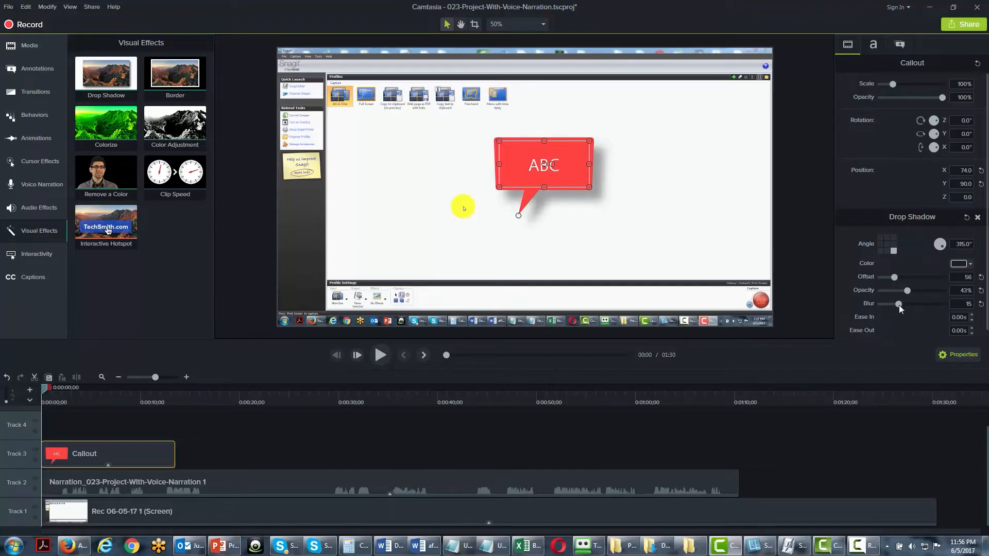
left_click(960, 317)
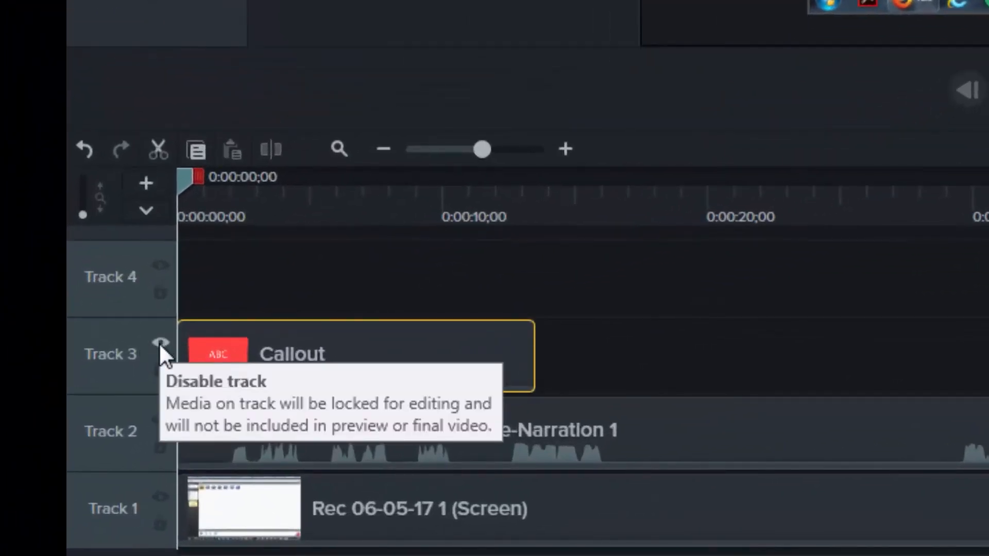
left_click(160, 342)
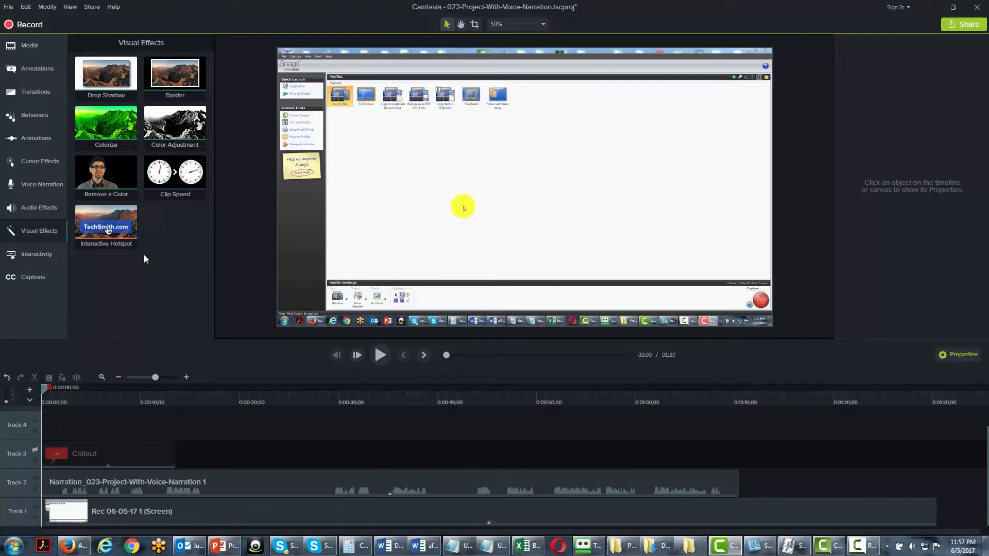
Place mountain.jpg on Track 4 at the timeline start, scaled to 66.1% at X 91.1, Y 20.0, and extend it to about 21 seconds.
left_click(24, 45)
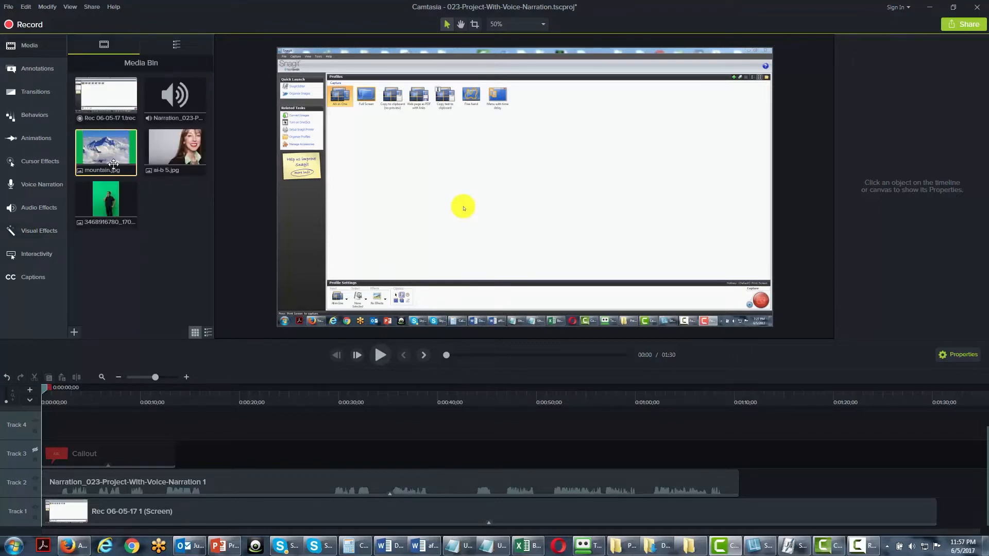
left_click_drag(146, 162, 549, 175)
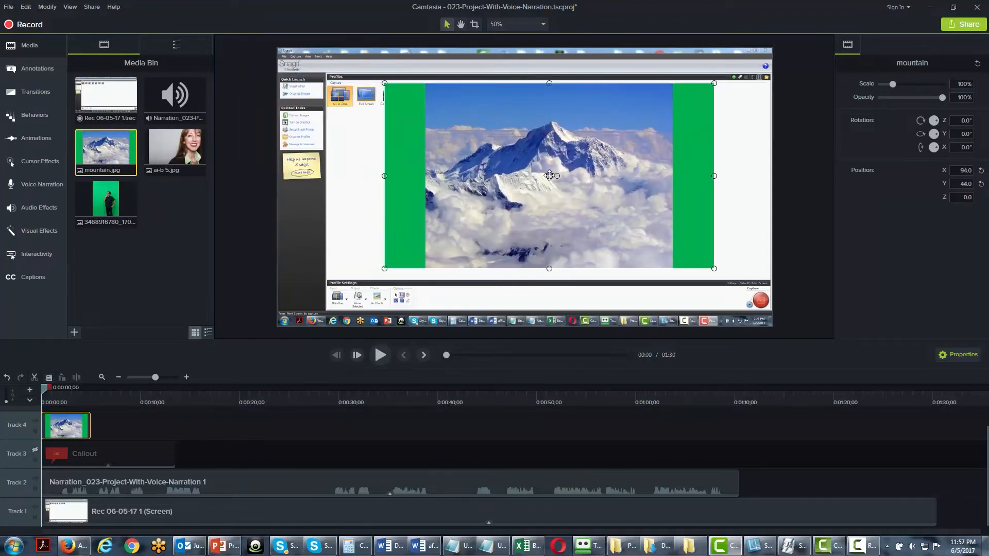
left_click_drag(714, 81, 602, 142)
left_click_drag(501, 183, 593, 124)
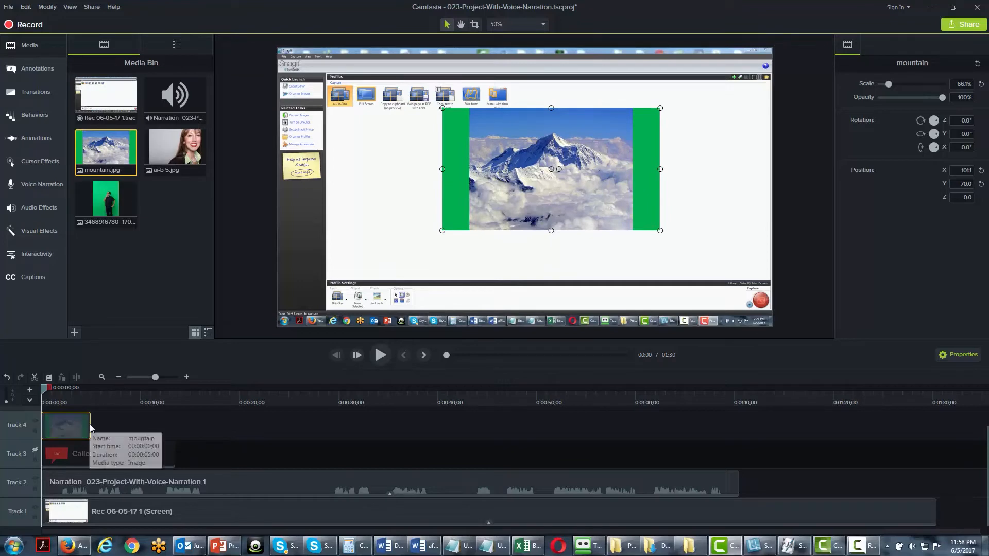
left_click_drag(90, 428, 250, 426)
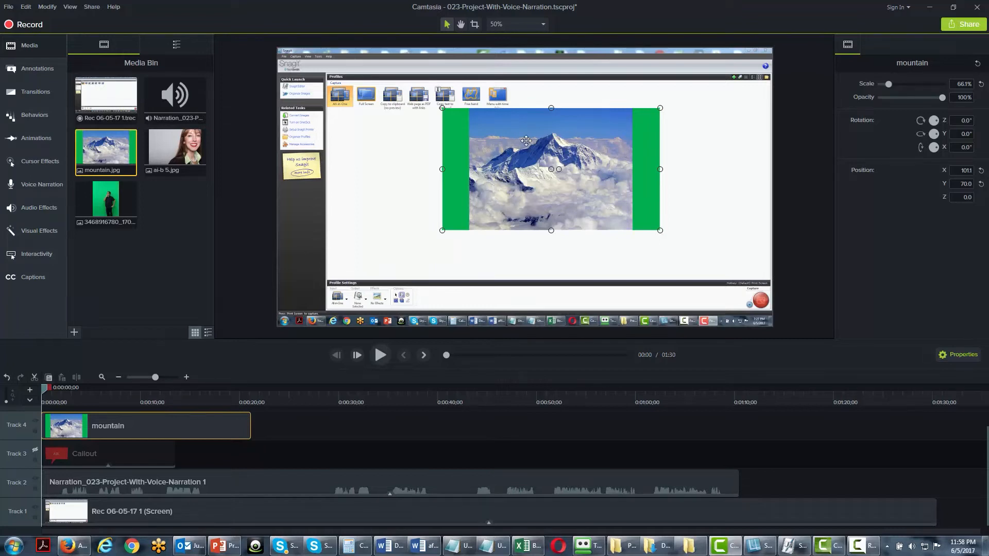
left_click_drag(520, 128, 478, 125)
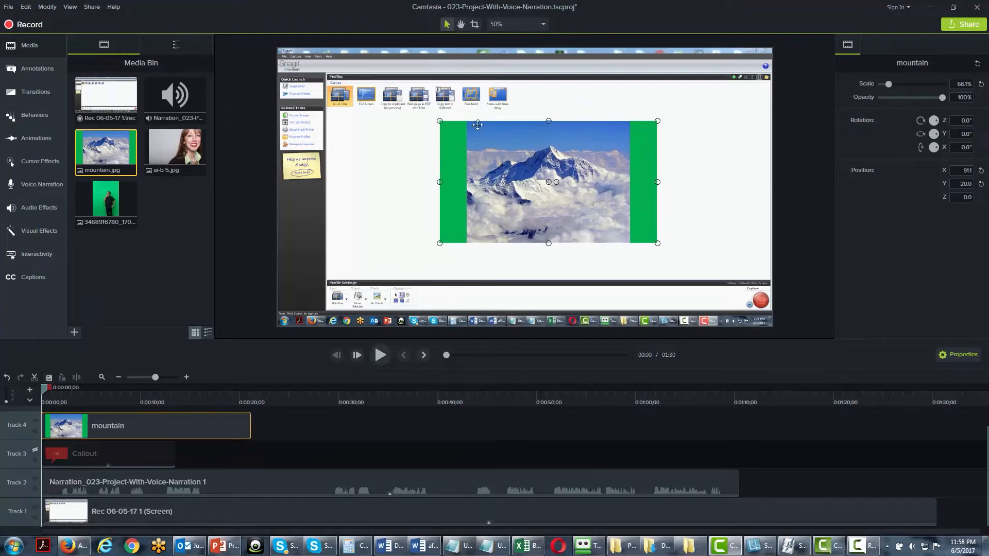
Add a purple Border effect with thickness 9 to the mountain image.
left_click(58, 236)
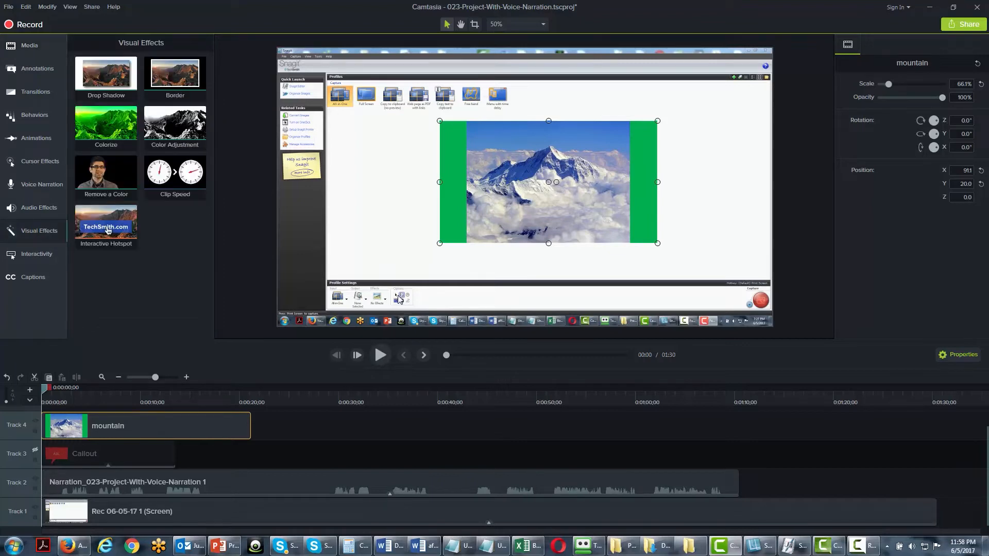
left_click_drag(198, 77, 107, 420)
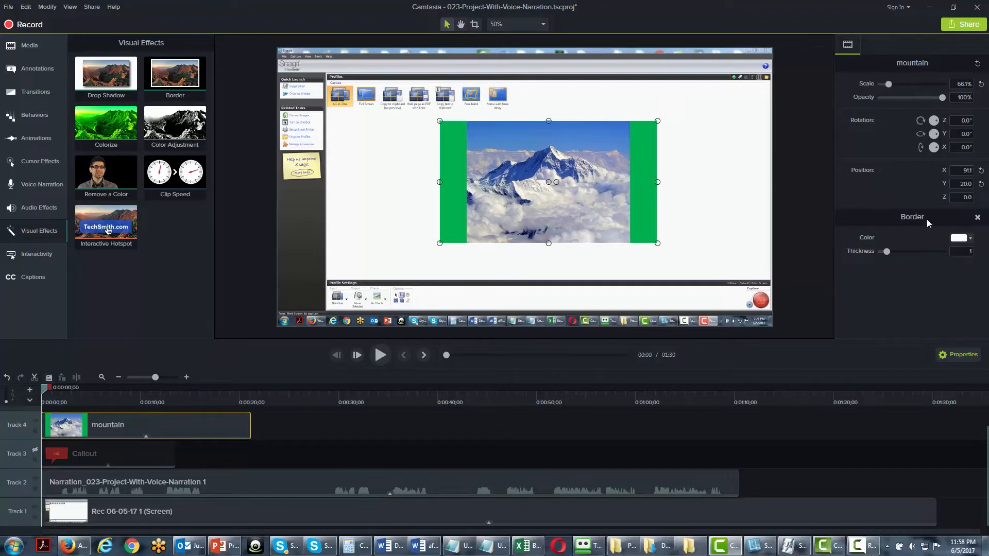
left_click(971, 240)
left_click(924, 259)
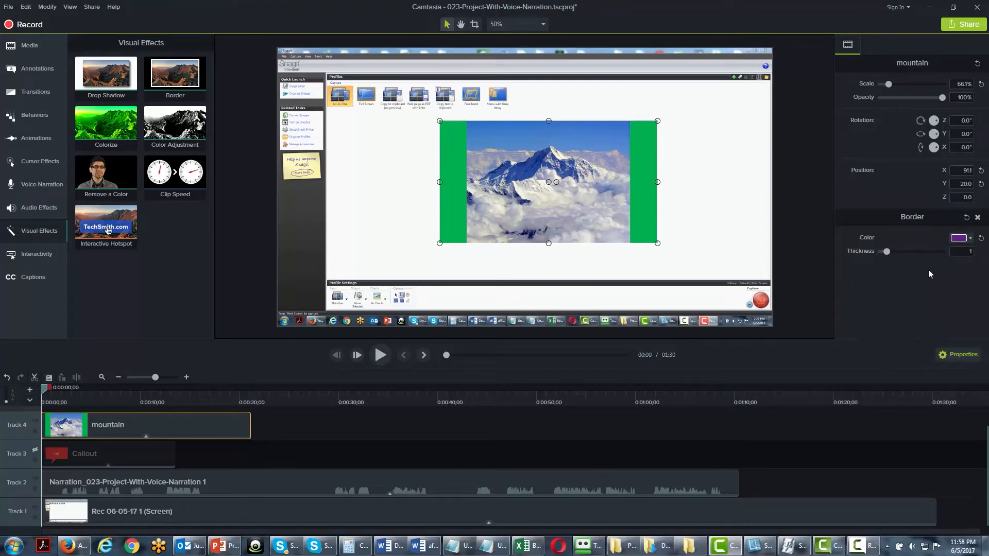
left_click_drag(886, 252, 928, 252)
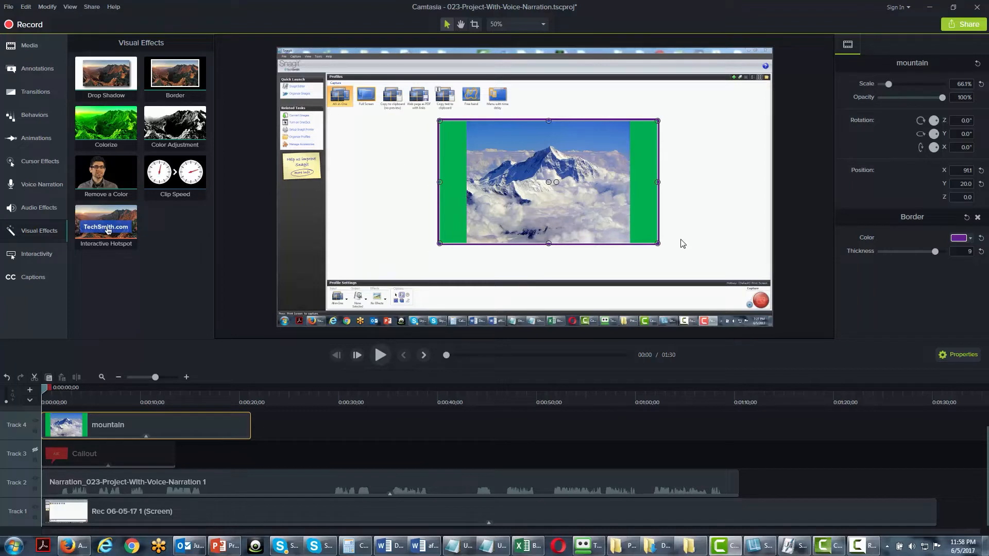
Disable Track 4 and apply a Colorize effect in red to the screen recording clip on Track 1.
left_click(35, 422)
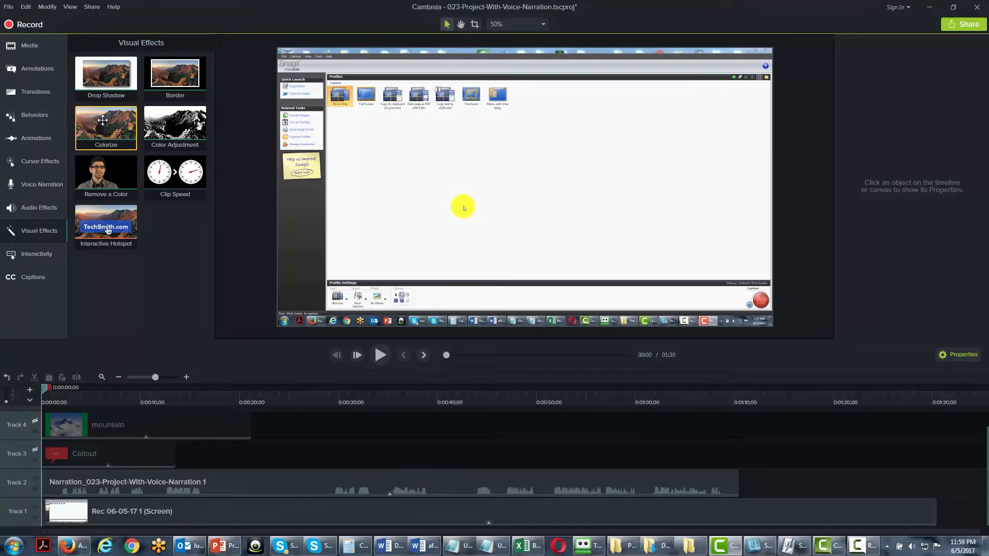
left_click_drag(102, 120, 63, 509)
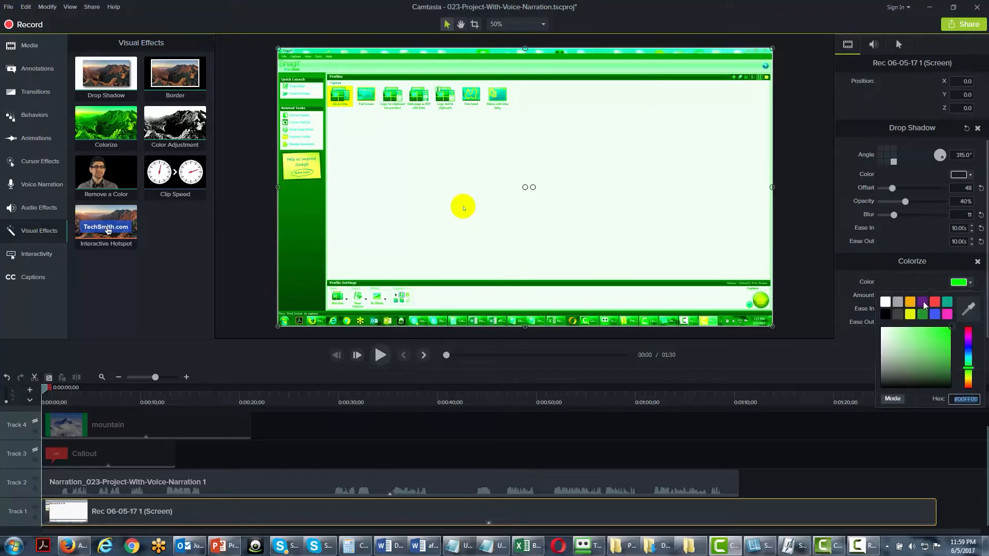
left_click(937, 302)
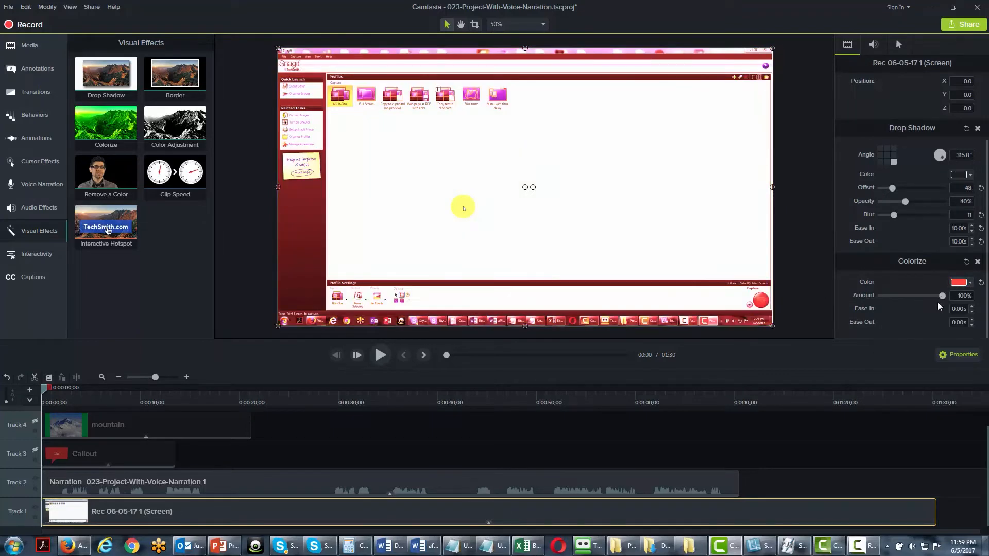
Reduce the Colorize amount to 31% and remove the Colorize effect from the screen recording clip on Track 1.
left_click_drag(939, 297, 898, 292)
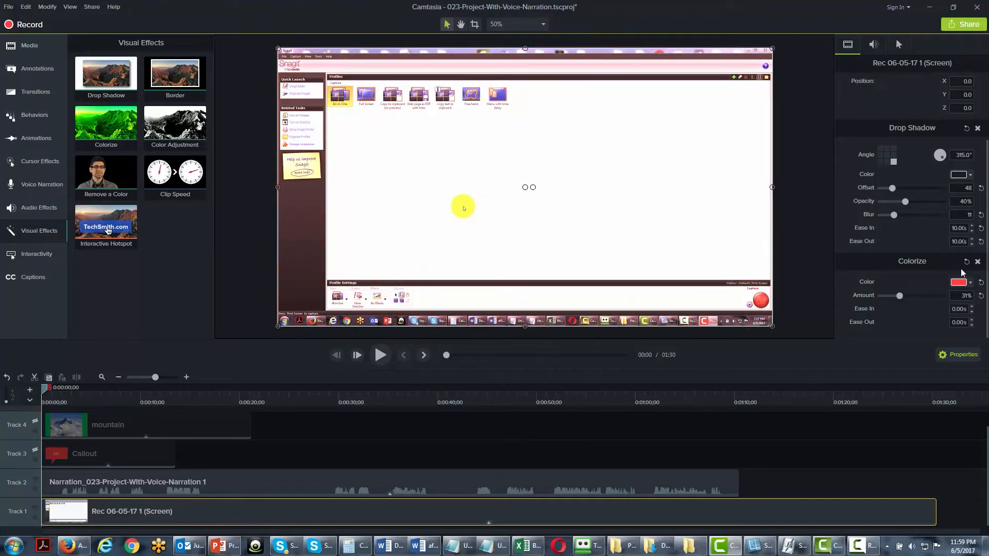
left_click(978, 263)
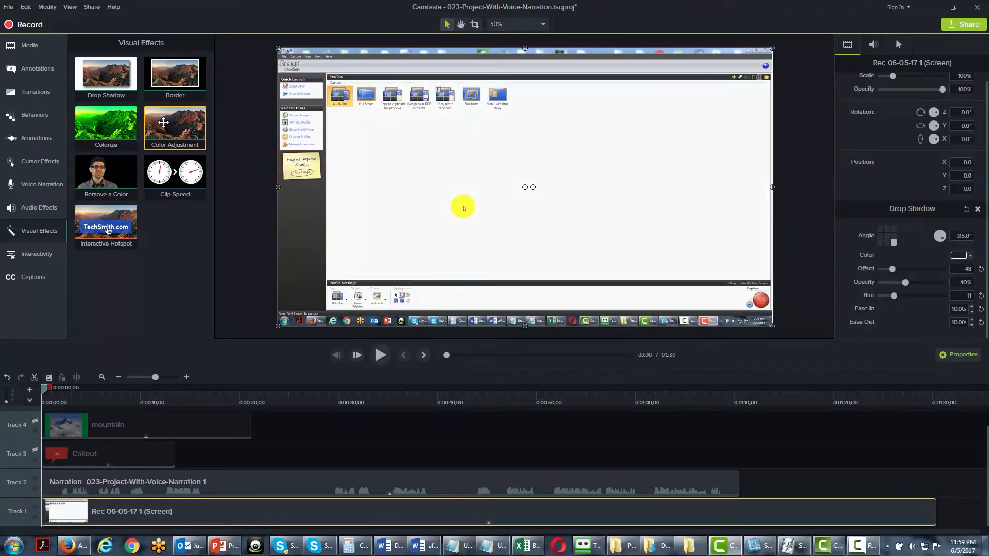
Try a Color Adjustment effect on the screen recording with brightness -48, contrast 126 and saturation 10, and remove it.
left_click_drag(166, 127, 104, 506)
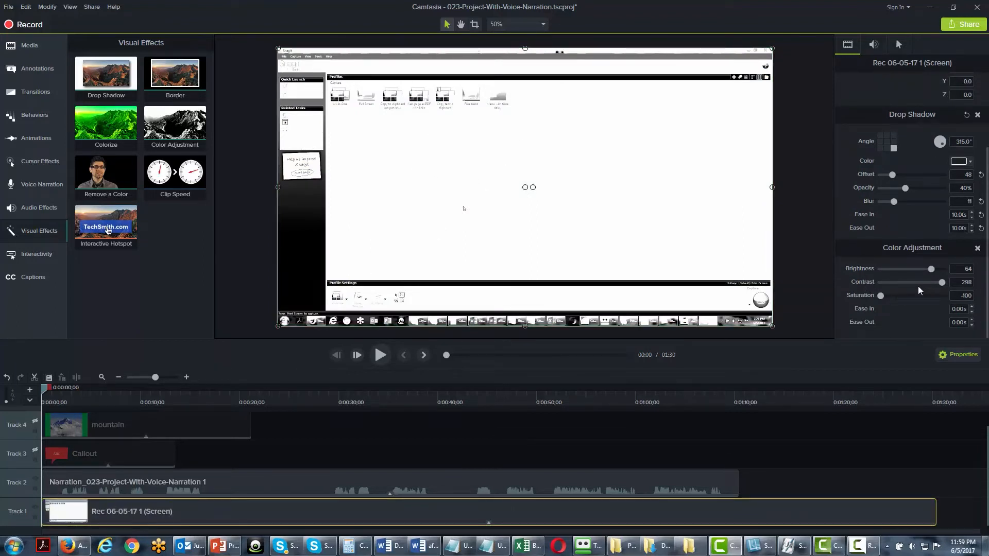
mouse_move(941, 281)
left_mouse_down()
mouse_move(910, 289)
mouse_move(942, 285)
left_mouse_up()
left_click_drag(880, 296, 943, 268)
left_click_drag(926, 296, 914, 296)
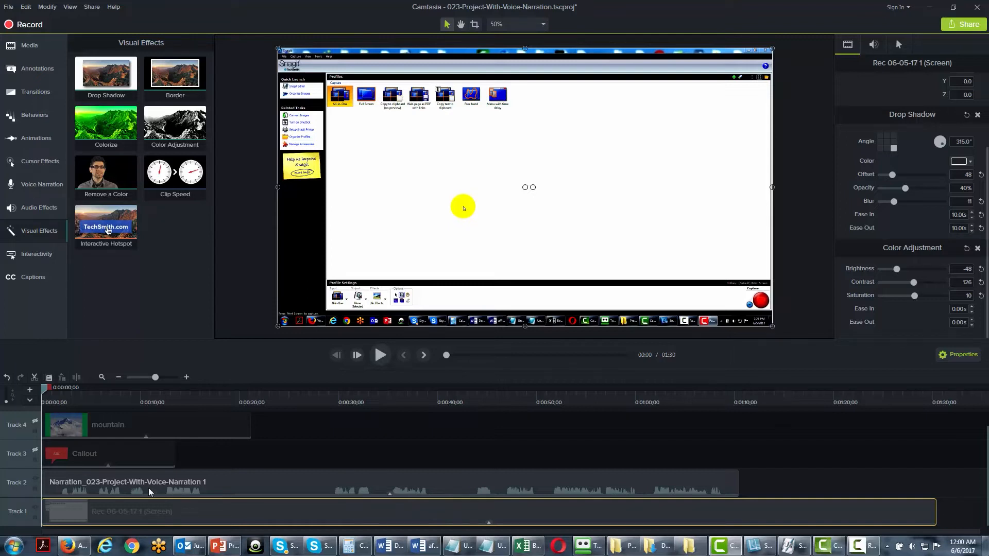
left_click(977, 249)
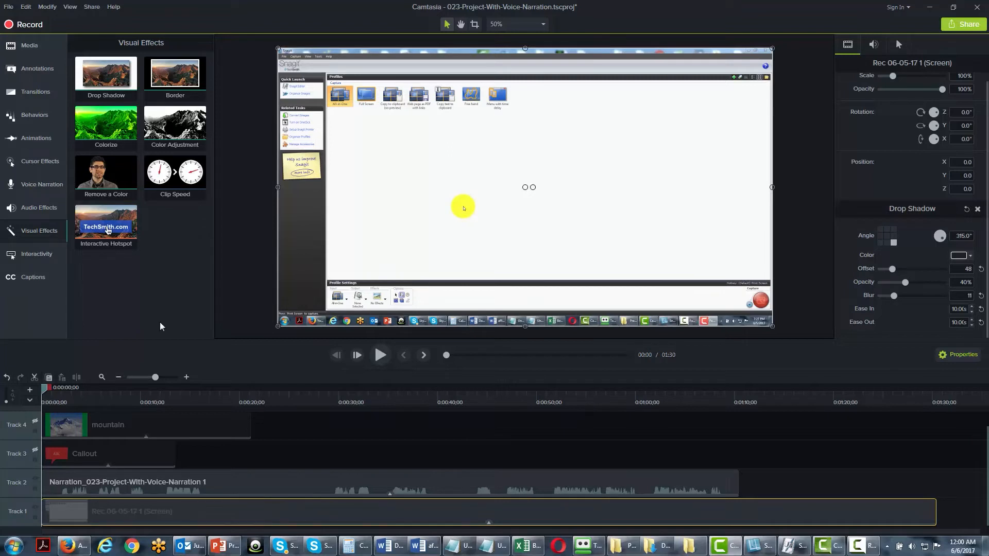
Add the green-screen image of the man from the media bin at the playhead and extend it to about 45 seconds.
left_click(33, 47)
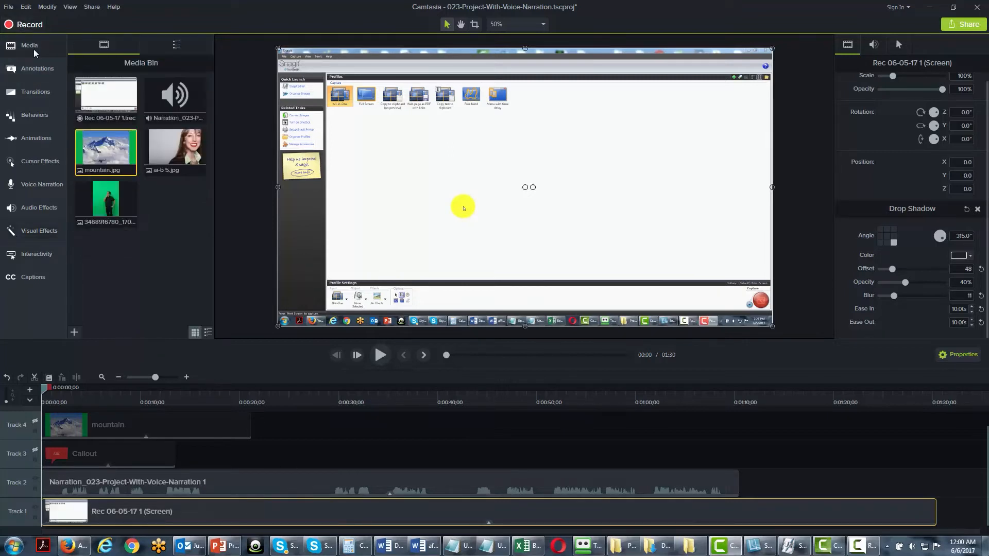
left_click(114, 201)
right_click(114, 204)
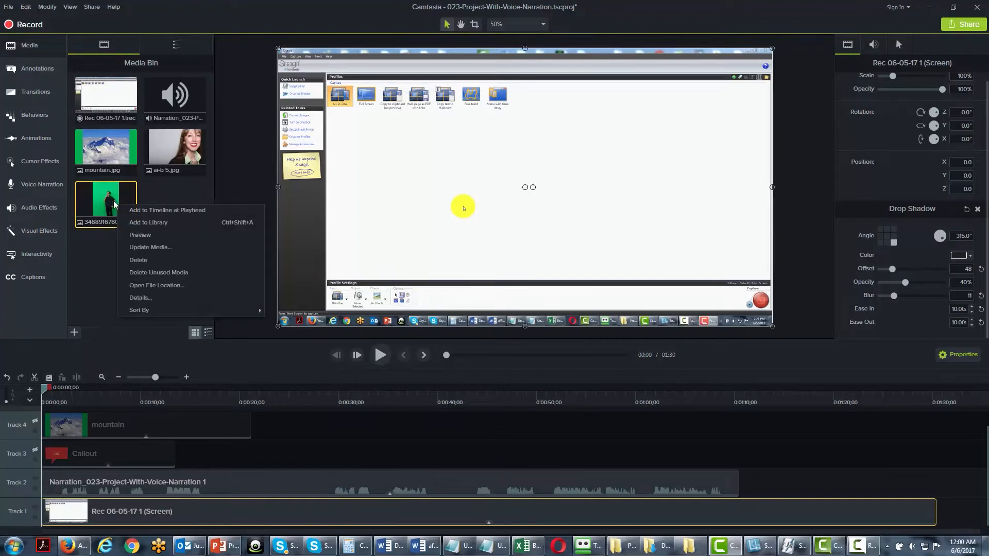
left_click(144, 209)
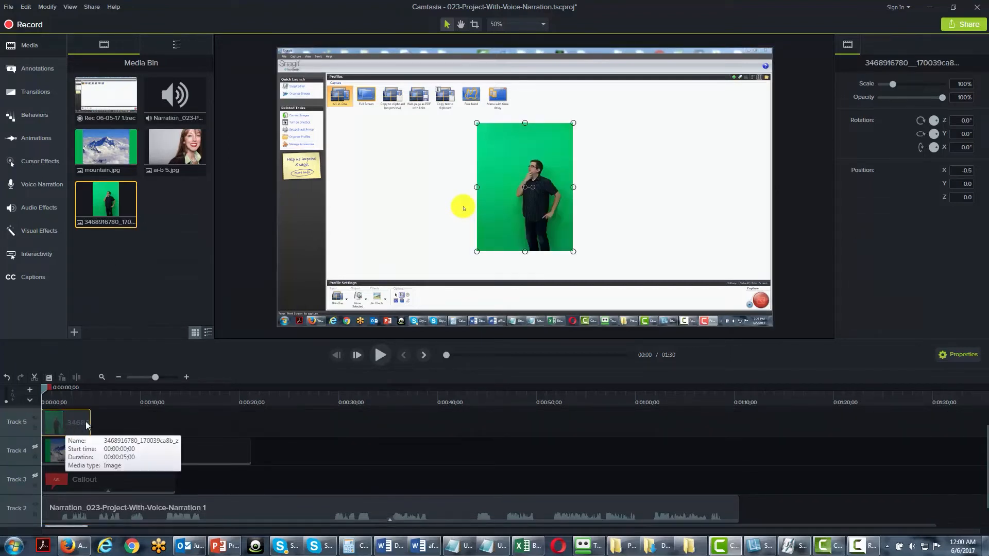
left_click_drag(90, 423, 486, 418)
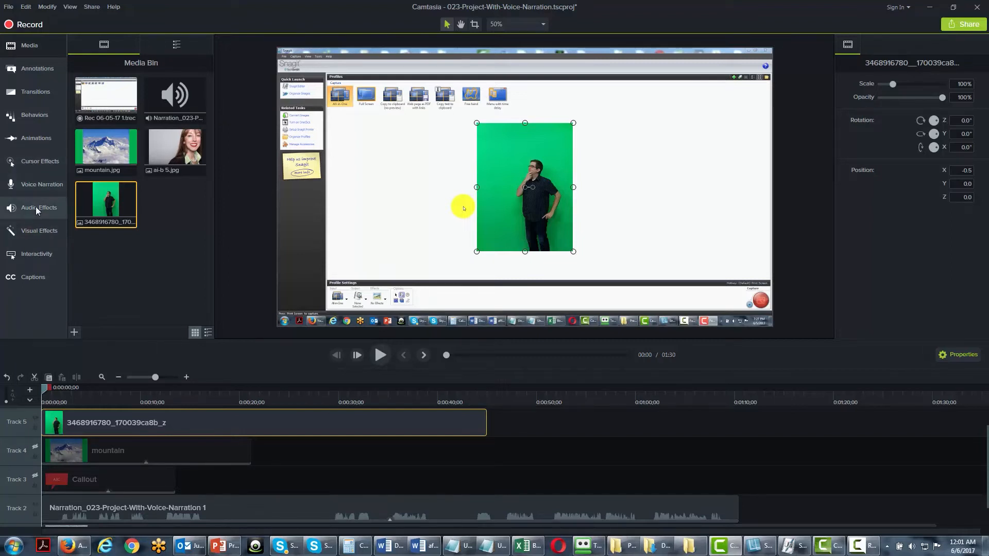
Apply the Remove a Color effect to the green-screen image and sample its green backdrop, #03C96B, as the color.
left_click(33, 231)
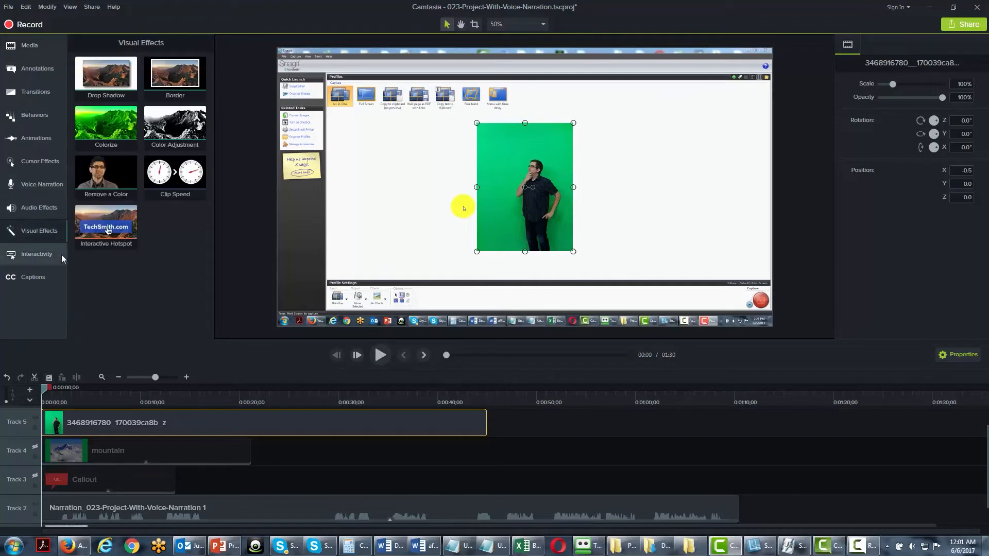
left_click_drag(98, 173, 93, 412)
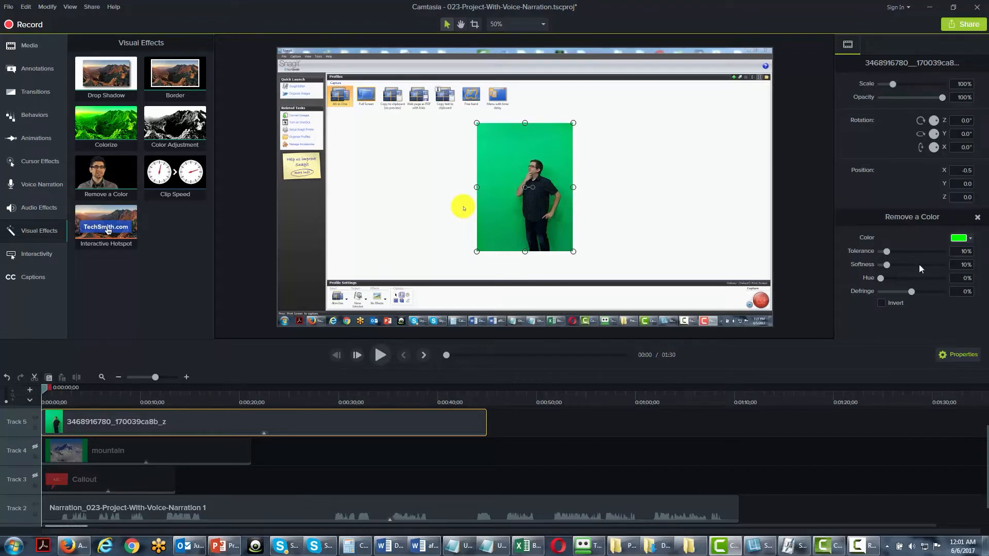
left_click(971, 239)
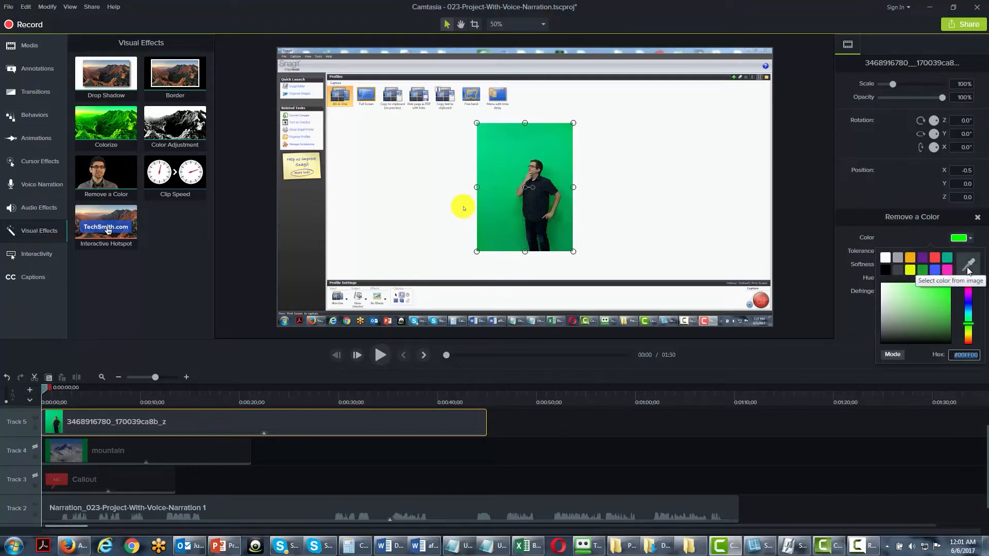
left_click(966, 272)
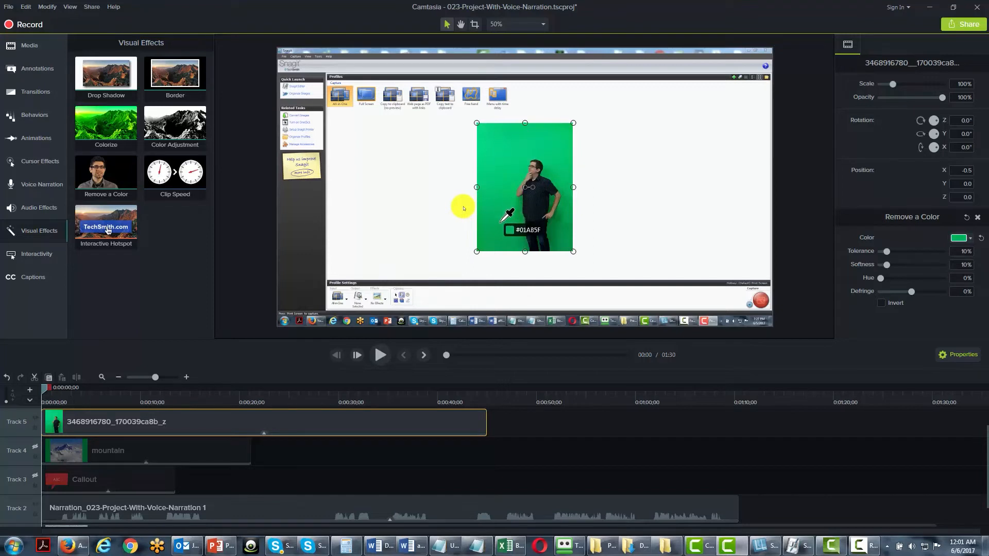
left_click(514, 178)
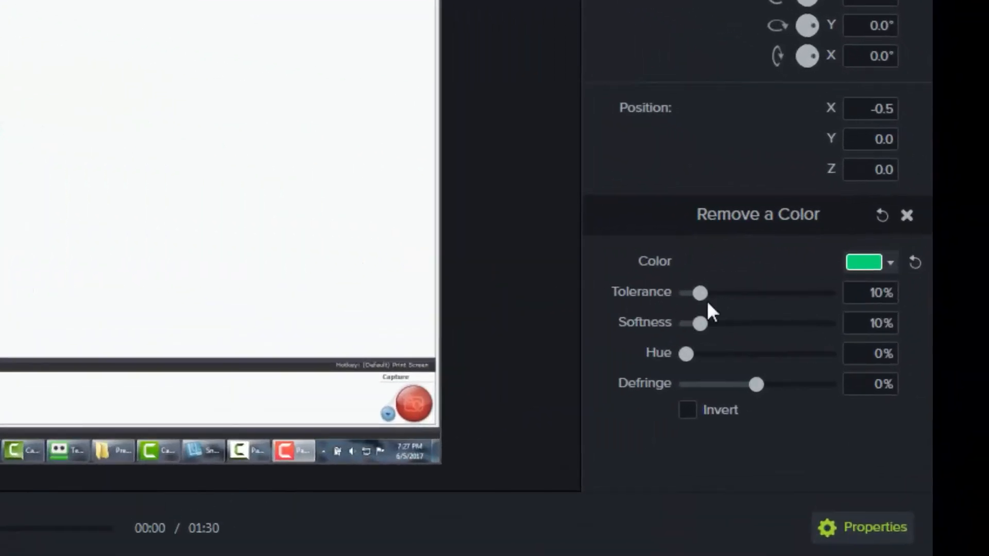
Set the Remove a Color tolerance to 41% and its softness to 11%.
left_click_drag(706, 295, 749, 288)
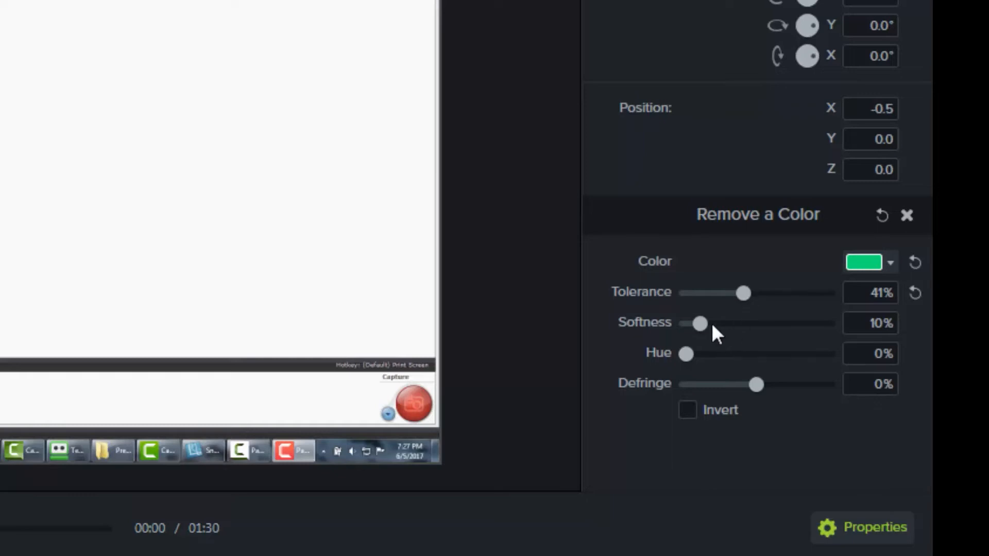
left_click_drag(707, 320, 717, 320)
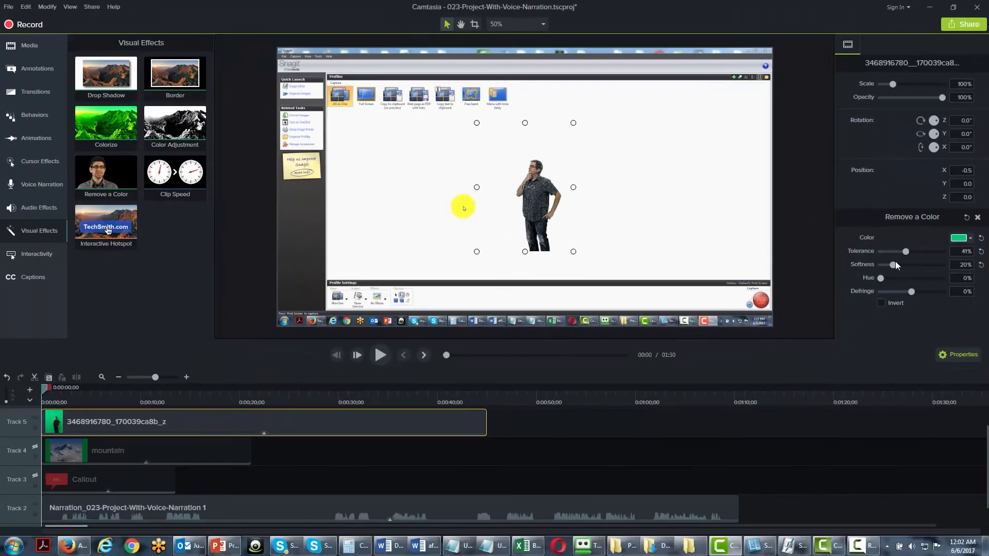
left_click_drag(895, 264, 892, 264)
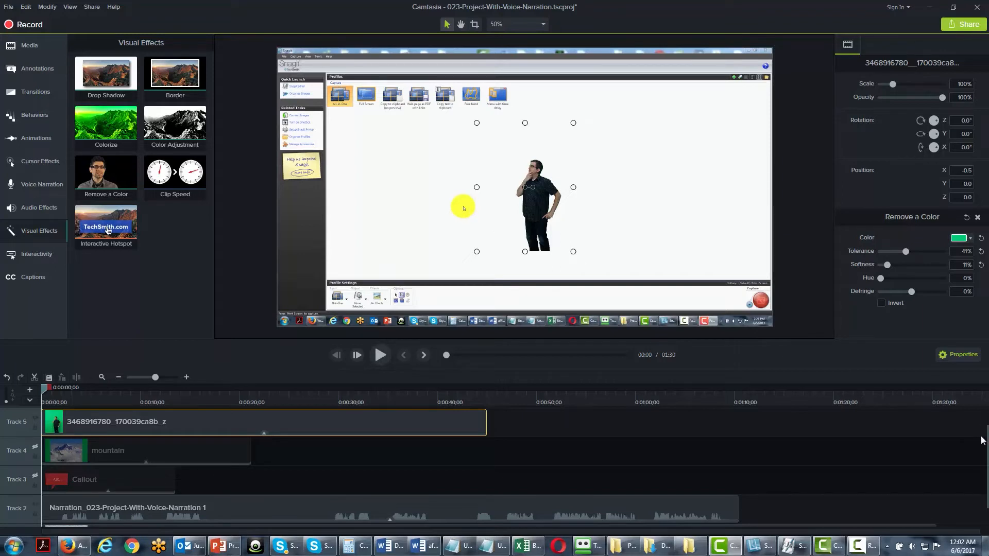
Apply Clip Speed to the screen recording on Track 1 and set its duration to 1 minute 25 seconds.
scroll(495, 467, "down", 1)
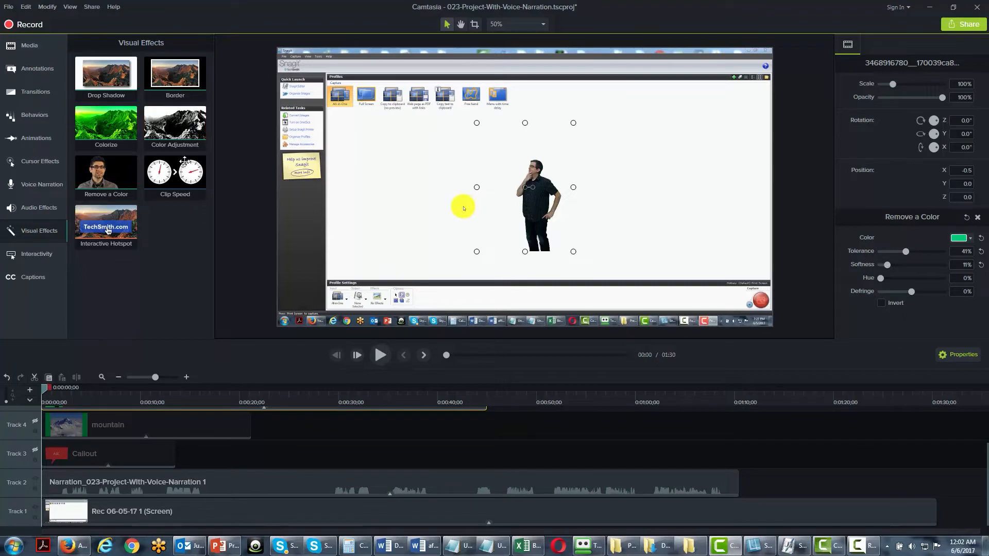
left_click_drag(180, 167, 156, 501)
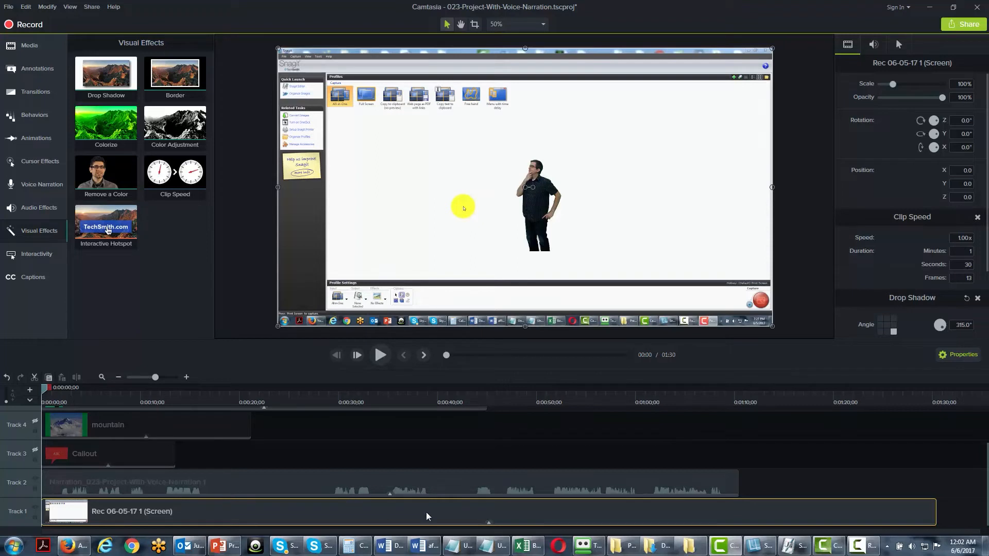
left_click(964, 265)
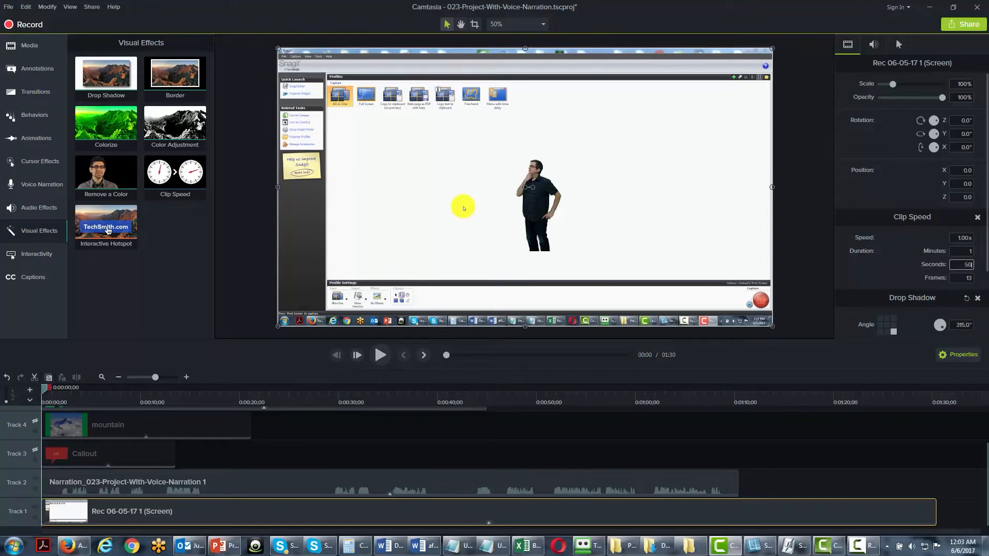
key("Return")
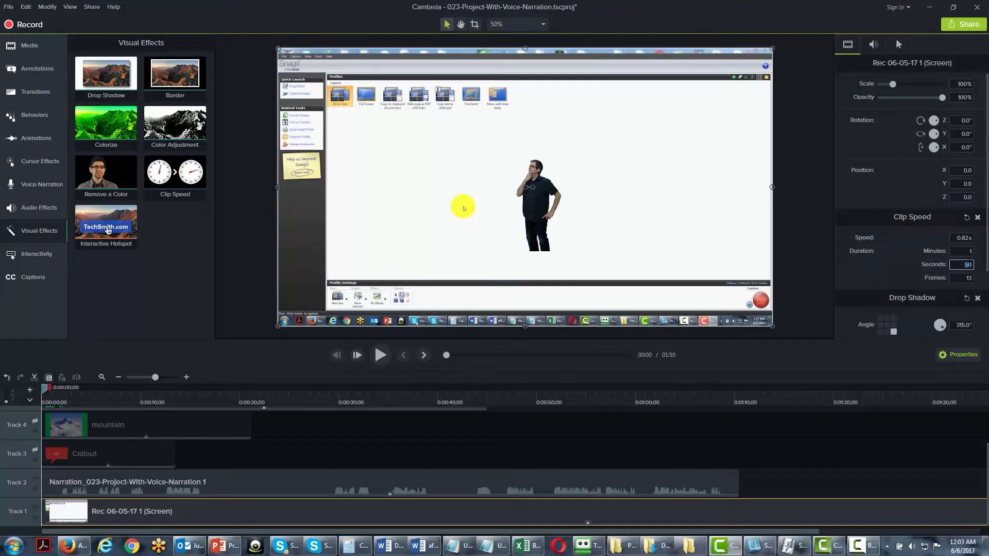
type("25")
key("Return")
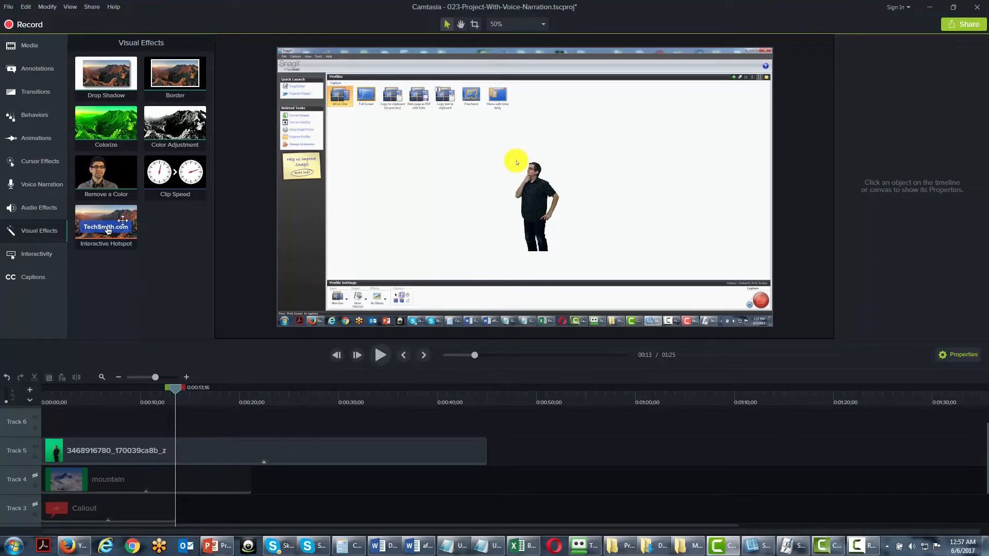
Add a transparent interactive hotspot at the playhead and a white rectangular callout beside the man reading "Click To Continue".
left_click(27, 66)
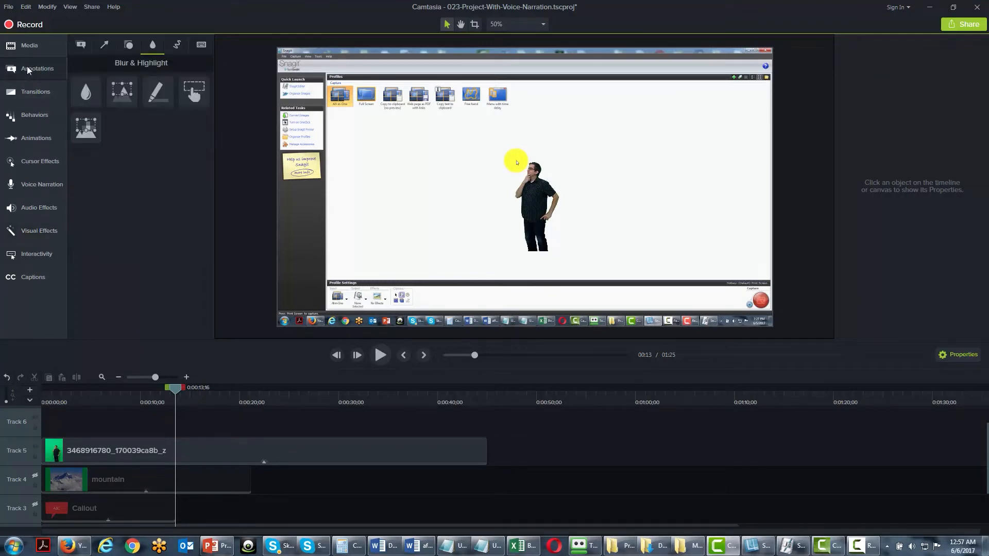
left_click(209, 101)
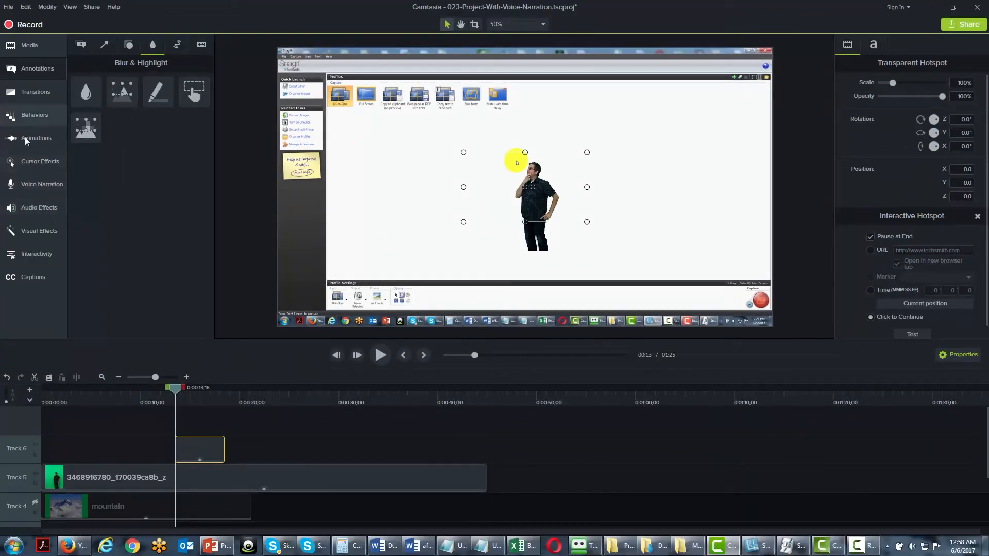
left_click(81, 44)
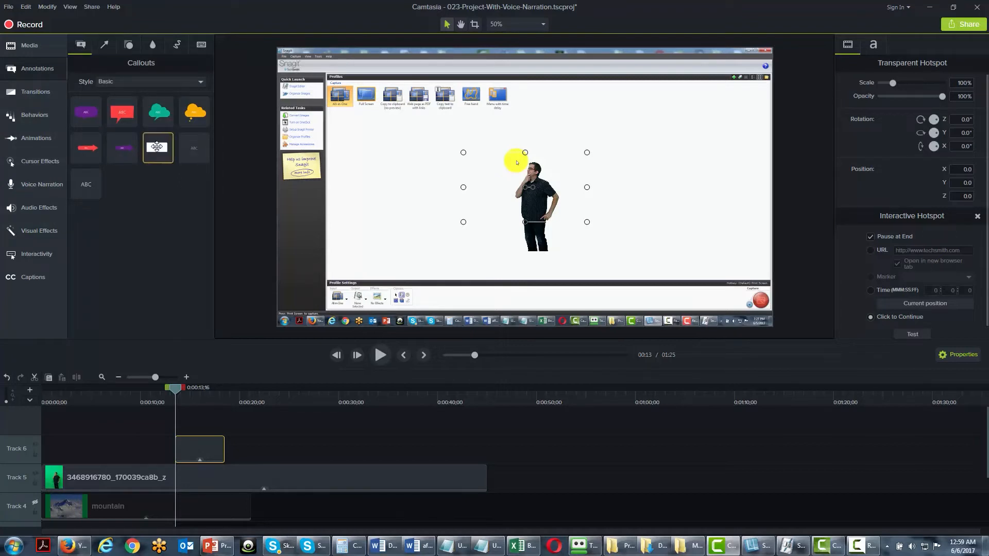
left_click_drag(156, 147, 394, 178)
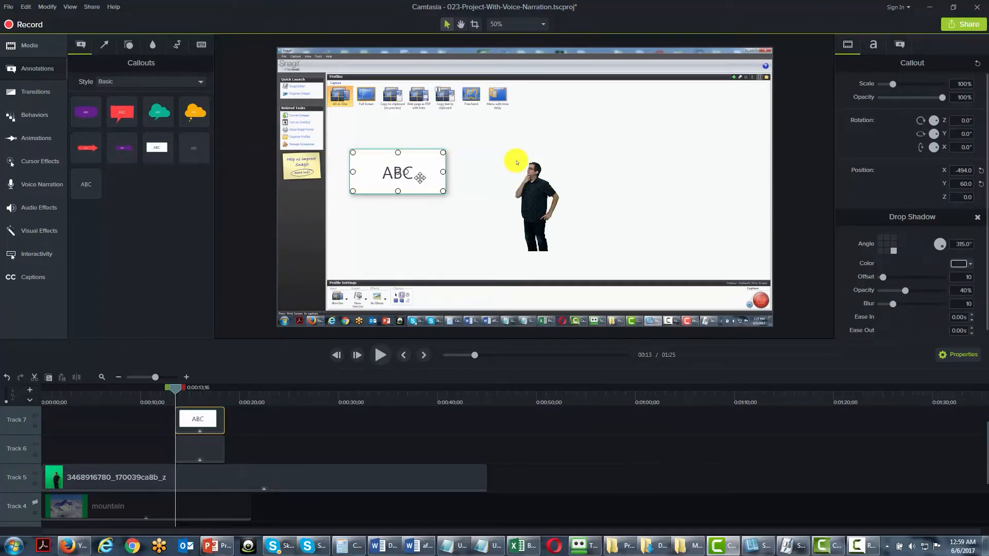
double_click(385, 174)
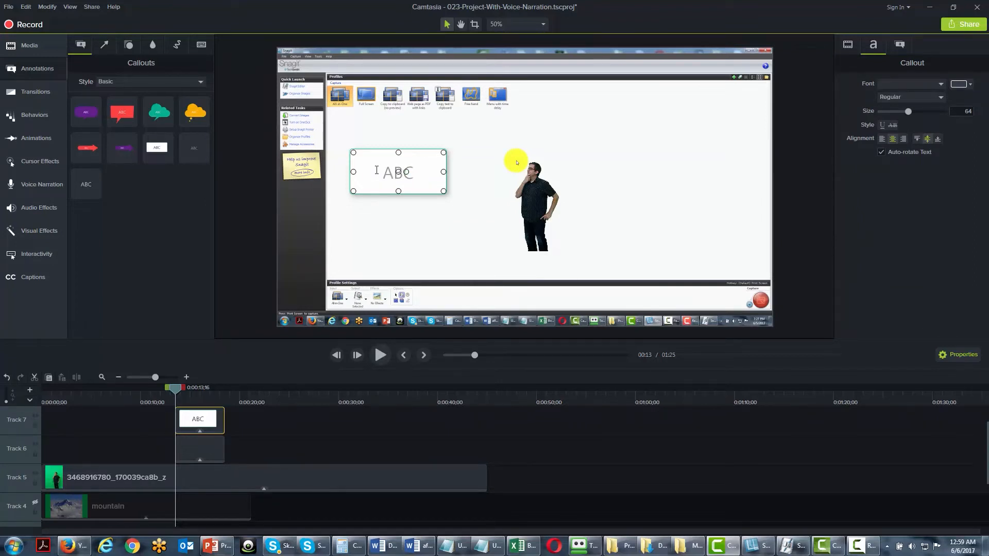
type("Click To Continue")
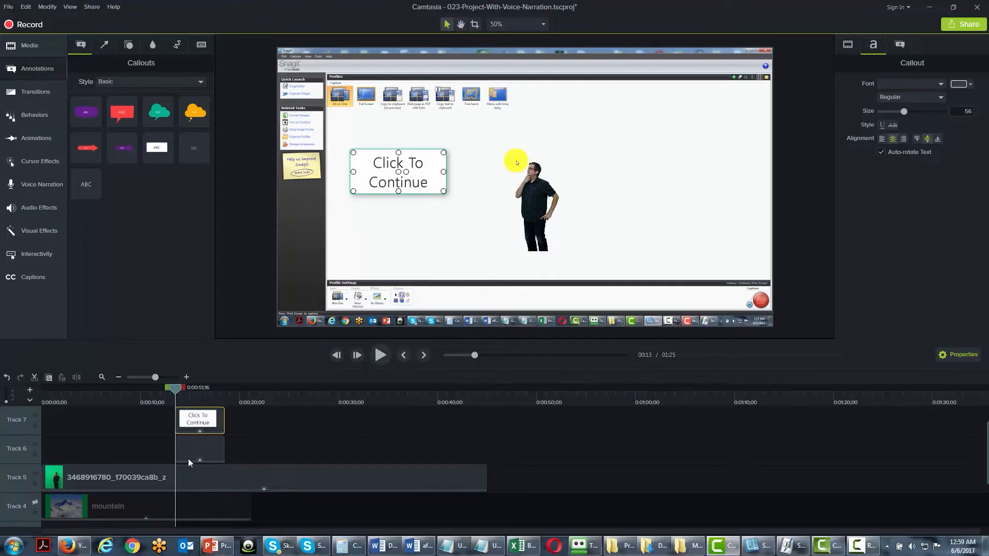
Resize the transparent hotspot to frame the man, centred at about X 19.5, Y -76.0, and show its Interactive Hotspot options.
left_click(39, 231)
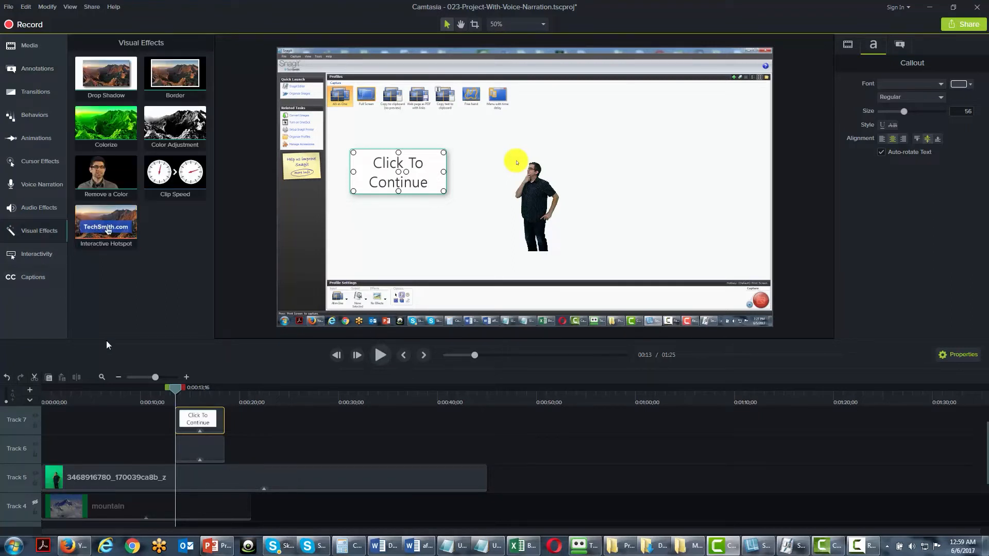
left_click(205, 448)
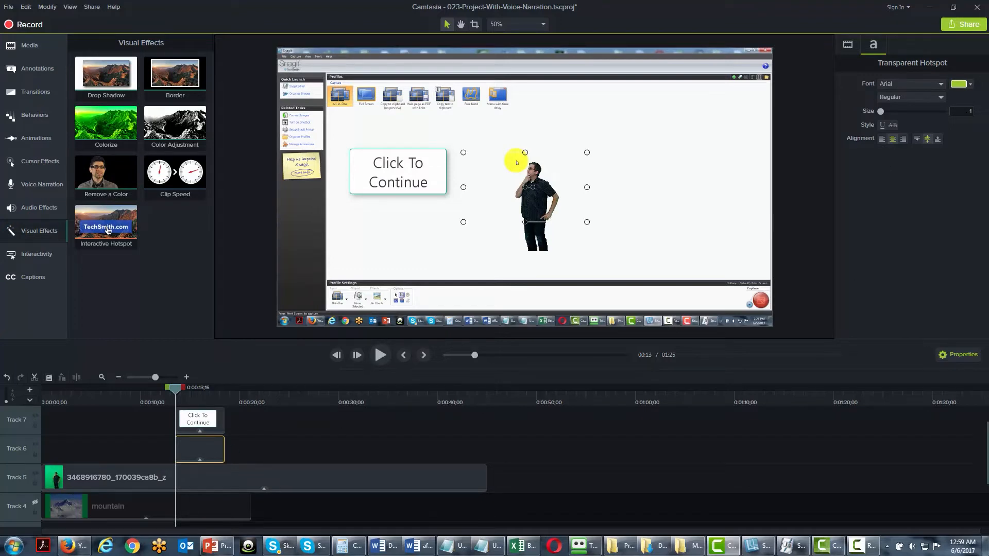
left_click_drag(587, 187, 569, 189)
left_click_drag(463, 186, 494, 187)
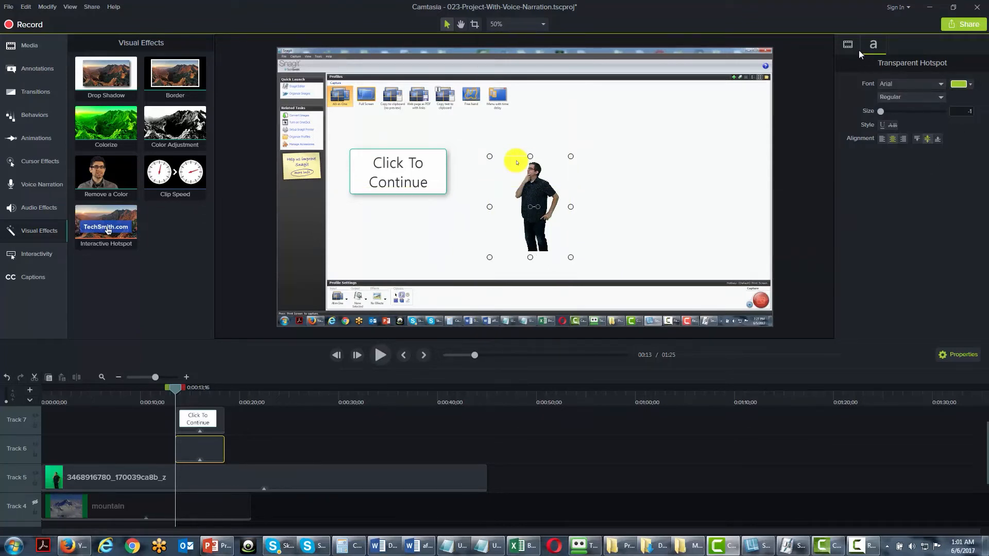
left_click(855, 46)
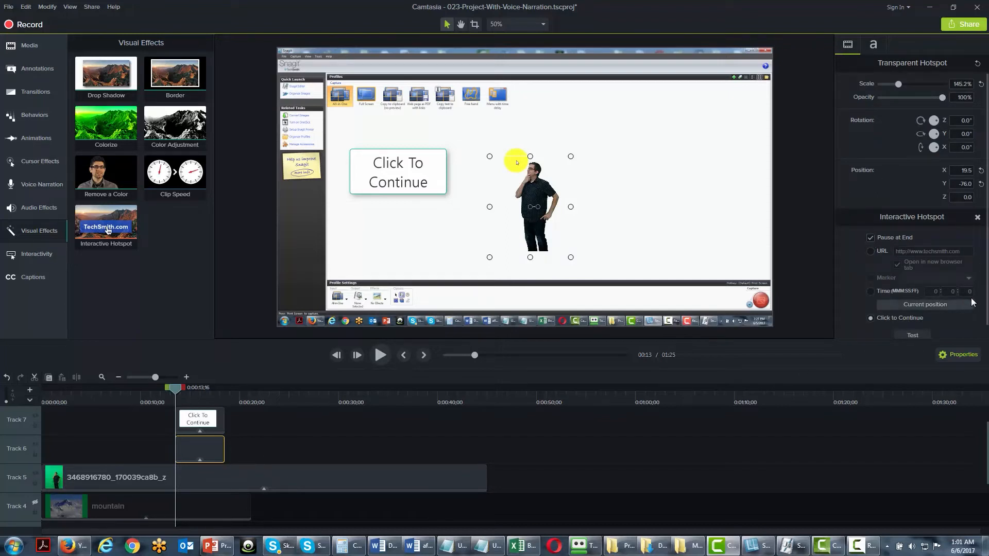
scroll(987, 316, "down", 1)
scroll(987, 315, "down", 1)
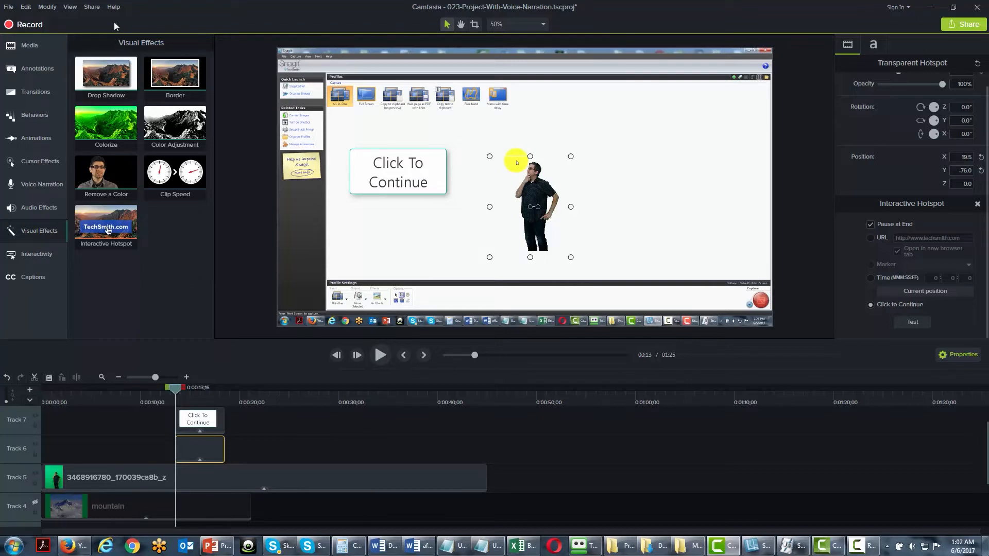
Go through a new custom production as MP4 - Smart Player (HTML5), examine the list of output files, and close the wizard.
left_click(91, 7)
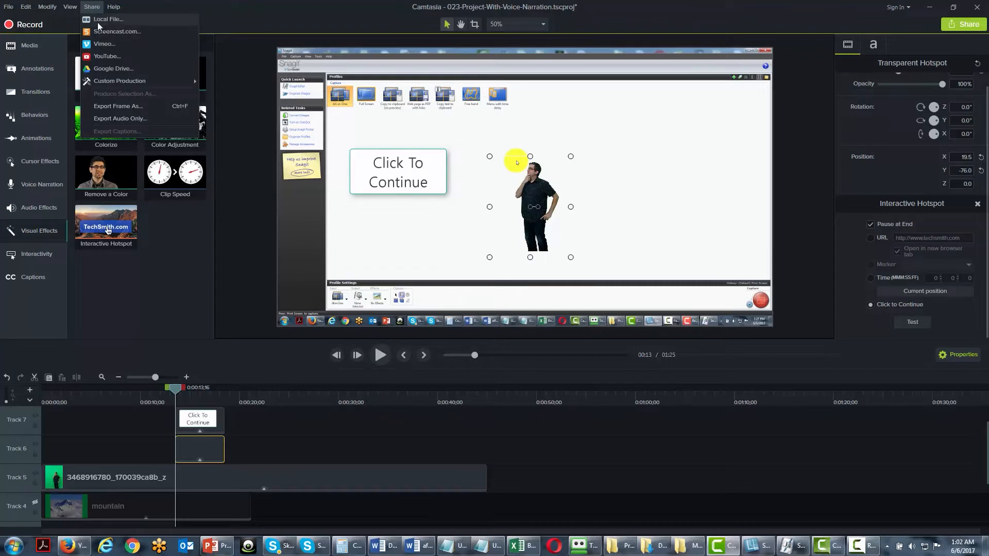
mouse_move(116, 78)
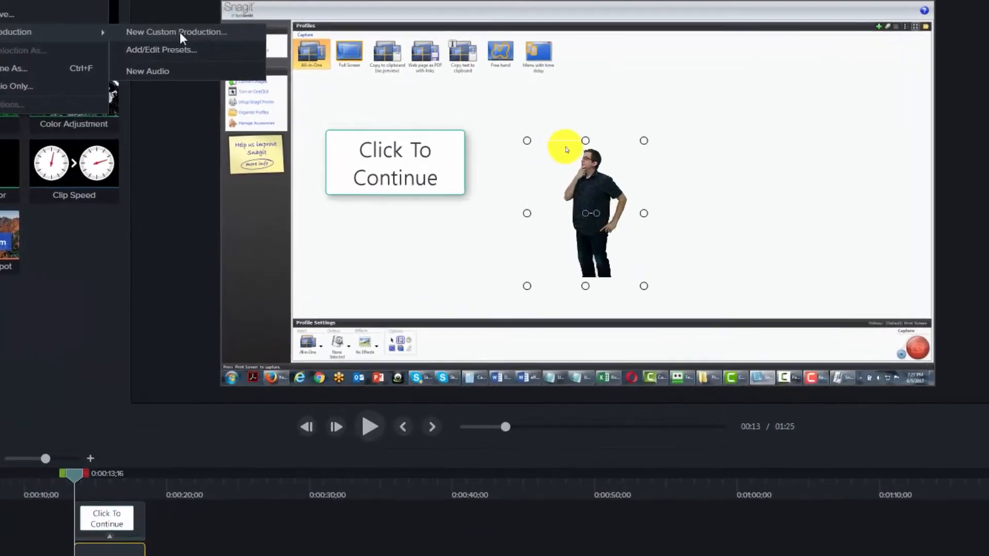
left_click(248, 81)
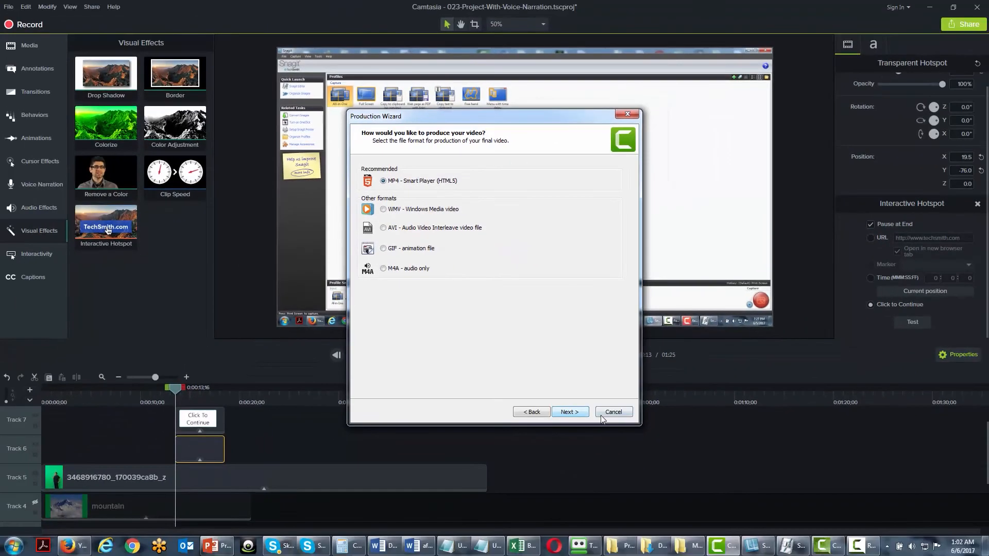
left_click(569, 412)
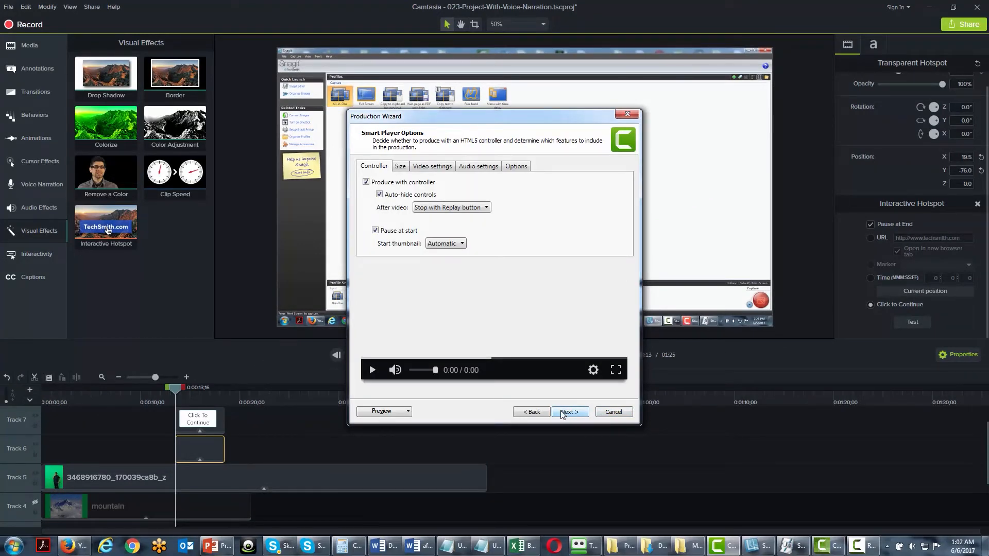
left_click(563, 415)
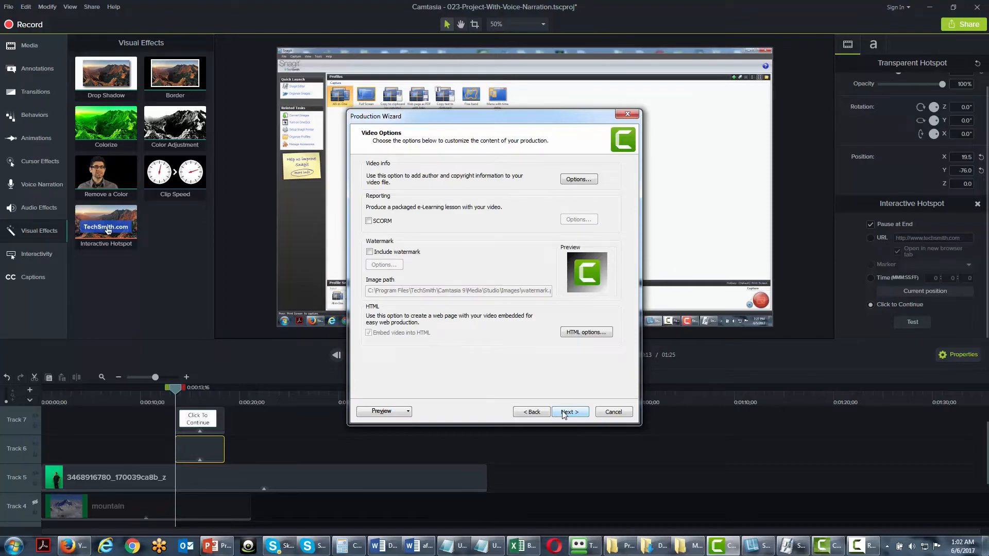
left_click(563, 415)
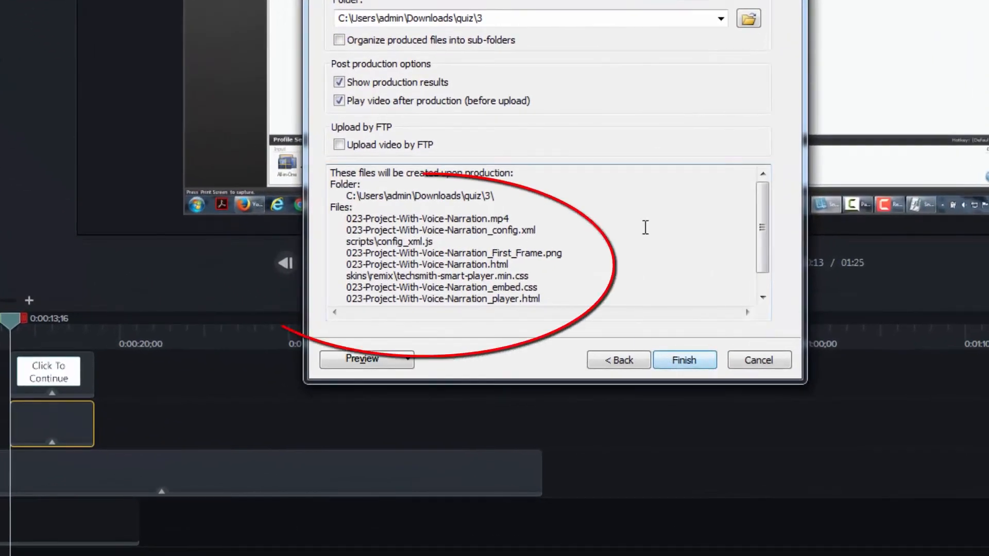
mouse_move(767, 202)
left_mouse_down()
mouse_move(768, 268)
mouse_move(767, 190)
left_mouse_up()
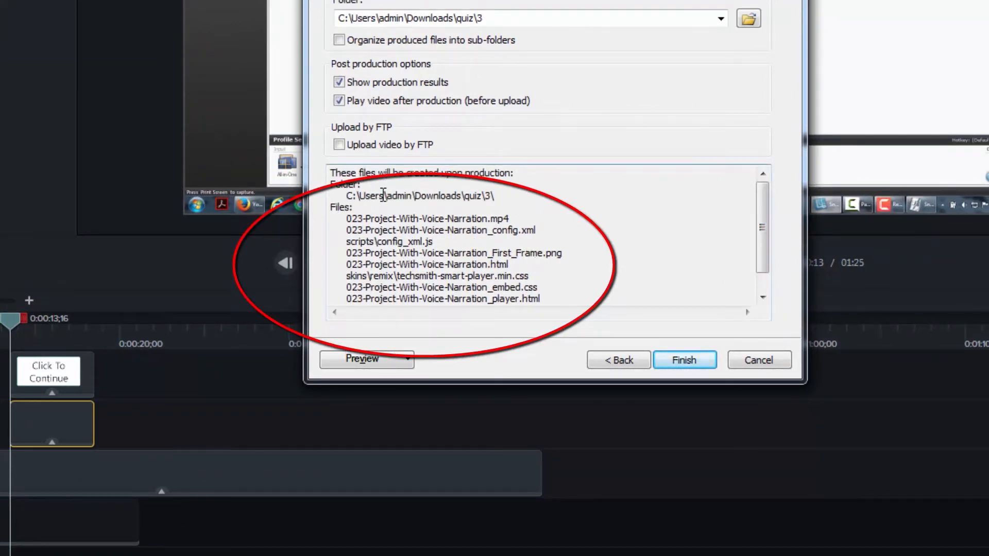
mouse_move(772, 227)
left_mouse_down()
mouse_move(766, 283)
mouse_move(765, 222)
left_mouse_up()
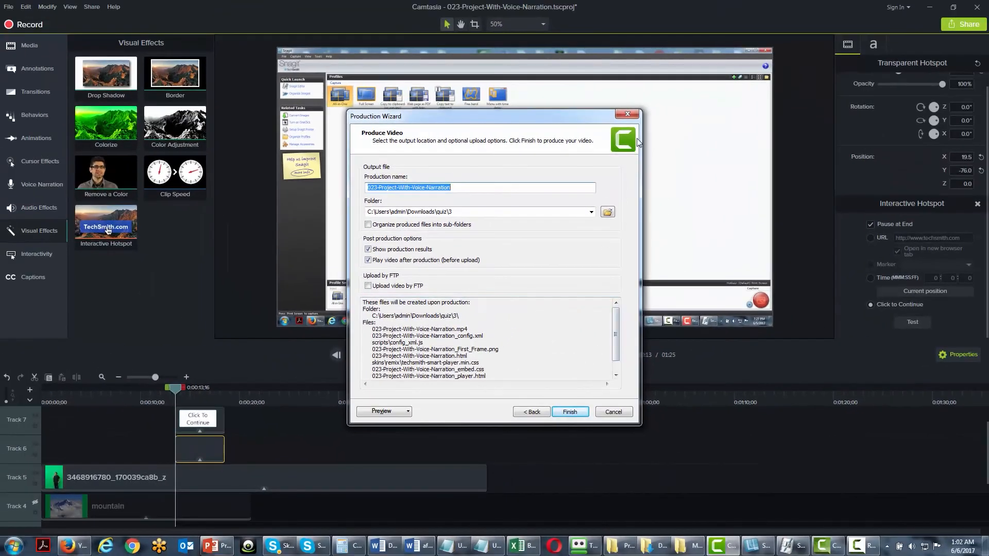
left_click(628, 115)
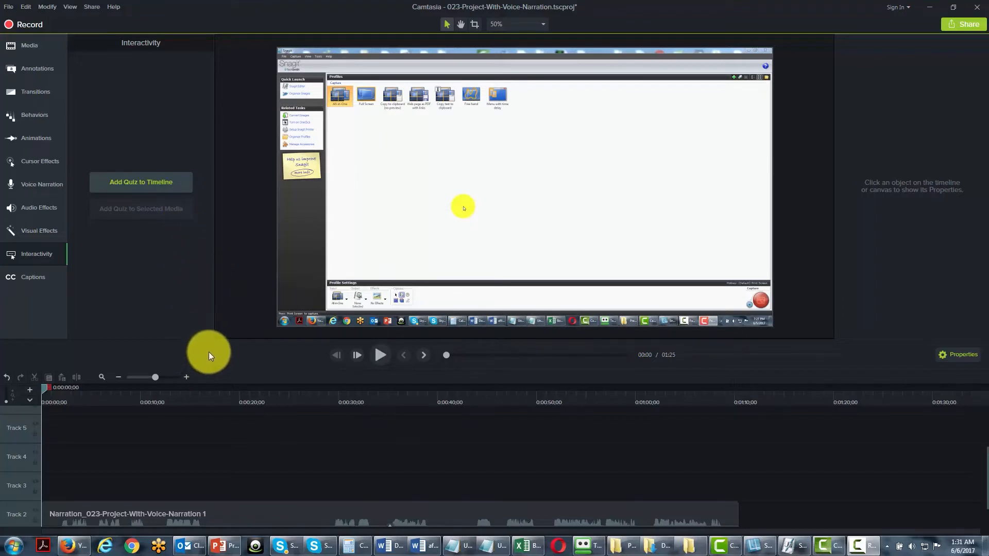
Show the quiz track above the timeline and add a quiz at about 0:01:08;24.
left_click(29, 400)
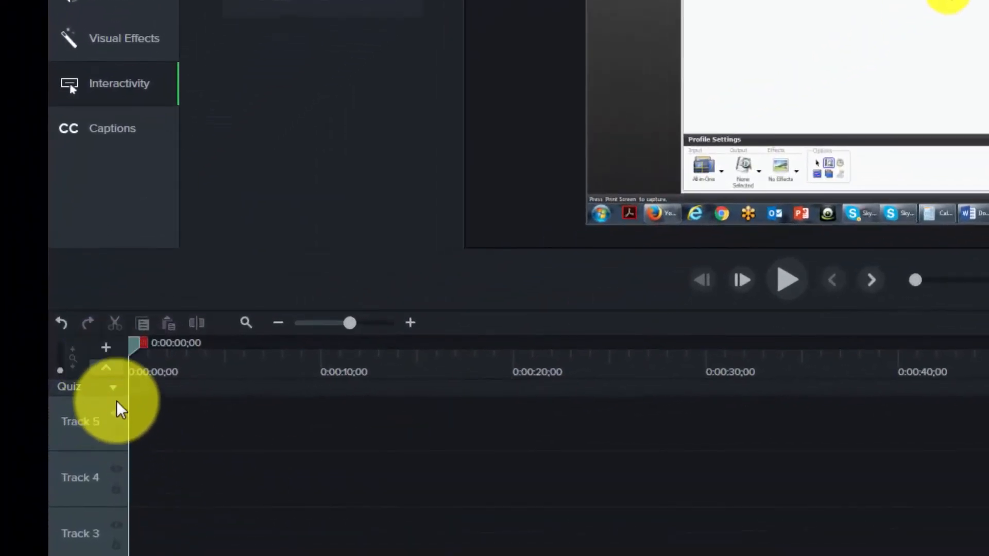
left_click(114, 393)
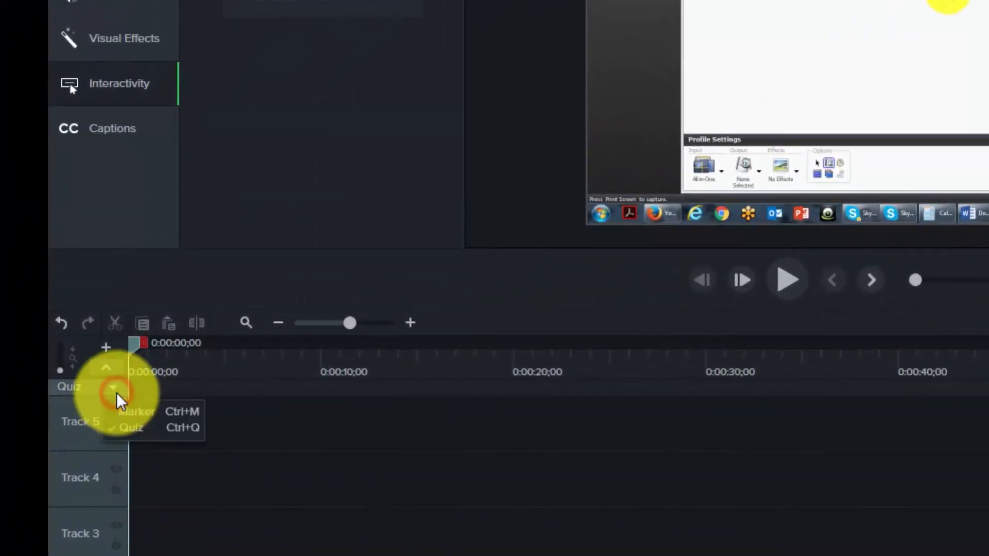
left_click(124, 429)
left_click(106, 368)
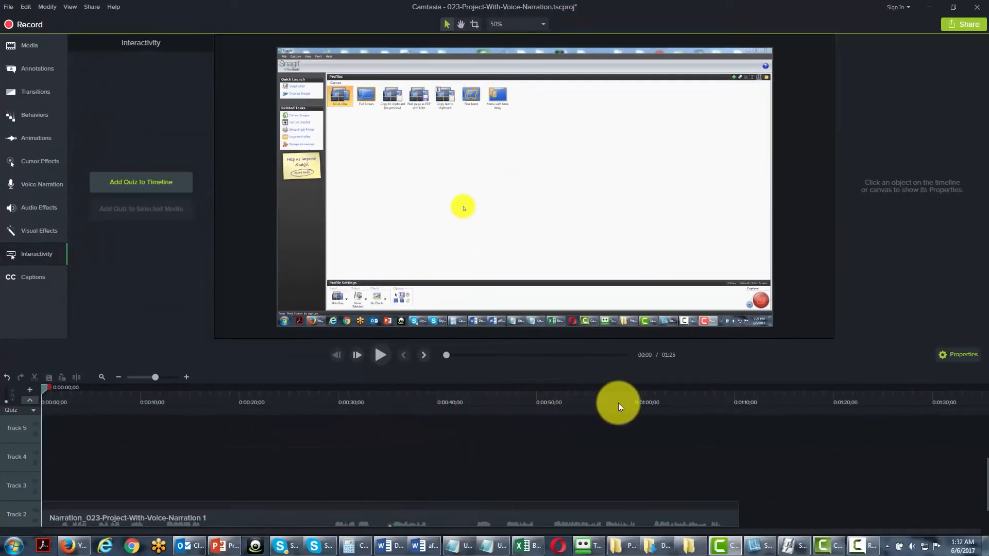
left_click(723, 410)
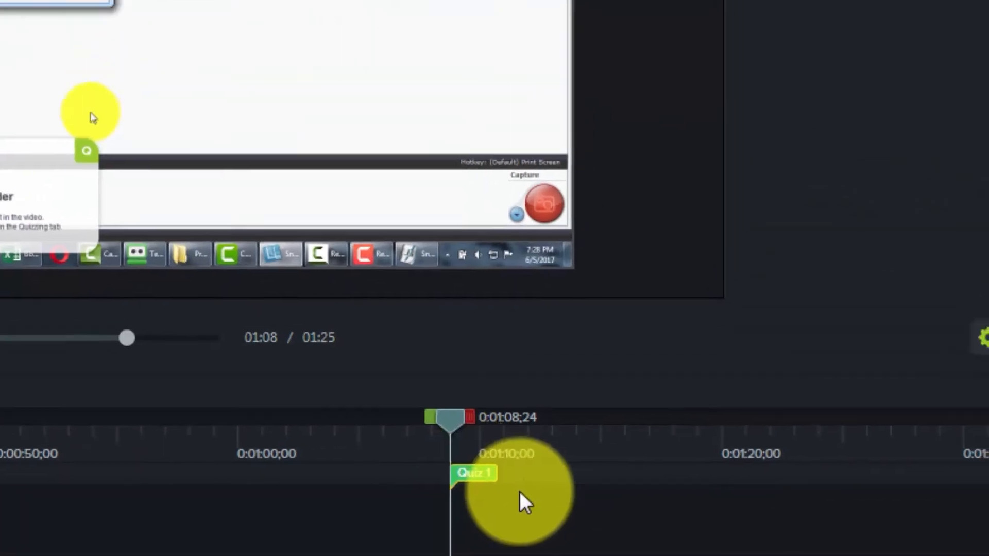
Name the new quiz "Survey".
type("Sur")
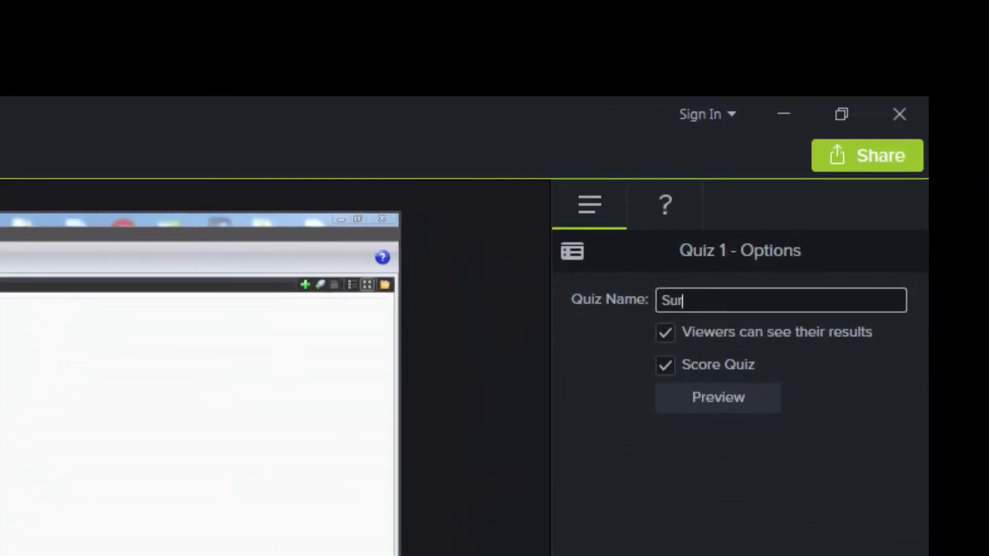
type("vey")
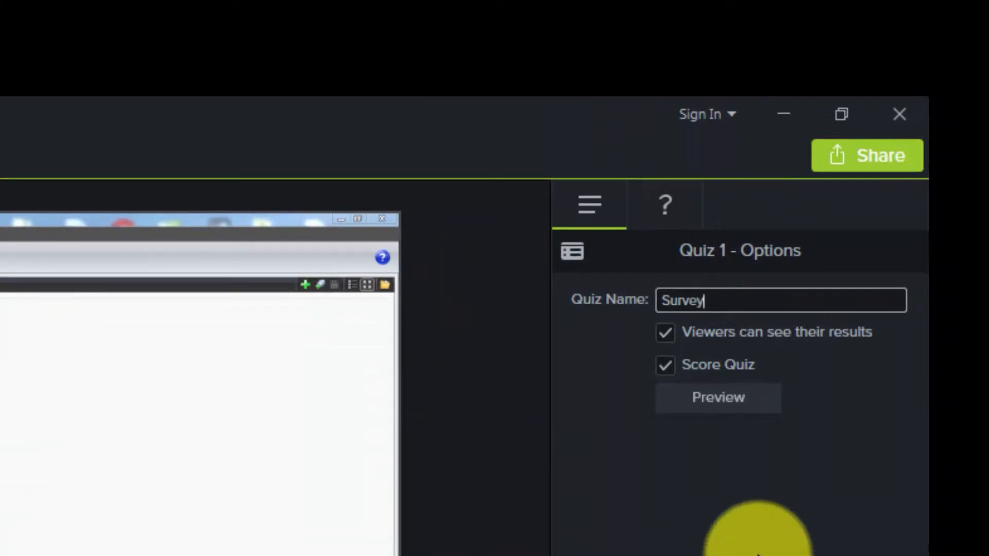
left_click(771, 531)
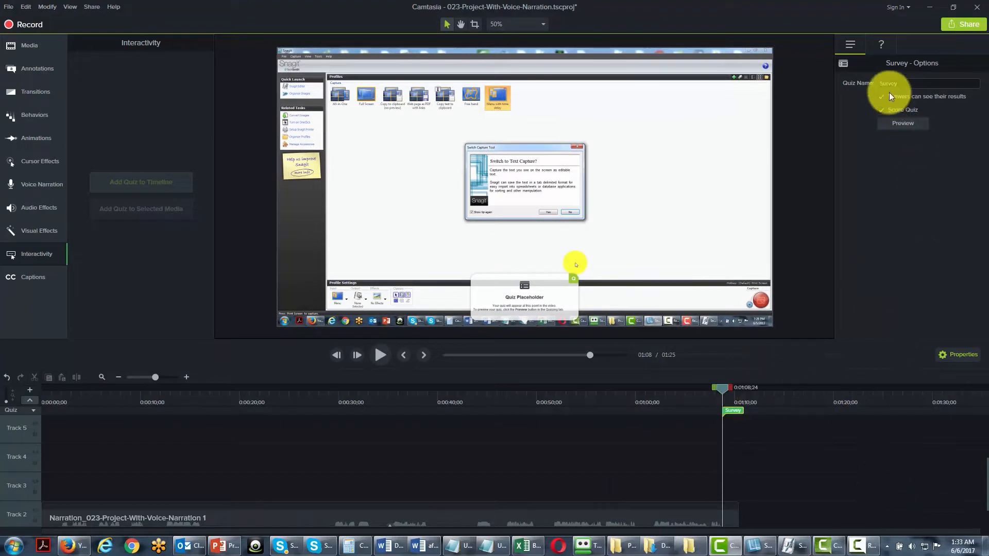
Set up a multiple-choice question "When Are You More Likely to Purchase A Product Like the One You've Seen?" with answers Today, Next Month, Never.
left_click(882, 47)
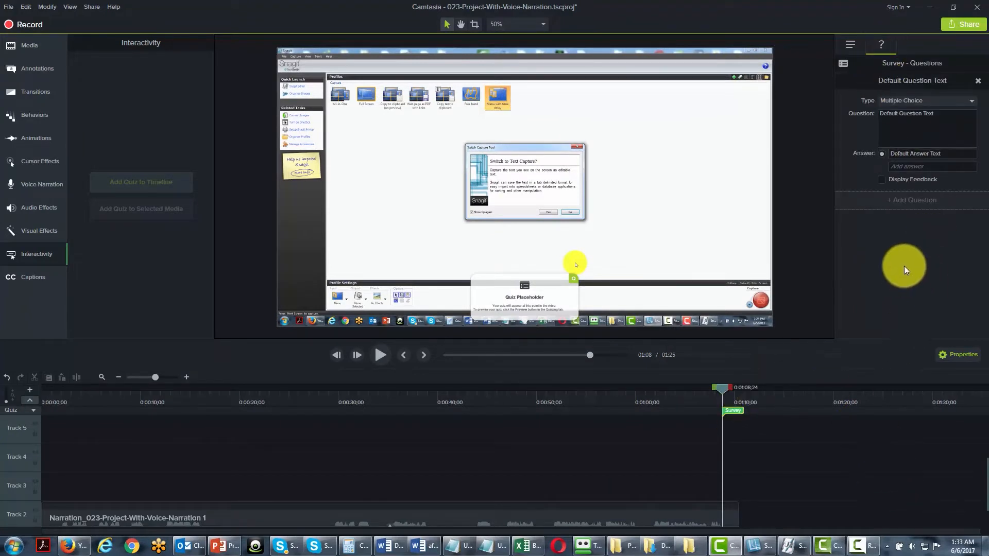
left_click(948, 101)
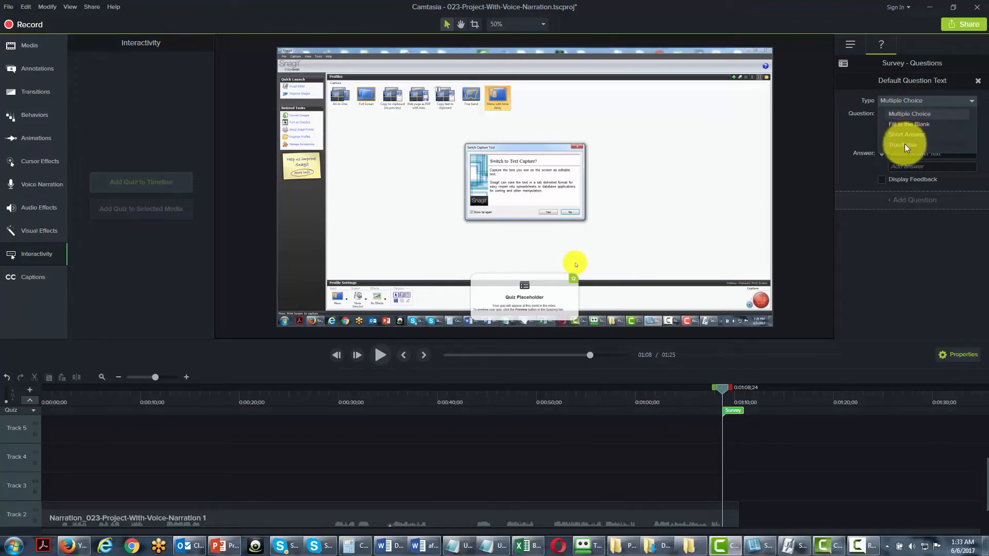
left_click(912, 112)
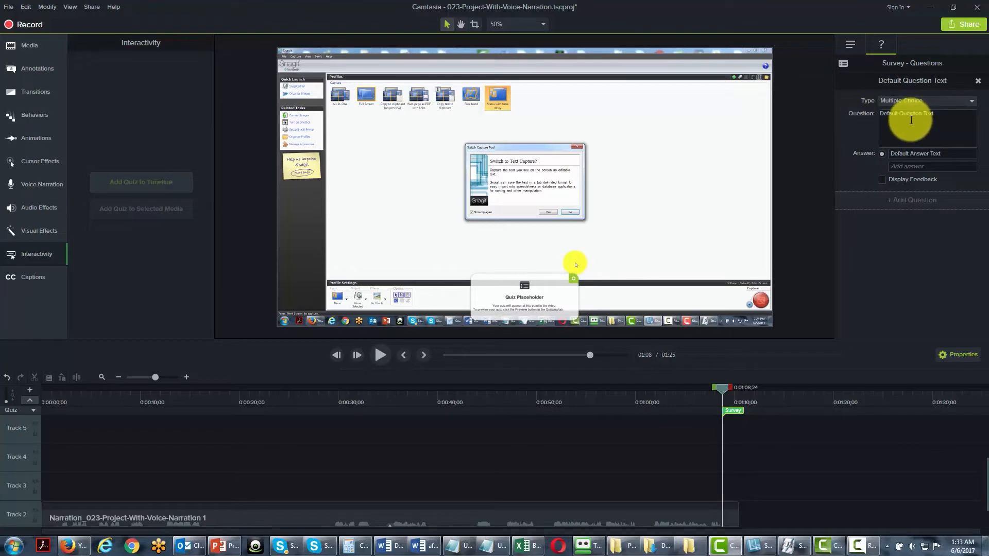
left_click(911, 120)
type("When Are You More Likely to Purchase A Product Like the One You've Seen?")
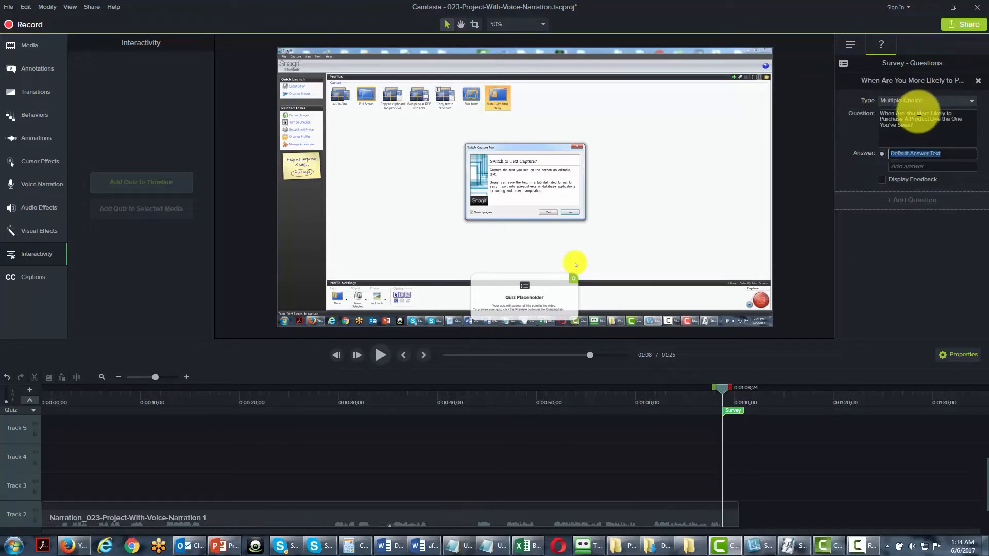
left_click(894, 153)
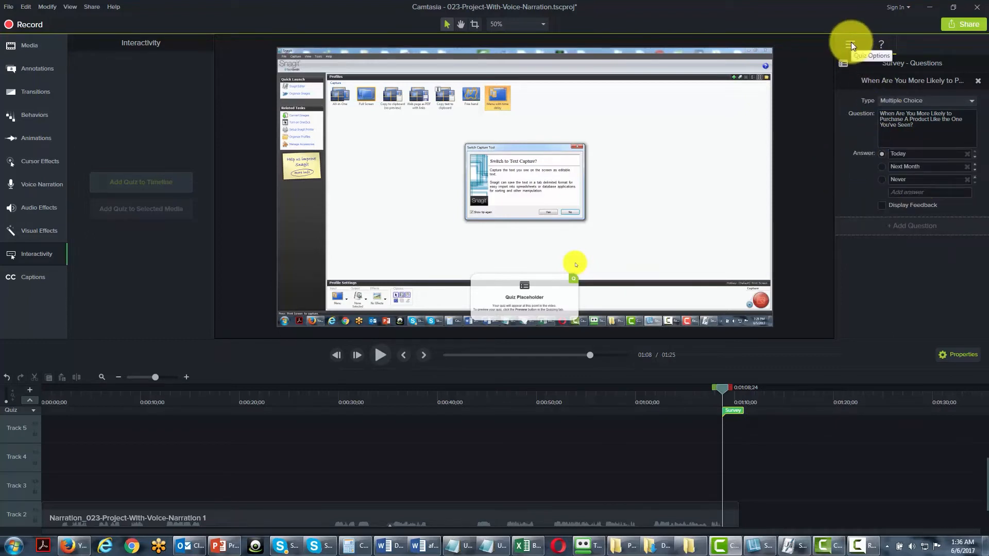
Stop viewers from seeing their results, and display feedback for a correct answer reading "Click To Get 25% Off Instantly today".
left_click(851, 44)
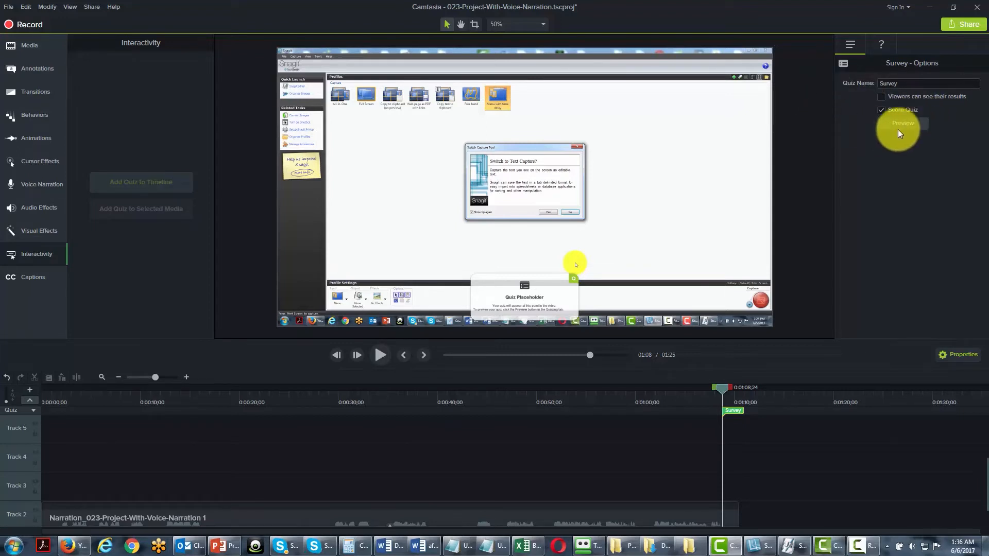
left_click(883, 45)
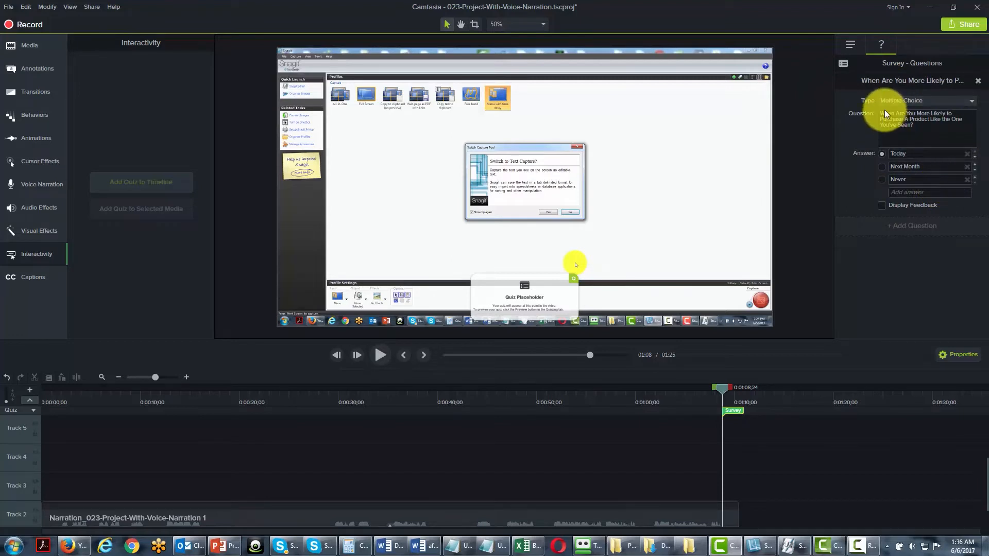
left_click(882, 205)
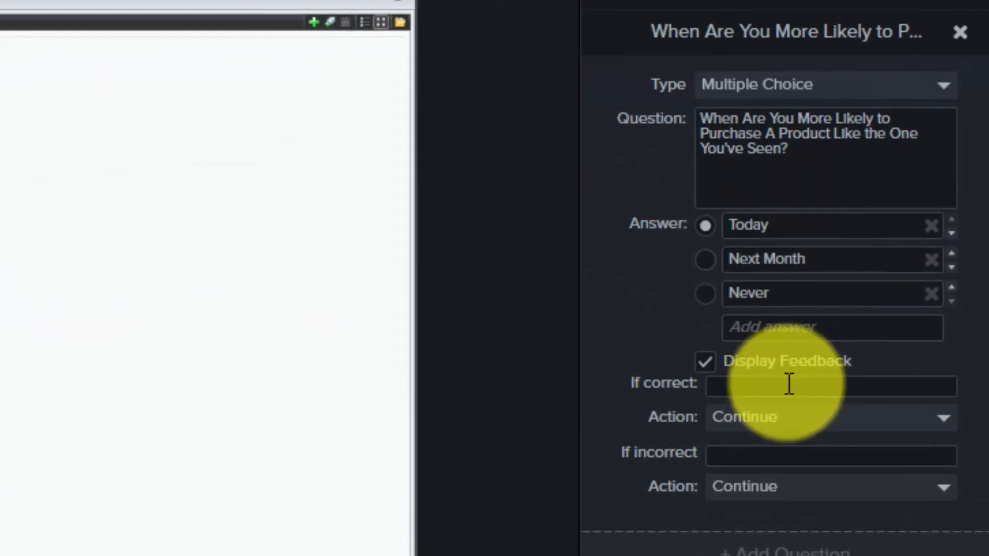
left_click(789, 383)
type("Click To Get 25% Off Instantly today")
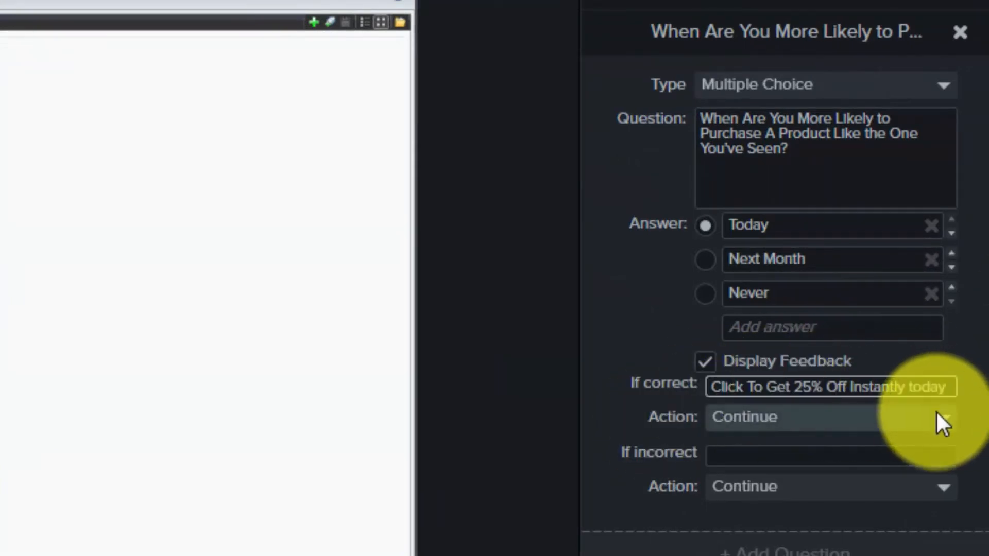
left_click(939, 427)
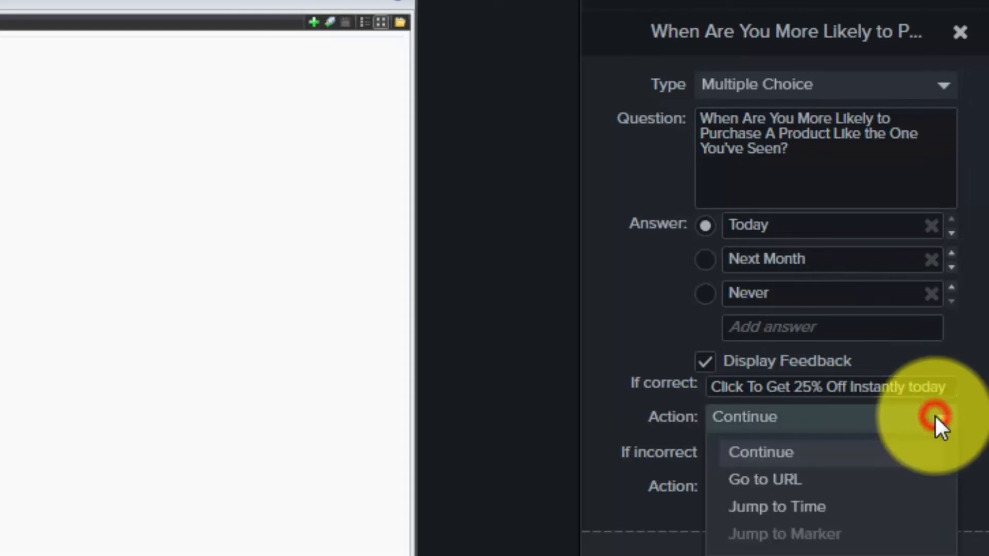
left_click(788, 478)
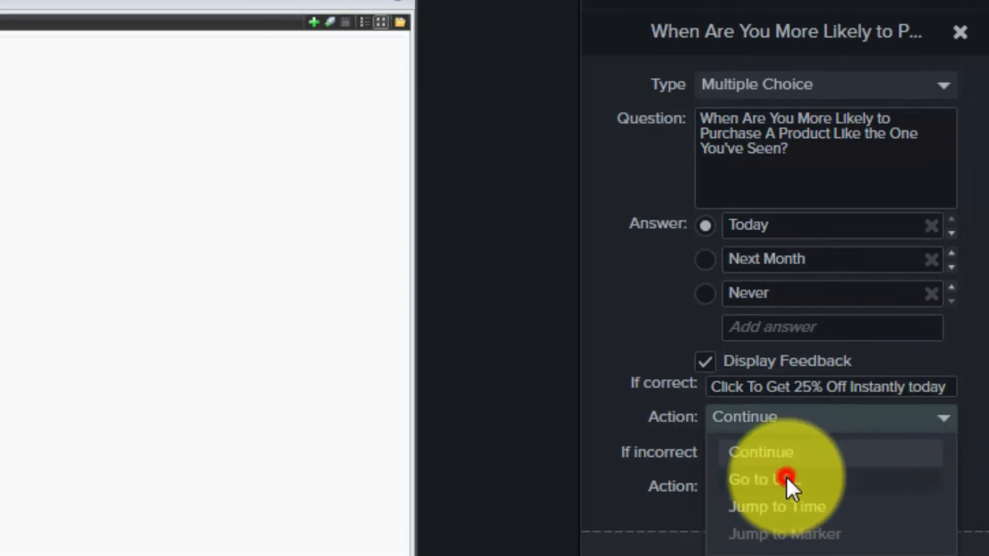
left_click(755, 451)
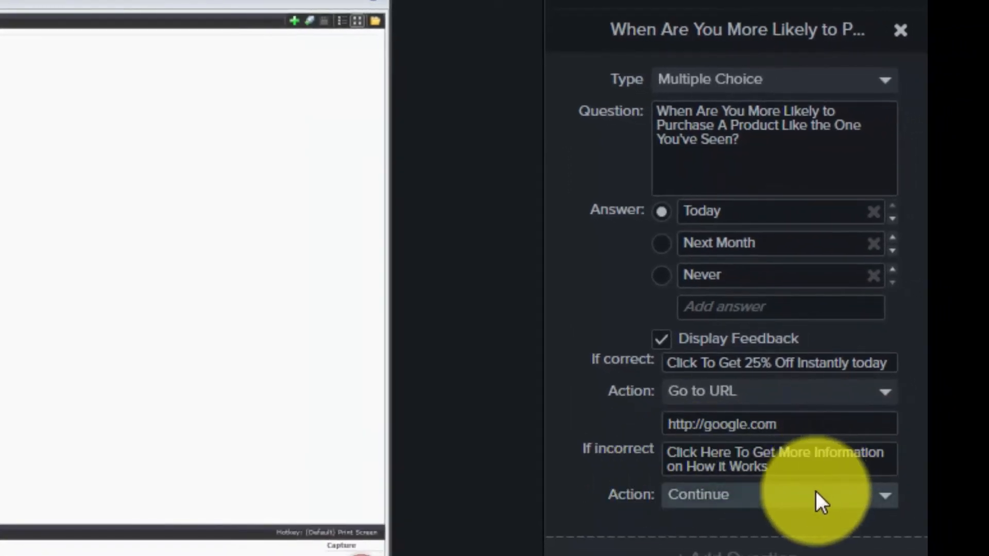
Give incorrect answers the feedback "Click Here To Get More Information on How it Works" and a Go to URL action with a pasted address.
left_click(811, 494)
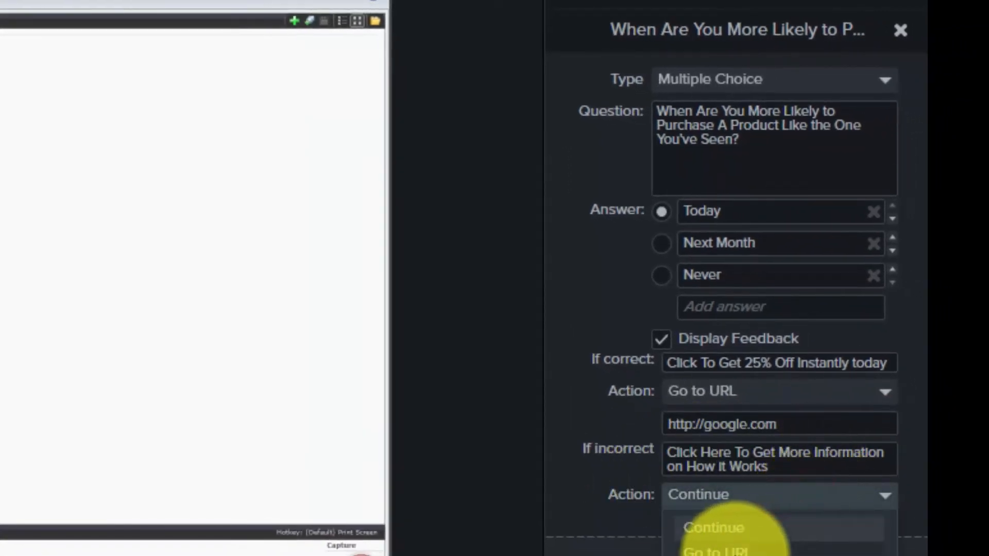
left_click(721, 551)
left_click(709, 530)
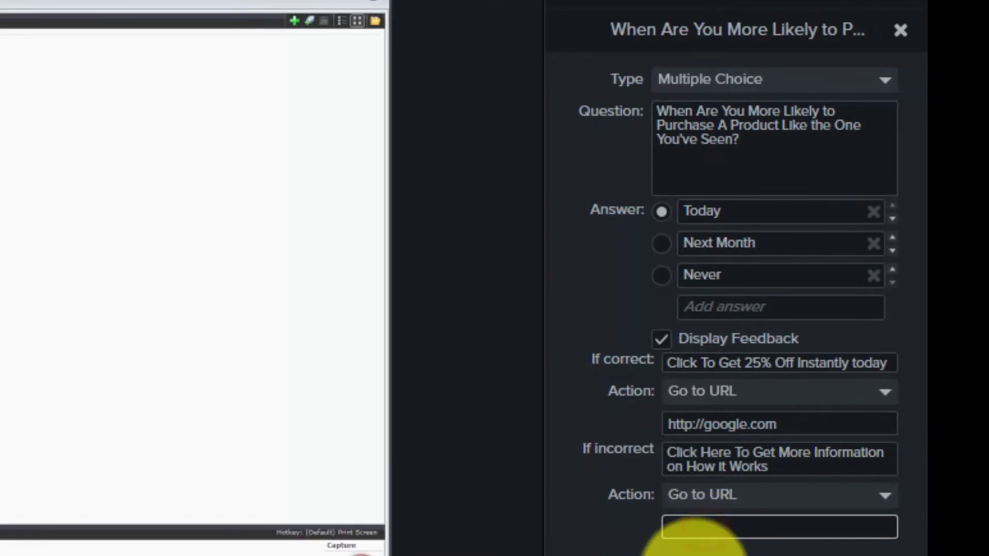
type("http://yahoo.com")
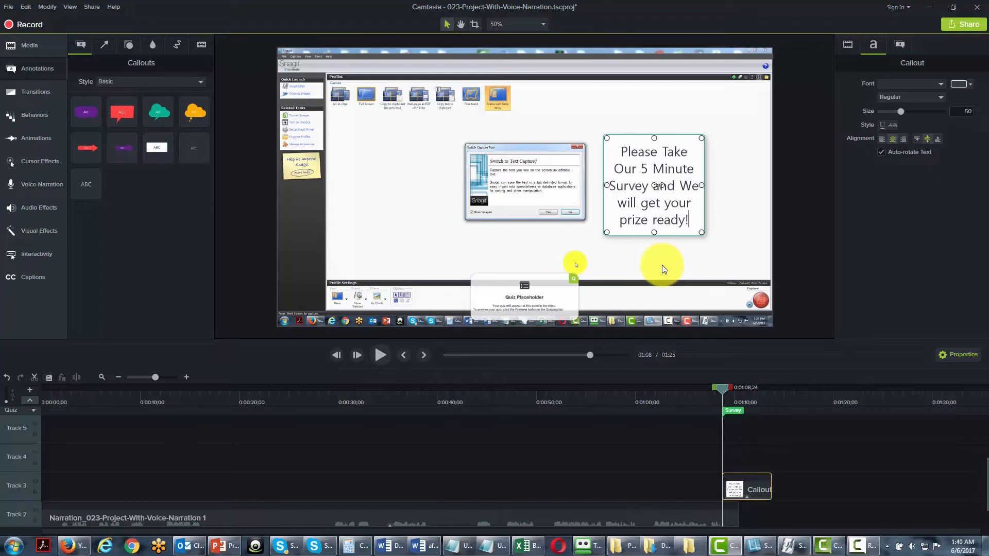
Start a new custom production of the video using the MP4 - Smart Player (HTML5) format.
left_click(90, 8)
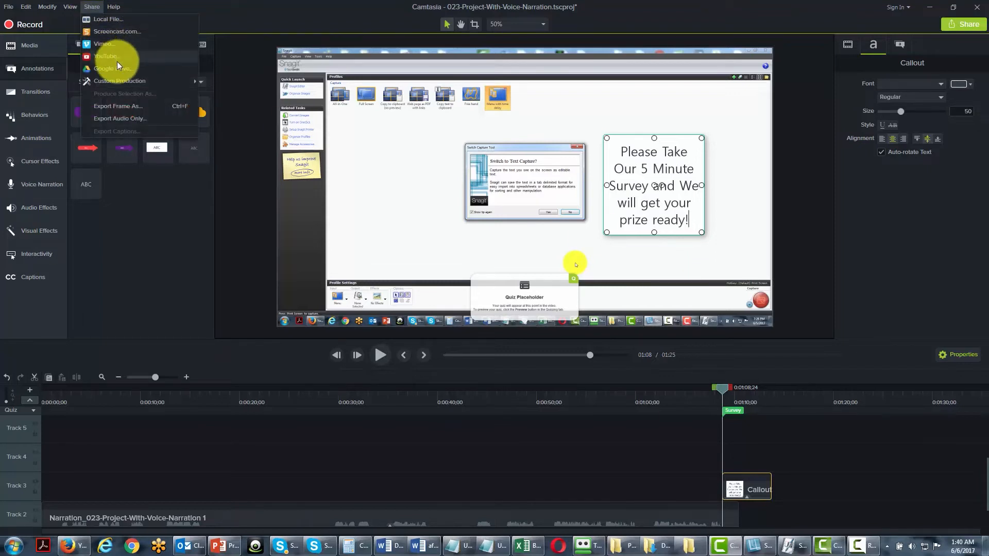
mouse_move(122, 81)
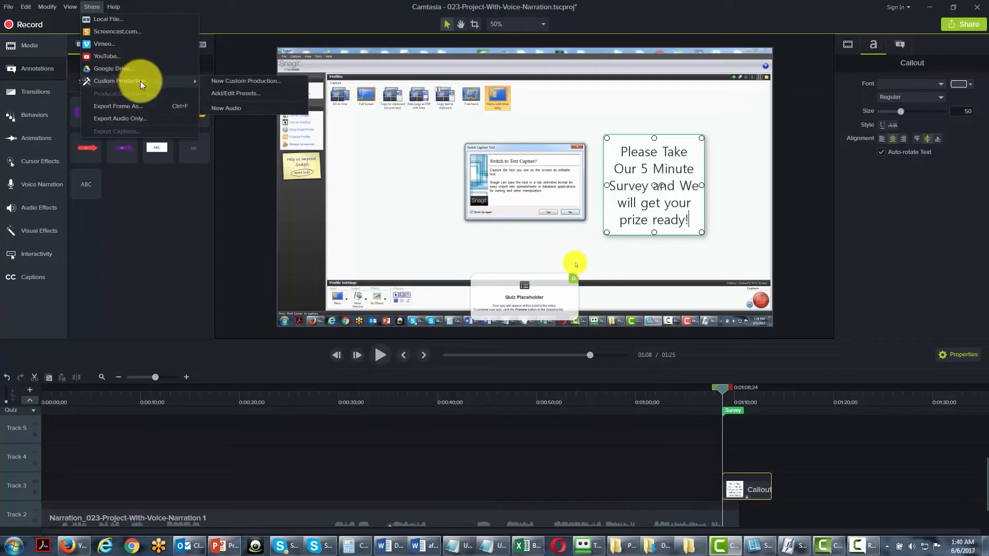
left_click(233, 84)
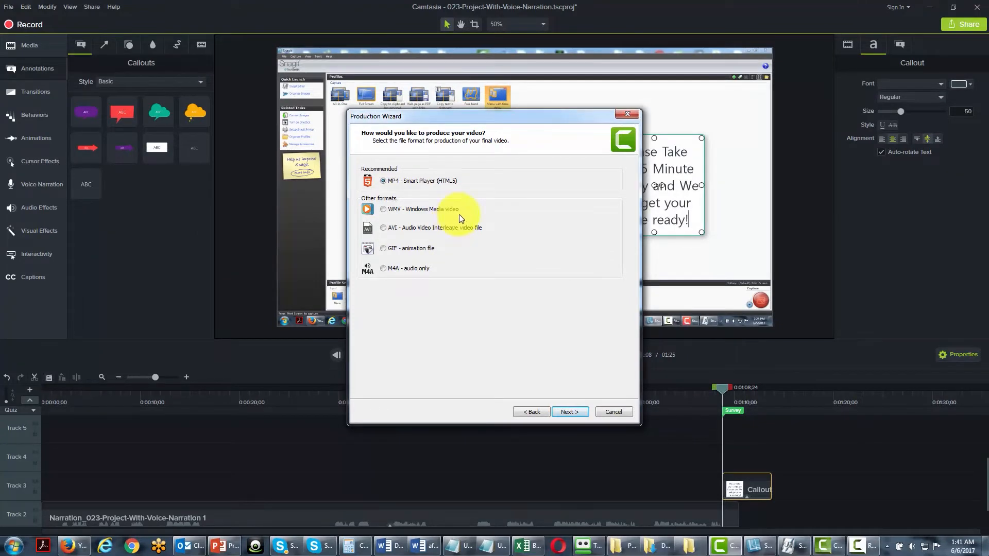
left_click(561, 412)
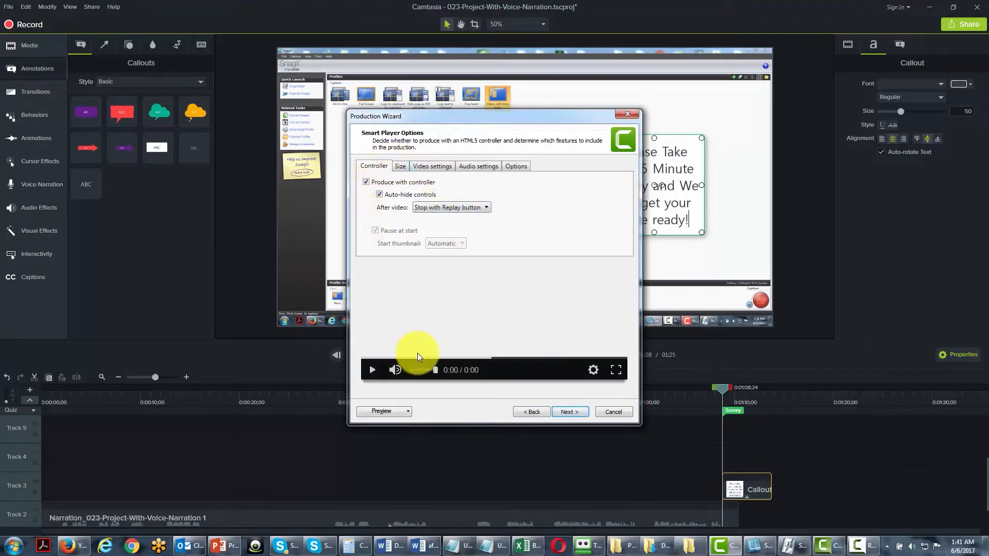
Review the Smart Player size, video, audio and quizzing settings, and proceed through the video options to the quiz reporting options.
left_click(400, 167)
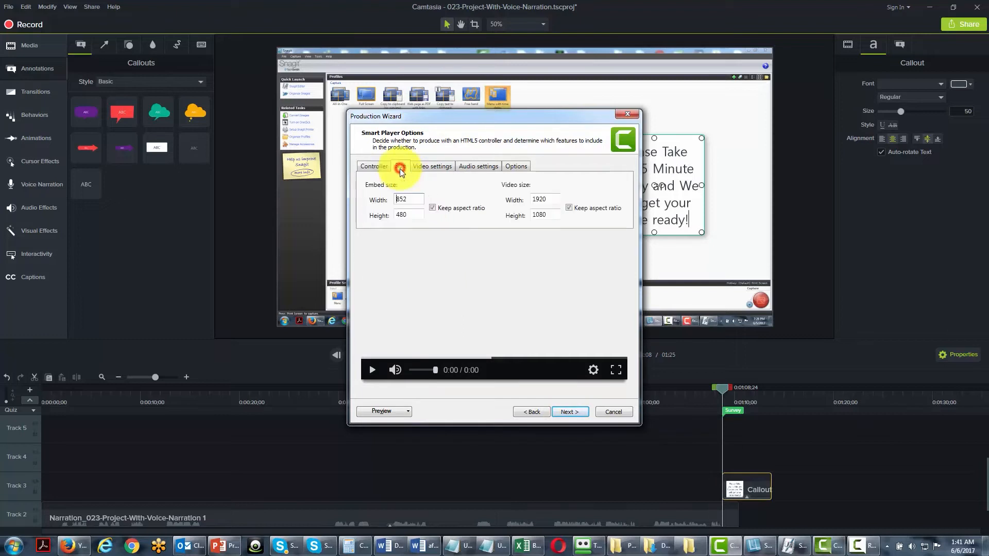
left_click(441, 167)
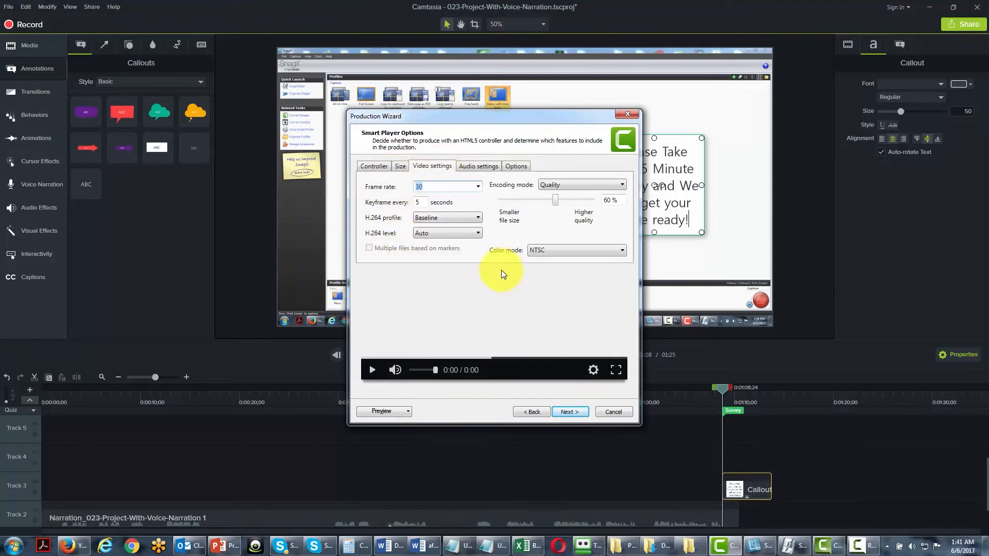
left_click(472, 164)
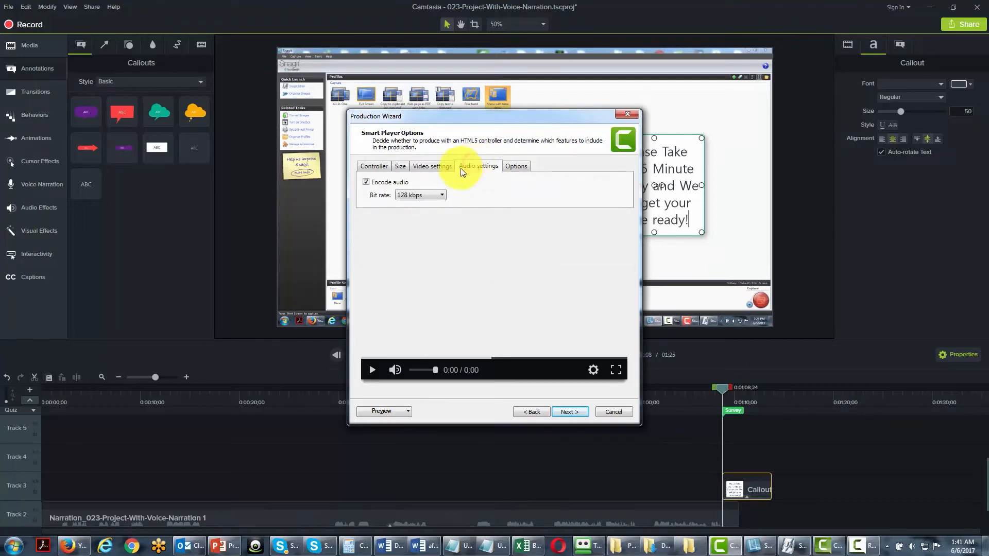
left_click(513, 169)
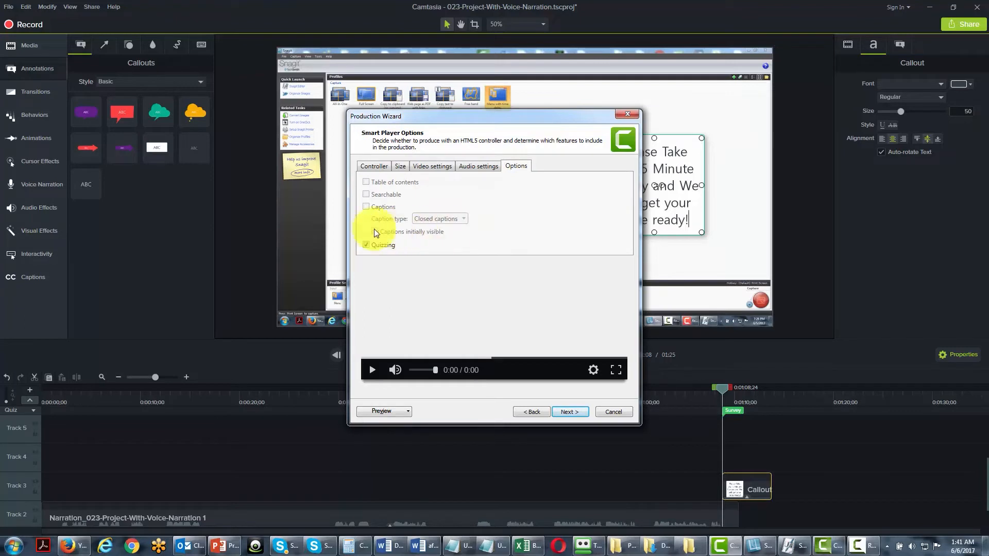
left_click(561, 412)
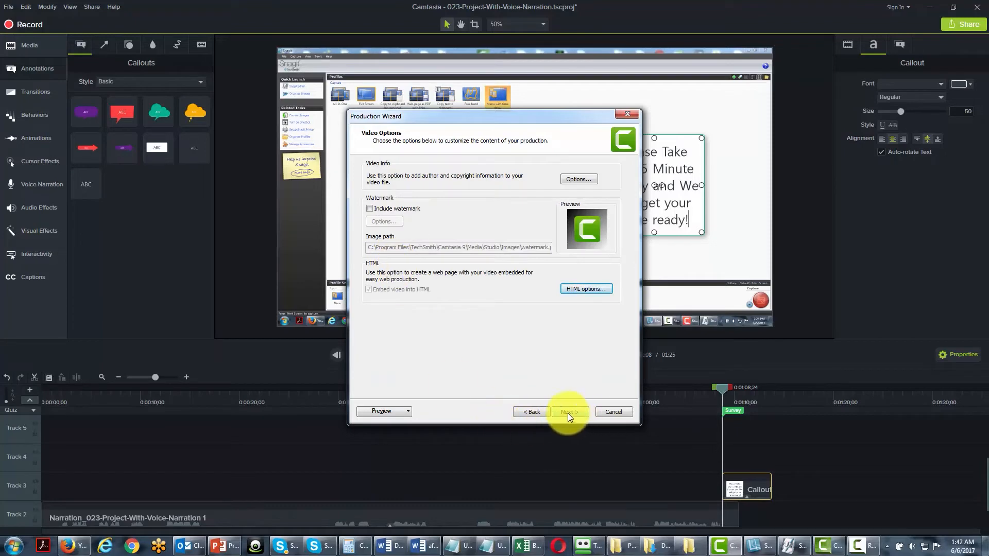
left_click(568, 412)
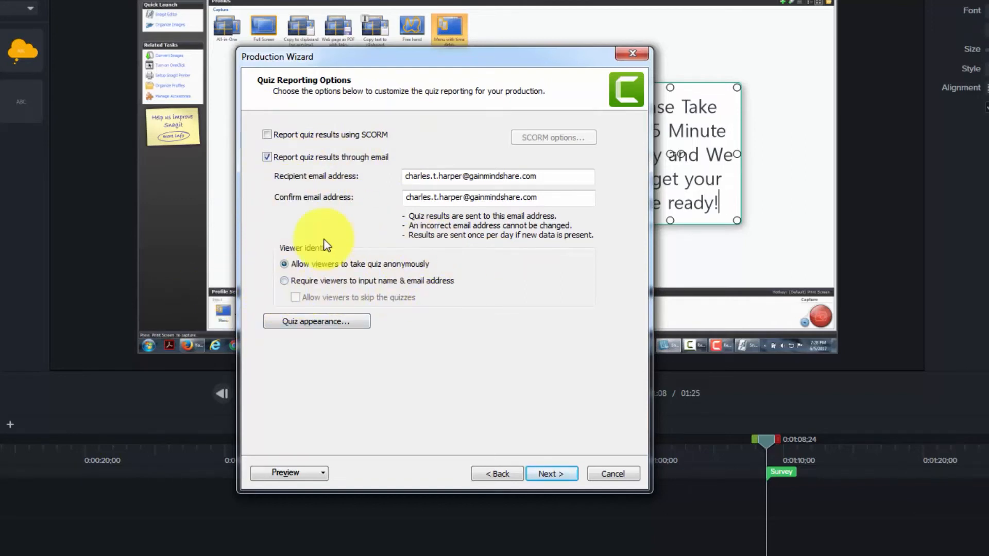
Customize the quiz appearance by clearing the 'View answers' button text and disallowing replay of the last section.
left_click(317, 322)
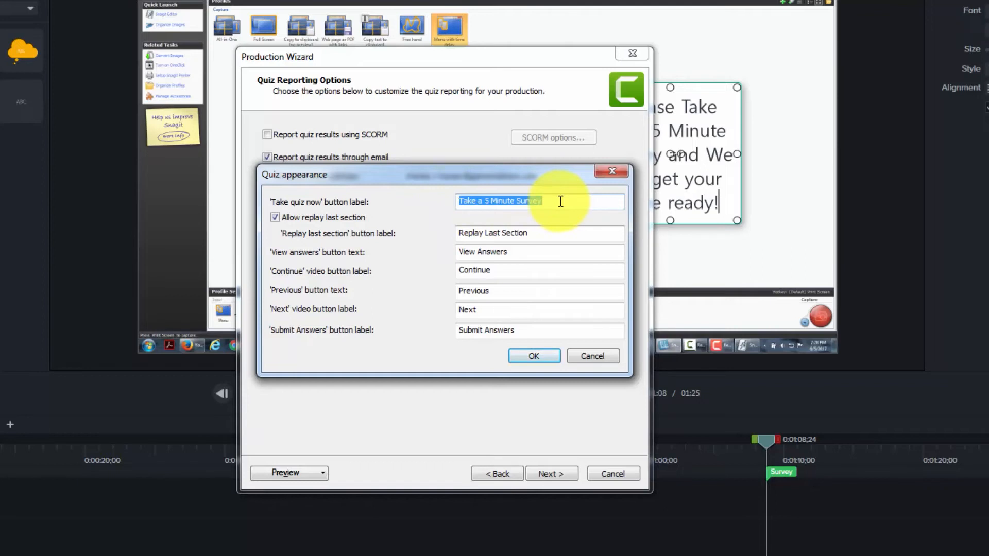
left_click_drag(508, 252, 453, 251)
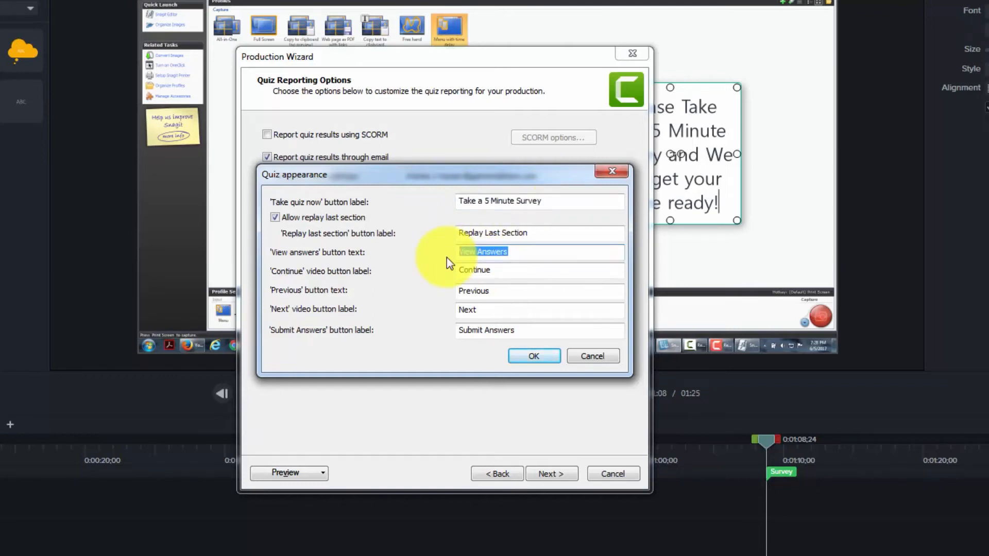
key("BackSpace")
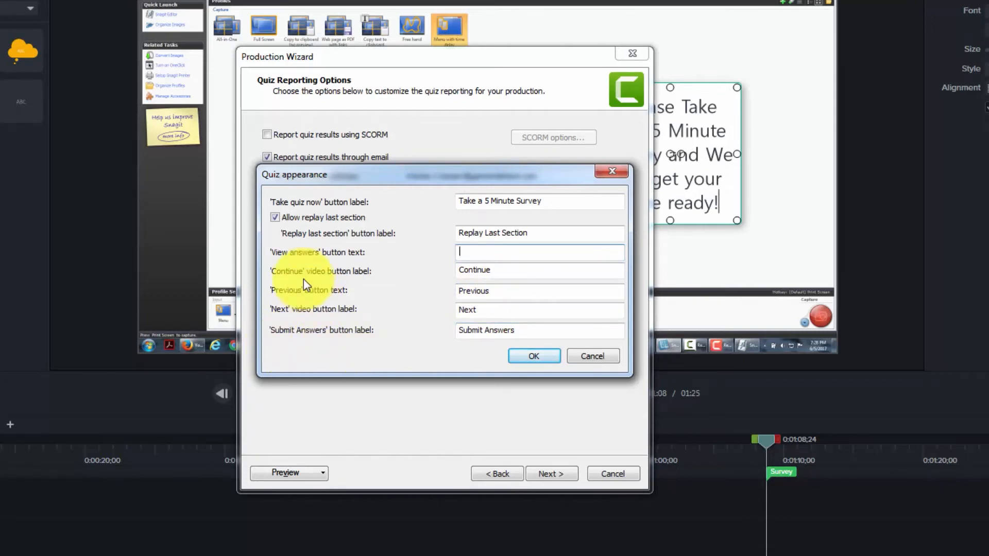
left_click(272, 216)
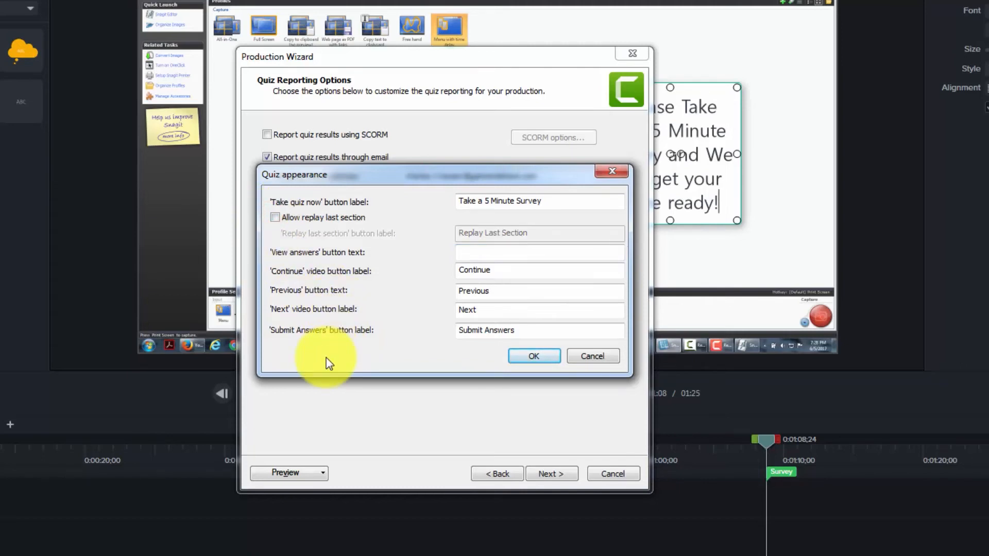
left_click(531, 357)
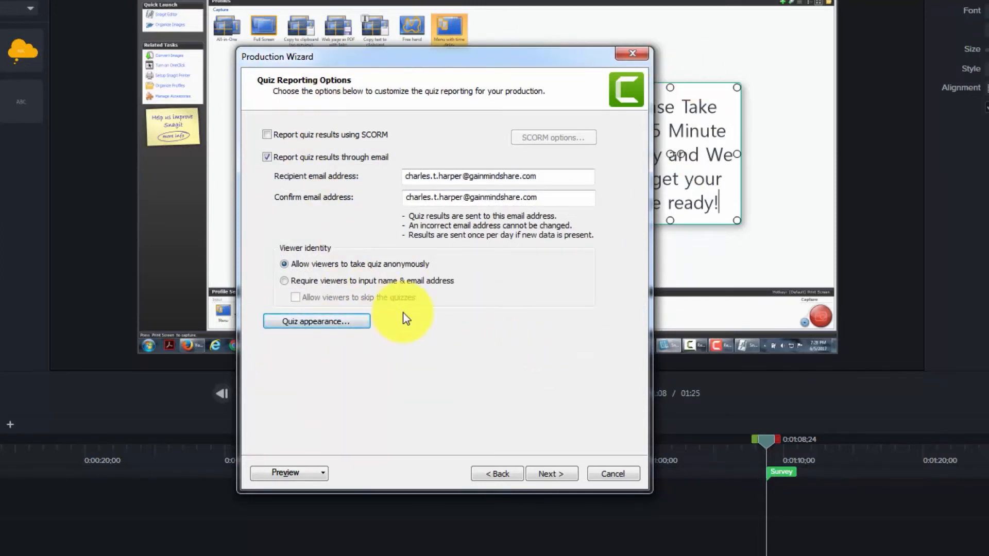
Name the production "Quiz Example-026" and produce the video.
left_click(535, 475)
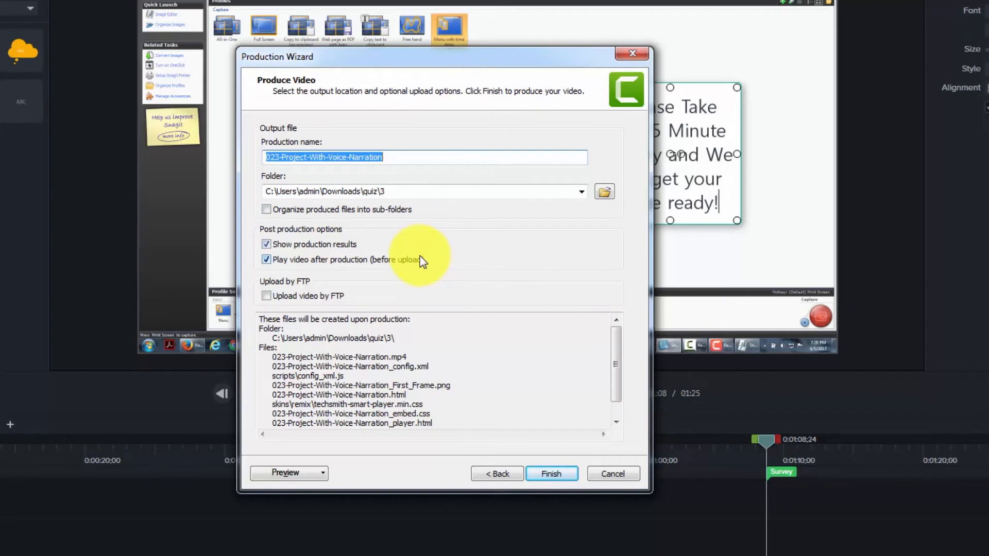
type("Quiz Example-026")
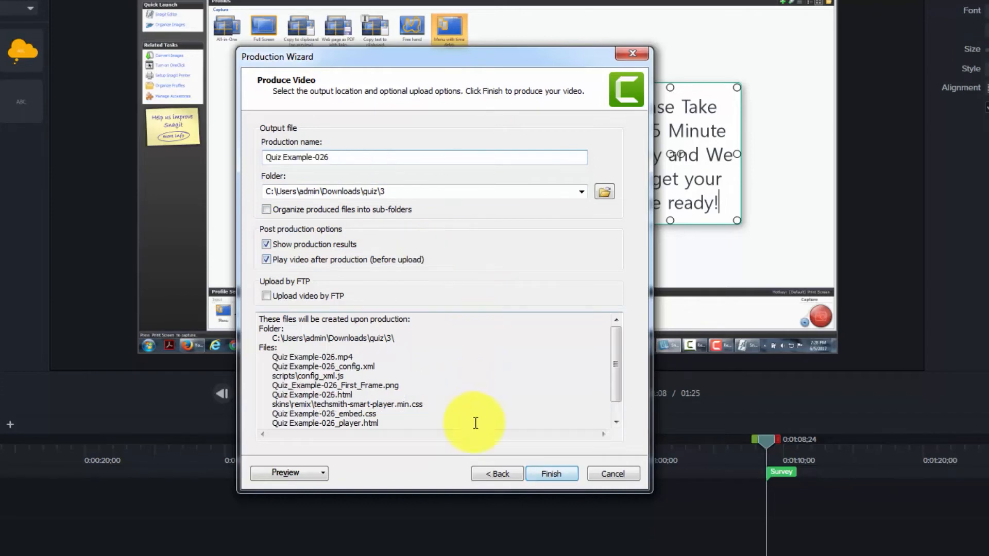
left_click(552, 475)
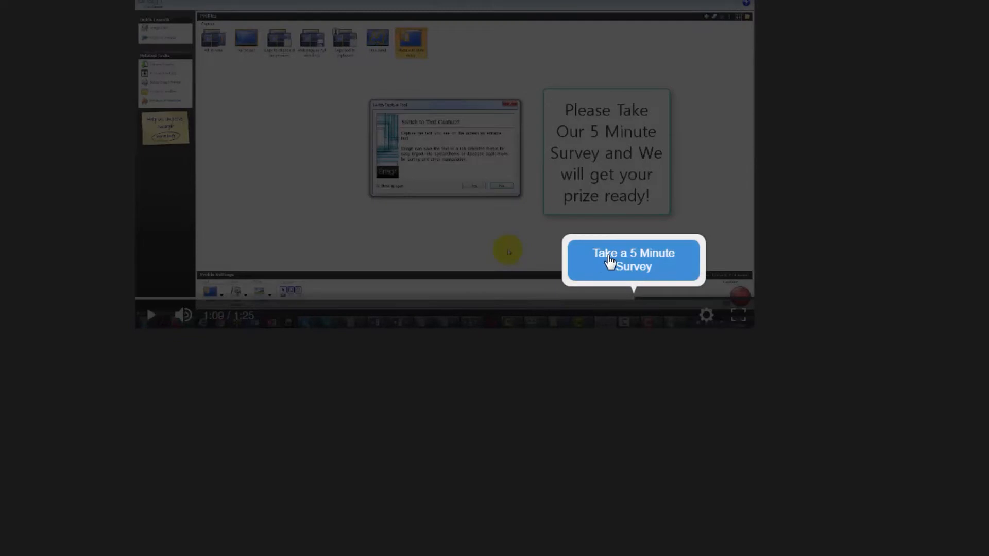
Test the survey in the produced video by submitting the answer Today and continuing past the feedback.
left_click(609, 261)
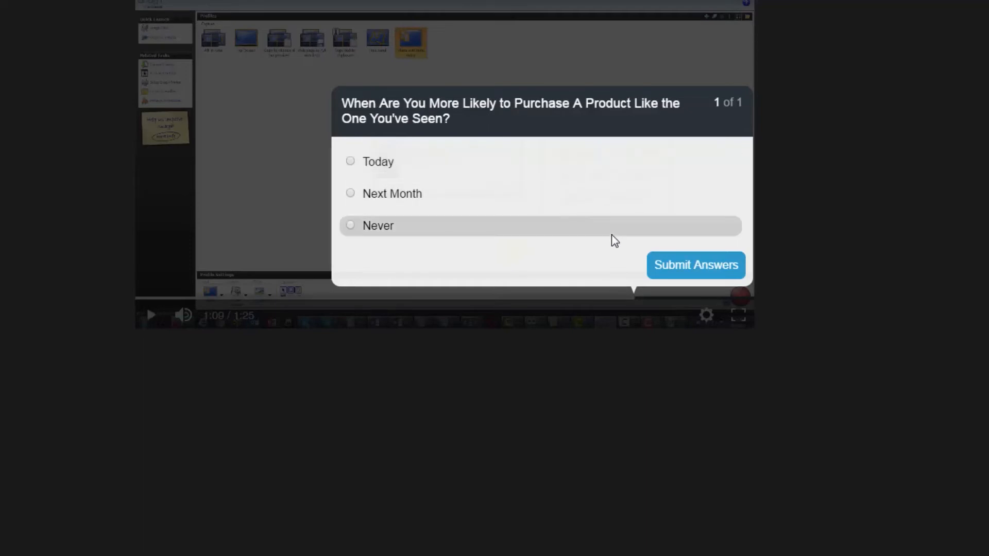
left_click(348, 162)
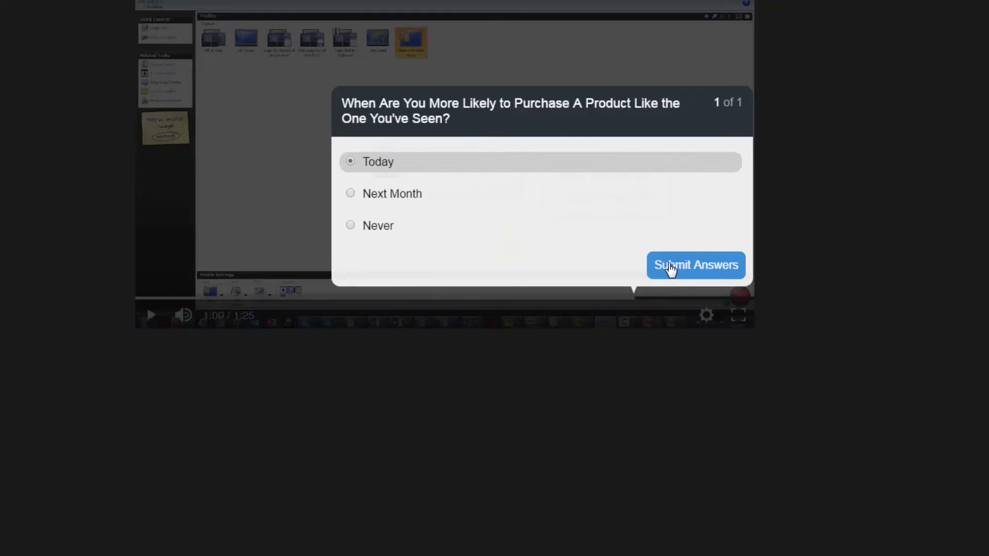
left_click(671, 266)
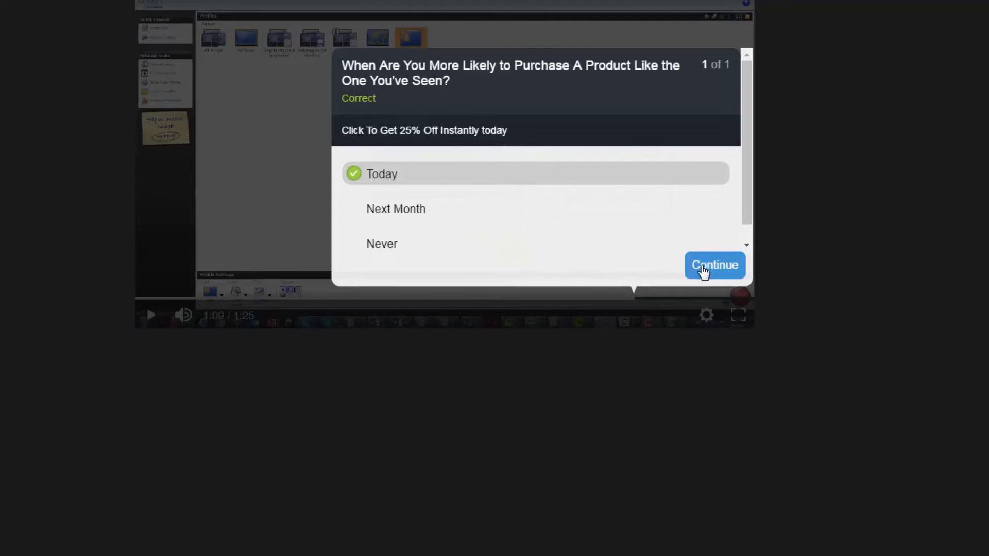
left_click(704, 268)
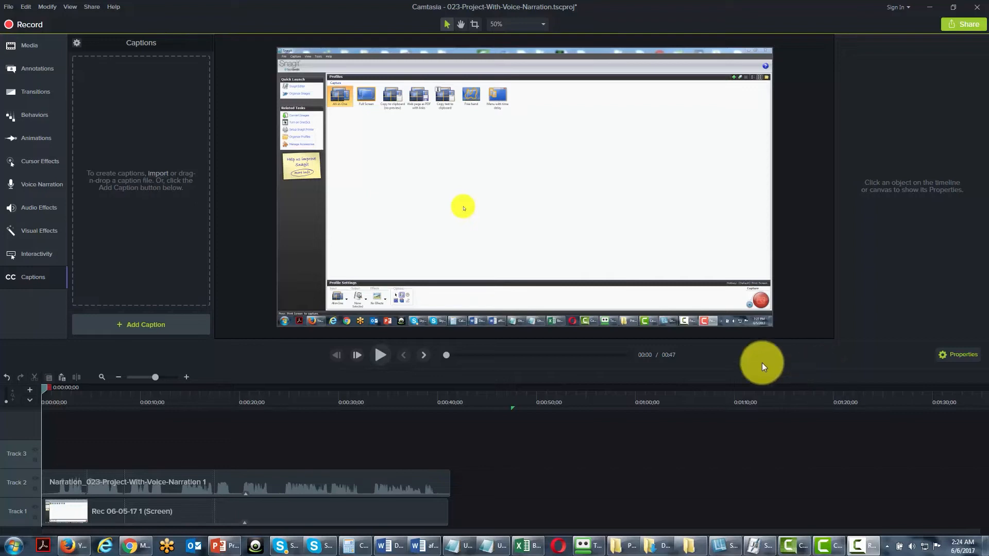
Add a caption at the start of the timeline and extend it to about 41 seconds, near the end of the screen recording.
left_click(27, 277)
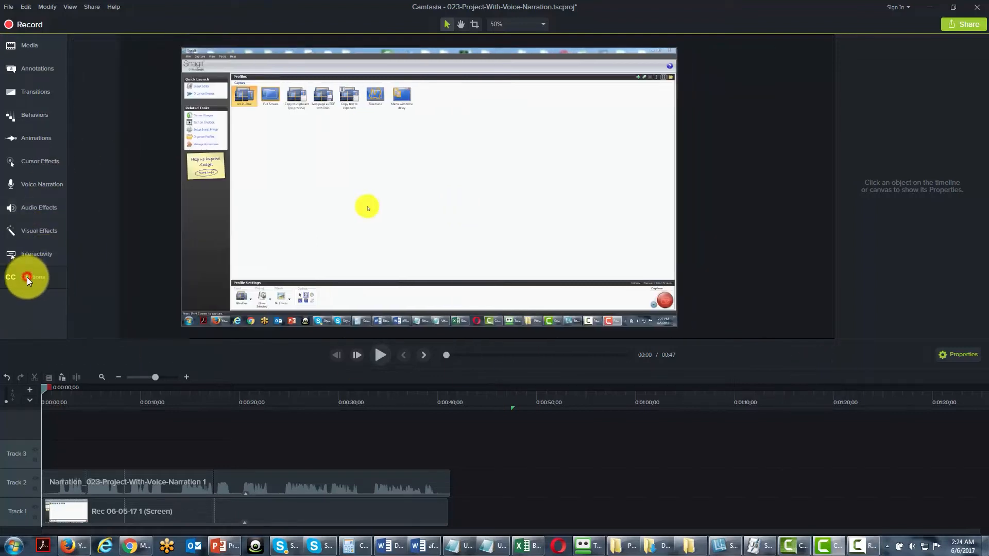
left_click(27, 277)
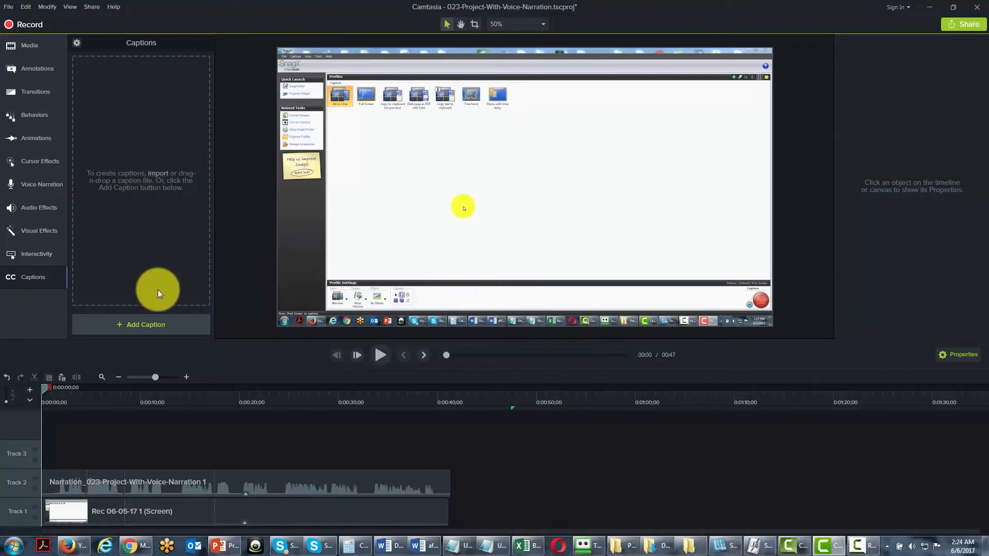
left_click(136, 328)
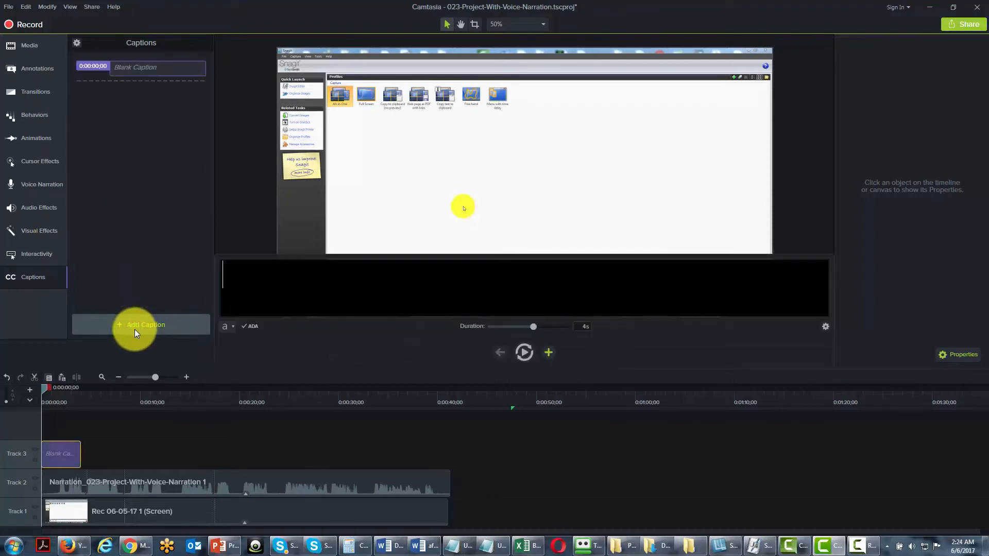
left_click_drag(81, 452, 447, 457)
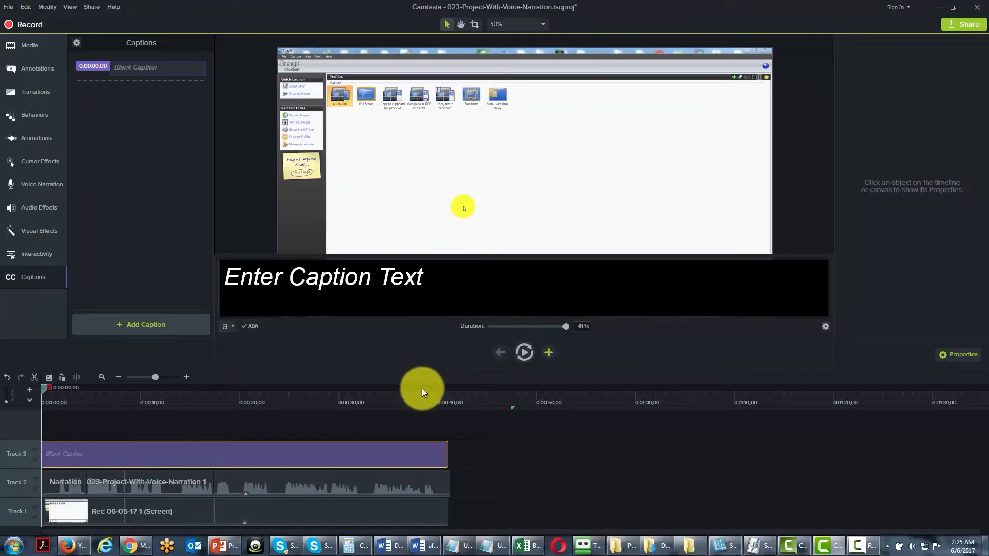
Play the narration and enter "So we click the left click," as the text of the blank caption.
left_click(83, 483)
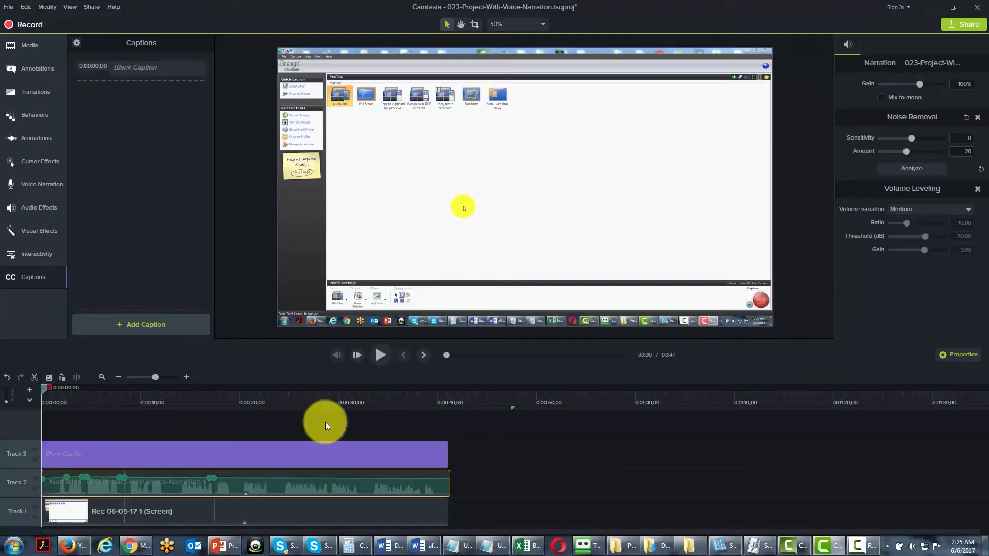
left_click(380, 354)
left_click(132, 454)
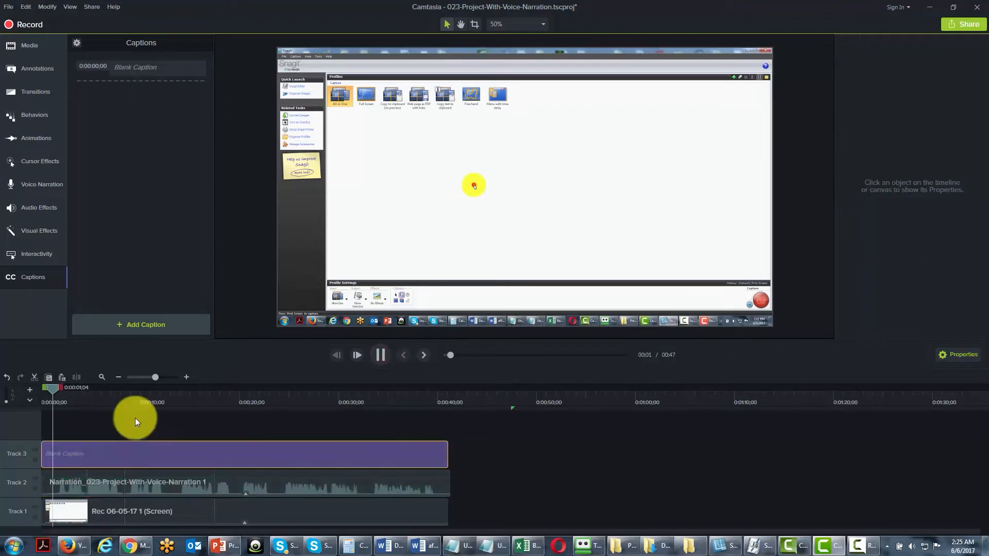
left_click(150, 68)
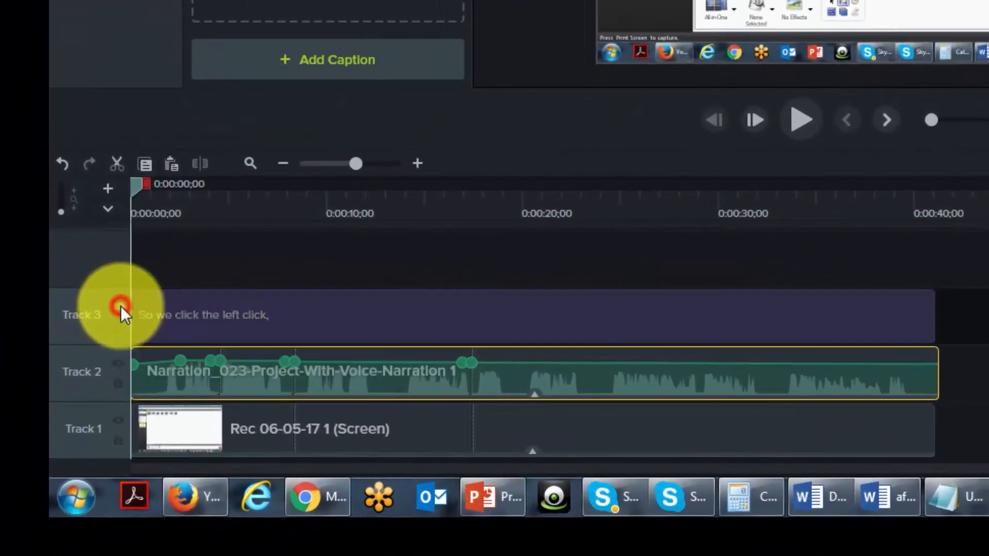
Hide the caption track and make it visible again.
left_click(36, 452)
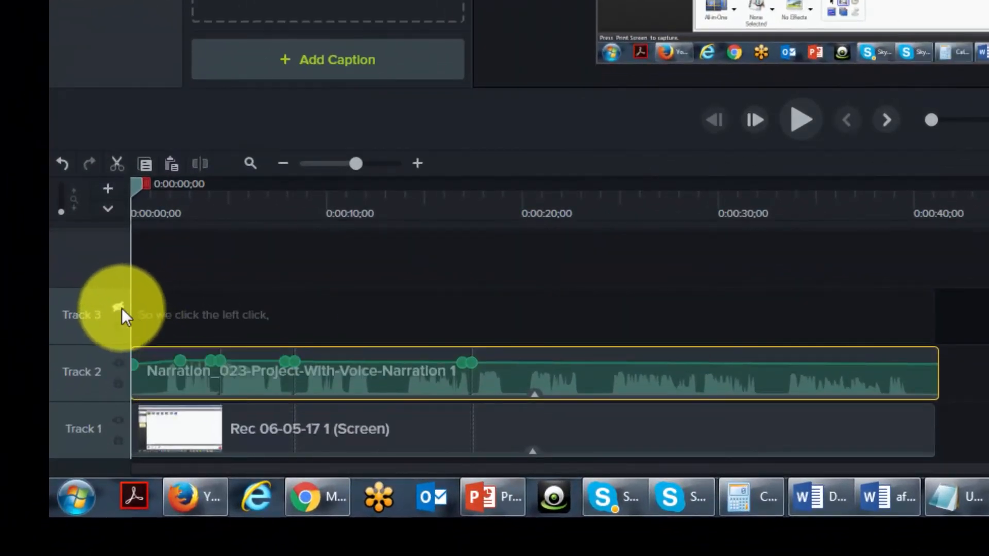
left_click(119, 307)
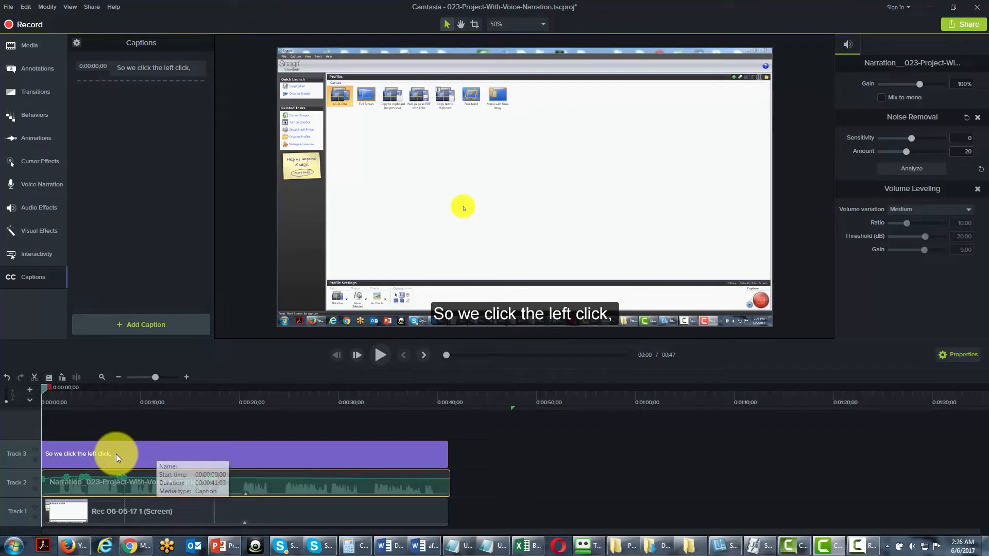
Check the caption's font choices in its text formatting, and set the caption fill opacity to 73%.
left_click(116, 454)
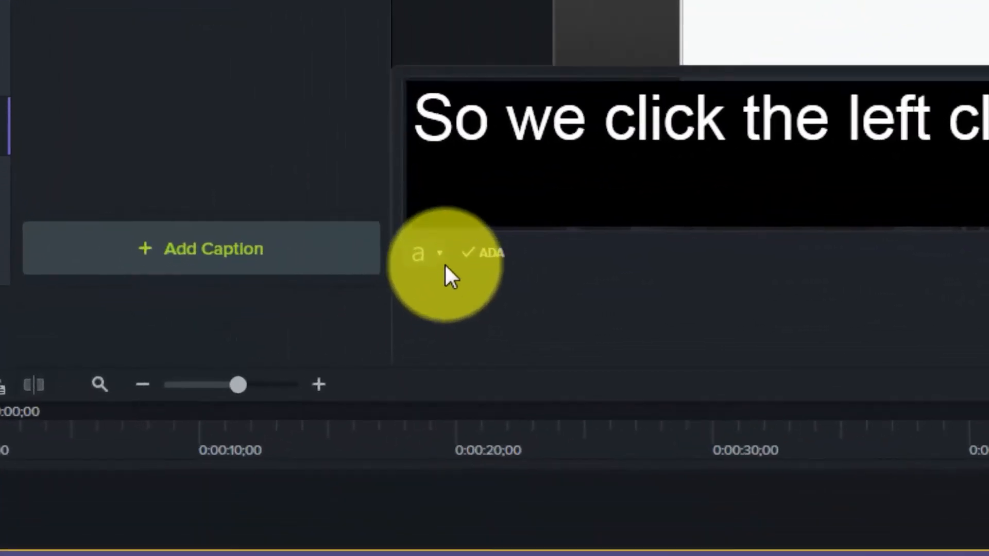
left_click(440, 252)
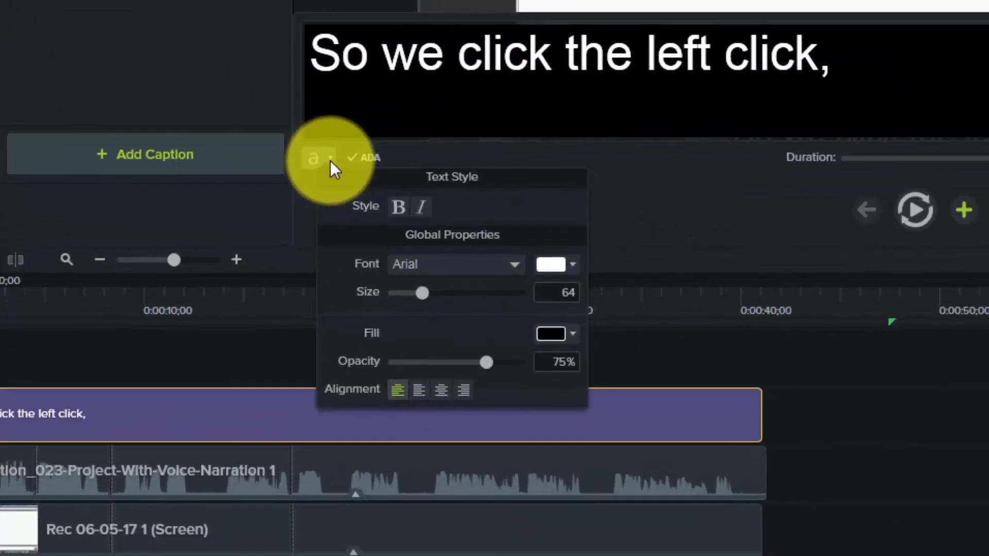
left_click(505, 267)
left_click(505, 267)
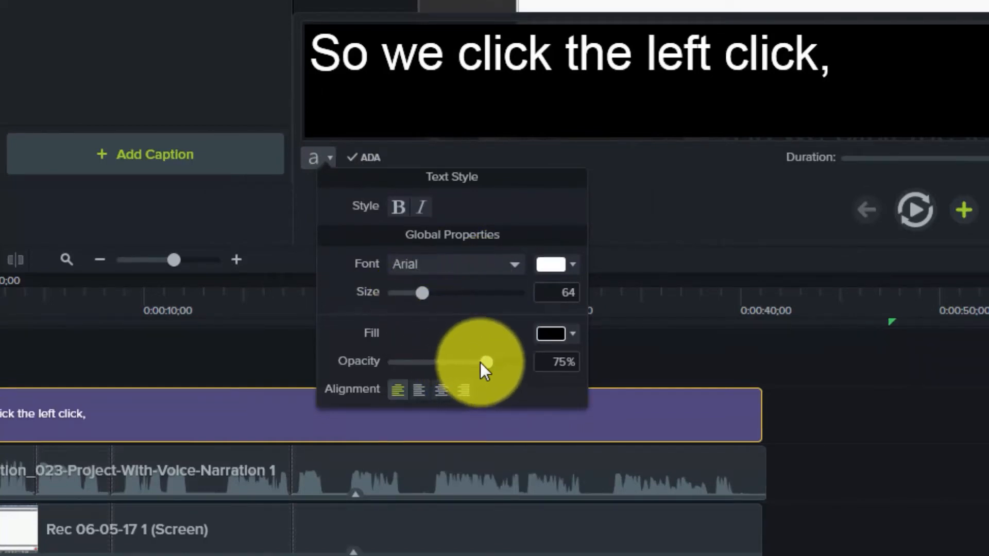
mouse_move(486, 363)
left_mouse_down()
mouse_move(461, 362)
mouse_move(488, 362)
left_mouse_up()
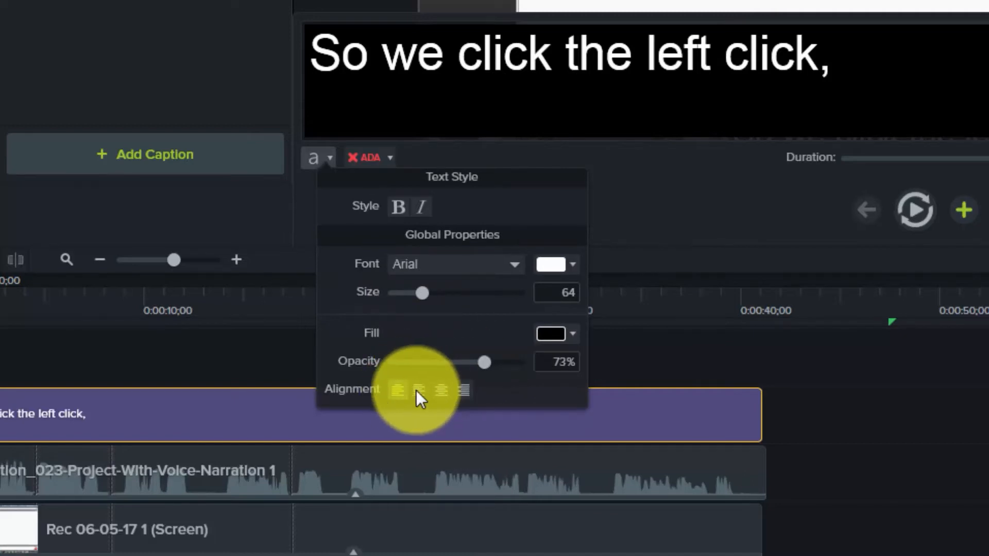
Try centre and right alignment on the caption, restore left alignment, and check the font colour choices without changing them.
left_click(441, 390)
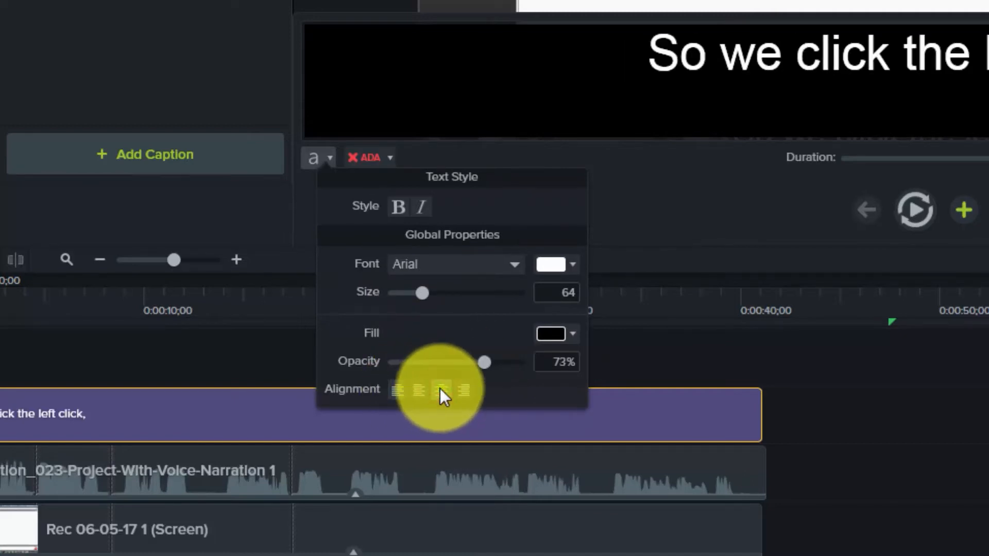
left_click(465, 390)
left_click(406, 392)
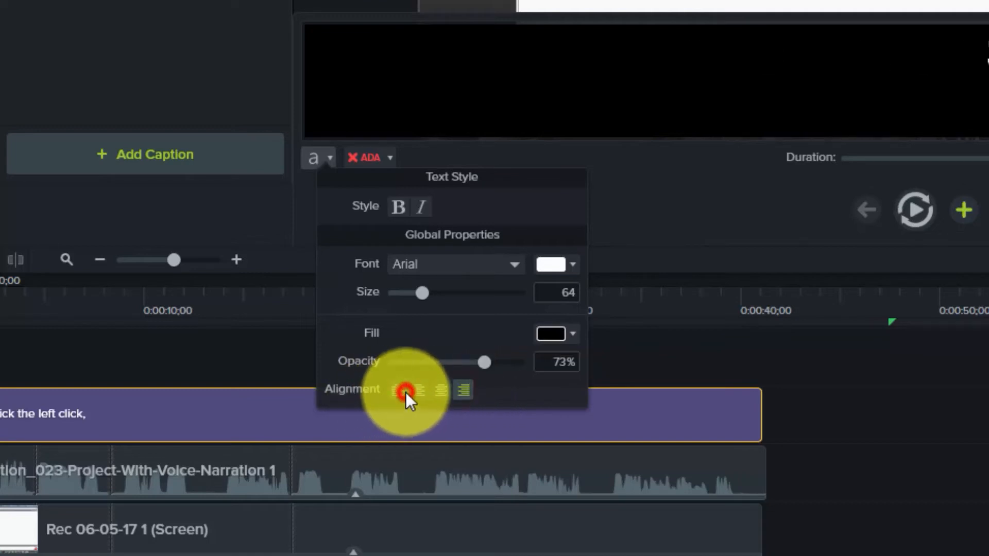
left_click(573, 263)
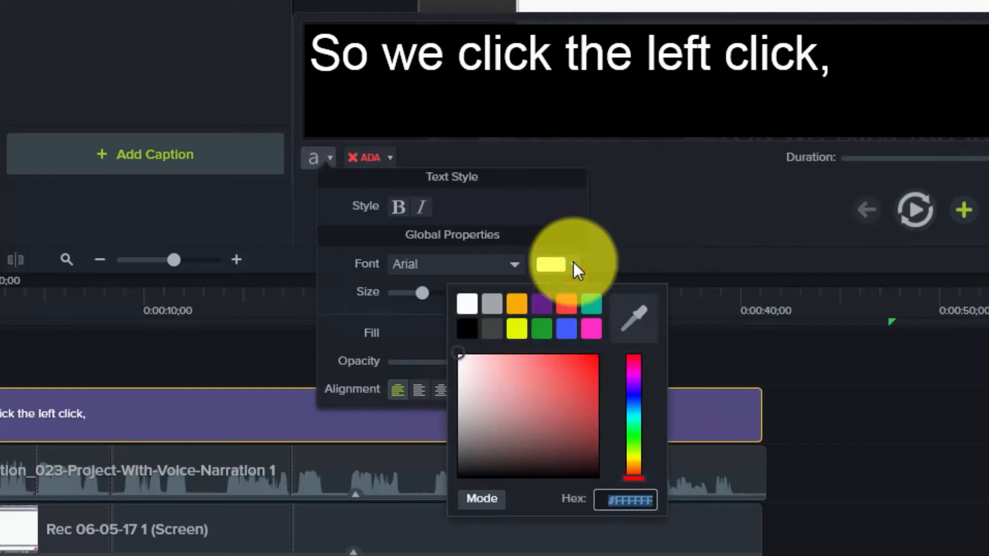
left_click(573, 262)
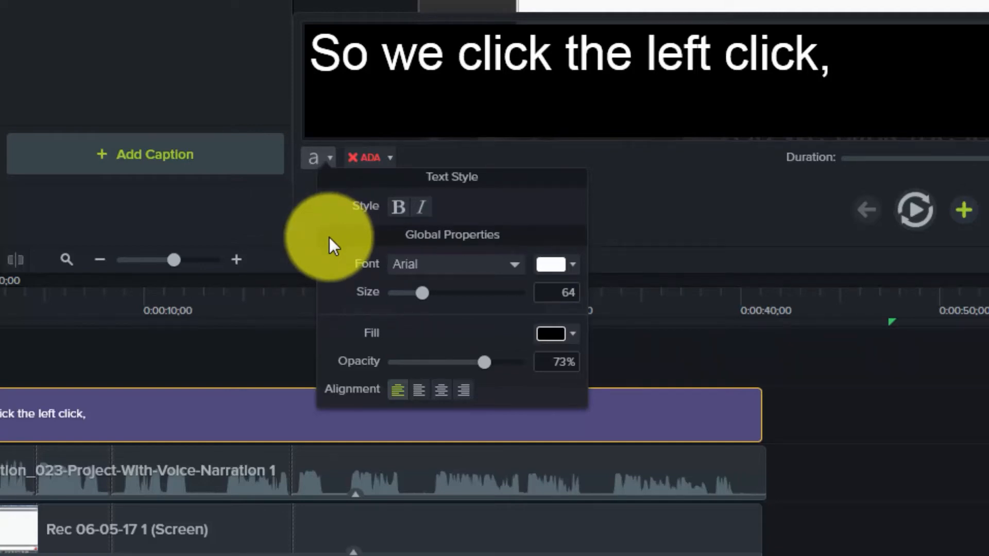
left_click(759, 334)
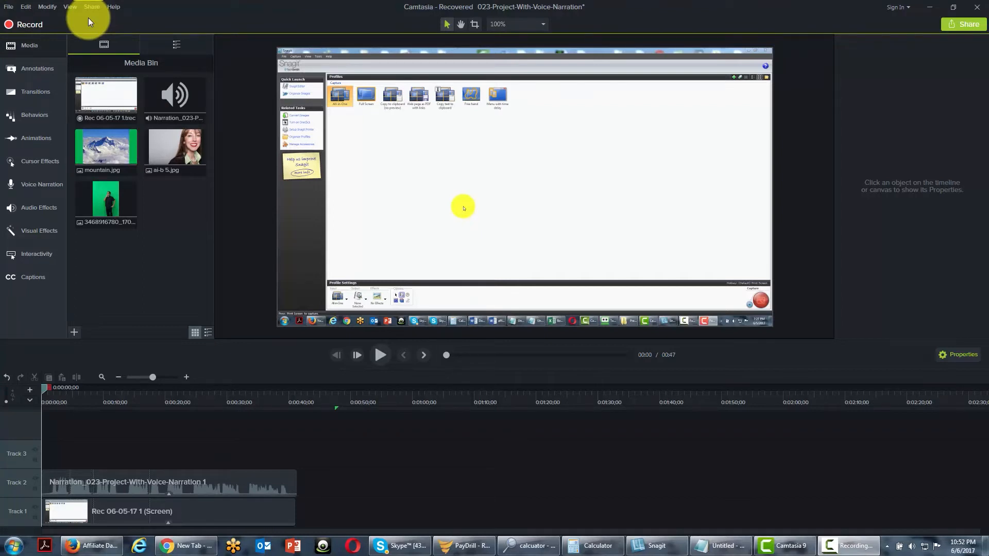
Start a new empty project.
left_click(8, 7)
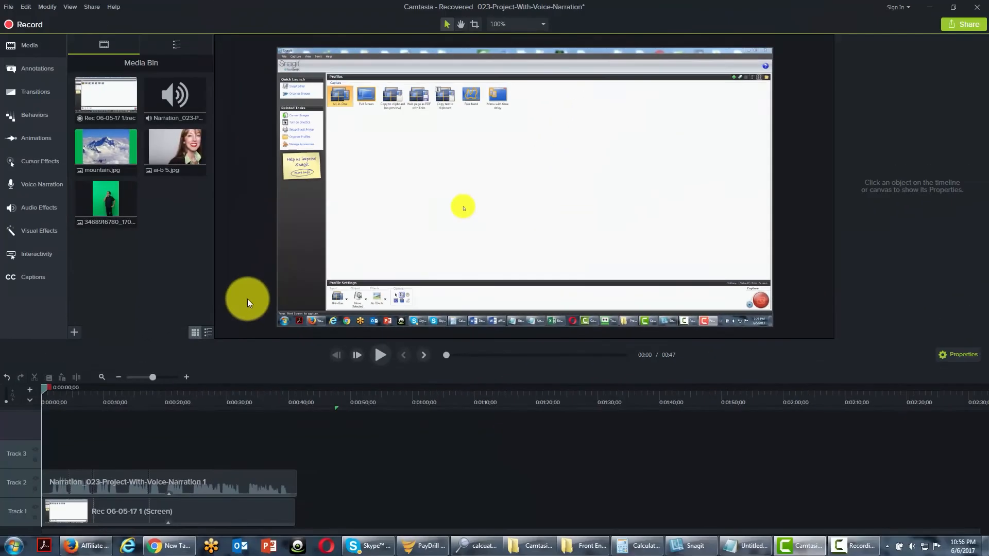
left_click(109, 95)
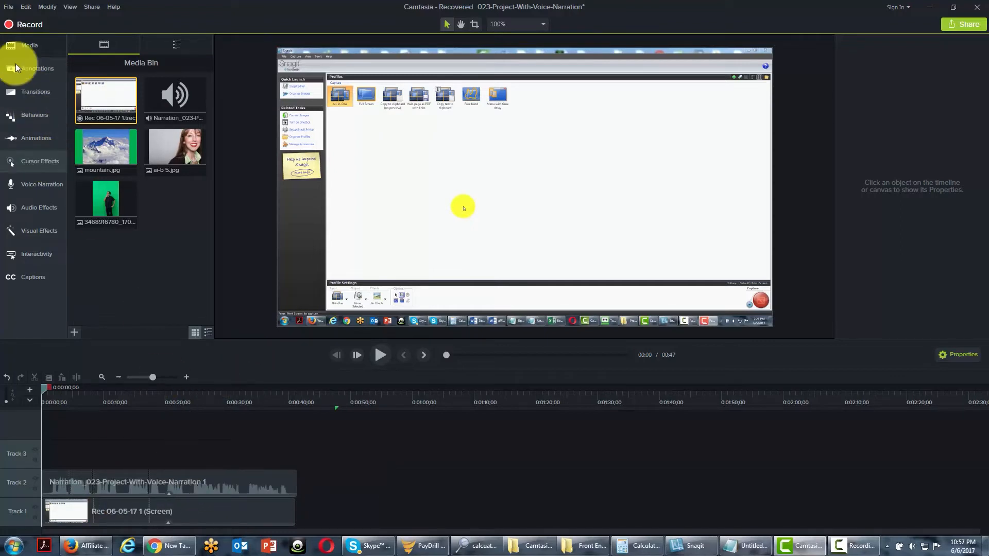
left_click(10, 7)
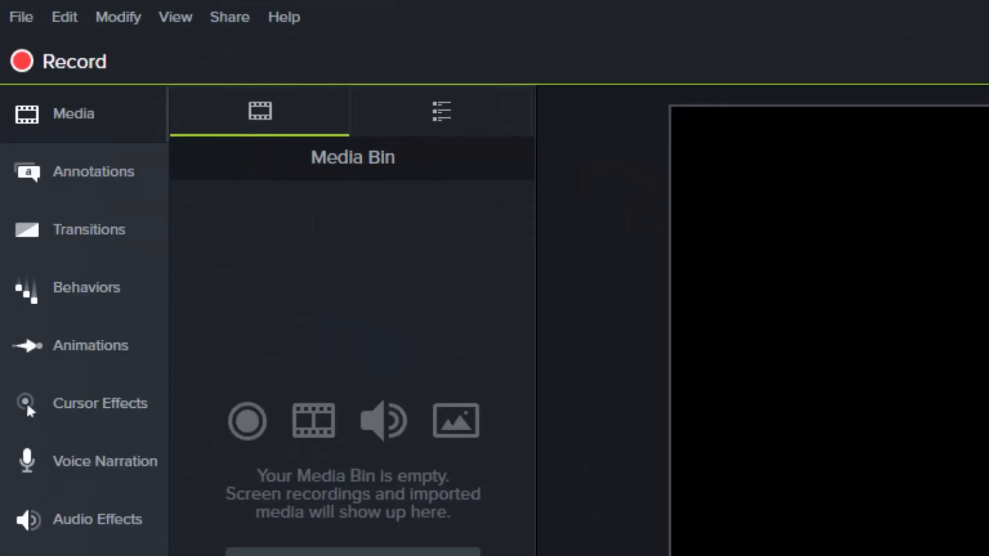
left_click(26, 20)
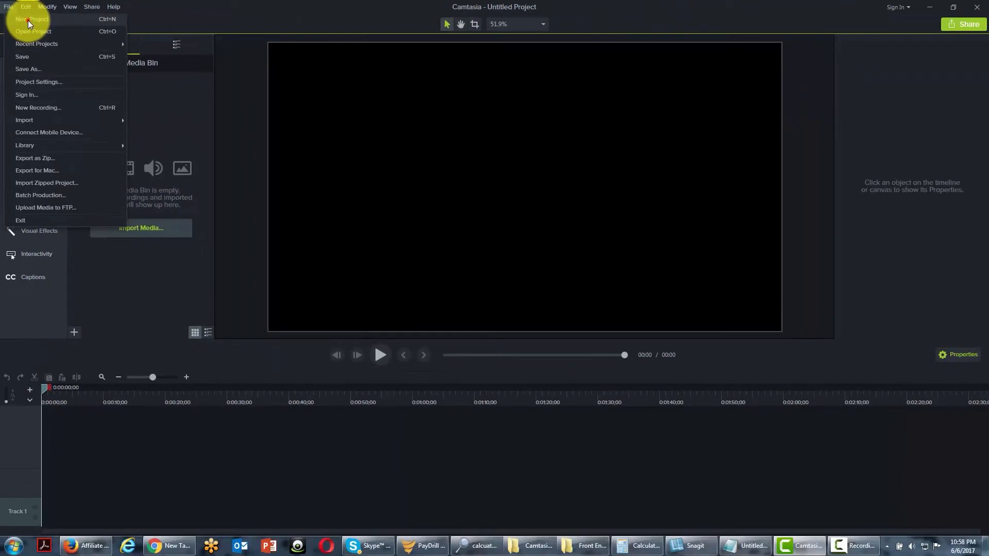
left_click(28, 23)
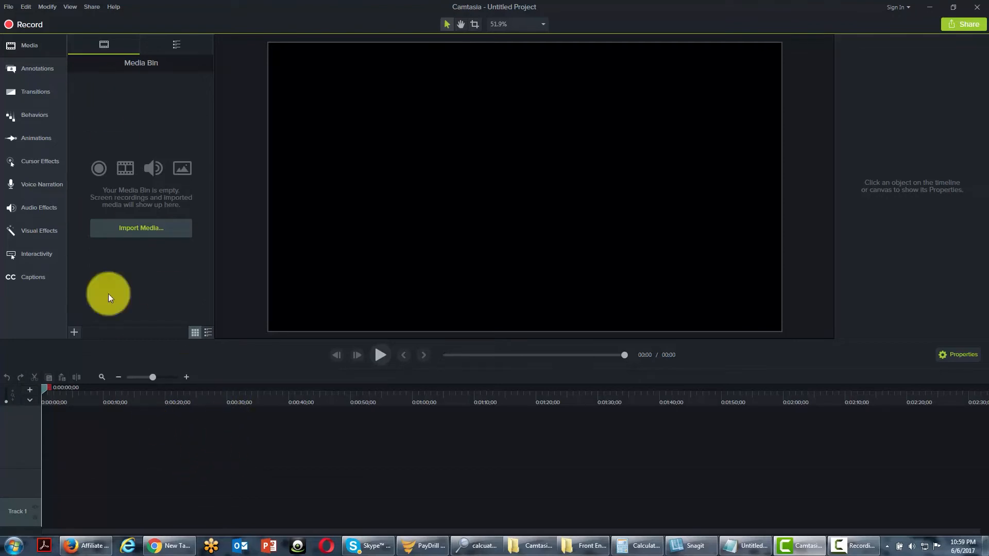
left_click(8, 7)
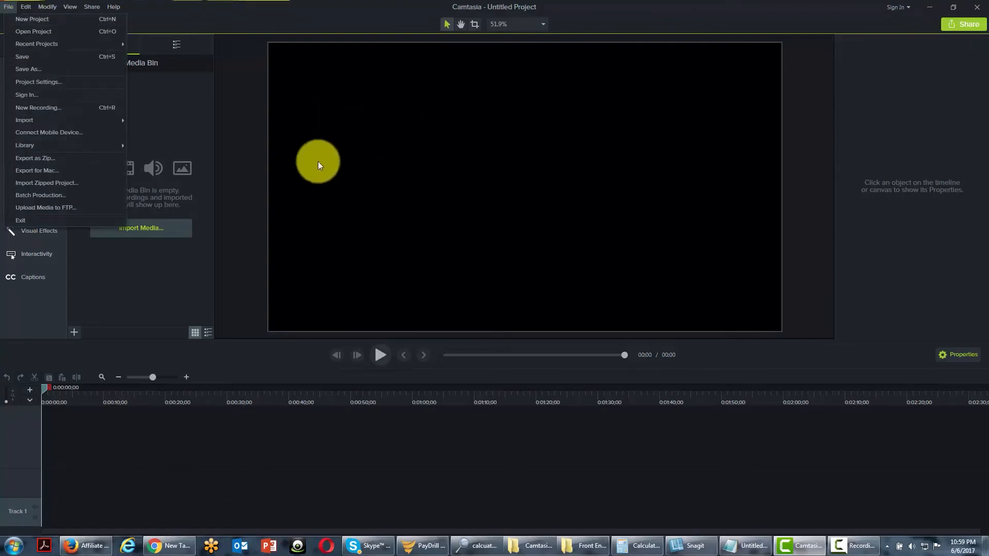
left_click(236, 150)
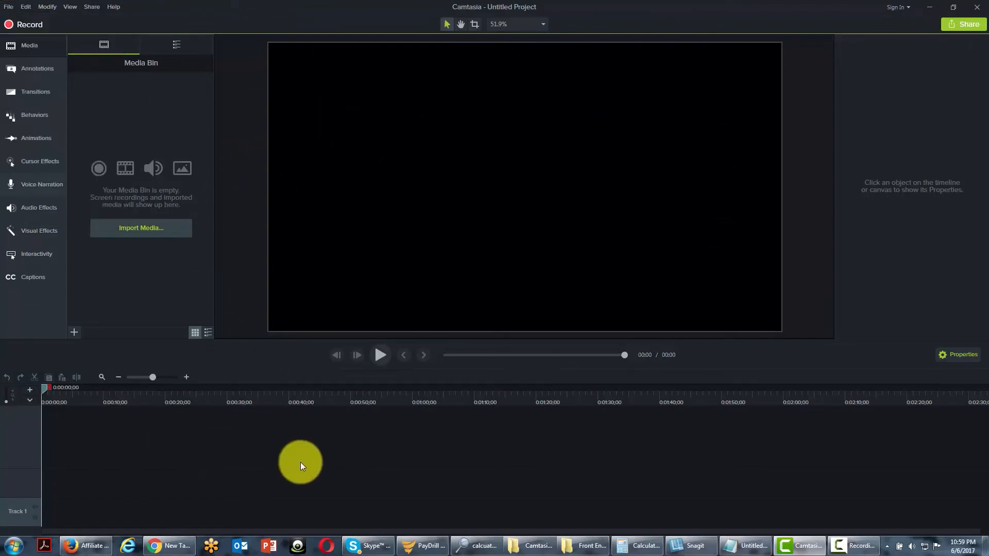
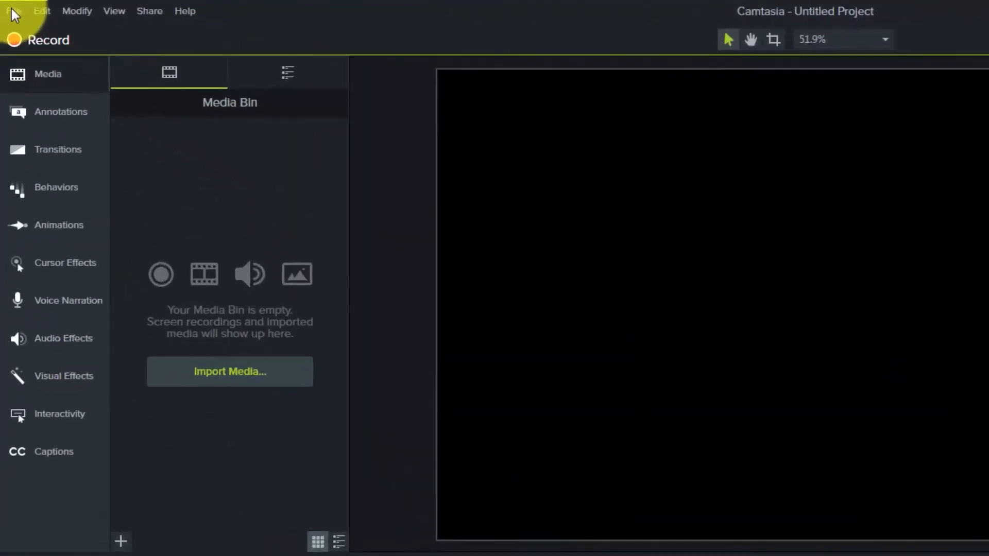
Open the earlier-version project cowa.camproj and convert it to the current project format.
left_click(7, 7)
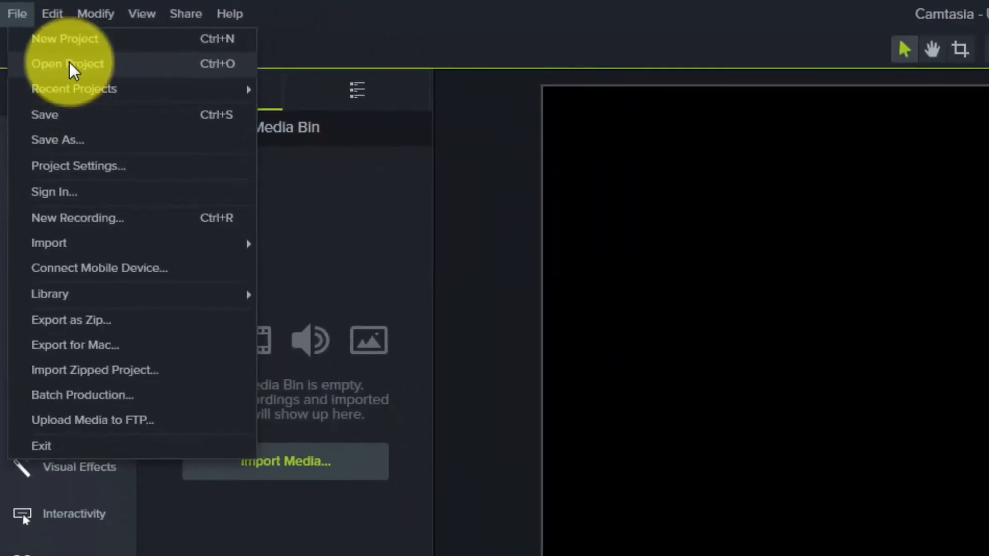
left_click(118, 108)
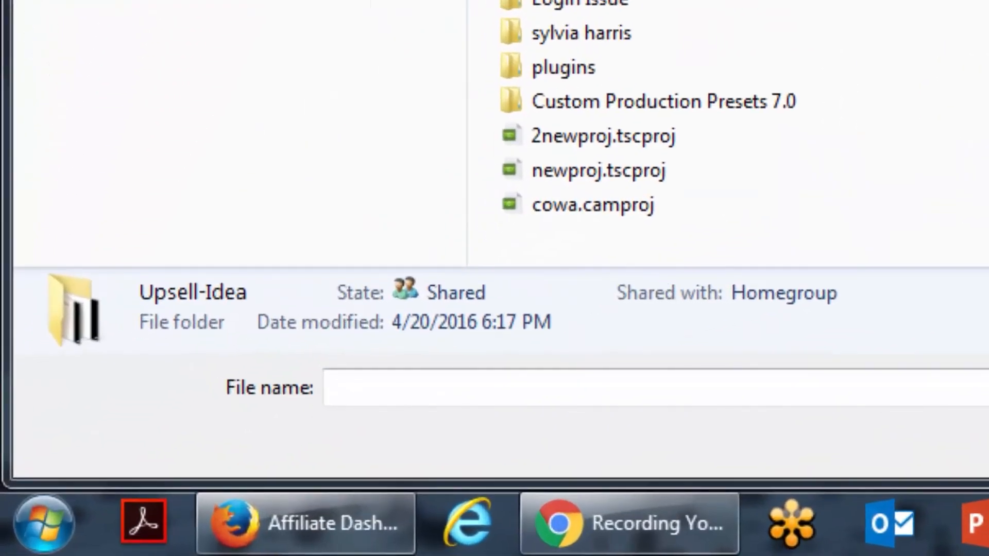
left_click(601, 137)
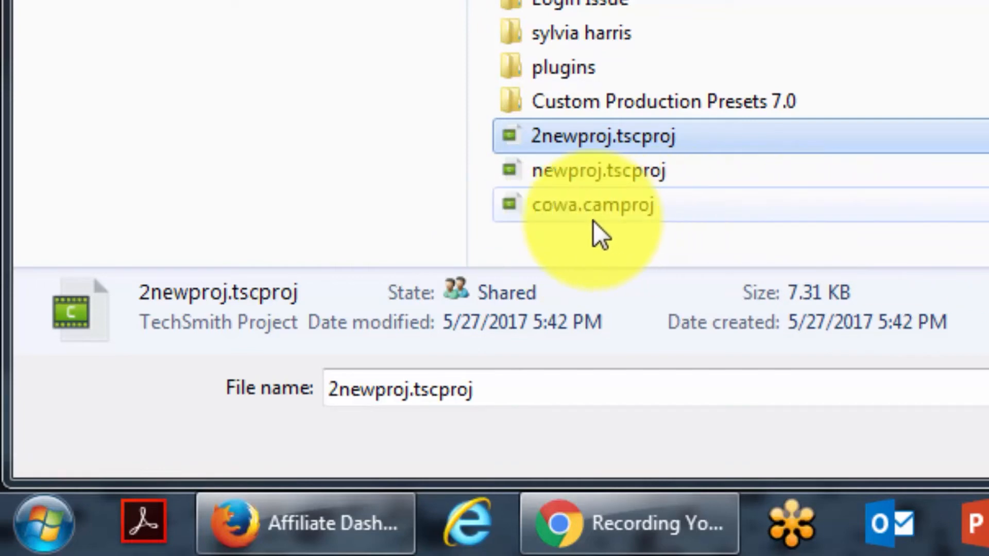
left_click(614, 214)
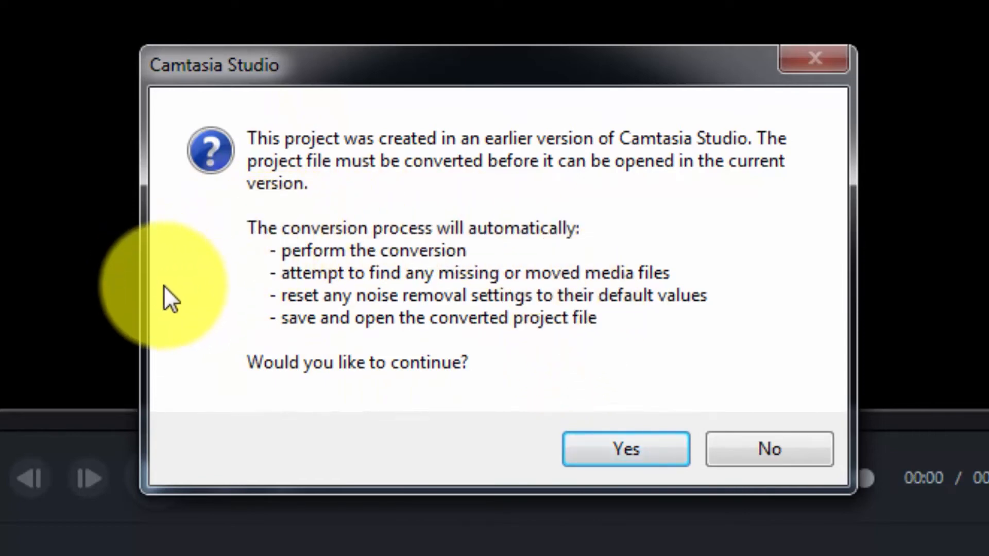
left_click(624, 461)
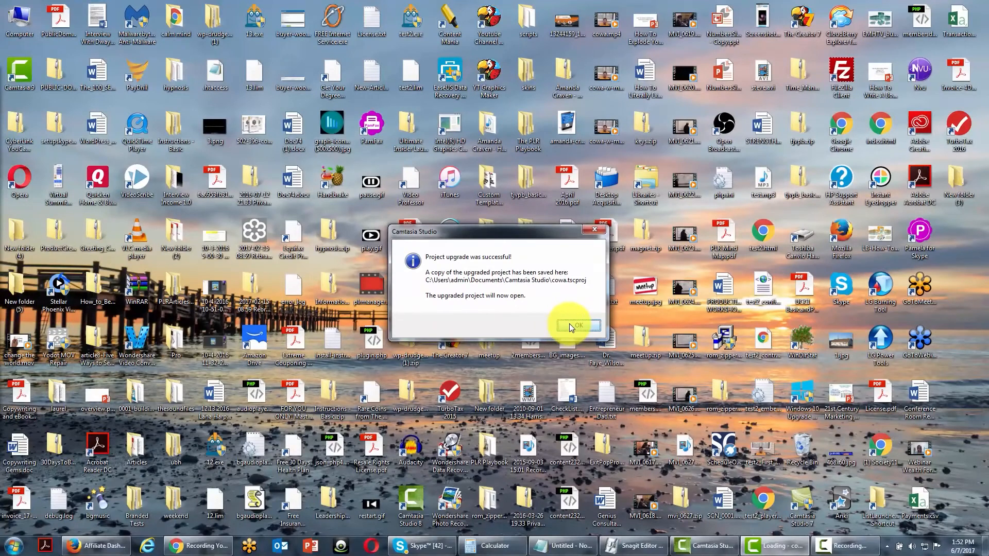
left_click(566, 324)
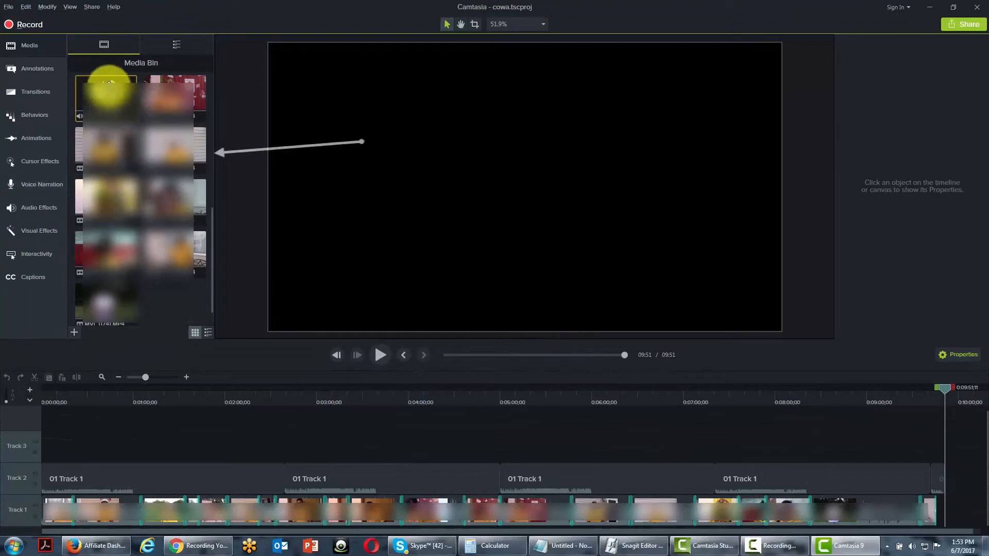
Look over the video clips of the converted project in the media bin.
left_click(99, 105)
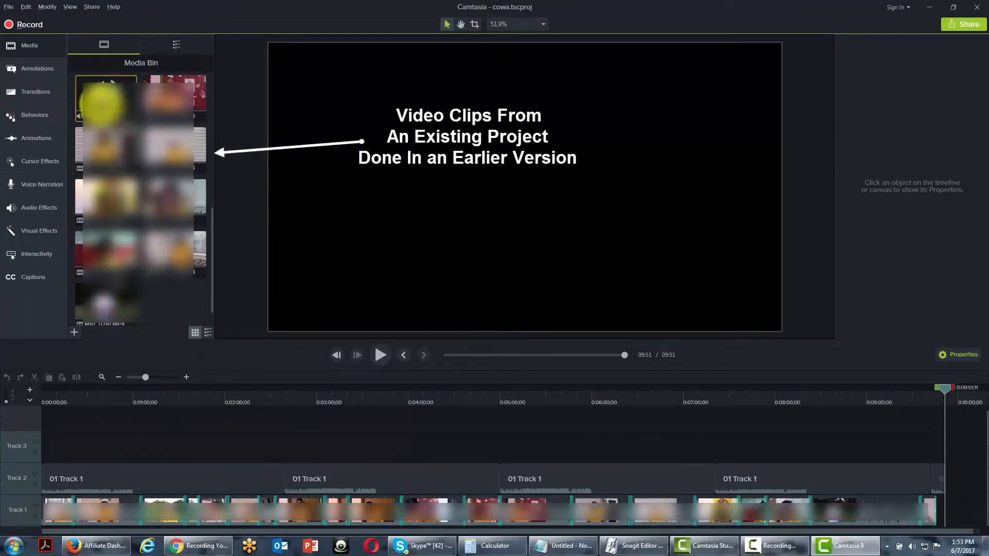
left_click(175, 100)
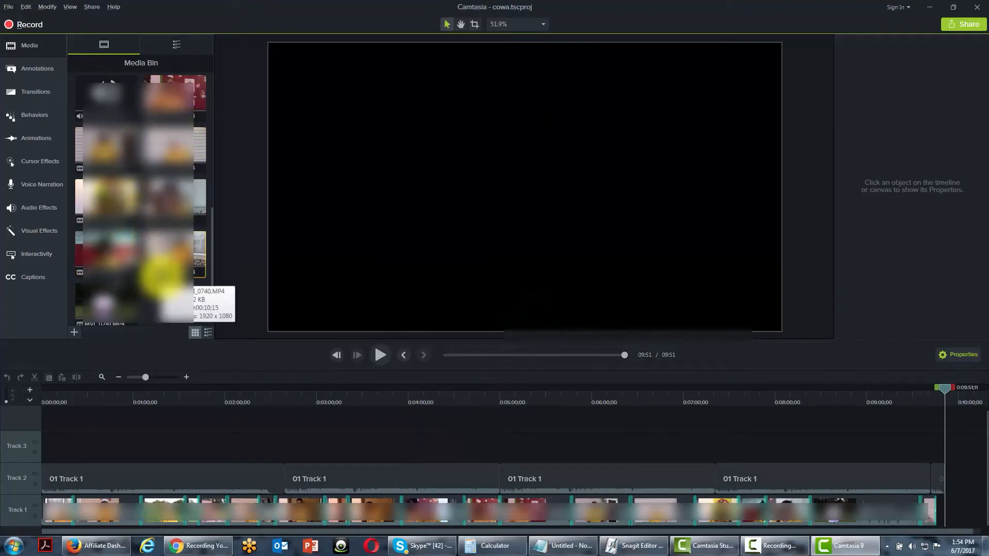
left_click(129, 106)
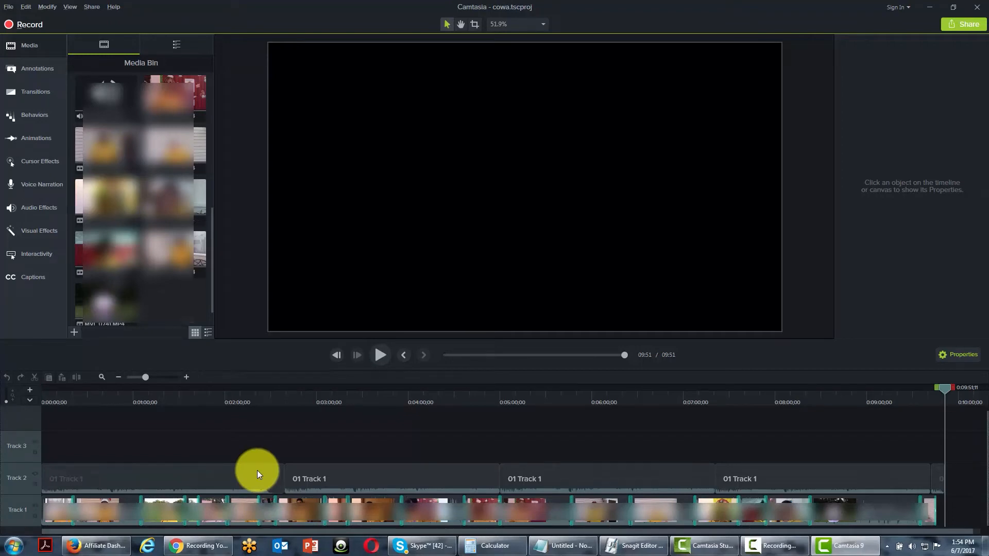
Start a new empty project in place of the converted cowa project.
left_click(7, 8)
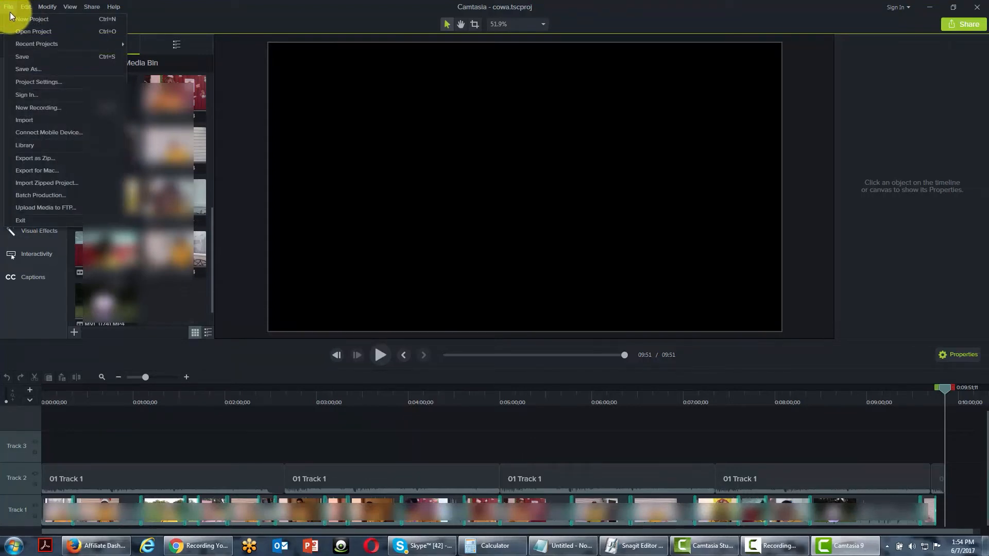
left_click(10, 13)
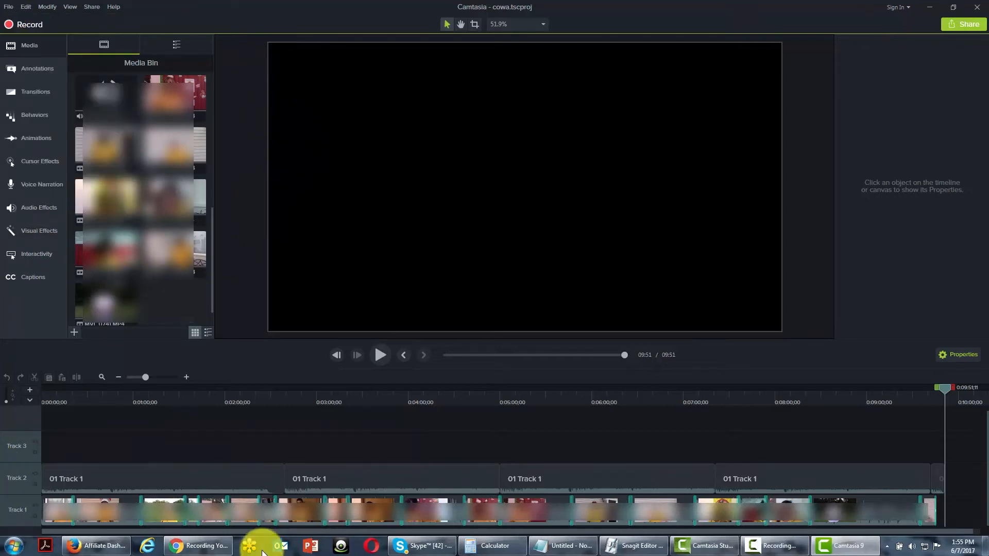
left_click(9, 7)
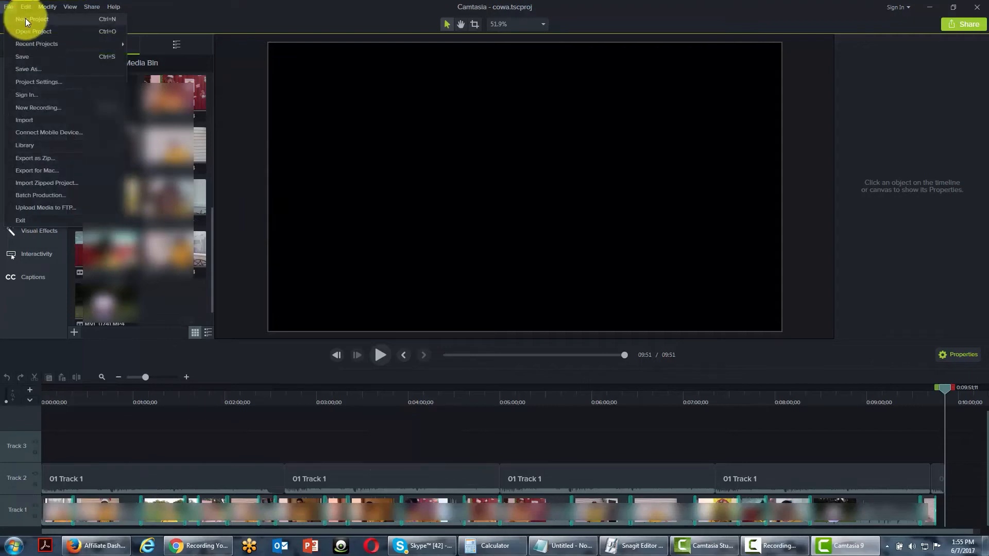
left_click(26, 19)
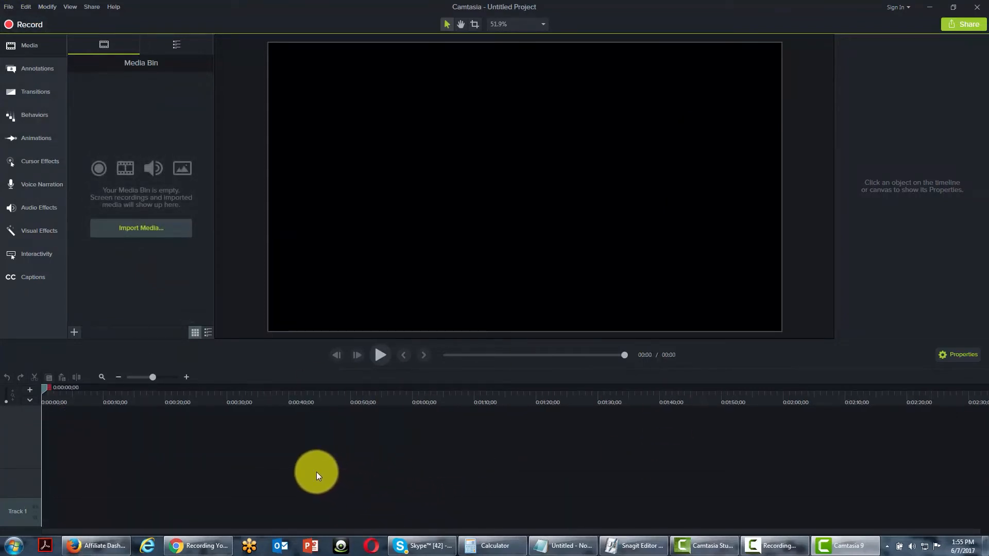
Open the existing project 2newproj.tscproj and select its recording in the media bin.
left_click(8, 8)
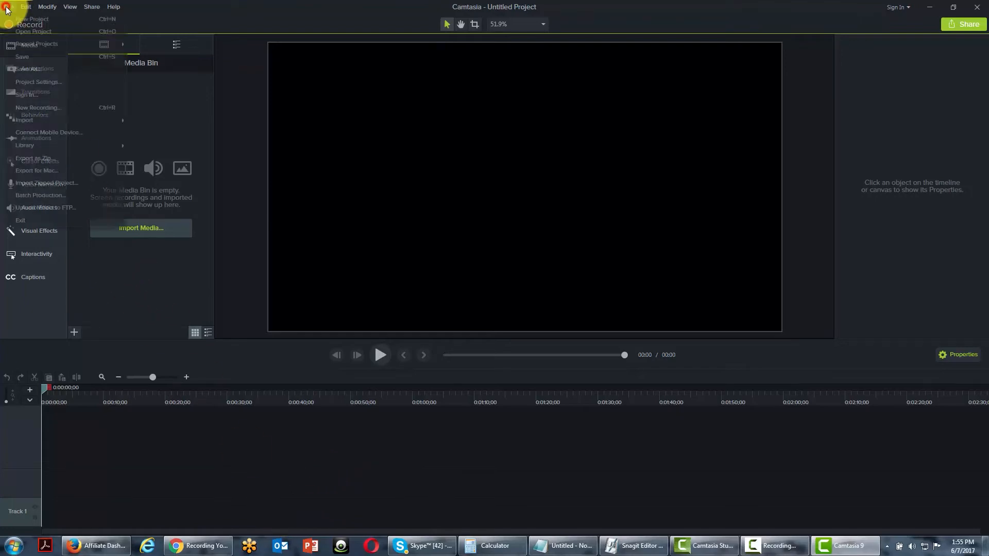
left_click(26, 32)
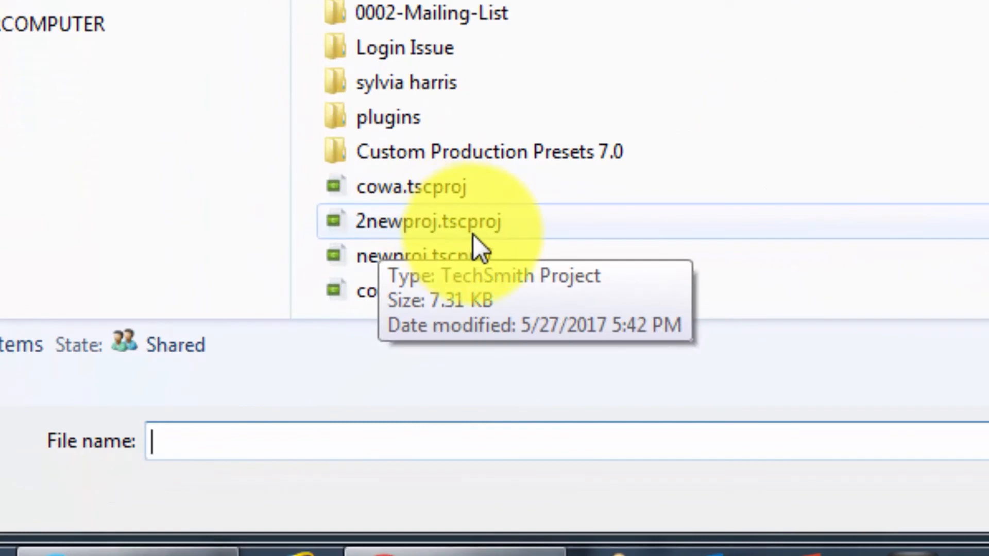
left_click(477, 230)
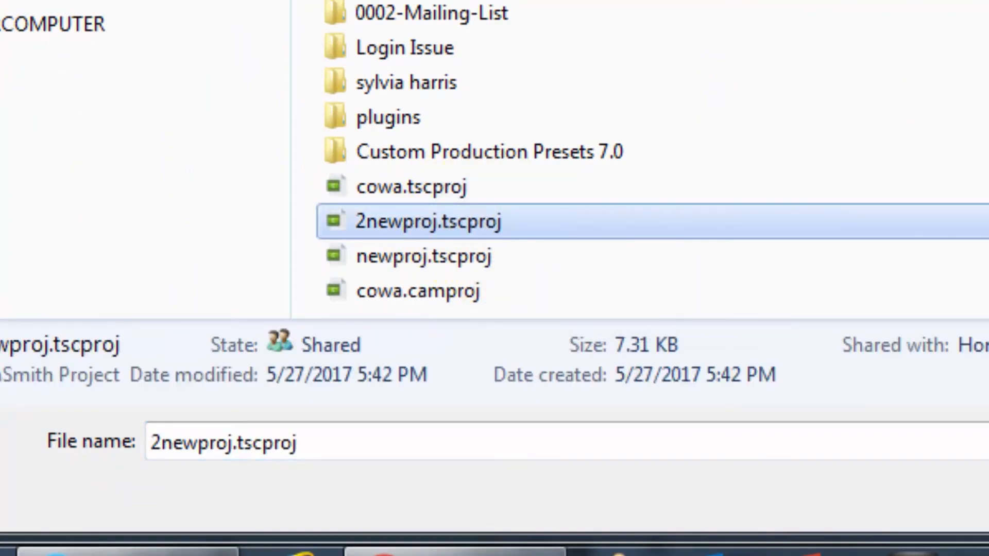
key("Return")
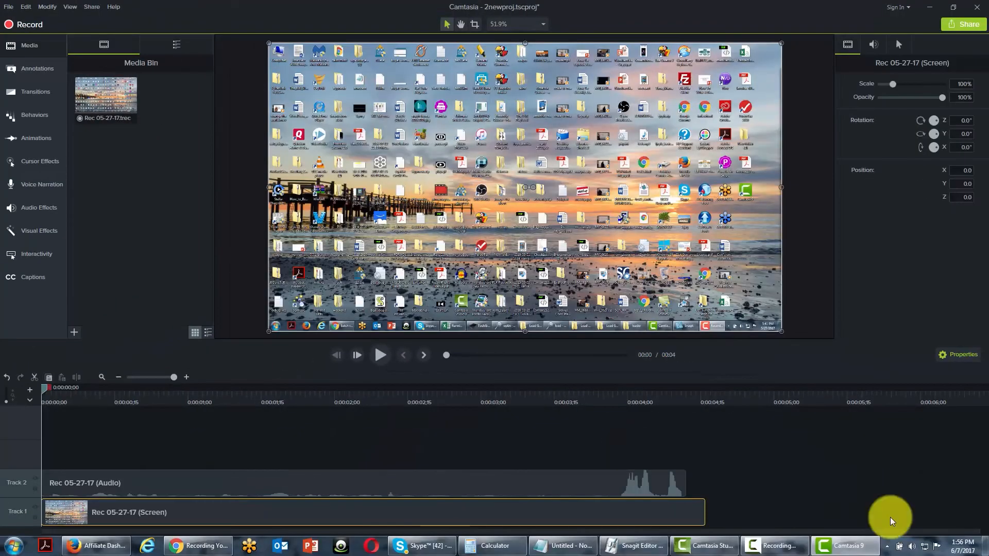
left_click(87, 106)
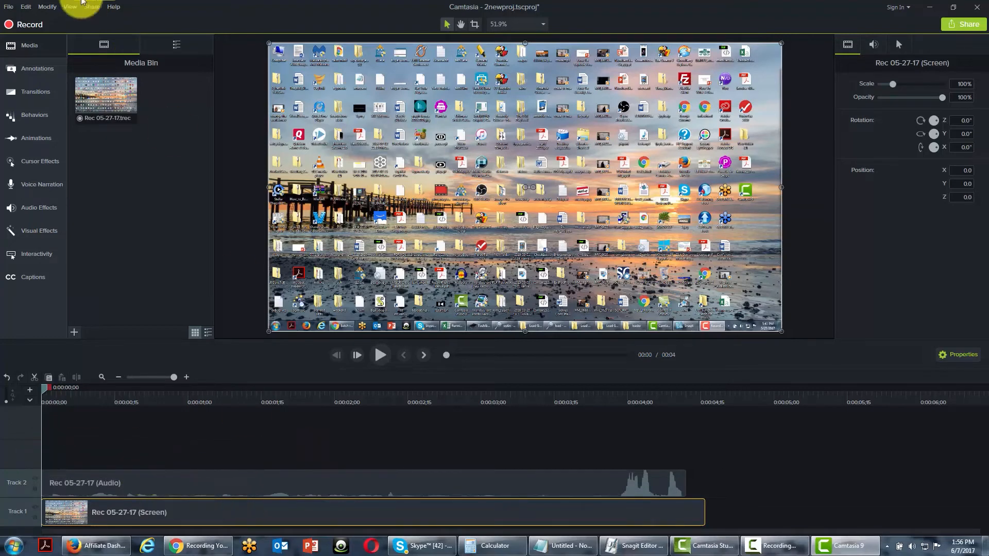
Start a new project without saving the changes to 2newproj.tscproj.
left_click(8, 9)
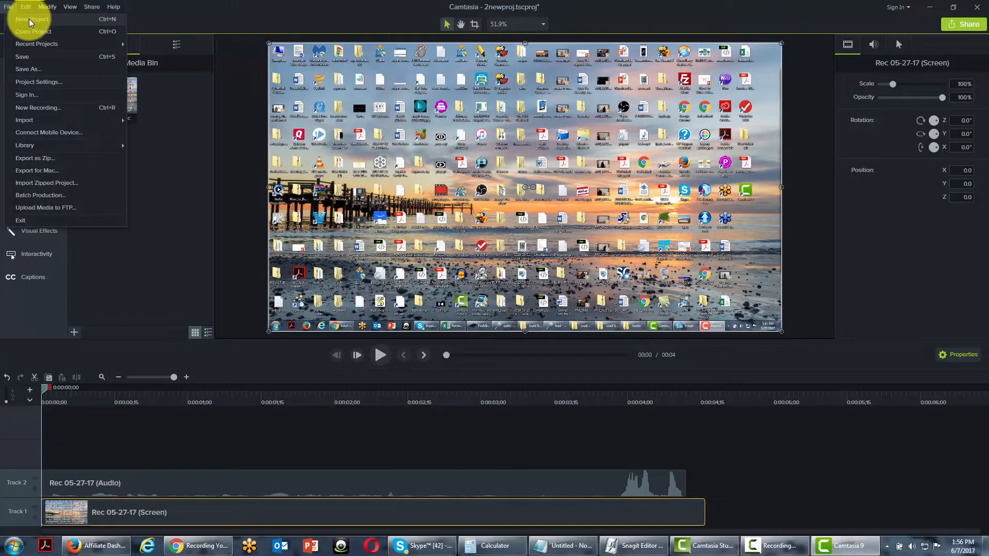
left_click(29, 19)
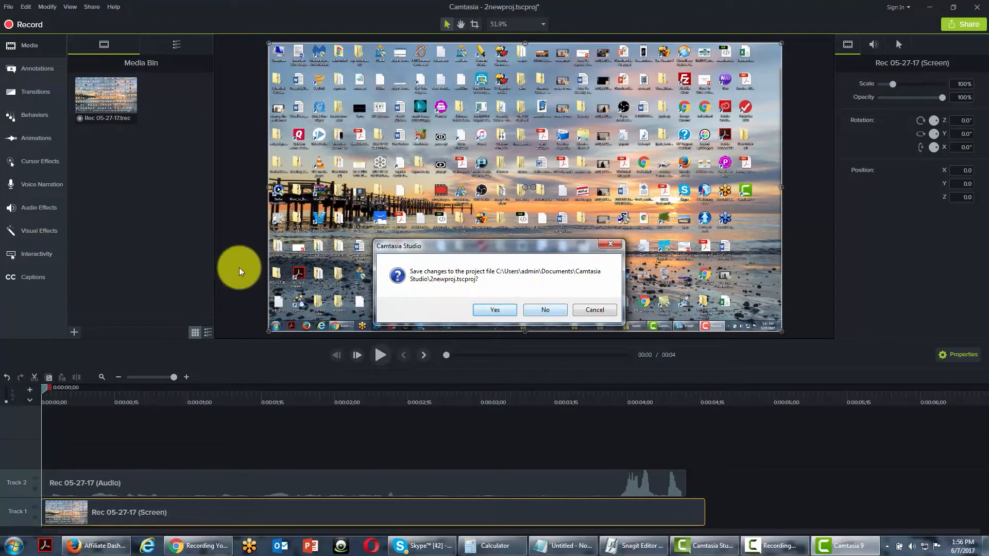
left_click(539, 309)
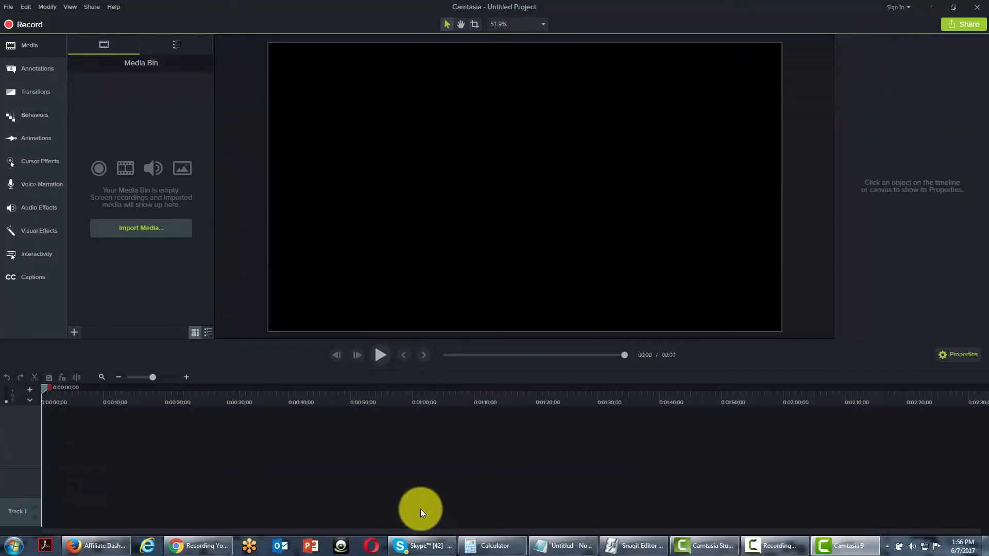
Check the recent projects, and review the canvas dimension presets in the project settings.
left_click(9, 7)
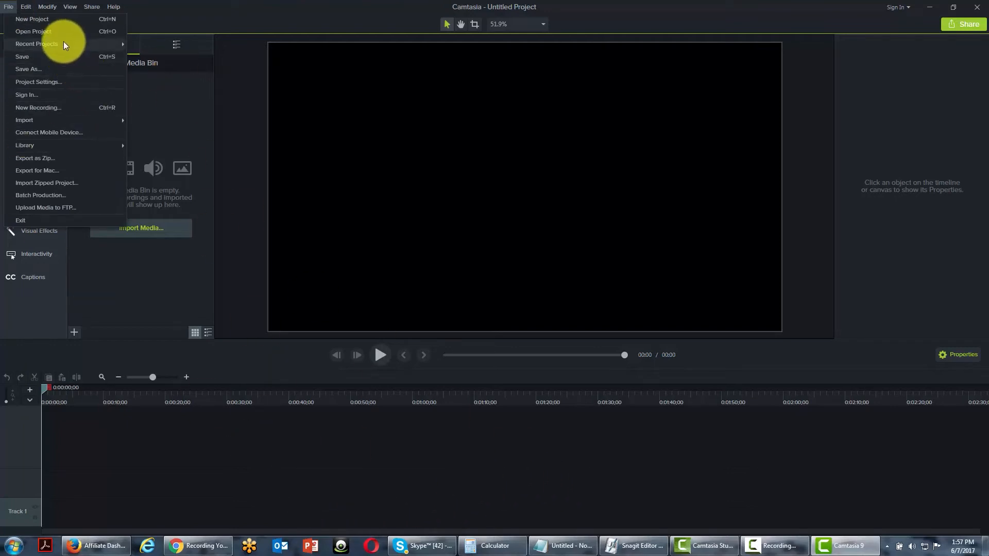
mouse_move(63, 43)
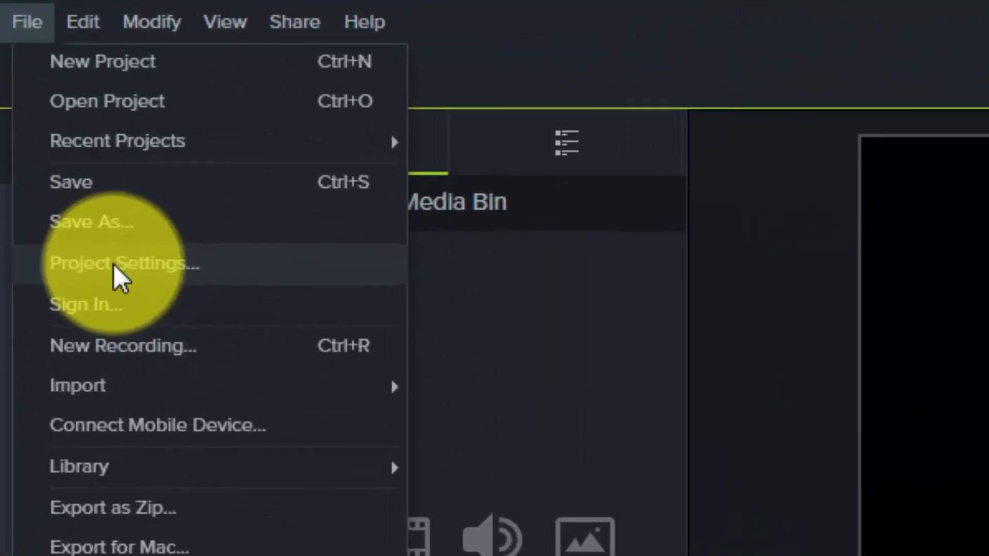
left_click(114, 264)
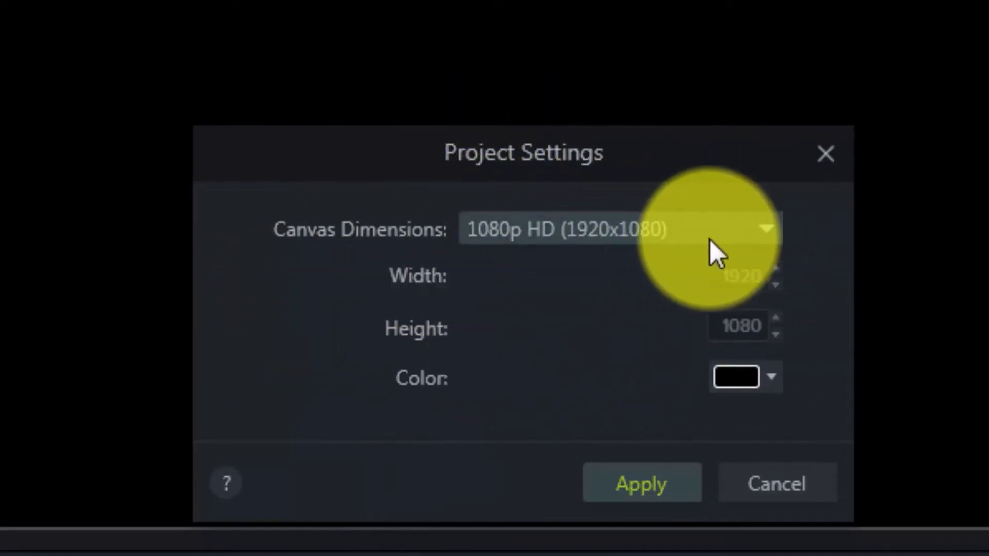
left_click(724, 237)
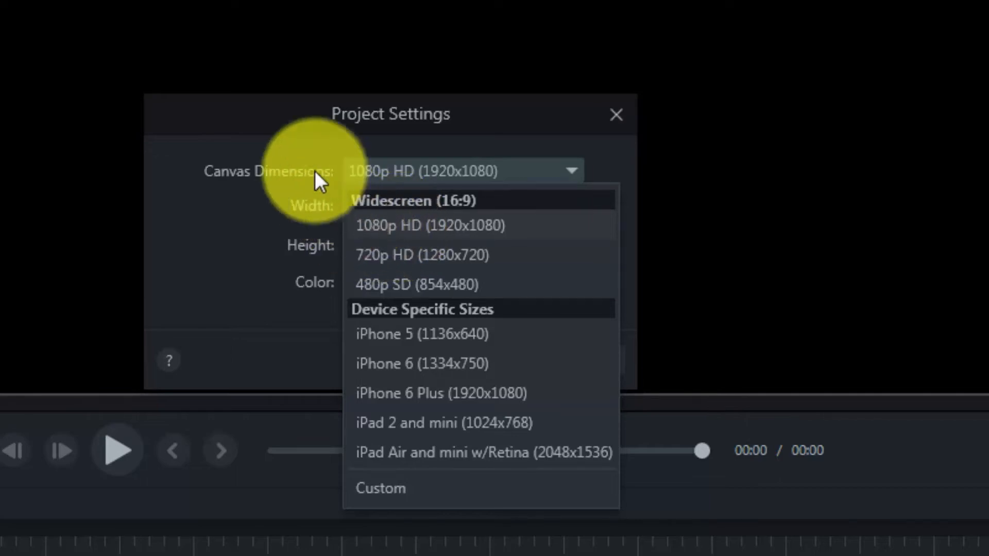
left_click(285, 119)
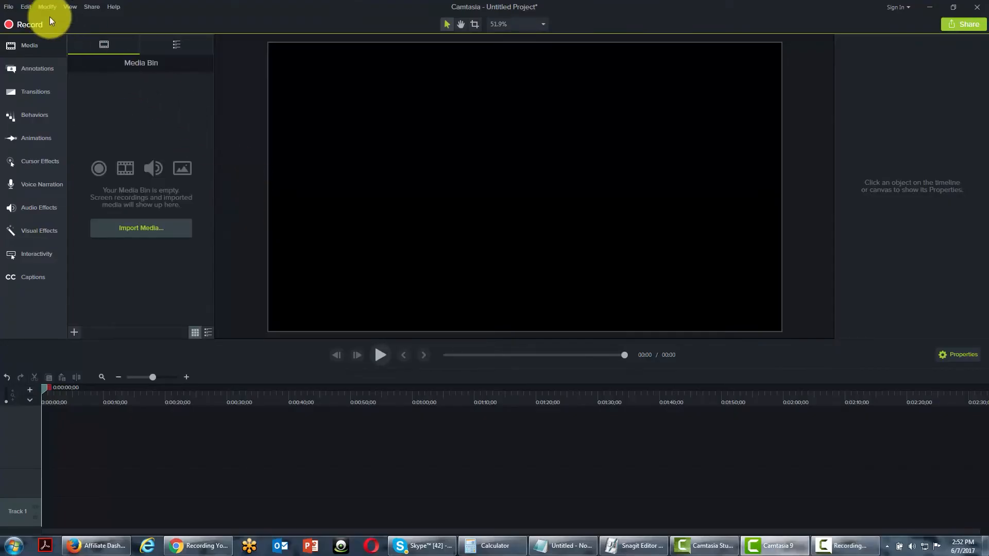
Open the screen recorder for a new recording.
left_click(9, 7)
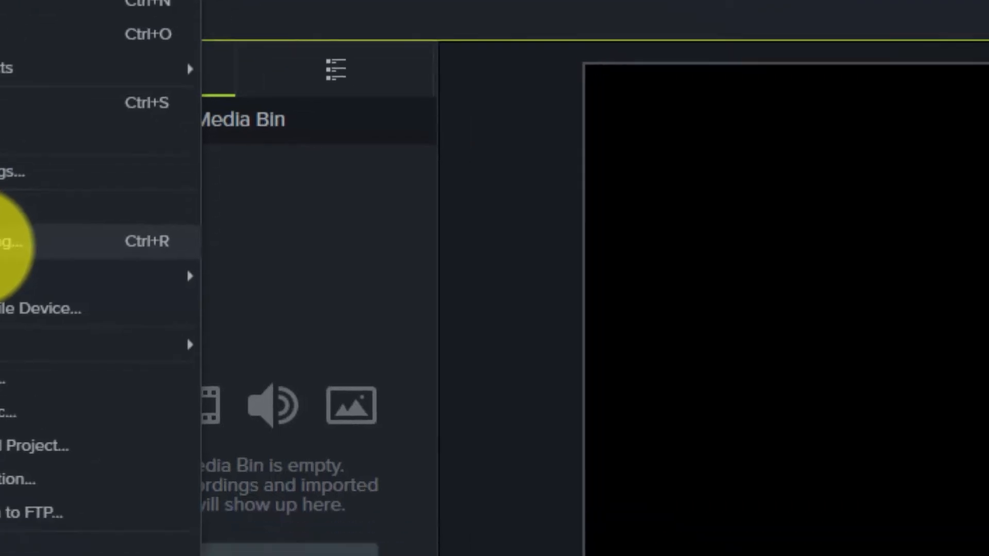
left_click(123, 310)
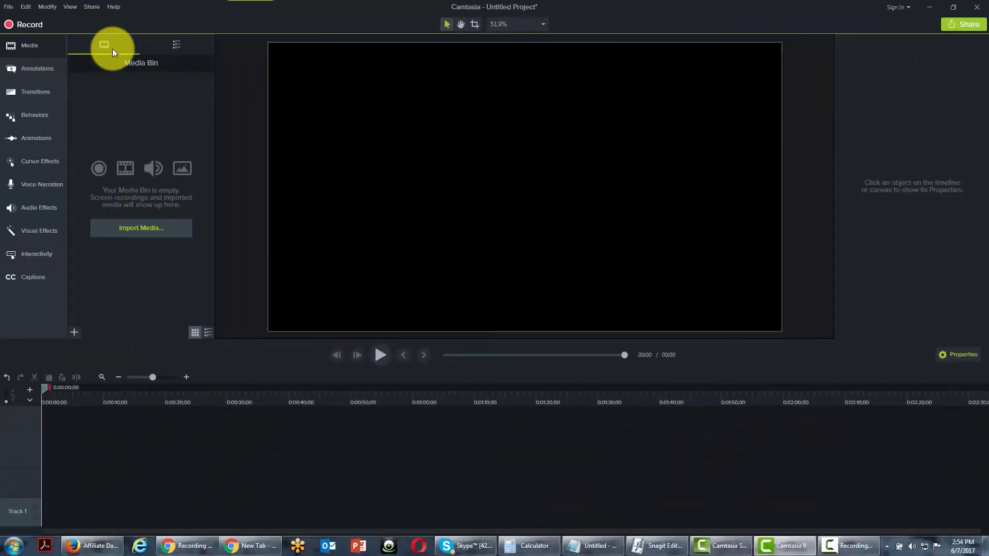
Review the import options, and check the file formats supported for importing captions.
left_click(8, 7)
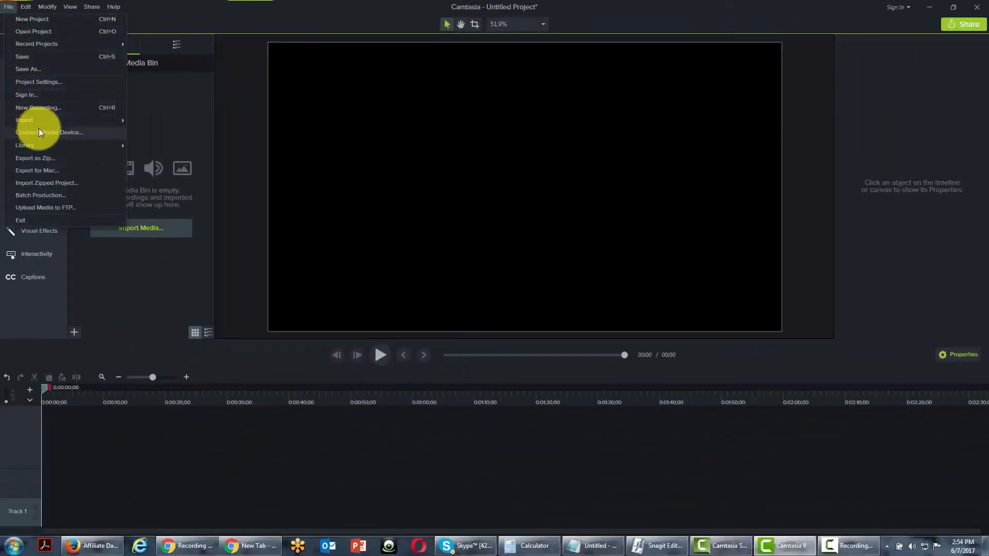
mouse_move(41, 122)
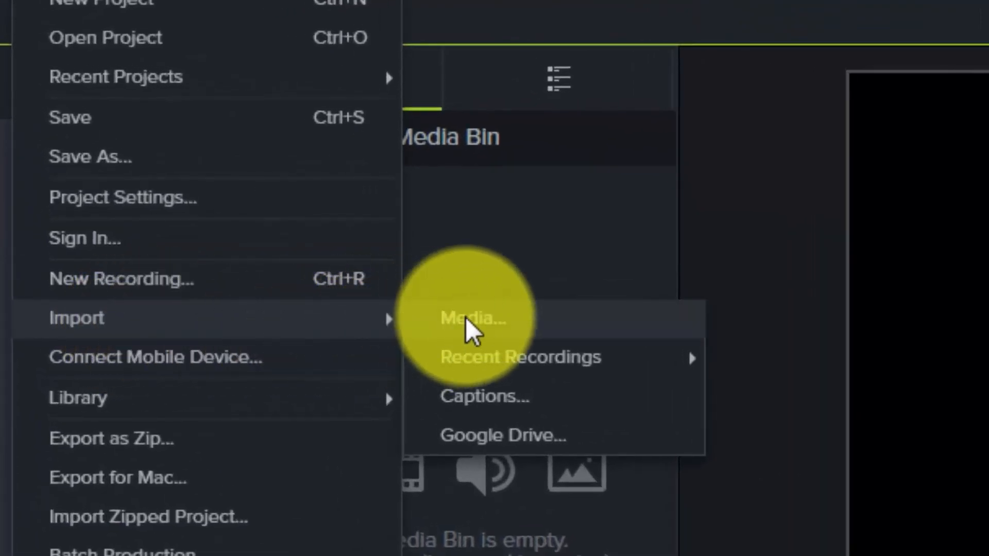
mouse_move(484, 361)
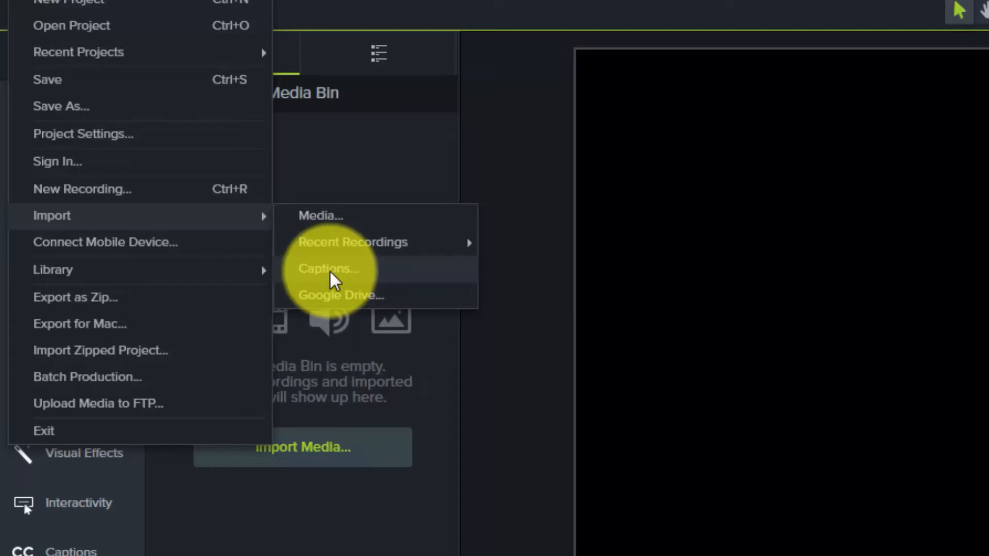
left_click(329, 270)
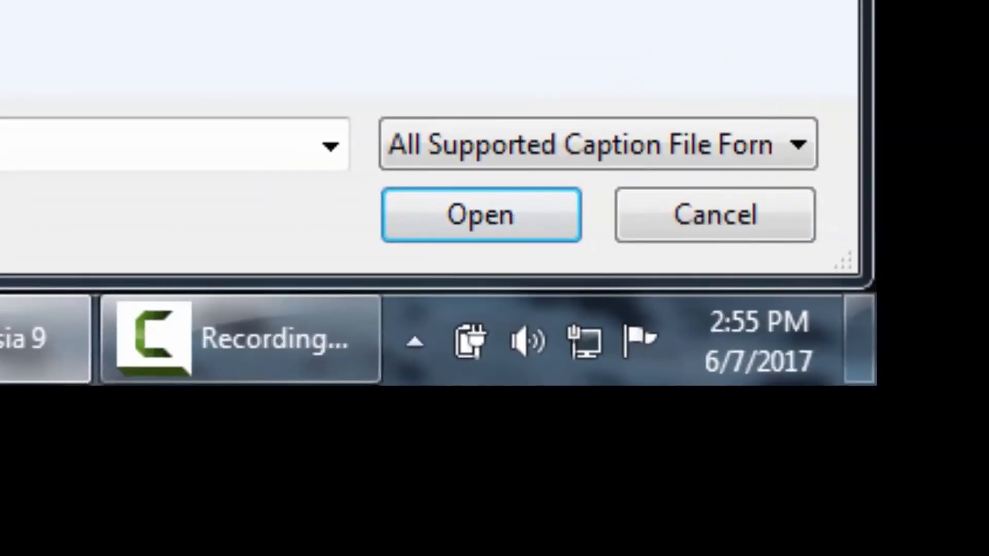
left_click(434, 142)
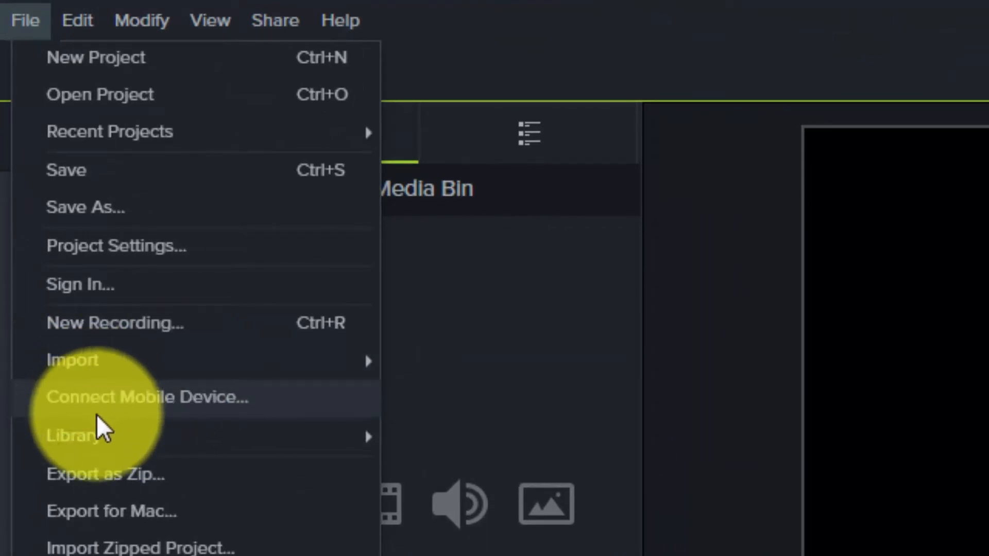
Import the interview audio file from the My Music folder into the library.
mouse_move(102, 439)
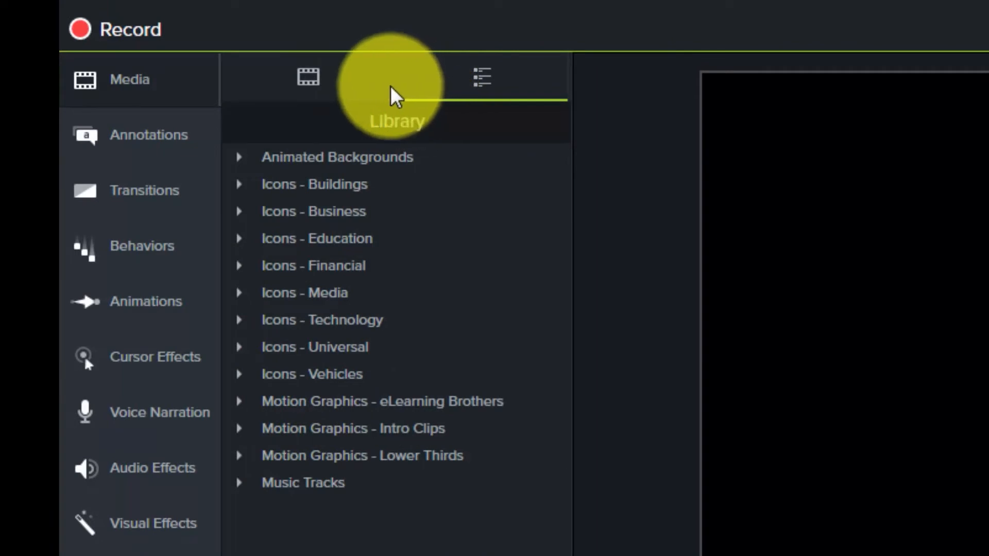
left_click(84, 2)
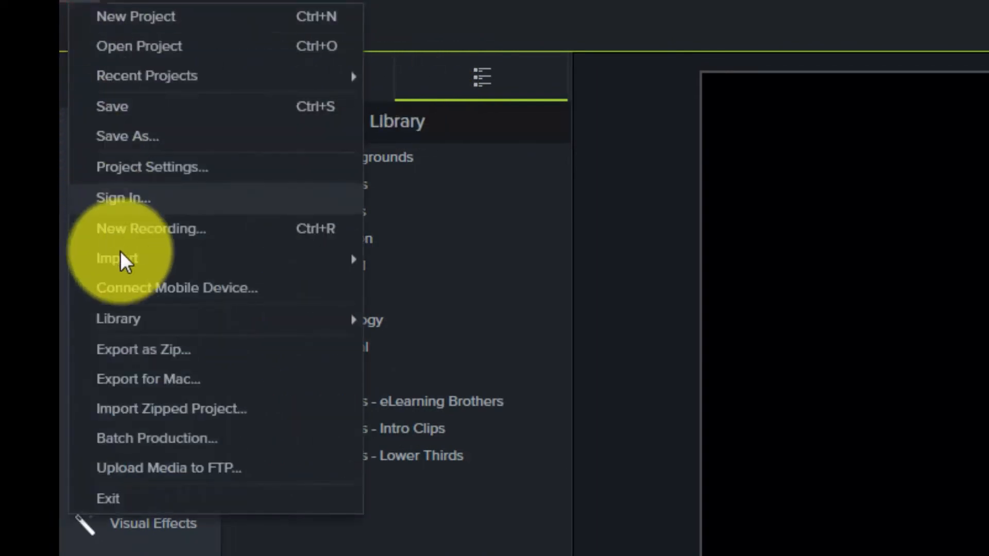
mouse_move(238, 335)
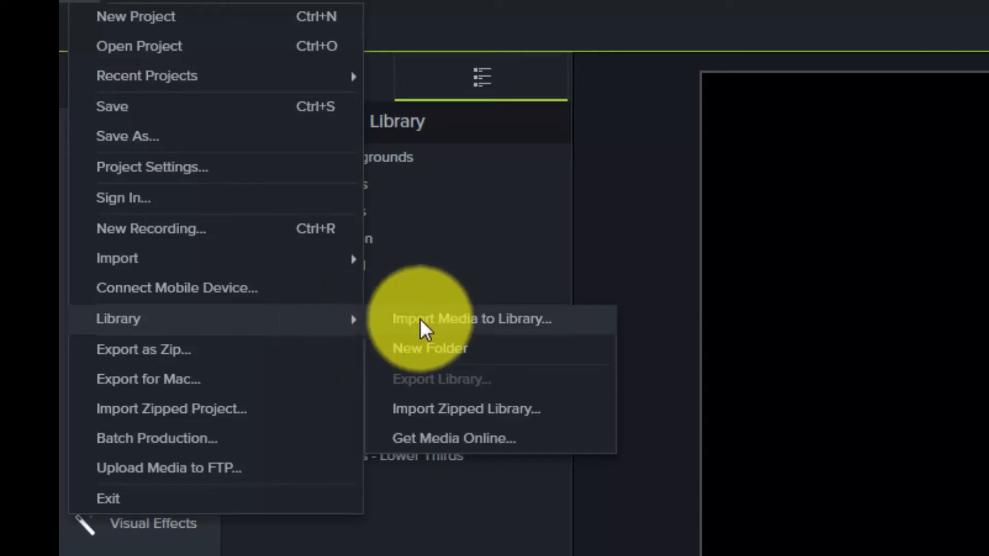
left_click(446, 327)
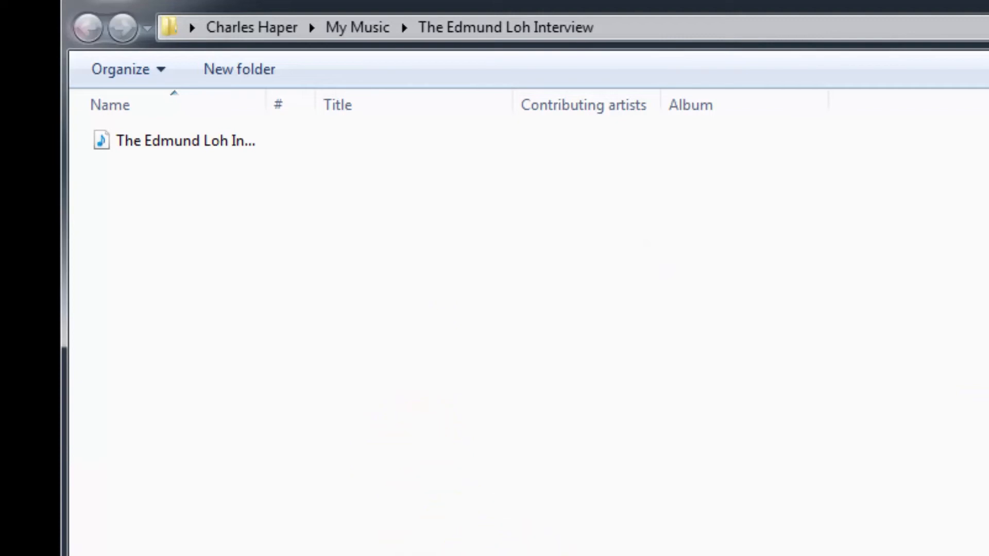
left_click(183, 137)
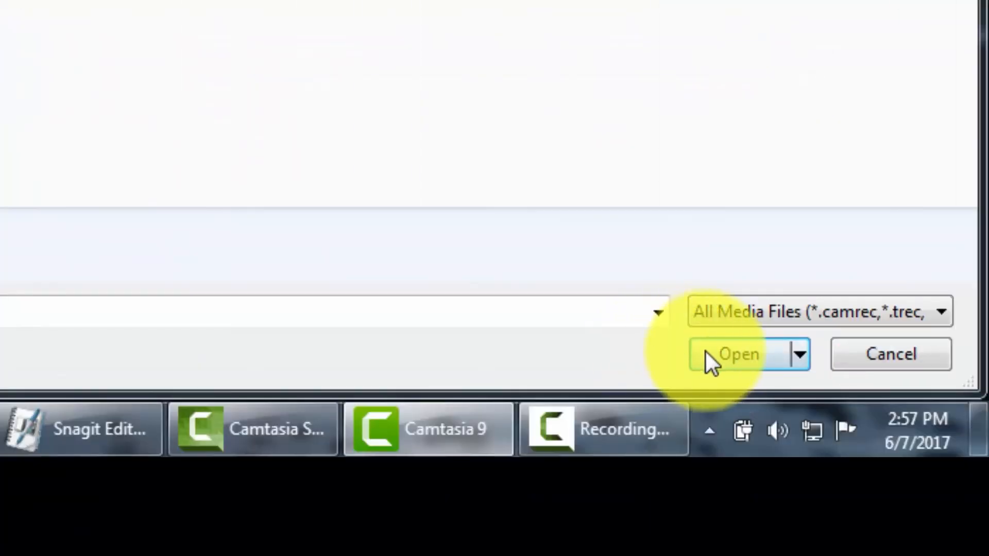
left_click(698, 352)
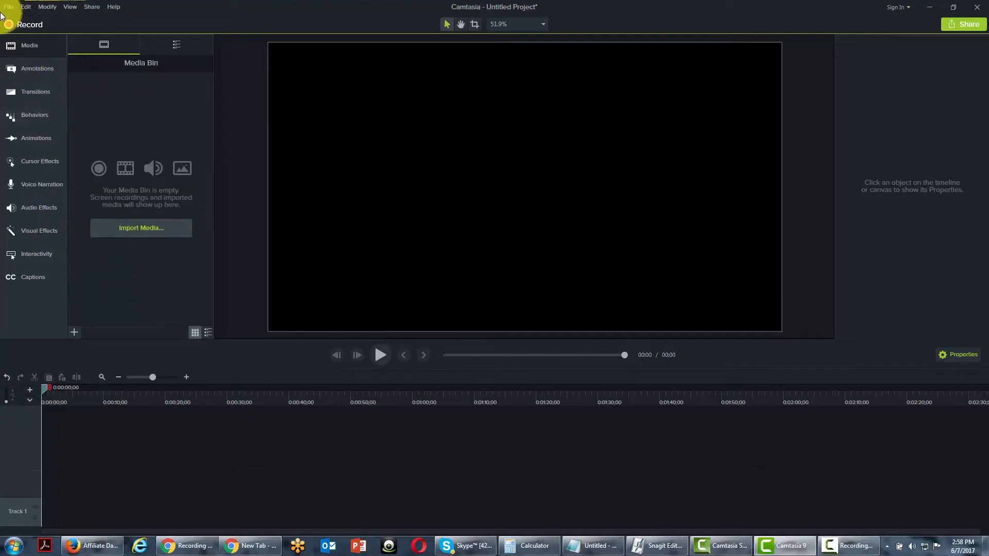
Create a library folder named Interview Snippets and move the imported interview audio into it.
left_click(6, 8)
mouse_move(89, 147)
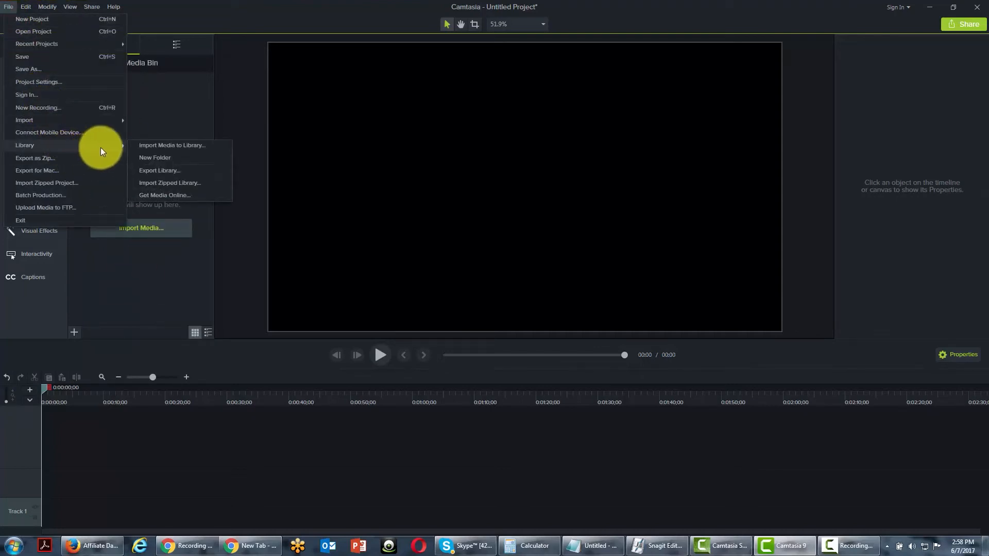
left_click(151, 158)
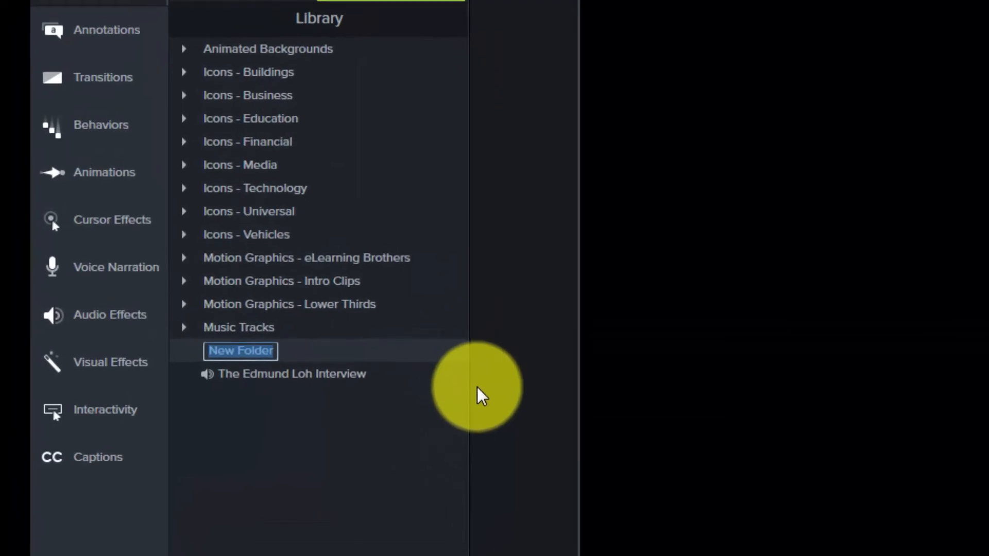
type("Interview Snippets")
key("Return")
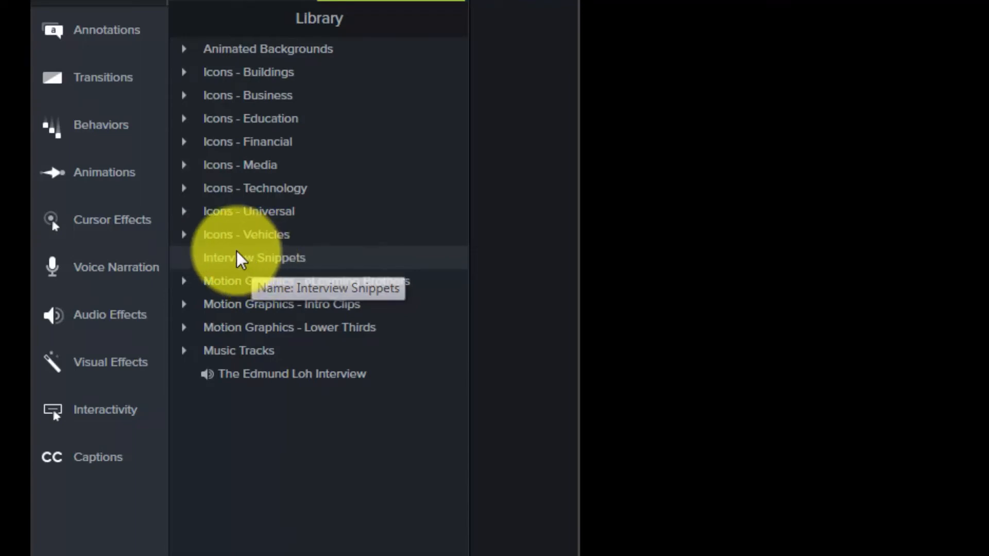
left_click_drag(263, 387, 271, 256)
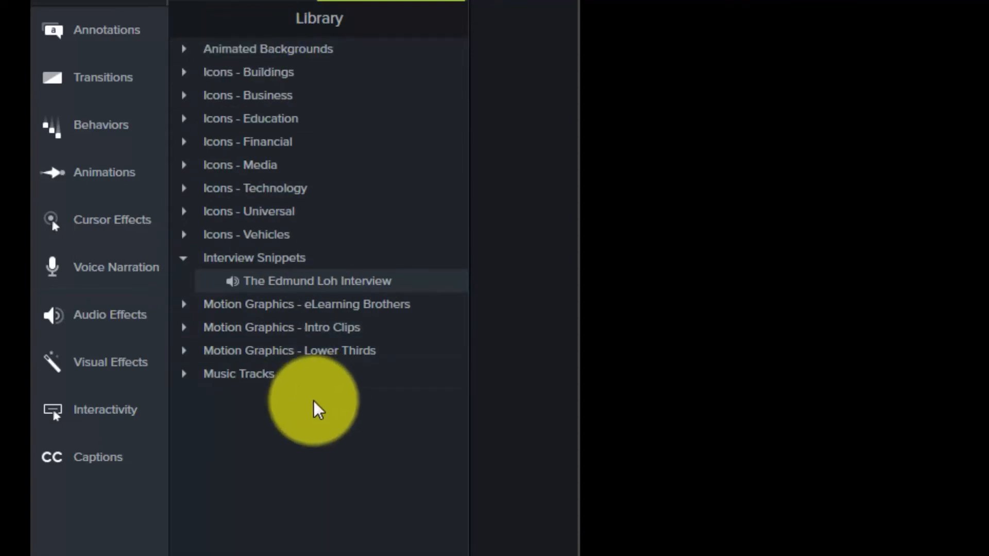
Review the library commands for exporting the library and importing a zipped library.
mouse_move(167, 190)
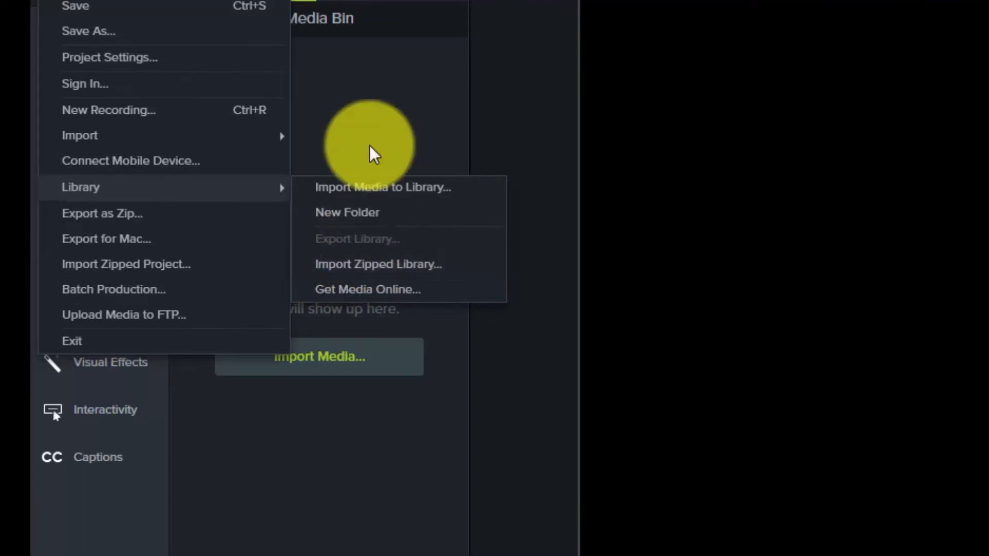
left_click(387, 5)
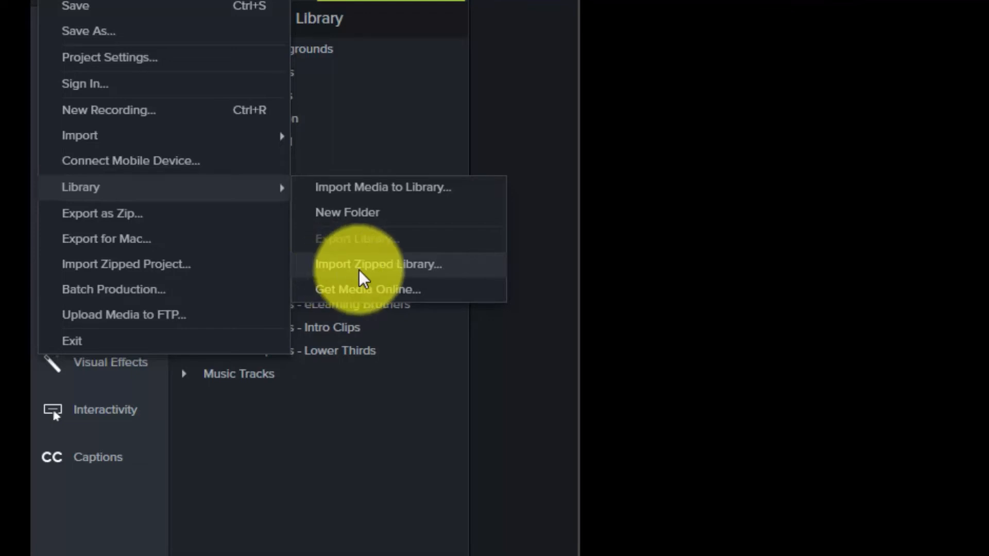
left_click(448, 418)
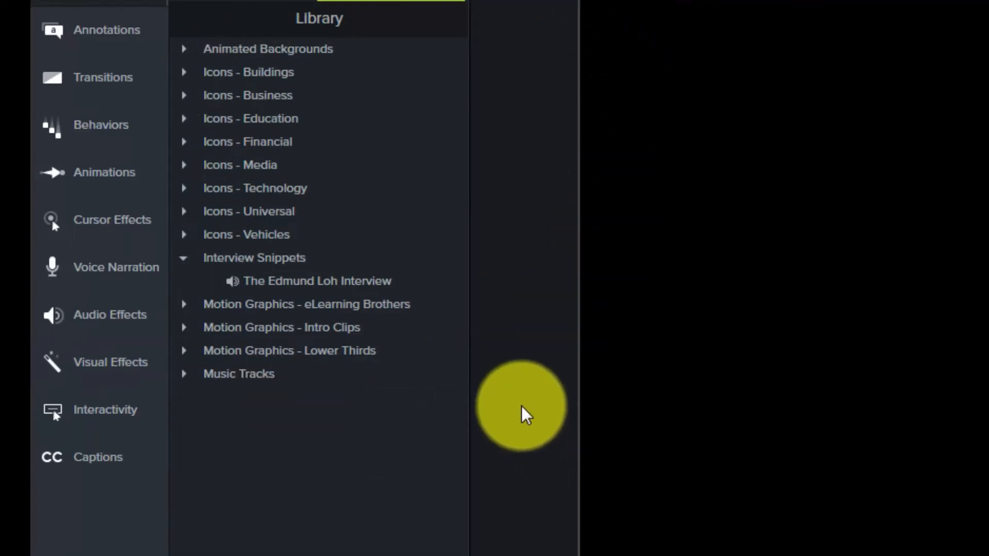
left_click(53, 0)
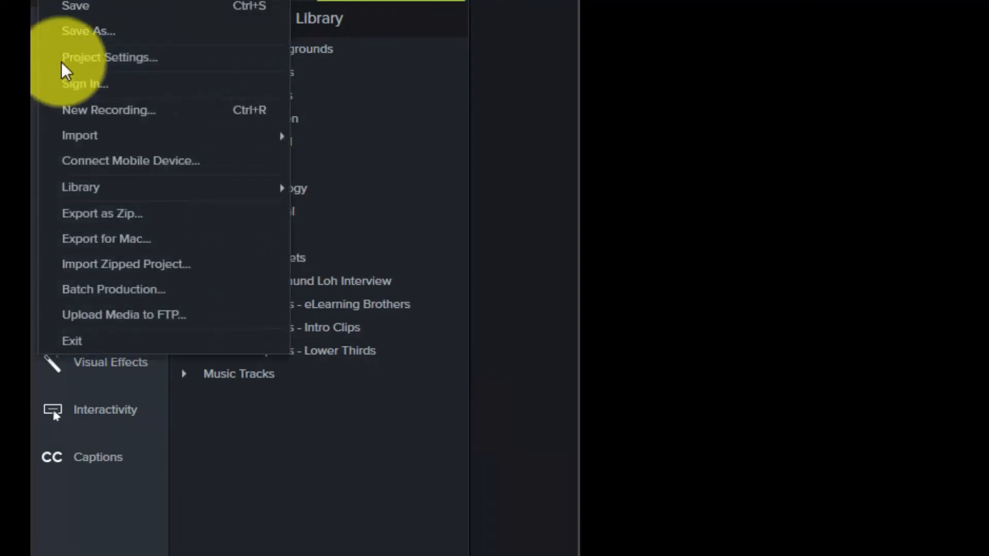
mouse_move(131, 198)
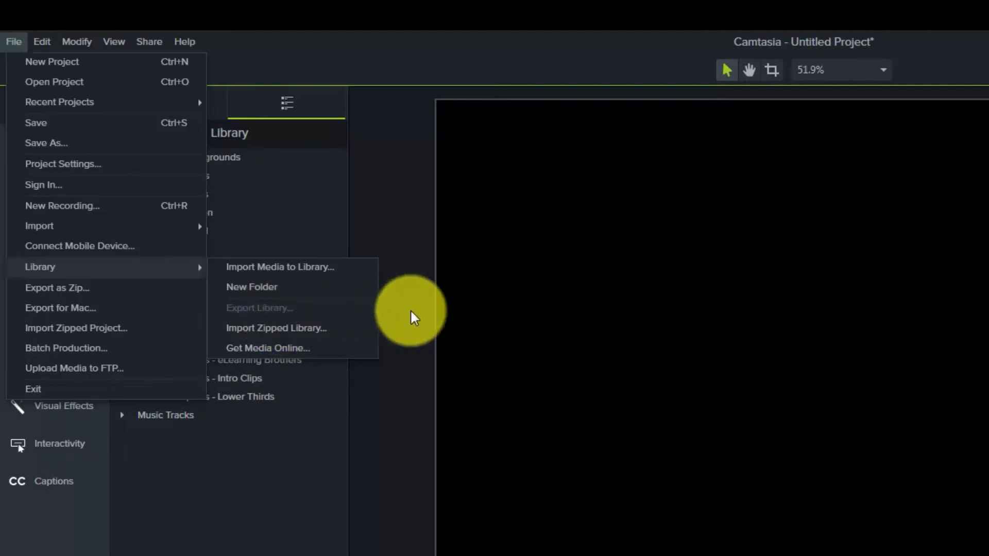
left_click(377, 247)
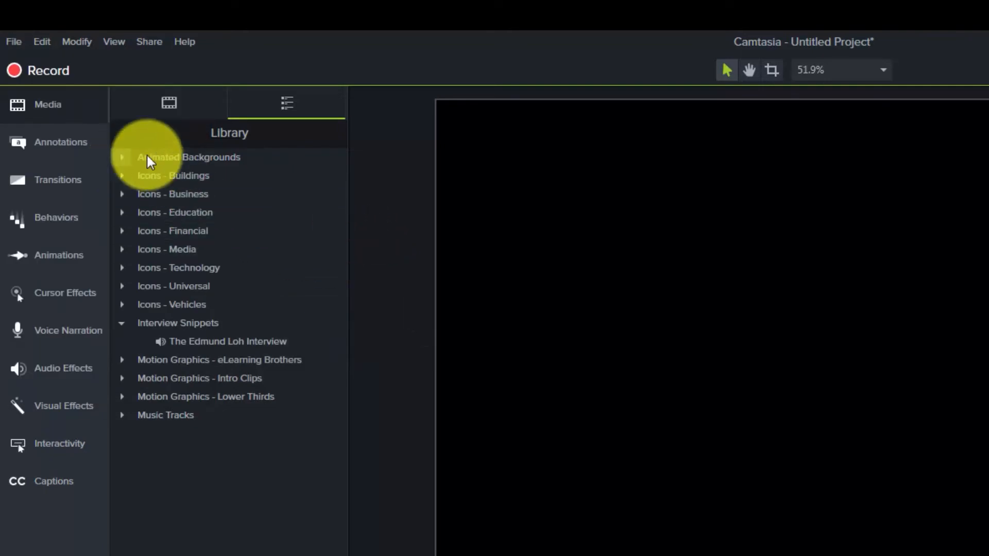
Export all library folders from Animated Backgrounds through Music Tracks as a zipped library in the Camtasia Studio documents folder.
left_click(176, 156)
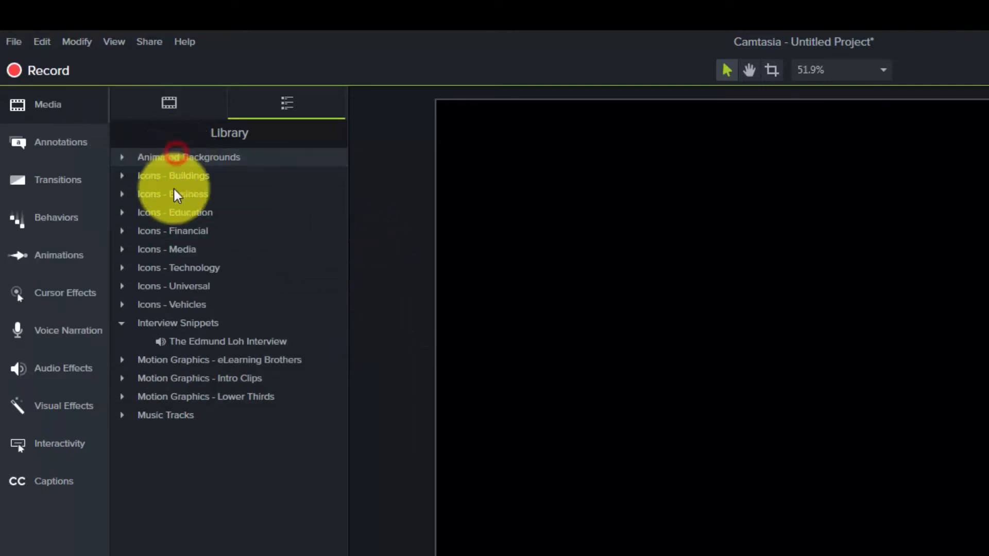
left_click(168, 415, "shift")
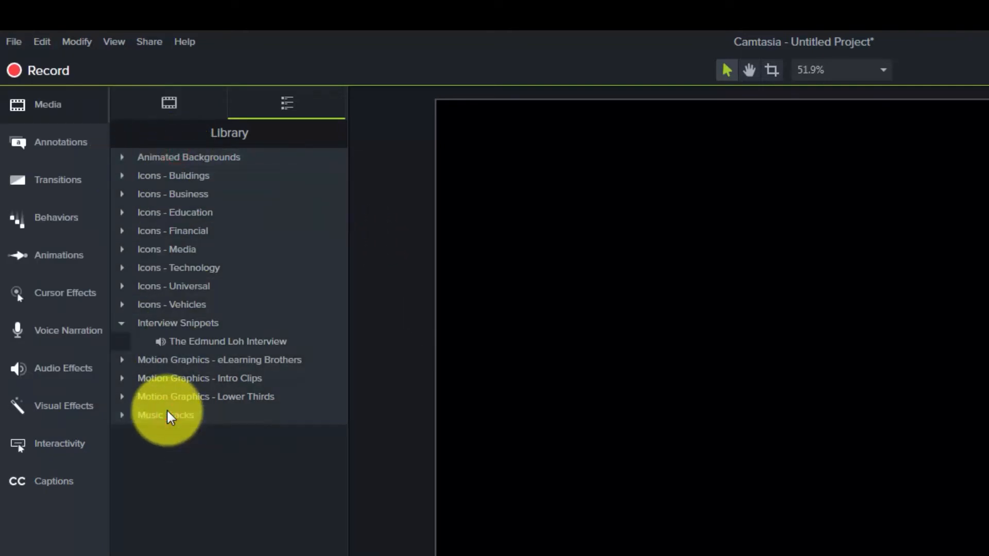
left_click(14, 41)
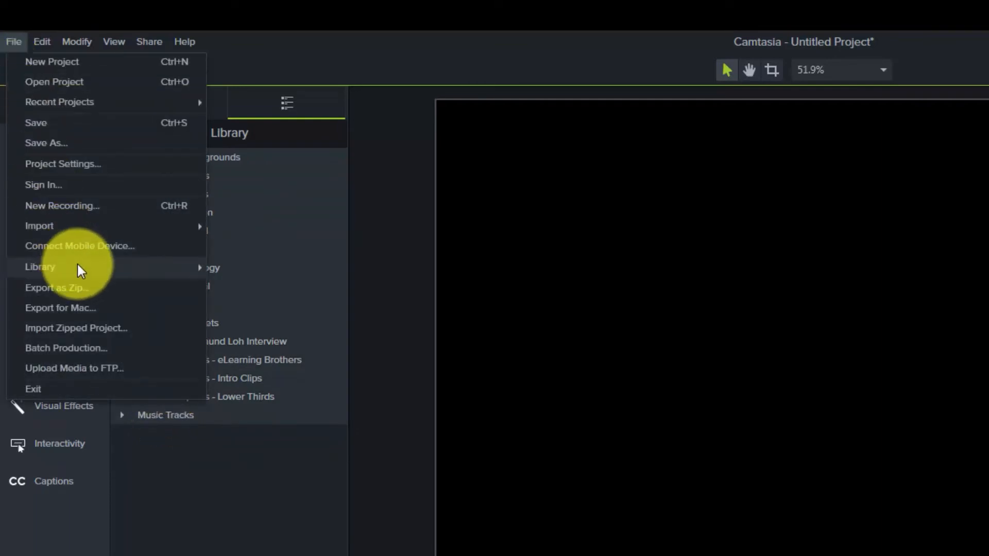
mouse_move(80, 267)
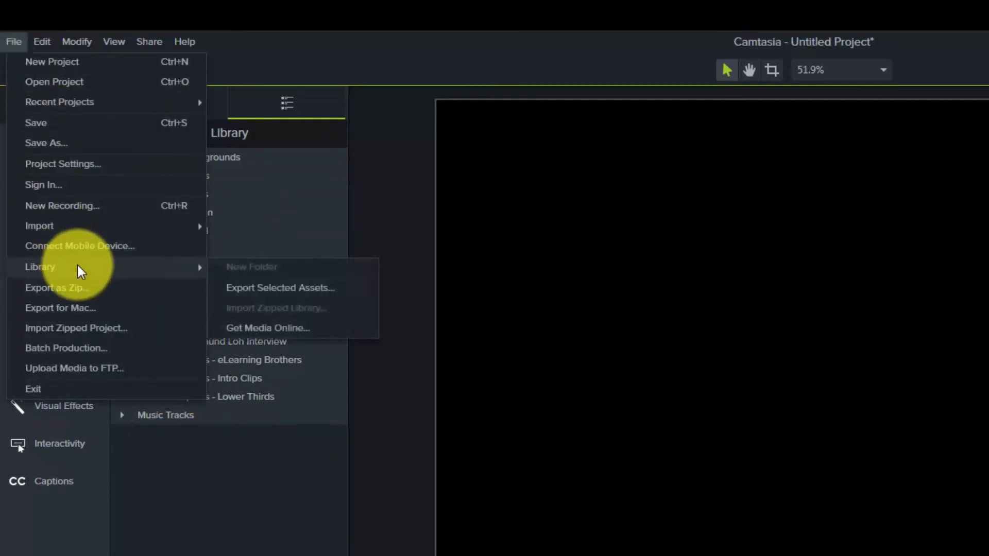
left_click(251, 296)
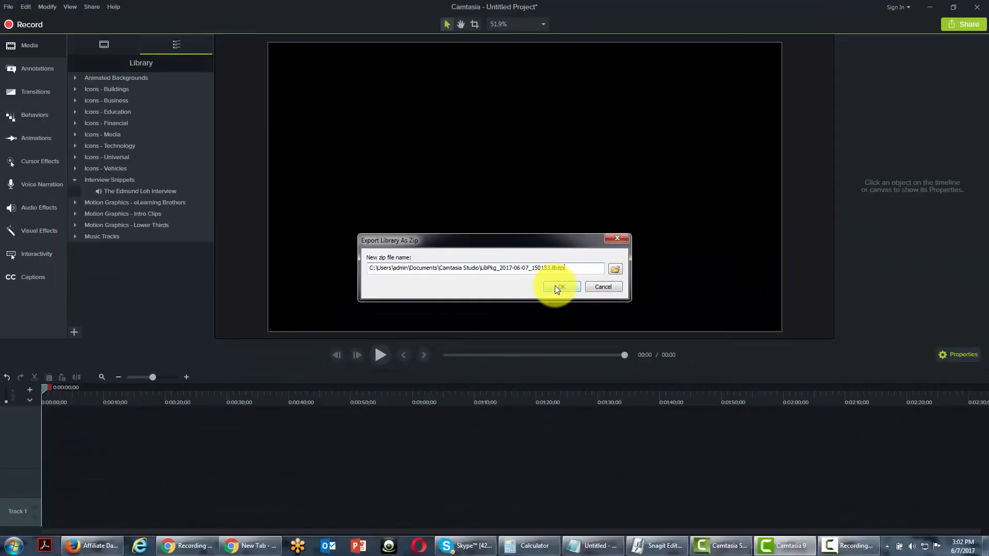
left_click(558, 287)
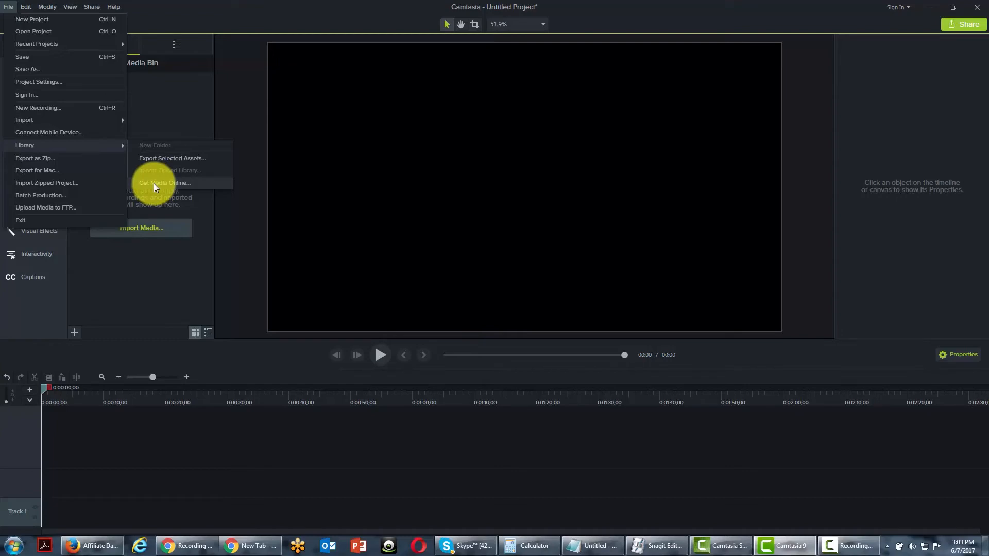
Open the online TechSmith Library and browse its icons, motion graphics, music and partner assets.
left_click(154, 183)
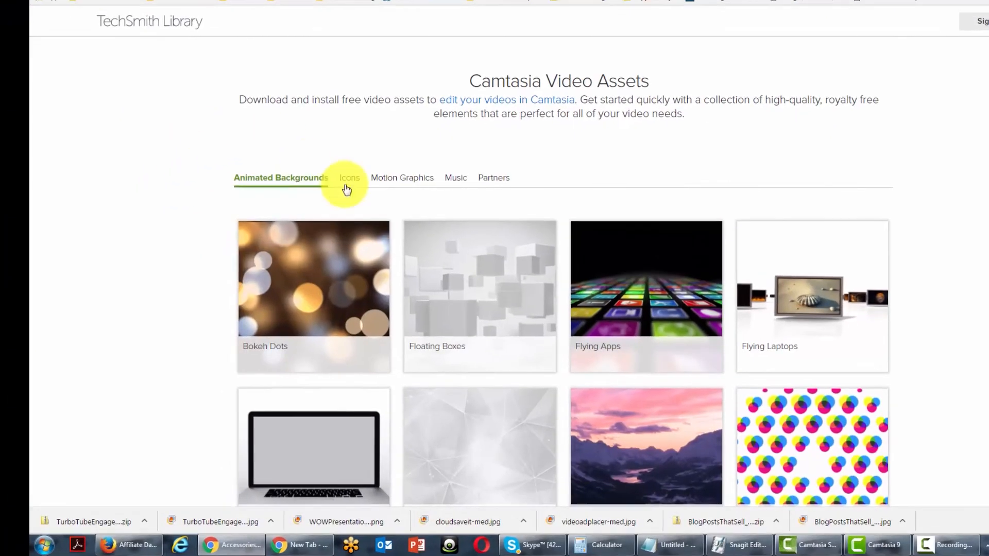
left_click(350, 179)
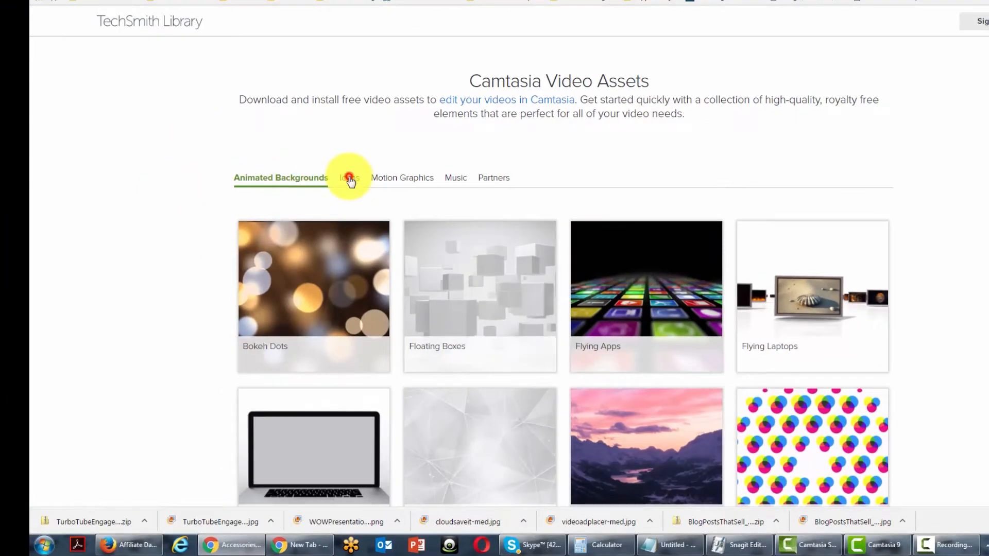
scroll(320, 214, "down", 5)
scroll(323, 215, "up", 5)
left_click(394, 189)
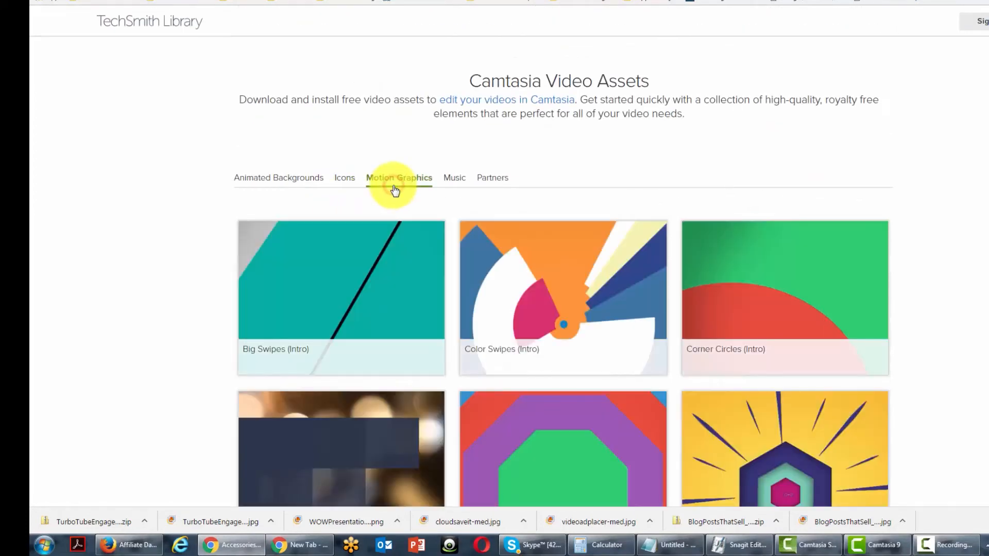
left_click(449, 180)
scroll(452, 184, "down", 1)
scroll(450, 182, "down", 1)
scroll(475, 182, "up", 2)
left_click(482, 180)
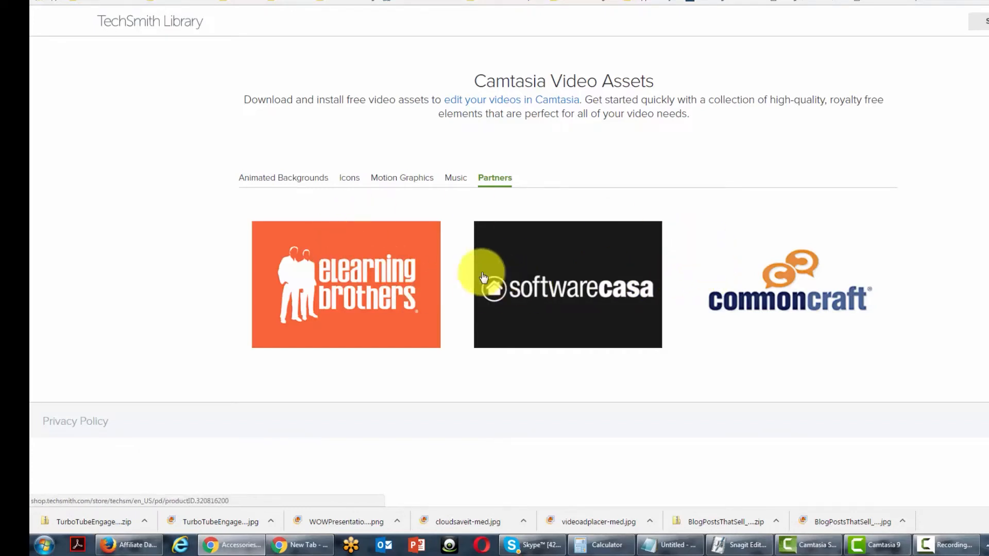
Sign in from the Bokeh Dots animated background and download that asset.
left_click(280, 183)
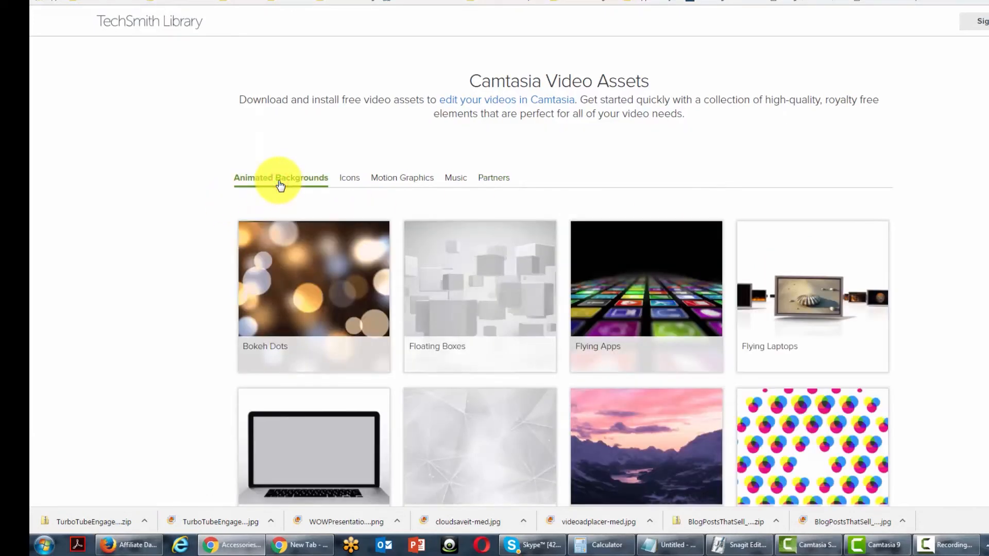
mouse_move(318, 351)
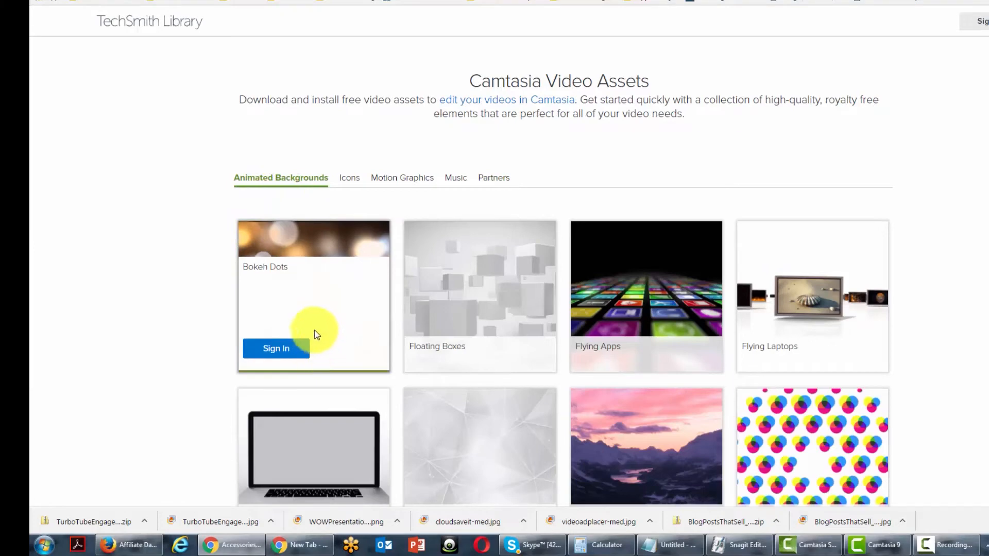
left_click(292, 350)
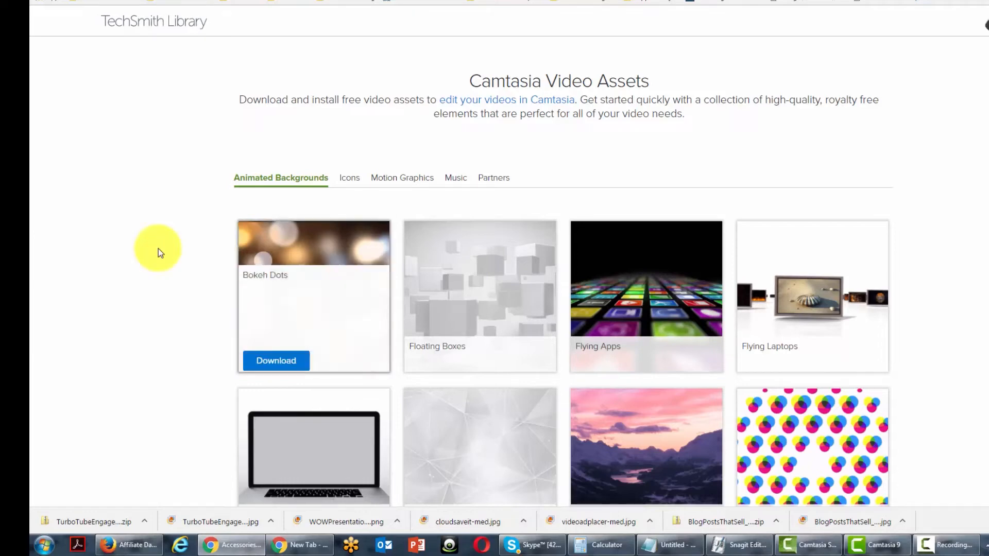
mouse_move(271, 347)
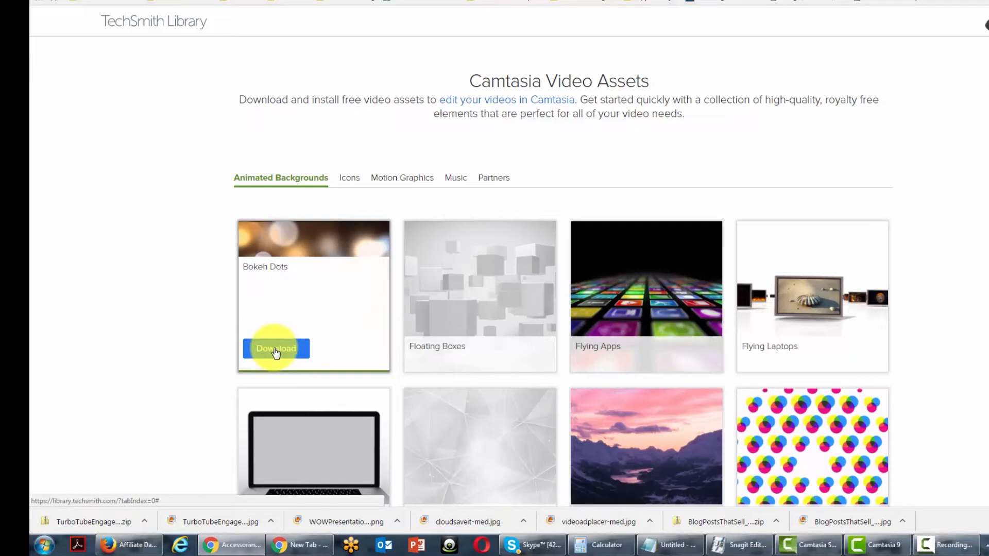
left_click(276, 351)
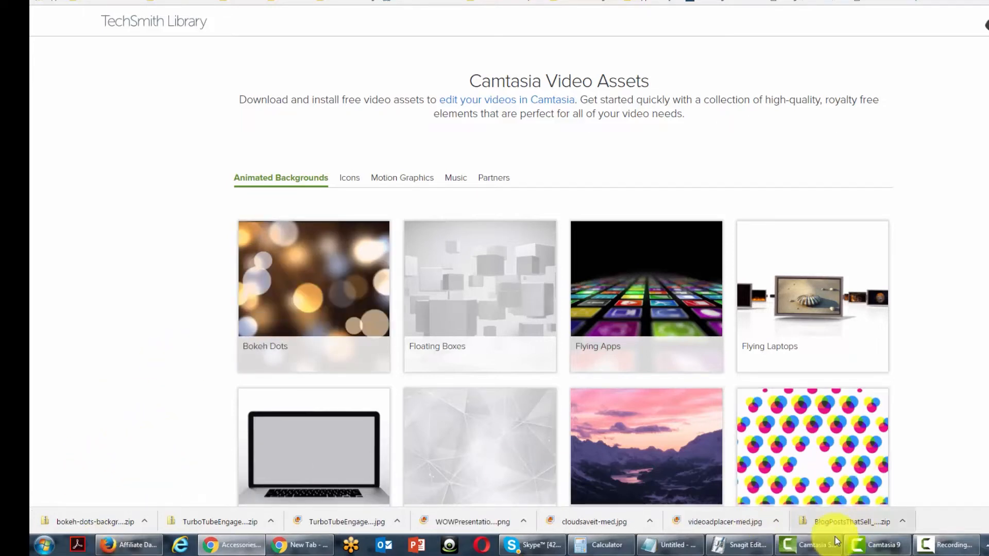
Switch to Camtasia 9 and import bokeh-dots-background.mp4 from the bokeh-dots-background folder into the Media Bin.
mouse_move(863, 550)
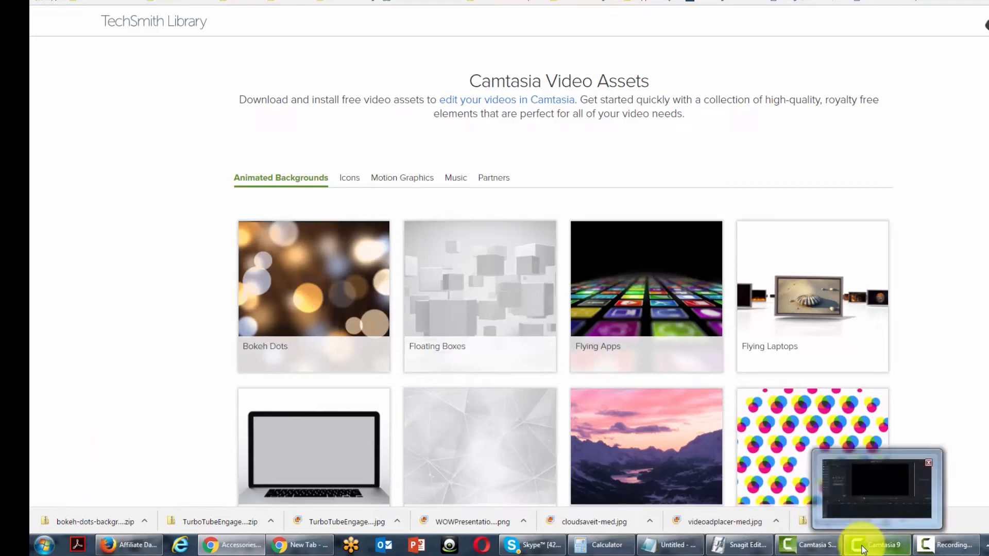
left_click(863, 514)
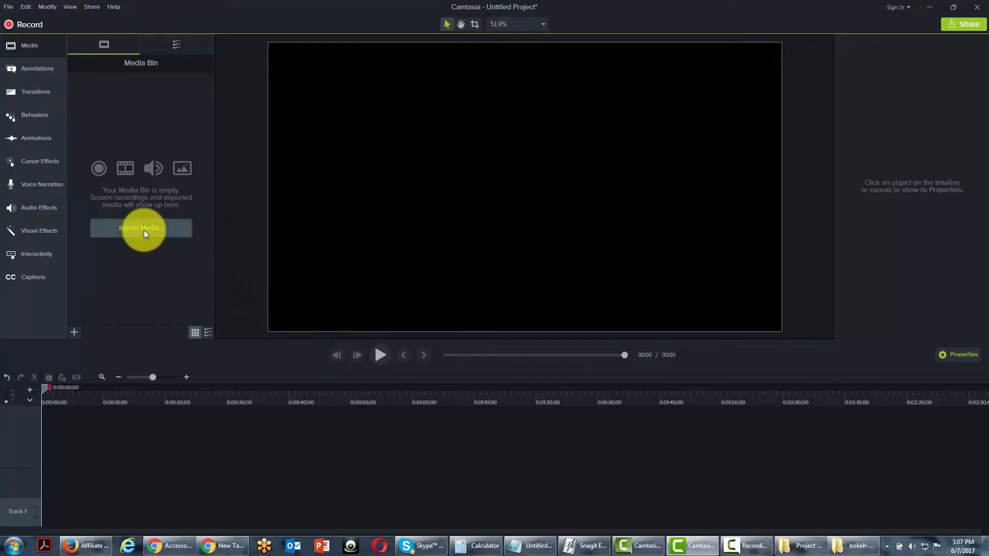
left_click(144, 232)
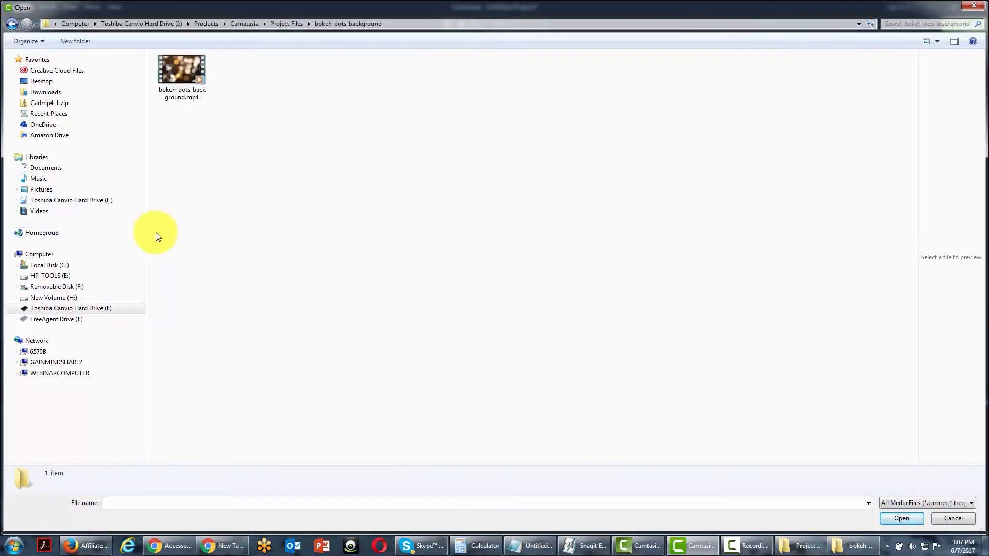
left_click(170, 73)
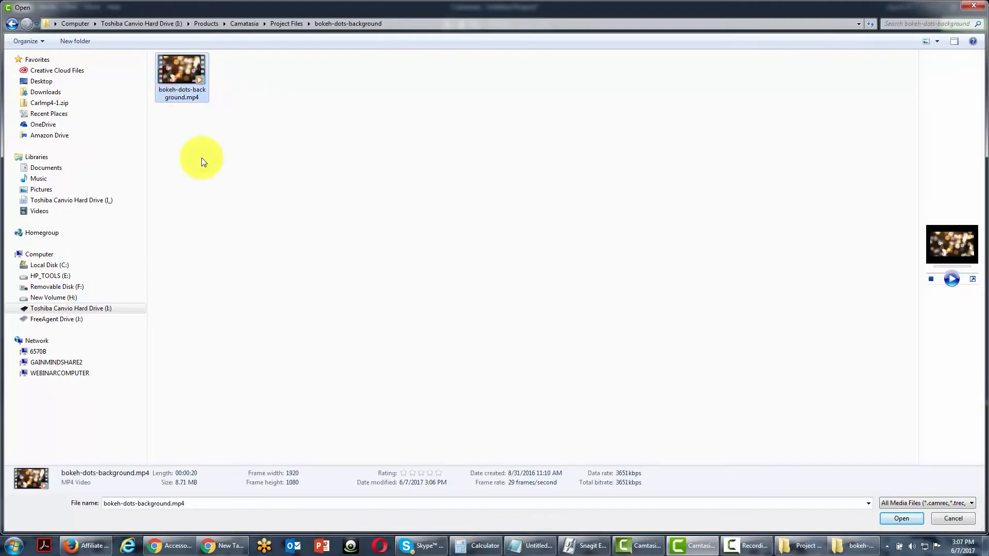
left_click(899, 518)
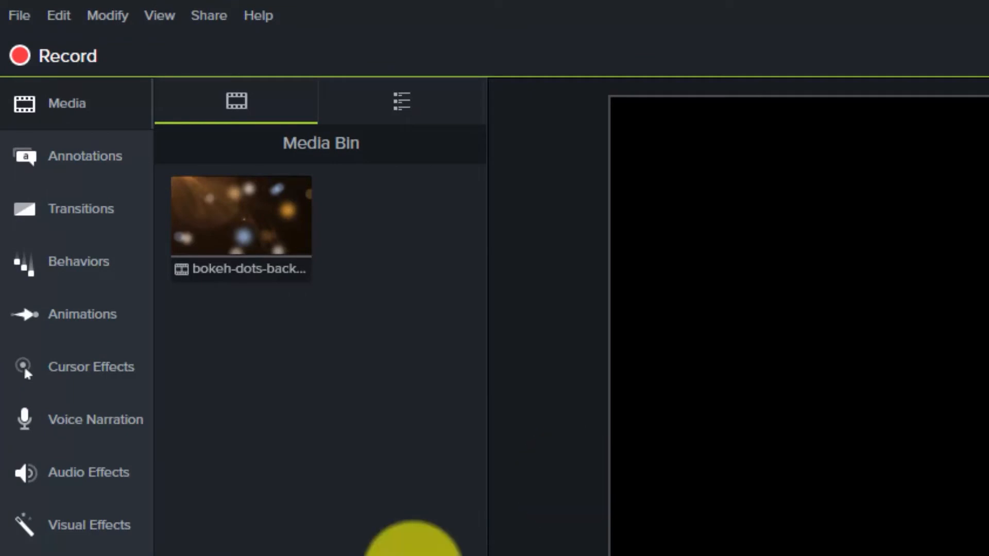
Add the bokeh dots background clip from the Media Bin to the Library, keeping its default name.
left_click(253, 266)
right_click(253, 266)
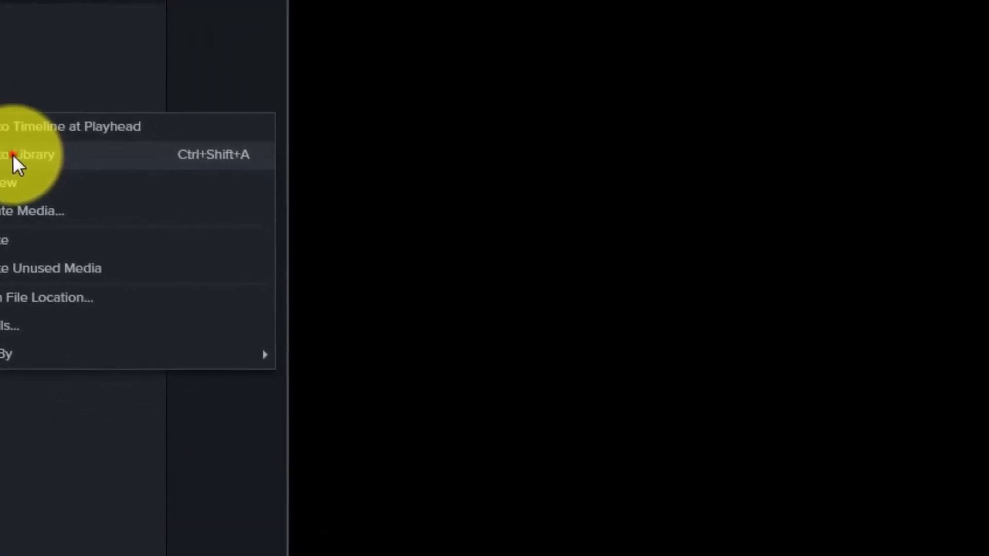
left_click(338, 315)
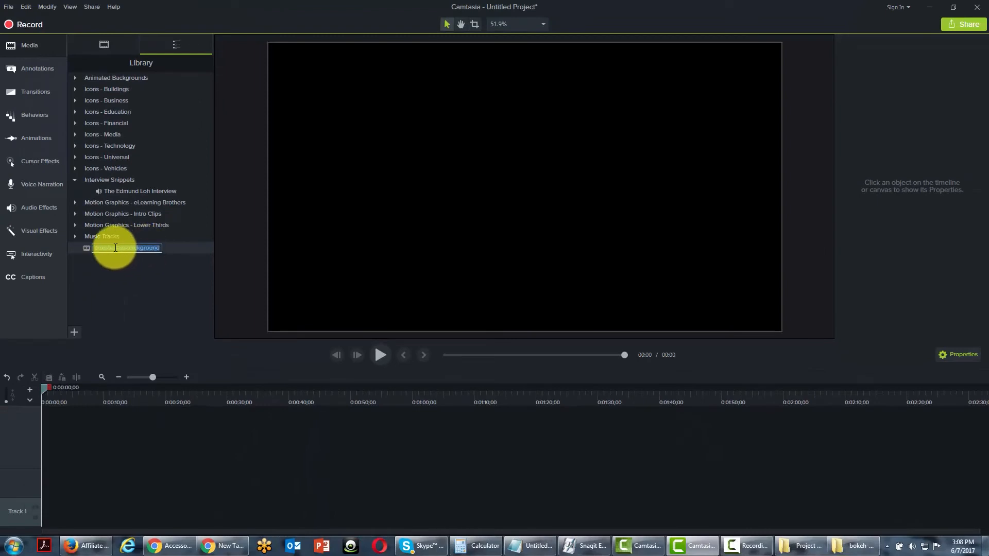
left_click(113, 273)
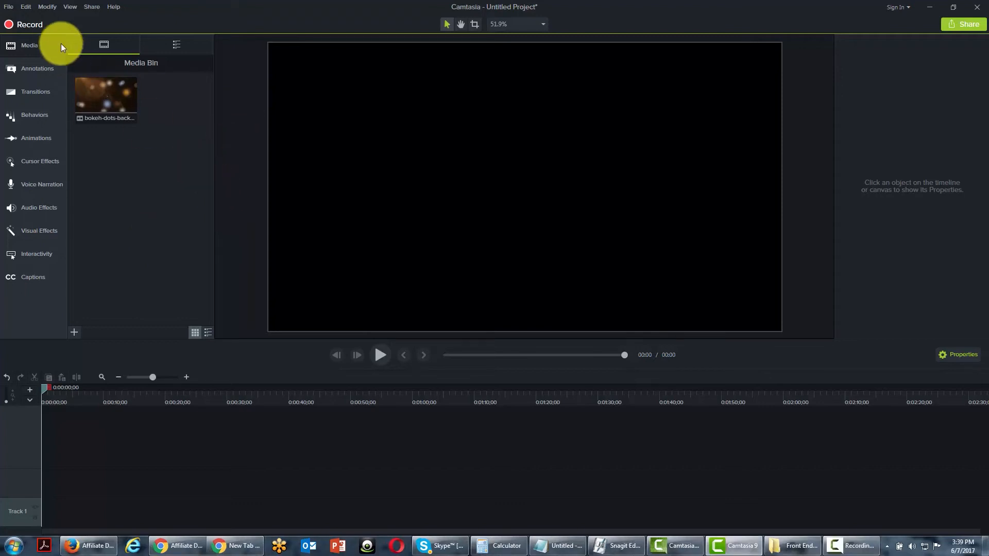
Connect a mobile device and bring its Fuse photo into the Media Bin.
left_click(8, 6)
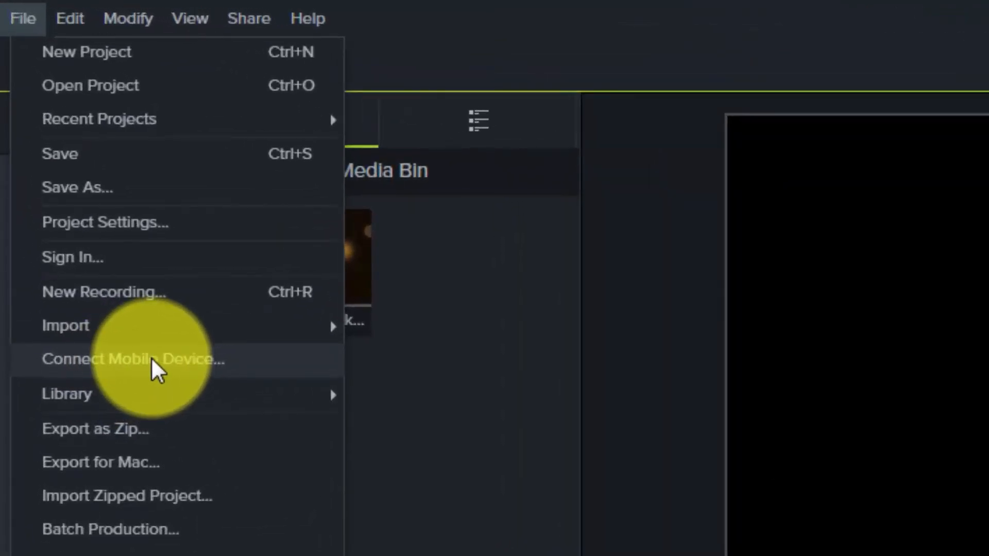
left_click(151, 357)
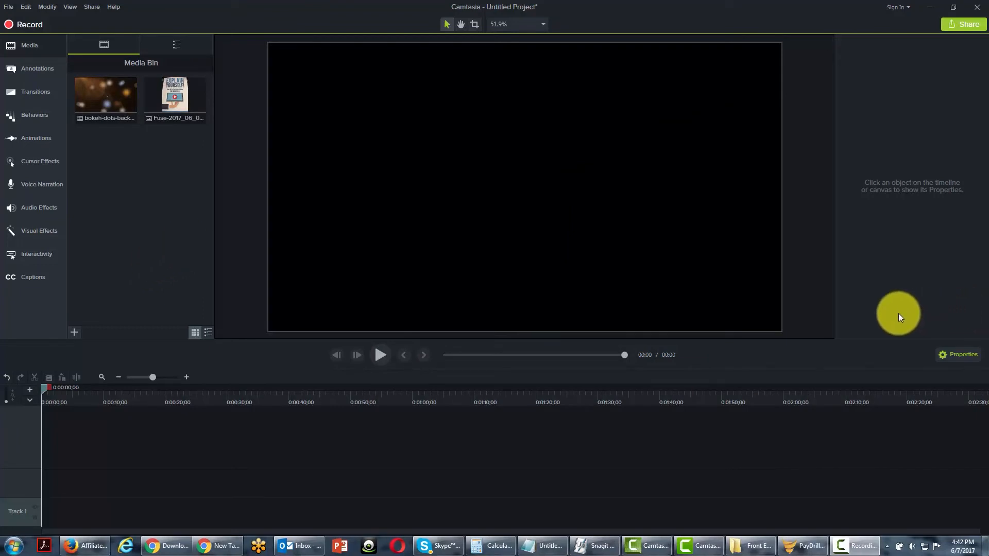
Export the project as Unique-Project.zip in the Camtasia Studio documents folder, including all files from the Media Bin.
left_click(7, 7)
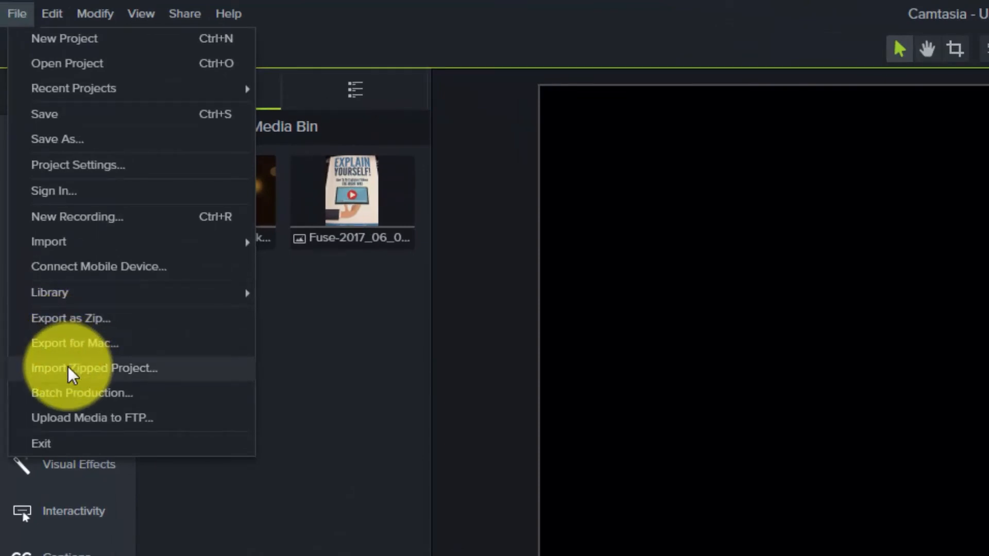
left_click(73, 320)
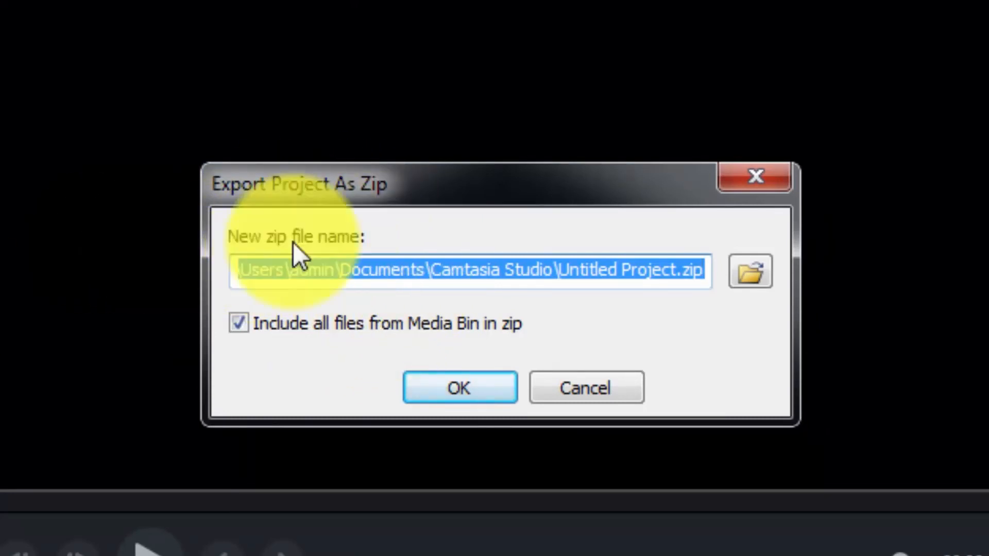
left_click(623, 270)
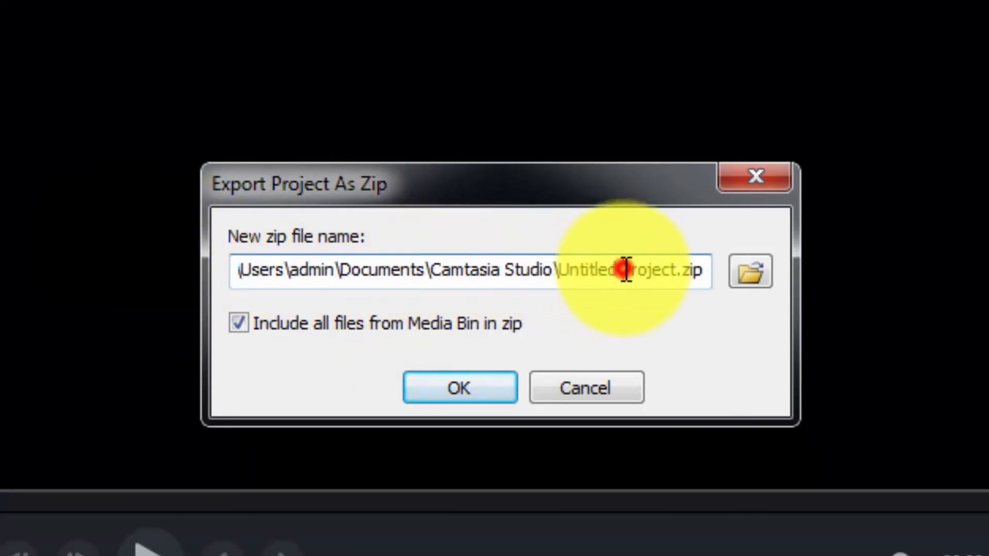
key("BackSpace")
key("BackSpace")
key("BackSpace")
key("BackSpace")
key("BackSpace")
key("BackSpace")
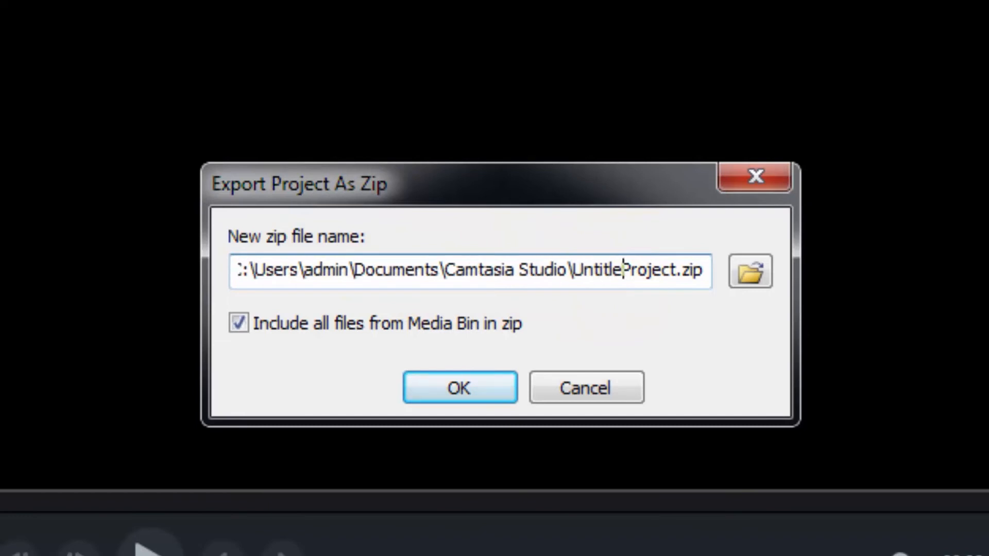
key("BackSpace")
key("BackSpace")
key("BackSpace")
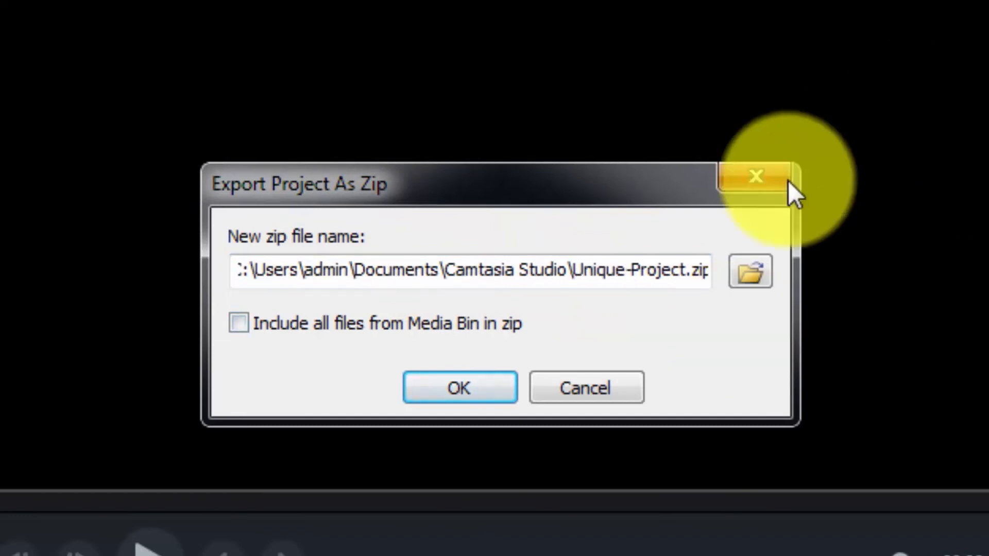
left_click(241, 324)
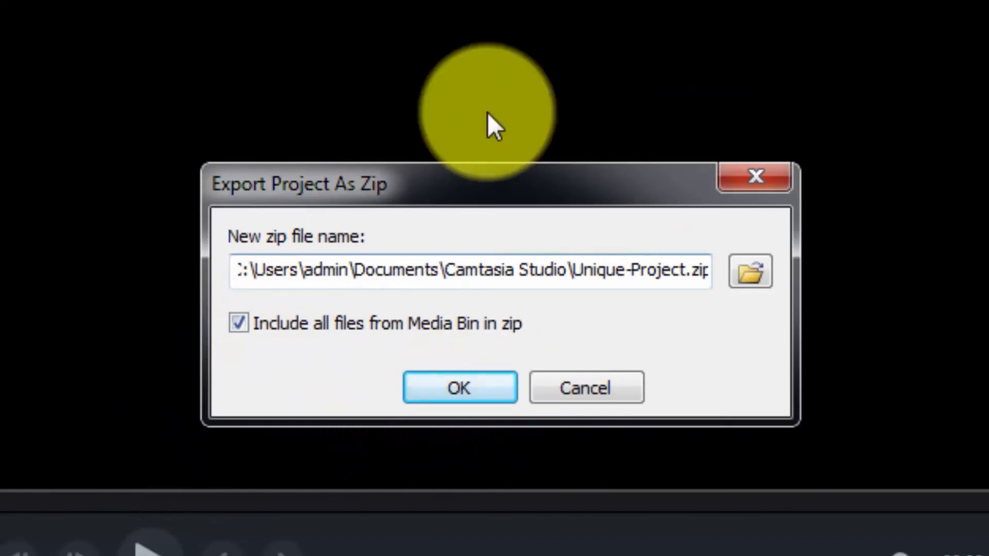
left_click(452, 391)
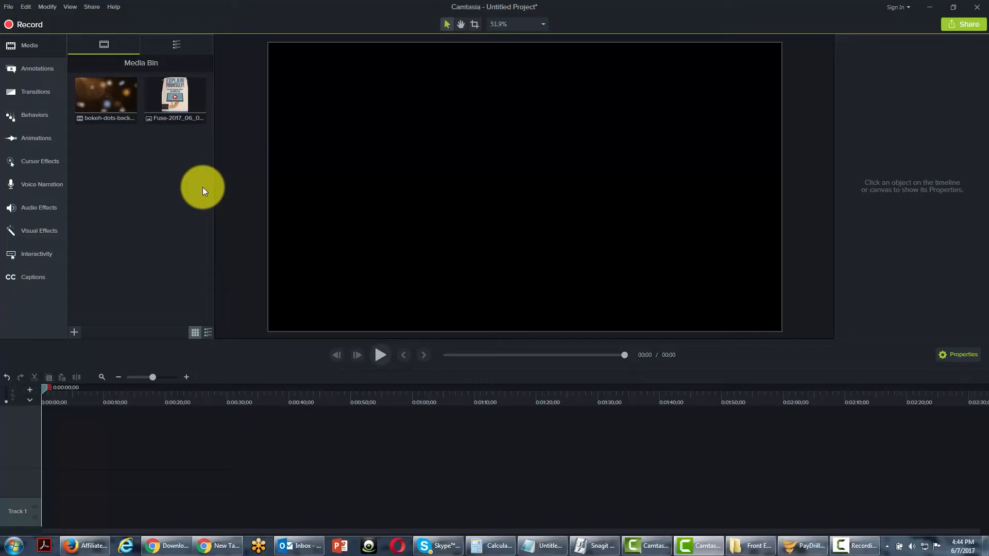
Start a new, empty project.
left_click(8, 7)
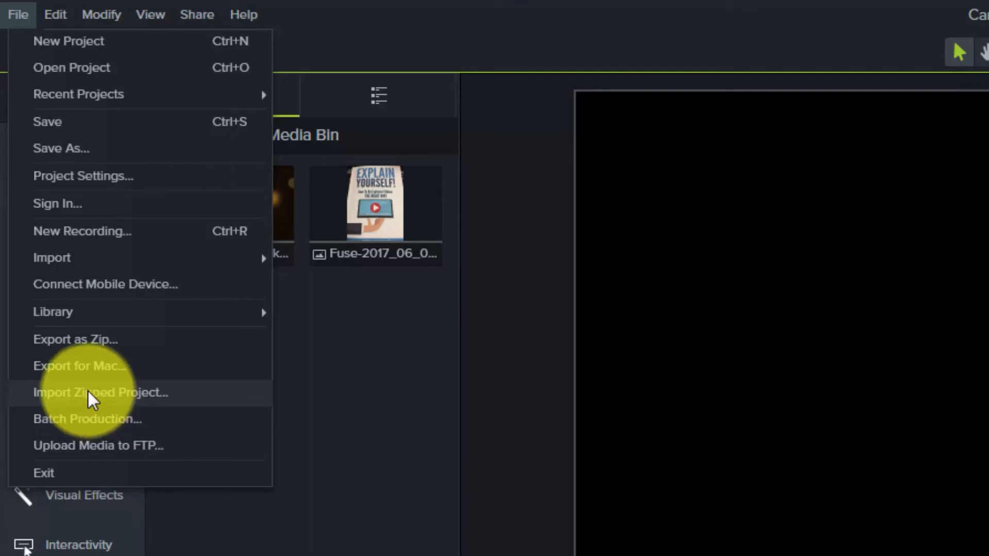
left_click(457, 406)
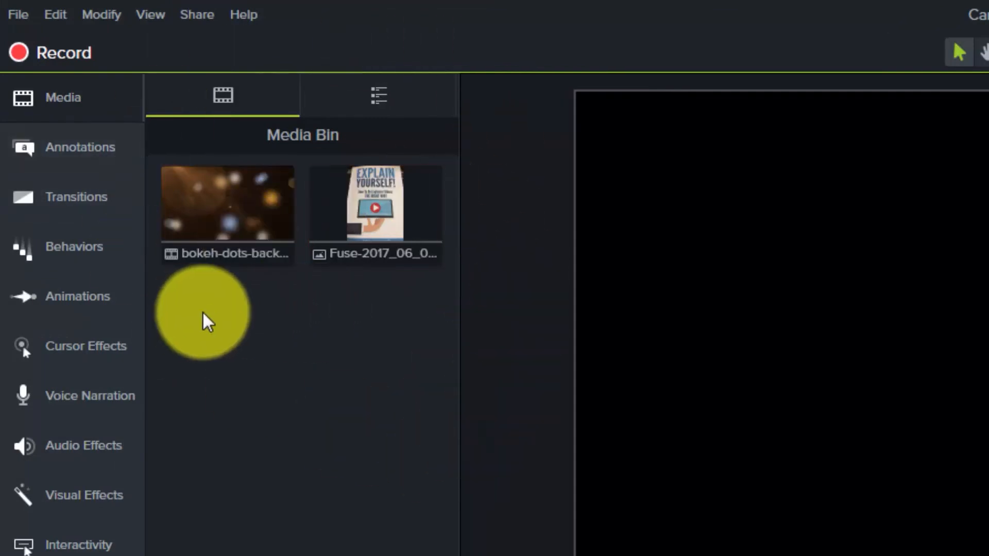
left_click(19, 20)
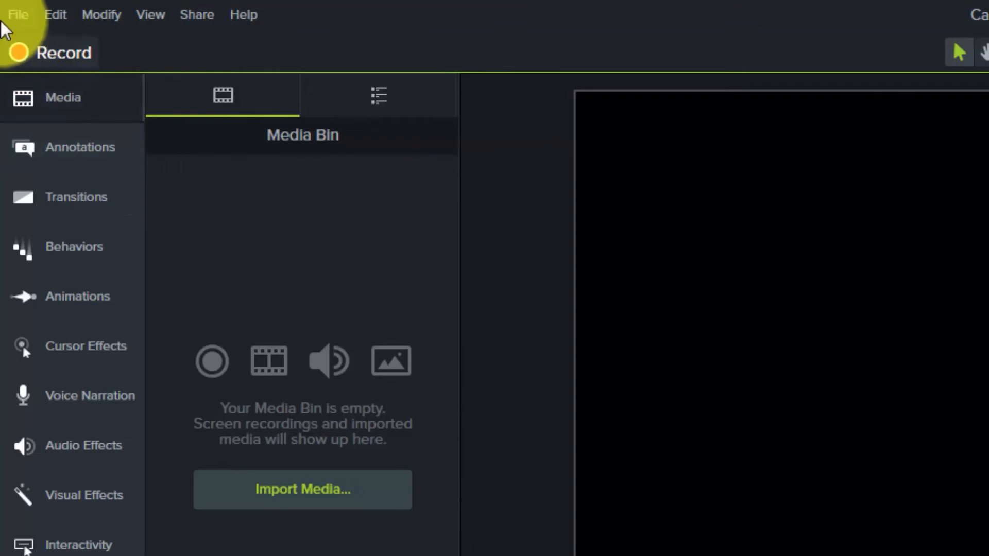
Import the zipped project Unique-Project.zip into a project directory named unique under Camtasia Studio, opening it after import.
left_click(21, 23)
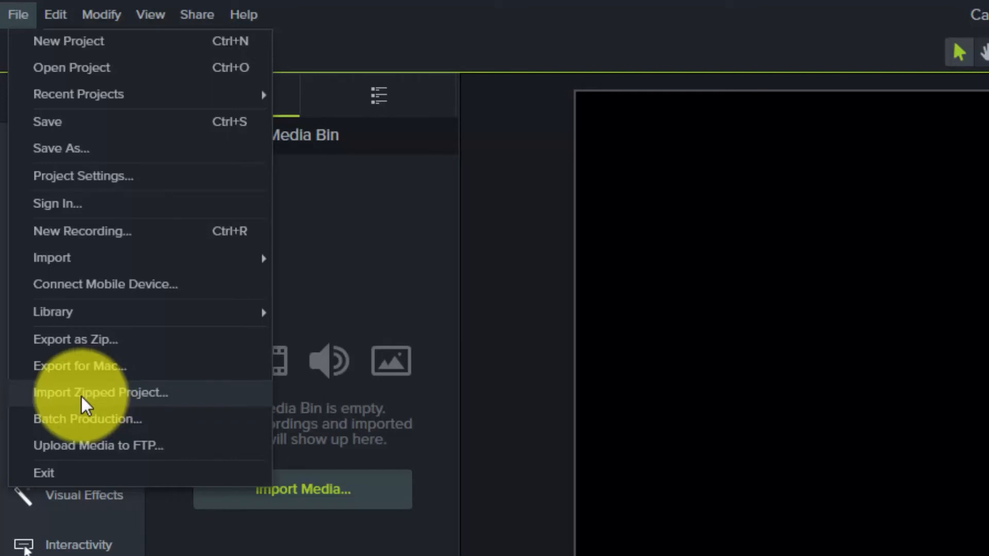
left_click(108, 400)
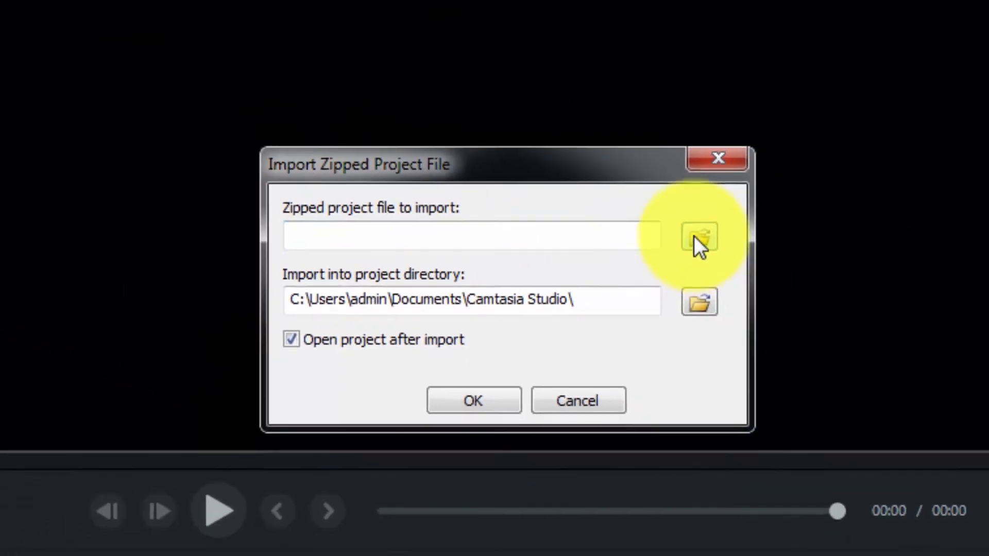
left_click(787, 238)
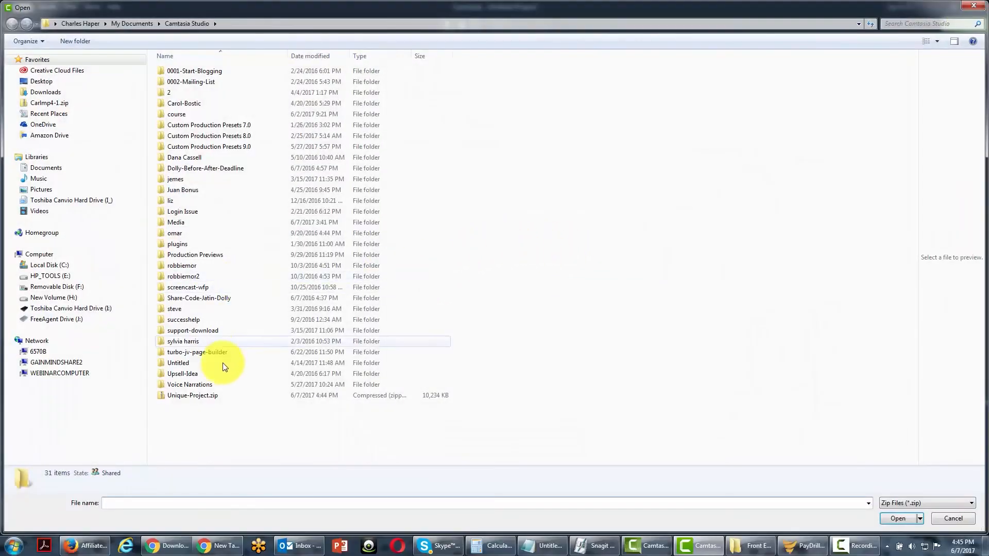
left_click(186, 396)
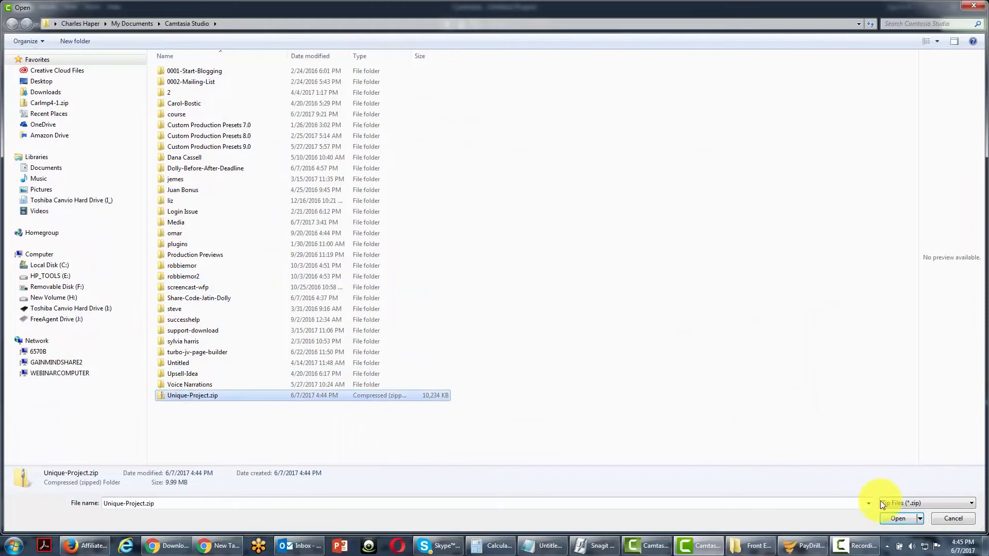
left_click(886, 518)
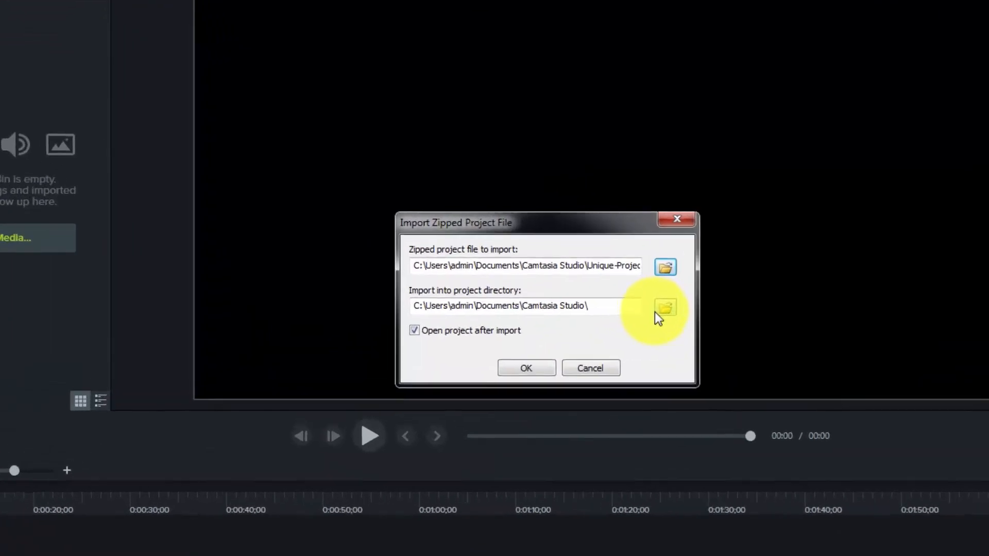
type("unique")
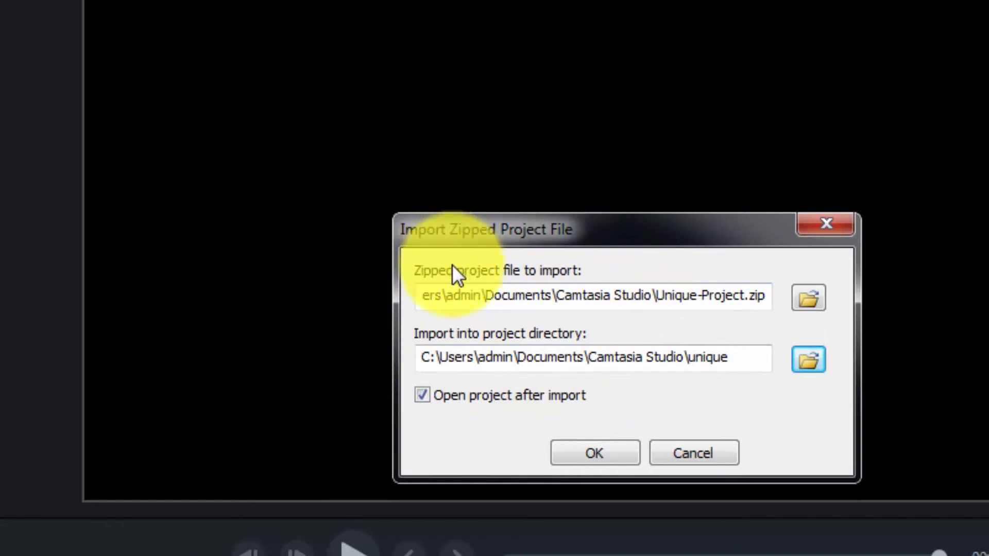
left_click(575, 452)
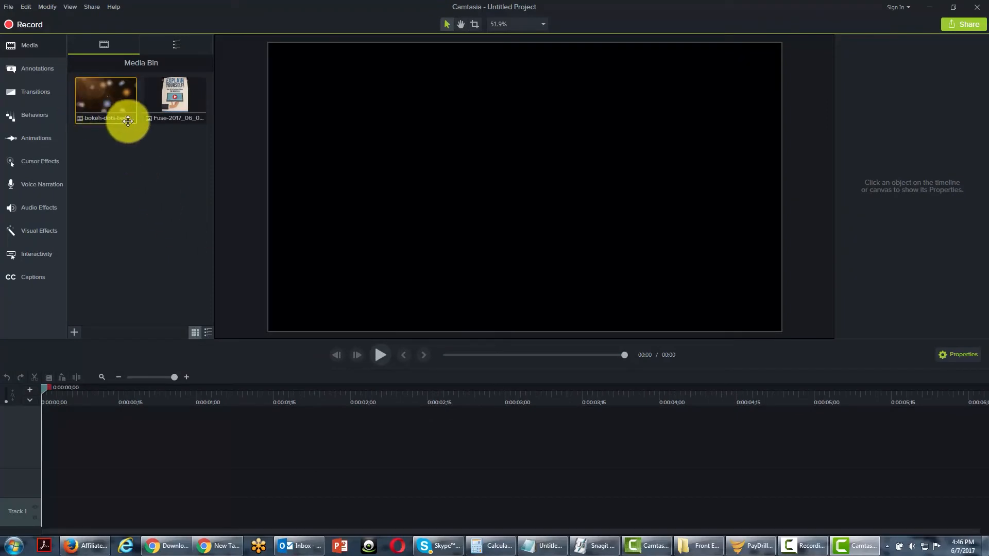
Examine the bokeh dots clip and the Fuse photo in the imported project's Media Bin.
left_click(162, 109)
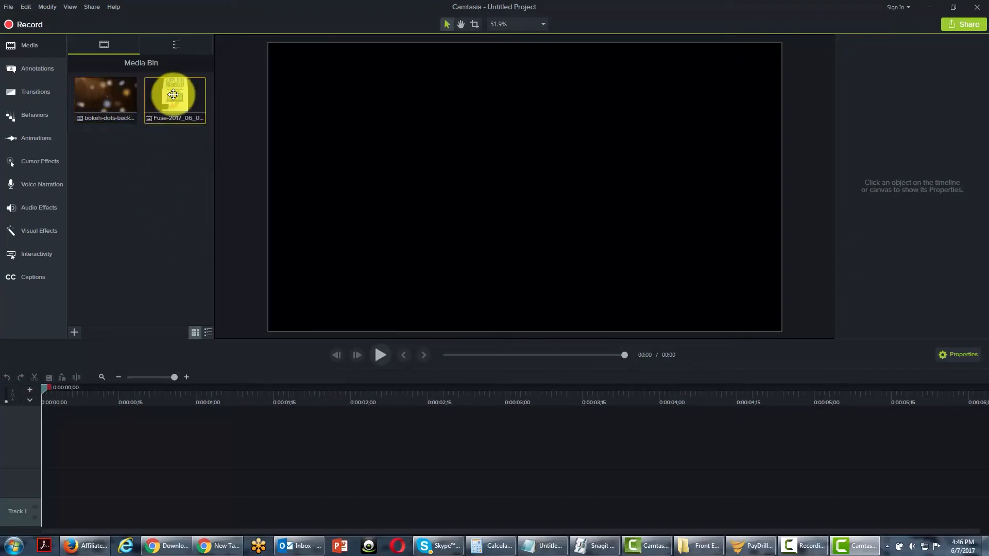
left_click(126, 94)
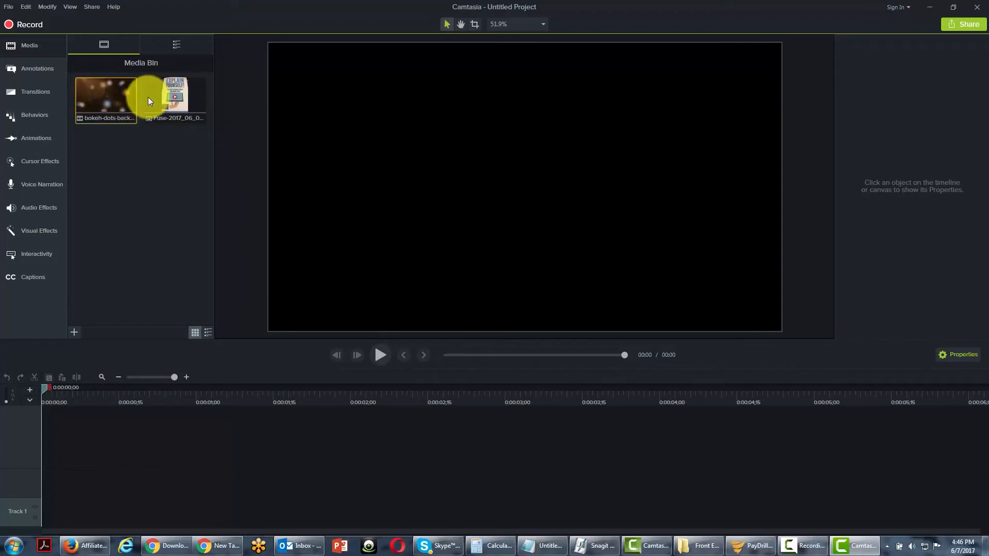
left_click(122, 198)
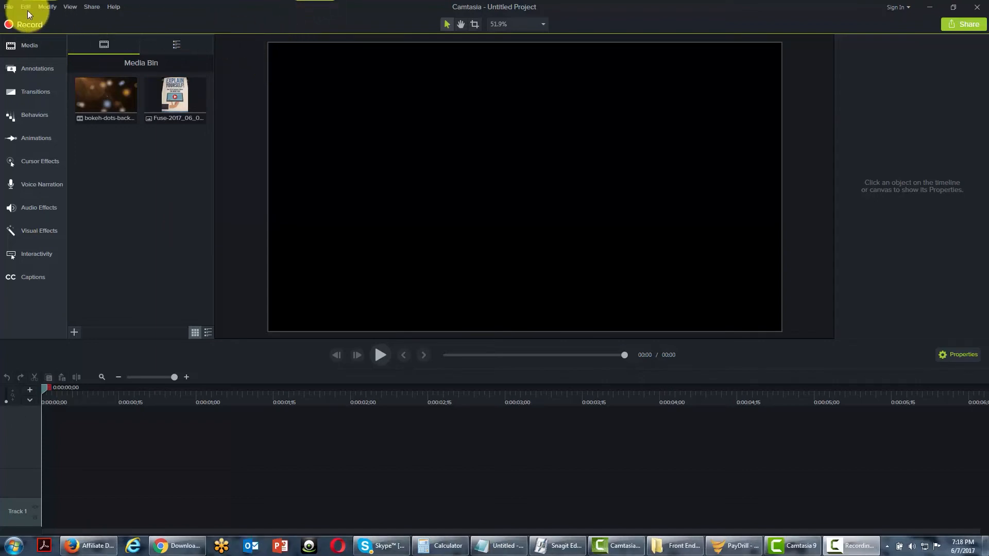
Start a batch production and add the projects 2newproj.tscproj and newproj.tscproj to it.
left_click(14, 7)
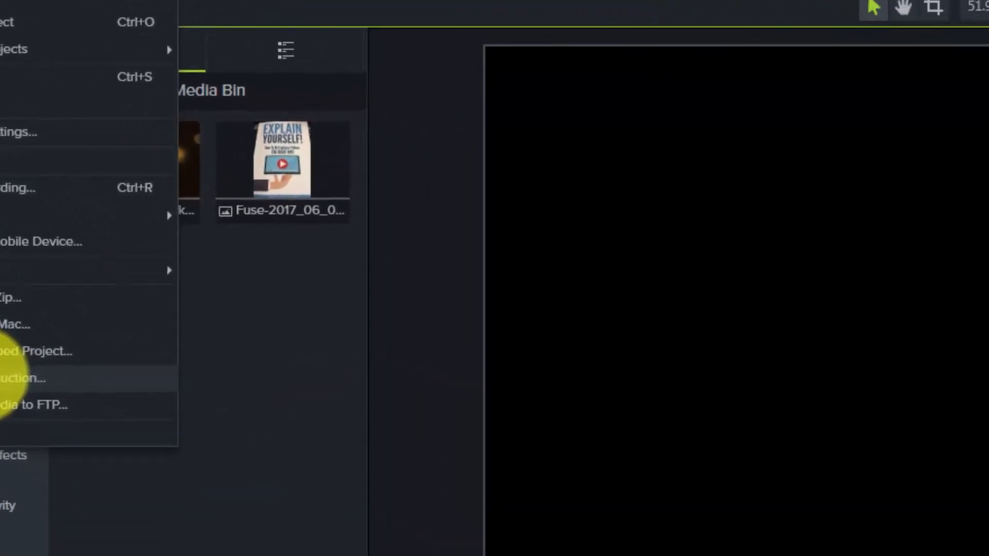
left_click(7, 378)
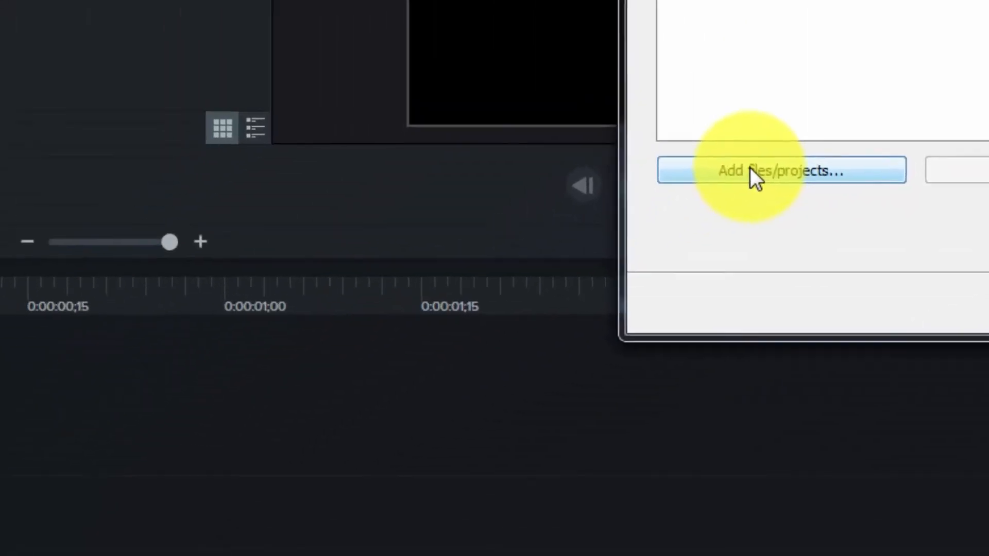
left_click(292, 418)
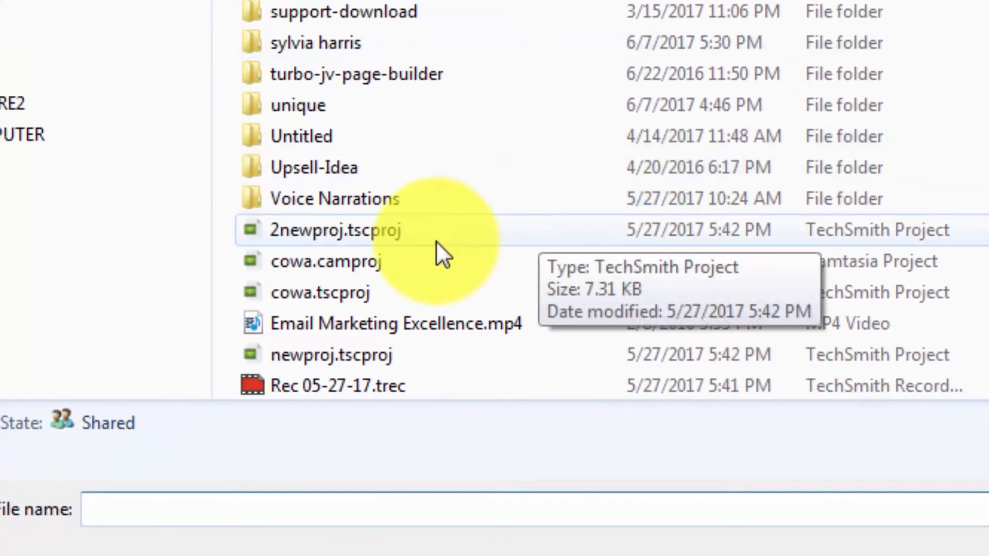
left_click(363, 226)
left_click(350, 358)
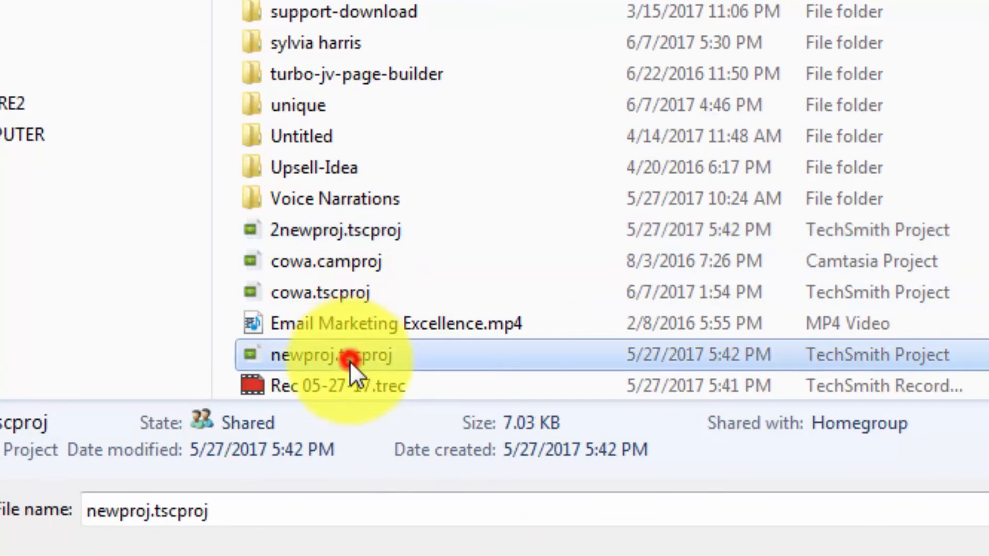
left_click(369, 240, "ctrl")
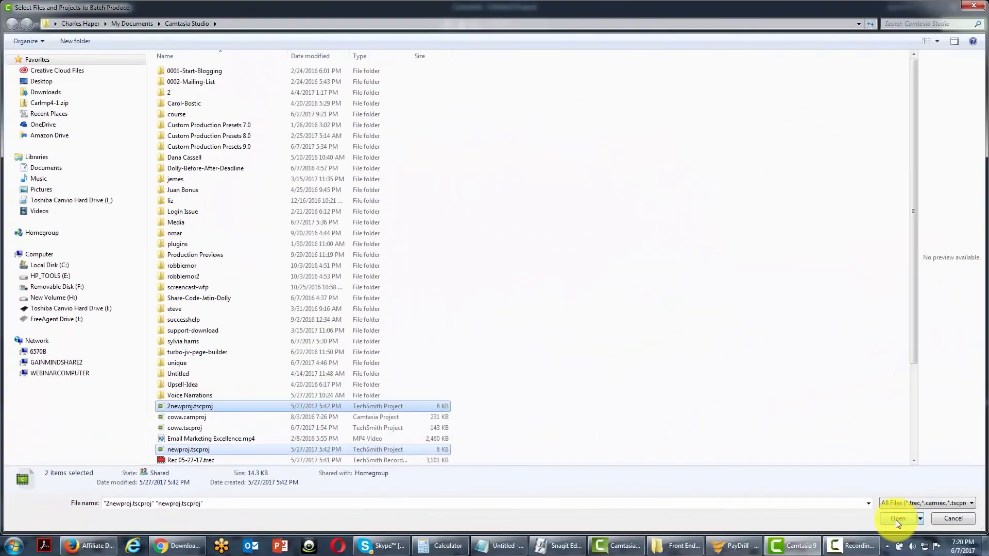
left_click(895, 520)
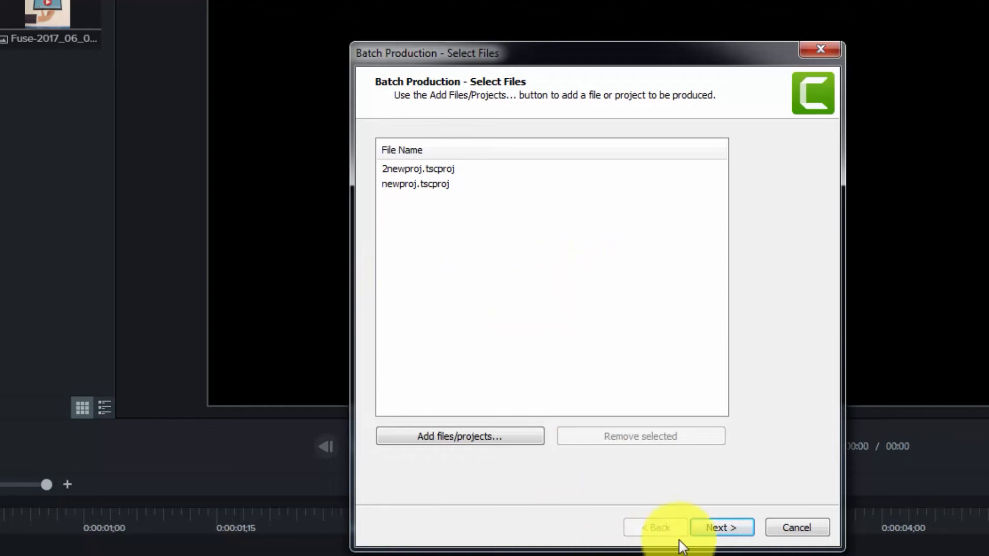
left_click(709, 531)
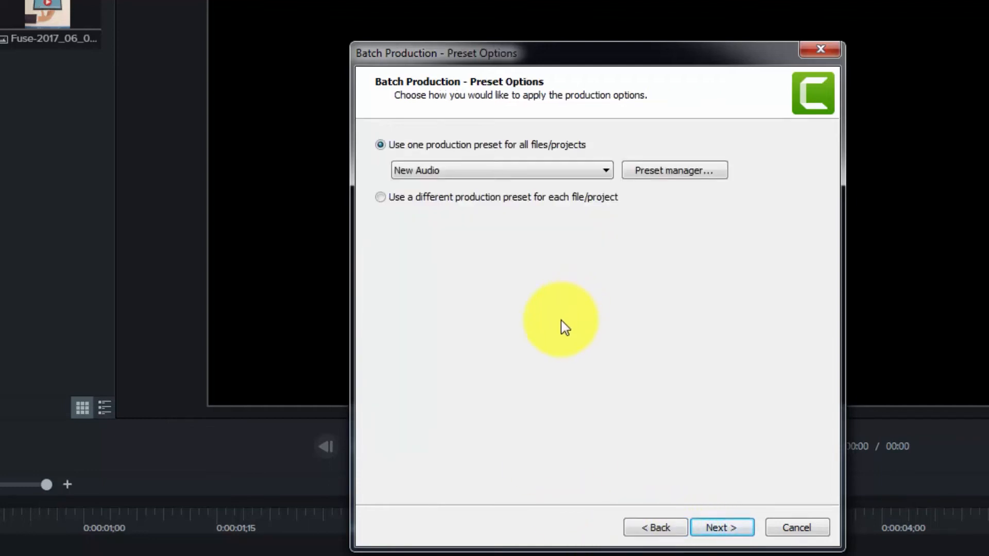
Create a production preset named New Project Preset that uses the AVI file format.
left_click(603, 170)
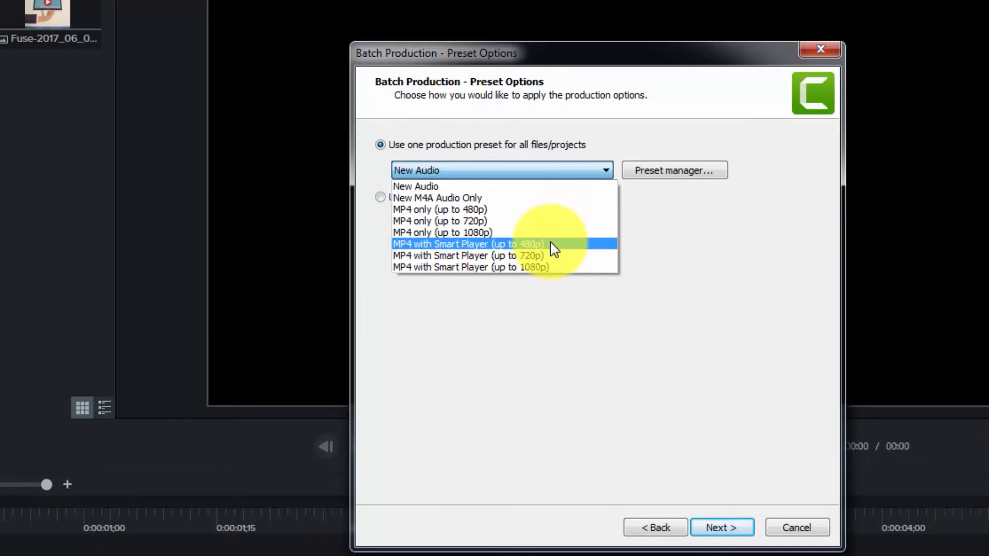
left_click(550, 173)
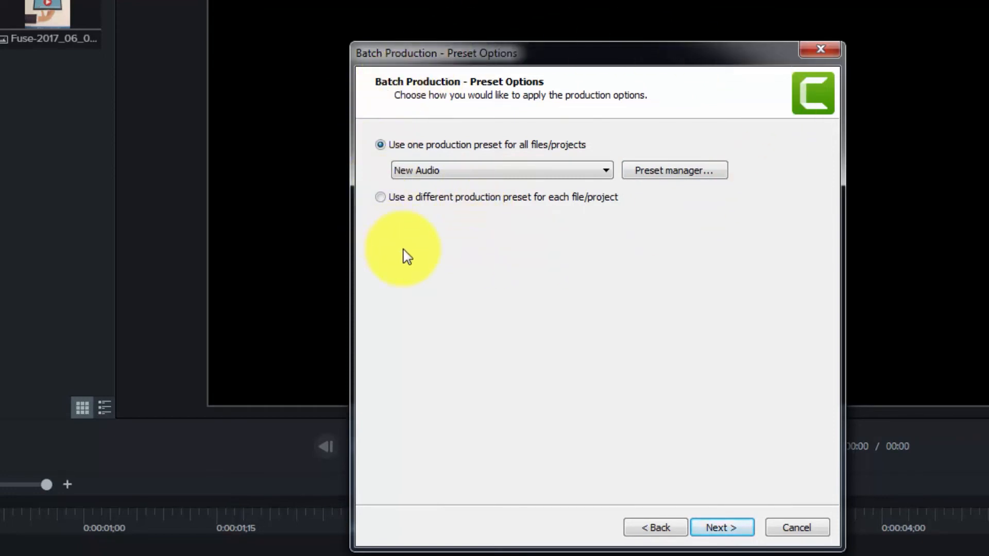
left_click(653, 170)
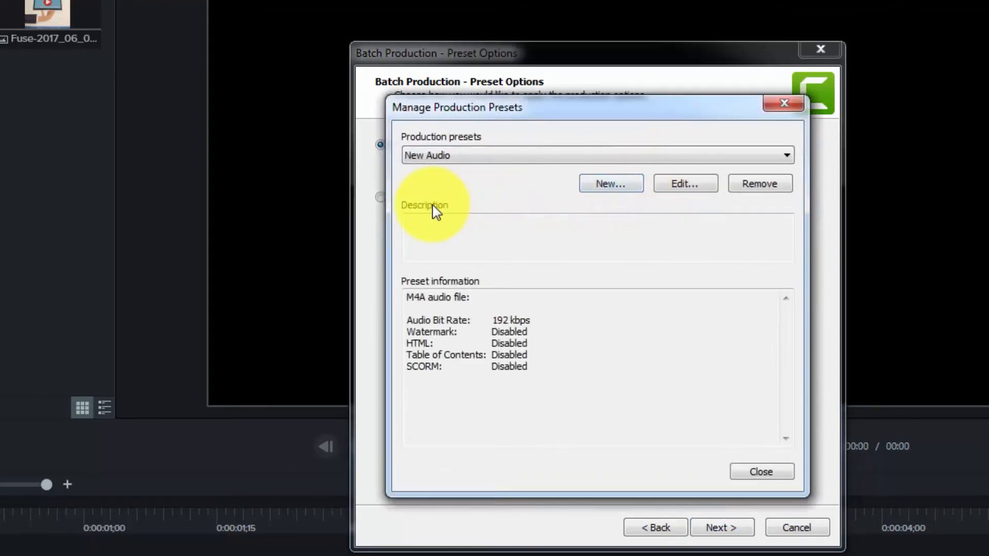
left_click(599, 183)
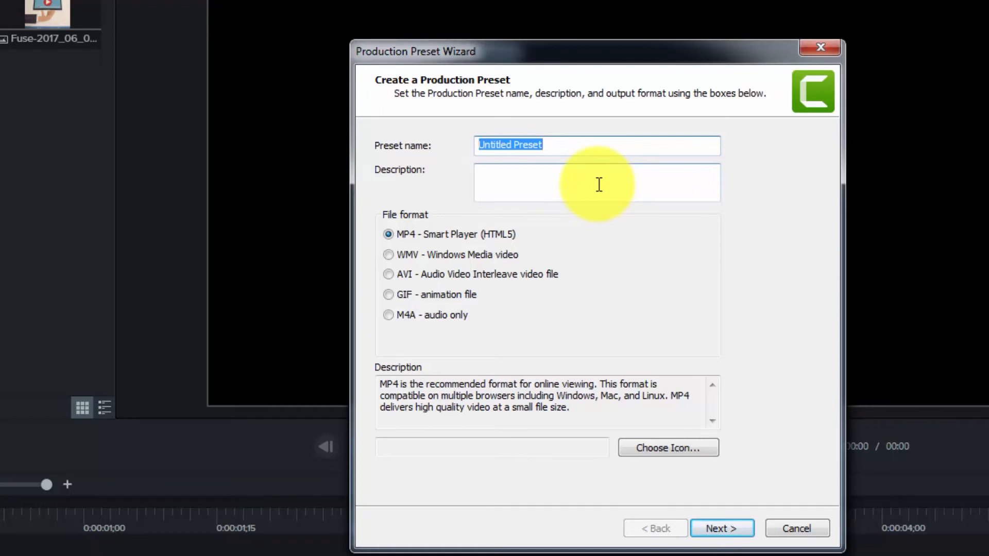
type("New Project Preset")
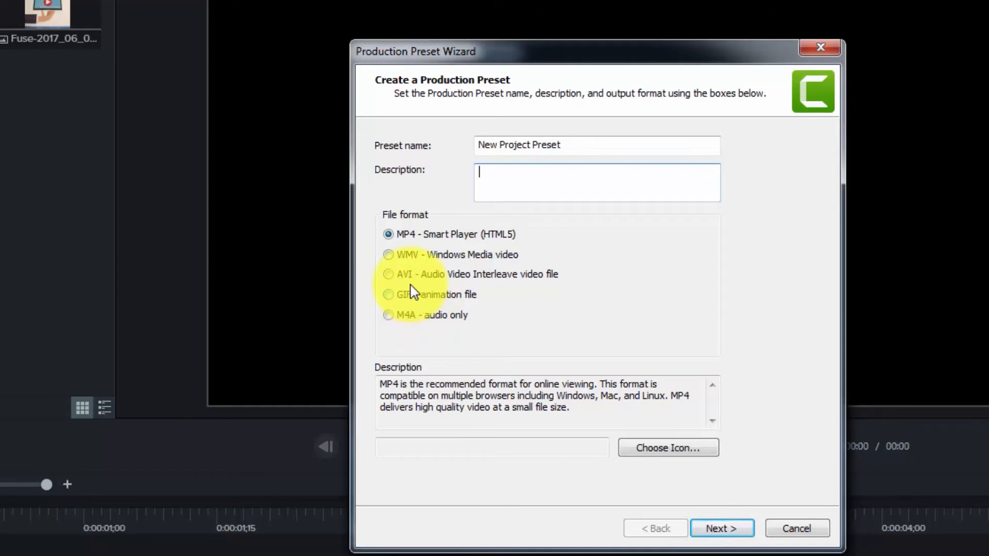
left_click(389, 275)
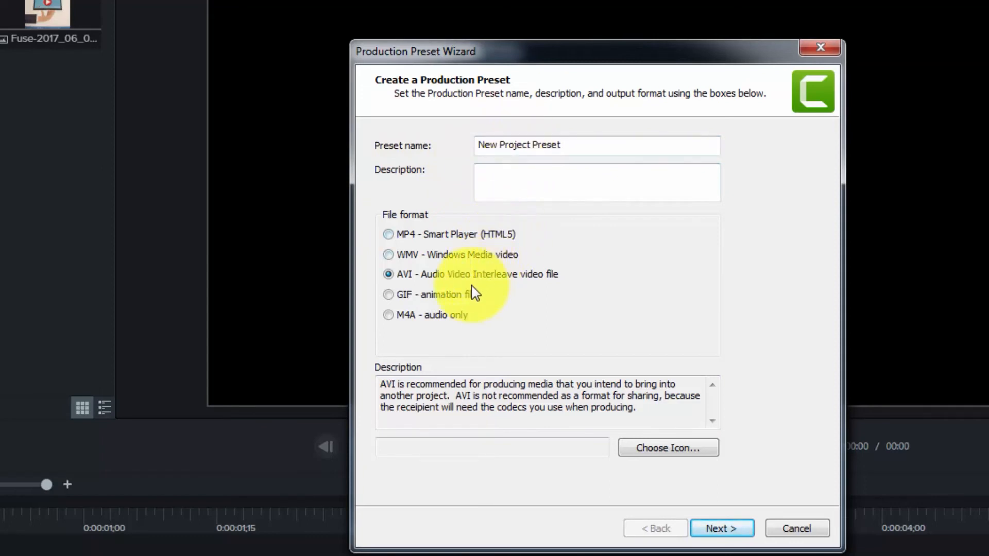
Finish the preset with default AVI encoding and the current video size, and select it as the one preset for all projects.
left_click(723, 530)
left_click(720, 530)
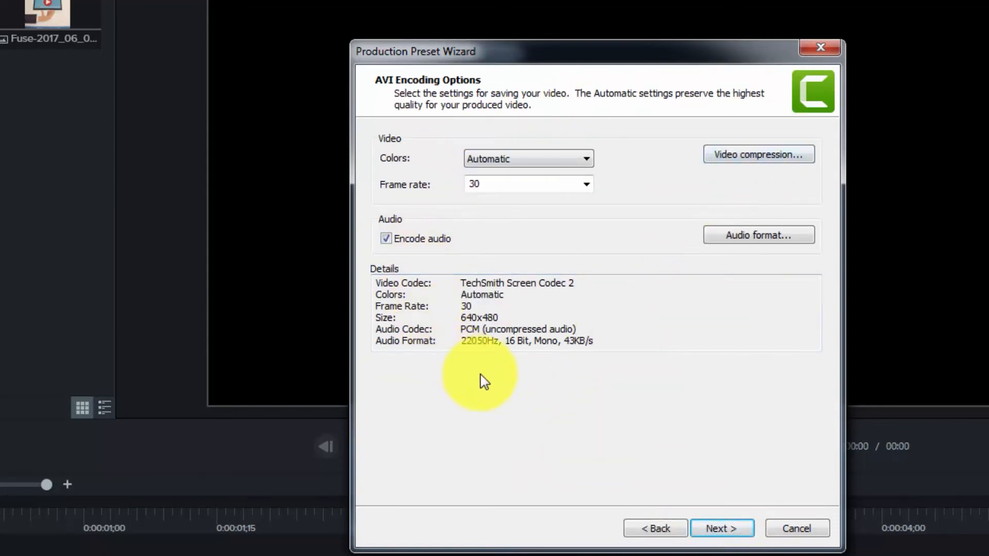
left_click(722, 531)
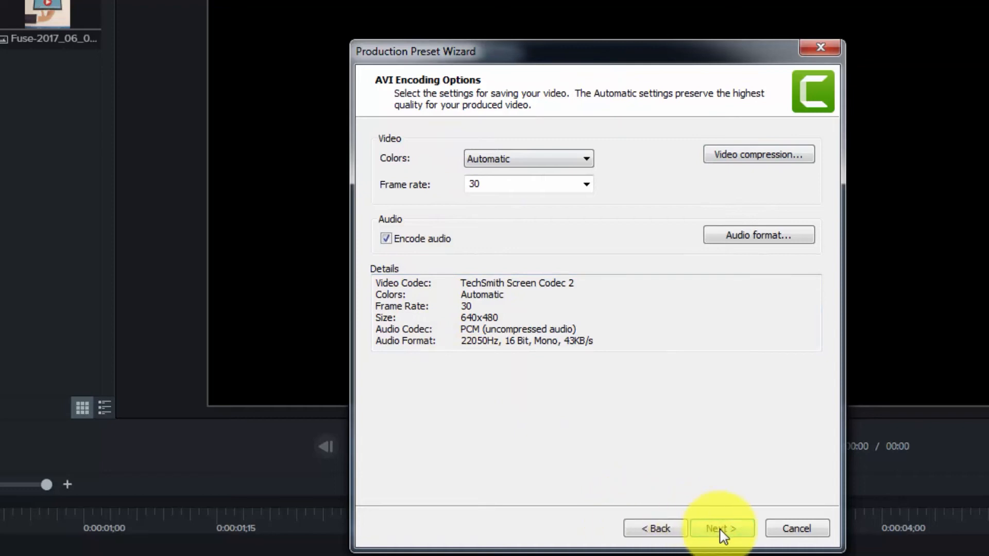
left_click(718, 530)
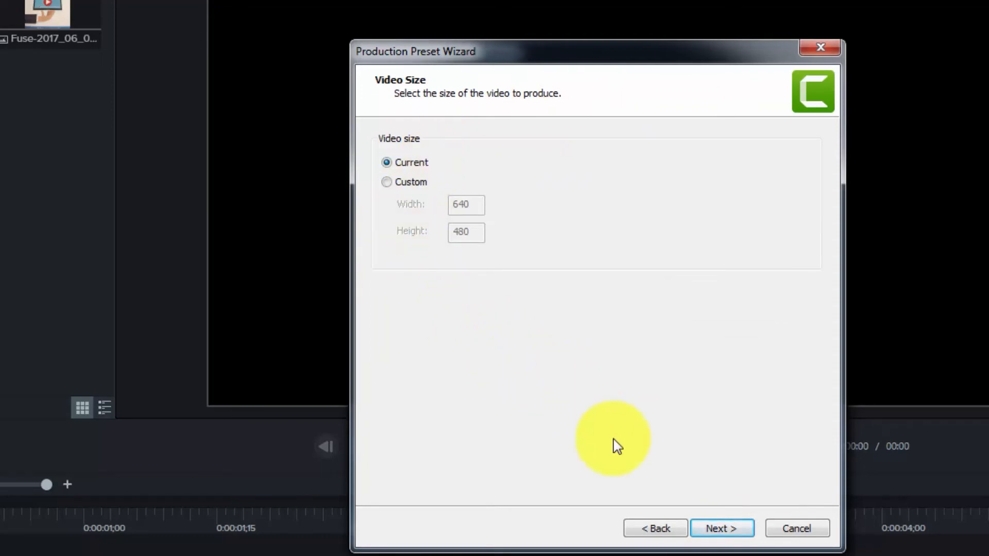
left_click(711, 534)
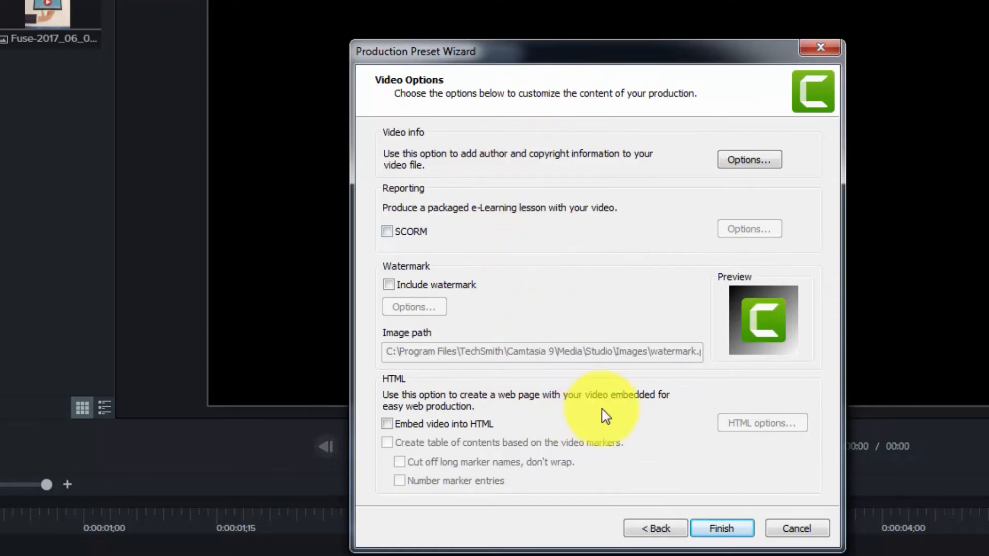
left_click(715, 534)
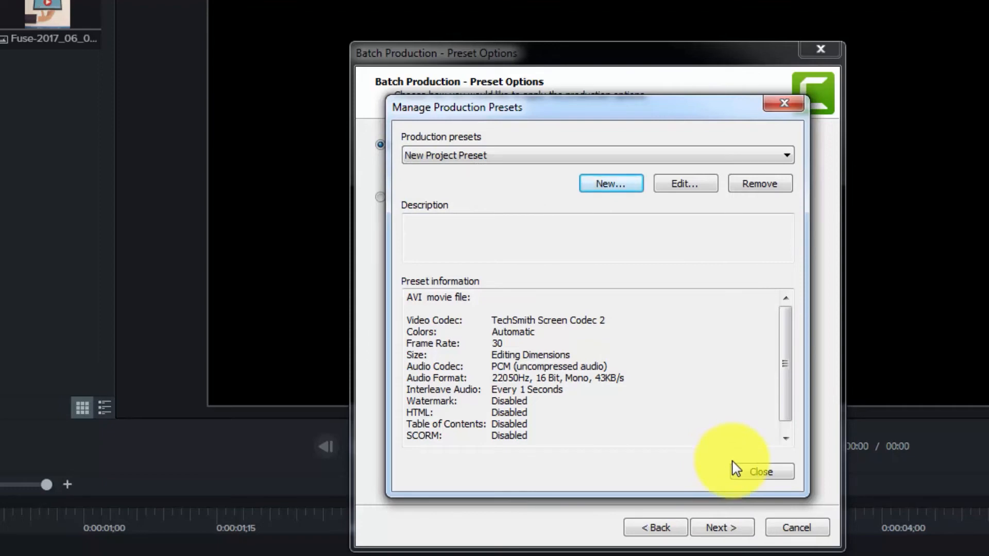
left_click(748, 472)
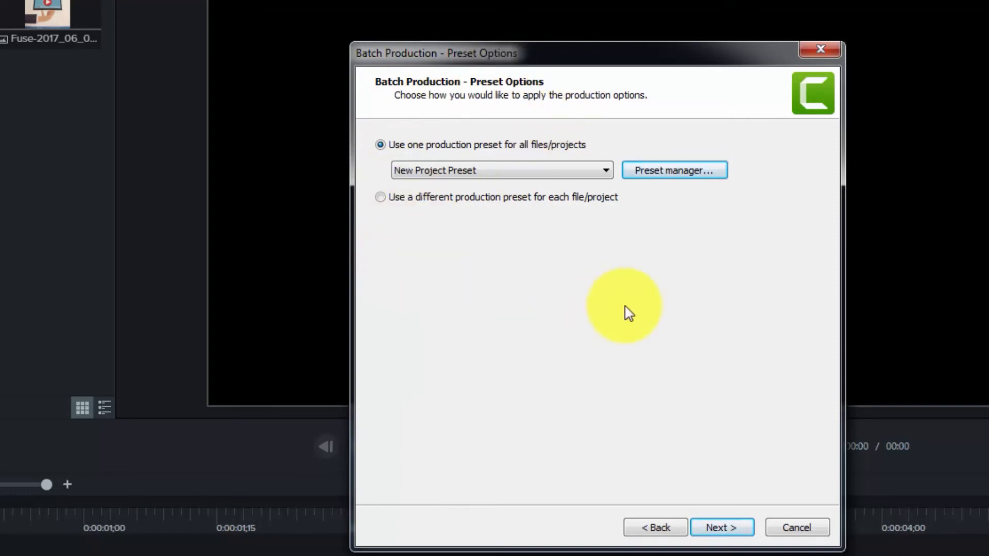
left_click(603, 171)
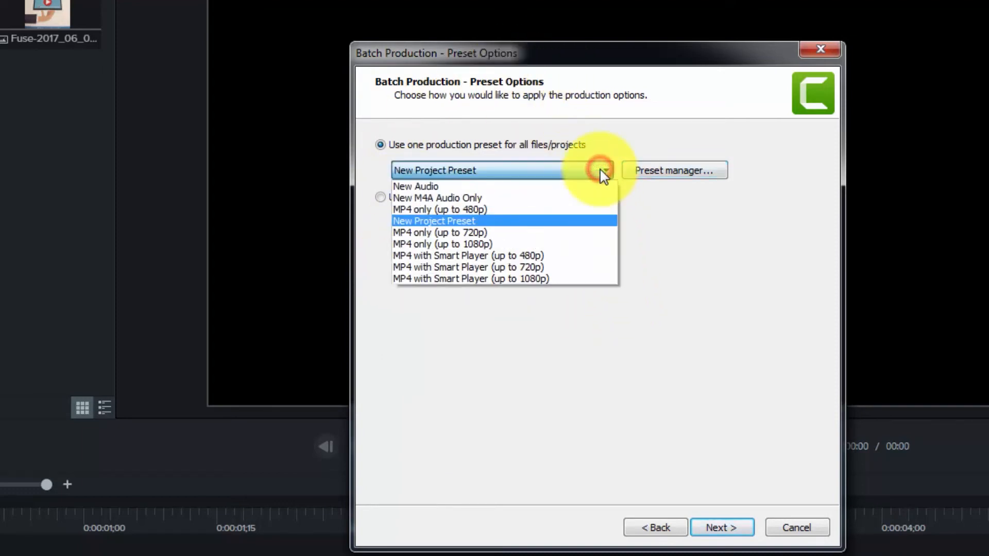
left_click(567, 221)
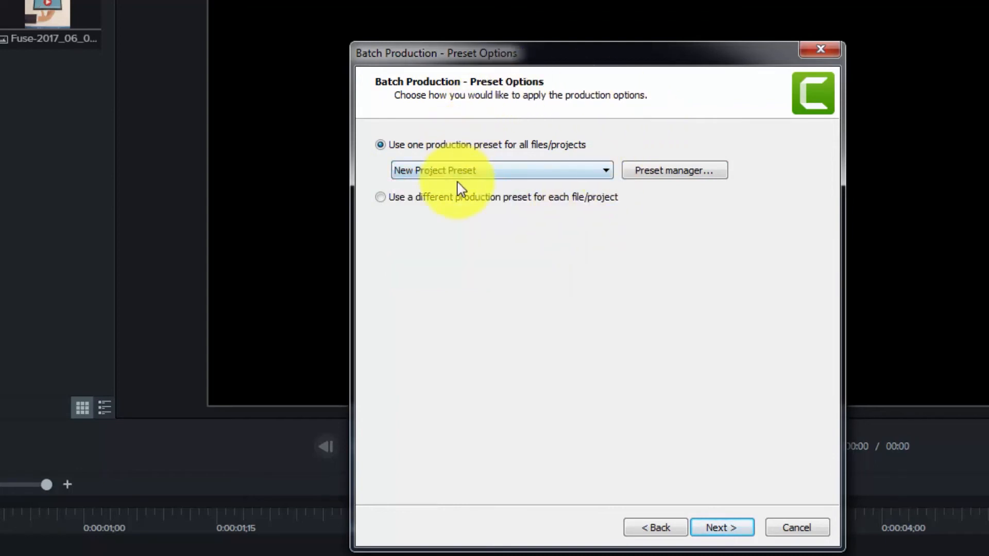
Use separate presets per project: MP4 only (up to 1080p) for 2newproj.tscproj and MP4 with Smart Player (up to 1080p) for newproj.tscproj.
left_click(381, 198)
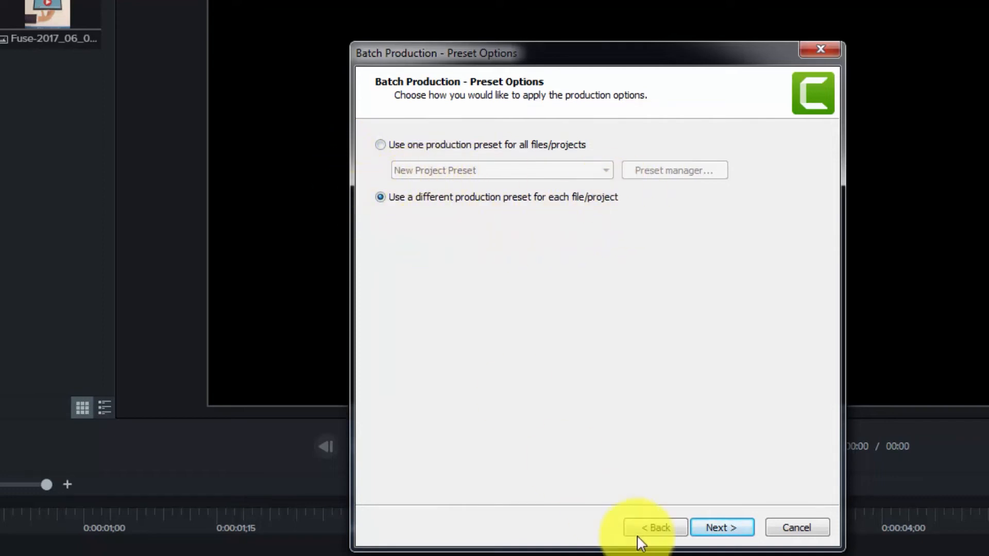
left_click(720, 528)
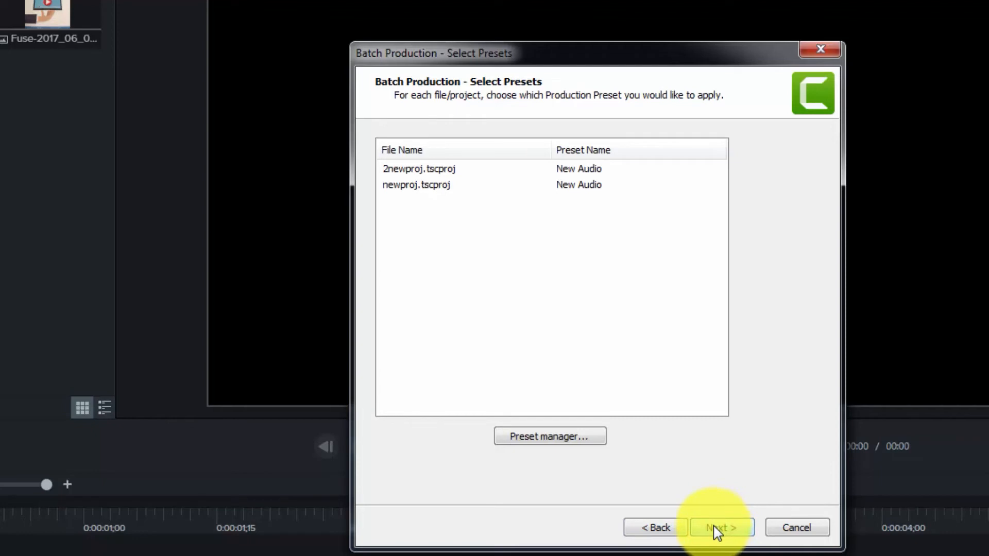
left_click(453, 173)
left_click(556, 171)
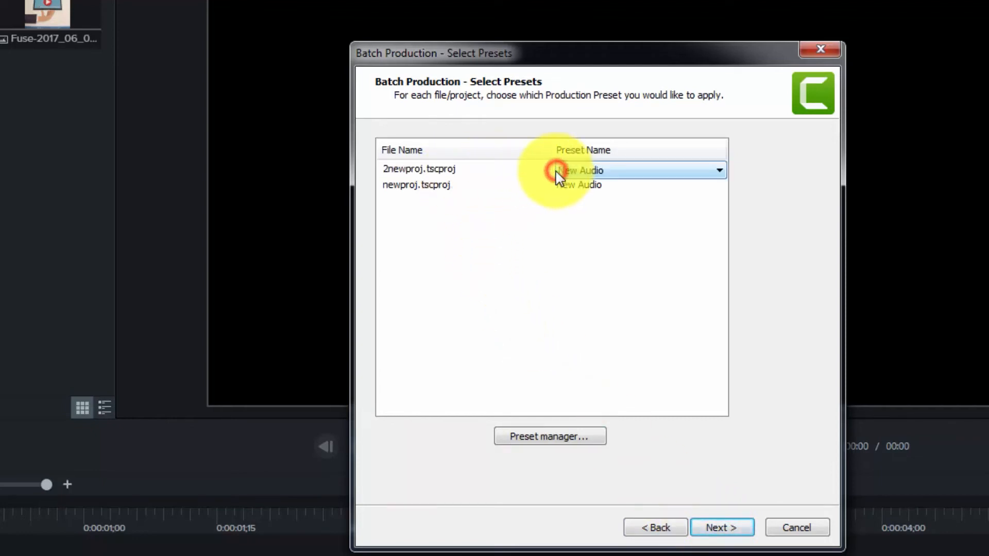
left_click(677, 171)
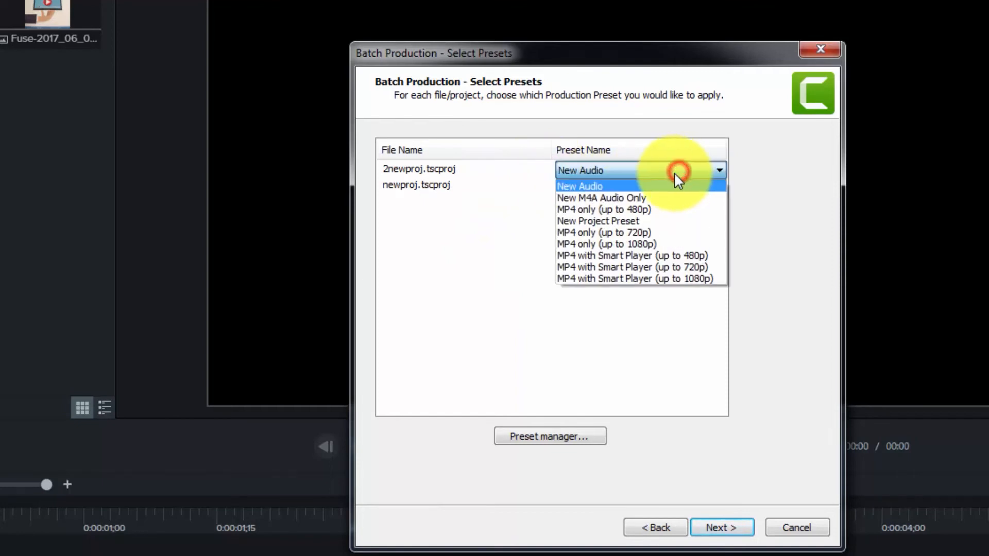
left_click(665, 242)
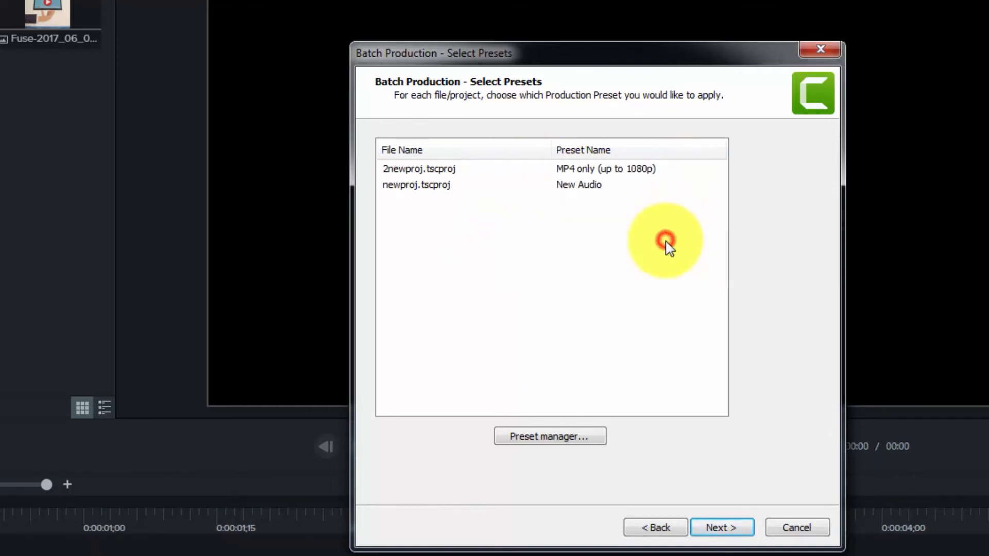
left_click(581, 183)
left_click(701, 186)
left_click(676, 294)
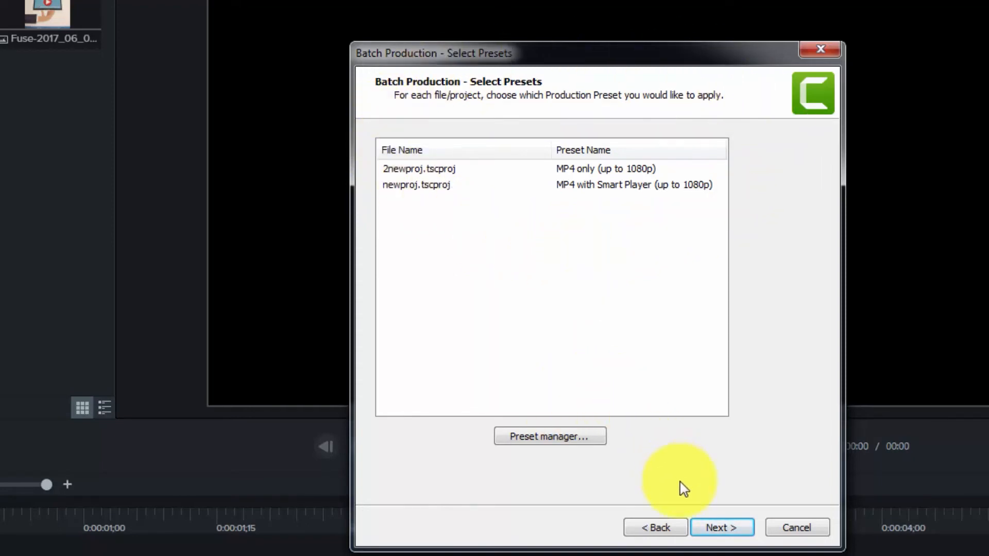
Organize the produced files into sub-folders of the Downloads\quiz\3 output folder and run the batch production.
left_click(709, 531)
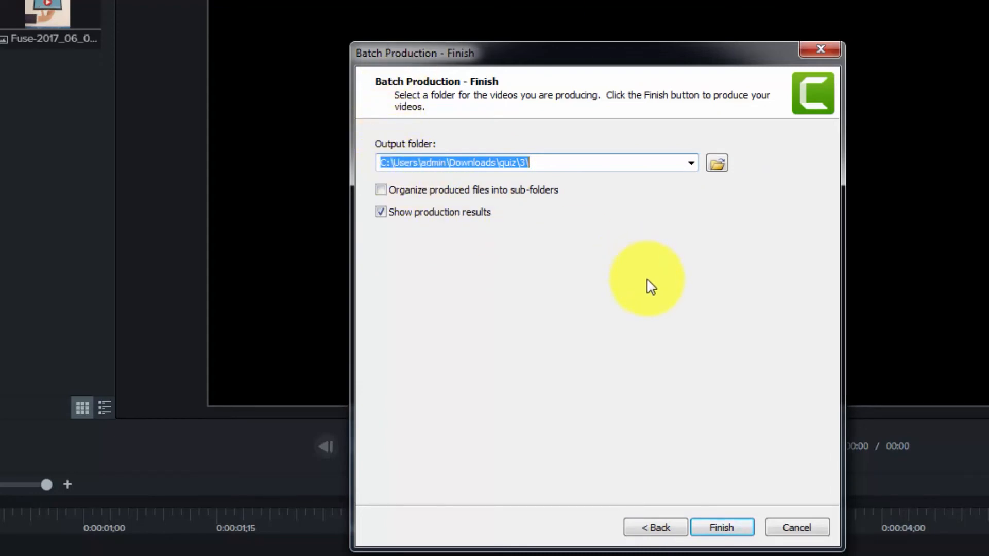
left_click(382, 190)
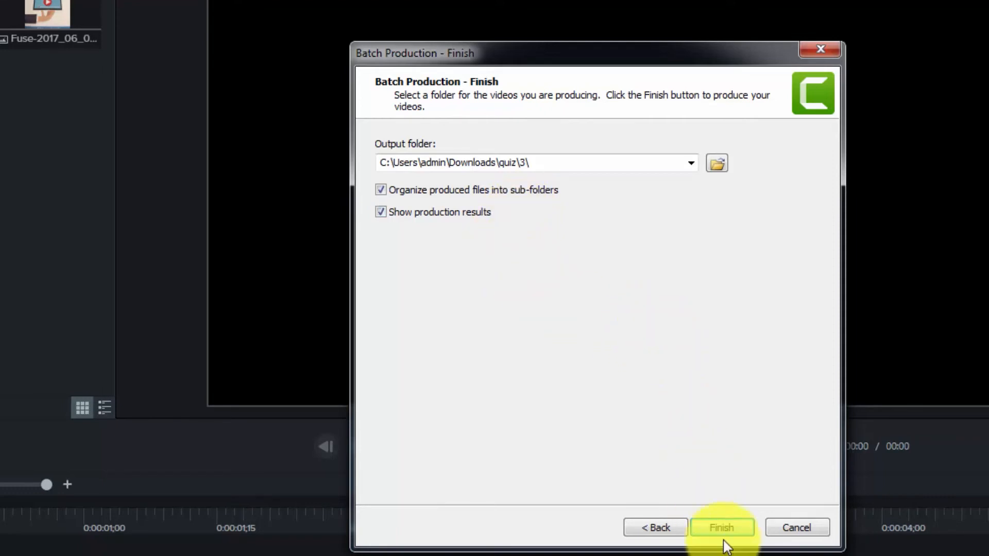
left_click(715, 526)
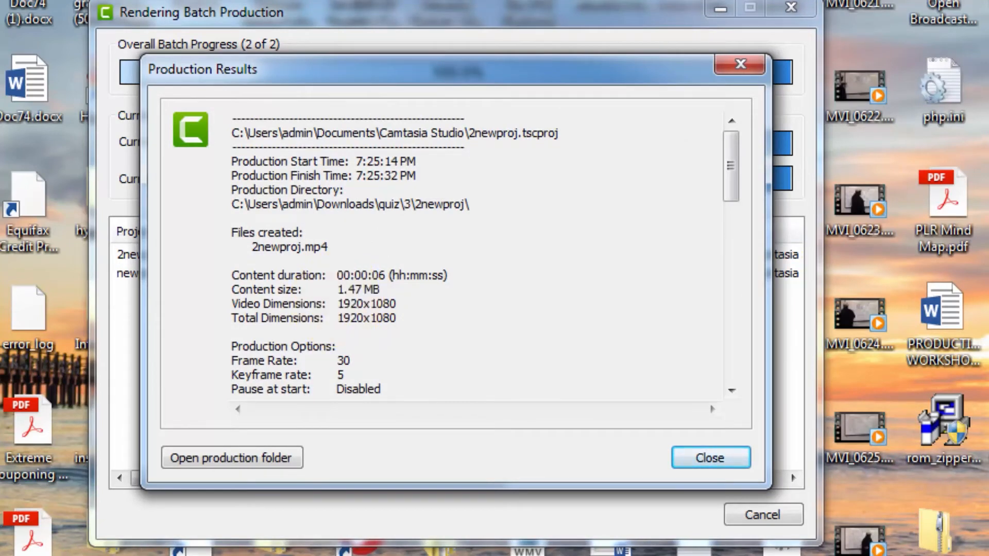
Examine the production results and the 2newproj and newproj sub-folders in the production folder.
mouse_move(731, 168)
left_mouse_down()
mouse_move(735, 320)
mouse_move(721, 172)
left_mouse_up()
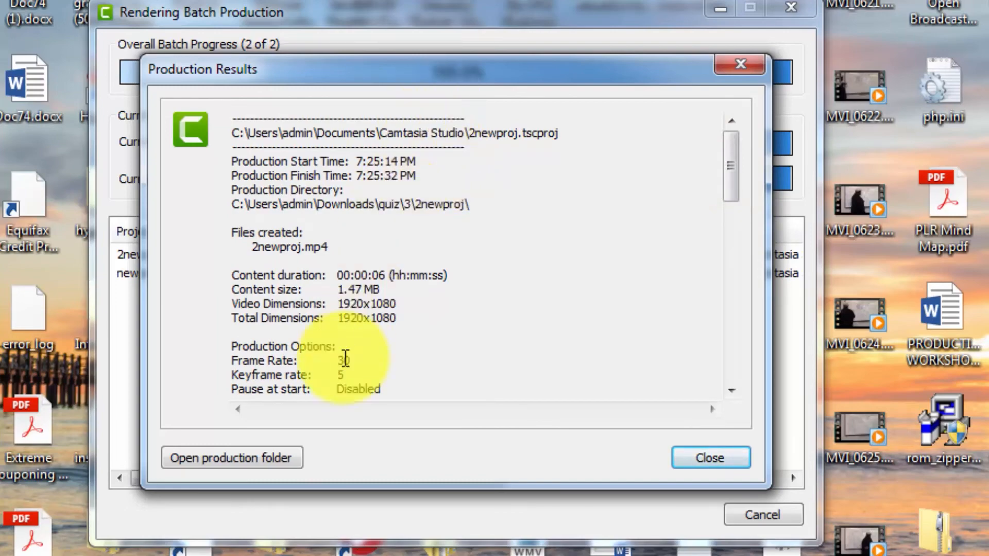
left_click(228, 458)
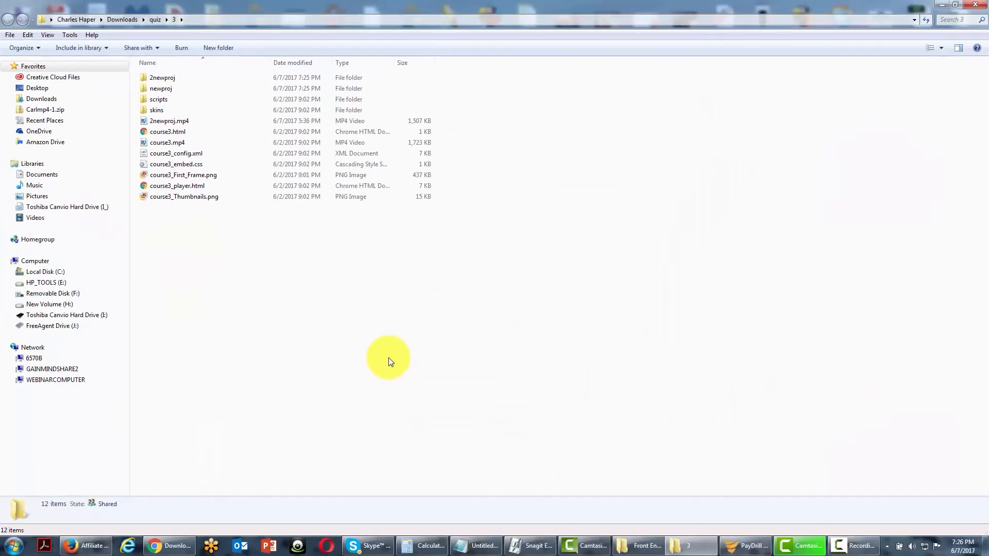
left_click(166, 85)
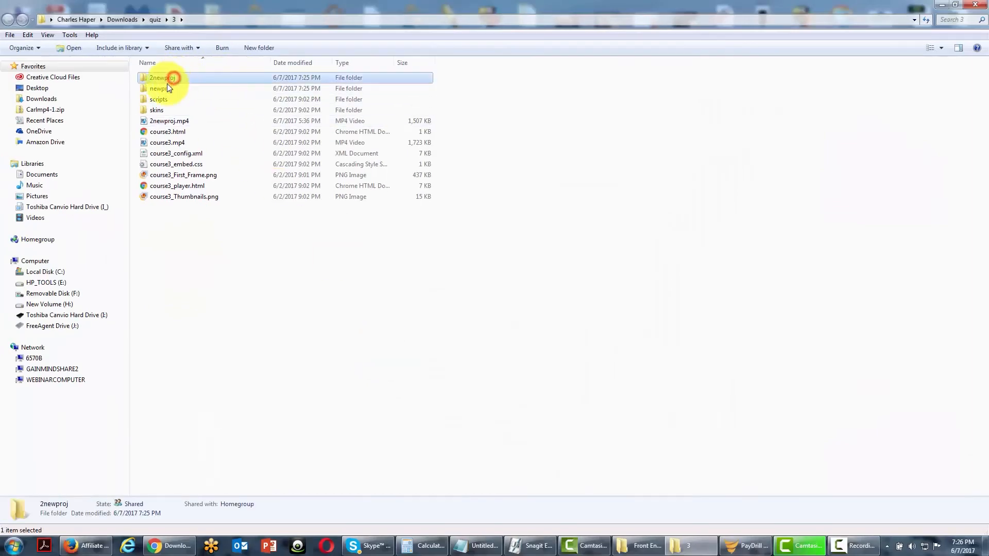
left_click(339, 157)
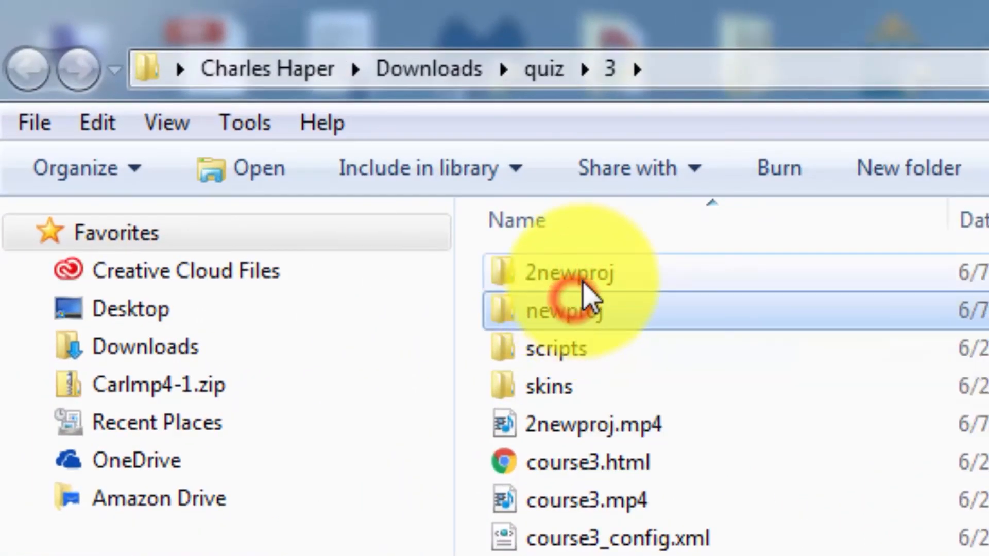
left_click(583, 312)
left_click(582, 271)
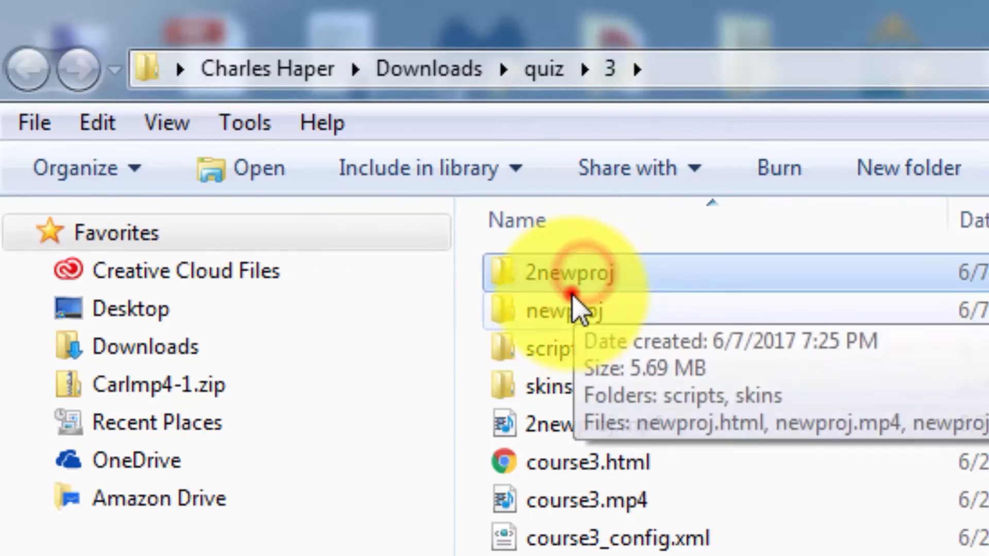
Finish checking the newproj and 2newproj folders, and close the production results and the batch rendering window.
left_click(574, 309)
left_click(579, 279)
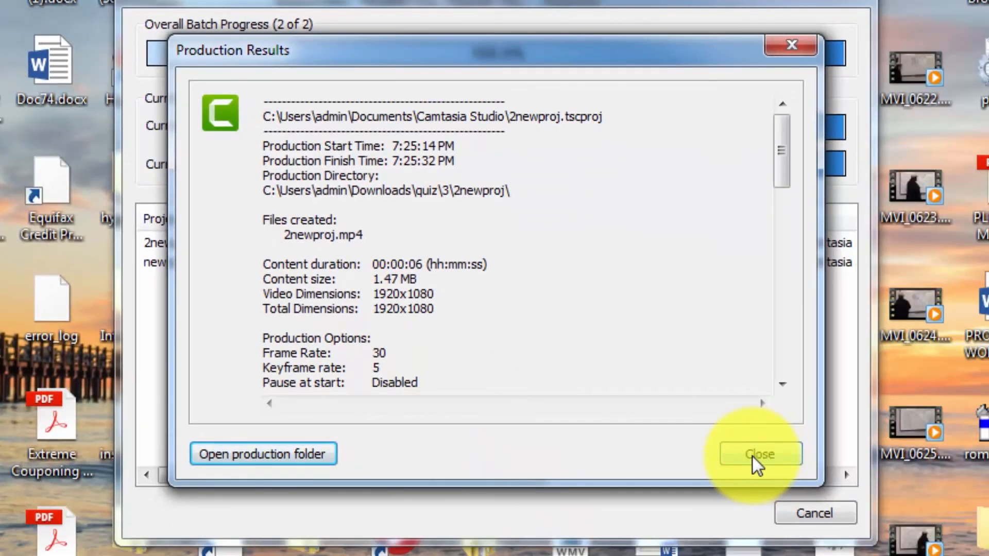
left_click(754, 460)
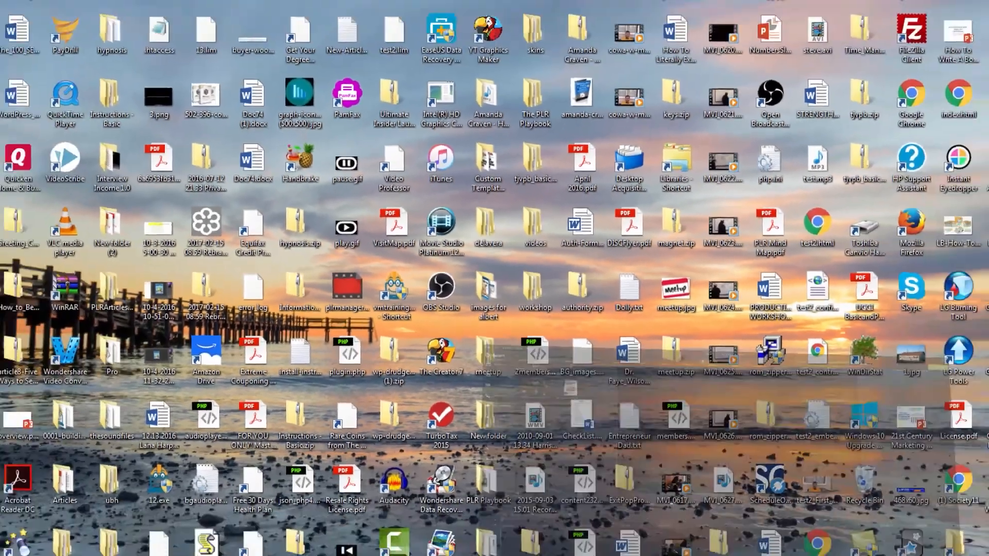
left_click(788, 546)
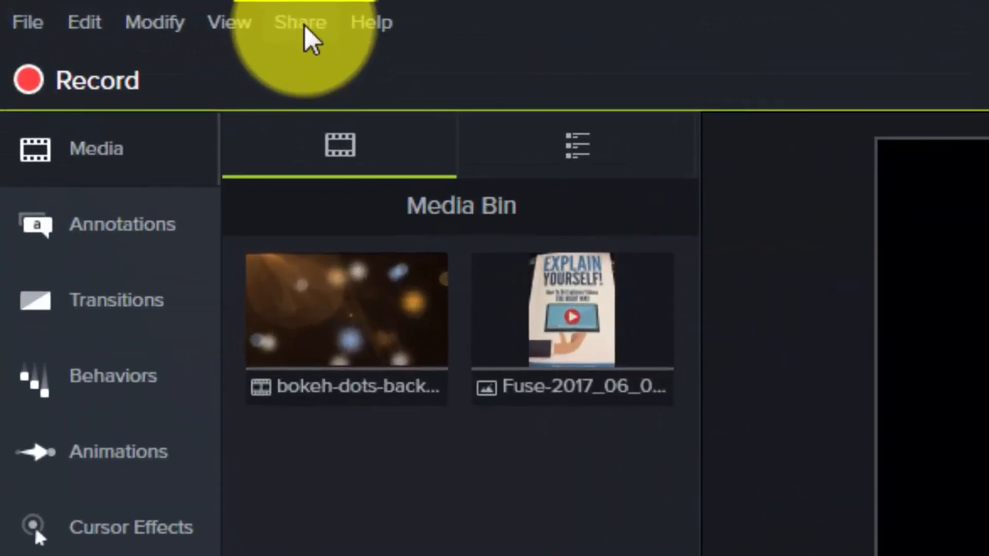
Open the recent project 023-Project-With-Voice-Narration for editing.
left_click(92, 6)
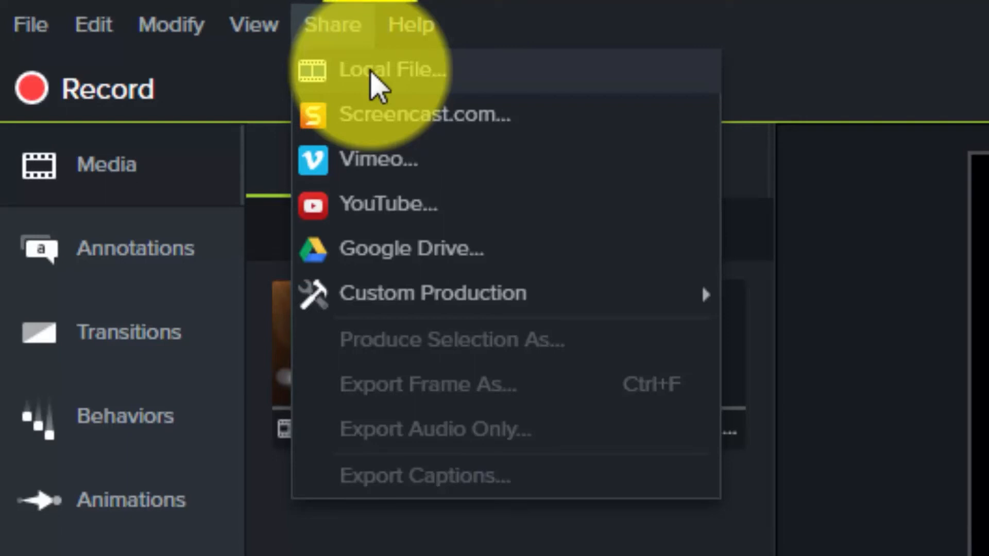
mouse_move(43, 15)
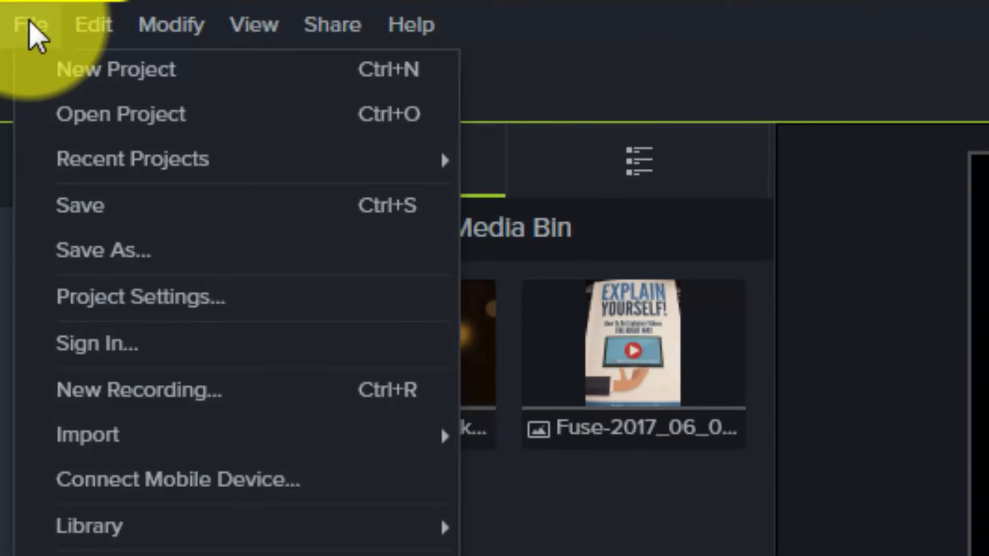
mouse_move(116, 166)
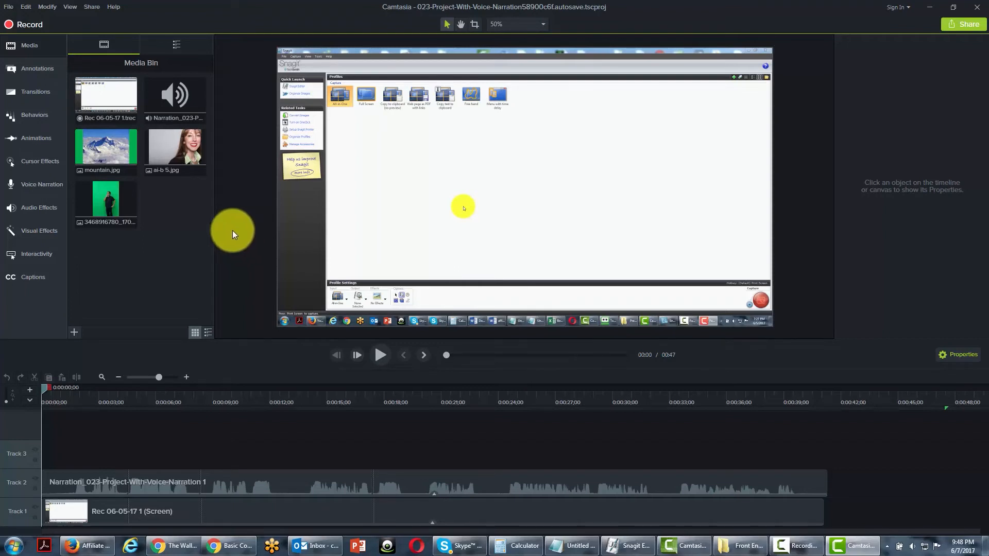
Start producing the project to a local file and browse the full list of production presets.
left_click(95, 8)
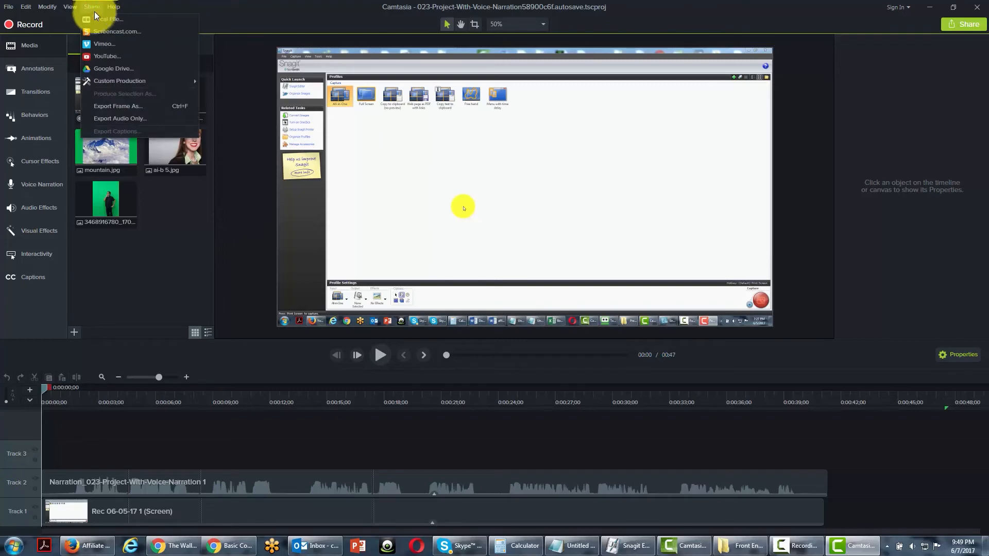
left_click(100, 19)
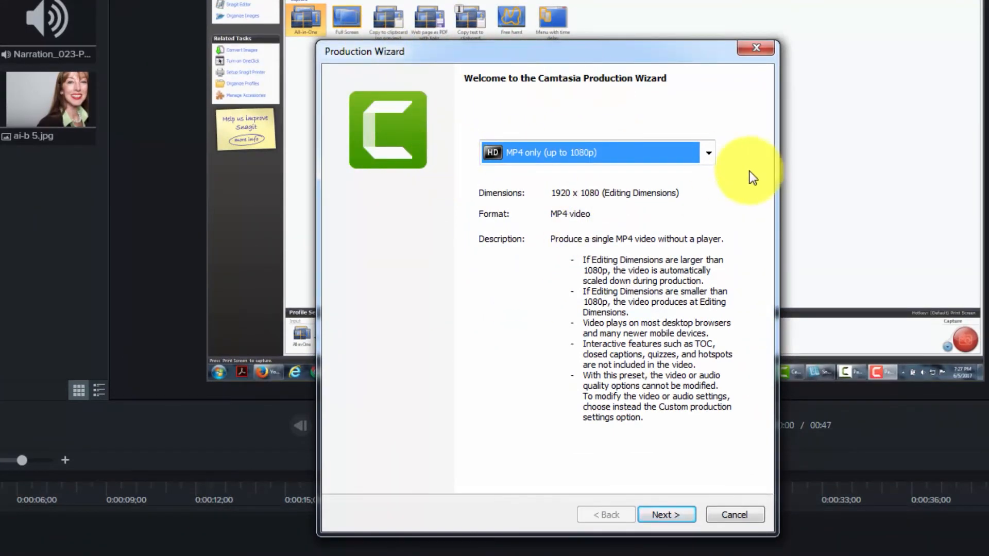
left_click(706, 150)
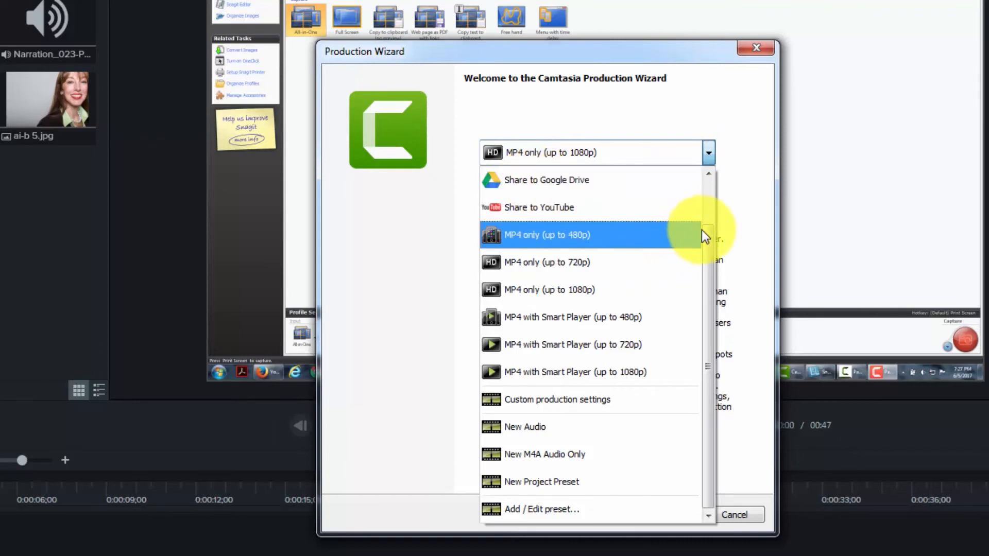
left_click_drag(709, 226, 708, 172)
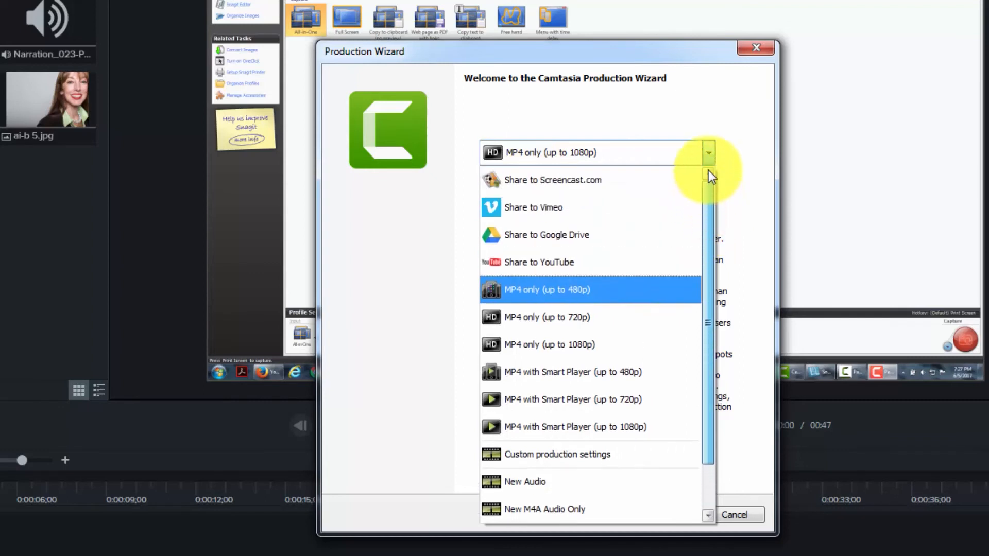
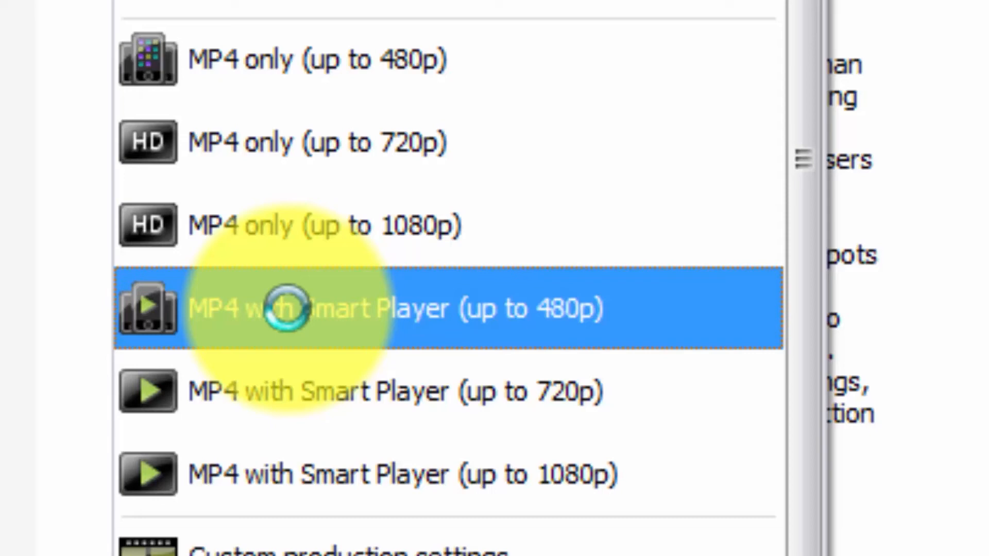
Choose the MP4 only (up to 1080p) production preset and continue to the save settings.
scroll(526, 18, "down", 2)
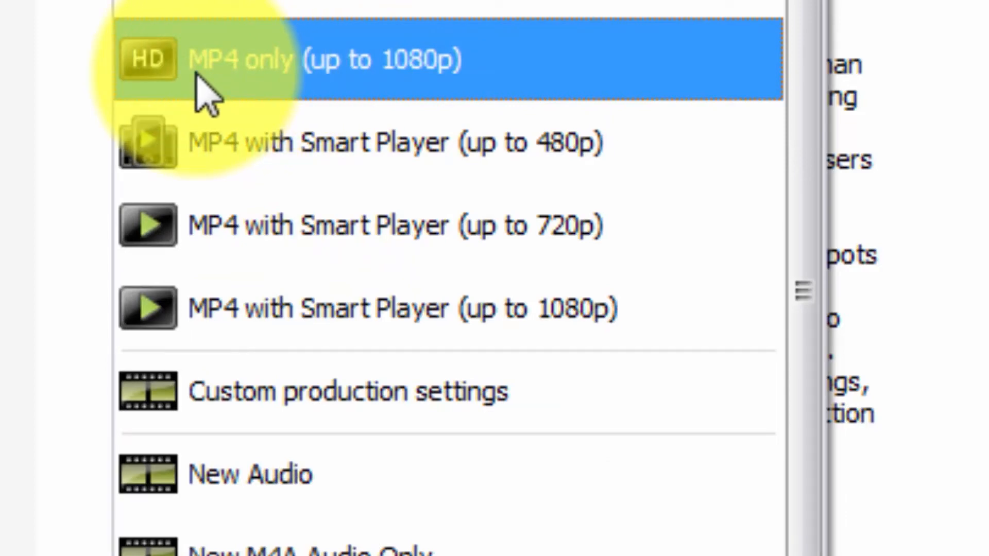
left_click(352, 78)
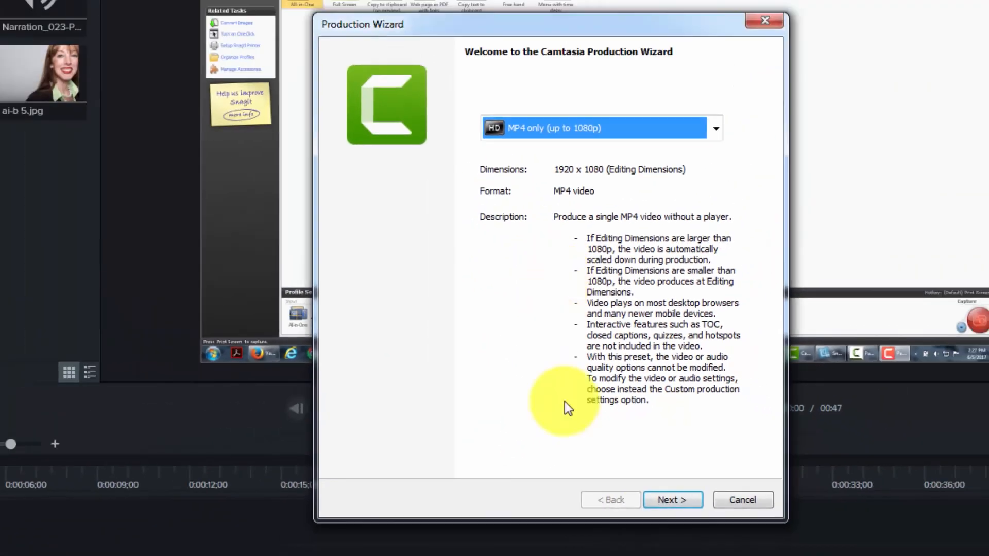
left_click(664, 498)
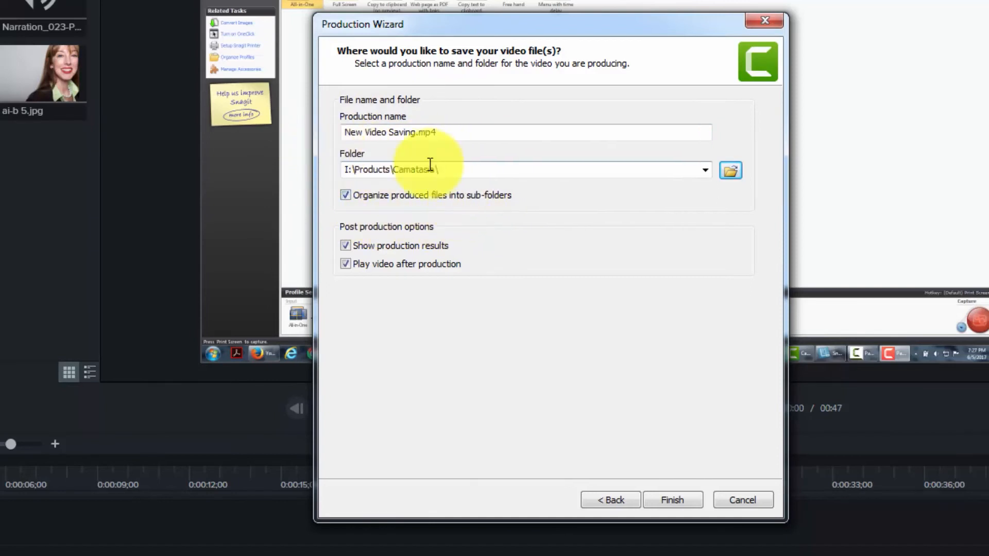
Produce New Video Saving.mp4 in I:\Products\Camatasia\, with organizing into sub-folders, showing results and playing after production all enabled.
left_click(344, 194)
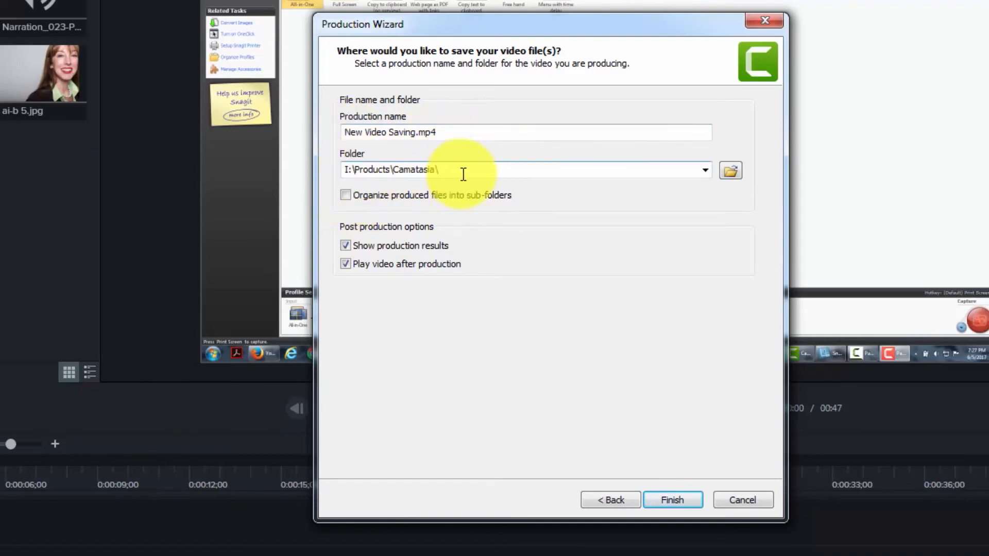
left_click(347, 195)
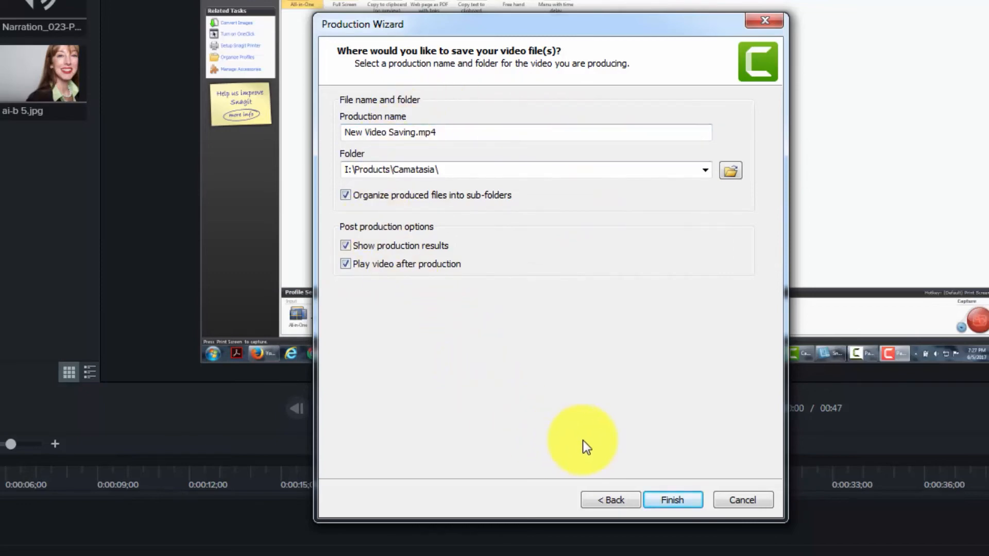
left_click(669, 501)
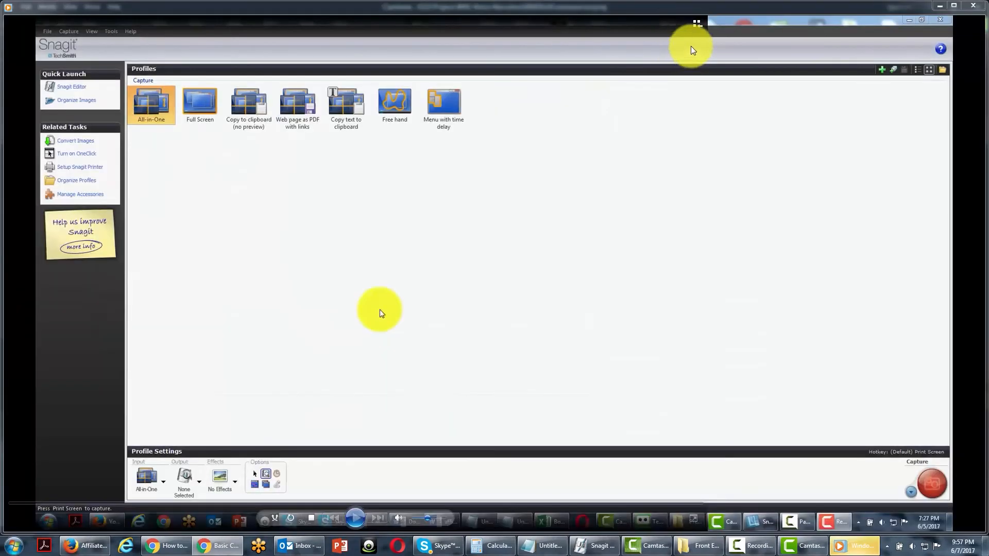
Close the finished video's playback and open its production folder from the production results.
left_click(972, 7)
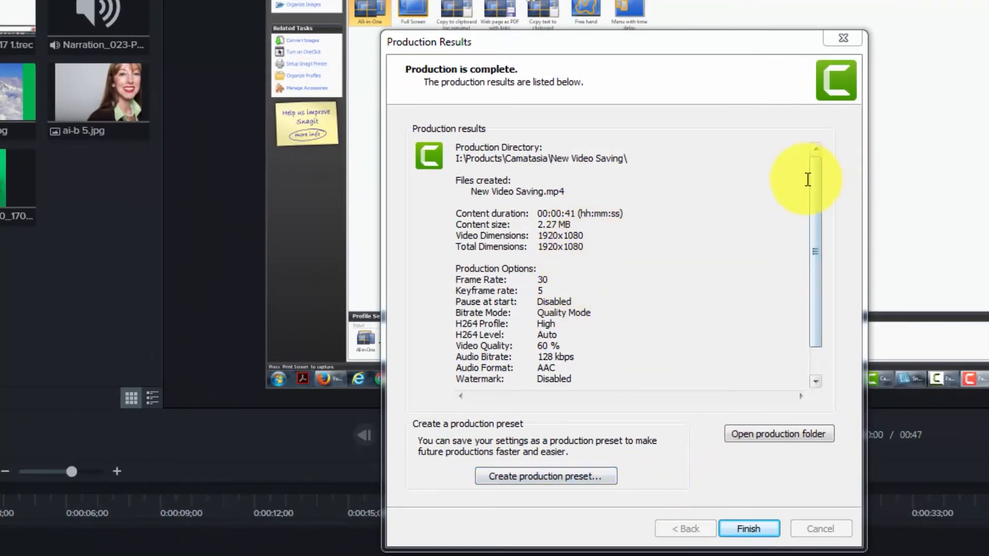
left_click_drag(818, 177, 817, 231)
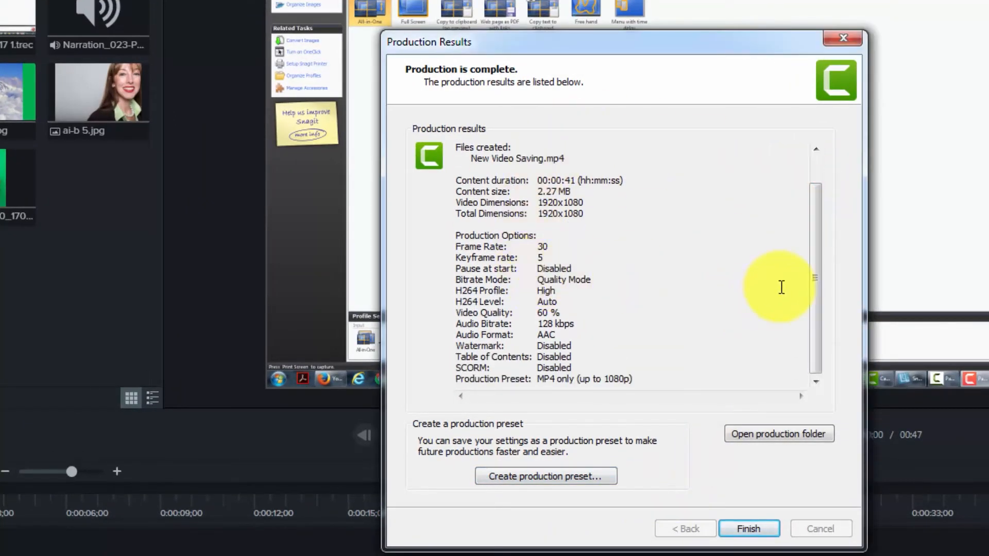
left_click_drag(821, 278, 819, 252)
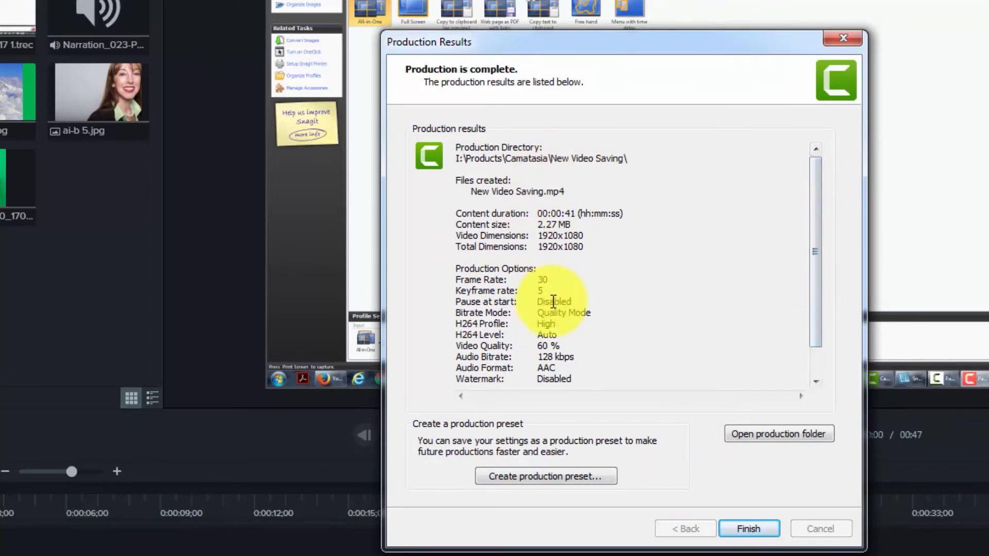
left_click(746, 434)
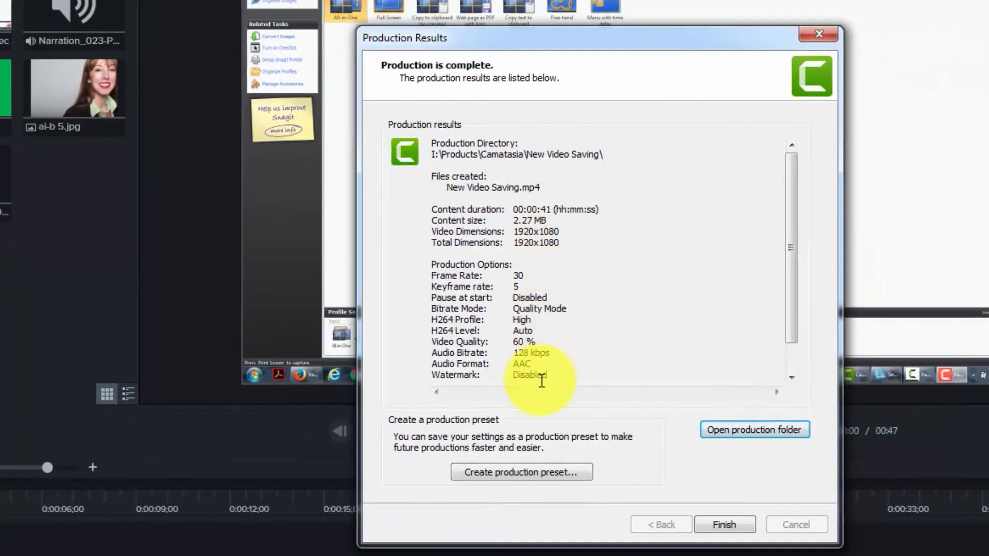
Review the full list of production results and finish the production.
left_click_drag(790, 303, 799, 254)
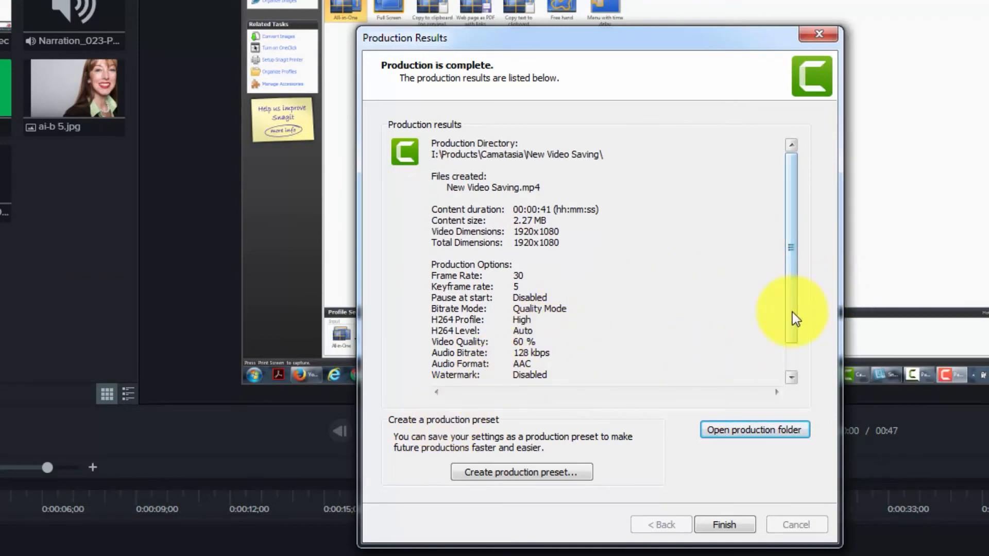
left_click_drag(792, 312, 789, 334)
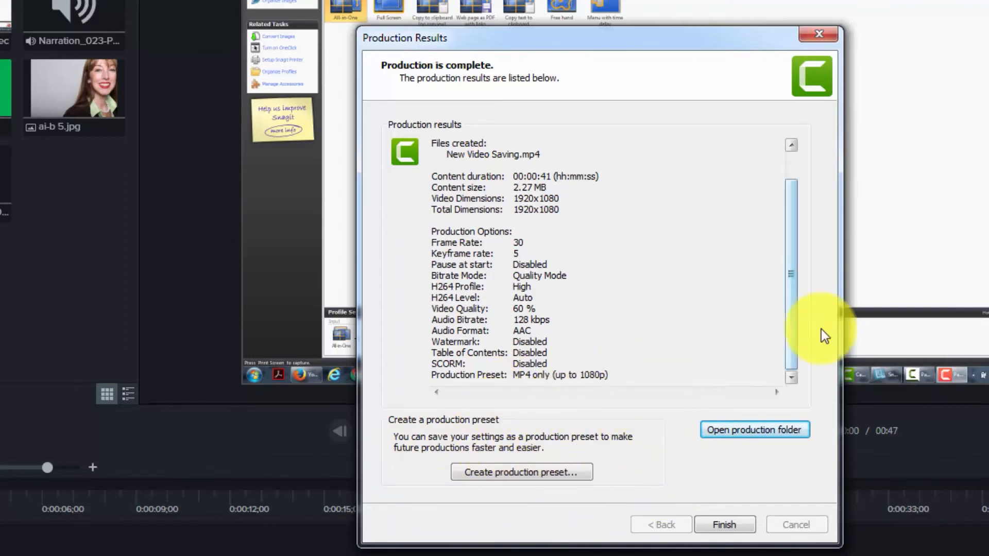
left_click_drag(792, 345, 793, 308)
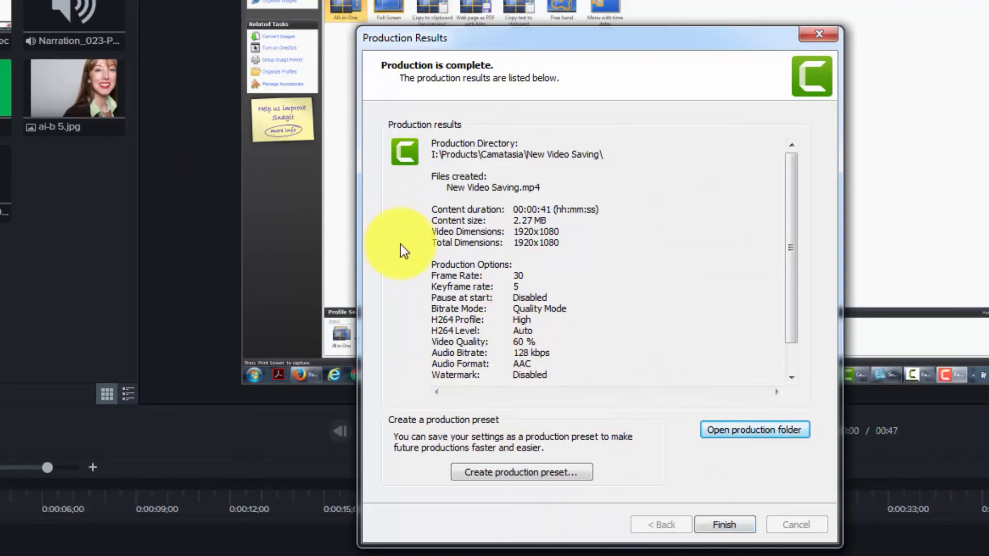
left_click(711, 524)
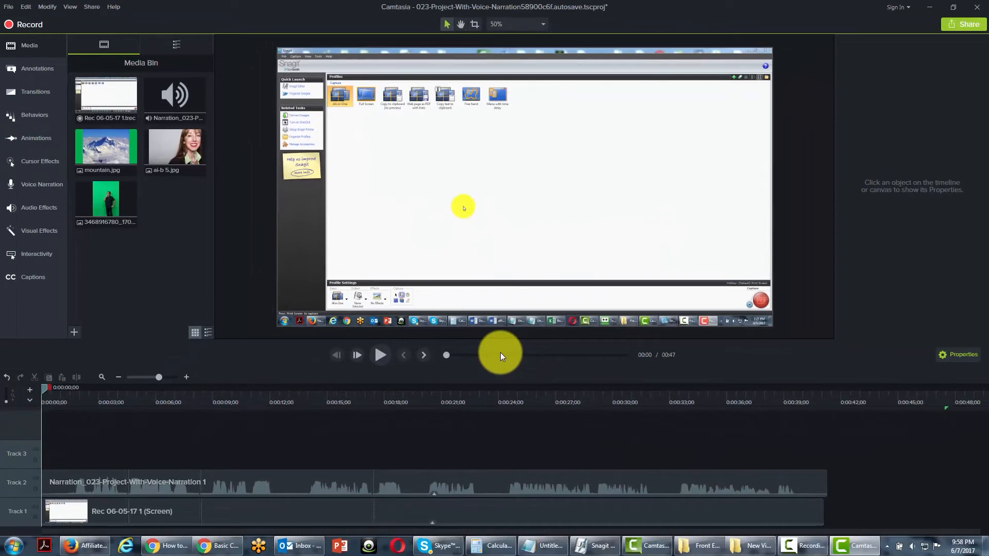
Go to the Screencast.com website and view its pricing.
left_click(96, 6)
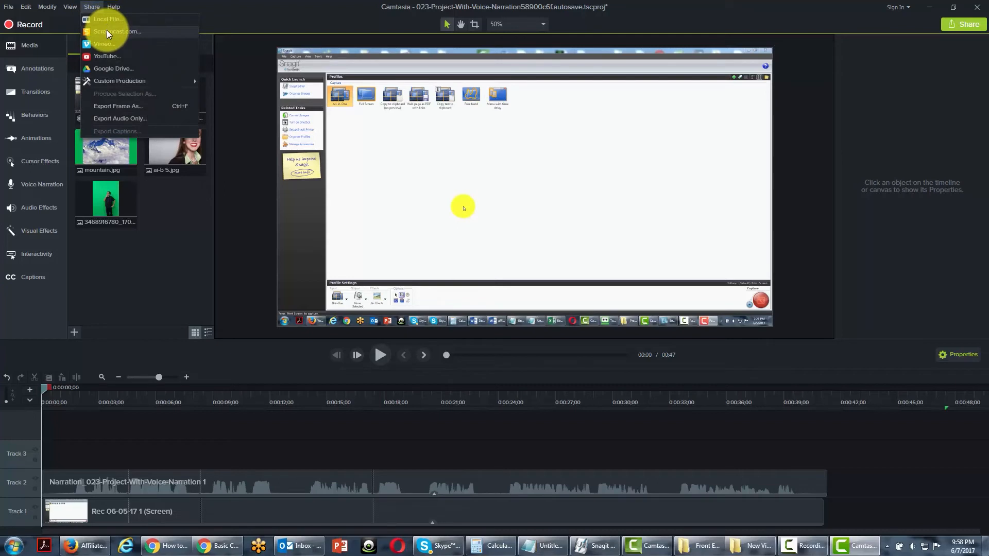
left_click(251, 6)
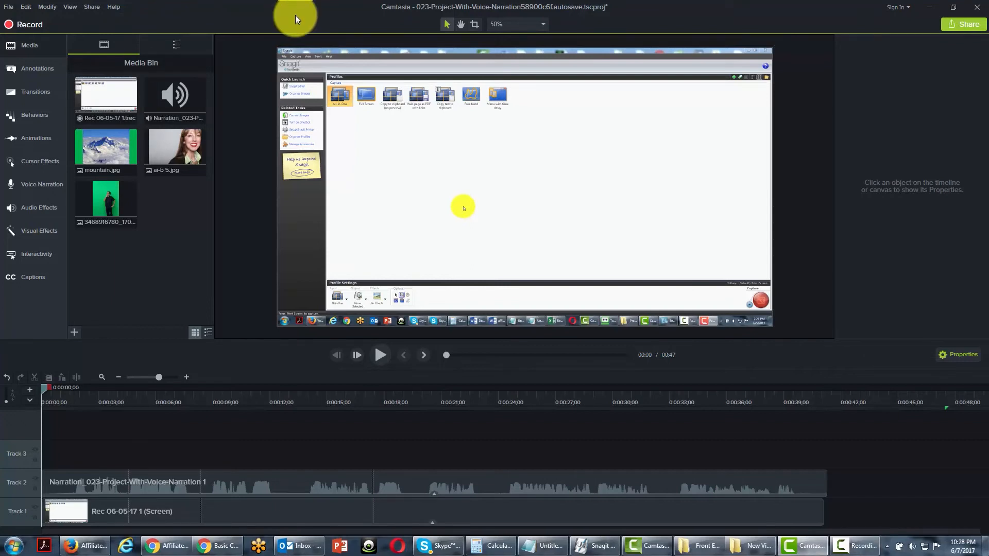
left_click(92, 7)
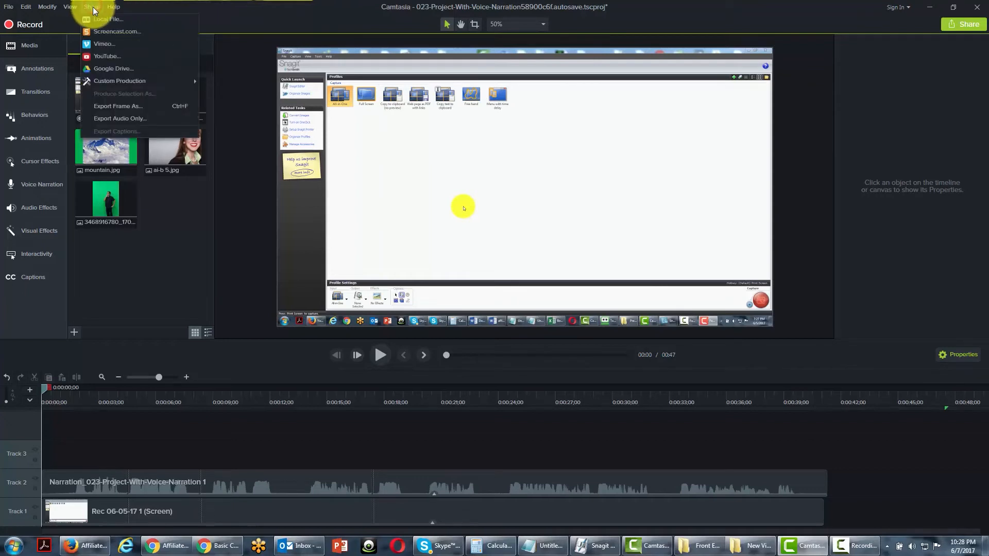
left_click(102, 32)
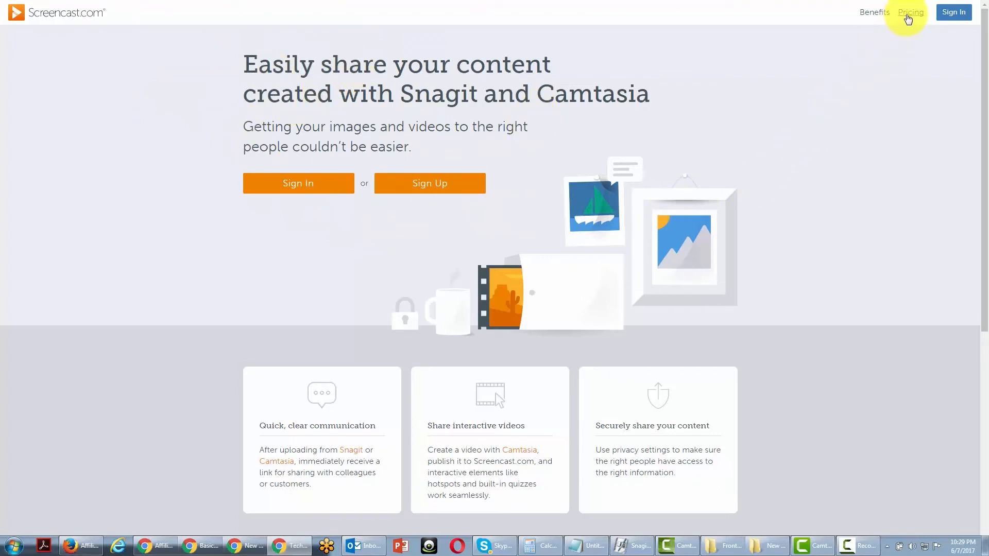
left_click(910, 13)
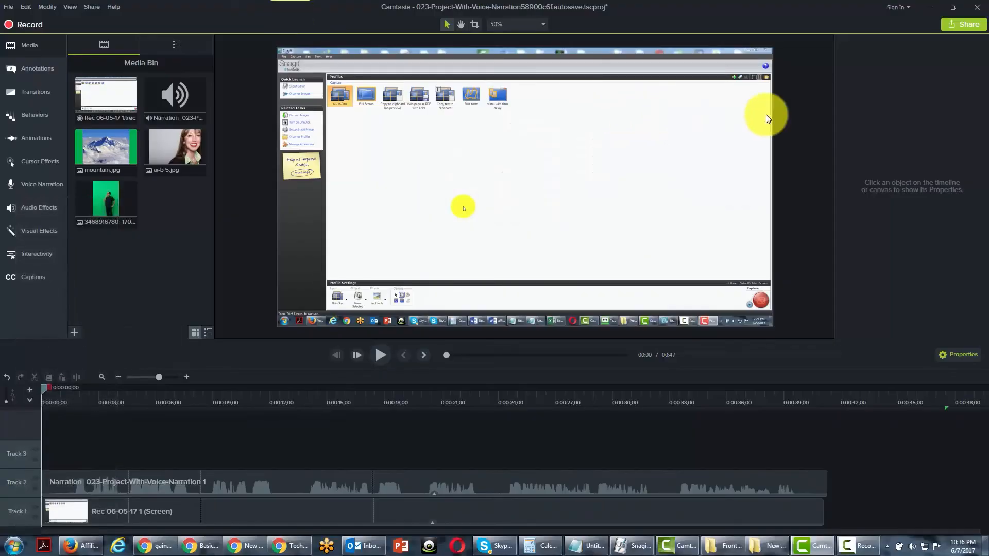
Start sharing the project to Screencast.com and sign in to the account with Remember me enabled.
left_click(99, 9)
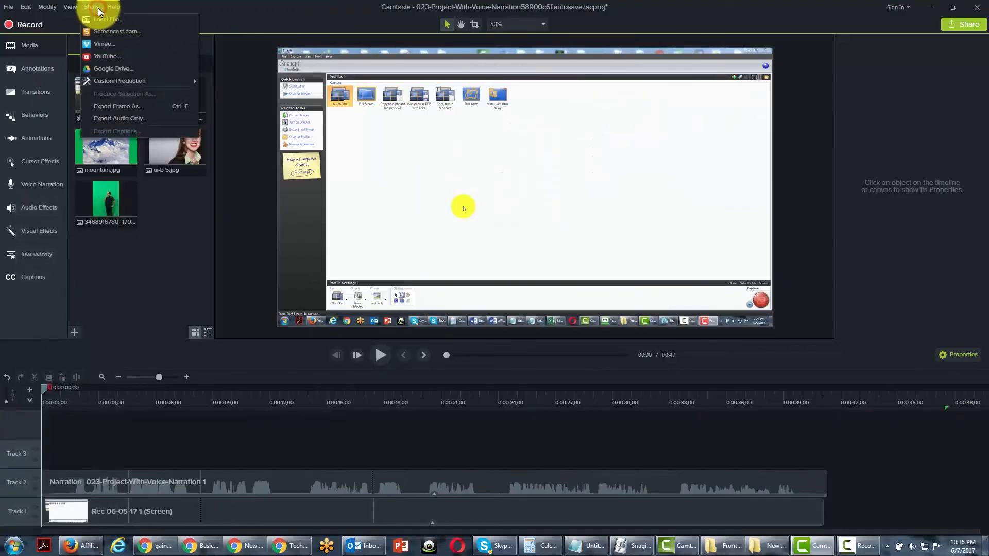
left_click(111, 31)
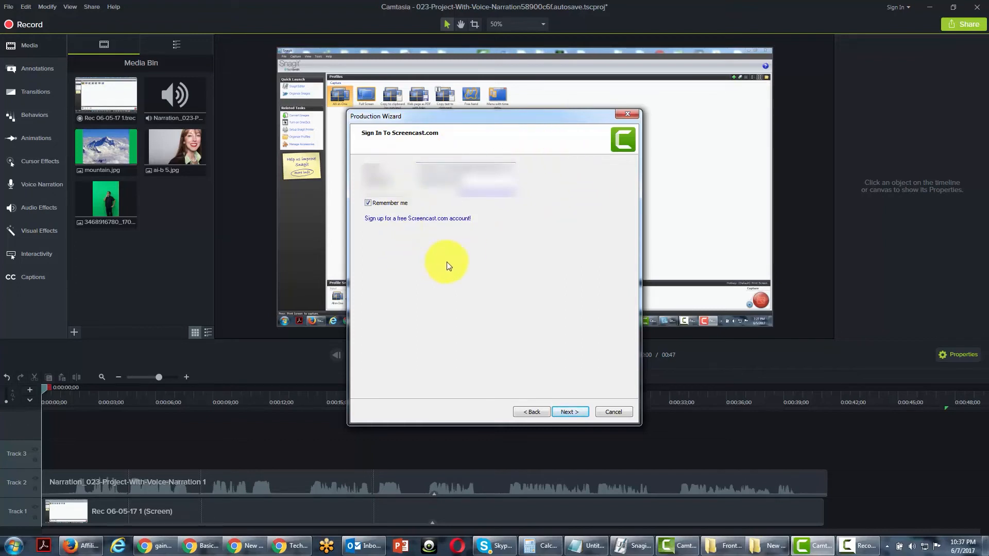
left_click(564, 413)
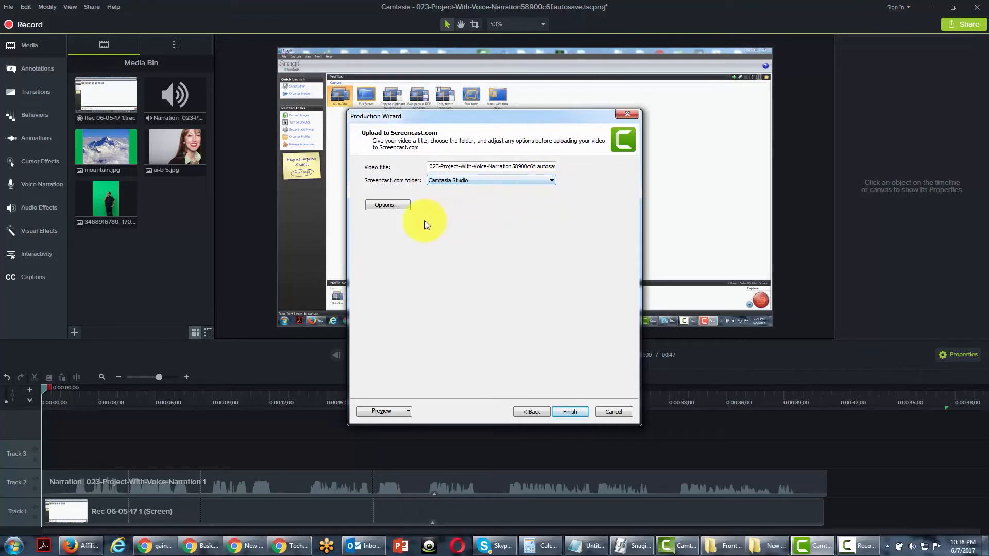
Review and accept the Screencast controller, size, video, audio and other options, and upload the video to the Camtasia Studio folder.
left_click(392, 205)
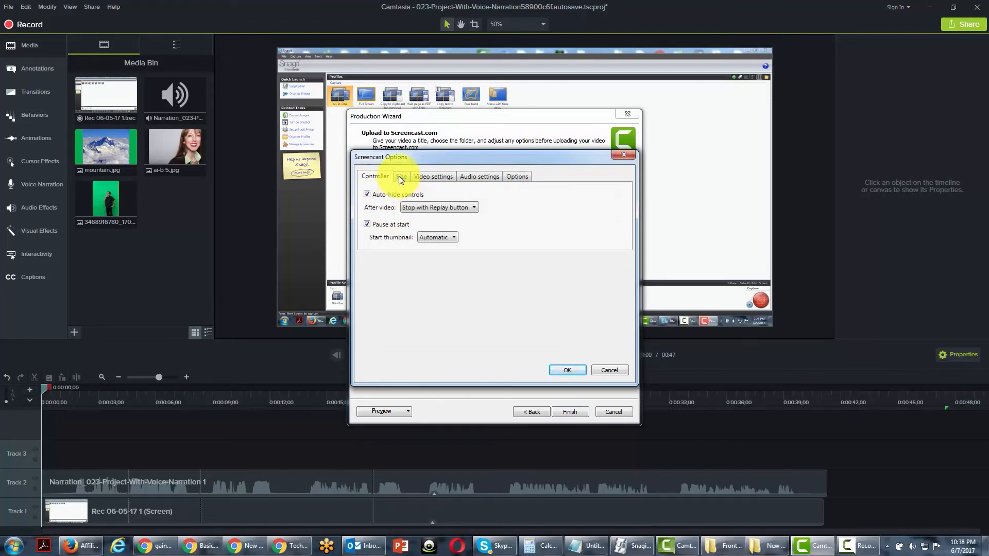
left_click(400, 177)
left_click(432, 178)
left_click(478, 177)
left_click(508, 177)
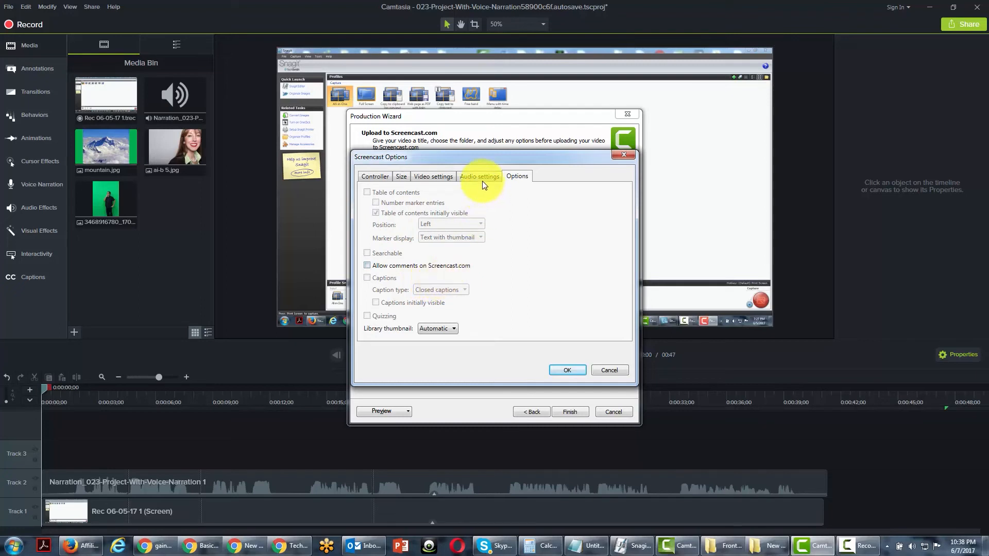
left_click(380, 177)
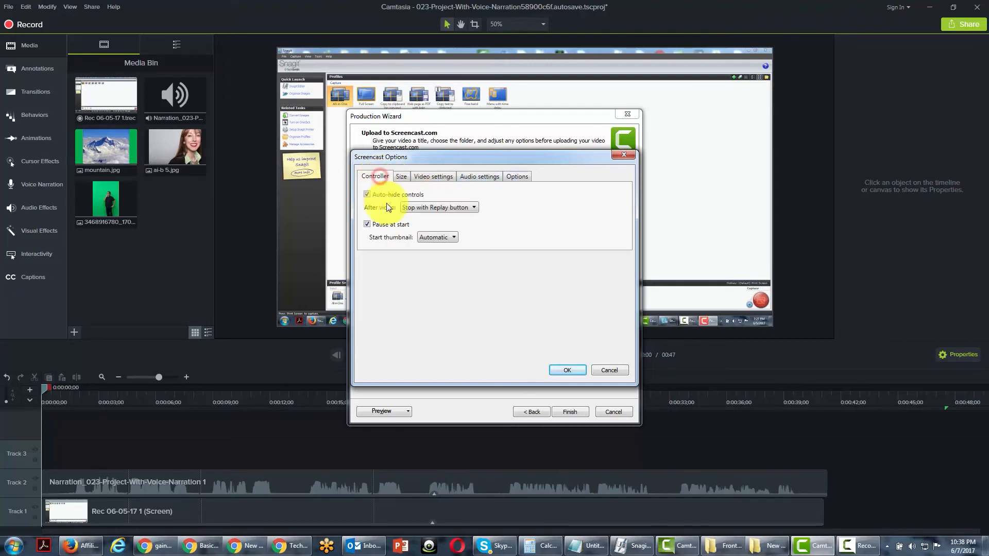
left_click(567, 370)
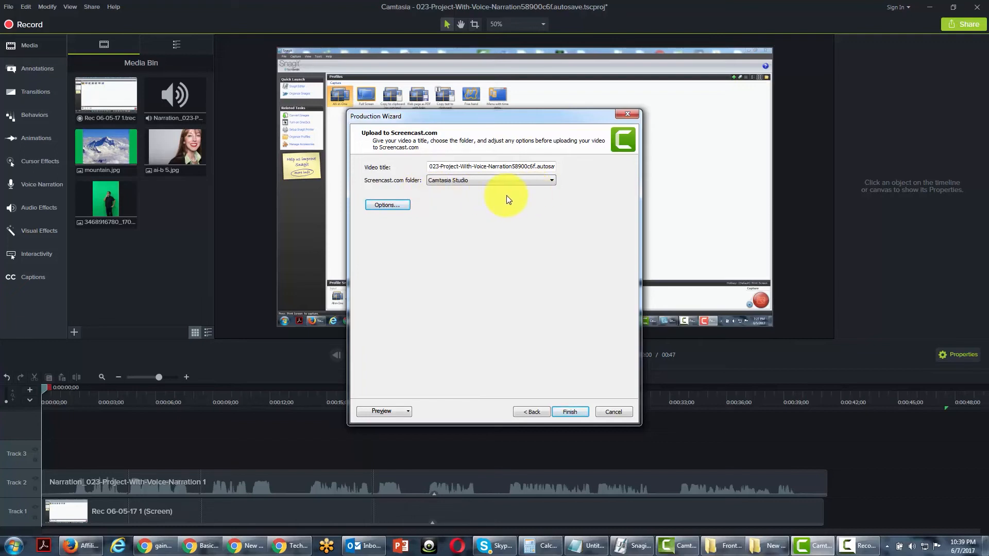
left_click(567, 412)
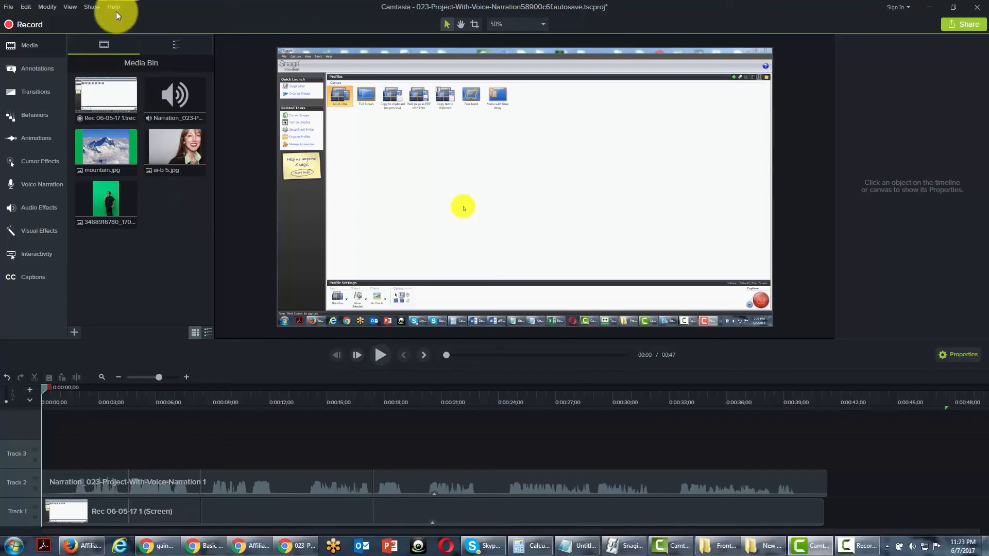
Start sharing the project to YouTube, sign in to the account and allow Camtasia the requested access.
left_click(90, 7)
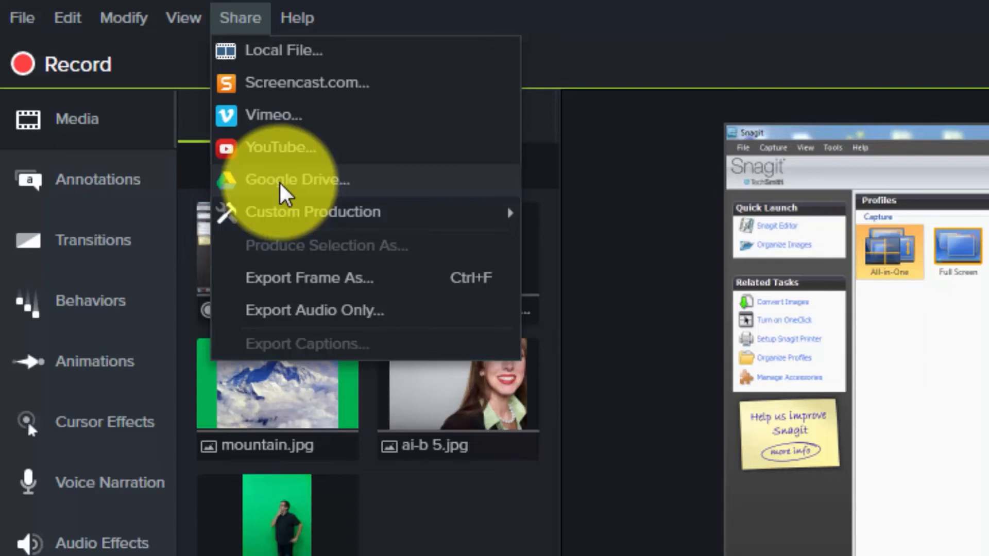
left_click(286, 147)
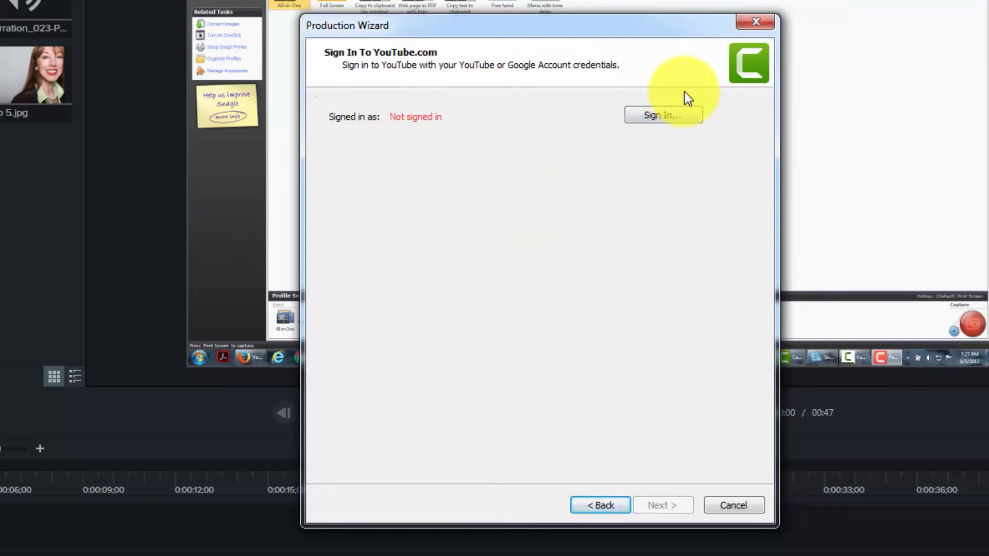
left_click(663, 116)
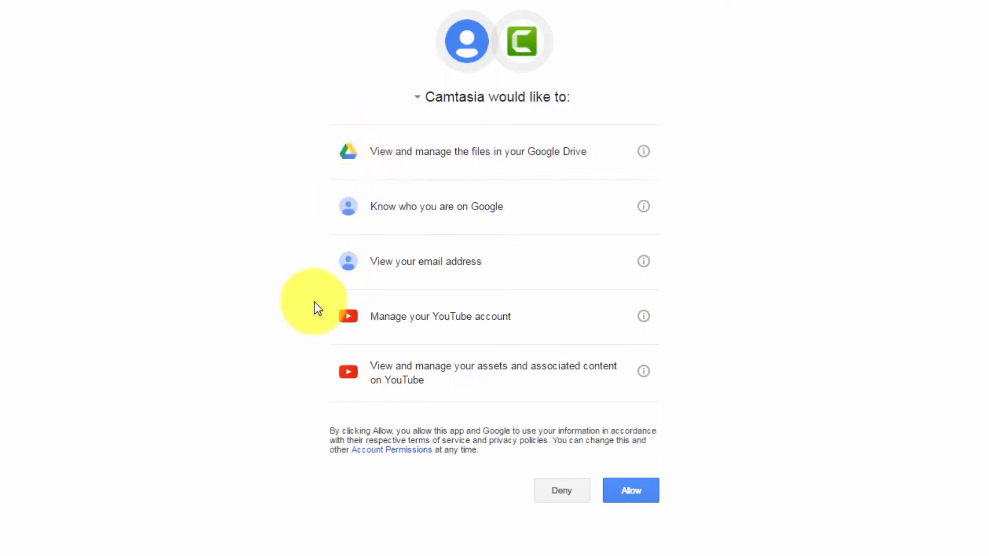
left_click(620, 490)
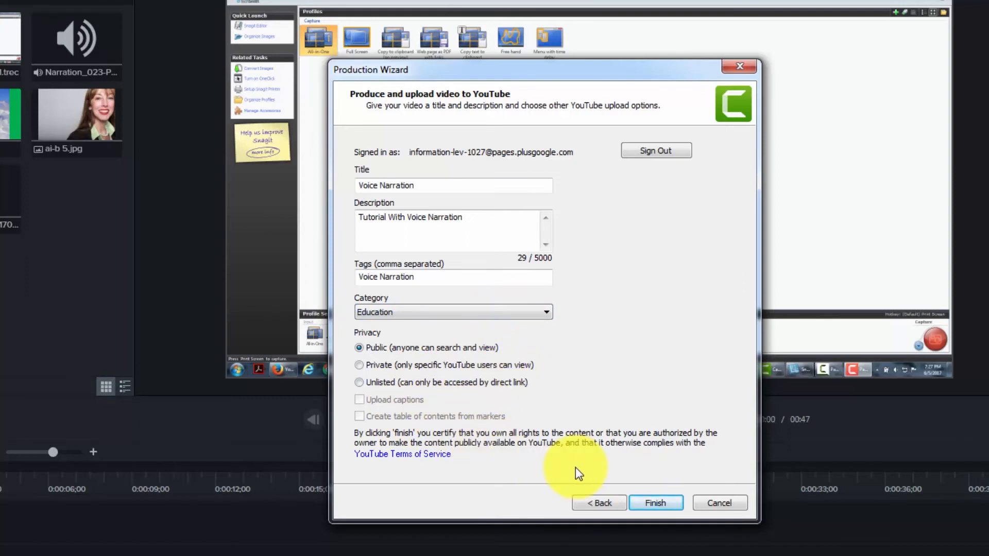
Upload the video to YouTube as public, titled Voice Narration, with description Tutorial With Voice Narration, tag Voice Narration and category Education.
left_click(650, 503)
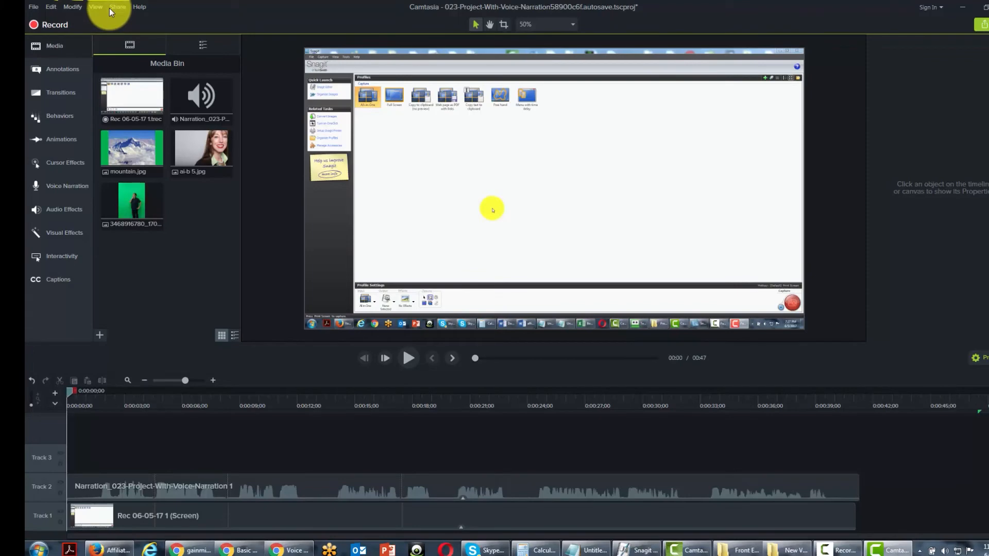
Return to the Camtasia project and start a new custom production.
left_click(112, 7)
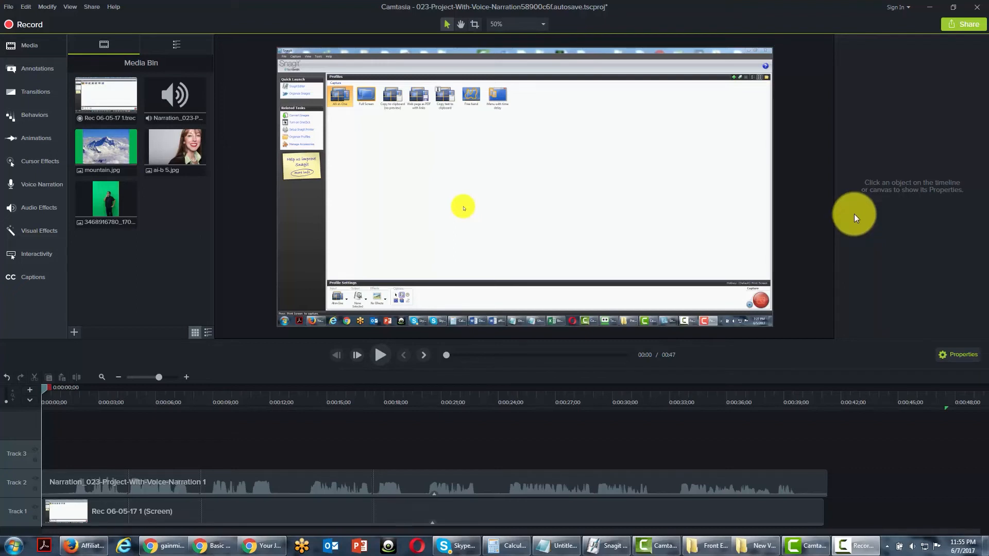
left_click(93, 7)
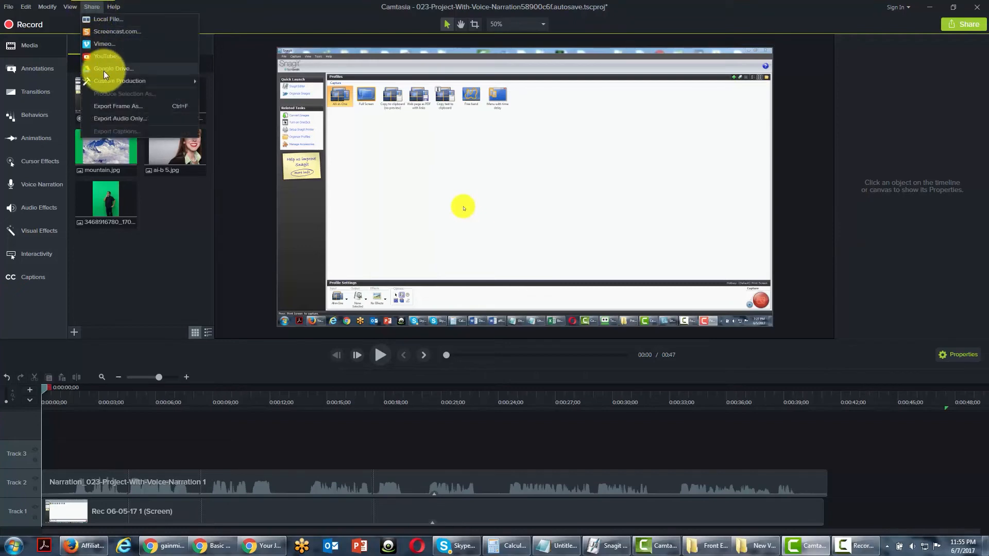
mouse_move(106, 80)
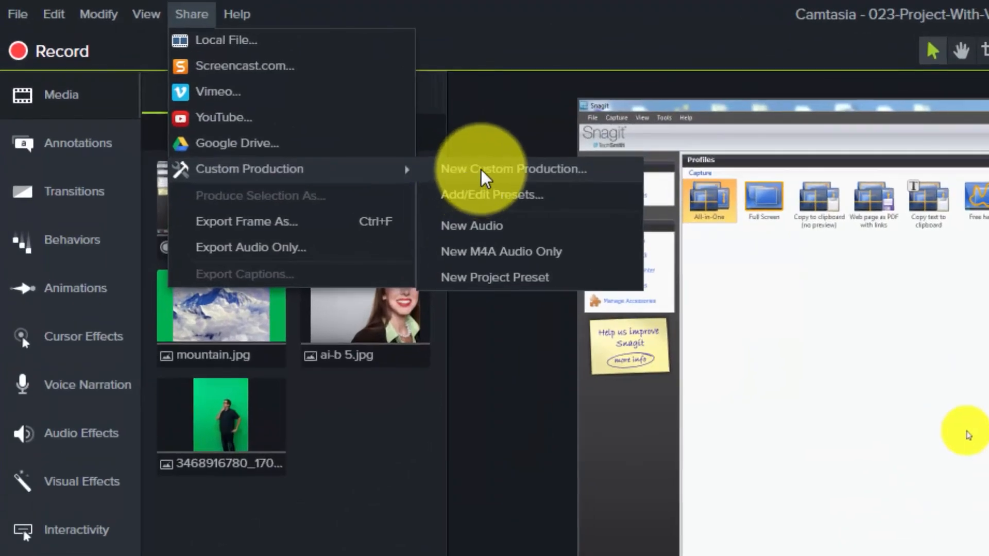
left_click(481, 169)
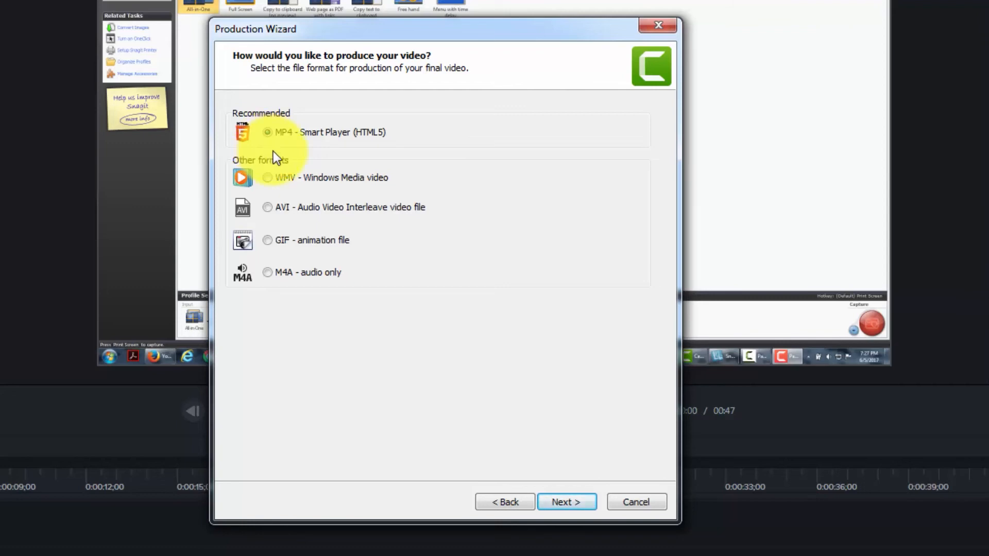
Try the WMV, AVI, GIF and M4A production formats, and continue with MP4 - Smart Player (HTML5).
left_click(269, 176)
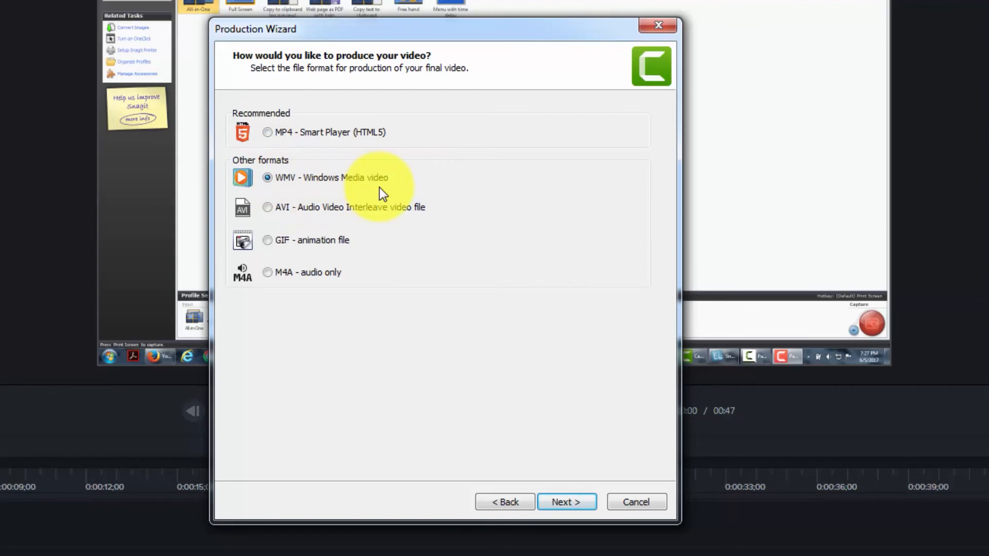
left_click(270, 209)
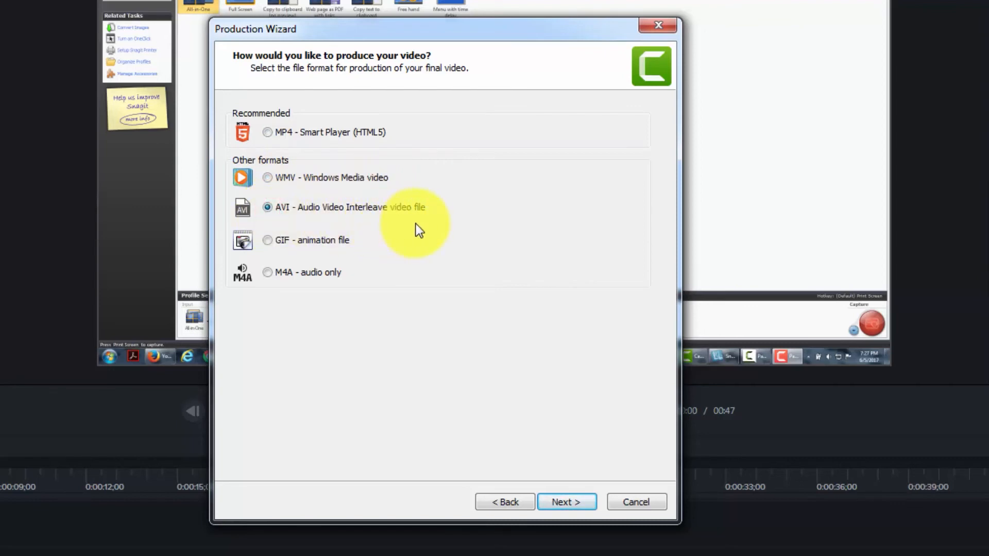
left_click(268, 241)
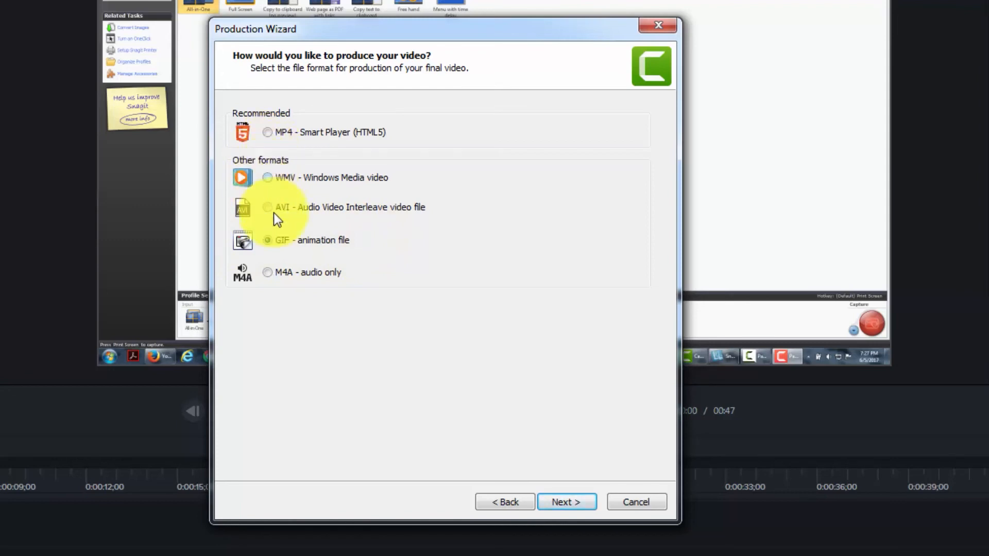
left_click(272, 272)
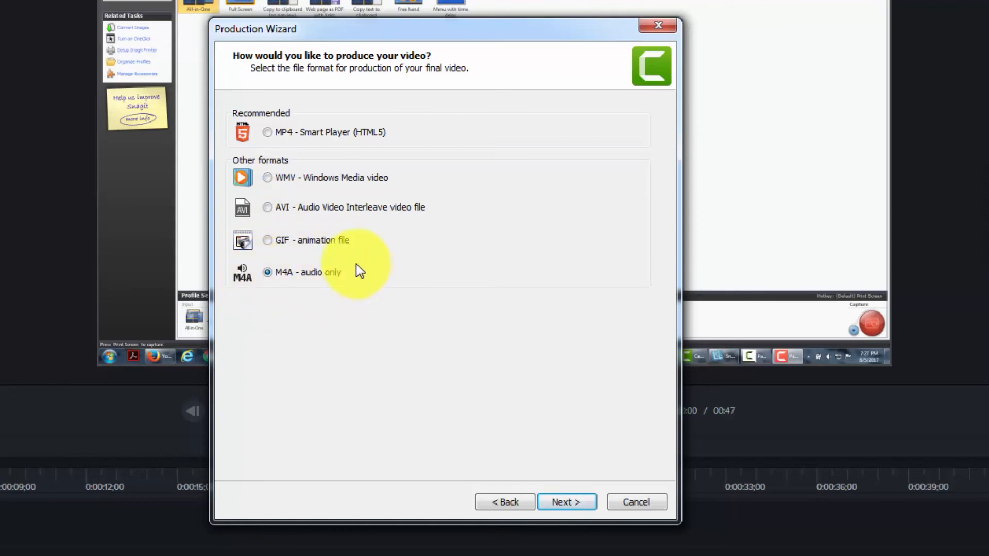
left_click(270, 134)
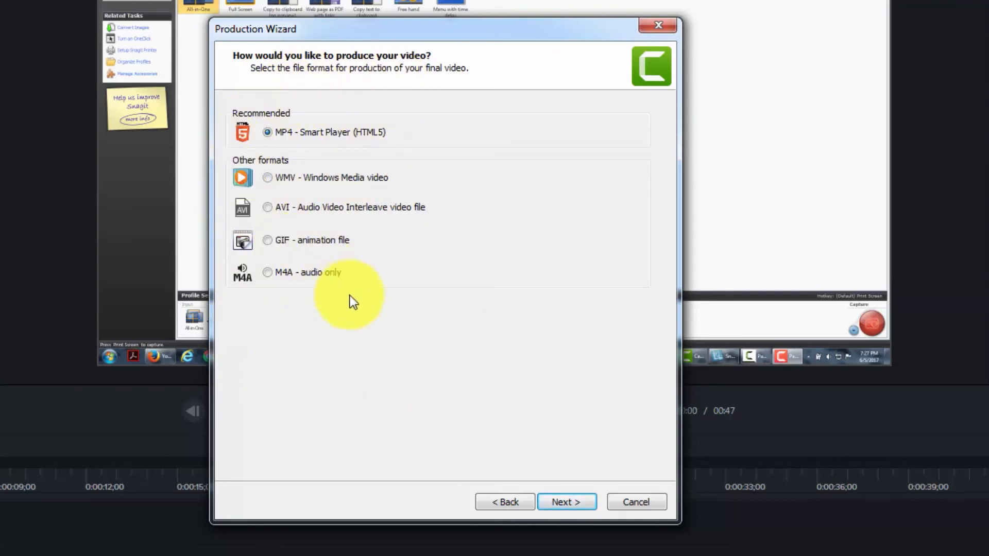
left_click(551, 500)
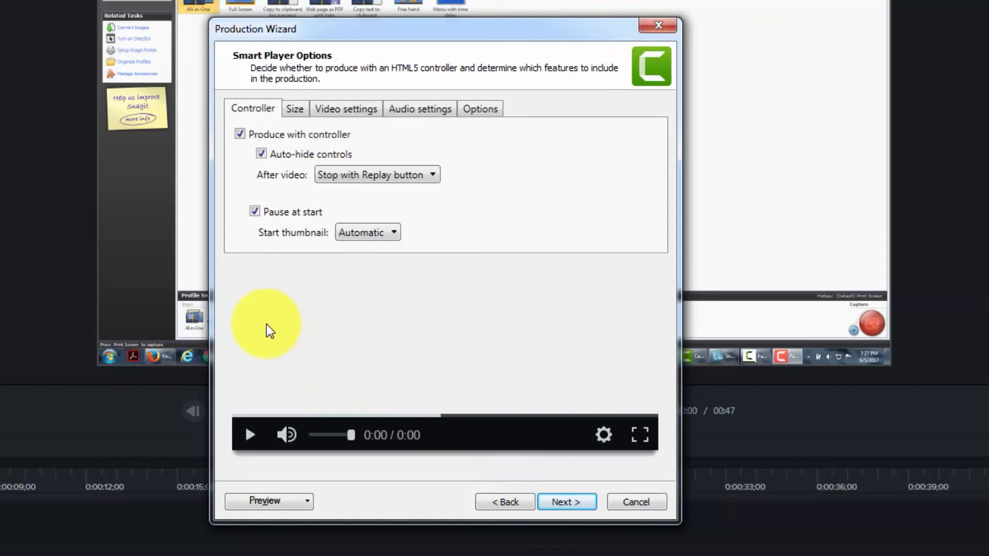
Try switching the Produce with controller and Pause at start options off and back on.
left_click(240, 134)
left_click(240, 133)
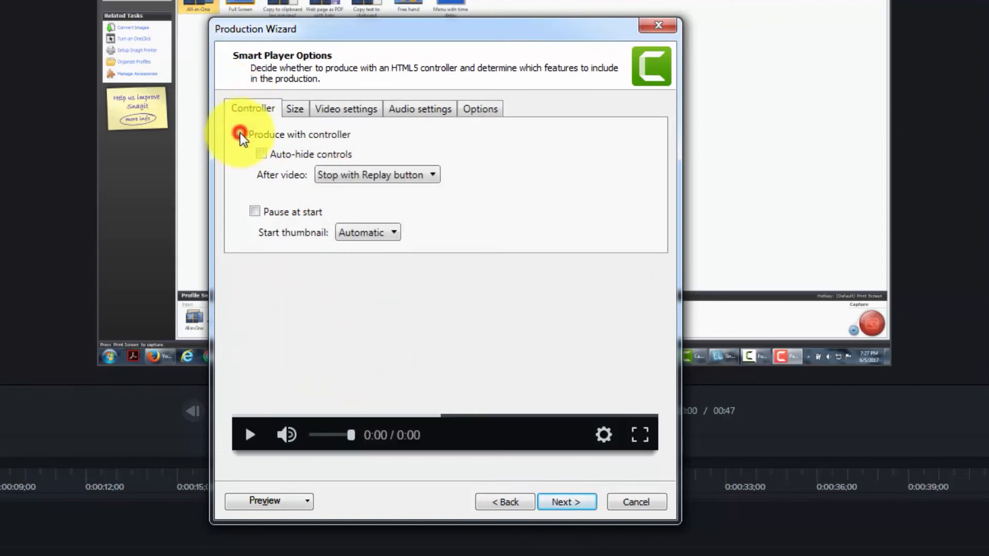
left_click(257, 212)
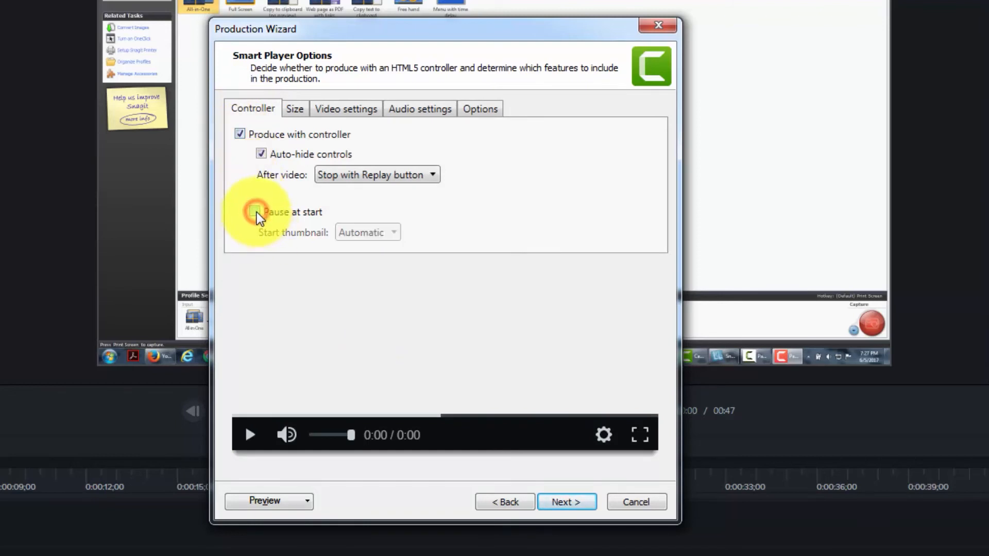
left_click(256, 212)
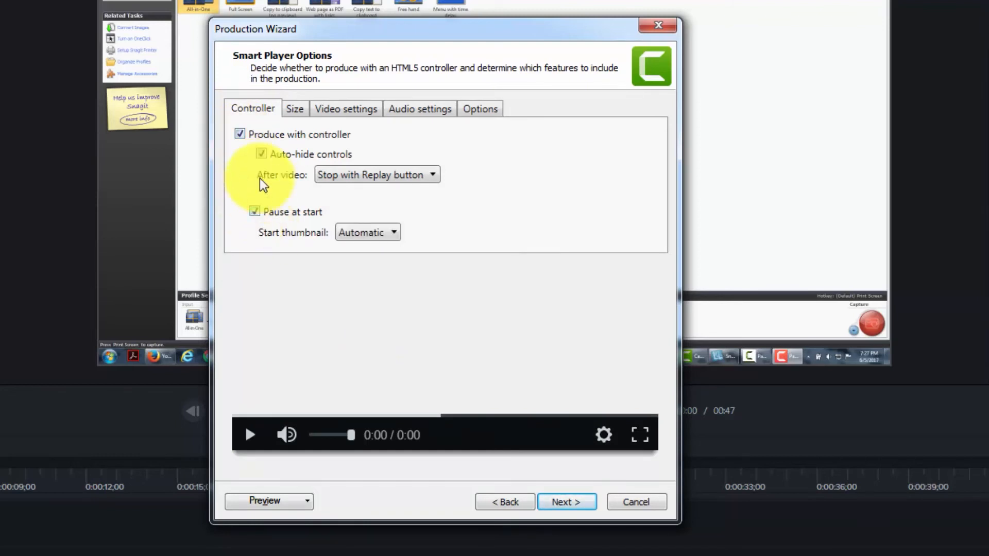
left_click(260, 154)
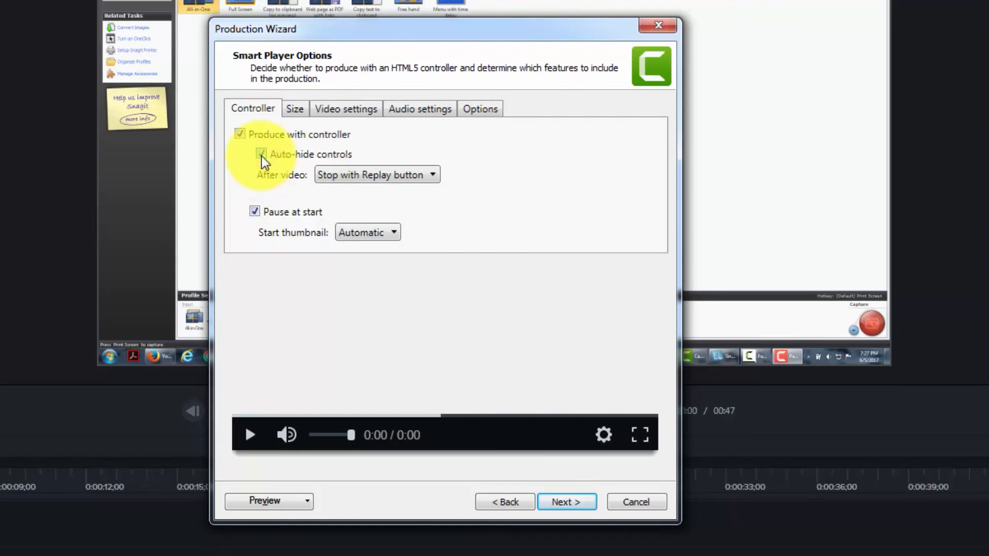
Review the Smart Player's size, video, audio and other options.
left_click(293, 110)
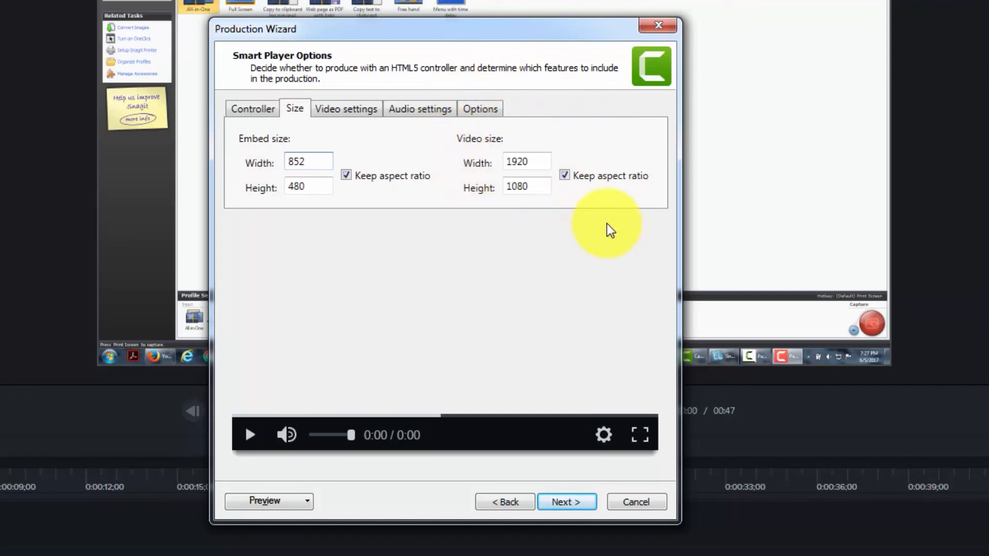
left_click(350, 116)
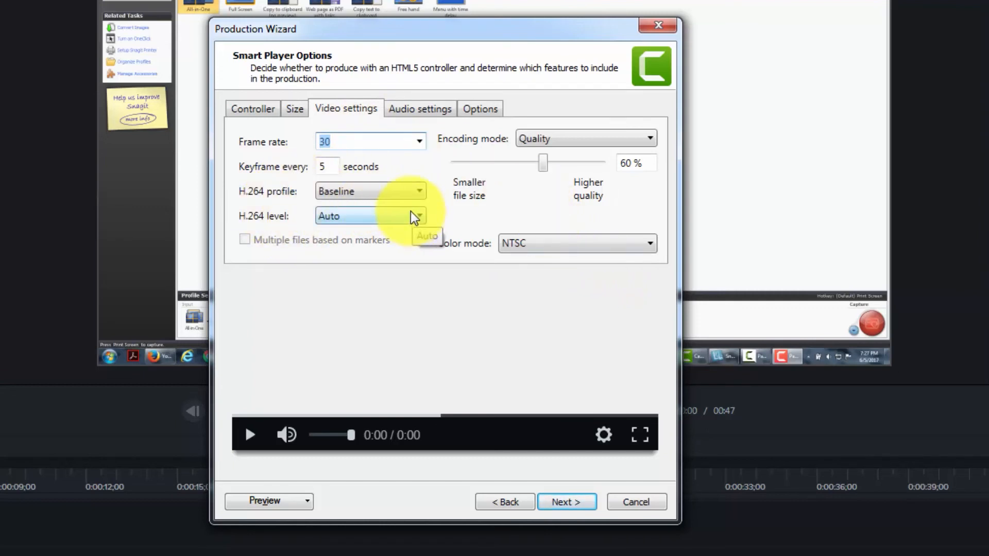
left_click(425, 109)
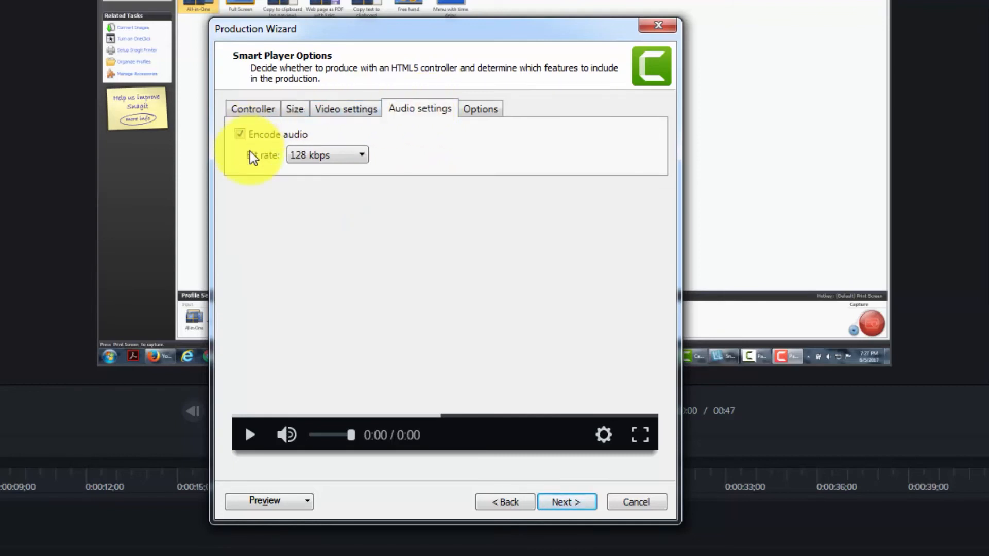
left_click(485, 110)
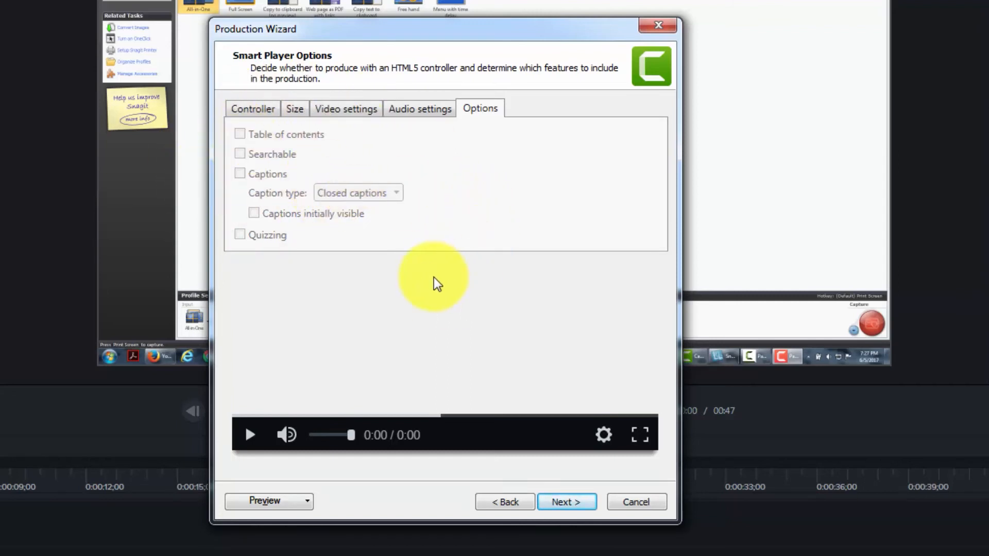
Go back to the format choice, select WMV - Windows Media video, and examine its encoding profile and video size pages.
left_click(492, 500)
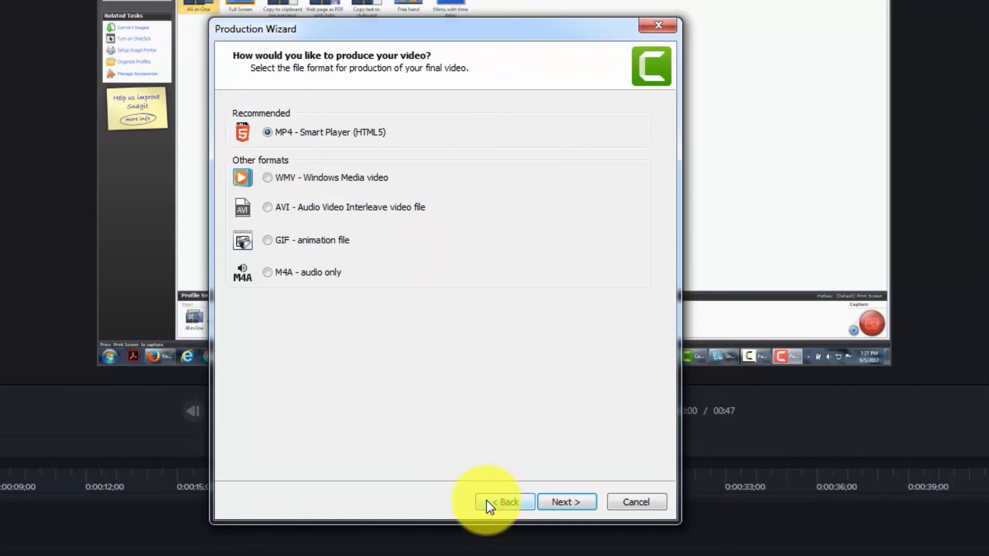
left_click(268, 179)
left_click(557, 504)
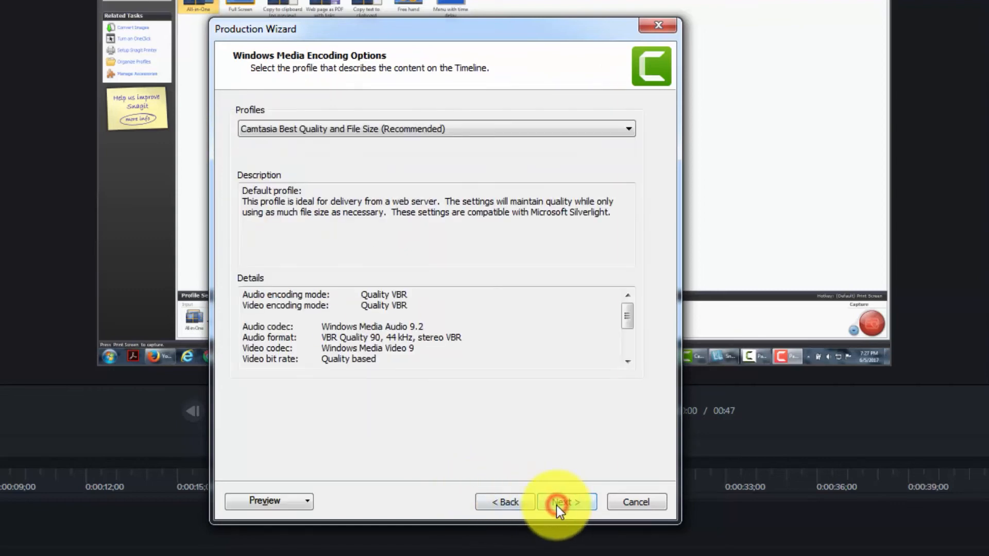
left_click(561, 503)
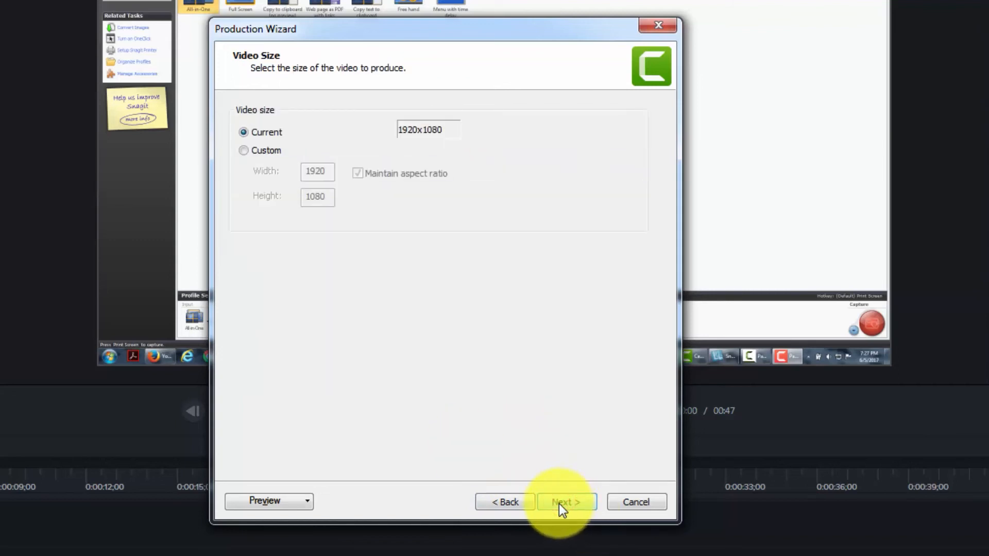
left_click(501, 502)
left_click(500, 500)
Choose the AVI format, examine its encoding, video size and video options pages, and return to the format choice.
left_click(269, 207)
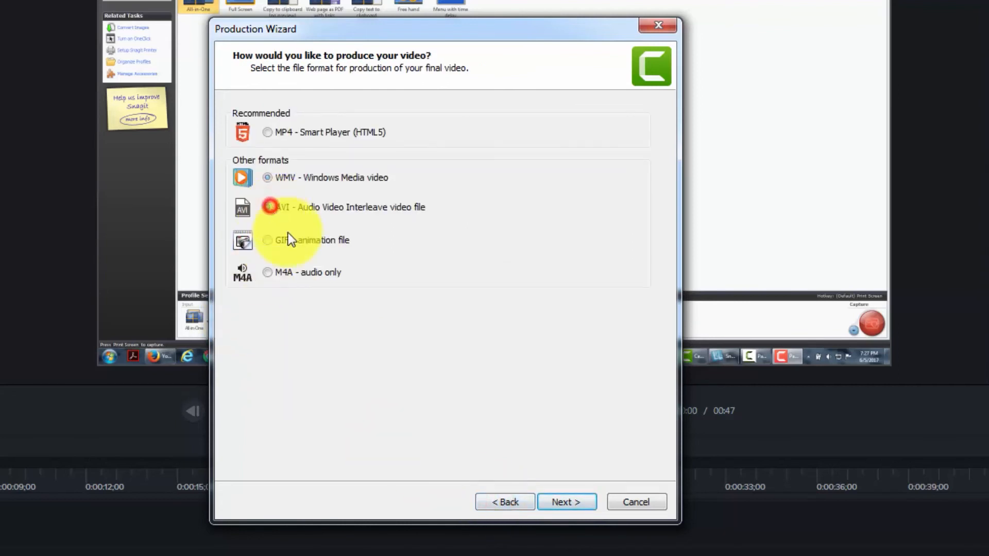
left_click(564, 502)
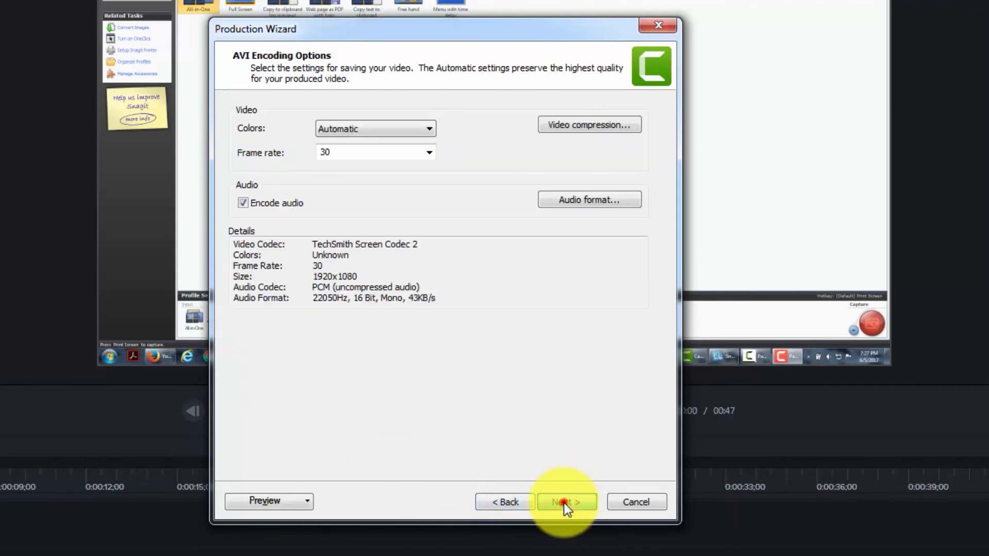
left_click(564, 502)
left_click(564, 503)
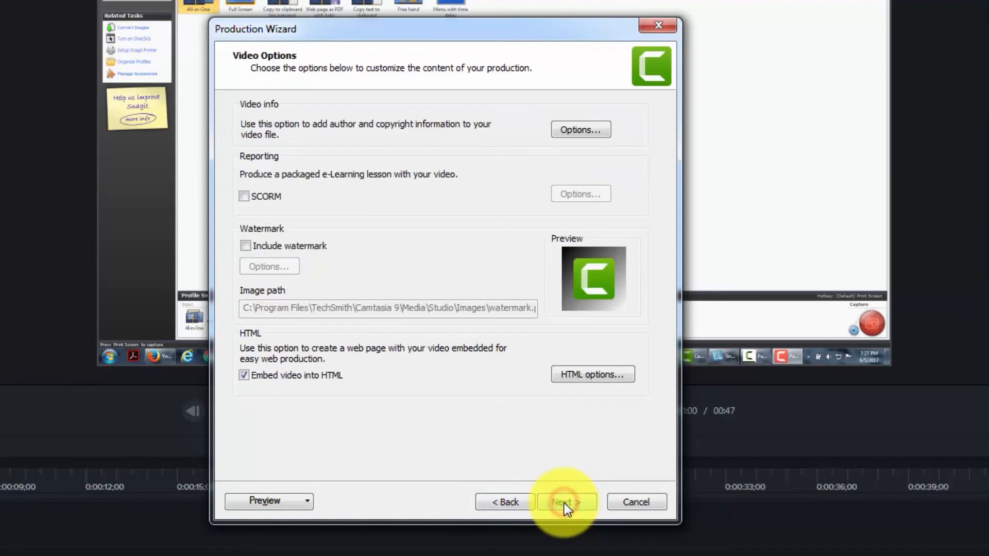
left_click(500, 503)
left_click(499, 504)
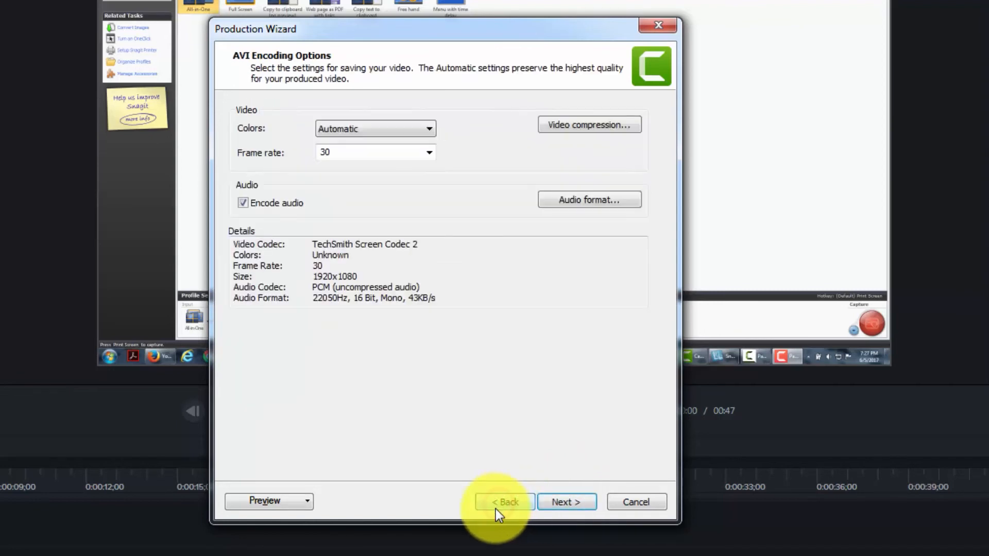
left_click(495, 503)
Choose the GIF animation format, examine its encoding options, and return to the format choice.
left_click(267, 241)
left_click(553, 502)
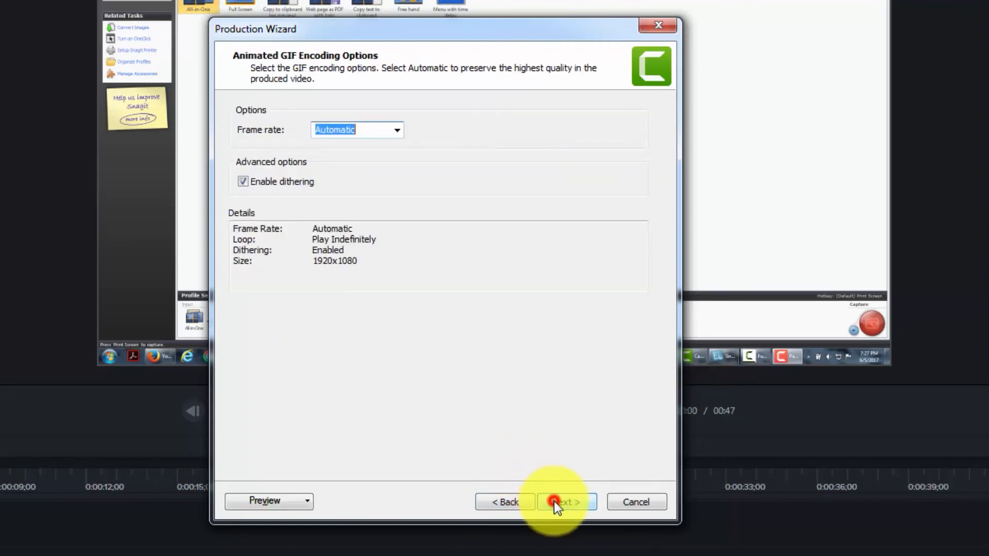
left_click(507, 502)
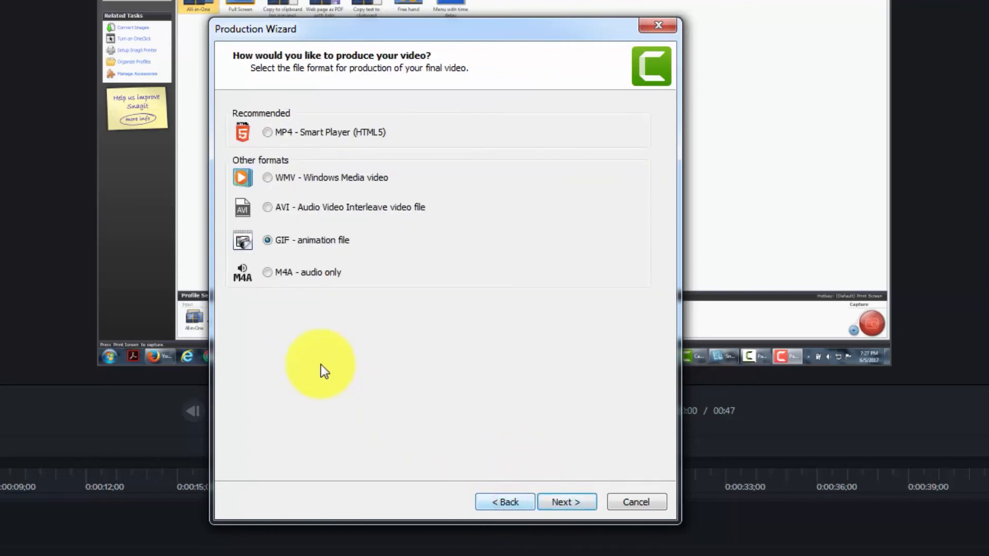
Choose the M4A audio-only format, examine its encoding and output file pages, and return to the format choice.
left_click(262, 273)
left_click(264, 270)
left_click(549, 501)
left_click(550, 501)
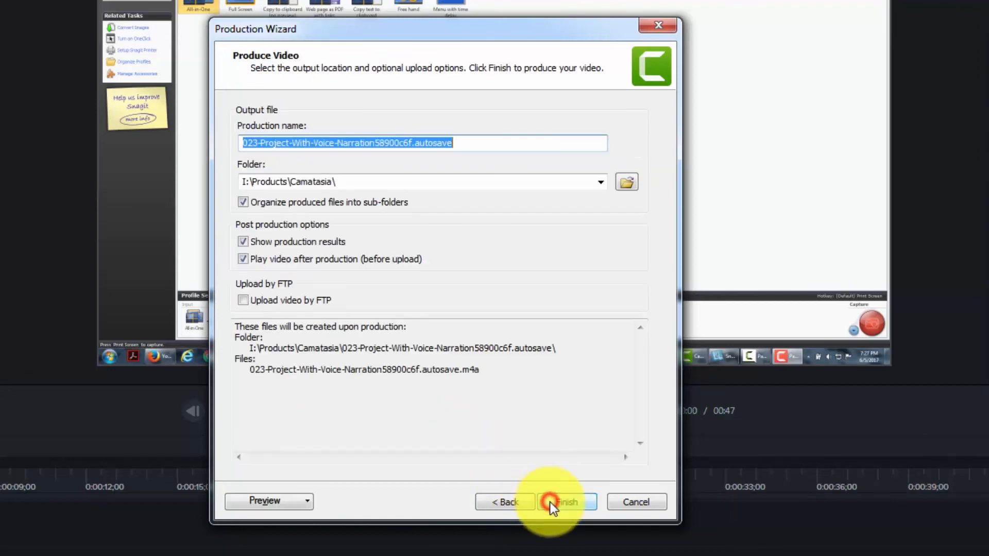
left_click(506, 503)
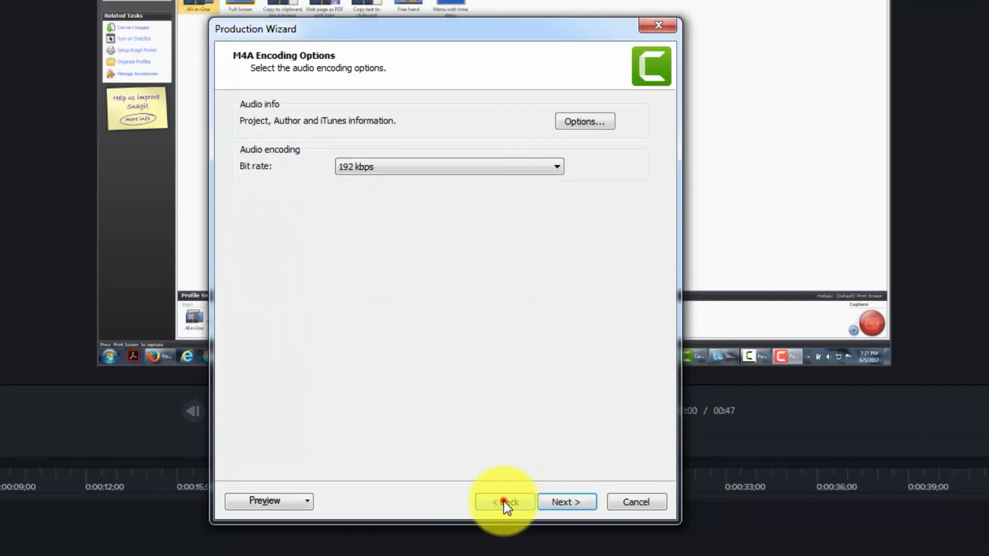
left_click(504, 502)
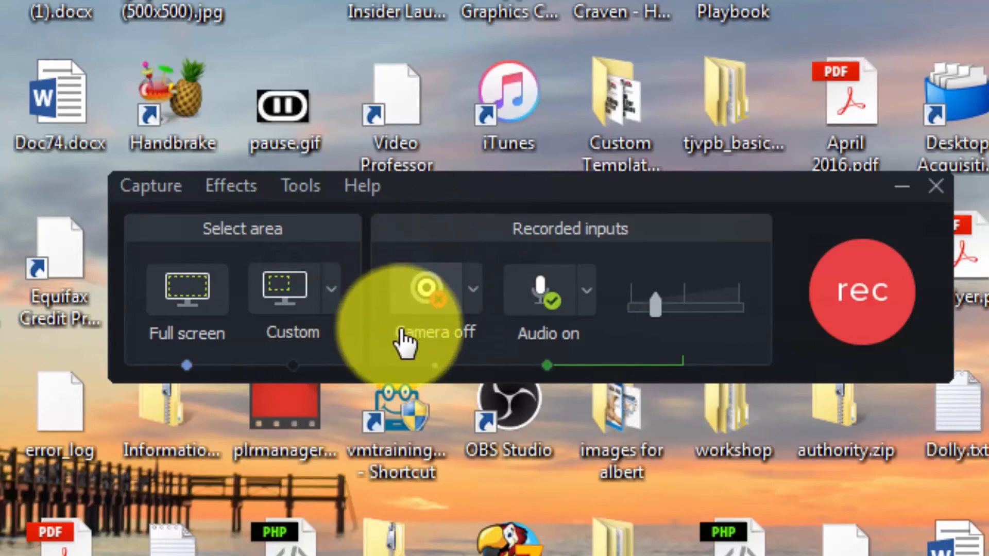
Turn on the Logitech Webcam C930e as the recorder's camera, start recording the full screen, and dismiss the hotkey error.
left_click(473, 292)
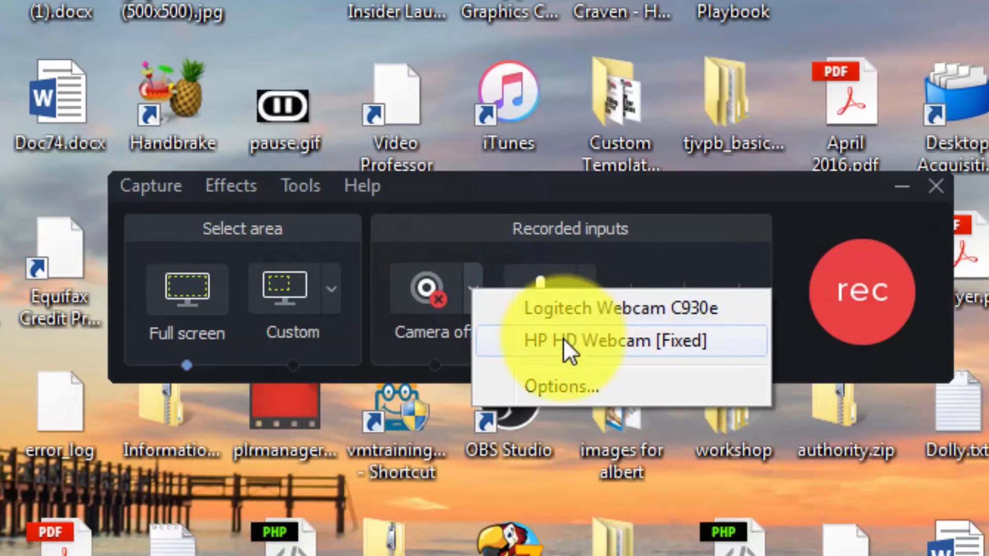
left_click(571, 310)
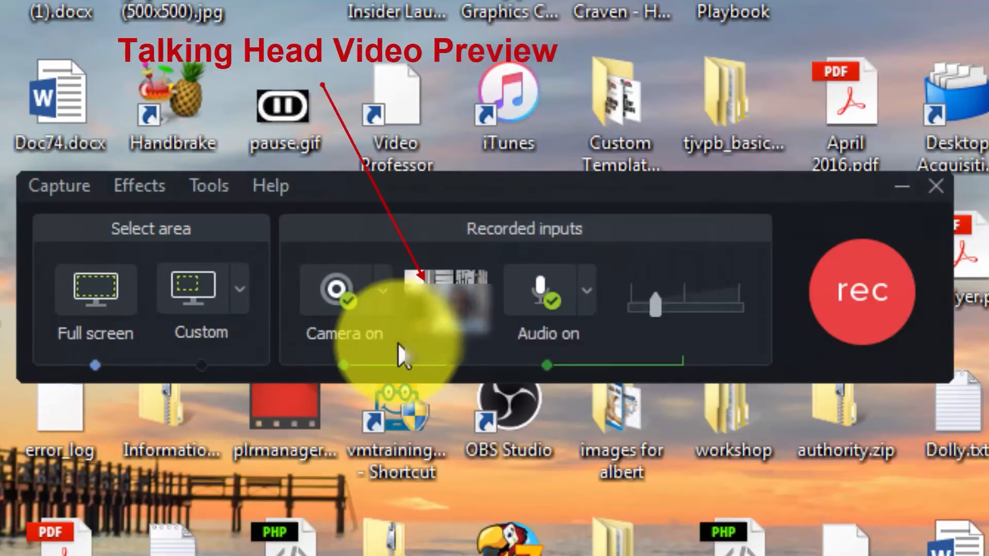
key("ctrl+F10")
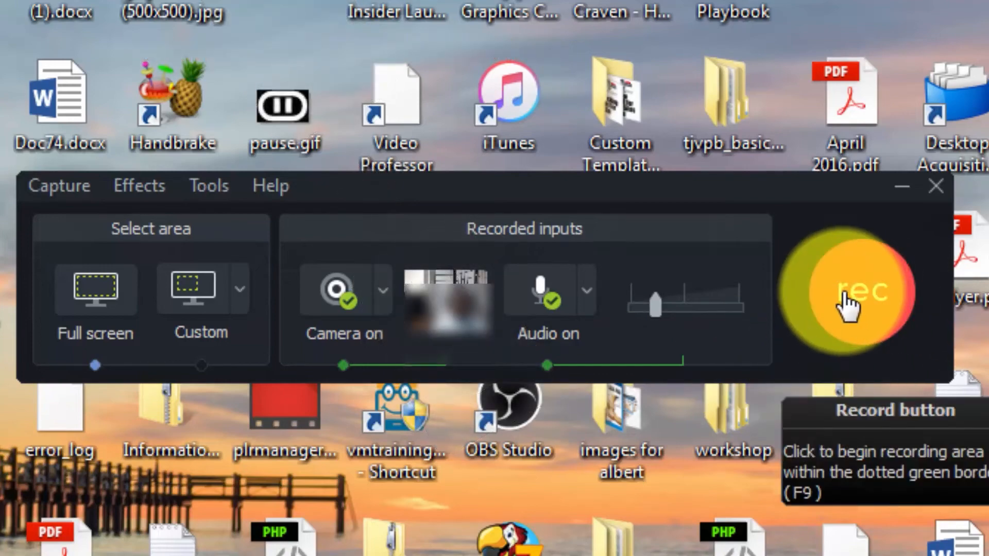
left_click(847, 303)
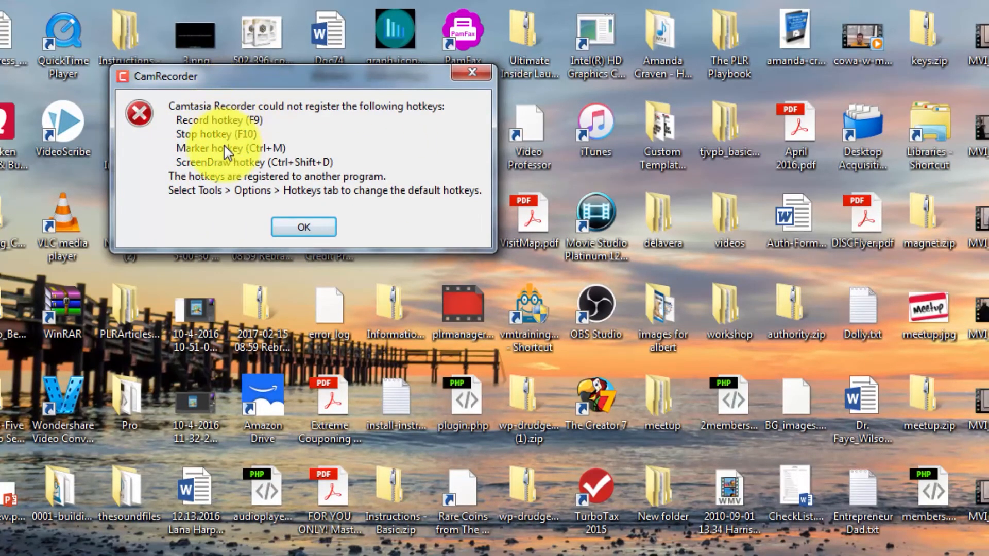
left_click(292, 231)
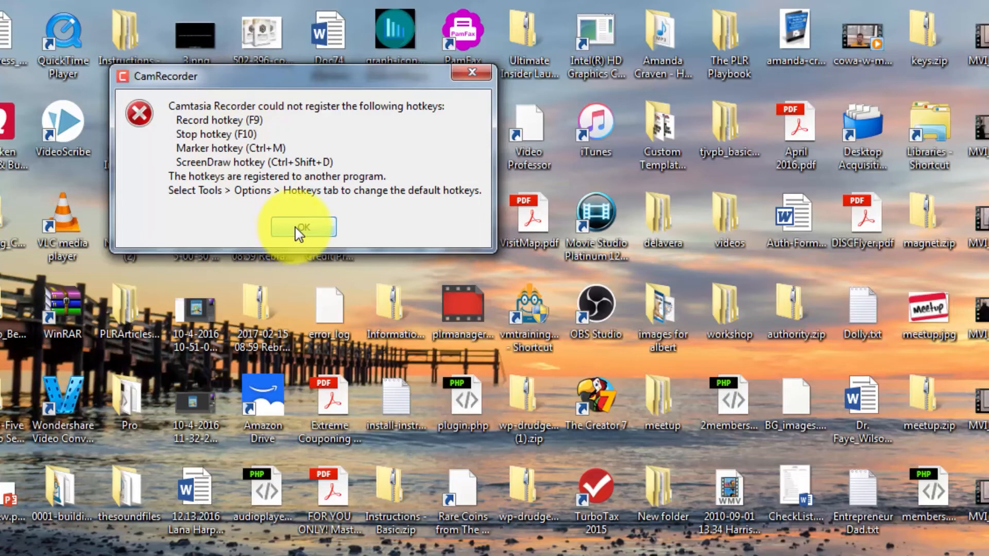
Dismiss the hotkey error, bring back the recorder window, and stop the full-screen and webcam recording.
left_click(295, 227)
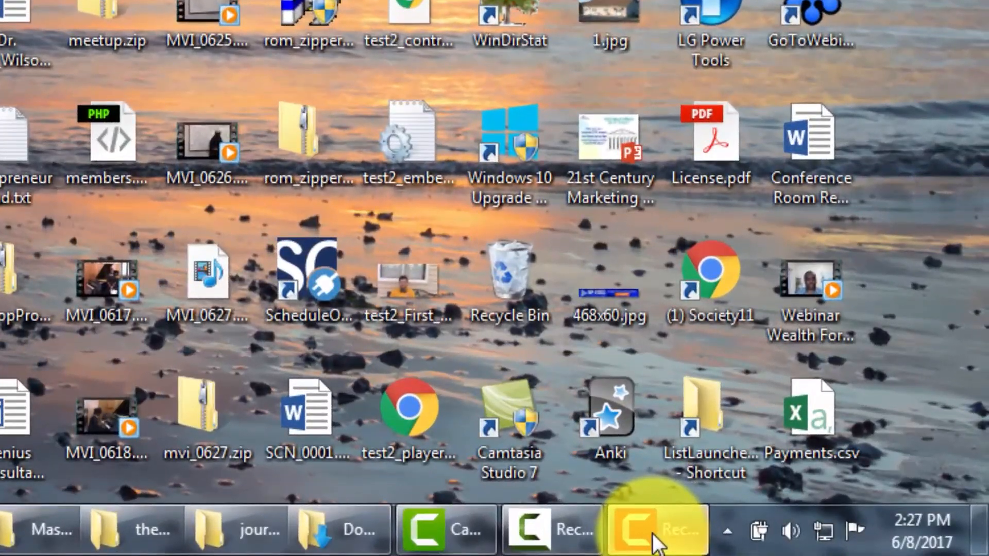
mouse_move(668, 543)
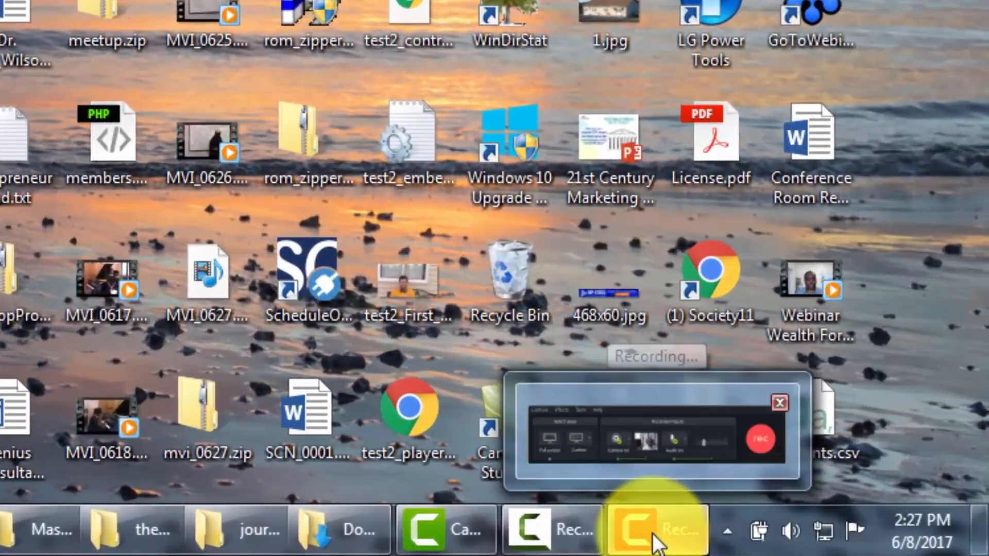
key("ctrl+F10")
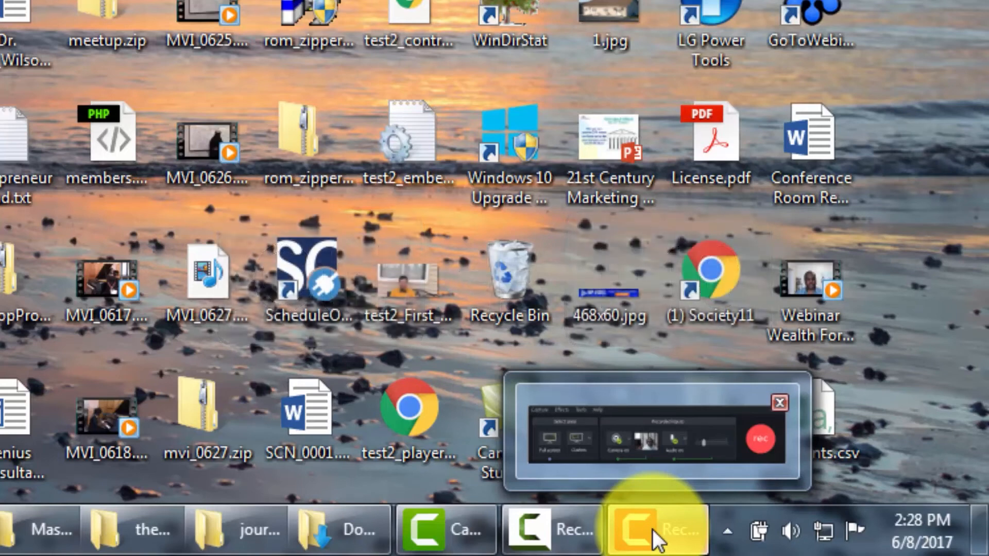
left_click(652, 529)
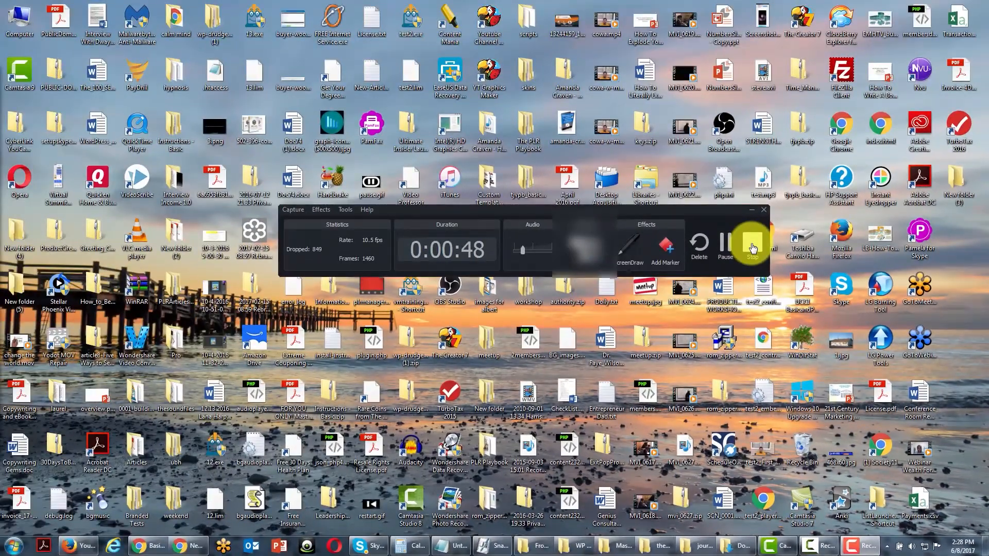
left_click(752, 247)
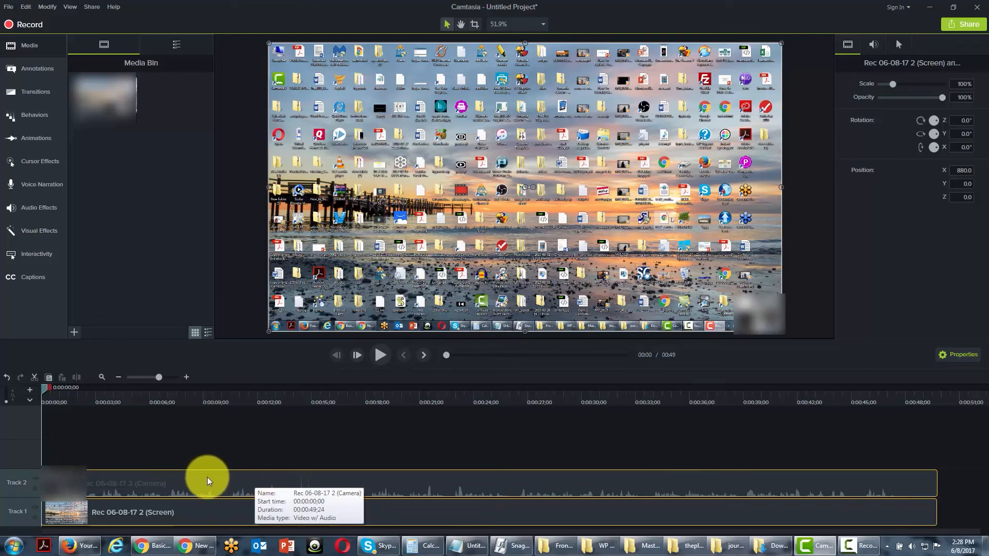
Delete the screen recording clip from Track 1, then centre the camera clip on the canvas and enlarge it to about 162.8%.
left_click(202, 512)
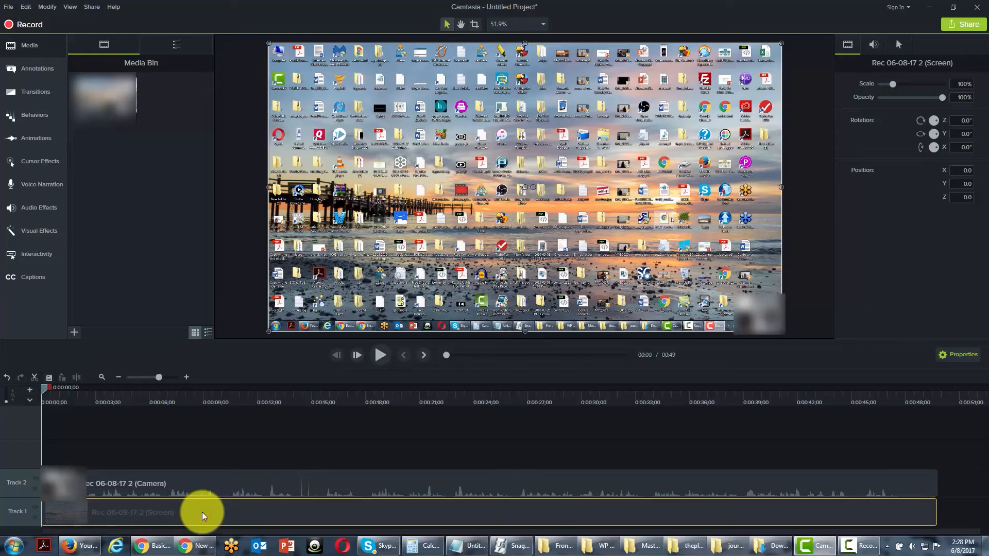
key("Delete")
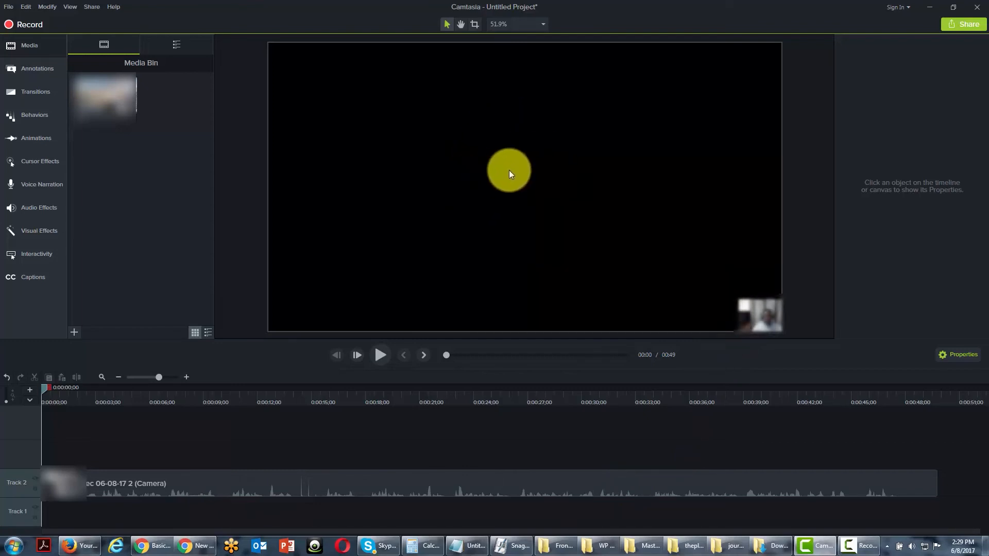
left_click(509, 170)
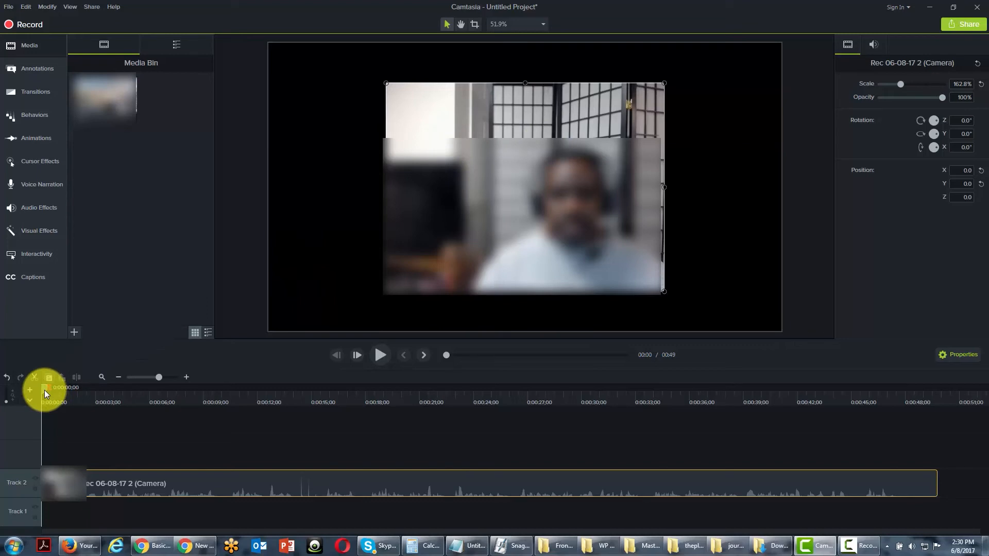
Add a small purple speech-bubble callout over the upper-left corner of the camera video from the timeline start, and extend it to about 38 seconds.
mouse_move(43, 391)
left_mouse_down()
mouse_move(425, 404)
mouse_move(35, 403)
left_mouse_up()
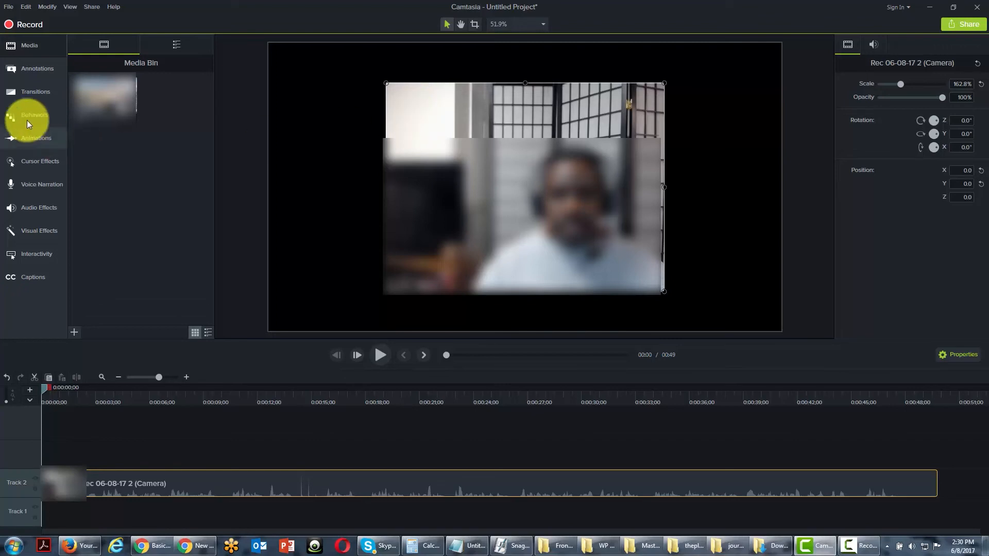
left_click(38, 70)
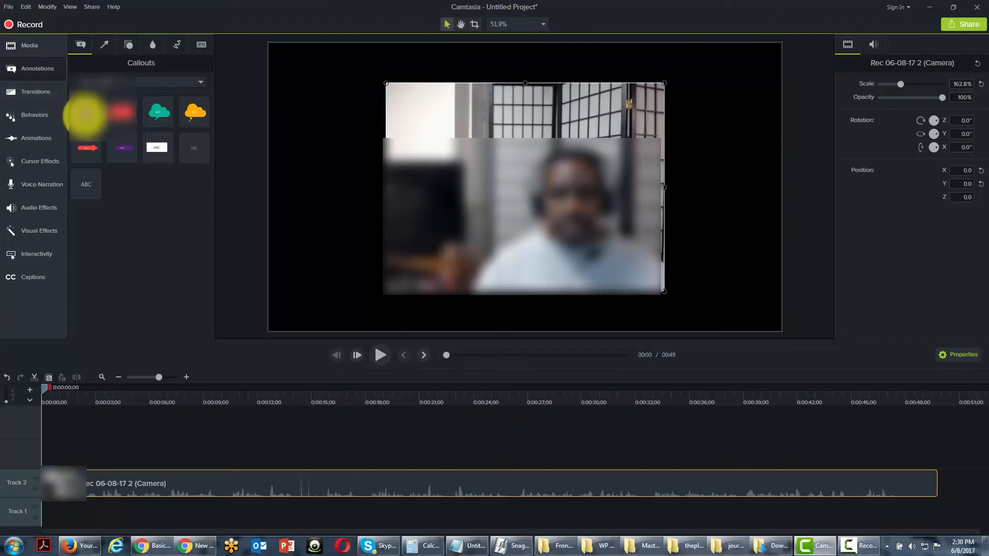
left_click_drag(85, 117, 423, 129)
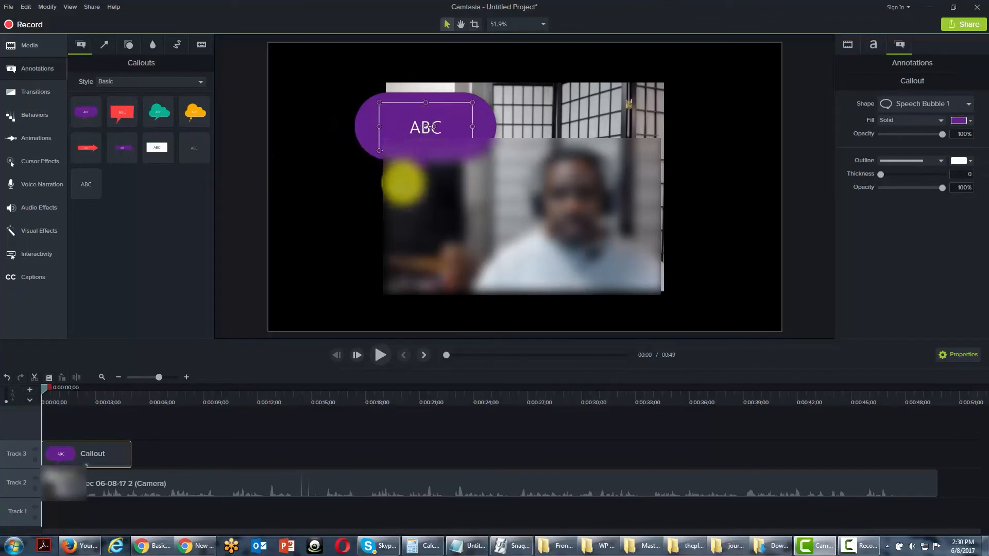
left_click_drag(383, 107, 414, 103)
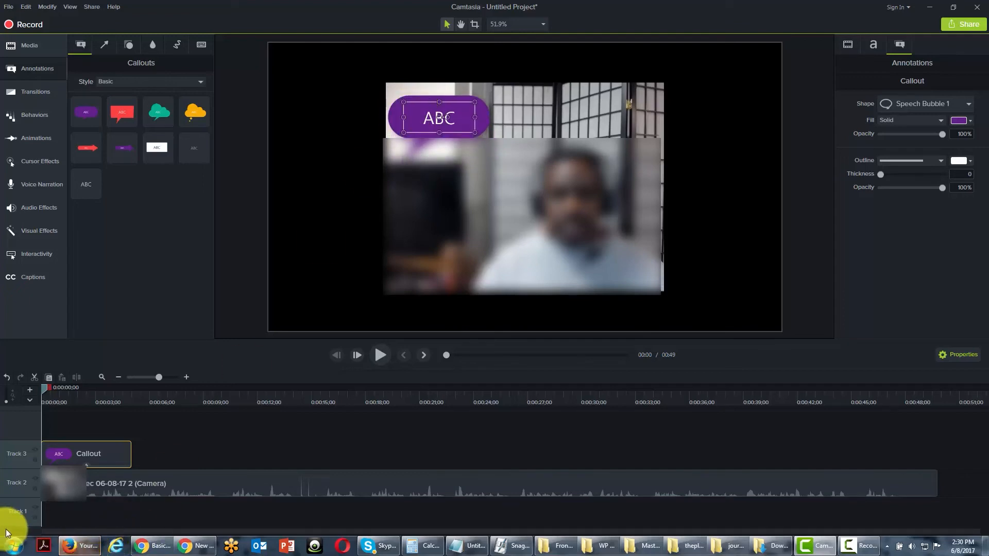
left_click_drag(131, 459, 724, 458)
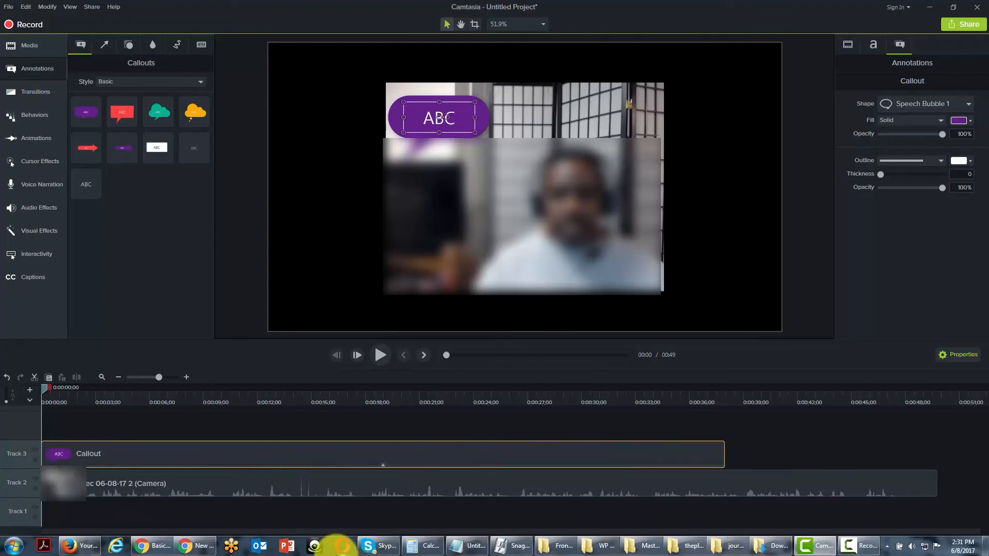
Delete the purple speech-bubble callout from Track 3.
left_click(400, 512)
left_click(294, 450)
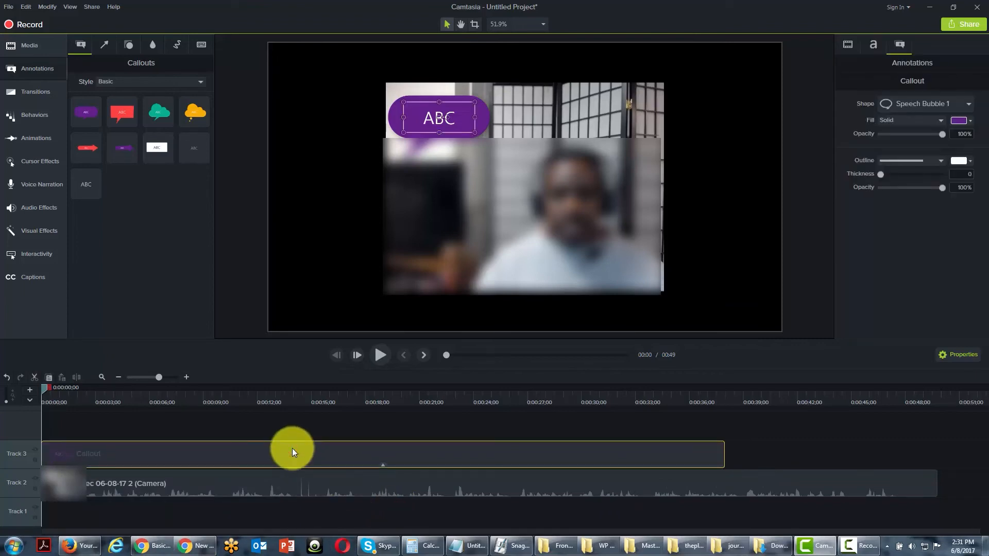
key("Delete")
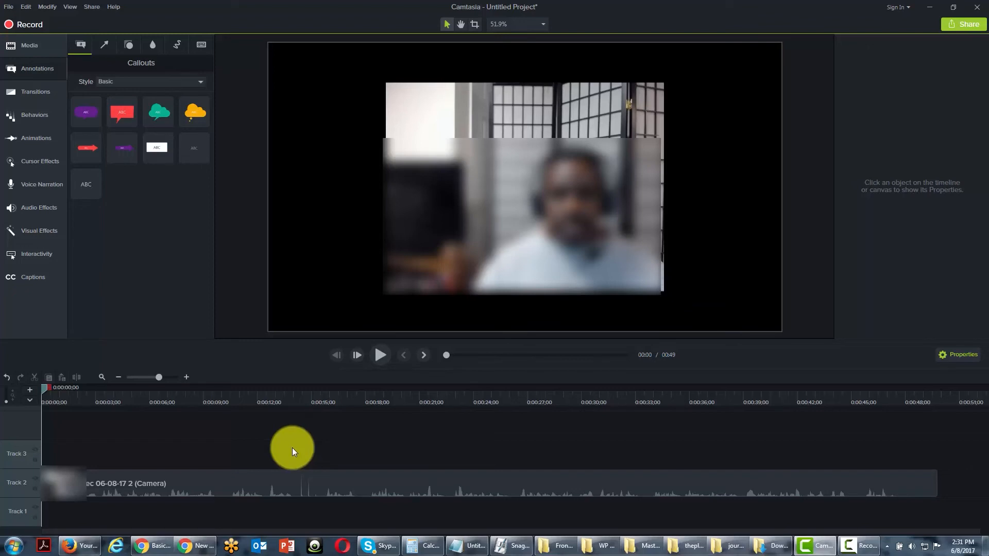
Examine the Zoom-n-Pan settings and the animation presets, and return to the callouts.
key("a")
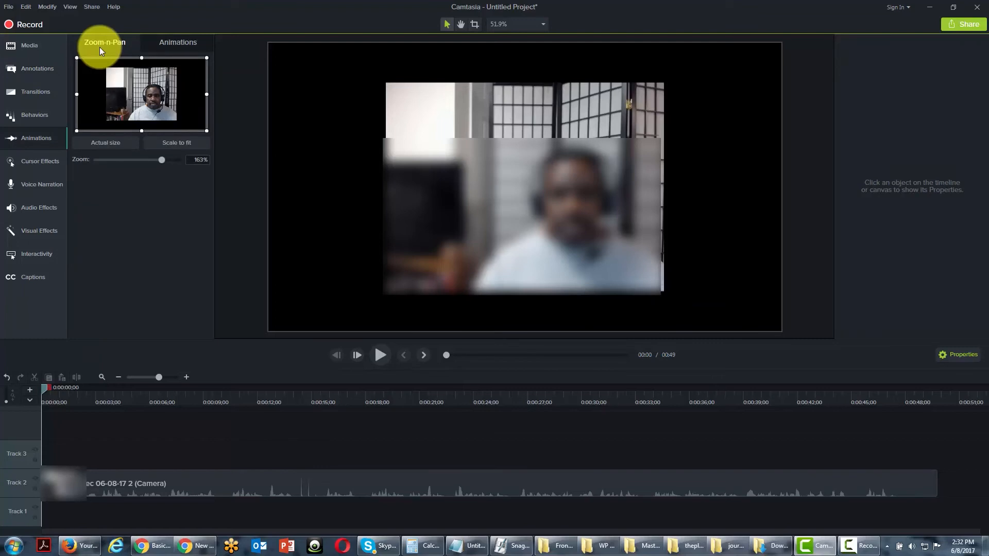
left_click(190, 41)
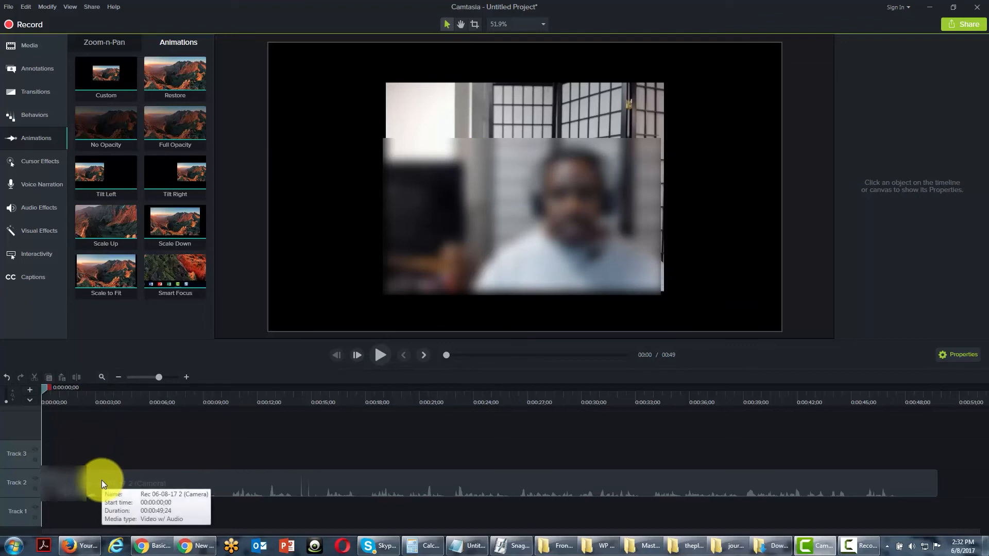
left_click(35, 76)
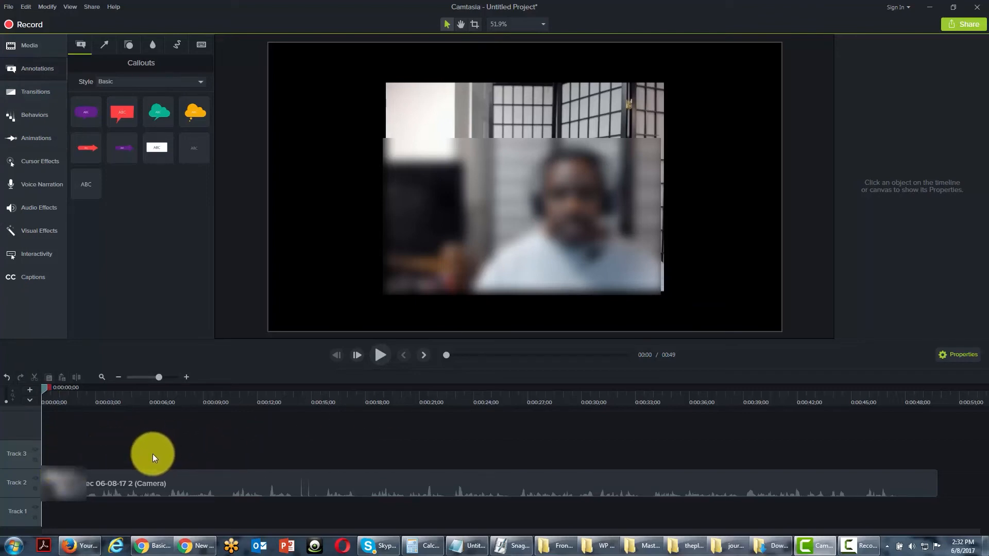
Examine the available sharing destinations and production options, close the list, and select the camera video on the canvas.
left_click(92, 6)
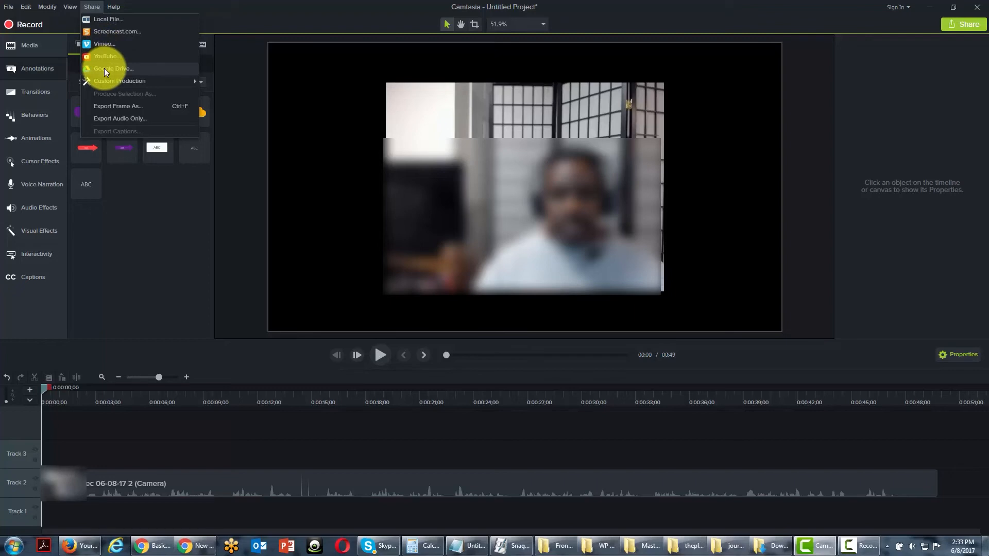
mouse_move(112, 81)
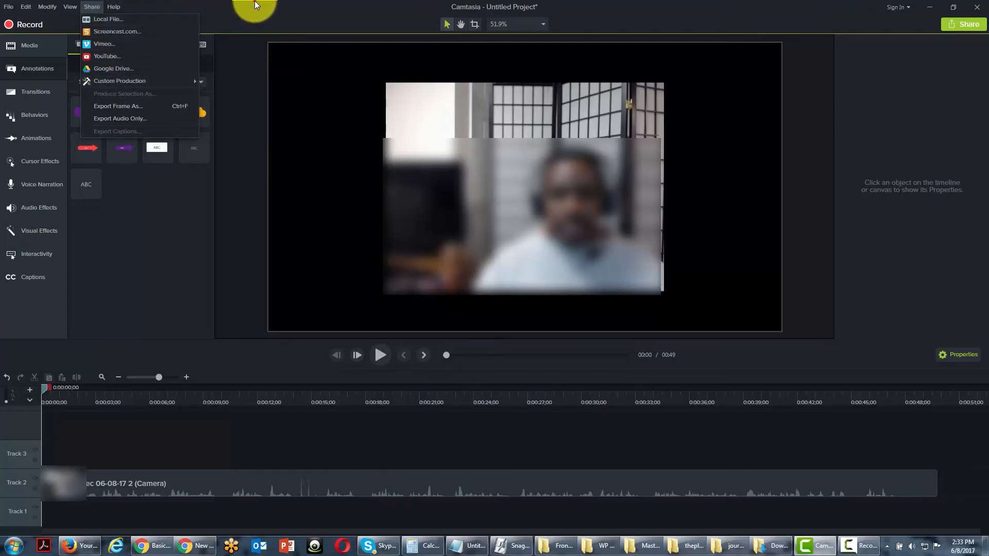
left_click(254, 2)
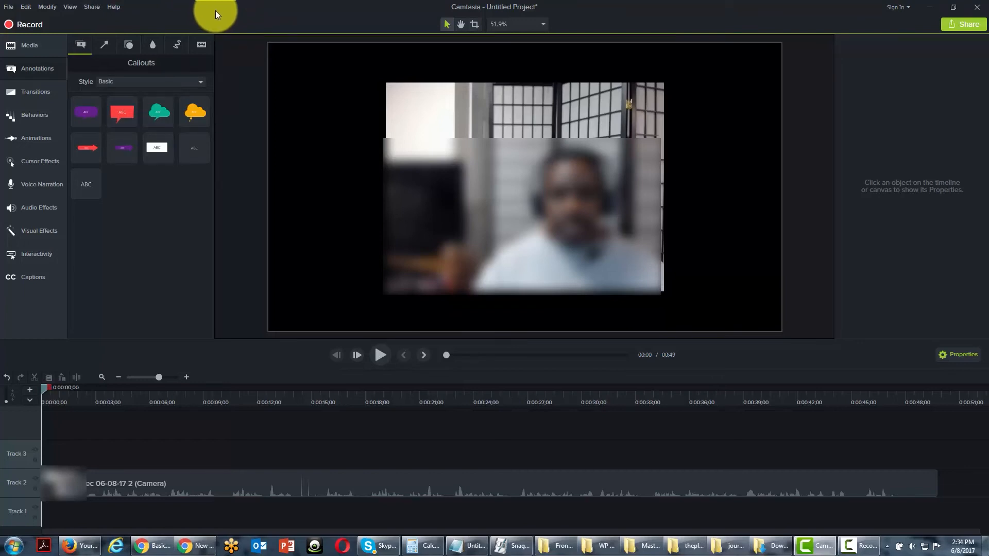
left_click(530, 194)
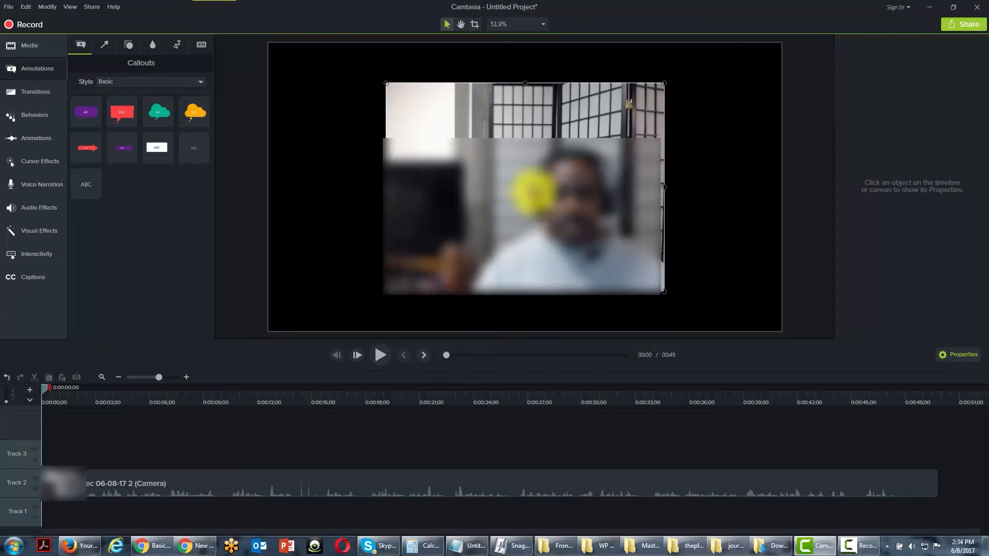
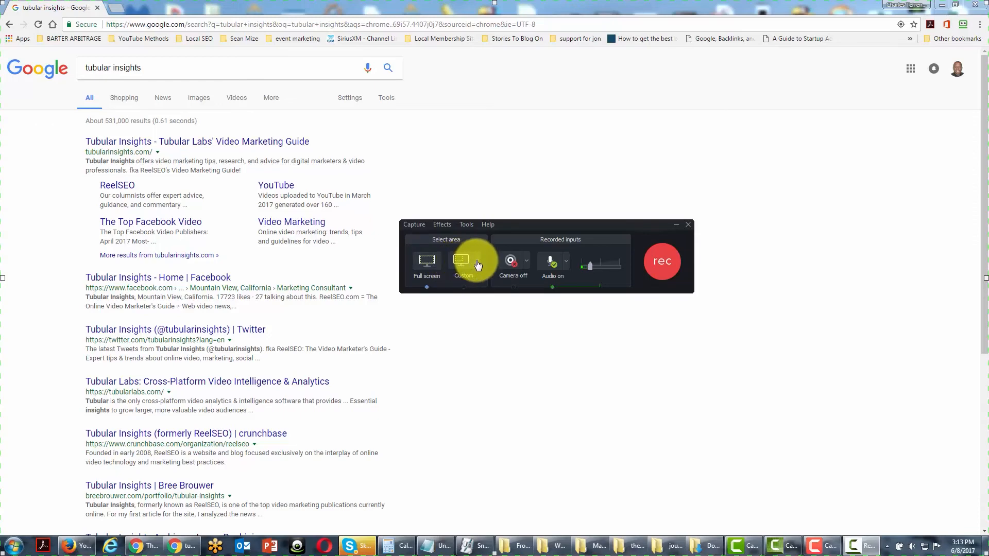
Examine the recorder's preset recording area sizes and its microphone and system audio options, leaving both unchanged.
left_click(478, 265)
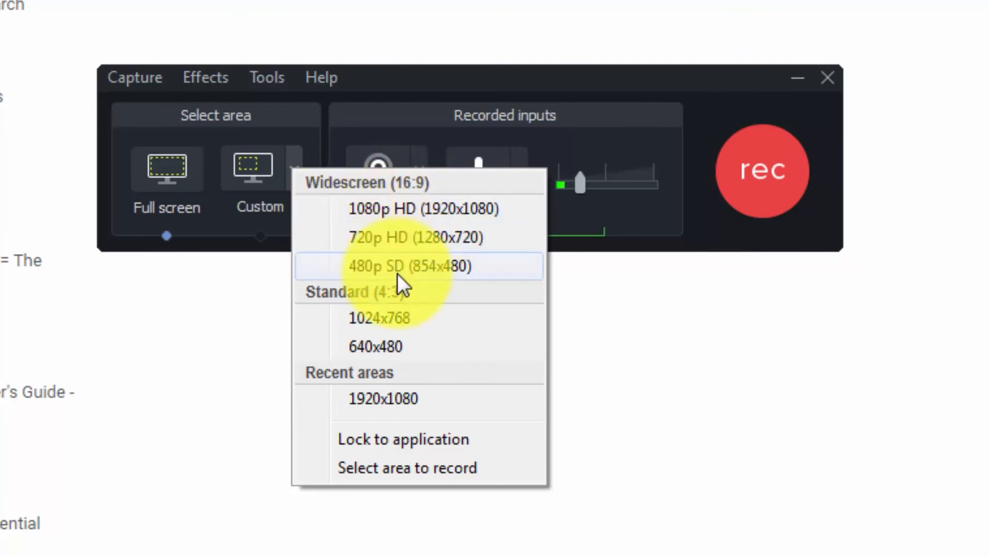
left_click(309, 380)
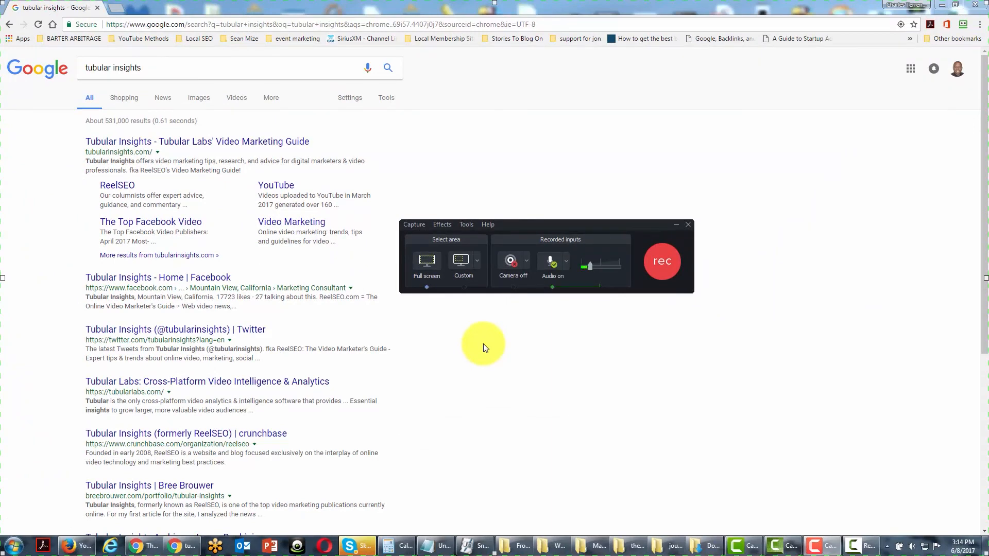
left_click(566, 262)
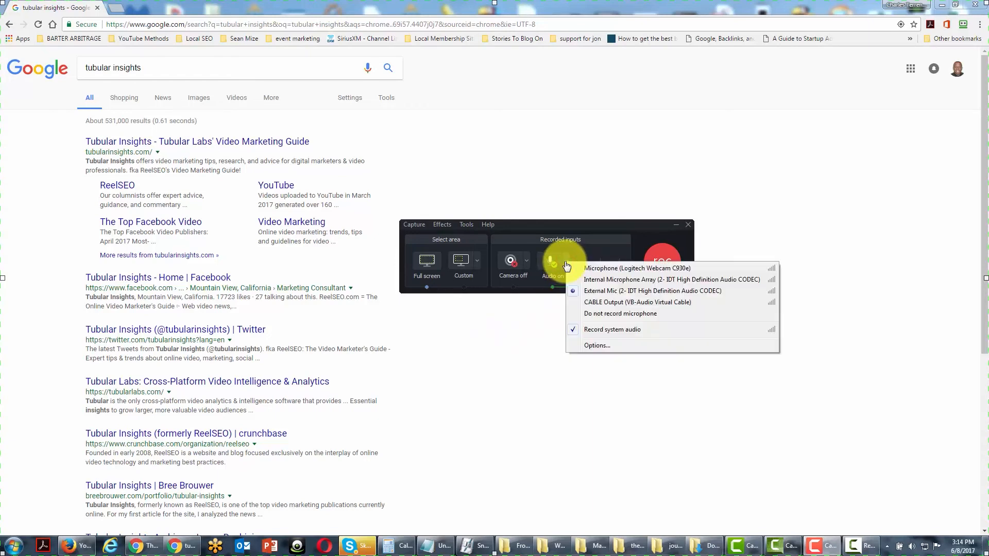
left_click(566, 265)
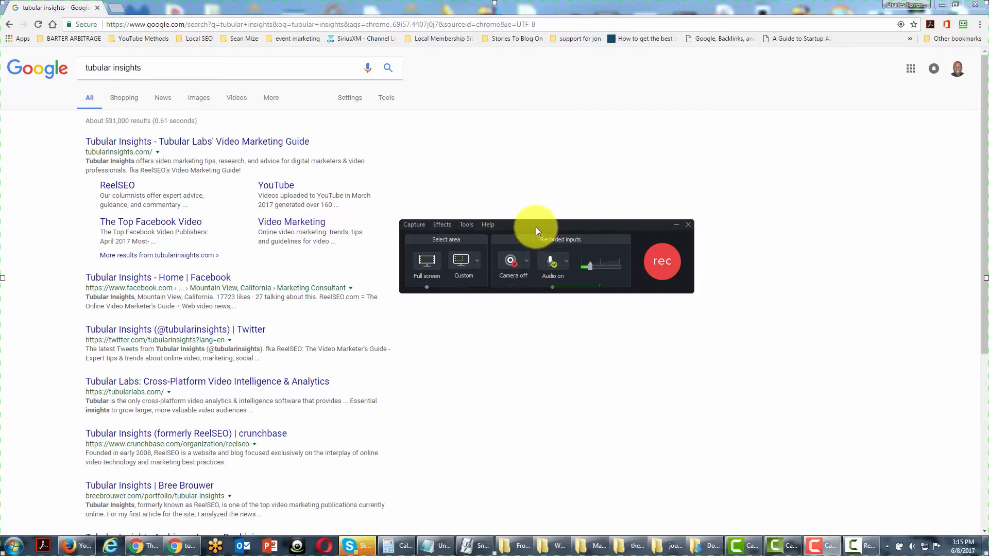
Try moving the recorder and a custom 1280 x 720 recording area to the second monitor and back to the main one.
left_click_drag(535, 226, 988, 181)
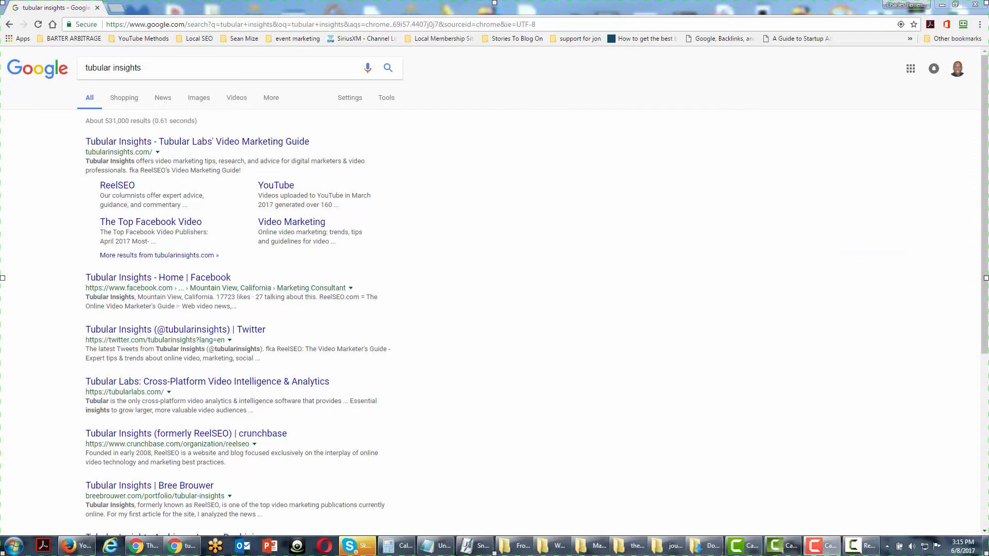
left_click_drag(988, 212, 682, 211)
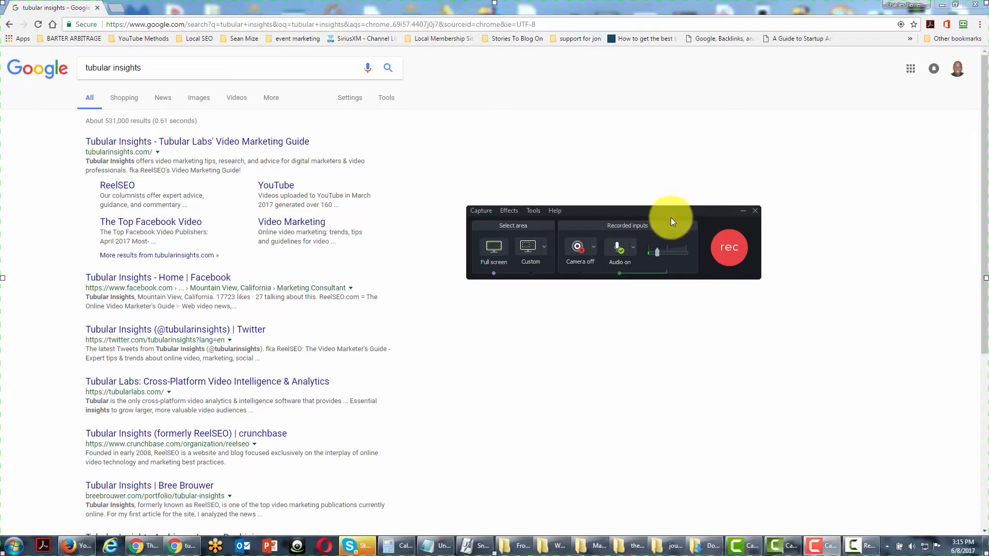
left_click(528, 248)
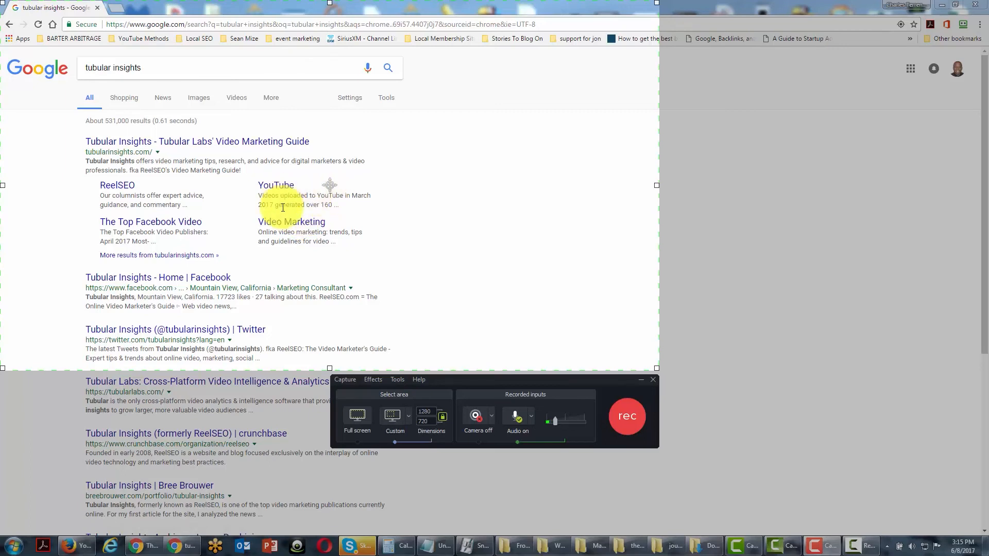
left_click_drag(328, 184, 988, 208)
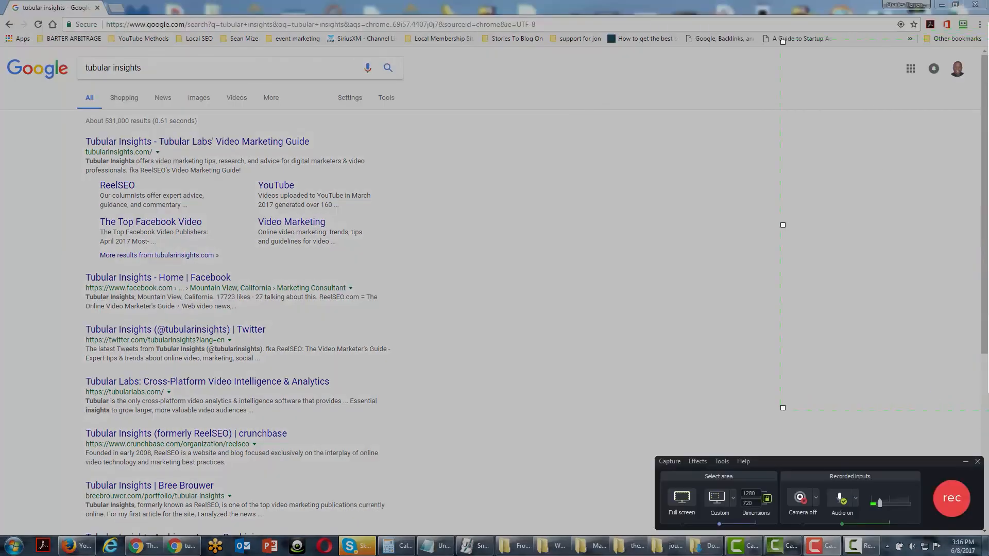
left_click_drag(988, 228, 427, 204)
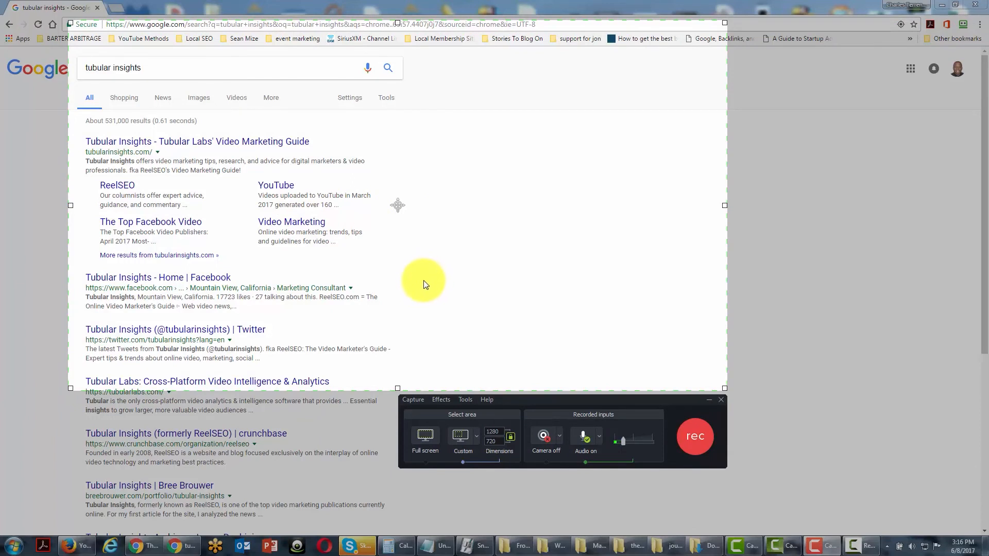
Set the recording area to full screen, return the recorder to the main monitor, and start recording, dismissing the hotkey error.
left_click(424, 438)
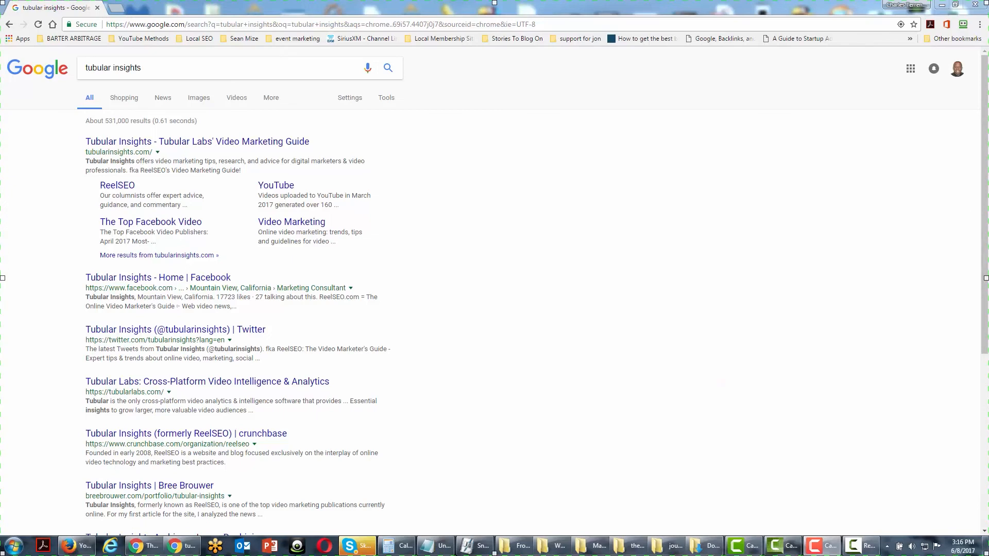
left_click_drag(988, 325, 589, 255)
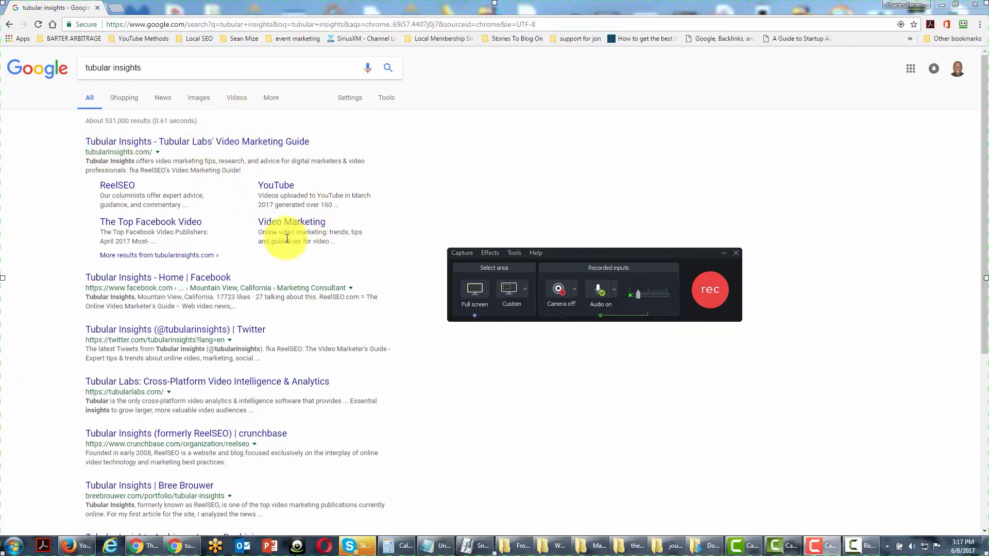
left_click(709, 289)
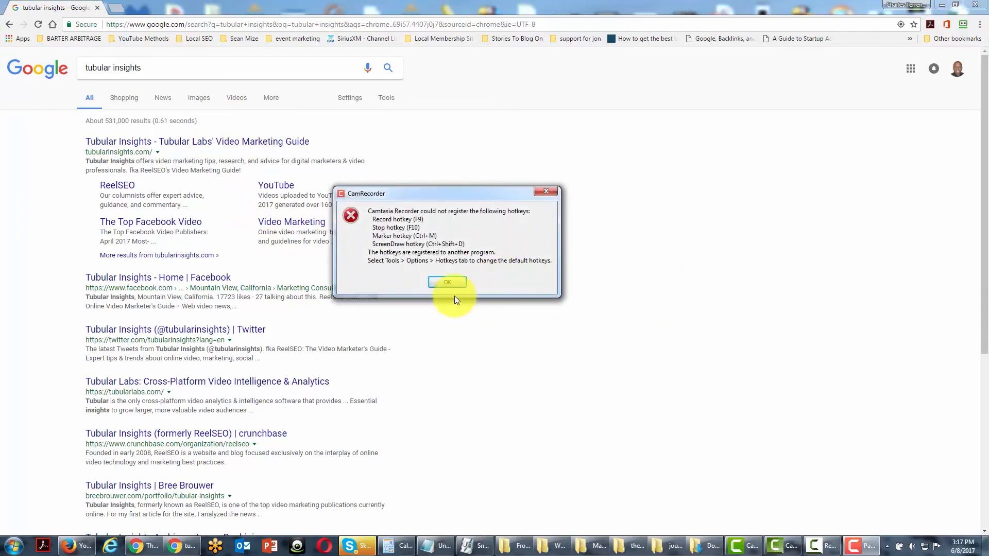
left_click(446, 282)
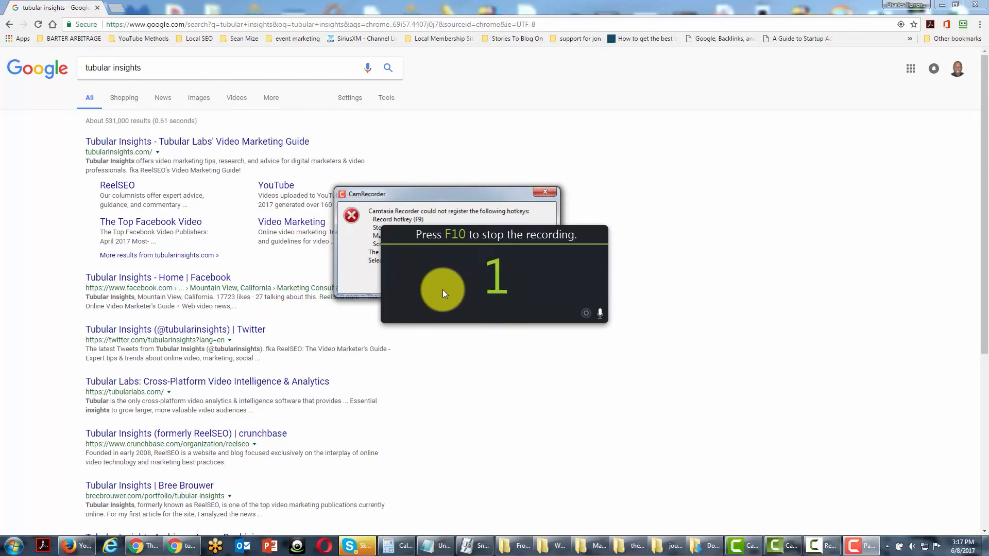
While recording, scroll through the search results and run the suggested Google search "tubular insights blog".
left_click(396, 173)
scroll(396, 178, "down", 1)
scroll(396, 185, "down", 6)
scroll(395, 192, "up", 6)
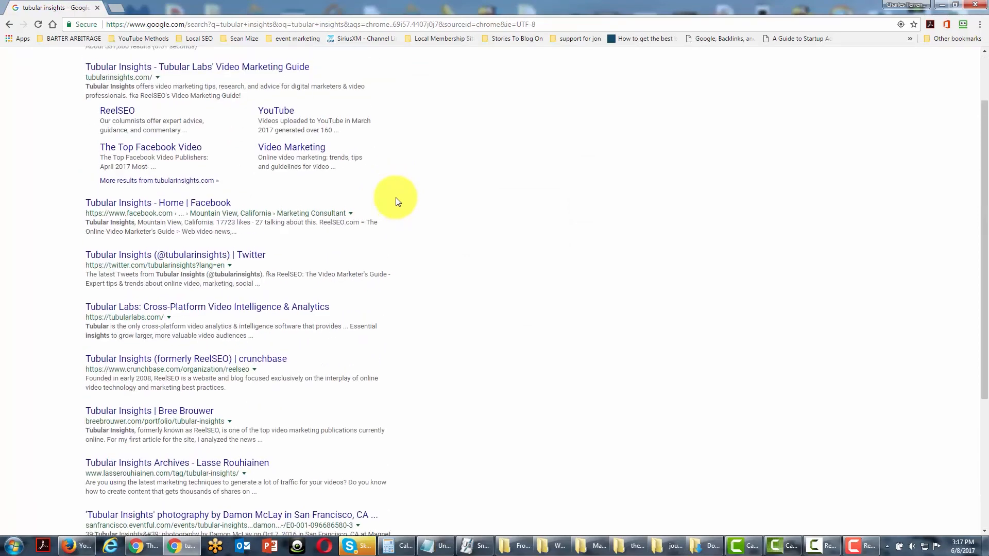
left_click(209, 69)
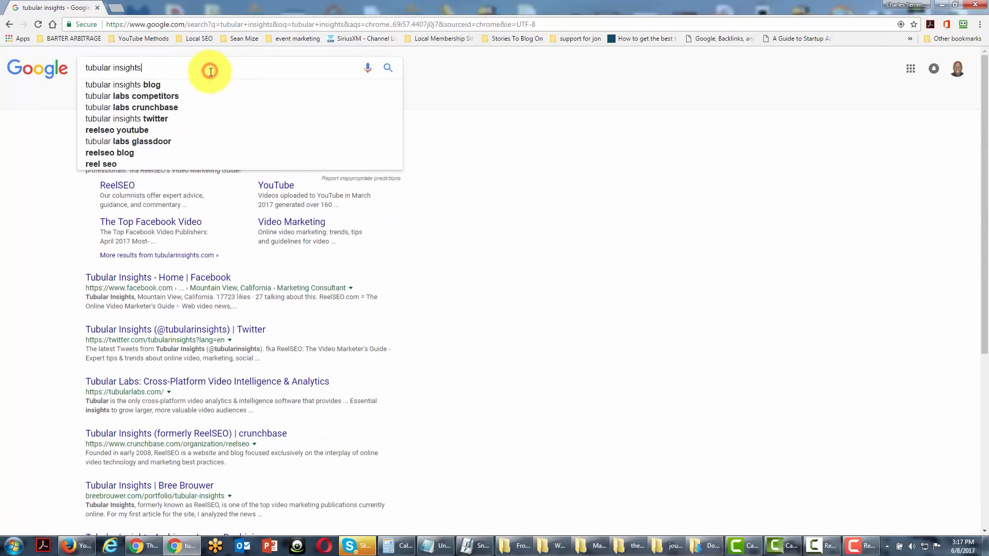
left_click(147, 84)
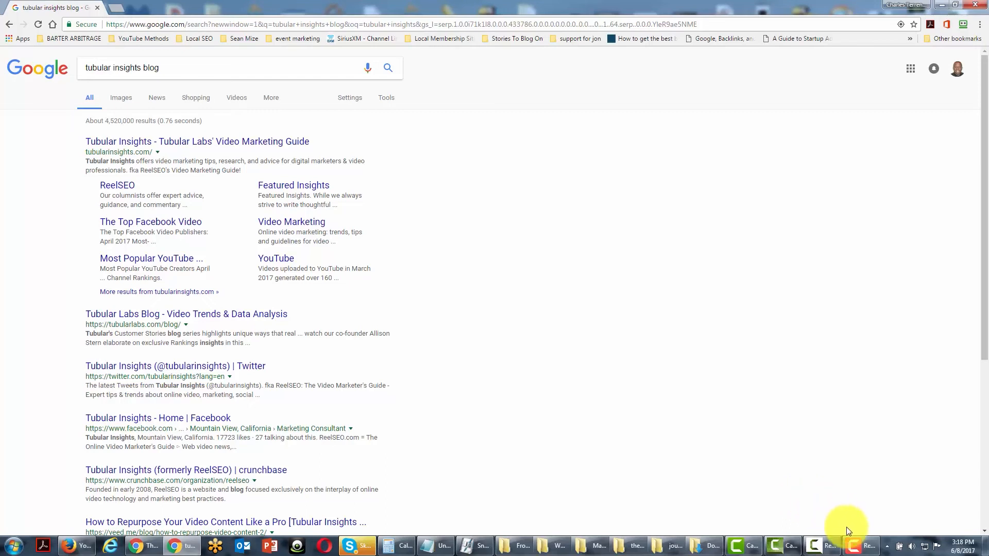
Bring up the recorder, add markers to the running screen recording, and stop it so it opens in the Camtasia editor.
mouse_move(855, 551)
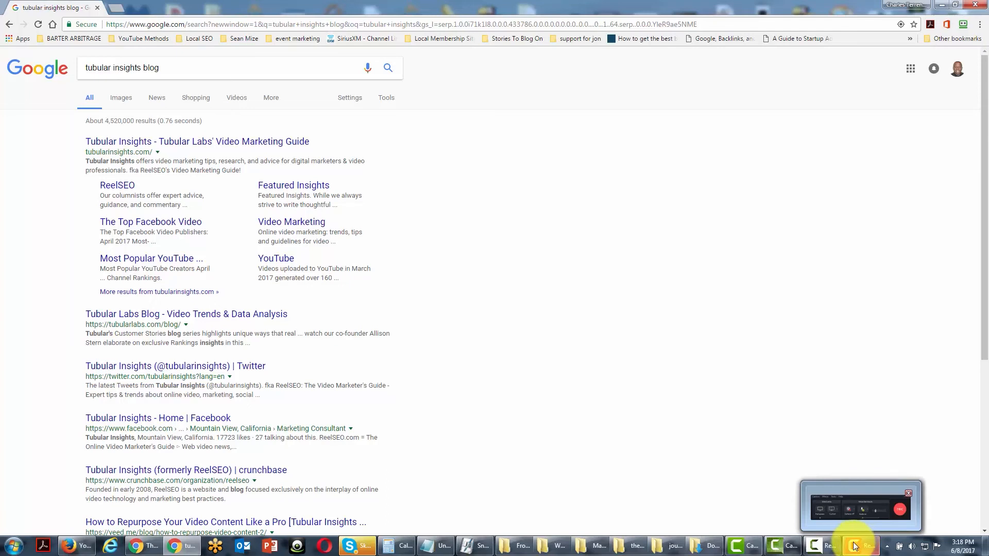
left_click(854, 546)
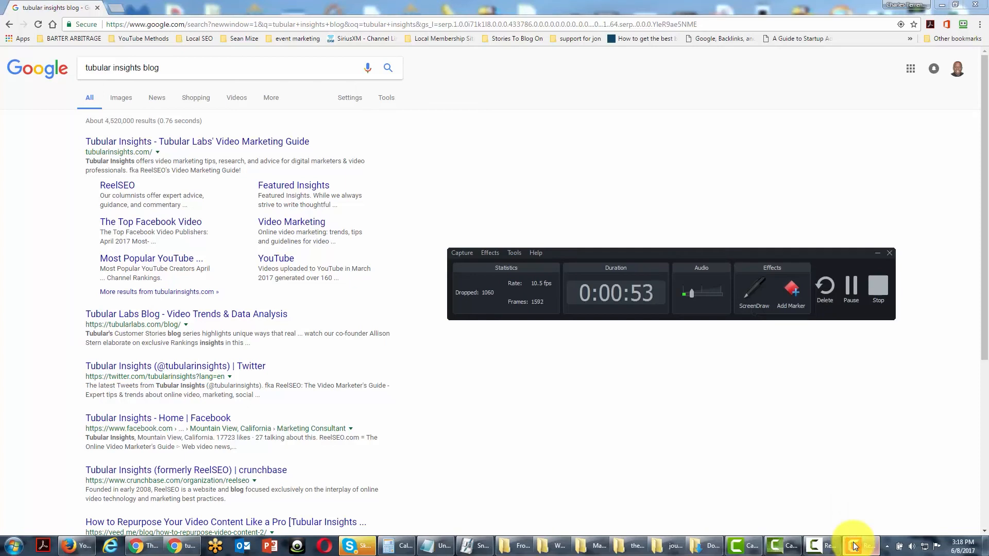
left_click_drag(685, 252, 656, 206)
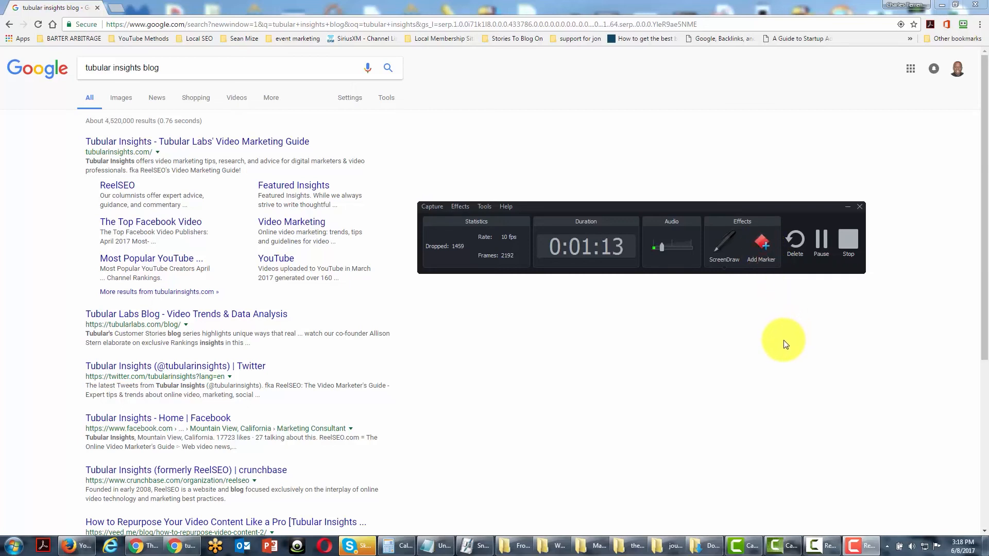
left_click(765, 247)
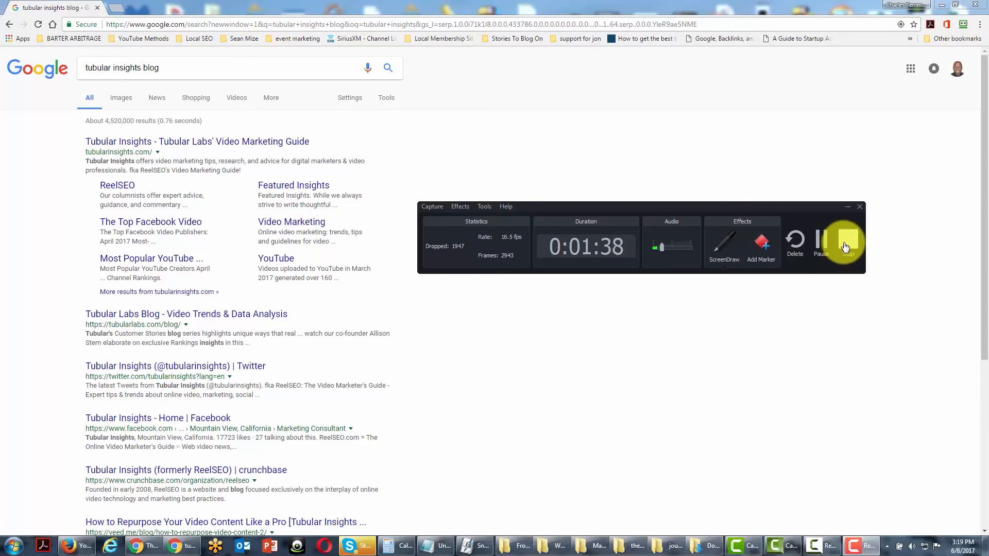
left_click(844, 244)
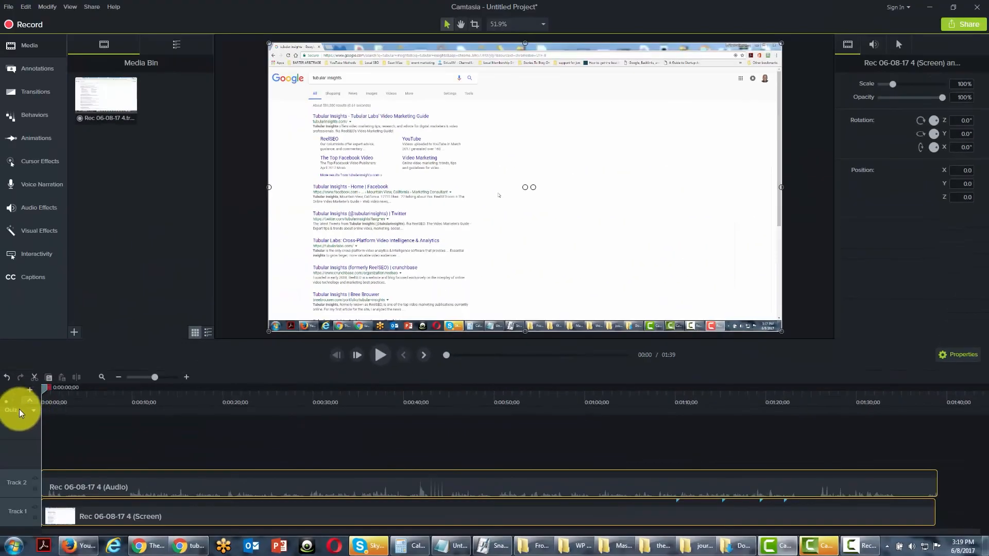
Examine the timeline's marker and quiz track options and the callouts, and open the movement transitions.
left_click(29, 411)
left_click(43, 423)
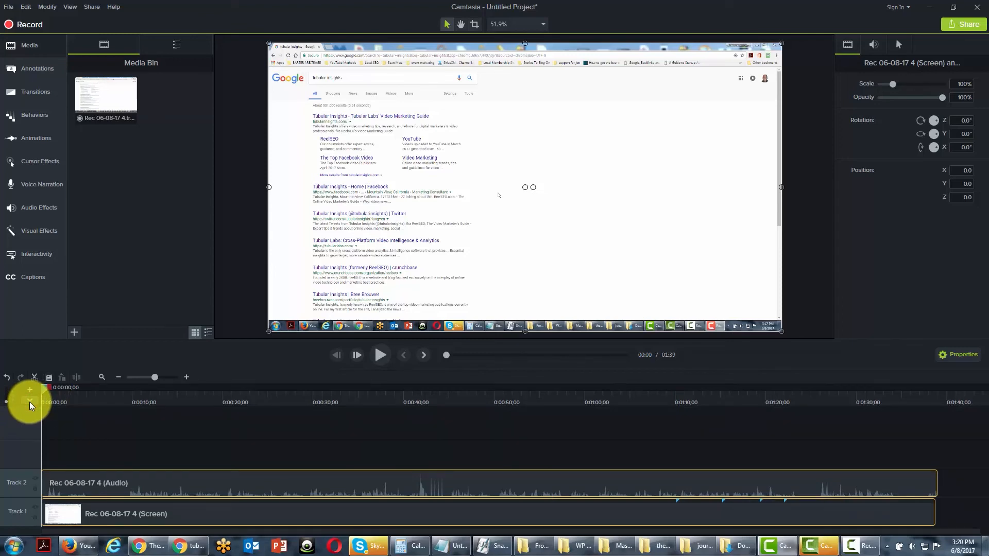
left_click(43, 74)
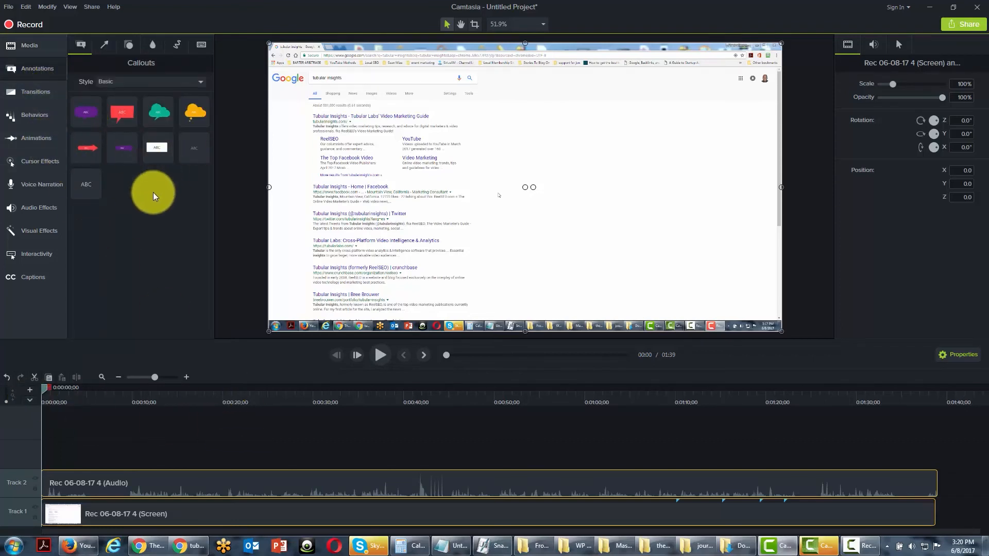
left_click(42, 94)
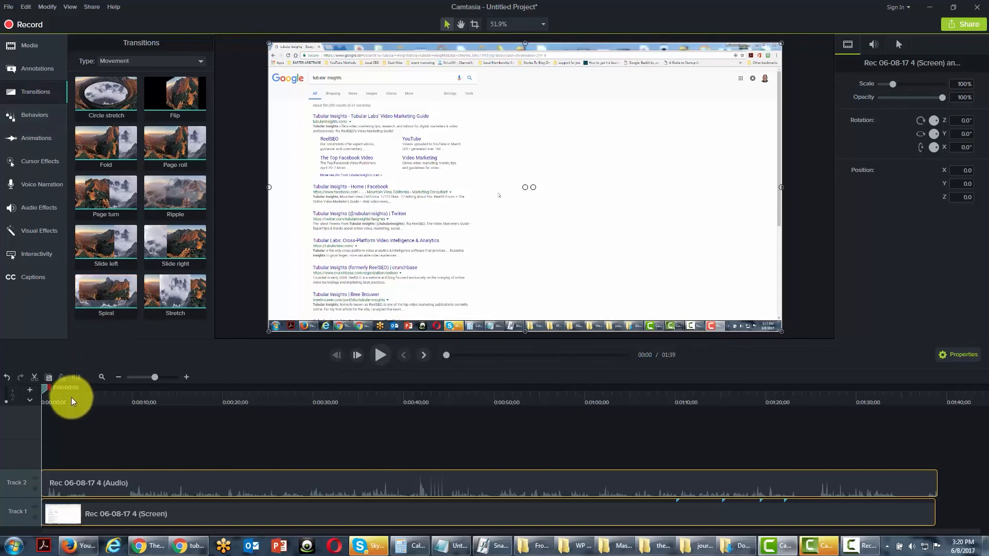
Split the recording's screen and audio clips on both tracks at about 50 seconds.
left_click_drag(44, 388, 357, 407)
left_click_drag(415, 419, 496, 423)
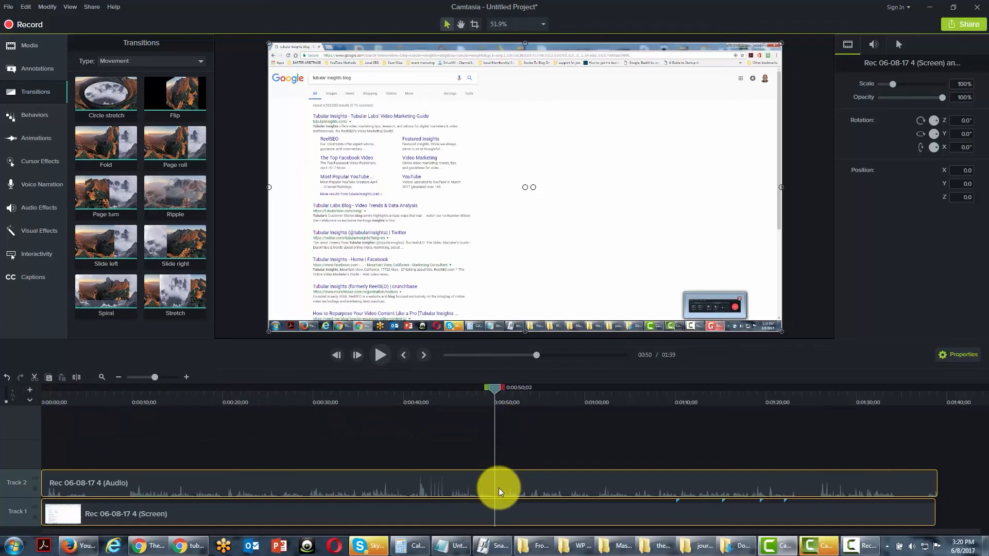
left_click(486, 514)
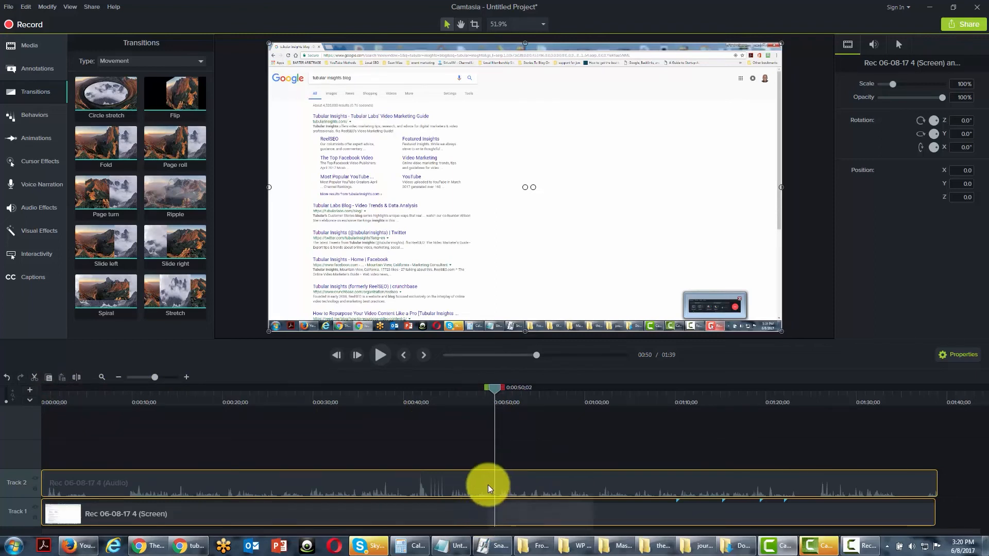
left_click(479, 483)
left_click(475, 512, "ctrl")
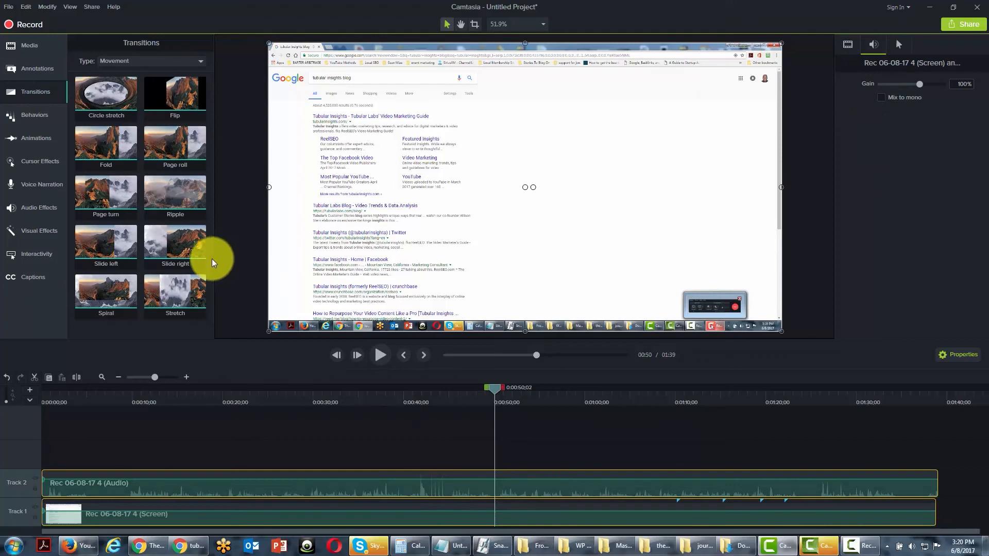
left_click(78, 378)
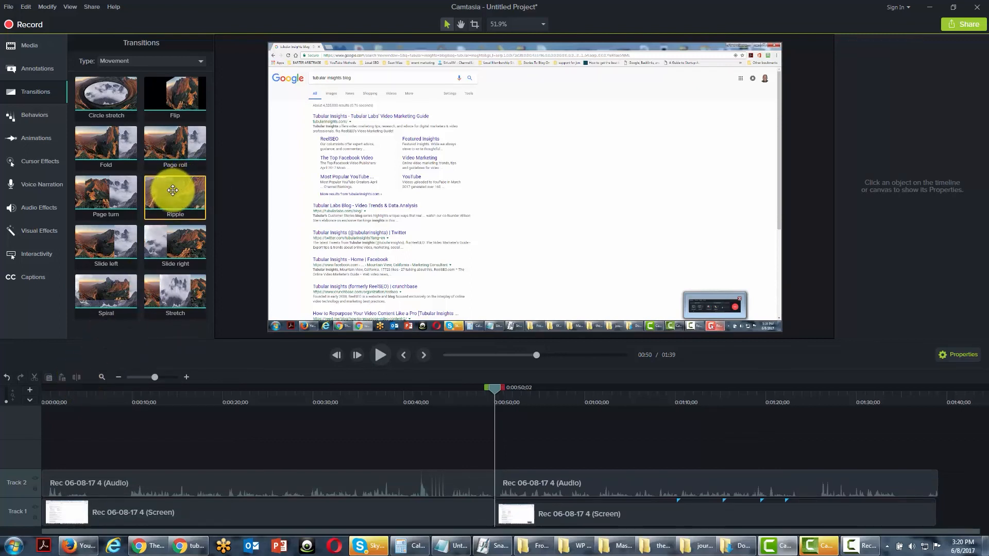
Add a Circle stretch transition at the split between the two screen clips on Track 1, and preview it.
left_click_drag(110, 92, 487, 502)
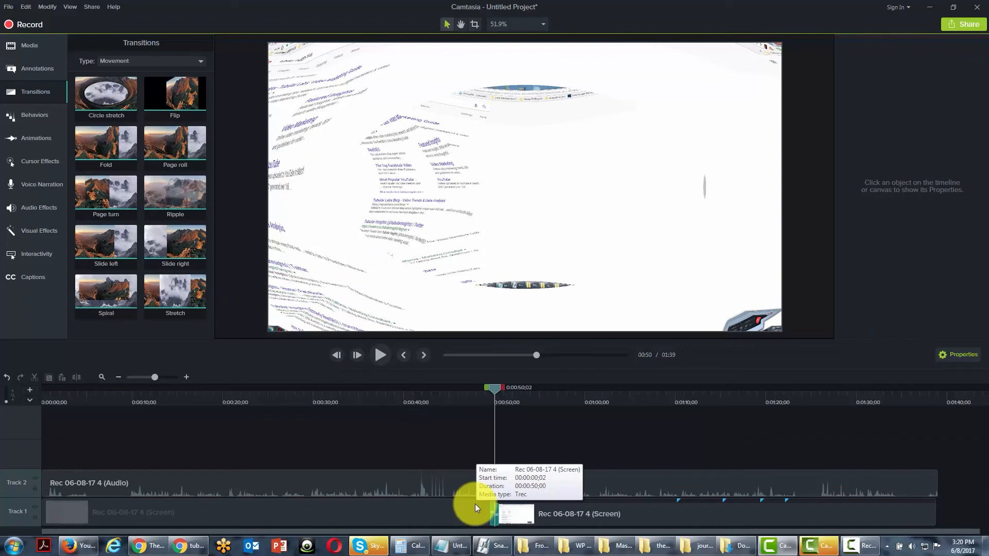
left_click_drag(498, 387, 491, 391)
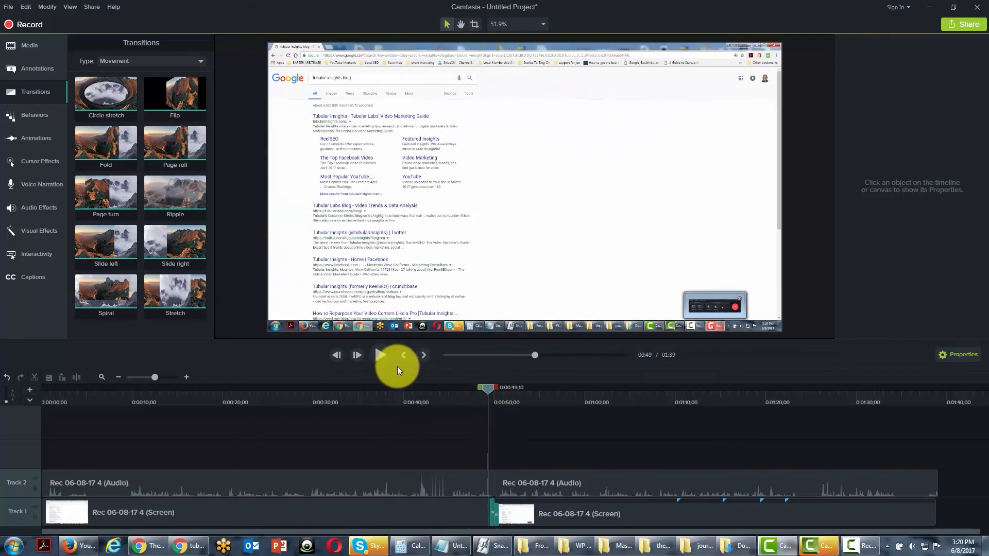
left_click(383, 356)
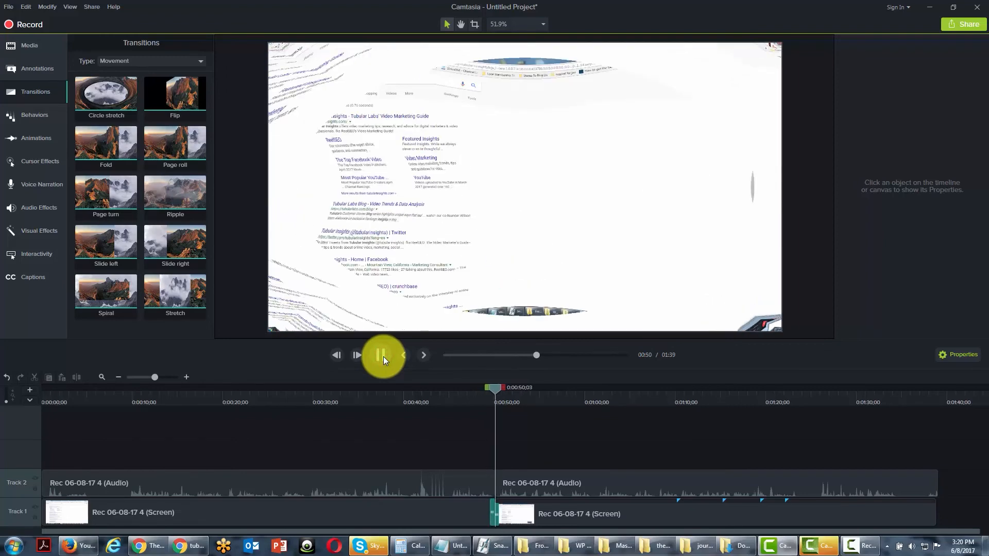
left_click(384, 357)
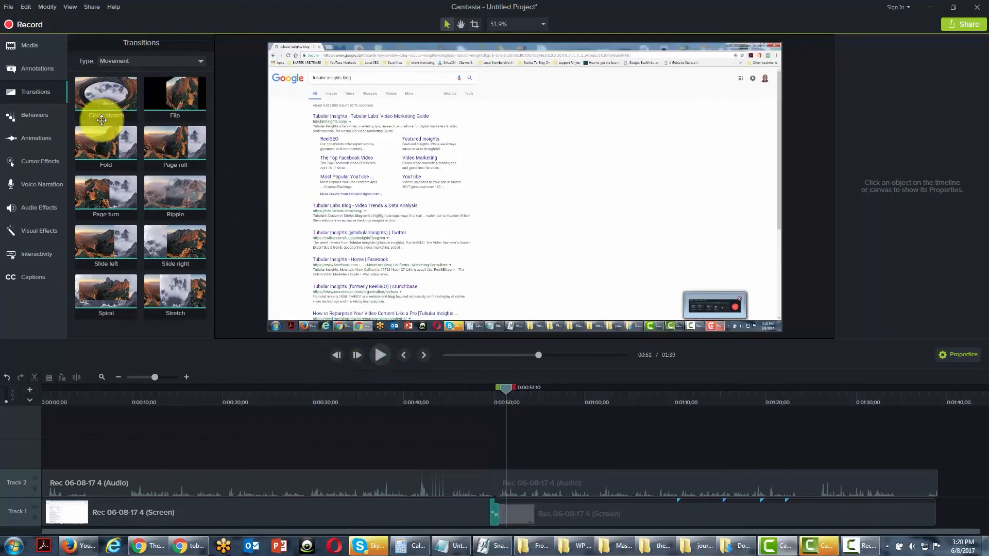
Look over the available transitions and callouts, and open the Behaviors presets.
left_click(196, 282)
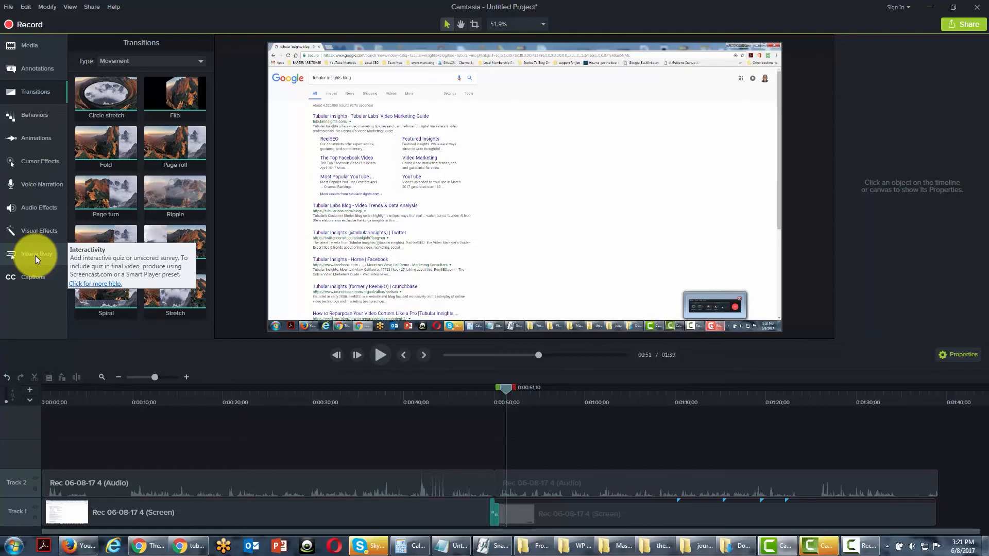
left_click(35, 66)
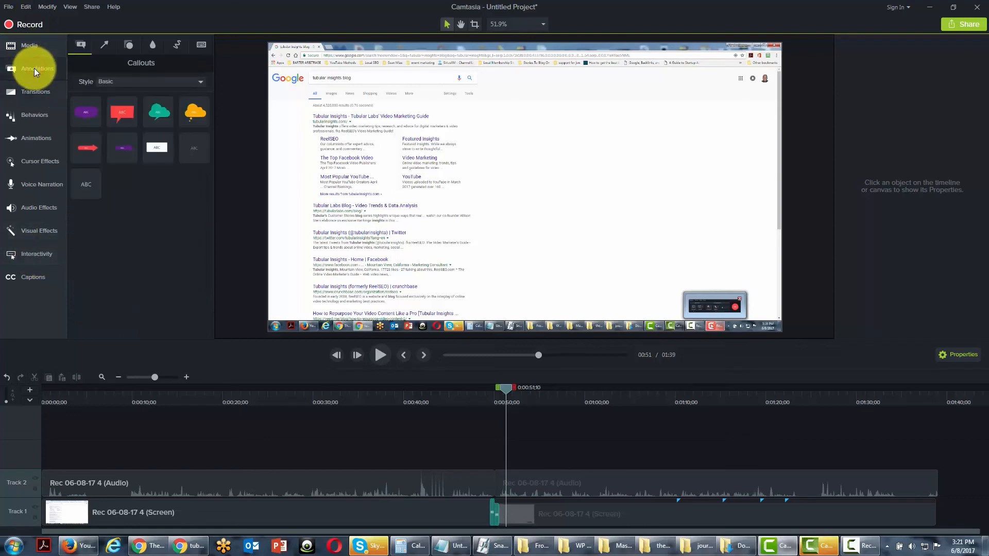
left_click(31, 115)
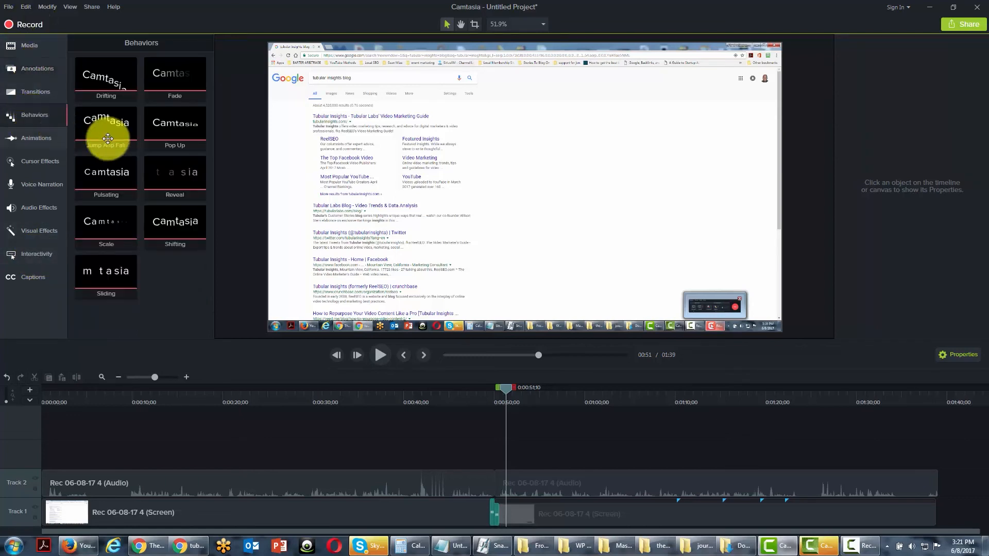
Open the animations options for the recording project.
left_click(45, 140)
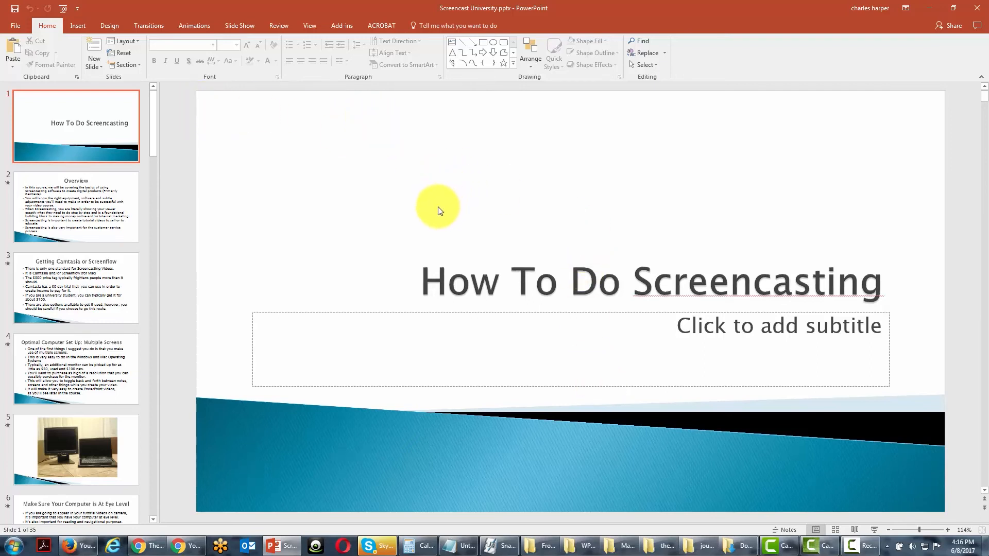
Switch to the Screencast University presentation in PowerPoint and review the Camtasia add-in's recording options, accepting them as set.
left_click(117, 94)
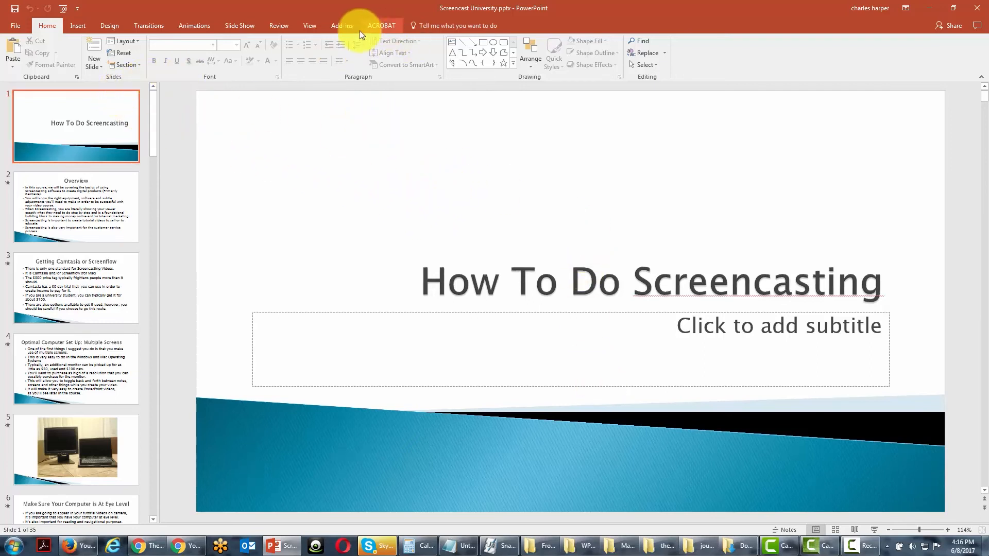
left_click(340, 27)
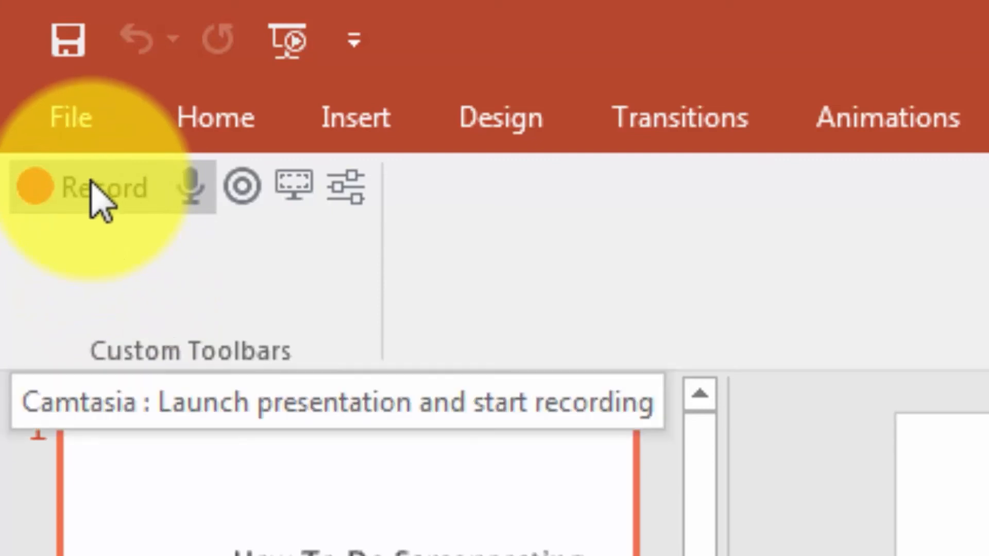
left_click(339, 180)
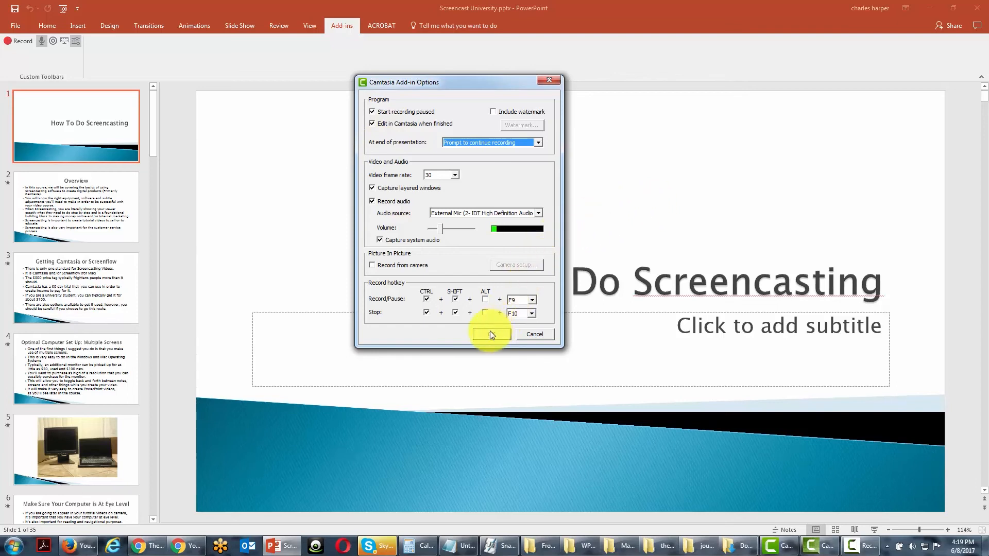
left_click(490, 335)
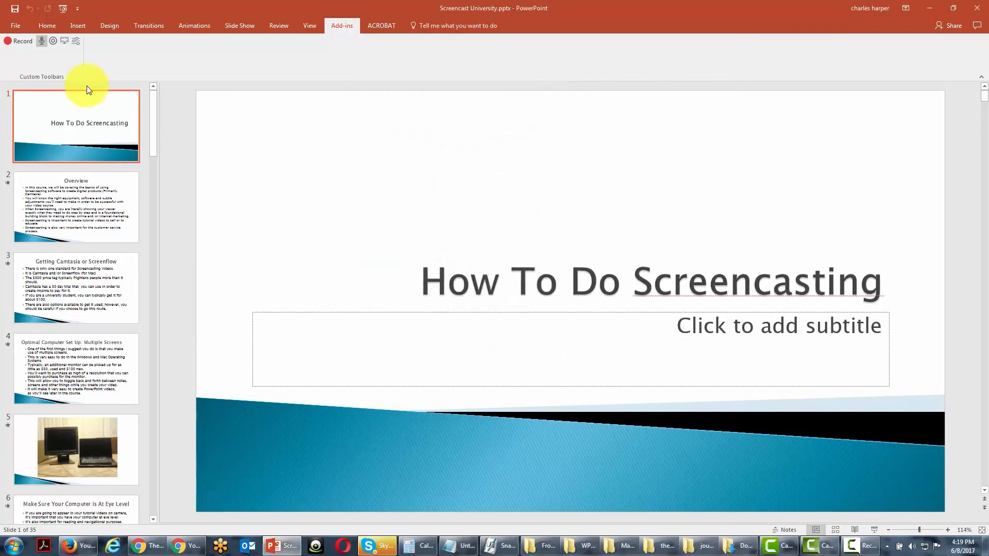
Launch the slide show with the Camtasia add-in and begin recording from the title slide.
left_click(18, 41)
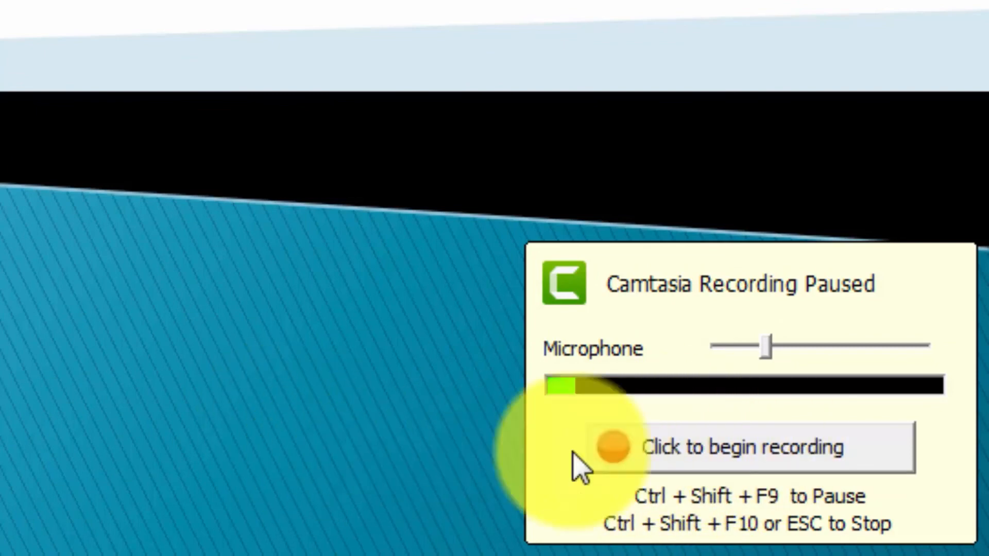
left_click(679, 449)
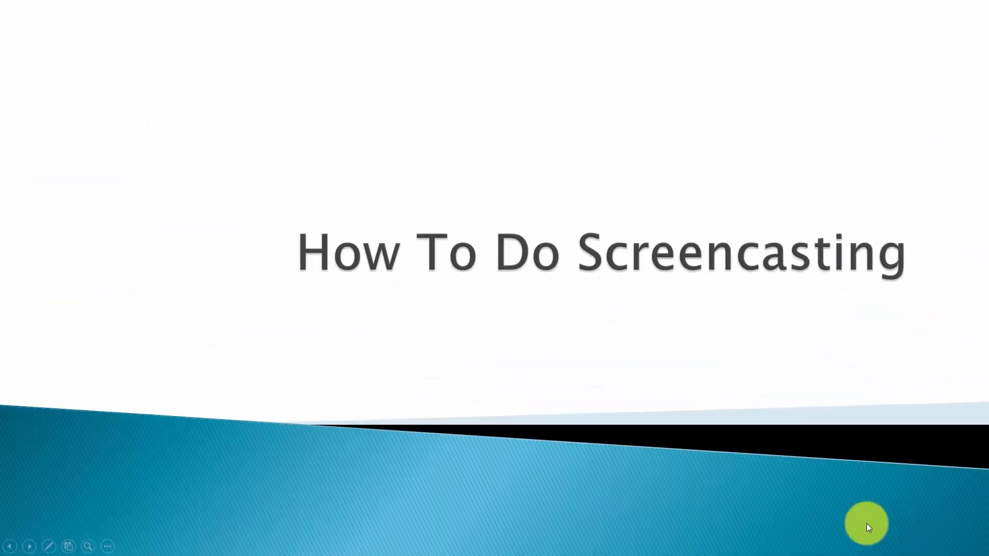
Advance the slide show bullet by bullet from the title slide through the last point of the Multiple Screens slide.
left_click(803, 518)
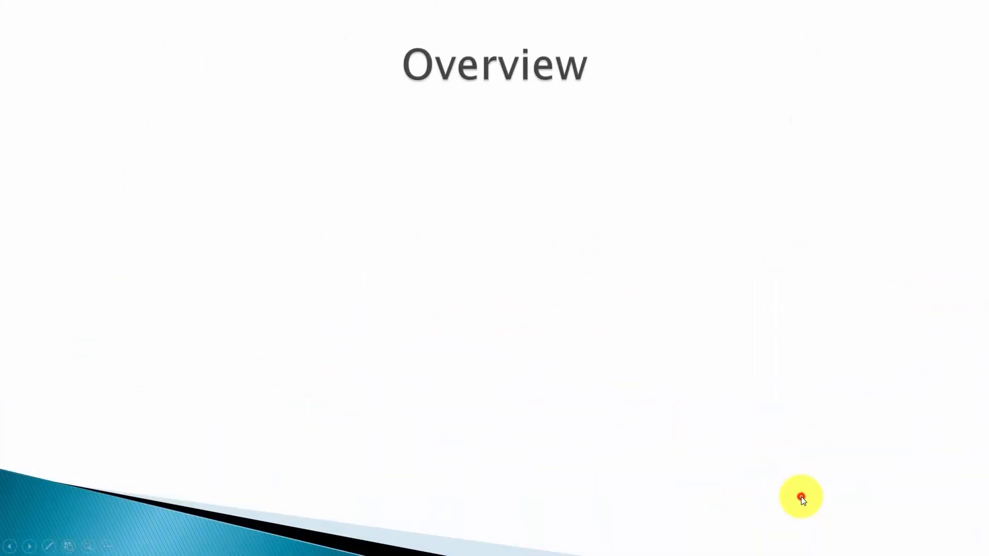
left_click(801, 496)
left_click(801, 496)
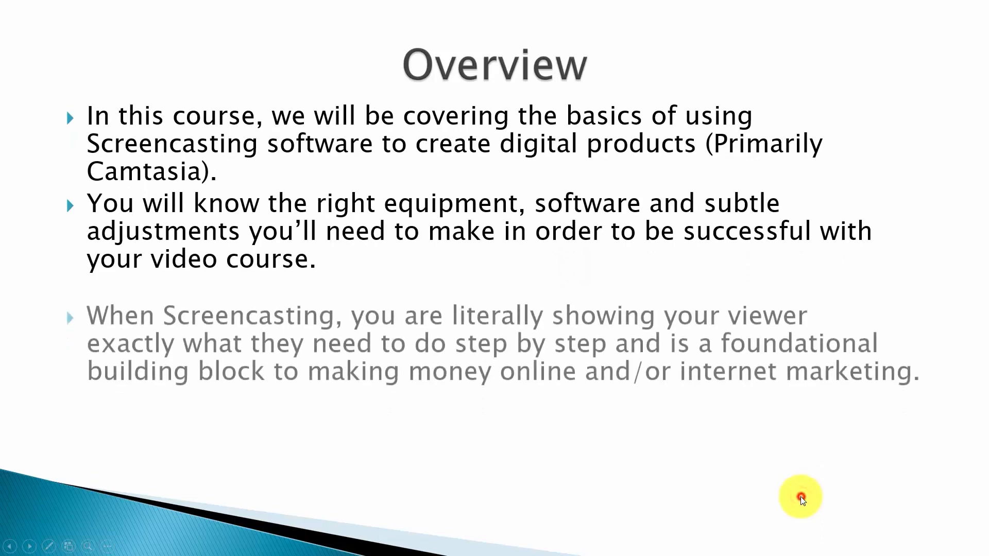
left_click(801, 497)
left_click(800, 496)
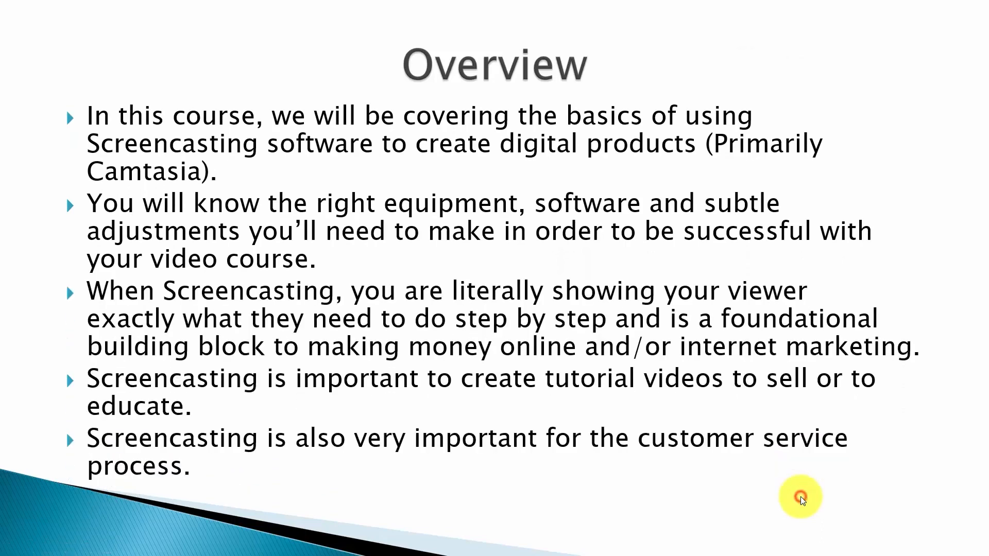
left_click(801, 496)
left_click(801, 496)
left_click(800, 496)
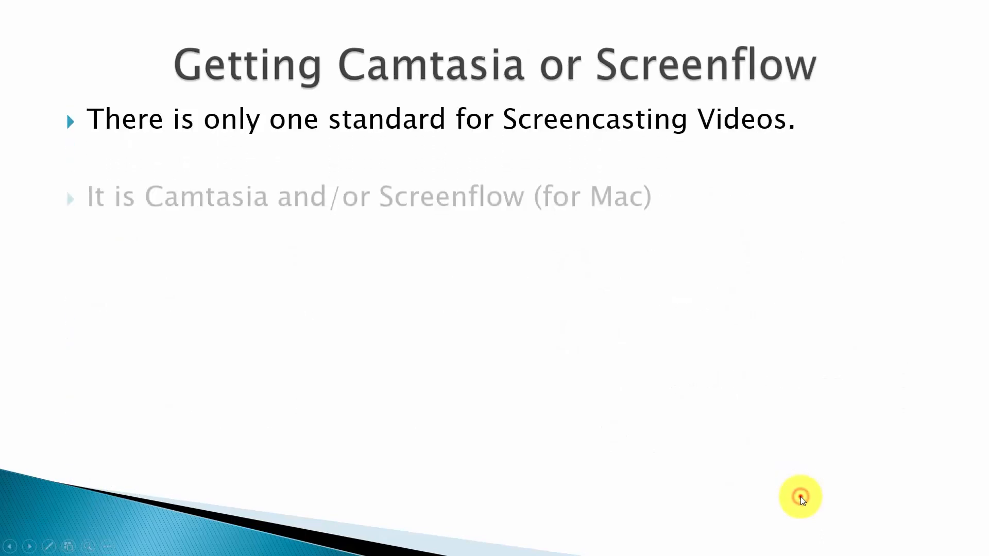
left_click(800, 497)
left_click(800, 496)
left_click(800, 497)
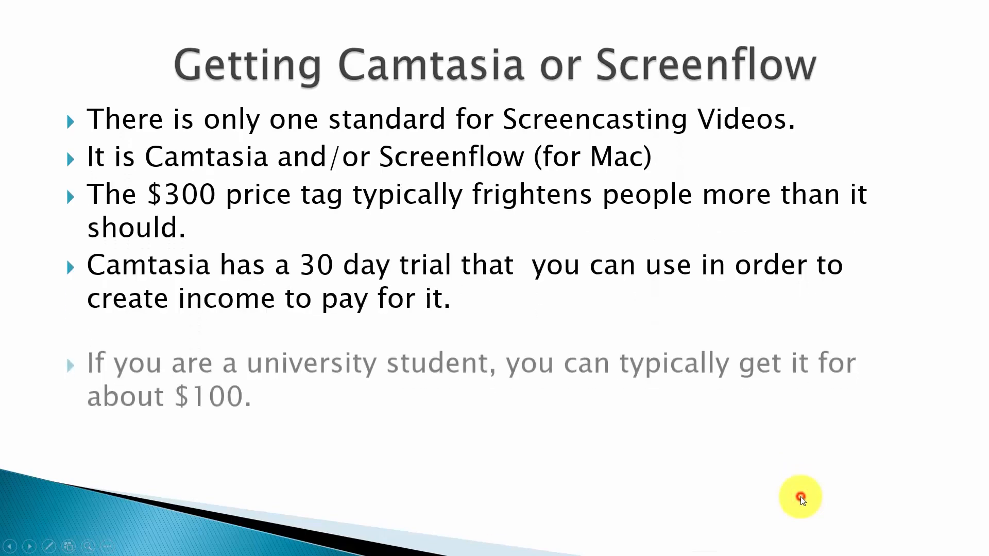
left_click(800, 496)
left_click(800, 497)
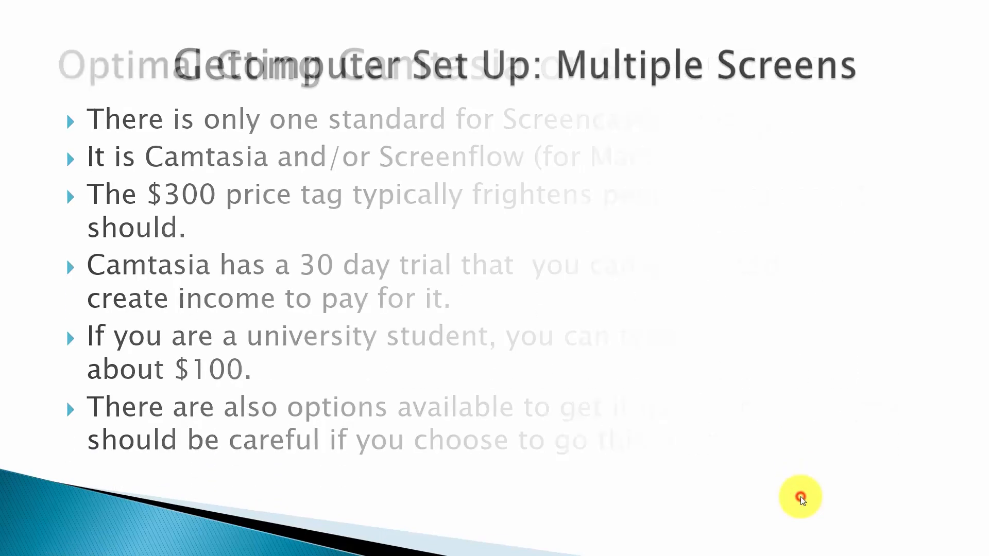
left_click(799, 496)
left_click(799, 496)
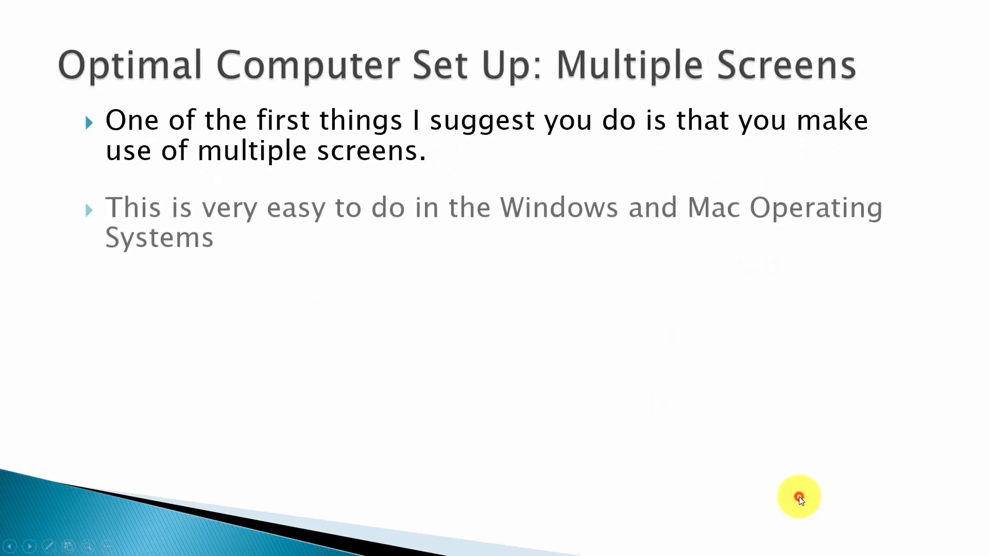
left_click(799, 497)
left_click(799, 497)
left_click(799, 497)
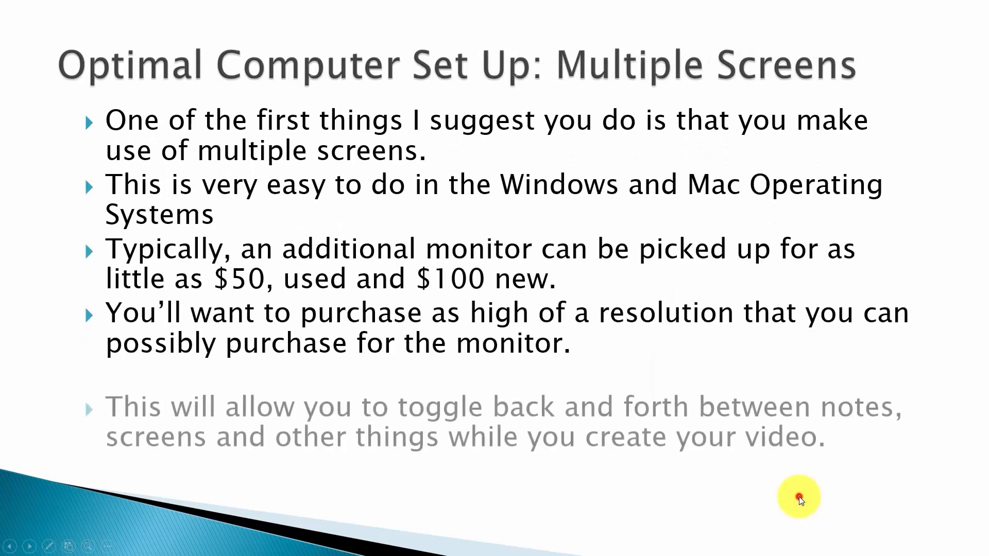
left_click(799, 497)
left_click(799, 497)
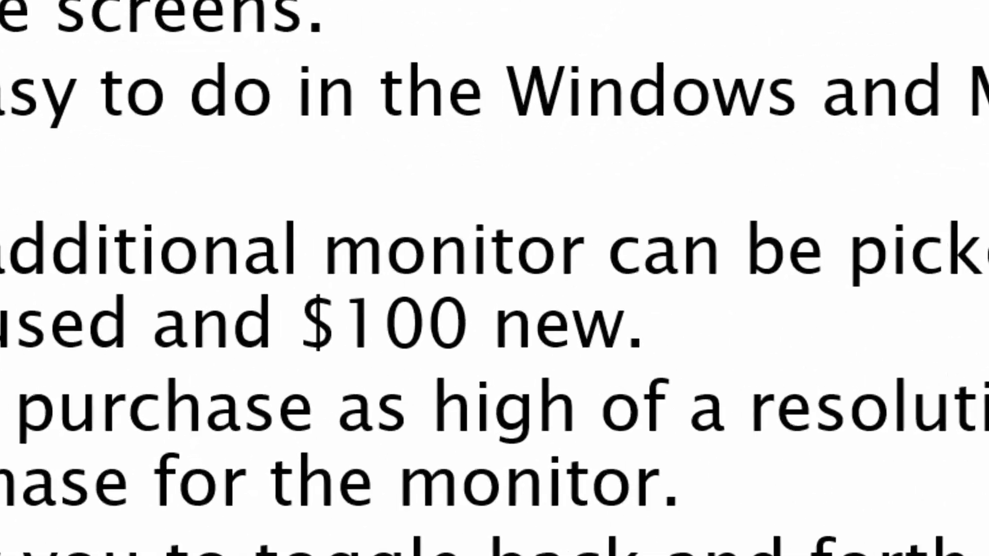
End the slide show, stopping its recording, and save the recording as Screen in the Camtasia Studio folder.
key("Escape")
left_click(344, 247)
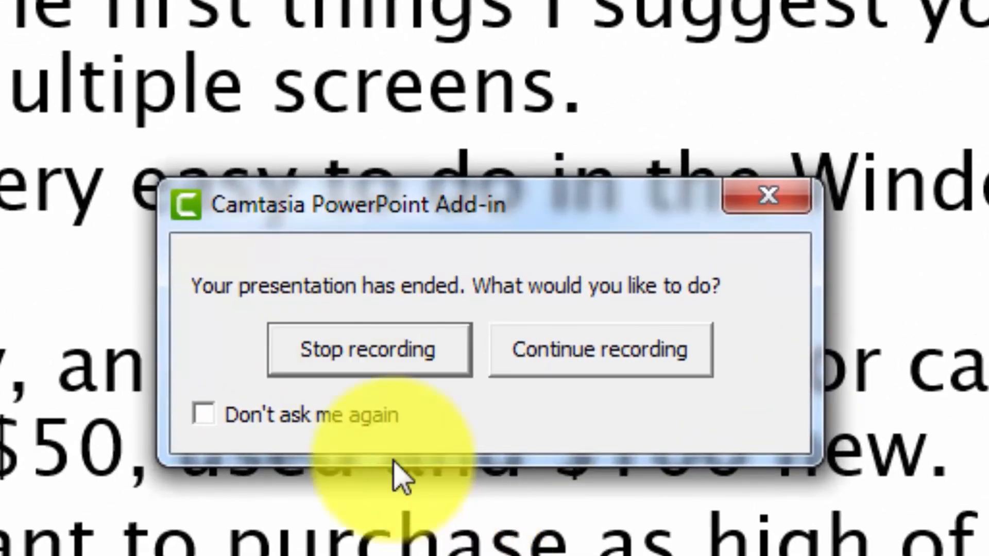
left_click(289, 350)
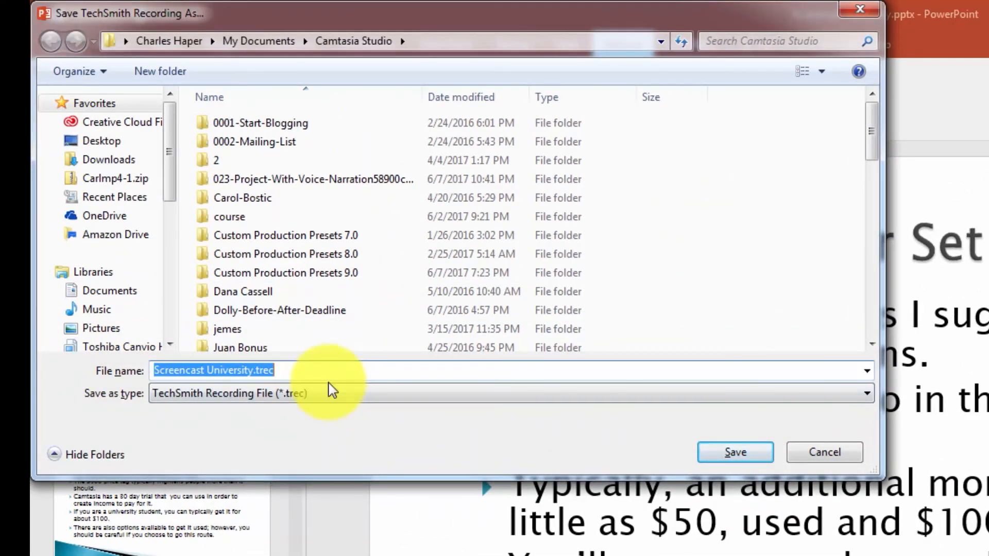
type("Screen")
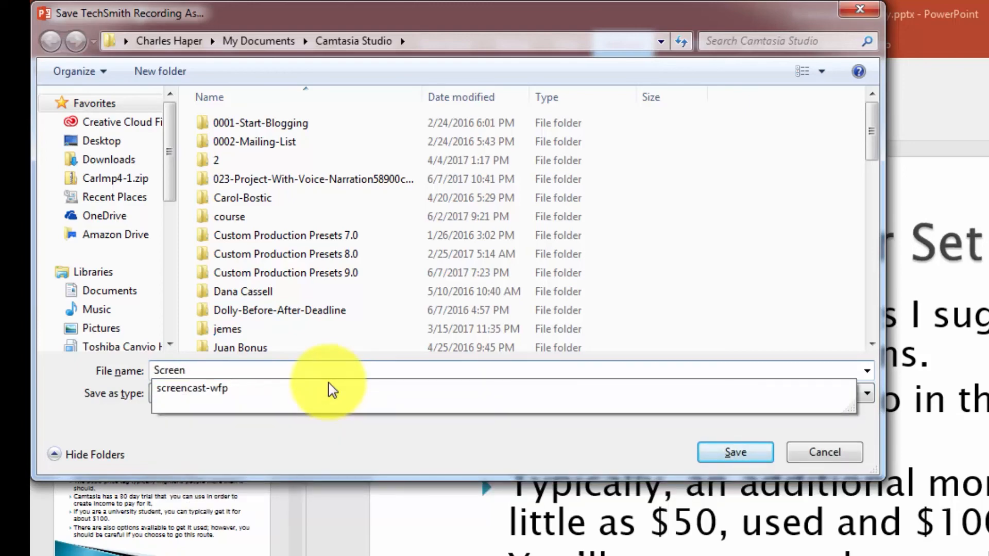
left_click(735, 452)
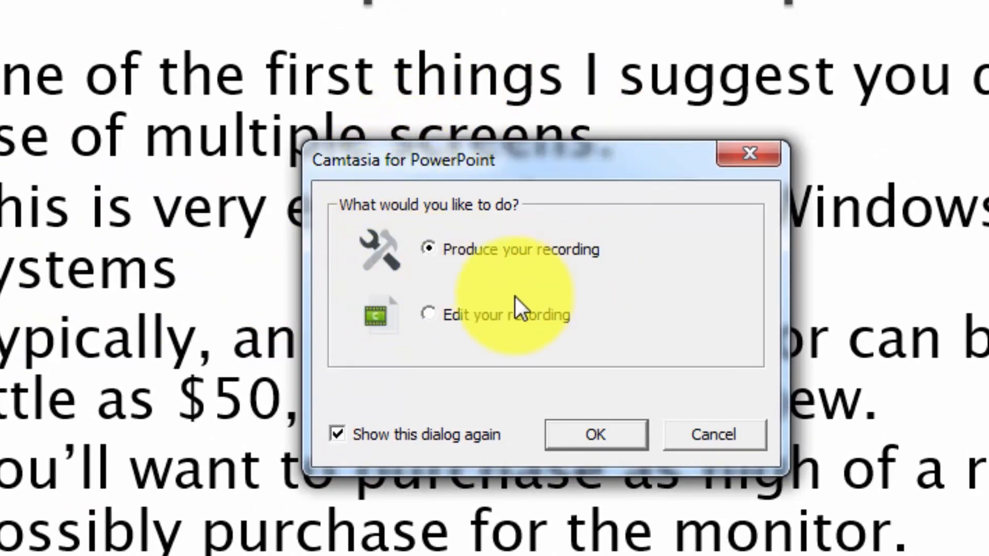
Choose to edit the recording in Camtasia, and add Screen.trec to the timeline at the playhead.
left_click(428, 315)
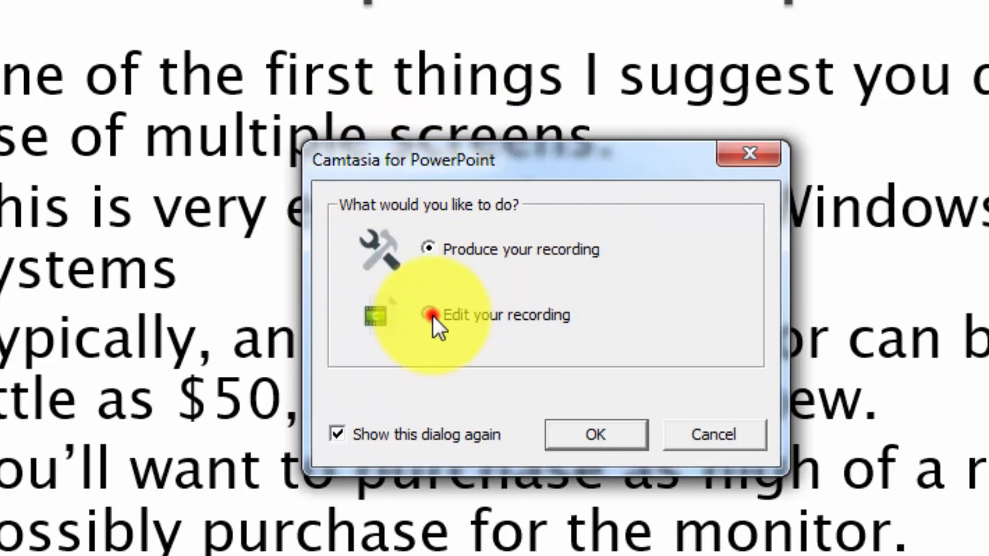
left_click(586, 435)
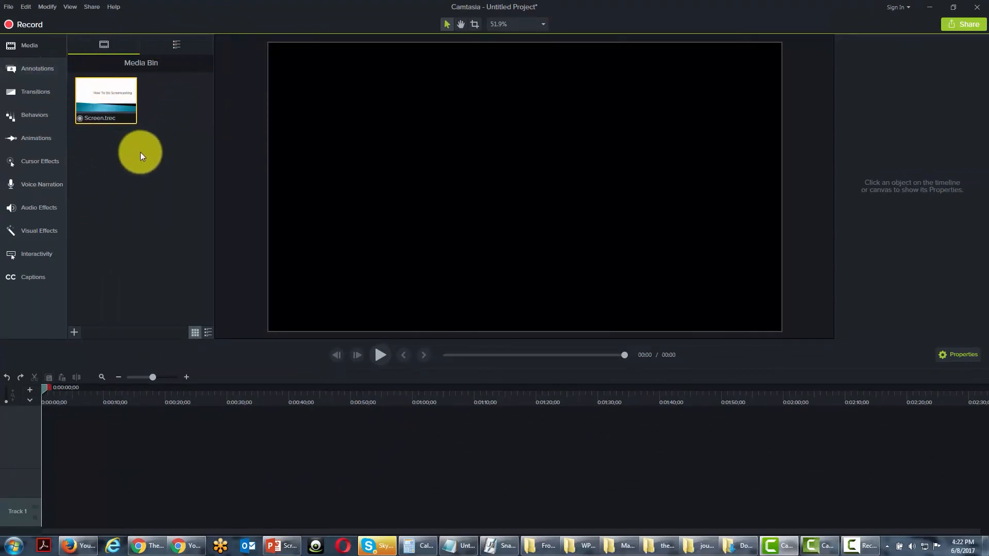
right_click(103, 106)
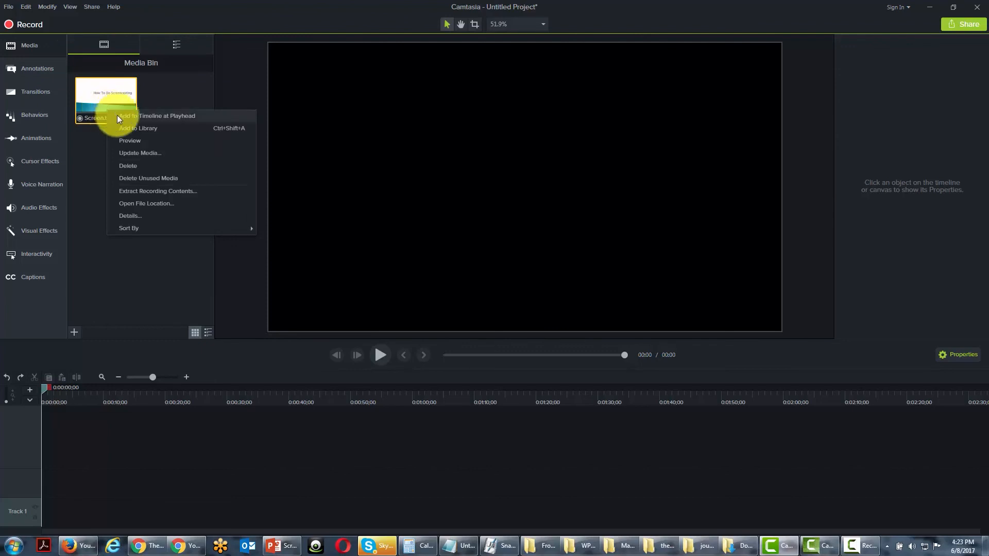
left_click(117, 117)
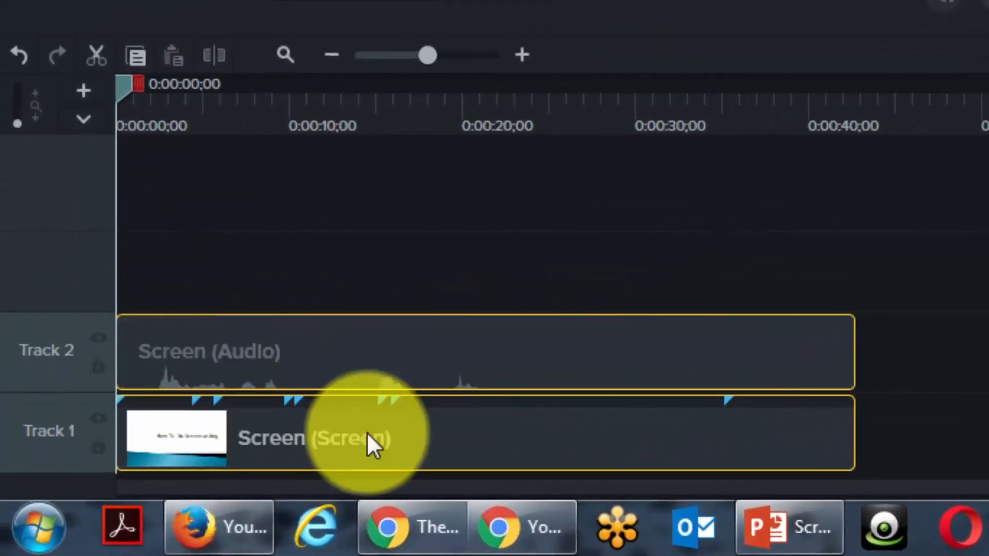
Zoom in the timeline until the screen and audio clips span most of its width.
mouse_move(470, 355)
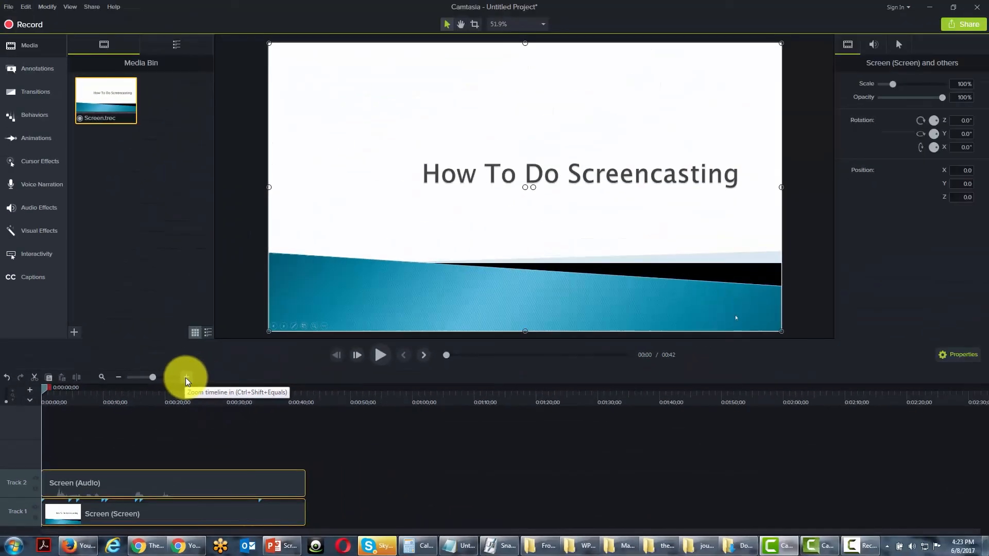
left_click(253, 312)
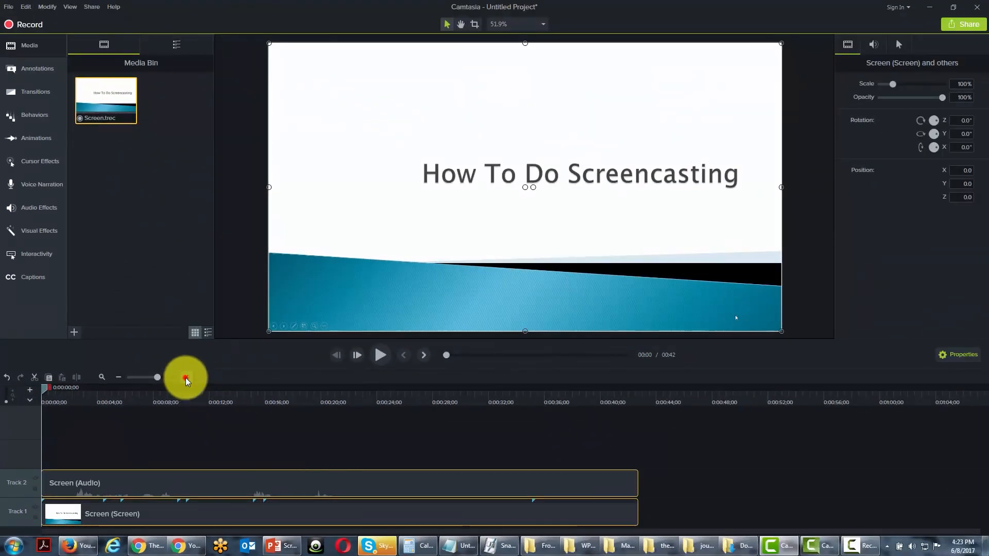
left_click(186, 379)
left_click_drag(164, 381, 158, 381)
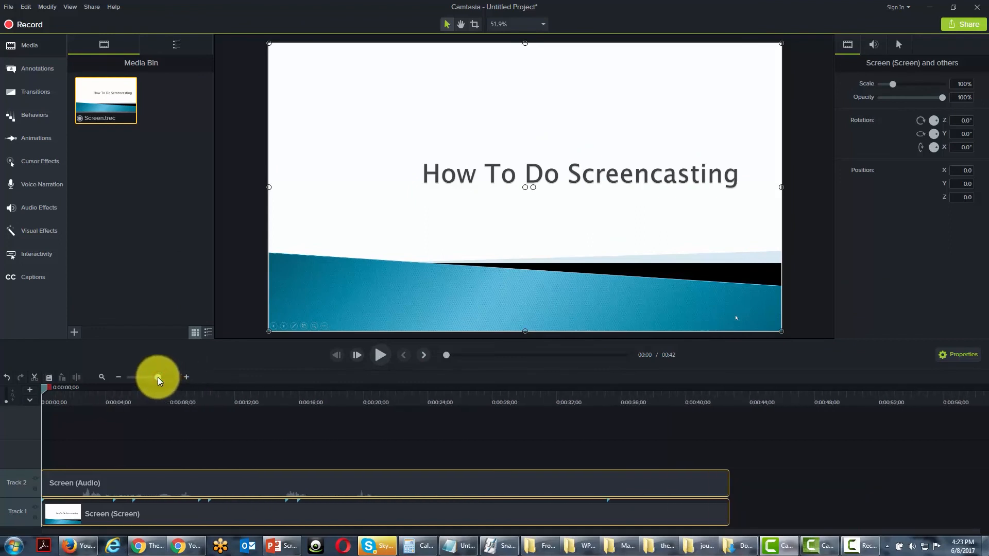